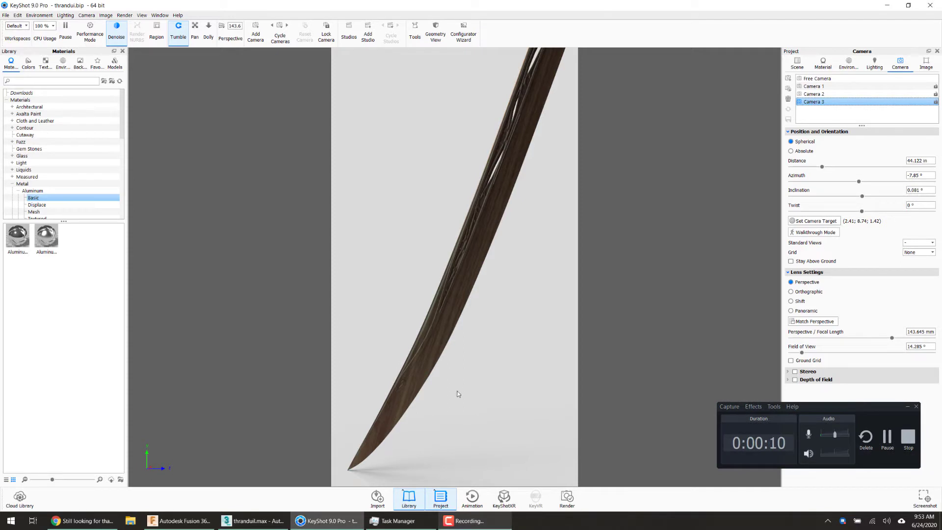
# - Review the rendered sword blade in KeyShot, and switch to 3ds Max to see the modelled sword beside its reference image
pyautogui.click(234, 521)
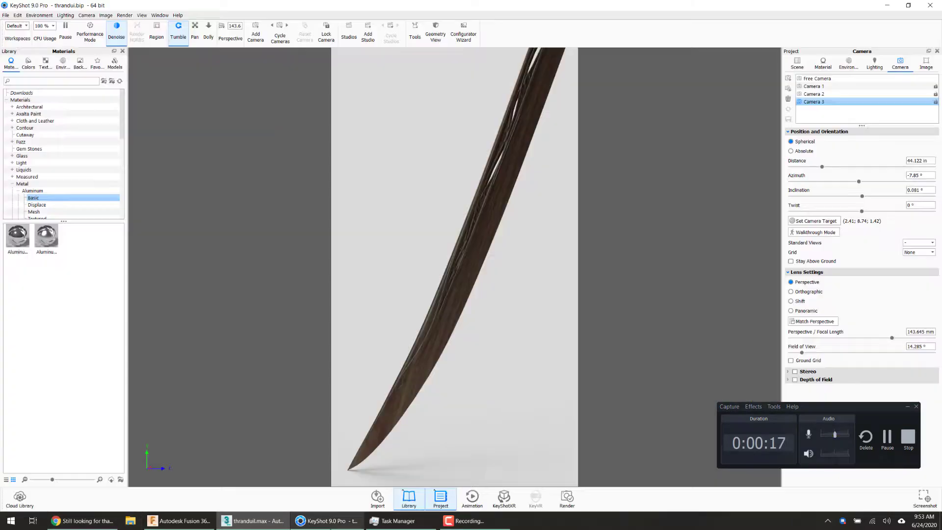
pyautogui.hotkey('alt', 'Tab')
pyautogui.scroll(-2, 498, 193)
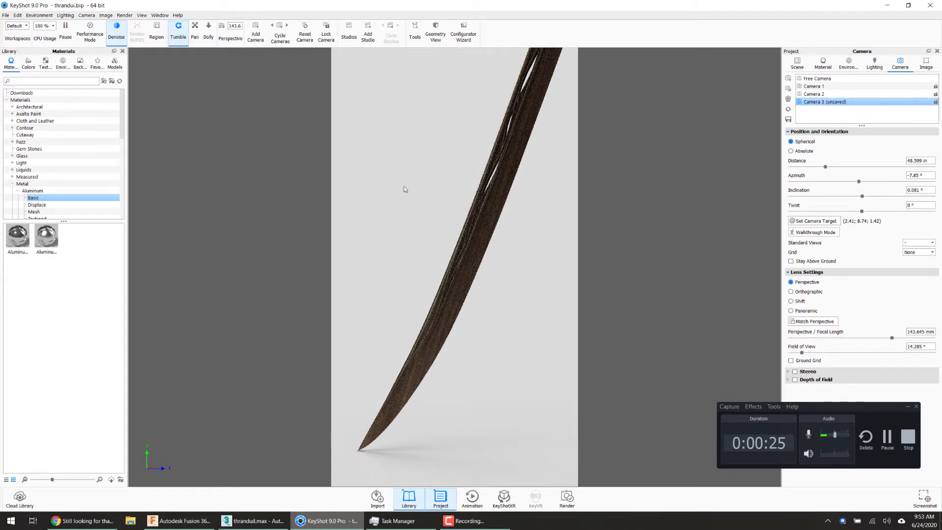
pyautogui.click(546, 151)
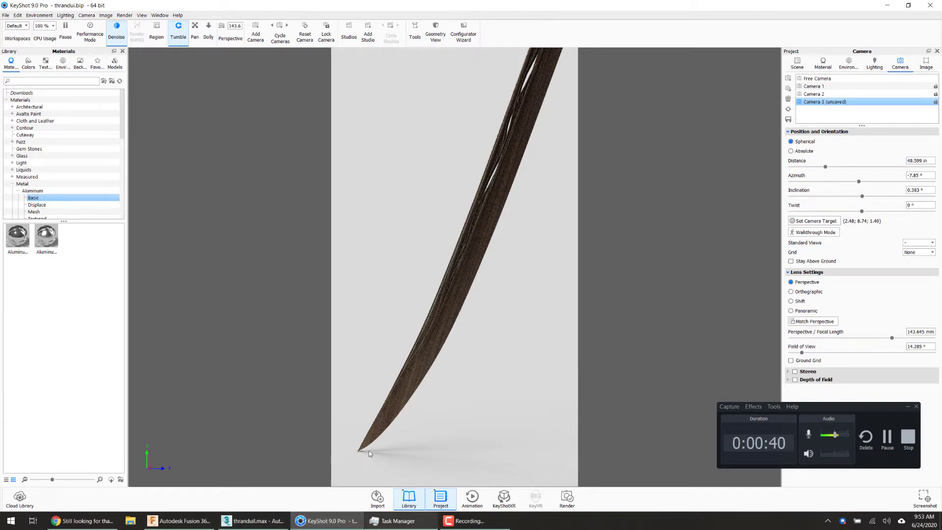
pyautogui.click(254, 521)
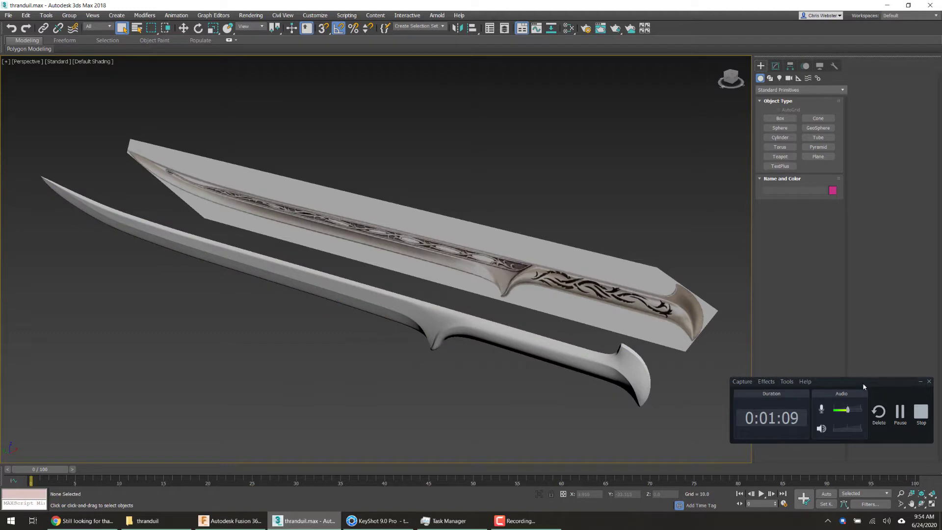
pyautogui.moveTo(864, 386); pyautogui.dragTo(863, 405)
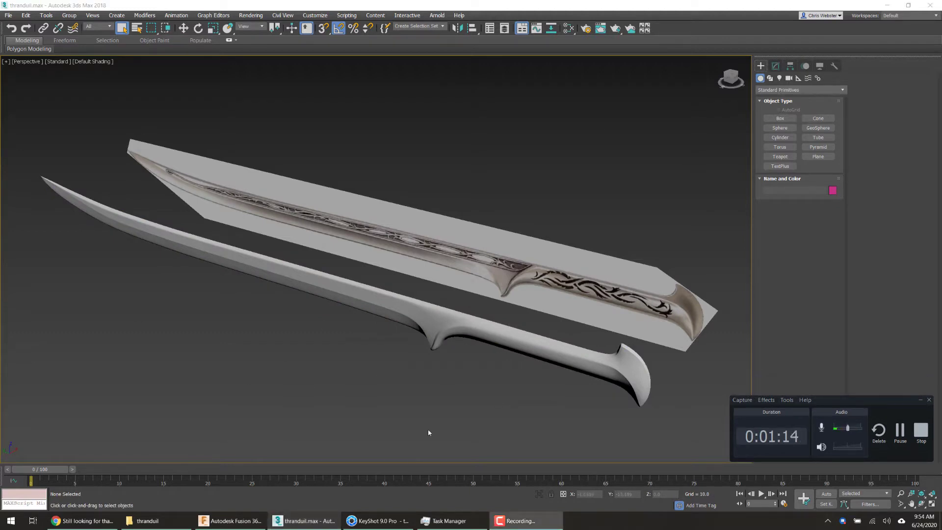
# - Examine the whole sword model in Fusion 360 and compare it with the 3ds Max model and the KeyShot render
pyautogui.click(235, 523)
pyautogui.keyDown('shift'); pyautogui.moveTo(153, 246); pyautogui.dragTo(173, 237, button='middle'); pyautogui.keyUp('shift')
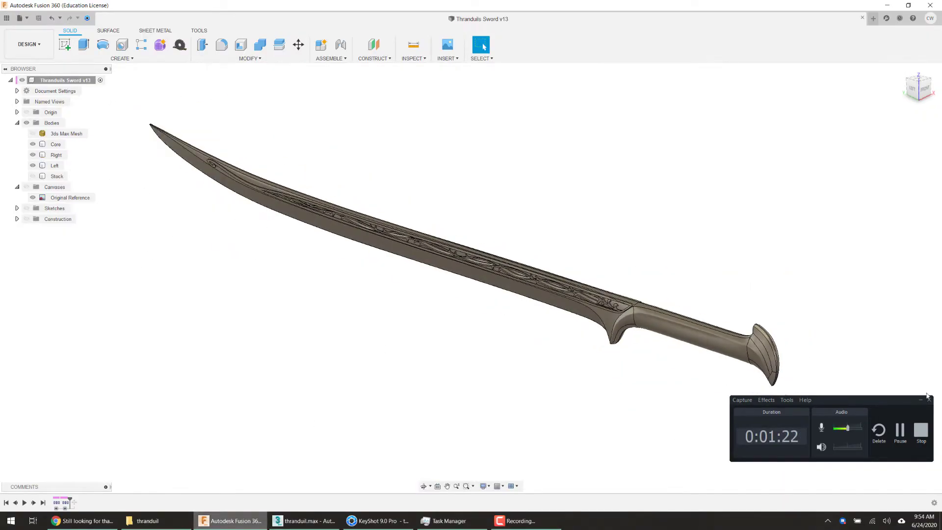
pyautogui.keyDown('shift'); pyautogui.moveTo(284, 222); pyautogui.dragTo(256, 331, button='middle'); pyautogui.keyUp('shift')
pyautogui.keyDown('shift'); pyautogui.moveTo(314, 337); pyautogui.dragTo(293, 341, button='middle'); pyautogui.keyUp('shift')
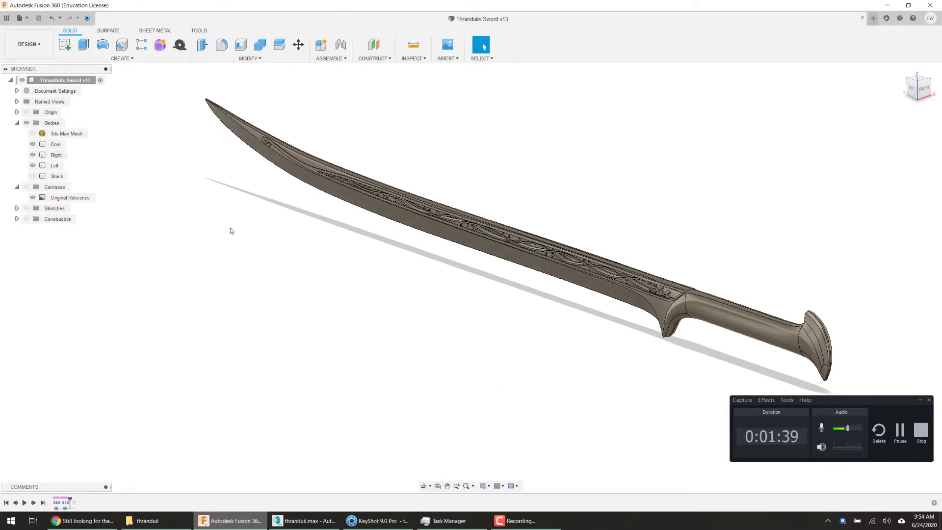
pyautogui.click(275, 518)
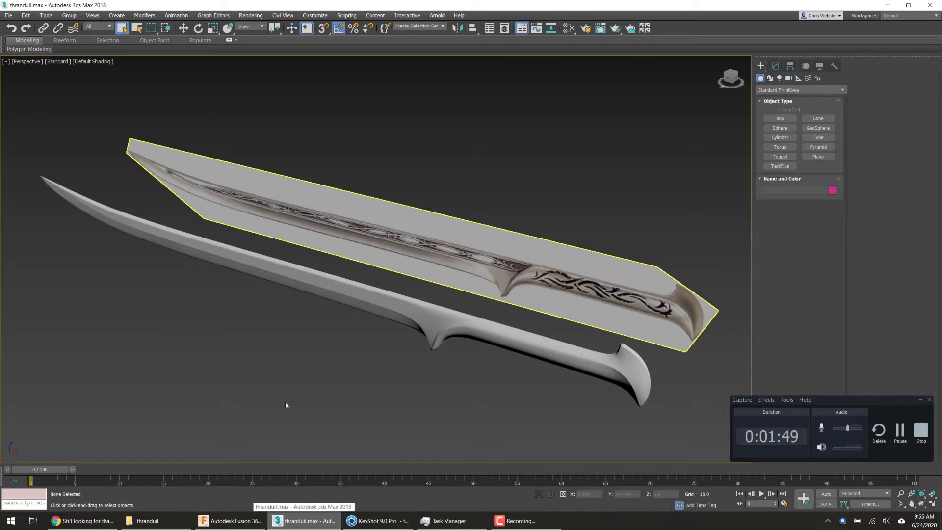
pyautogui.click(231, 520)
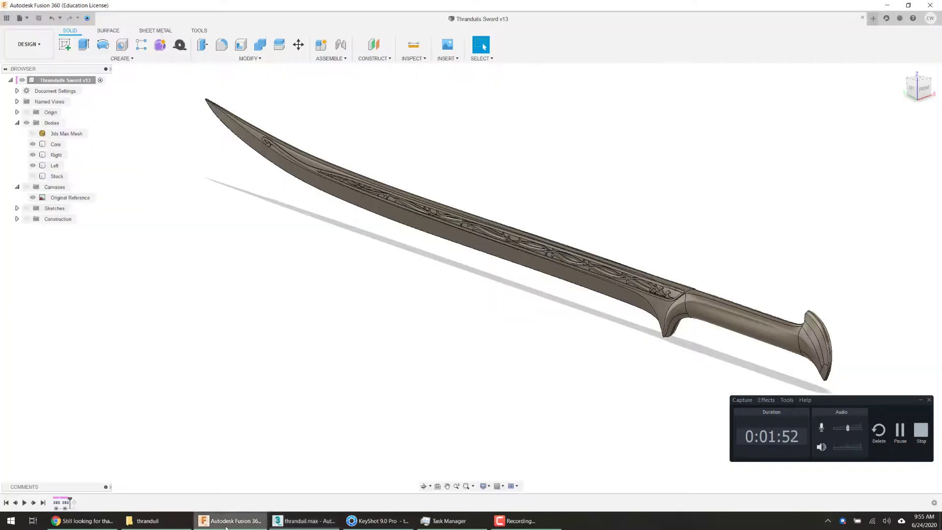
pyautogui.click(378, 520)
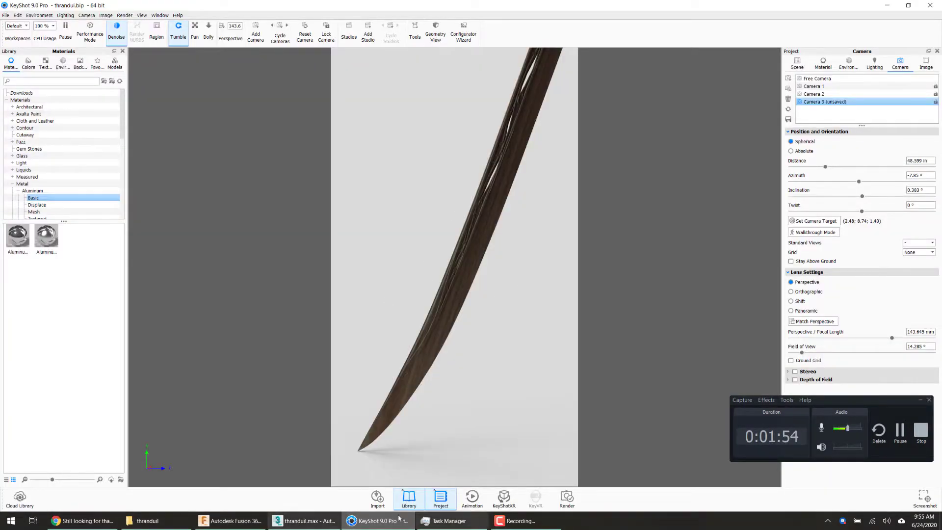
pyautogui.click(402, 519)
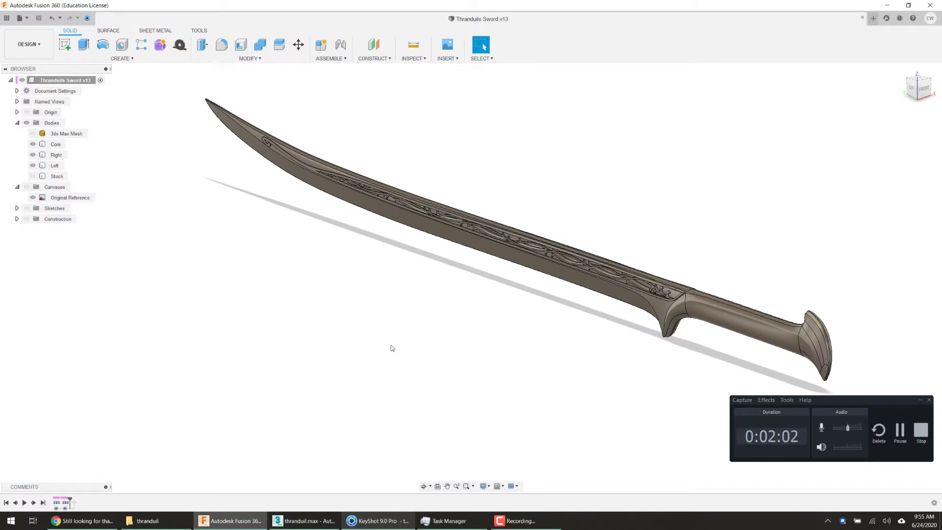
# - Examine the carved openwork along the blade in Fusion 360, from the guard up close to the full sword
pyautogui.keyDown('shift'); pyautogui.moveTo(363, 363); pyautogui.dragTo(367, 353, button='middle'); pyautogui.keyUp('shift')
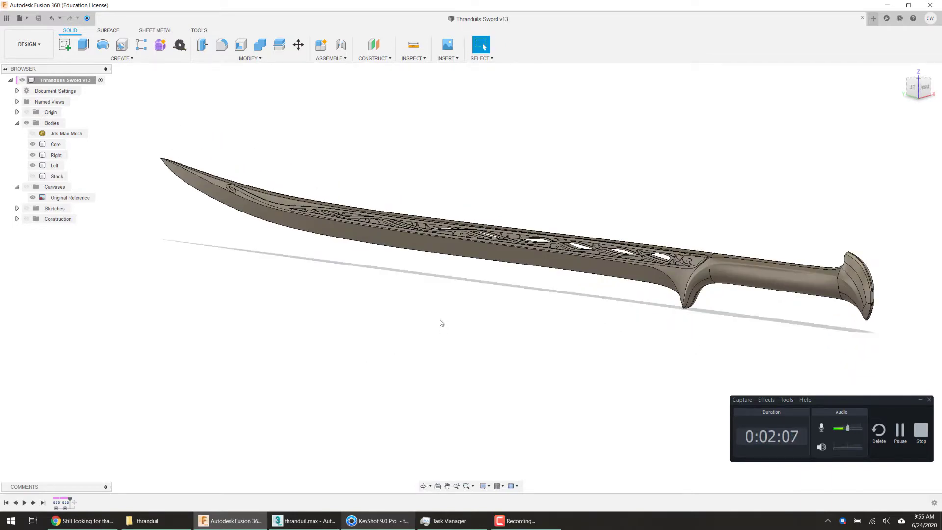
pyautogui.keyDown('shift'); pyautogui.moveTo(404, 302); pyautogui.dragTo(400, 300, button='middle'); pyautogui.keyUp('shift')
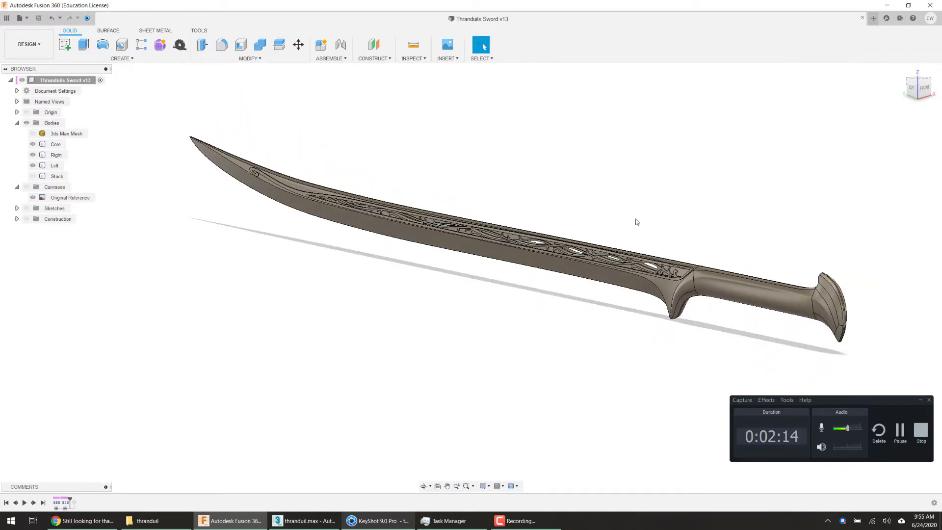
pyautogui.scroll(5, 638, 221)
pyautogui.scroll(6, 618, 245)
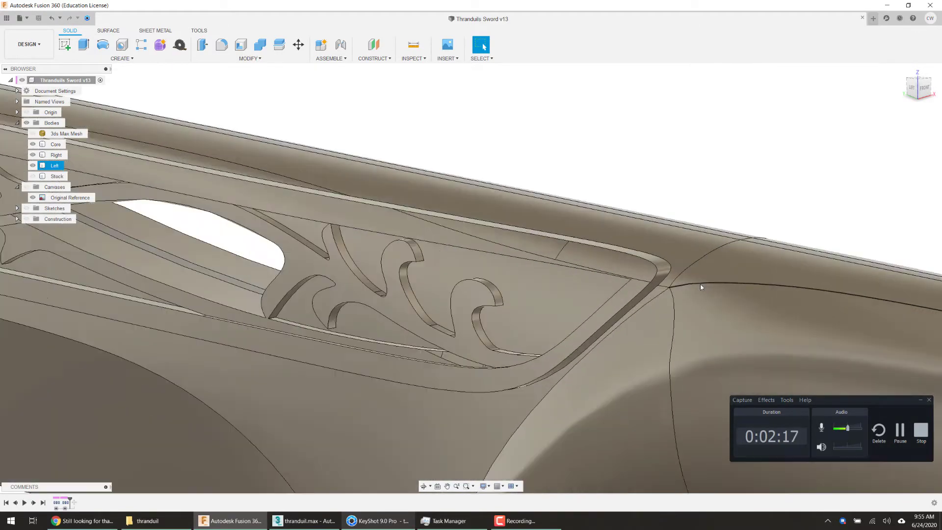
pyautogui.scroll(-10, 613, 260)
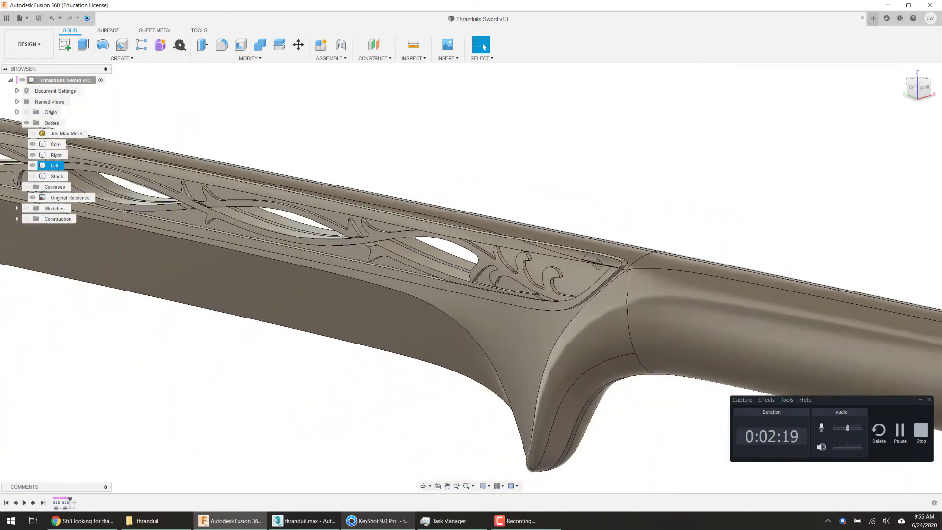
pyautogui.scroll(-3, 777, 237)
pyautogui.scroll(3, 553, 175)
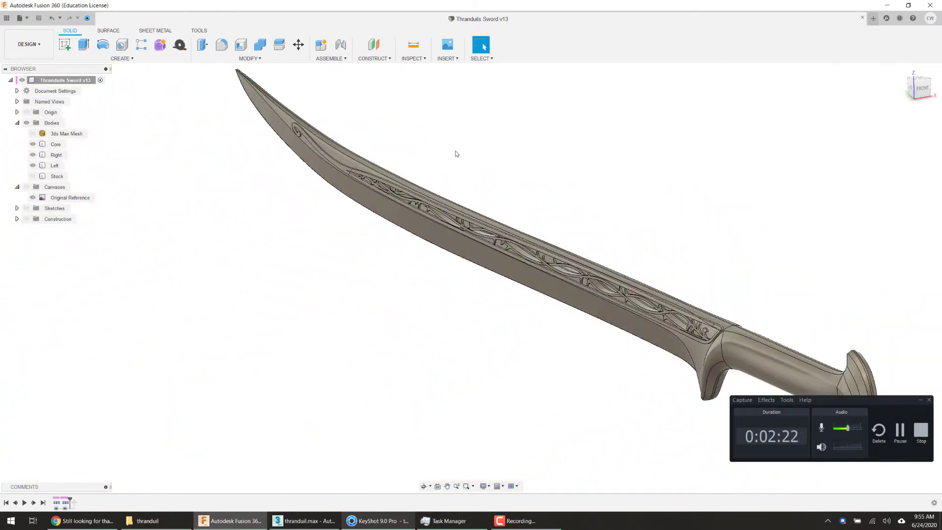
pyautogui.scroll(-2, 455, 151)
pyautogui.keyDown('shift'); pyautogui.moveTo(456, 151); pyautogui.dragTo(469, 181, button='middle'); pyautogui.keyUp('shift')
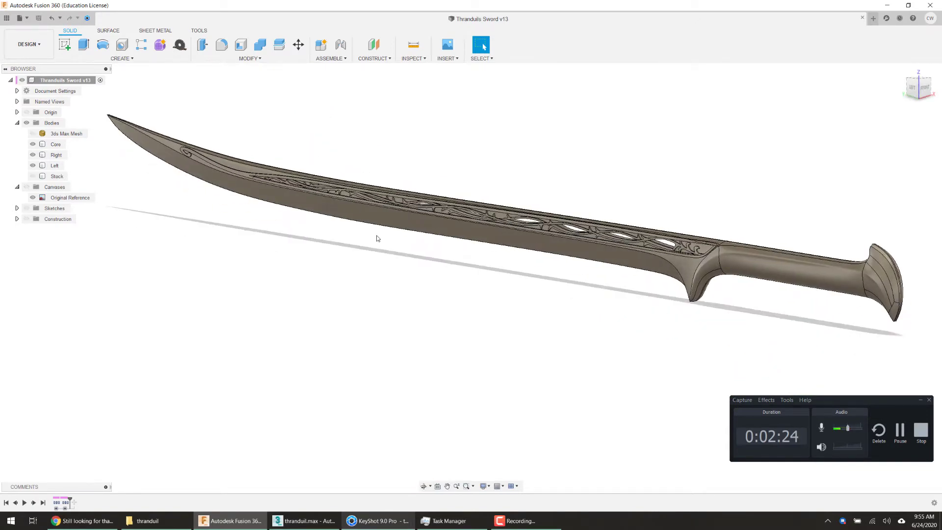
pyautogui.scroll(-1, 378, 238)
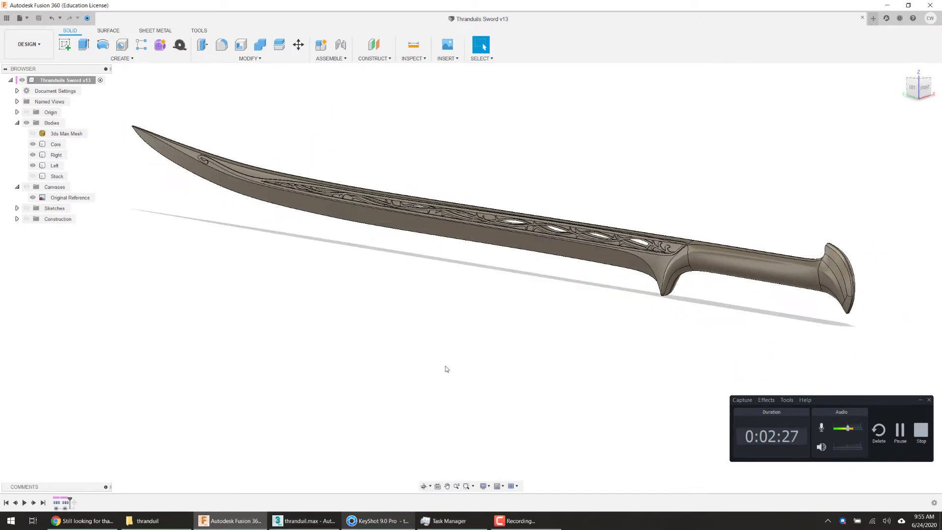
# - Switch to 3ds Max, select the sword mesh at Polygon level and turn off its NURMS subdivision
pyautogui.click(301, 520)
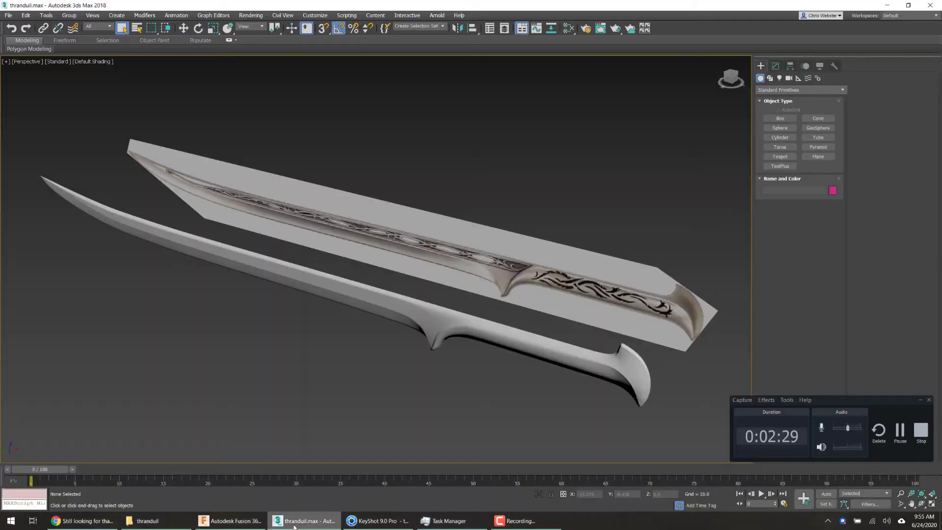
pyautogui.moveTo(876, 399); pyautogui.dragTo(868, 417)
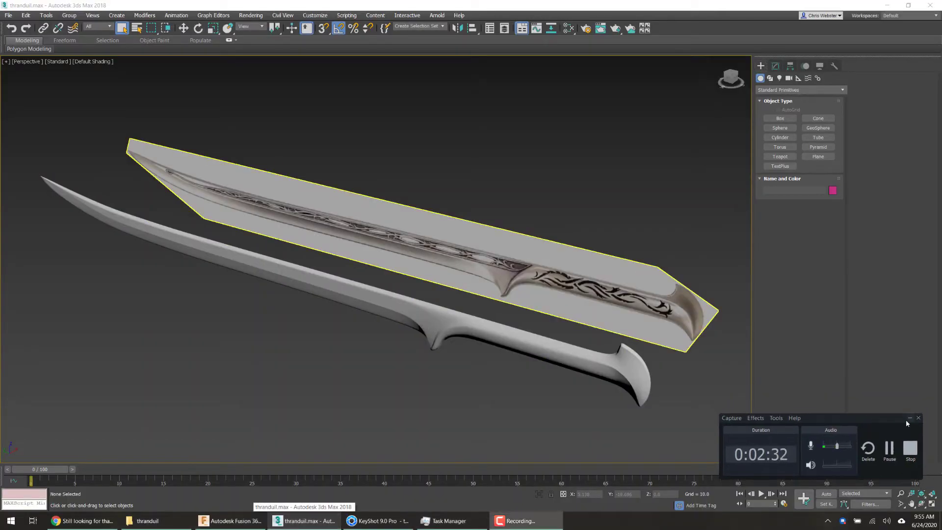
pyautogui.click(910, 419)
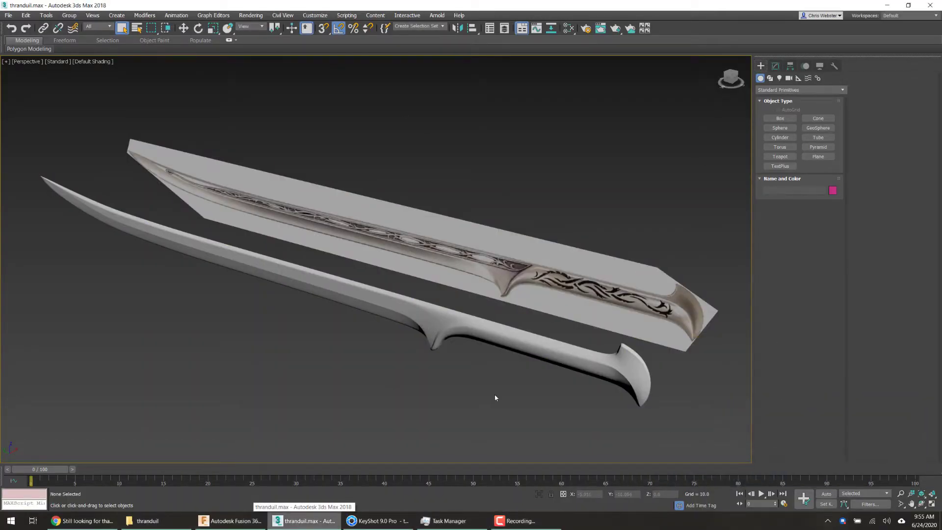
pyautogui.click(551, 344)
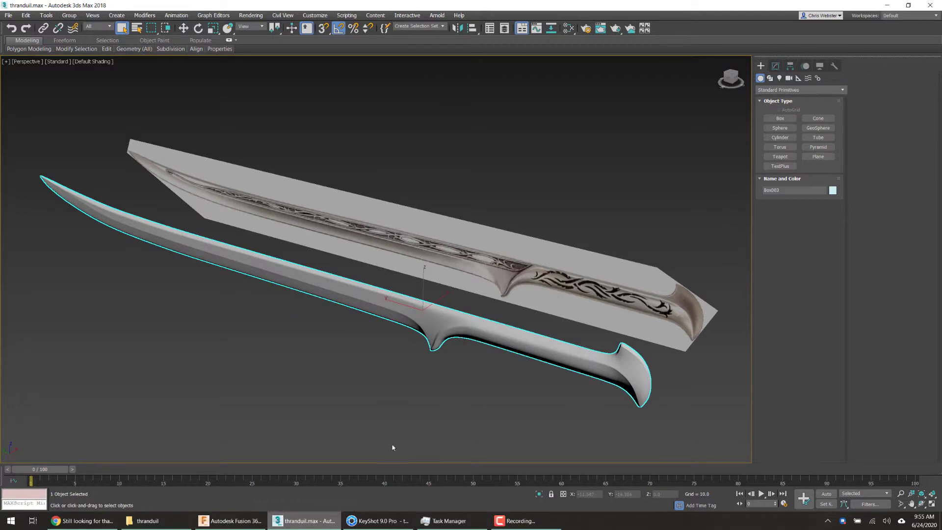
pyautogui.click(775, 66)
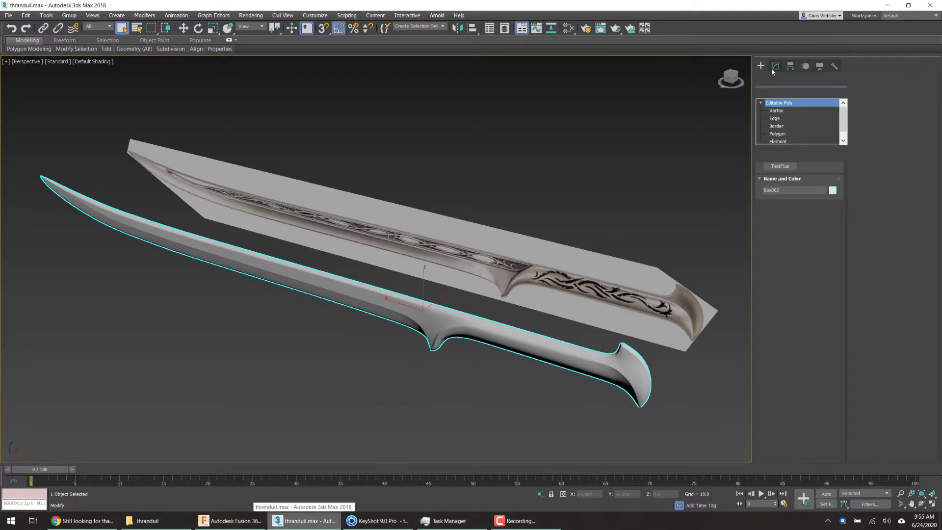
pyautogui.click(793, 136)
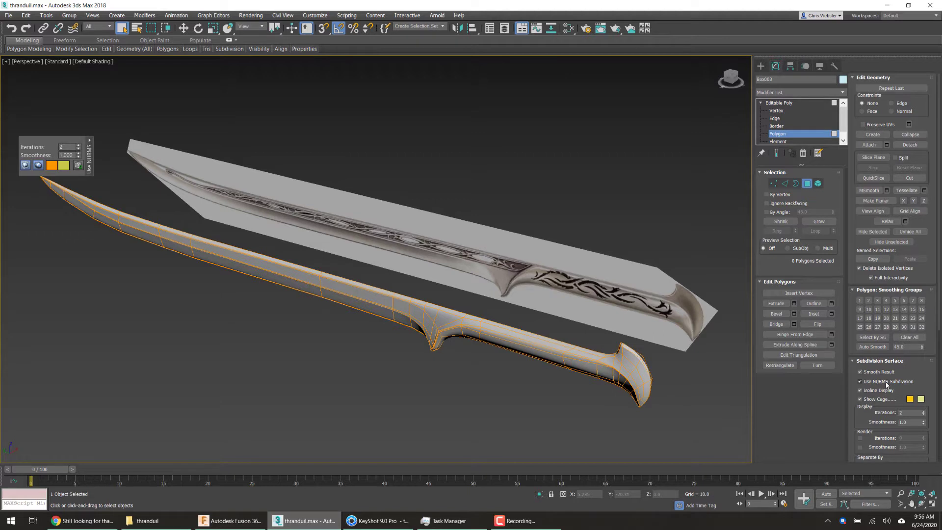
pyautogui.click(860, 381)
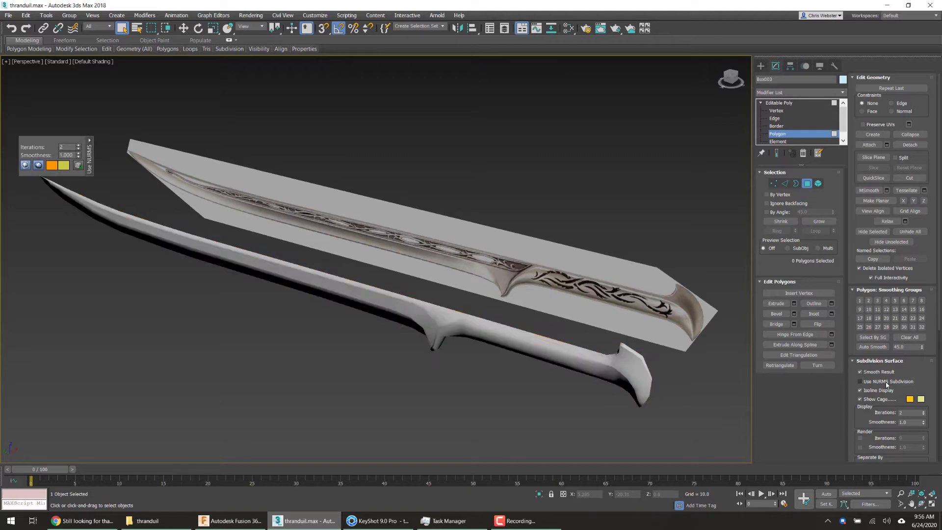
# - Examine the low-poly sword and one of its handle polygons, finishing with polygon editing closed and the mesh deselected
pyautogui.scroll(-3, 358, 366)
pyautogui.keyDown('alt'); pyautogui.moveTo(354, 346); pyautogui.dragTo(332, 329, button='middle'); pyautogui.keyUp('alt')
pyautogui.scroll(4, 372, 322)
pyautogui.scroll(-3, 349, 326)
pyautogui.scroll(1, 332, 328)
pyautogui.press('q')
pyautogui.click(494, 369)
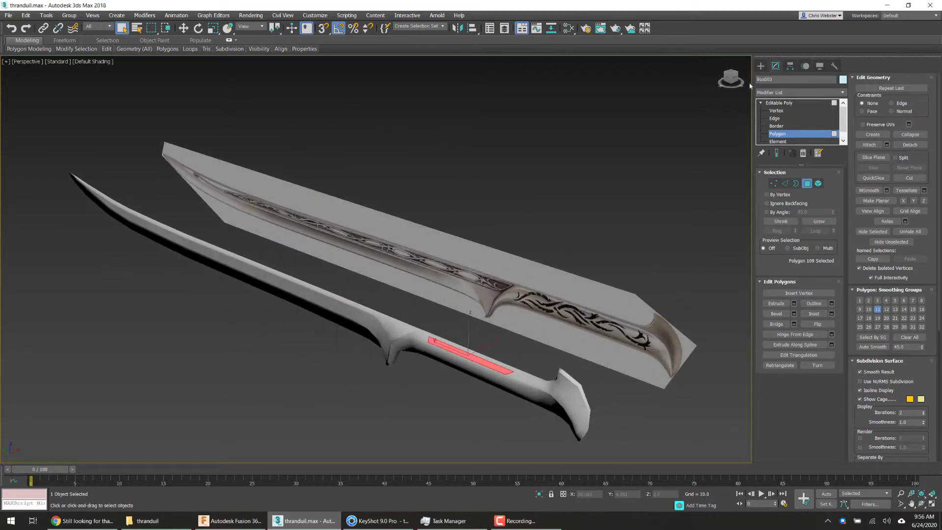
pyautogui.click(761, 68)
pyautogui.click(387, 434)
pyautogui.moveTo(388, 398); pyautogui.dragTo(401, 375, button='middle')
# - Switch to Fusion 360 and roll the timeline history back to just after the Form feature
pyautogui.click(230, 520)
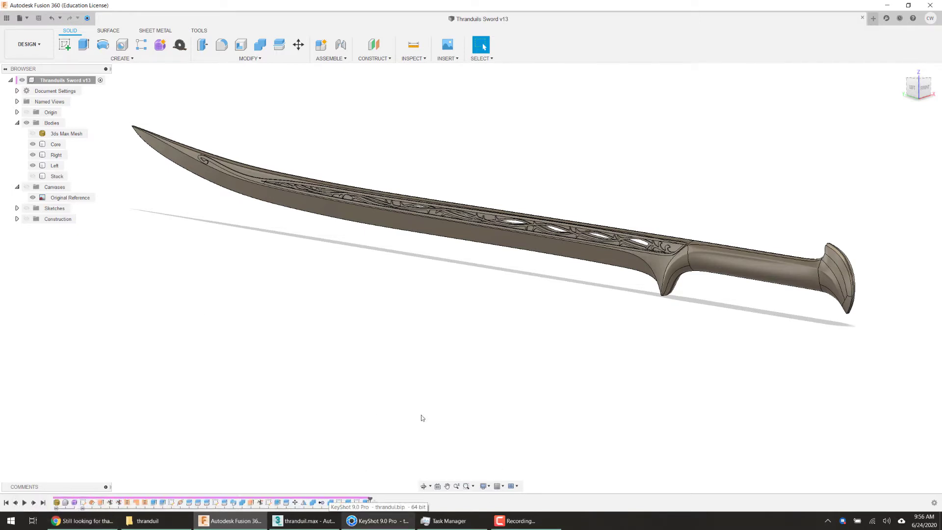
pyautogui.keyDown('shift'); pyautogui.moveTo(304, 371); pyautogui.dragTo(232, 203, button='middle'); pyautogui.keyUp('shift')
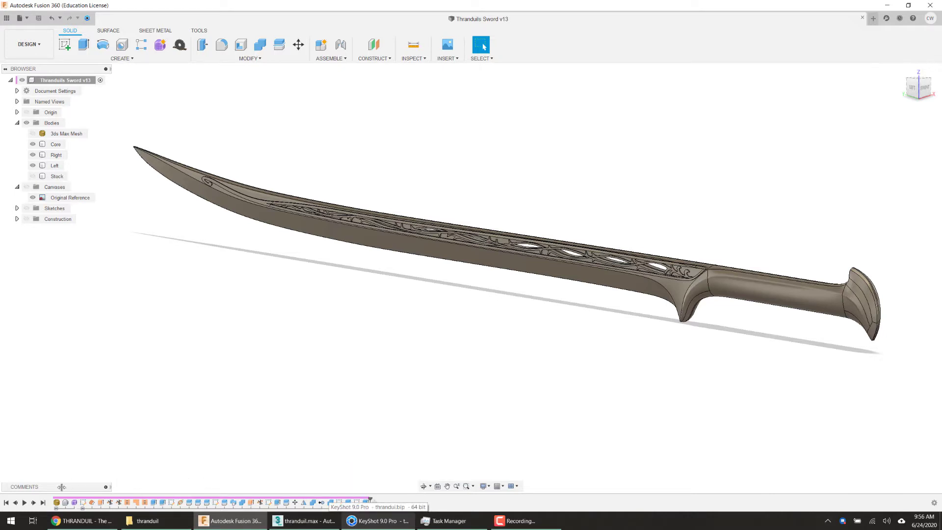
pyautogui.moveTo(76, 496); pyautogui.dragTo(78, 499)
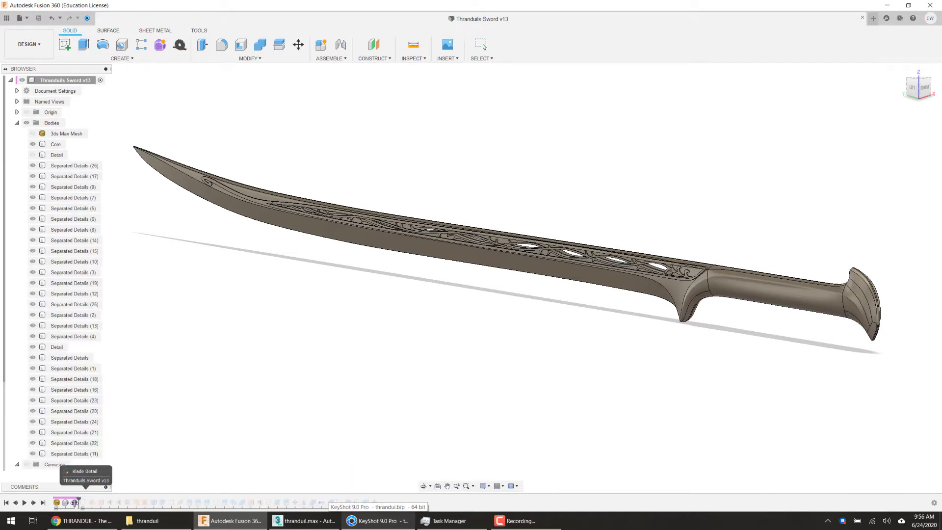
pyautogui.click(74, 502)
pyautogui.rightClick(74, 502)
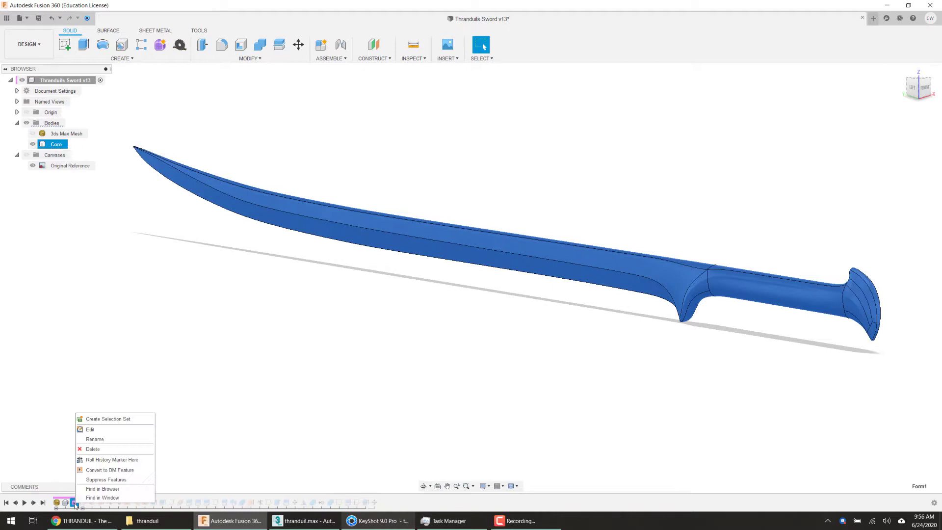
# - Show the 3ds Max Mesh body, hide the Core body, and compare the imported mesh with the original in 3ds Max
pyautogui.click(33, 133)
pyautogui.click(32, 134)
pyautogui.click(33, 145)
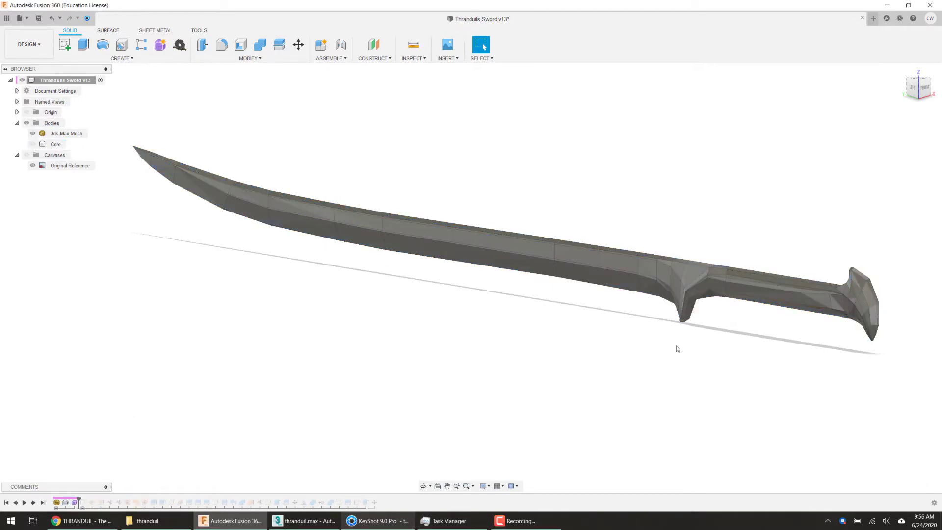
pyautogui.keyDown('shift'); pyautogui.moveTo(677, 348); pyautogui.dragTo(632, 349, button='middle'); pyautogui.keyUp('shift')
pyautogui.click(312, 526)
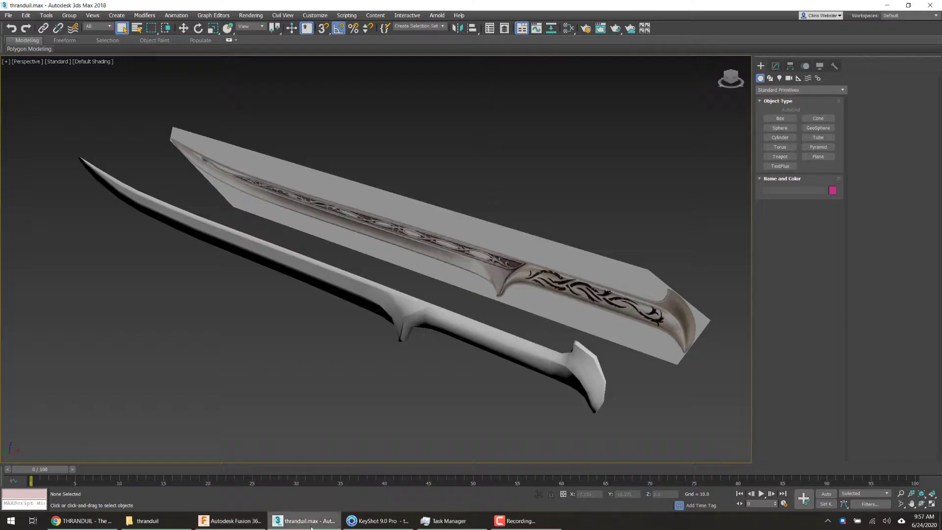
pyautogui.hotkey('alt', 'Tab')
# - Open the Form feature for editing and expand its Bodies folder
pyautogui.rightClick(75, 503)
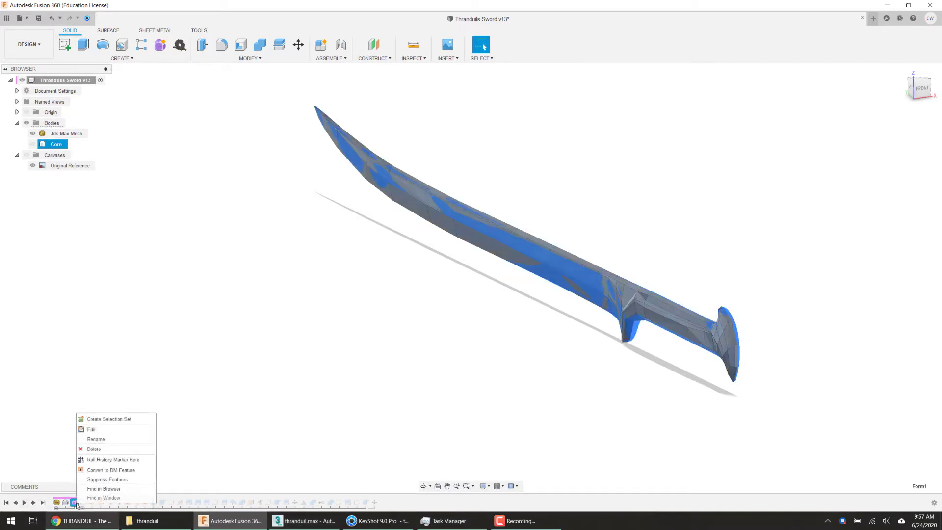
pyautogui.click(118, 431)
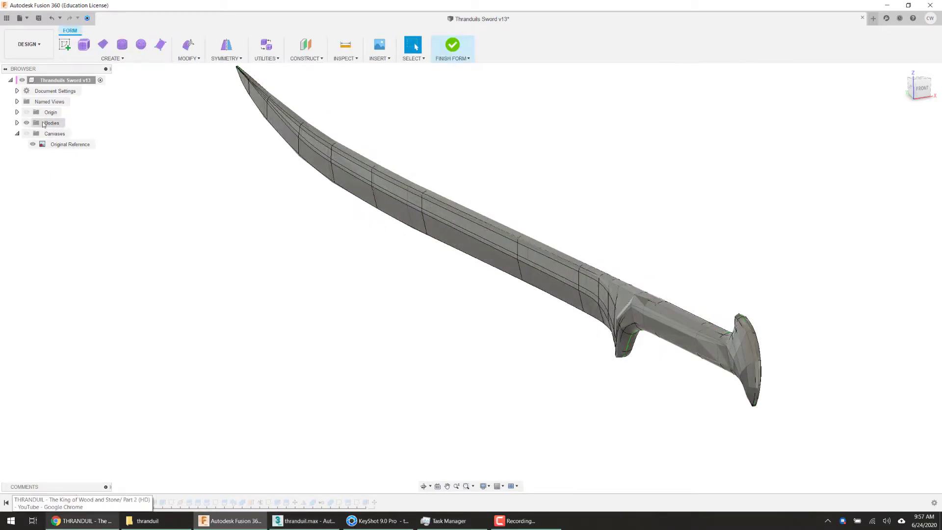
pyautogui.click(17, 123)
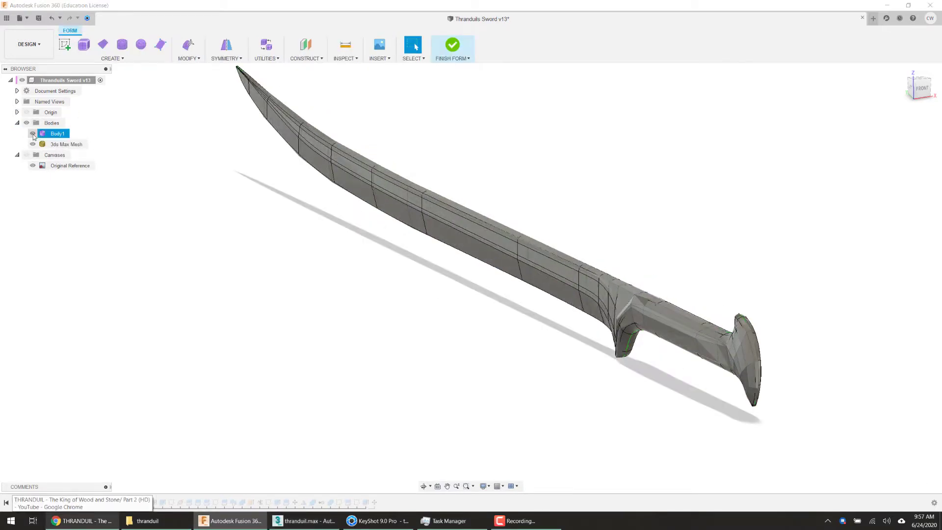
# - Hide the 3ds Max Mesh body, leaving only the form body Body1 shown
pyautogui.click(33, 133)
pyautogui.click(32, 134)
pyautogui.click(33, 144)
# - Examine the smooth form body from the blade tip to the guard, handle and pommel
pyautogui.keyDown('shift'); pyautogui.moveTo(289, 299); pyautogui.dragTo(336, 263, button='middle'); pyautogui.keyUp('shift')
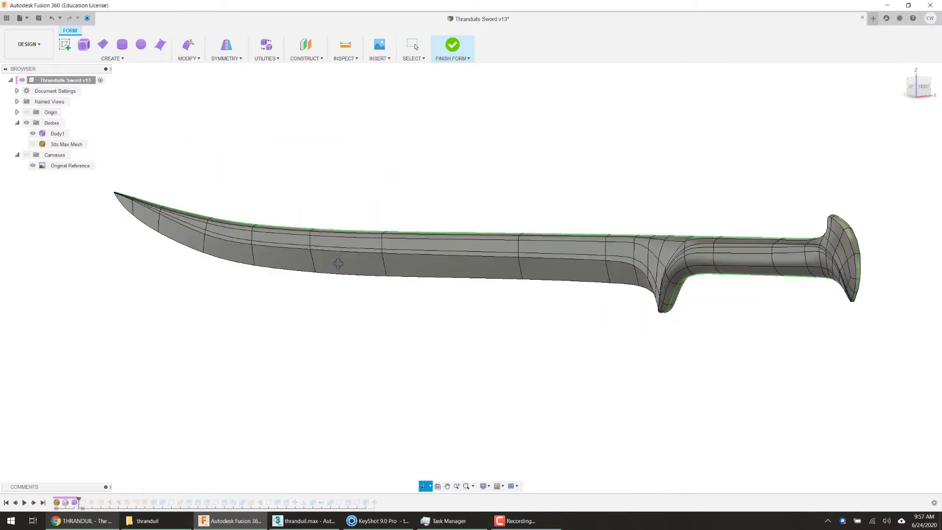
pyautogui.scroll(2, 714, 361)
pyautogui.keyDown('shift'); pyautogui.moveTo(714, 361); pyautogui.dragTo(906, 324, button='middle'); pyautogui.keyUp('shift')
pyautogui.scroll(2, 906, 324)
pyautogui.scroll(-4, 784, 342)
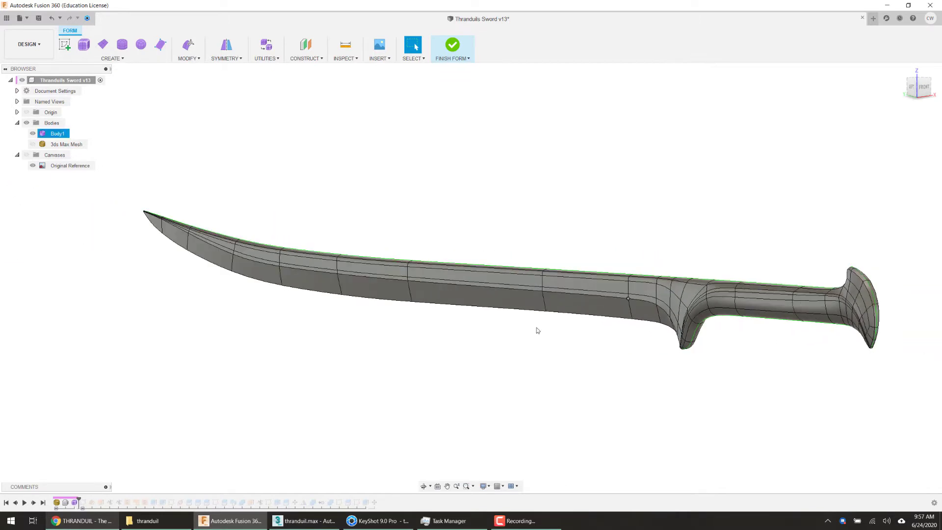
pyautogui.scroll(-2, 537, 328)
pyautogui.keyDown('shift'); pyautogui.moveTo(537, 328); pyautogui.dragTo(509, 349, button='middle'); pyautogui.keyUp('shift')
pyautogui.scroll(1, 740, 348)
pyautogui.scroll(-1, 614, 345)
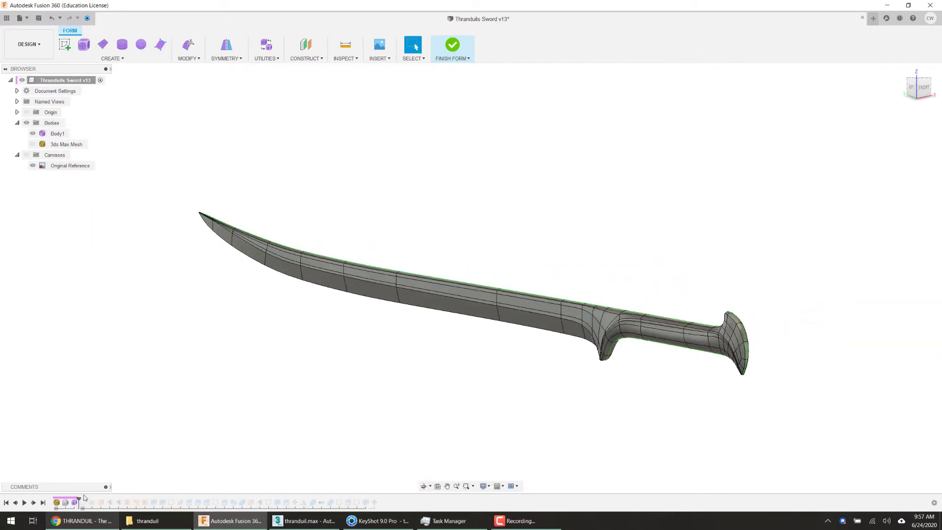
# - Finish the form, advance the timeline history to just after Extrude2, and show the Core body
pyautogui.click(441, 57)
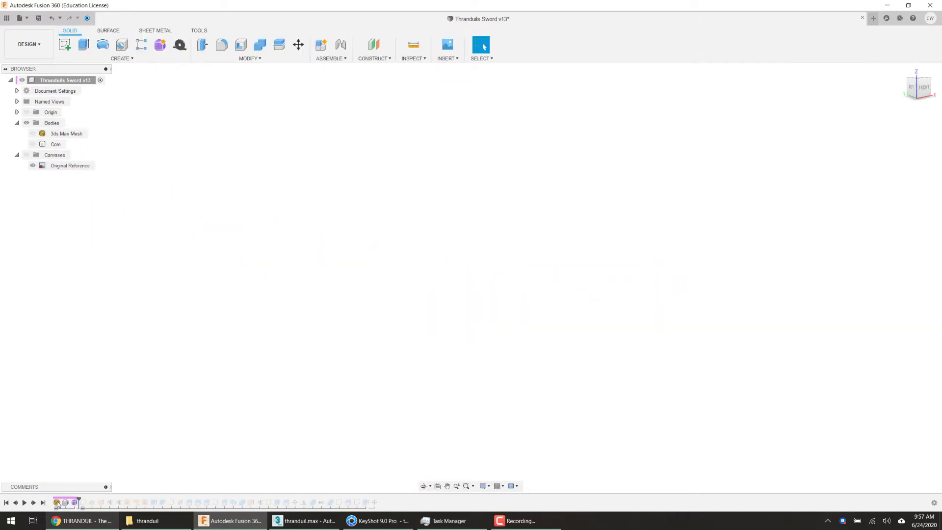
pyautogui.moveTo(79, 499); pyautogui.dragTo(96, 499)
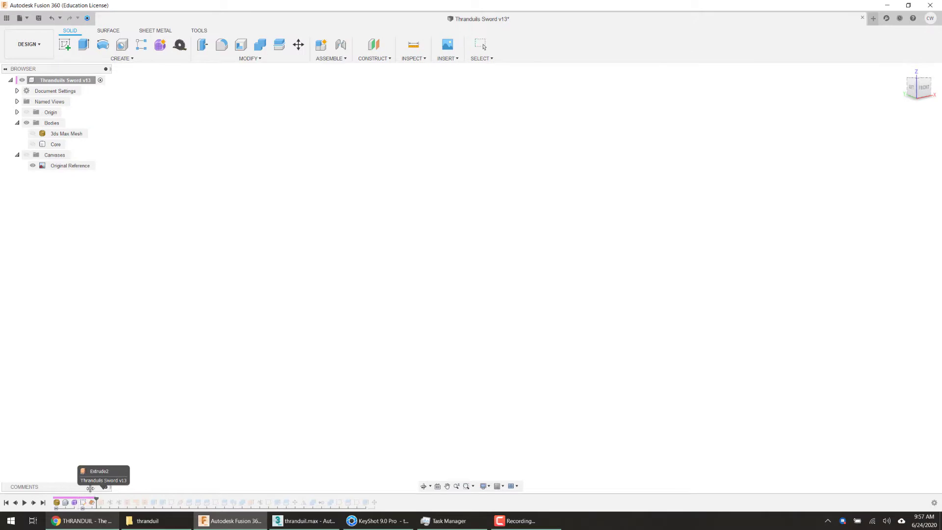
pyautogui.click(31, 143)
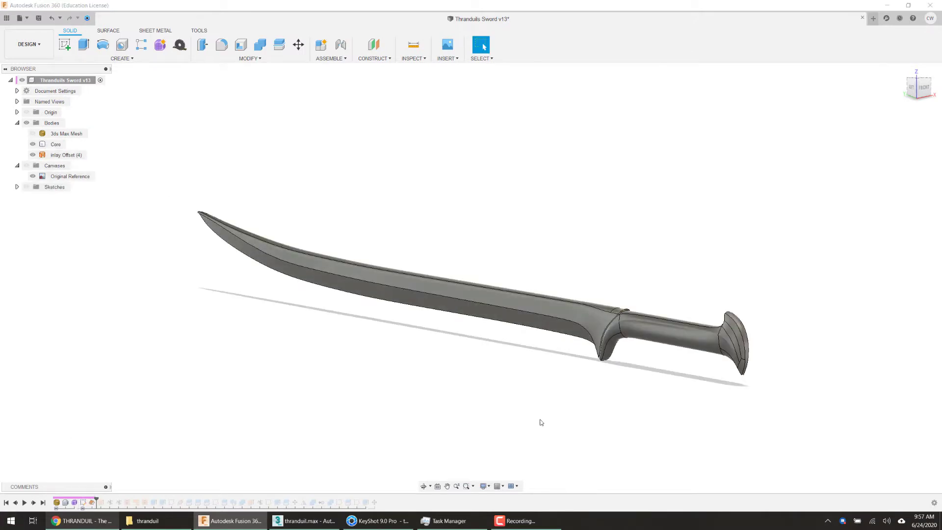
pyautogui.scroll(1, 742, 383)
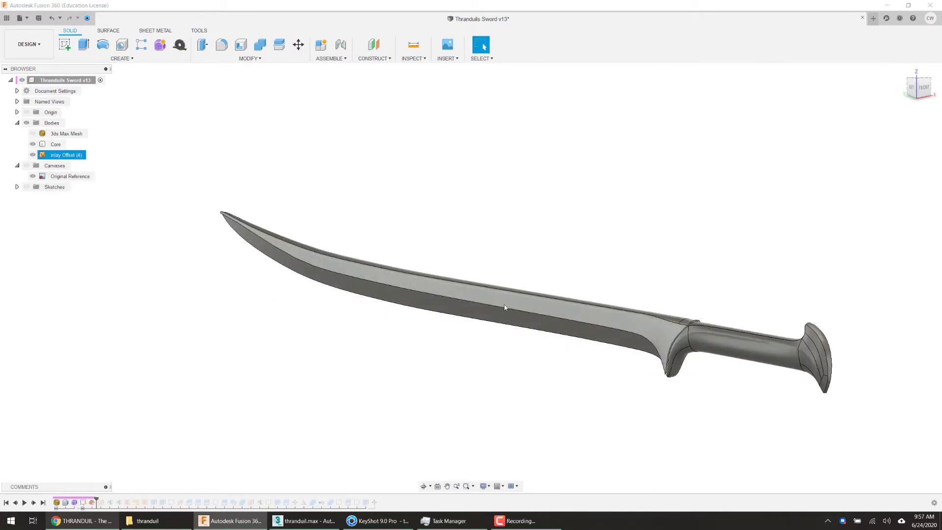
# - Switch to 3ds Max and compare the low-poly sword with the reference image plane beside it, leaving nothing selected
pyautogui.click(235, 520)
pyautogui.click(265, 521)
pyautogui.click(297, 520)
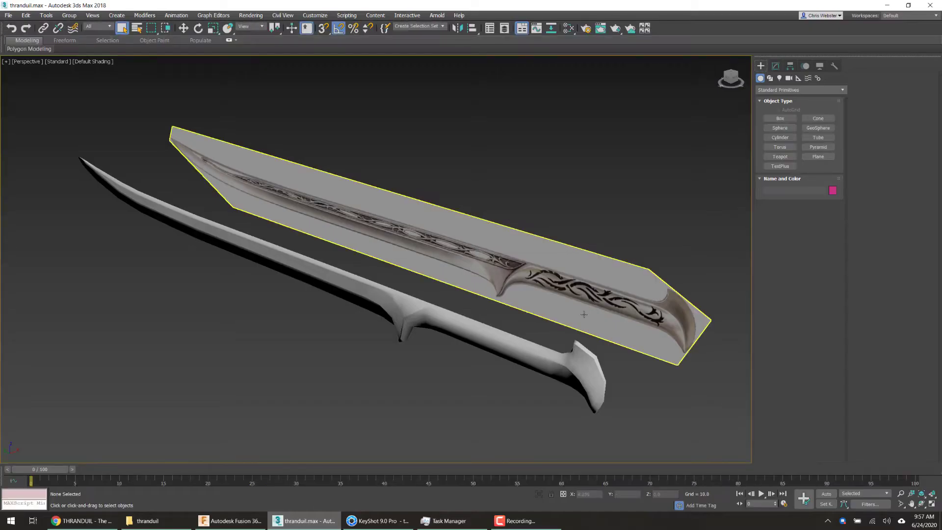
pyautogui.click(922, 504)
pyautogui.moveTo(339, 299); pyautogui.dragTo(498, 249)
pyautogui.rightClick(498, 250)
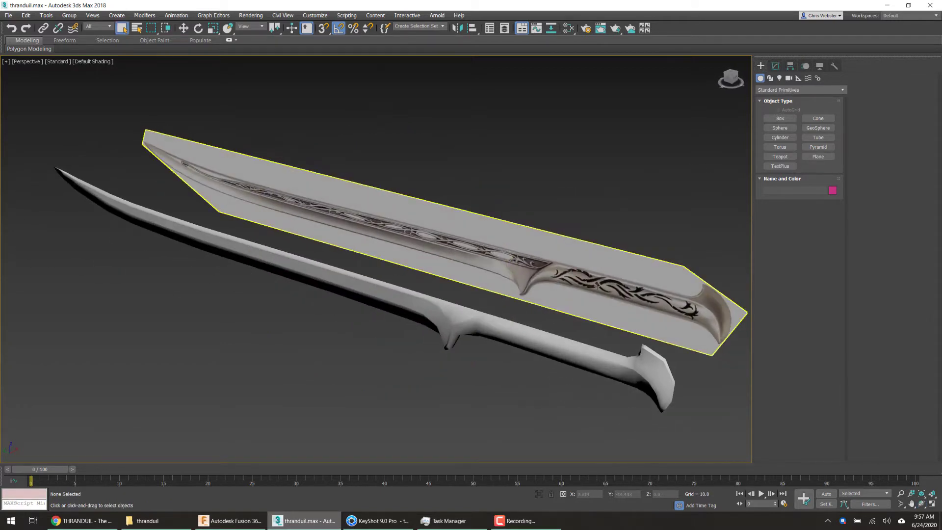
pyautogui.click(500, 260)
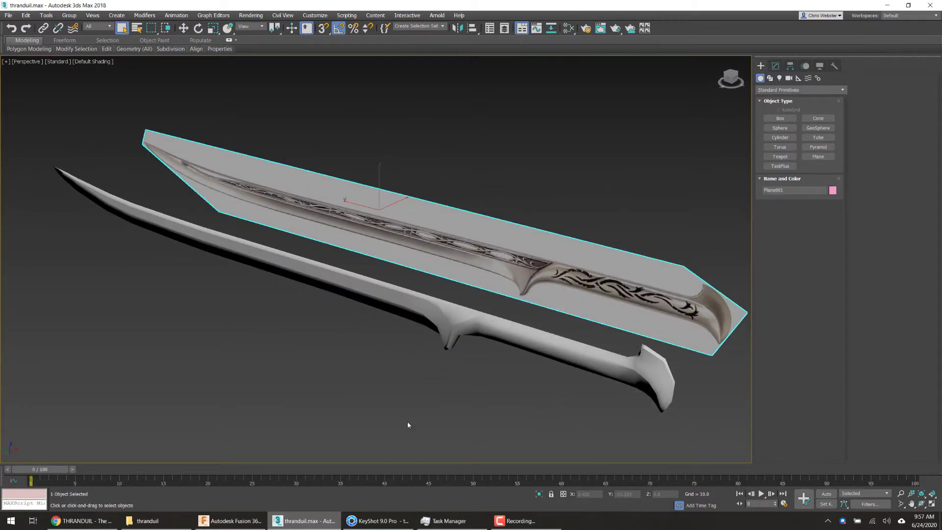
pyautogui.click(291, 368)
pyautogui.moveTo(290, 368); pyautogui.dragTo(283, 373, button='middle')
# - Select the low-poly sword mesh with its Editable Poly settings shown and inspect its guard and handle
pyautogui.click(775, 66)
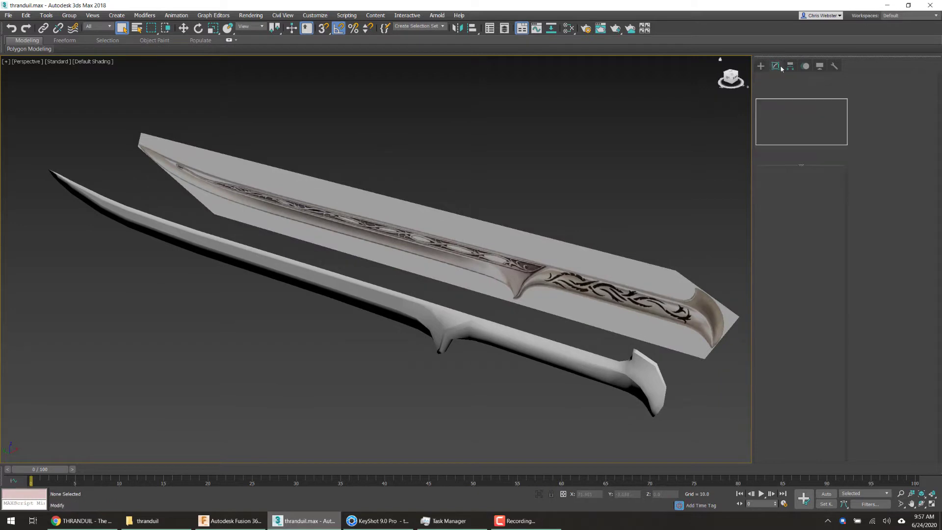
pyautogui.click(561, 356)
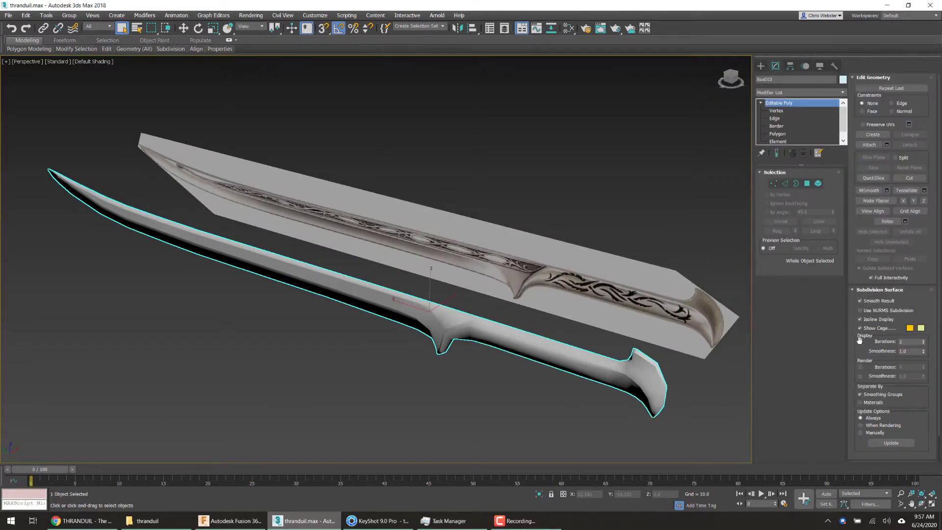
pyautogui.scroll(3, 589, 388)
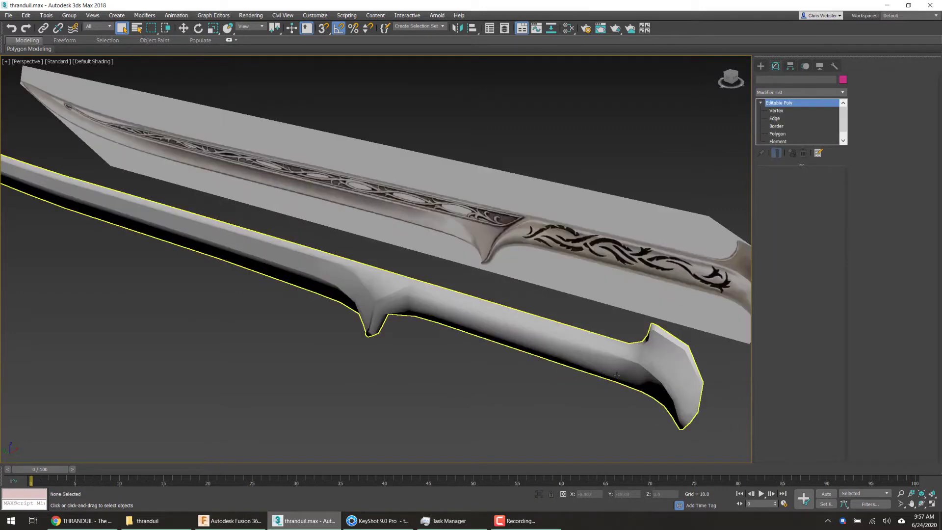
pyautogui.scroll(-4, 527, 373)
pyautogui.scroll(4, 481, 375)
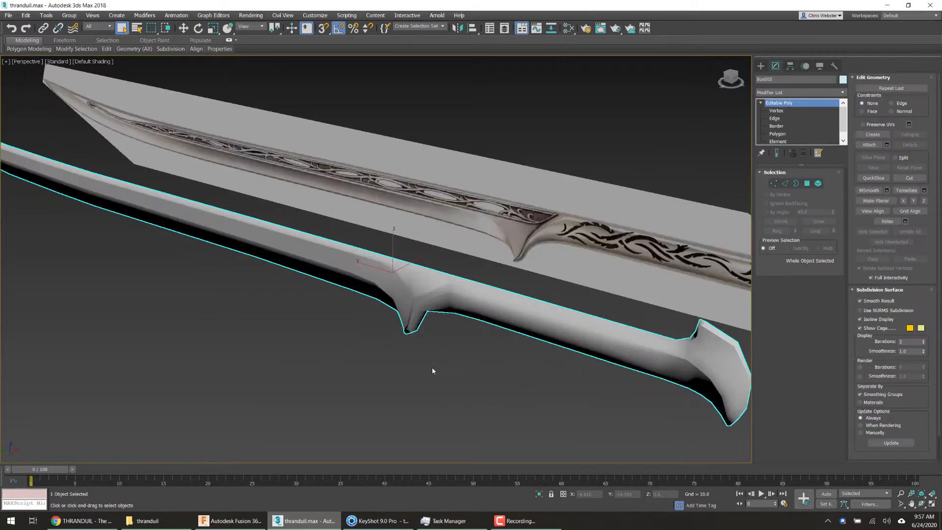
pyautogui.scroll(-4, 432, 367)
pyautogui.scroll(5, 425, 353)
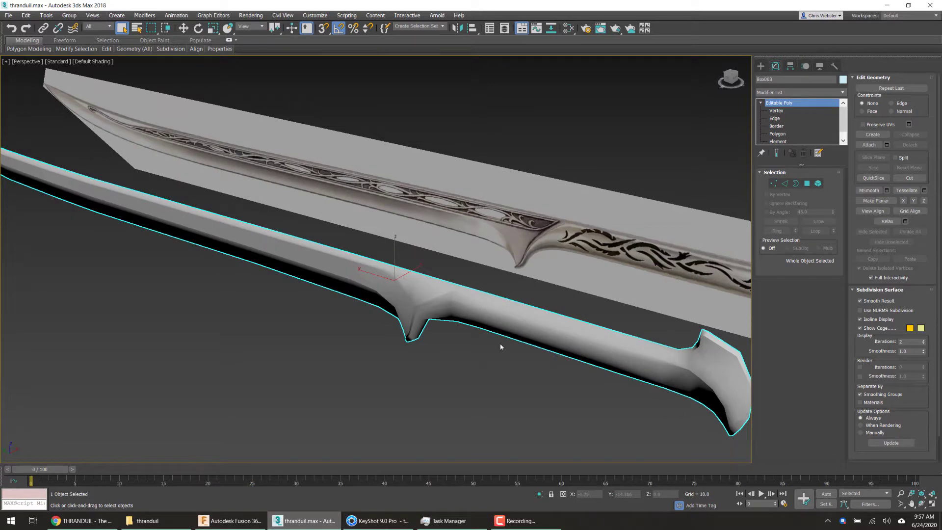
# - Display the sword mesh as a wireframe in the Left view
pyautogui.press('f')
pyautogui.press('l')
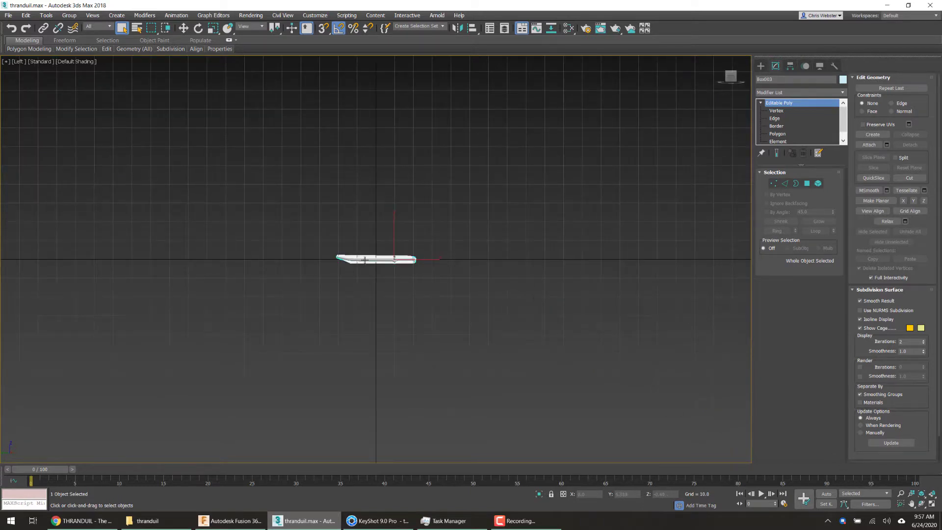
pyautogui.scroll(5, 365, 259)
pyautogui.press('F3')
pyautogui.scroll(5, 445, 268)
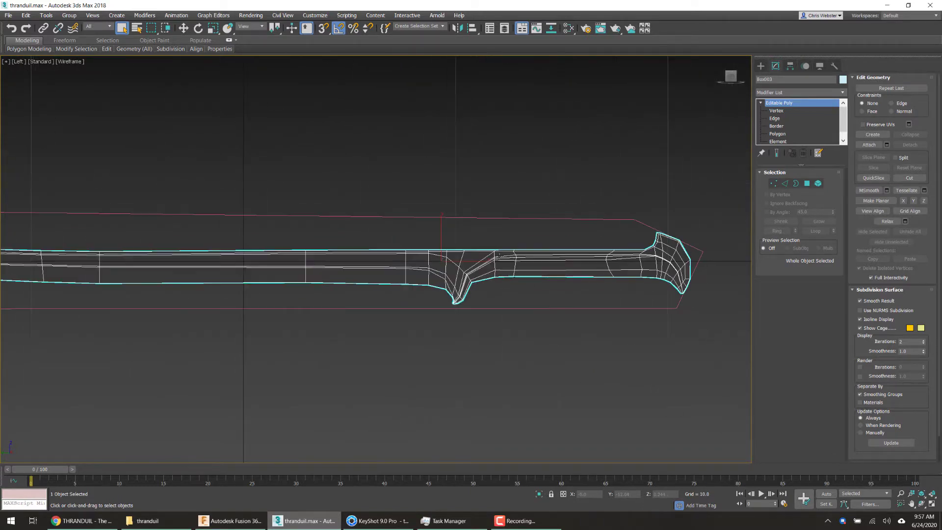
# - Examine the wireframe edge layout of the handle and pommel
pyautogui.moveTo(434, 302); pyautogui.dragTo(298, 324, button='middle')
pyautogui.scroll(4, 549, 306)
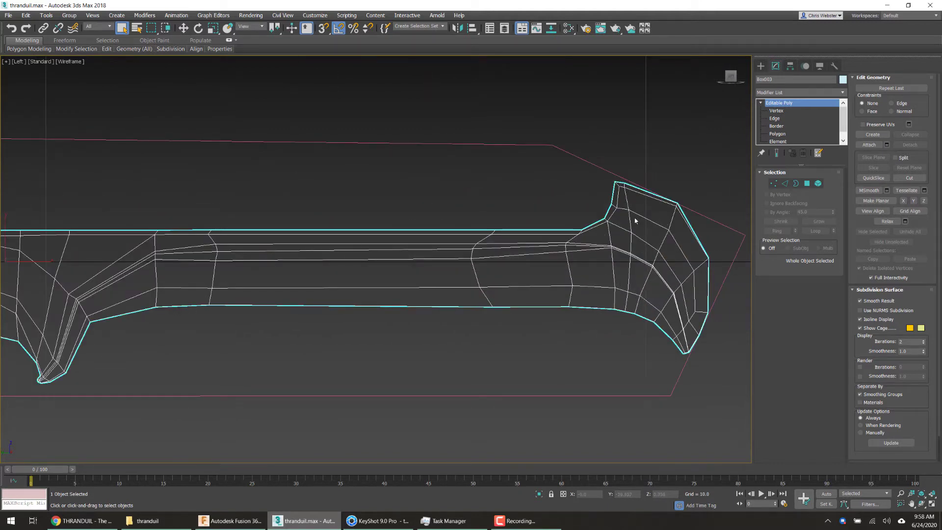
pyautogui.scroll(2, 634, 218)
pyautogui.scroll(2, 477, 169)
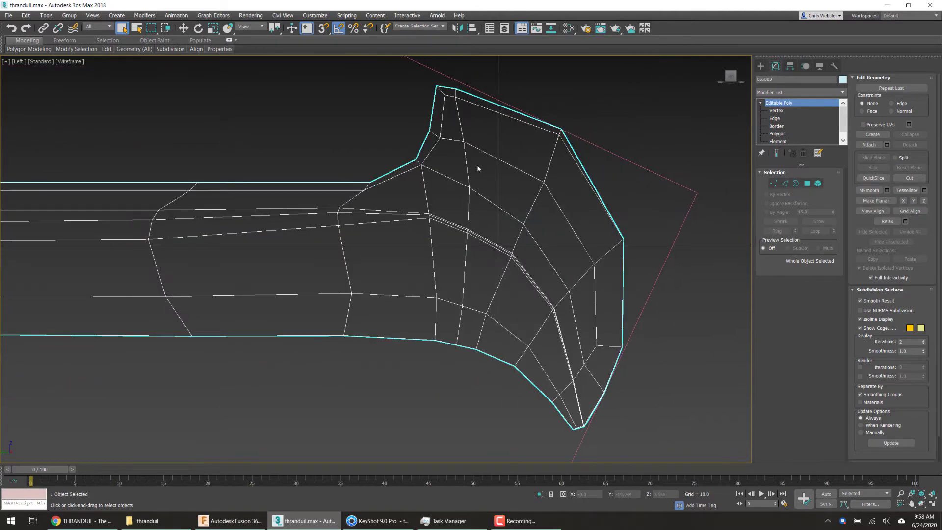
pyautogui.scroll(-3, 660, 429)
pyautogui.moveTo(278, 364); pyautogui.dragTo(284, 341, button='middle')
pyautogui.scroll(3, 201, 342)
pyautogui.scroll(-3, 201, 341)
# - Follow the wireframe along the blade and examine the edge layout at its tip
pyautogui.moveTo(400, 330); pyautogui.dragTo(804, 319, button='middle')
pyautogui.moveTo(382, 324); pyautogui.dragTo(851, 301, button='middle')
pyautogui.moveTo(427, 345); pyautogui.dragTo(669, 395, button='middle')
pyautogui.scroll(2, 274, 311)
pyautogui.scroll(-2, 265, 304)
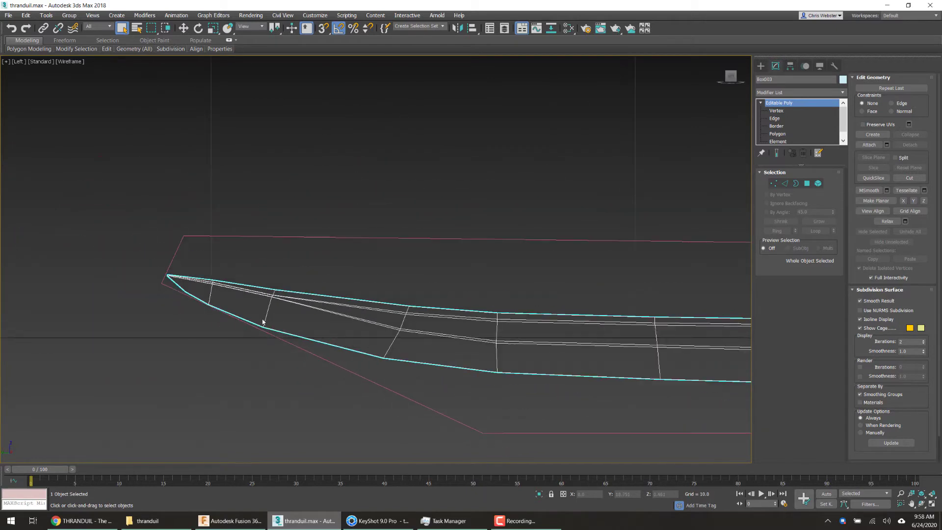
pyautogui.scroll(4, 250, 302)
pyautogui.scroll(-2, 255, 281)
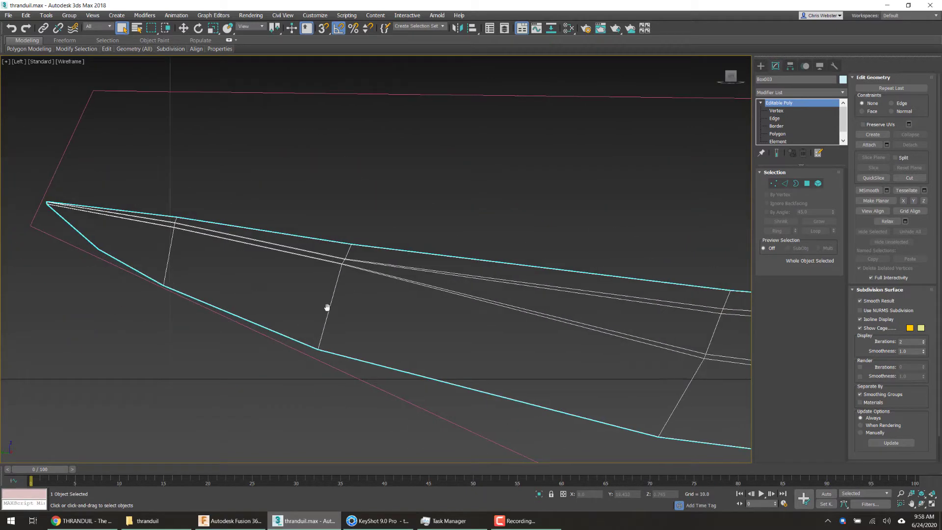
pyautogui.moveTo(84, 232); pyautogui.dragTo(301, 266, button='middle')
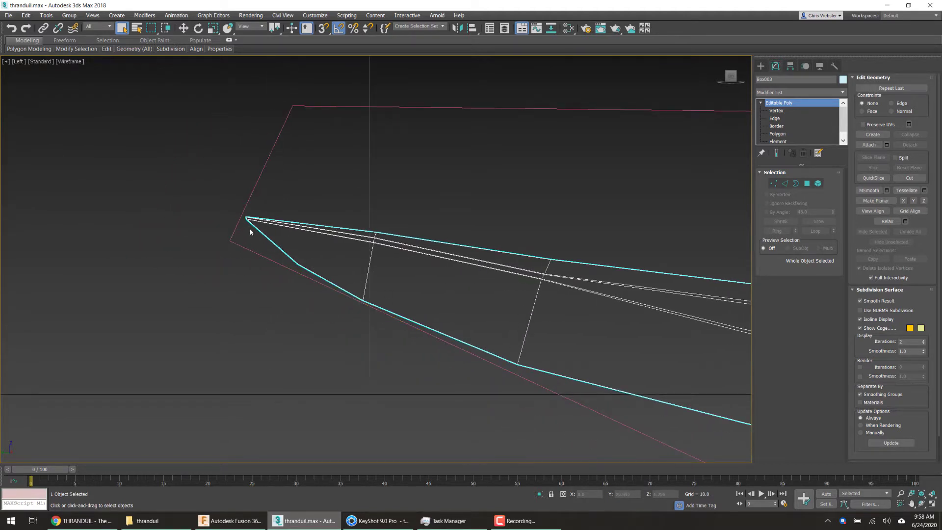
# - Enter vertex editing on the sword mesh and examine the vertices at the blade tip up close
pyautogui.click(768, 112)
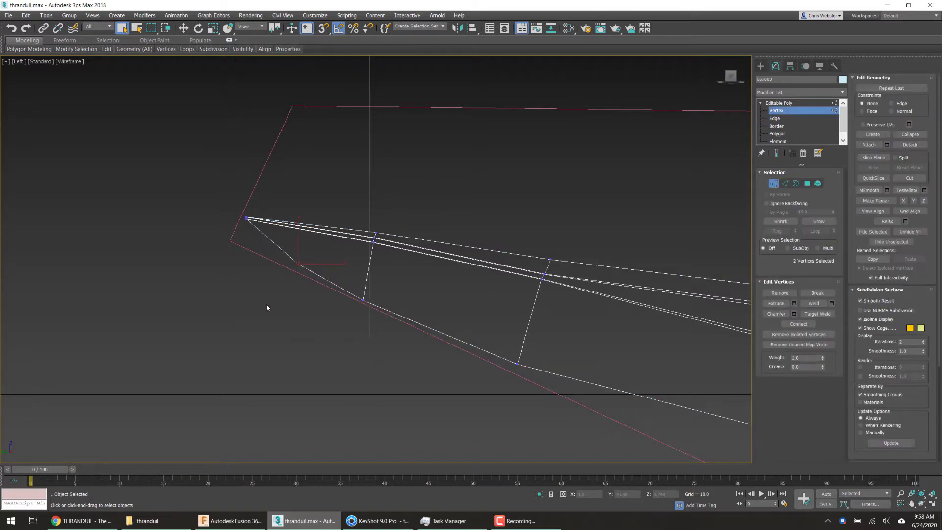
pyautogui.scroll(-1, 290, 263)
pyautogui.scroll(3, 193, 290)
pyautogui.scroll(-8, 301, 270)
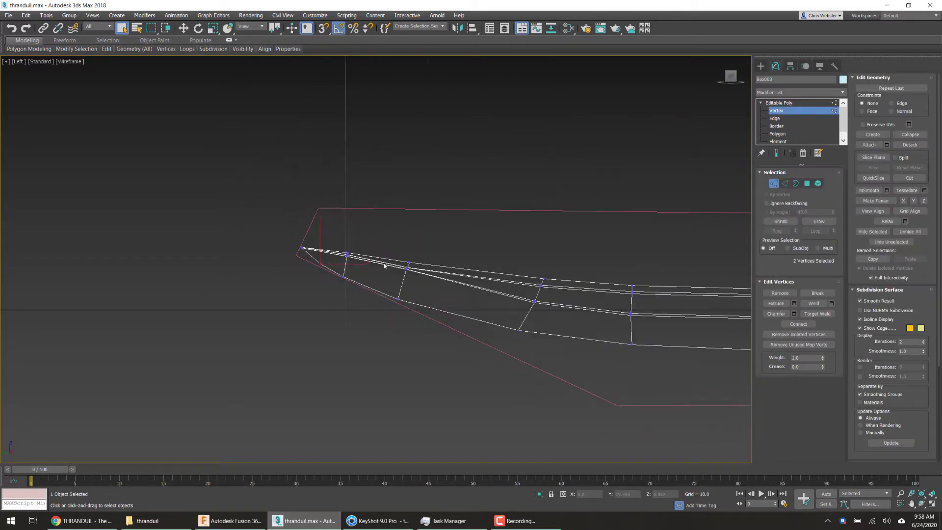
pyautogui.scroll(12, 331, 262)
pyautogui.scroll(-2, 551, 338)
pyautogui.moveTo(407, 297); pyautogui.dragTo(797, 325, button='middle')
pyautogui.scroll(3, 147, 240)
pyautogui.scroll(8, 142, 230)
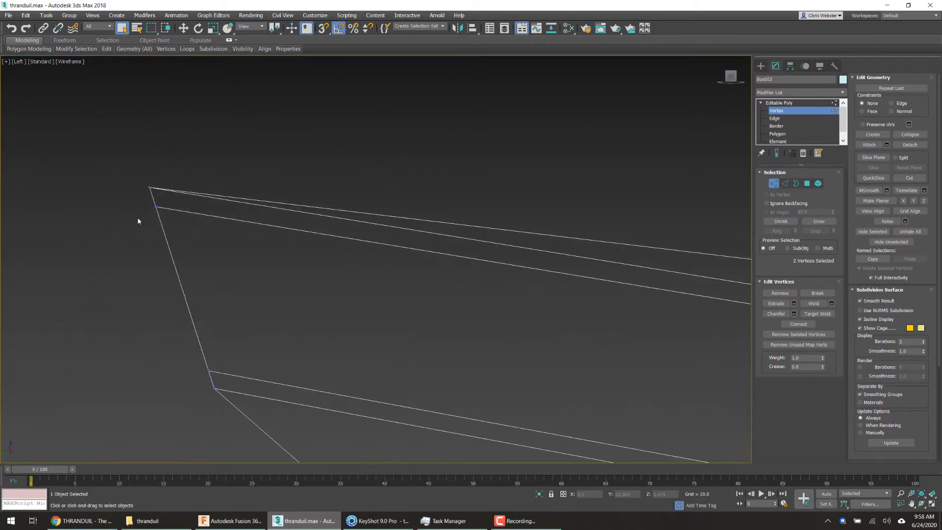
pyautogui.scroll(-5, 138, 221)
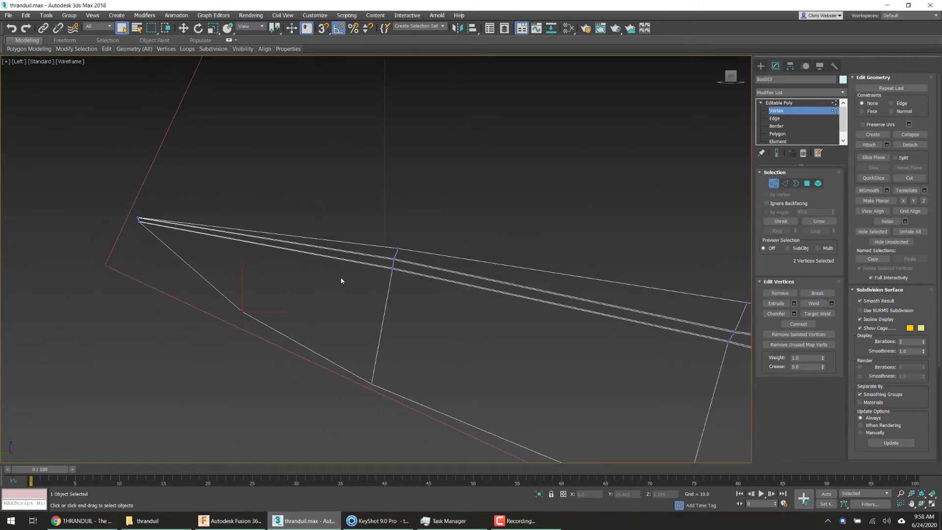
# - Examine how the vertices and edges run through the guard and down to its point
pyautogui.scroll(-6, 341, 280)
pyautogui.scroll(4, 585, 297)
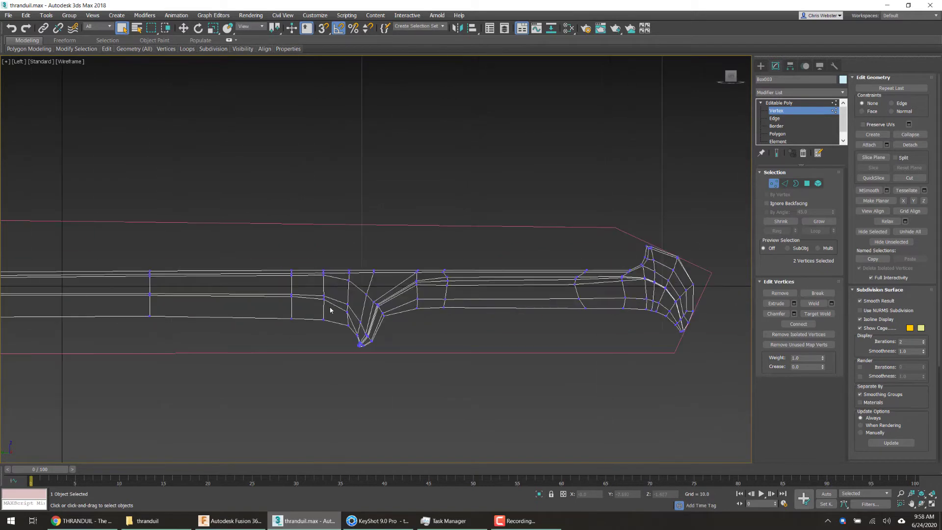
pyautogui.scroll(4, 330, 310)
pyautogui.moveTo(364, 387); pyautogui.dragTo(362, 358, button='middle')
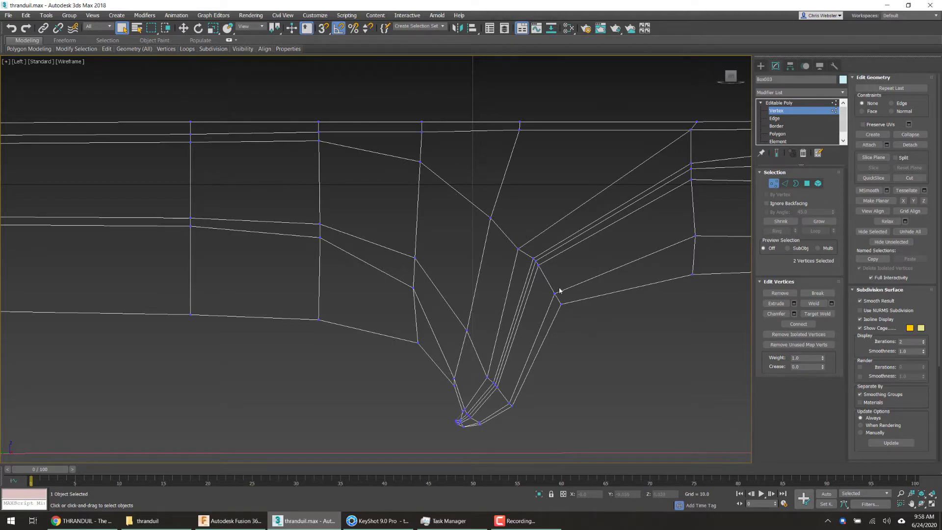
pyautogui.scroll(-2, 584, 333)
pyautogui.moveTo(634, 319); pyautogui.dragTo(480, 290, button='middle')
pyautogui.scroll(4, 433, 329)
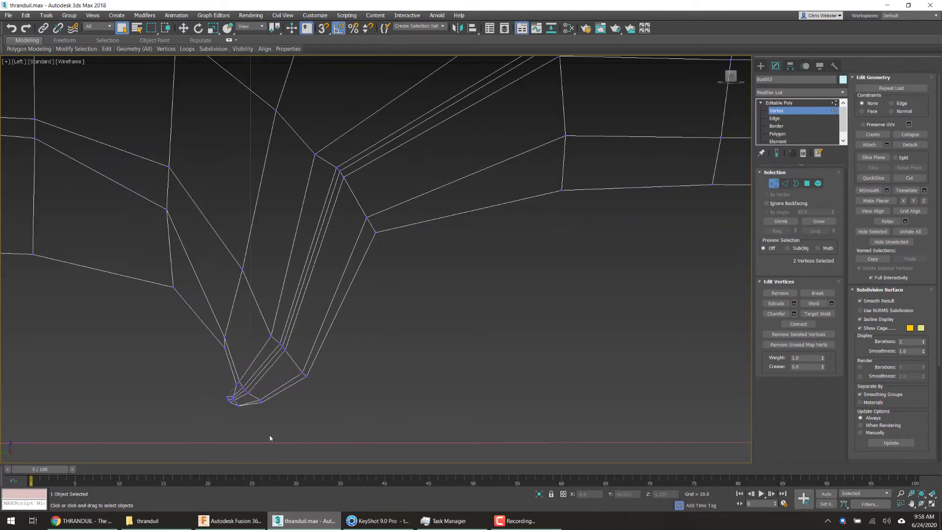
pyautogui.scroll(-5, 216, 399)
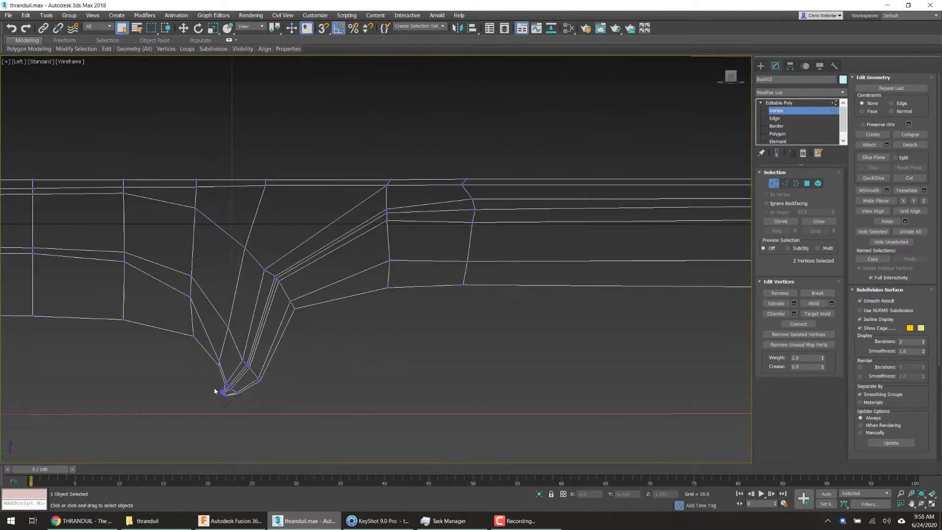
# - Examine the vertices of the pommel and the adjoining end of the handle
pyautogui.scroll(-2, 215, 391)
pyautogui.moveTo(161, 323); pyautogui.dragTo(402, 330, button='middle')
pyautogui.scroll(2, 266, 290)
pyautogui.moveTo(281, 289); pyautogui.dragTo(307, 279, button='middle')
pyautogui.scroll(2, 307, 281)
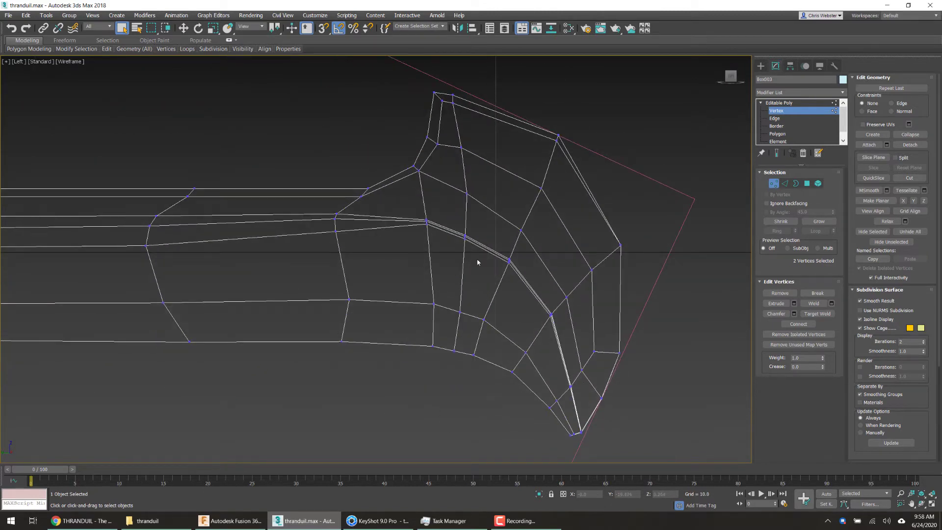
pyautogui.scroll(-2, 520, 290)
# - Switch to Fusion 360 and view the whole solid sword body for comparison with the mesh
pyautogui.click(231, 521)
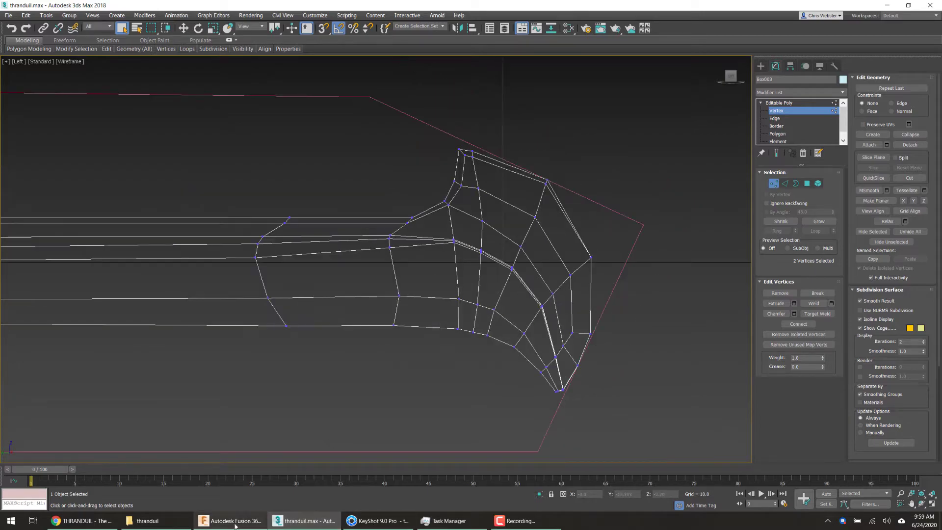
pyautogui.keyDown('shift'); pyautogui.moveTo(585, 382); pyautogui.dragTo(494, 392, button='middle'); pyautogui.keyUp('shift')
pyautogui.scroll(1, 674, 378)
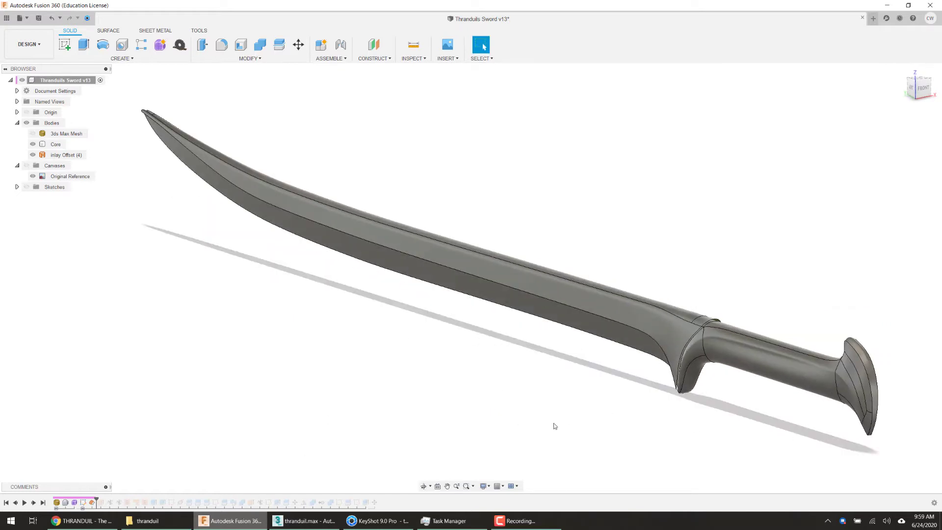
# - Return to 3ds Max and display the handle and pommel shaded with edged faces
pyautogui.click(310, 522)
pyautogui.scroll(2, 542, 288)
pyautogui.scroll(-2, 483, 265)
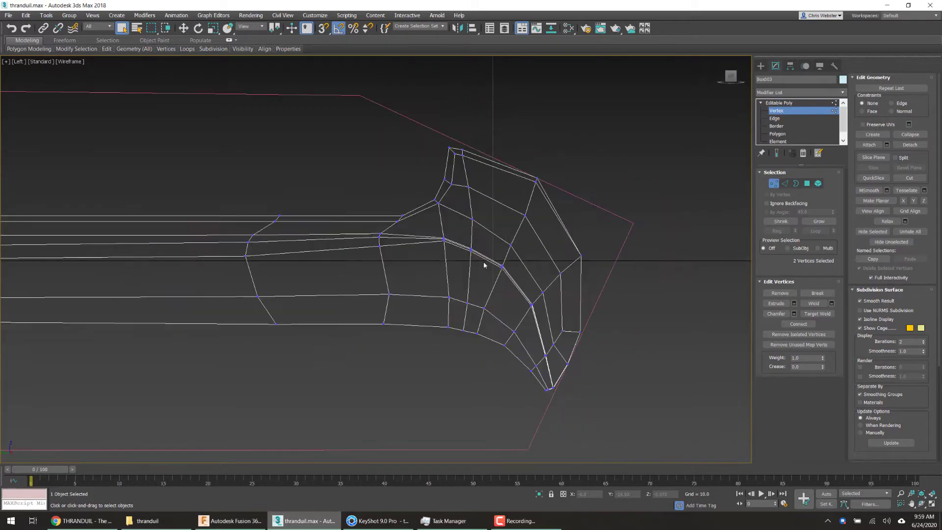
pyautogui.scroll(-2, 483, 265)
pyautogui.press('F3')
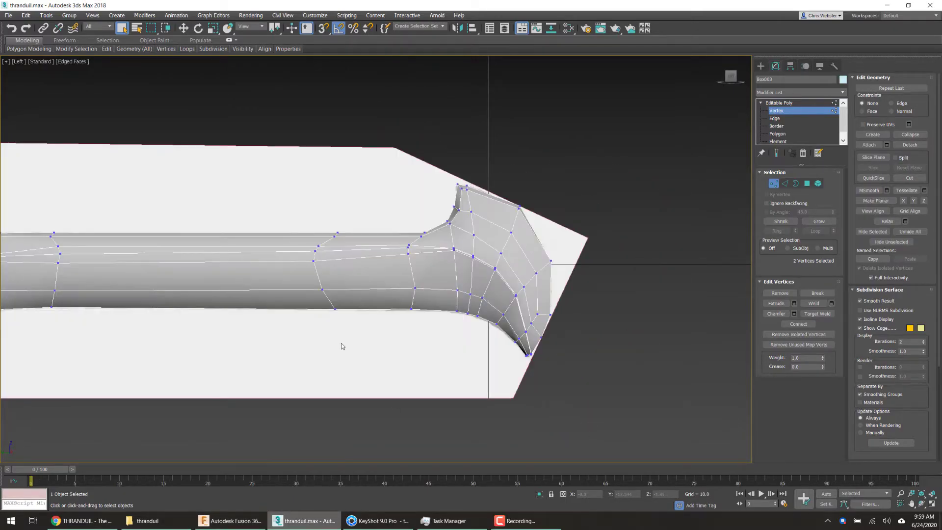
# - View the whole shaded sword mesh beside its textured reference plane in perspective from several angles and distances
pyautogui.press('p')
pyautogui.hotkey('ctrl', 'r')
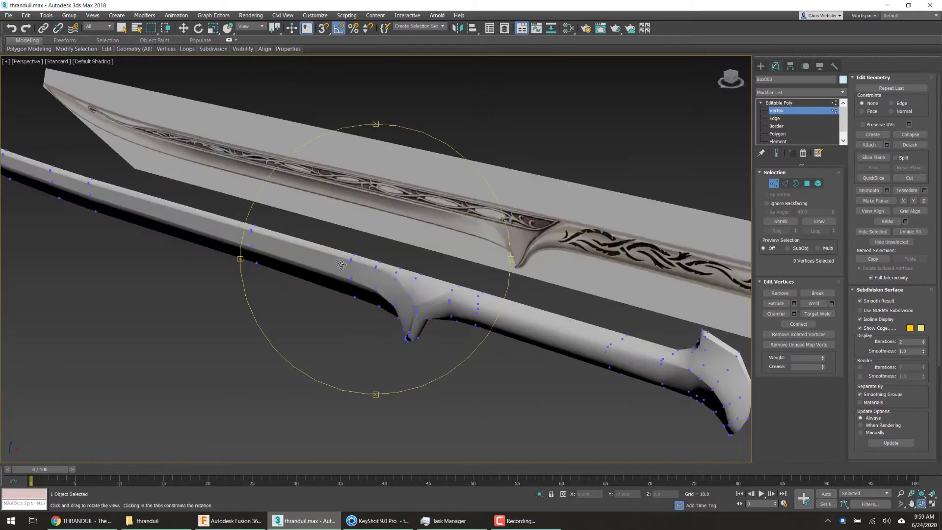
pyautogui.moveTo(342, 264)
pyautogui.mouseDown()
pyautogui.moveTo(333, 263)
pyautogui.moveTo(418, 254)
pyautogui.moveTo(350, 256)
pyautogui.mouseUp()
pyautogui.scroll(6, 351, 256)
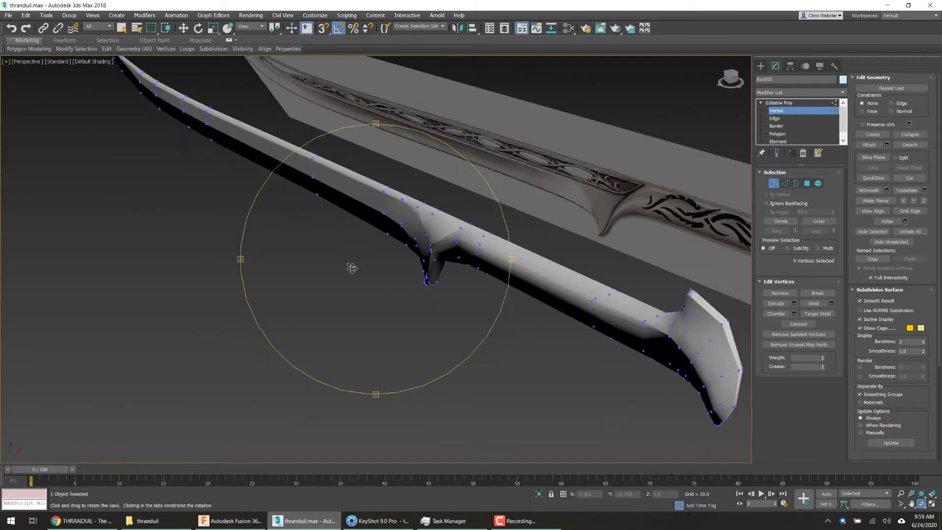
pyautogui.scroll(-5, 348, 265)
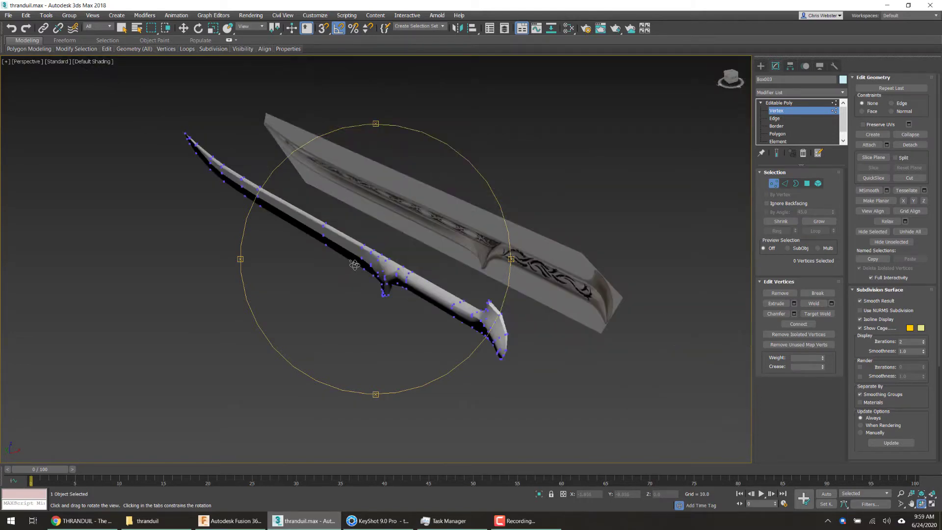
pyautogui.scroll(5, 355, 265)
pyautogui.scroll(-4, 341, 321)
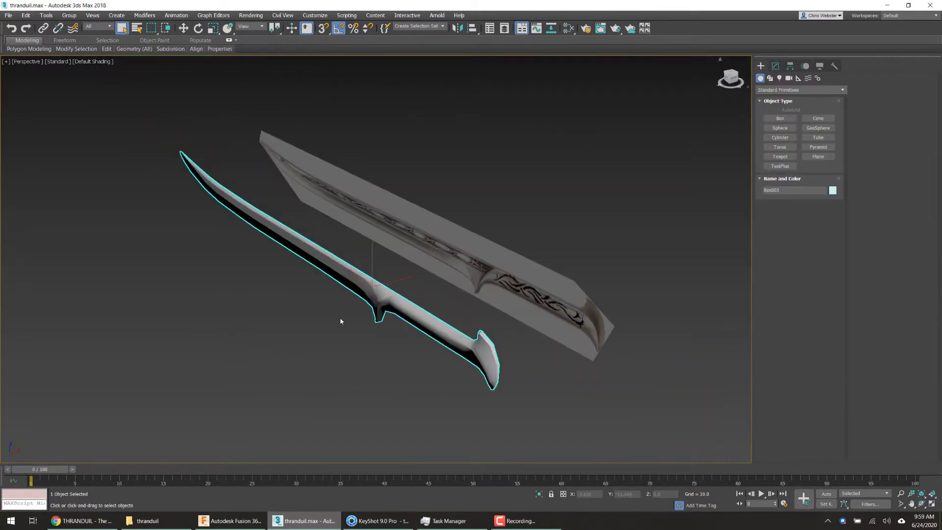
pyautogui.click(458, 31)
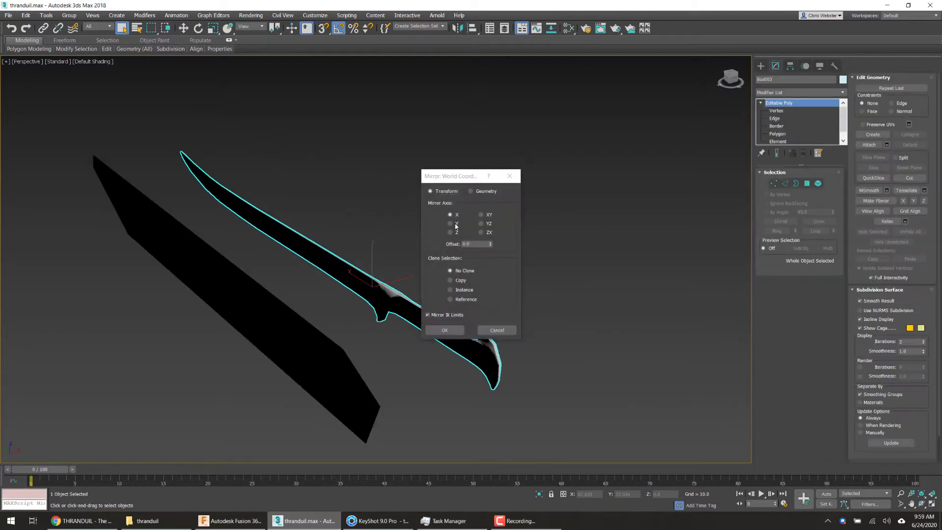
pyautogui.click(497, 330)
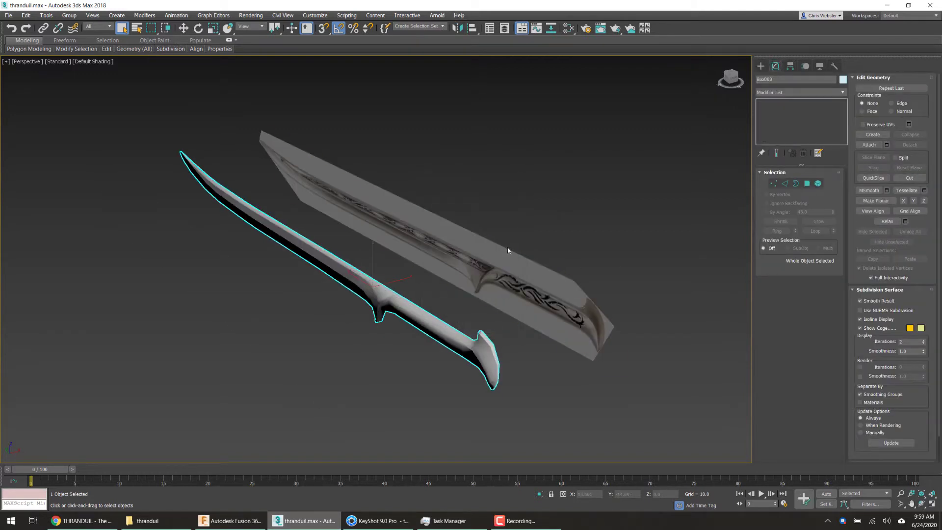
pyautogui.hotkey('ctrl', 'd')
pyautogui.click(495, 296)
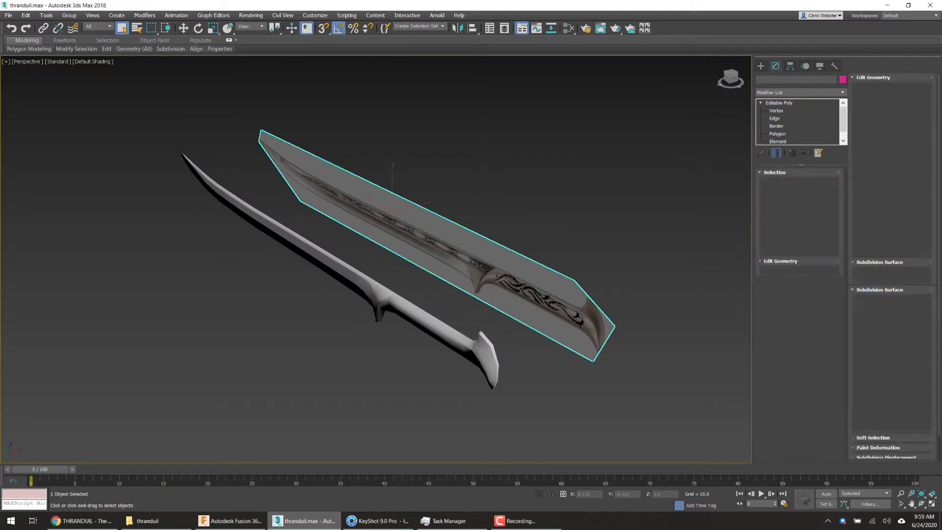
pyautogui.click(453, 342)
pyautogui.click(398, 94)
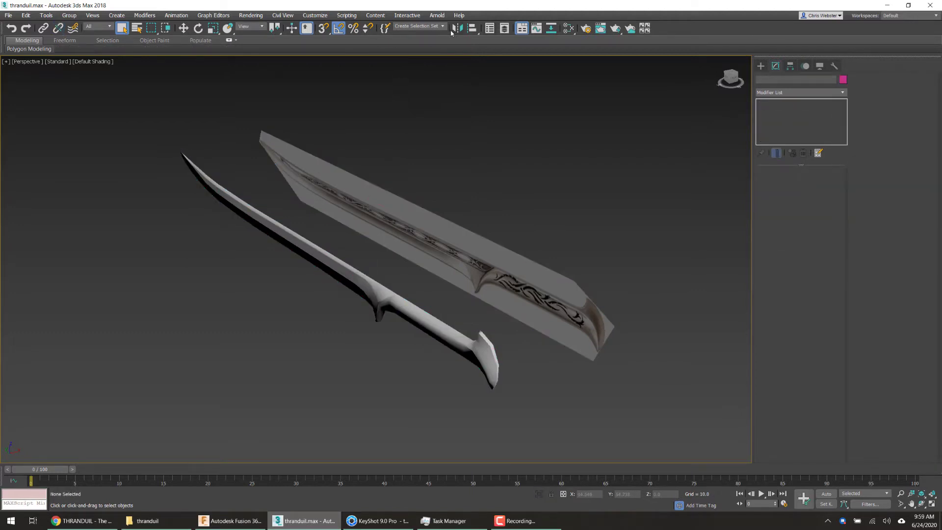
# - Try to mirror the sword mesh along the X axis as an instance with zero offset
pyautogui.click(457, 28)
pyautogui.click(489, 294)
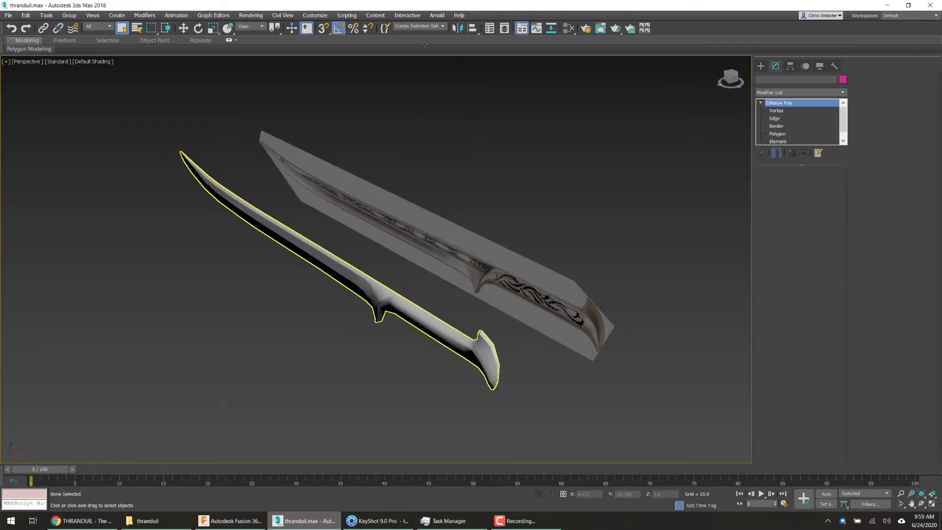
pyautogui.click(458, 29)
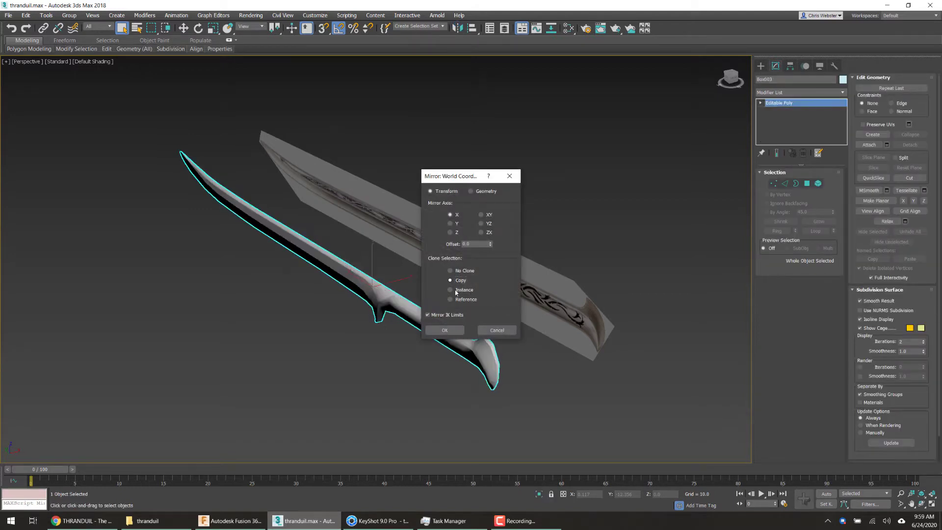
pyautogui.click(463, 290)
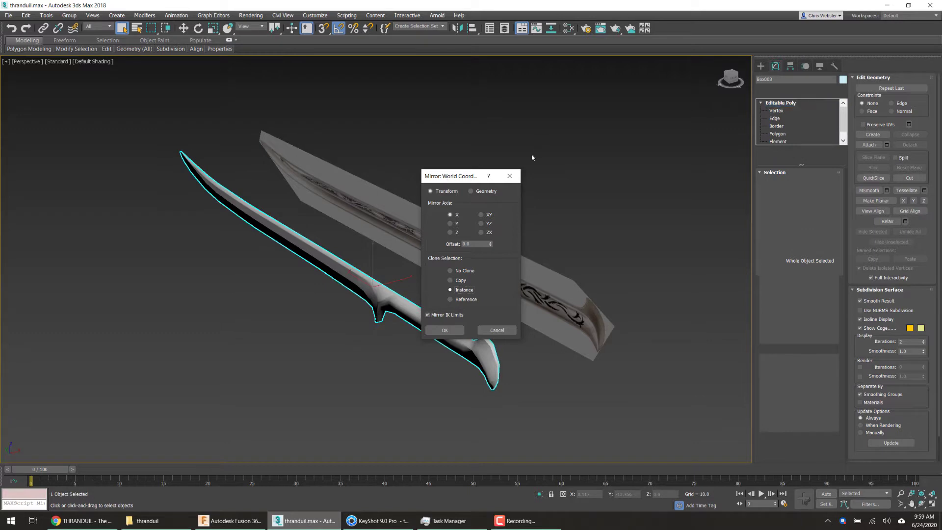
pyautogui.click(501, 332)
pyautogui.click(599, 289)
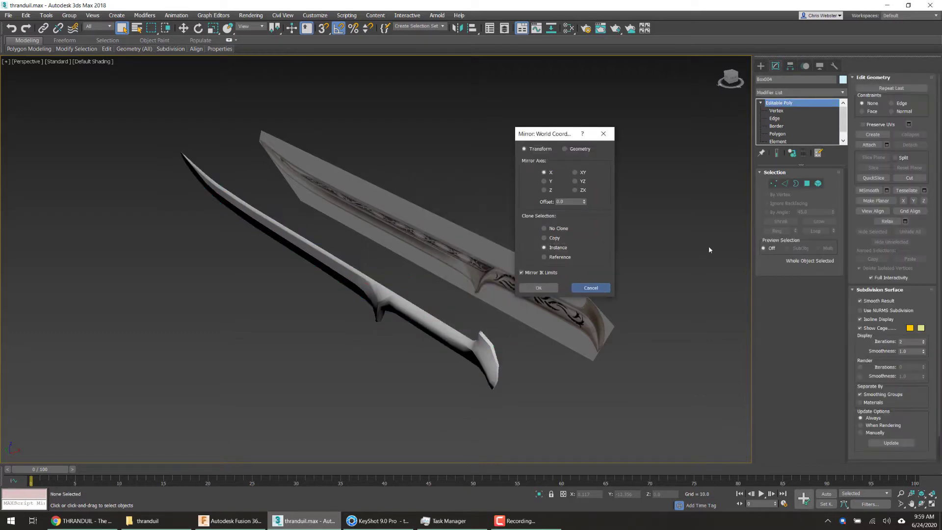
pyautogui.click(592, 286)
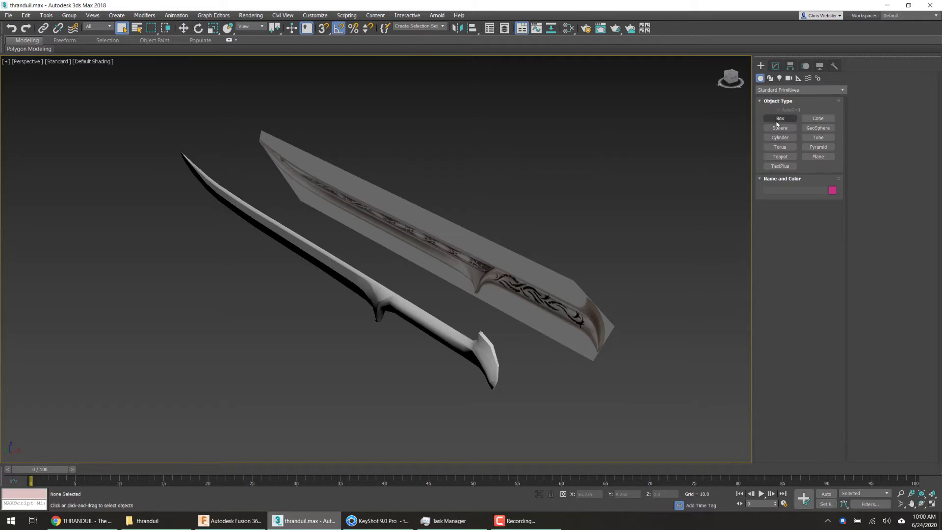
# - Create a box about 3.05 long, 1.55 wide and 0.66 high next to the sword's pommel
pyautogui.moveTo(520, 388); pyautogui.dragTo(564, 417)
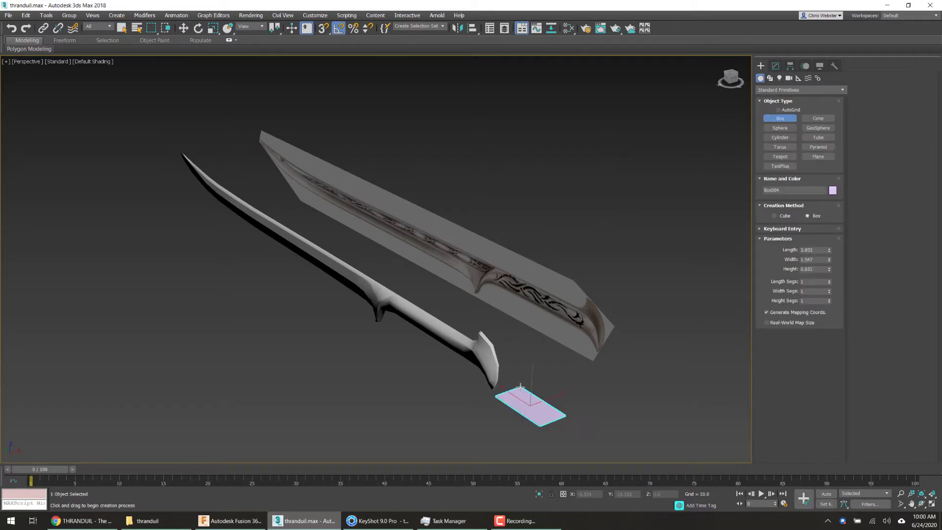
pyautogui.rightClick(473, 328)
pyautogui.scroll(3, 396, 341)
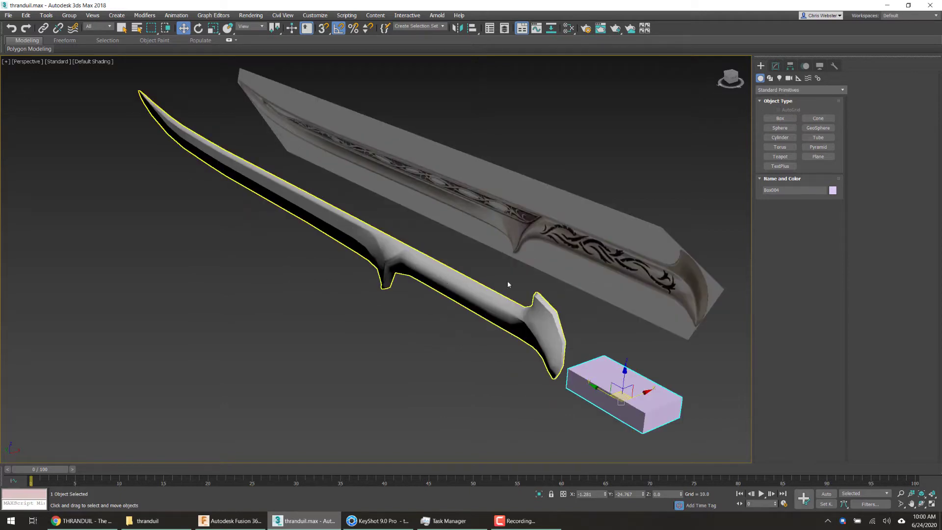
pyautogui.click(489, 308)
pyautogui.click(430, 399)
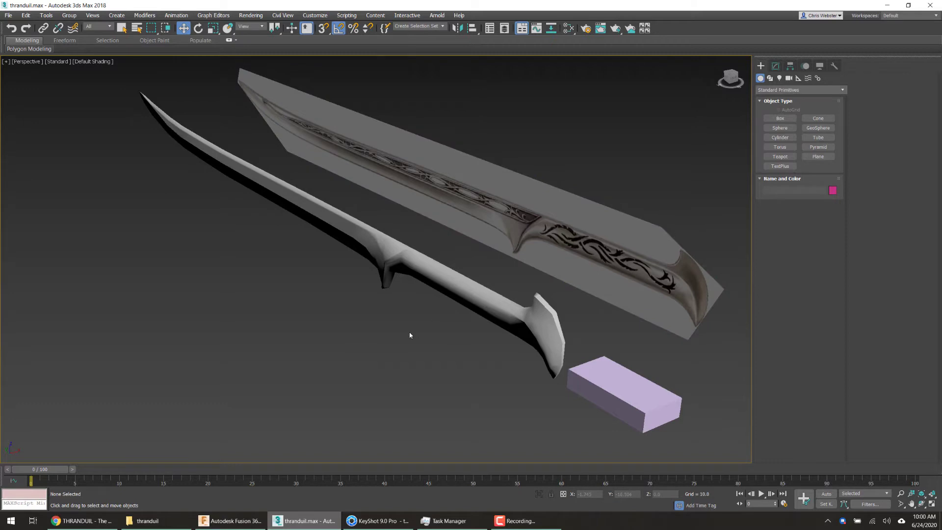
# - Position the new box at X 0 and Y 0
pyautogui.moveTo(410, 335); pyautogui.dragTo(362, 320, button='middle')
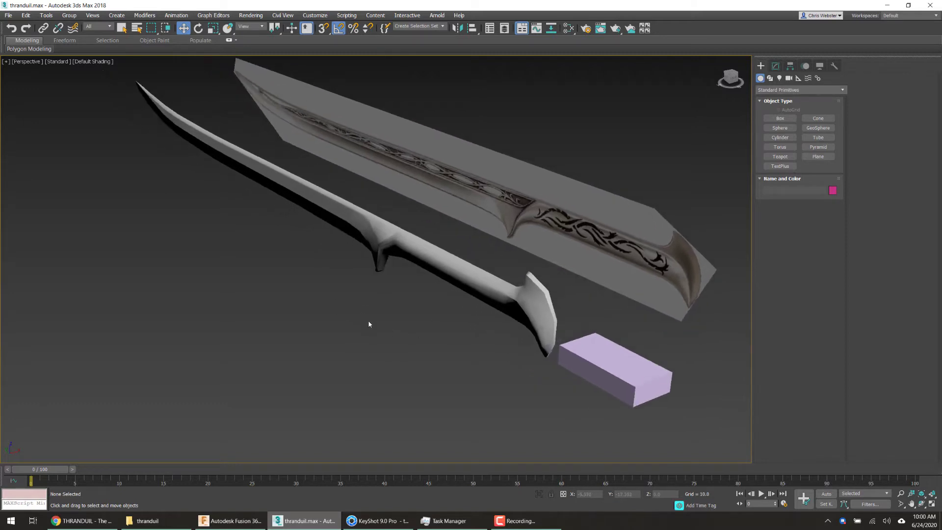
pyautogui.click(619, 364)
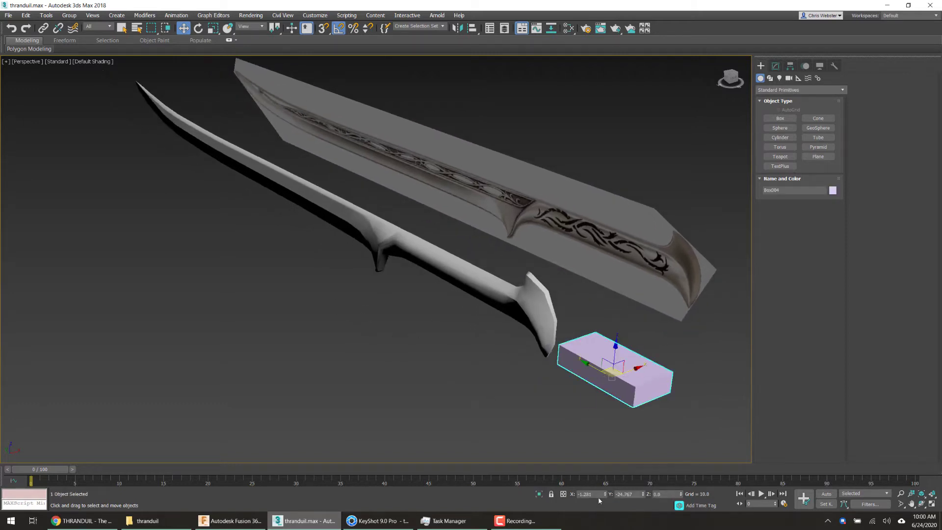
pyautogui.press('Return')
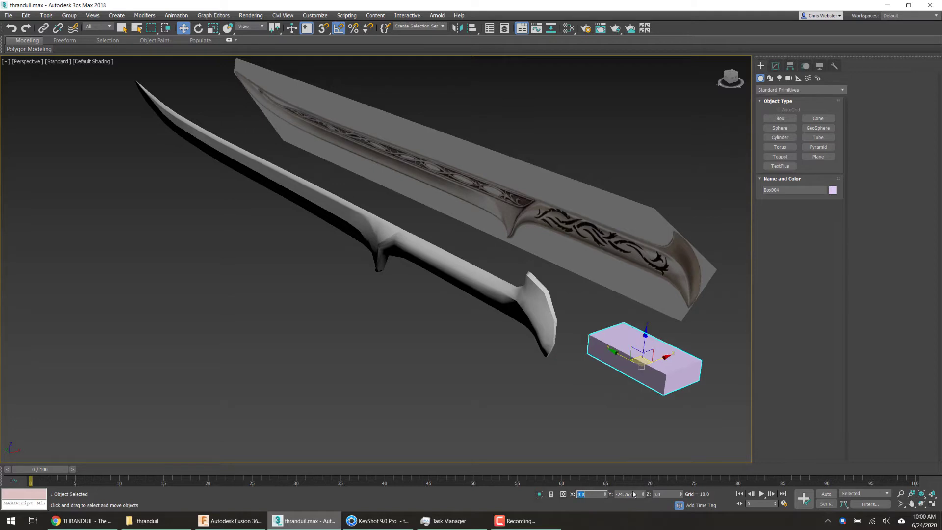
pyautogui.write('0')
pyautogui.press('Return')
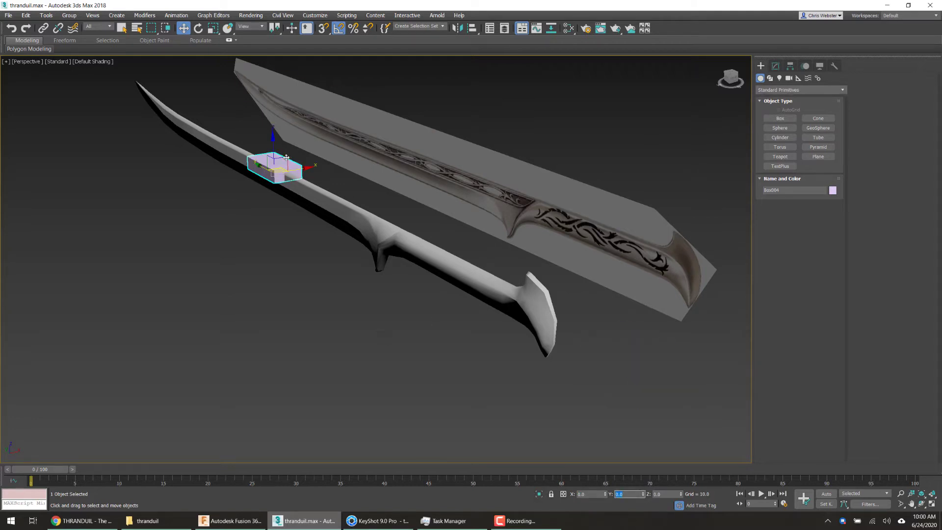
# - Convert the box on the blade to an editable poly
pyautogui.click(776, 67)
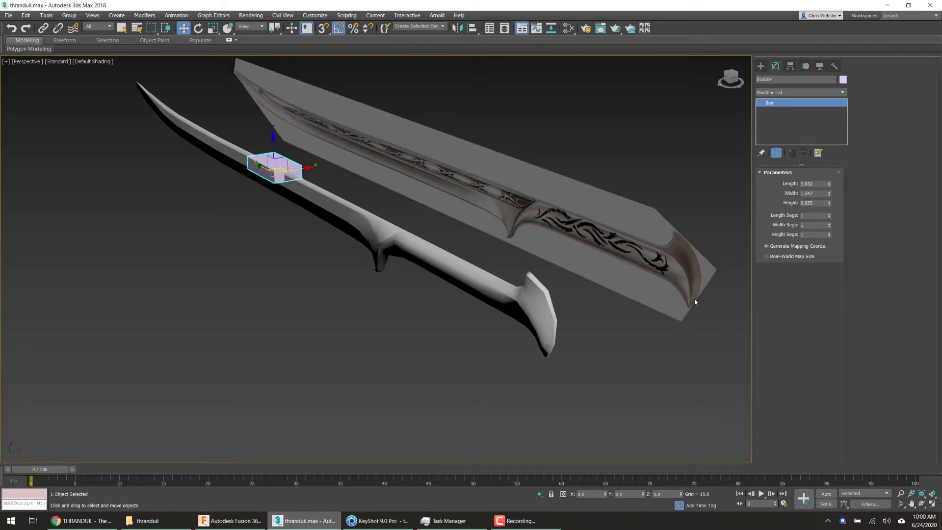
pyautogui.scroll(3, 312, 206)
pyautogui.rightClick(260, 168)
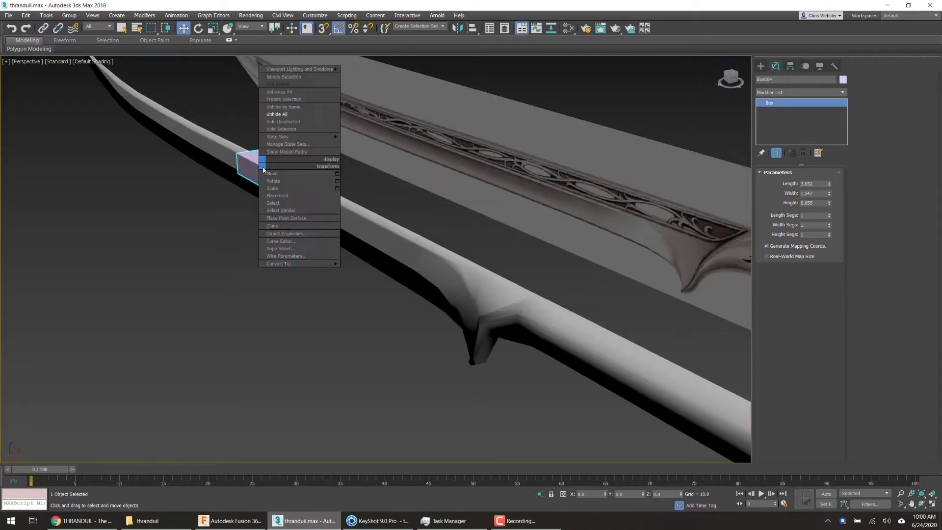
pyautogui.click(363, 269)
pyautogui.click(775, 66)
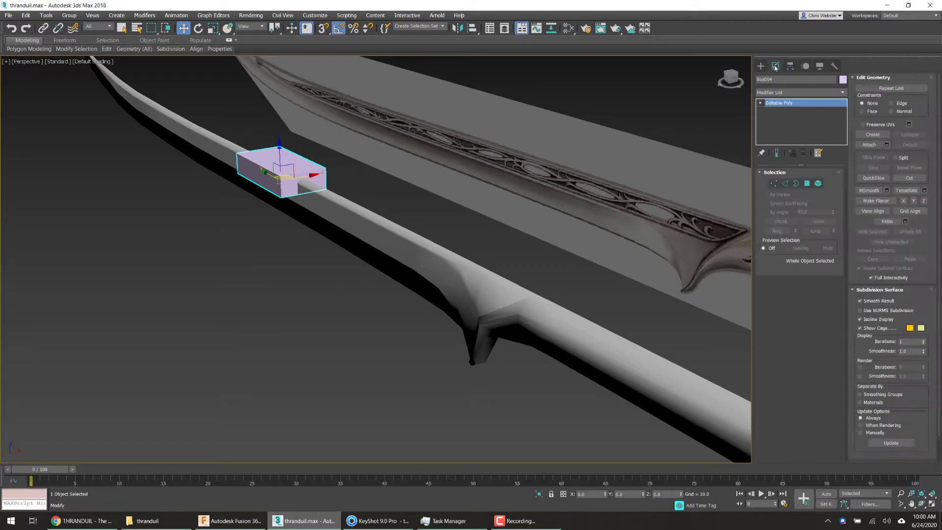
# - Move the box's long side polygon on the positive X side to X 0 on the centre plane
pyautogui.click(761, 102)
pyautogui.click(777, 134)
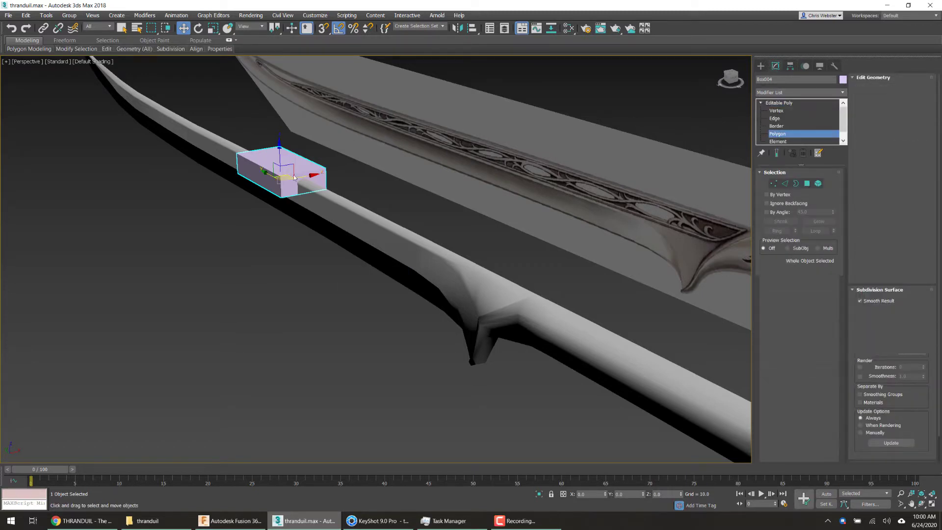
pyautogui.moveTo(354, 230); pyautogui.dragTo(306, 188, button='middle')
pyautogui.click(308, 180)
pyautogui.scroll(-4, 307, 179)
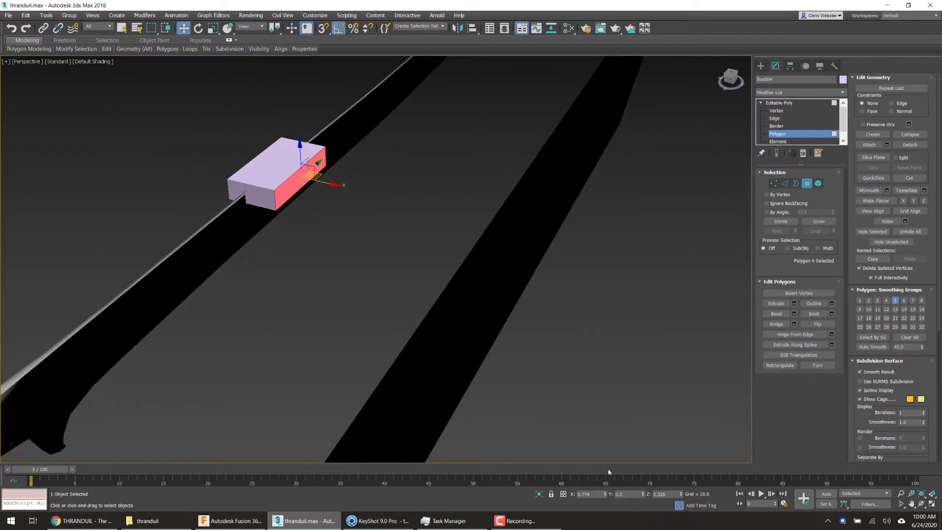
pyautogui.press('Return')
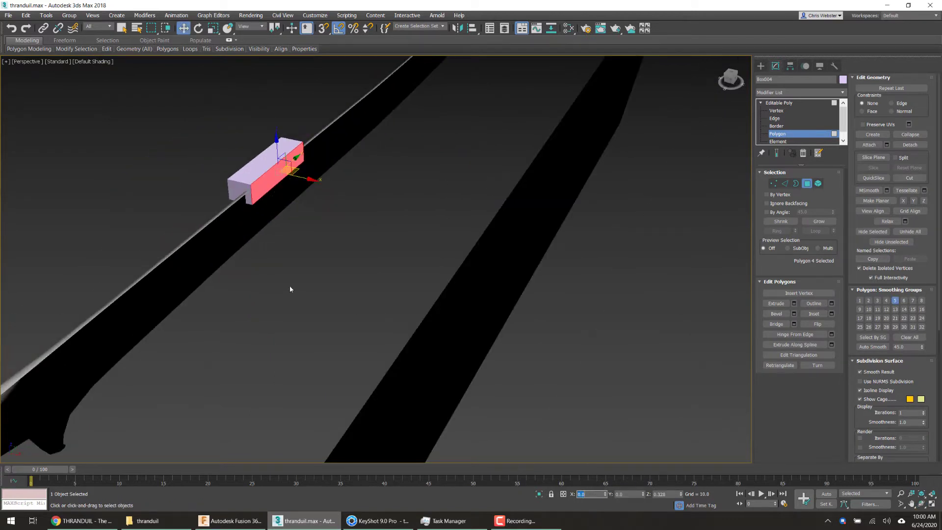
# - Delete the polygon on the box's centre plane and both end polygons, and check the remaining faces in wireframe and shaded display
pyautogui.moveTo(289, 287); pyautogui.dragTo(421, 283, button='middle')
pyautogui.click(328, 153)
pyautogui.keyDown('alt'); pyautogui.moveTo(340, 213); pyautogui.dragTo(366, 182, button='middle'); pyautogui.keyUp('alt')
pyautogui.scroll(4, 418, 187)
pyautogui.click(453, 169)
pyautogui.press('Delete')
pyautogui.press('F3')
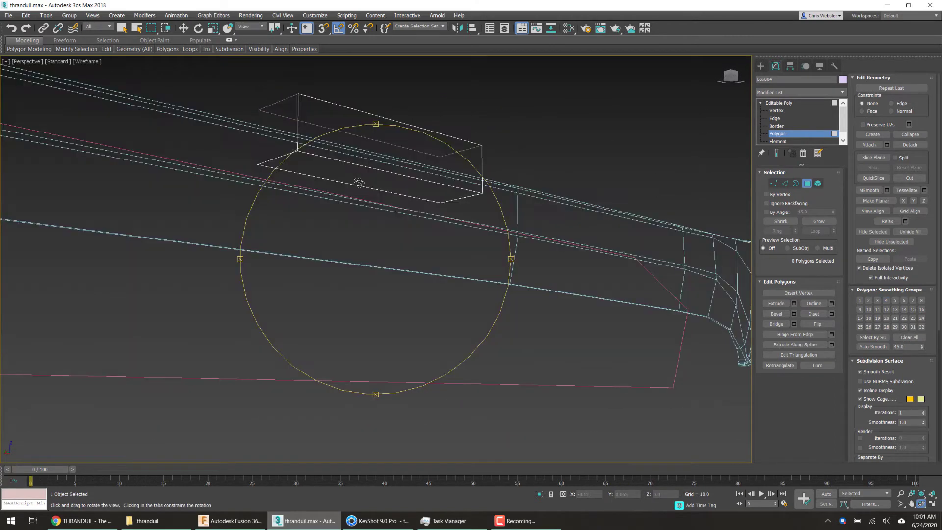
pyautogui.press('F3')
pyautogui.press('F4')
pyautogui.press('F4')
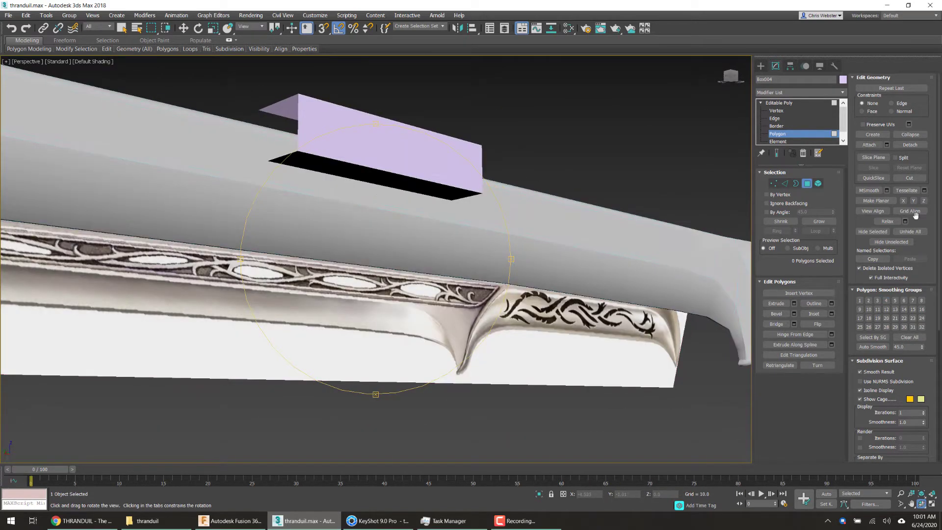
# - Try a horizontal slice plane at a height of 0.149 through the open box
pyautogui.click(873, 157)
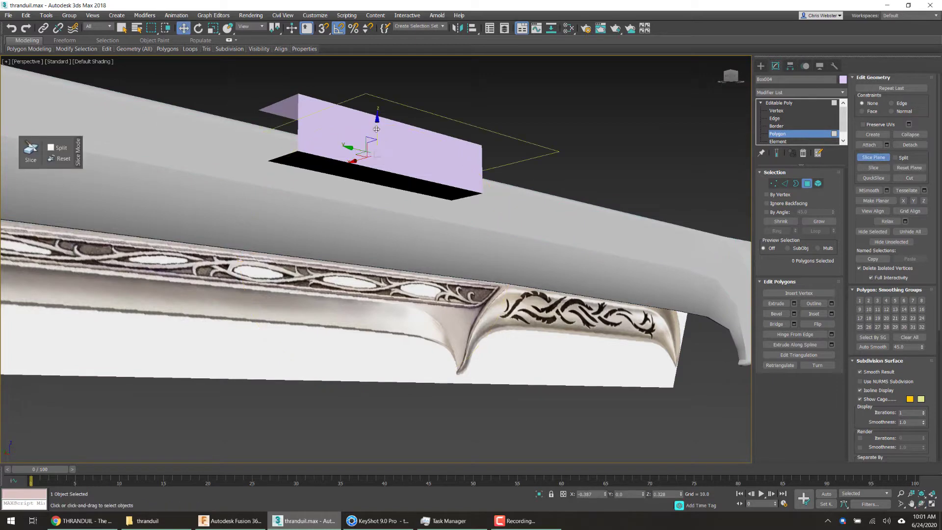
pyautogui.moveTo(377, 129); pyautogui.dragTo(375, 142)
pyautogui.scroll(-3, 390, 173)
pyautogui.scroll(3, 350, 157)
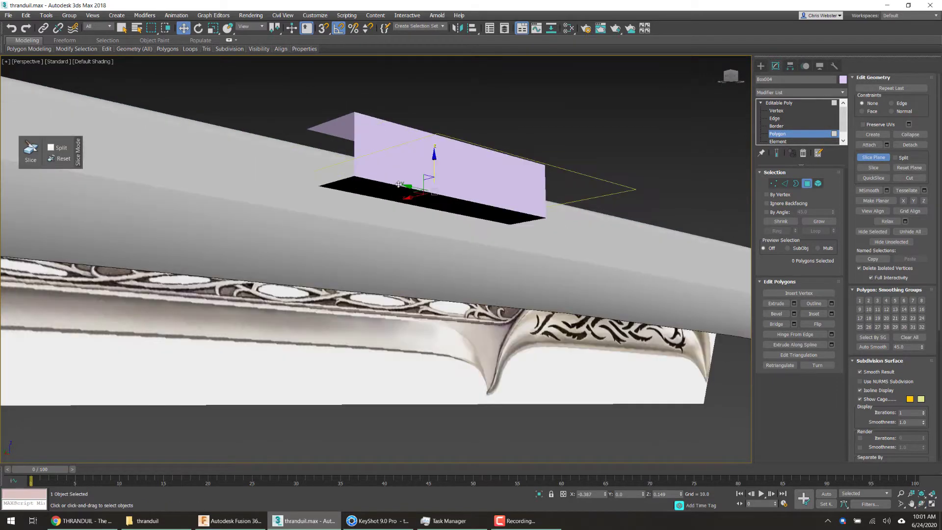
pyautogui.hotkey('ctrl', 'r')
pyautogui.moveTo(385, 227)
pyautogui.mouseDown()
pyautogui.moveTo(390, 240)
pyautogui.moveTo(383, 231)
pyautogui.mouseUp()
pyautogui.press('F3')
pyautogui.press('F3')
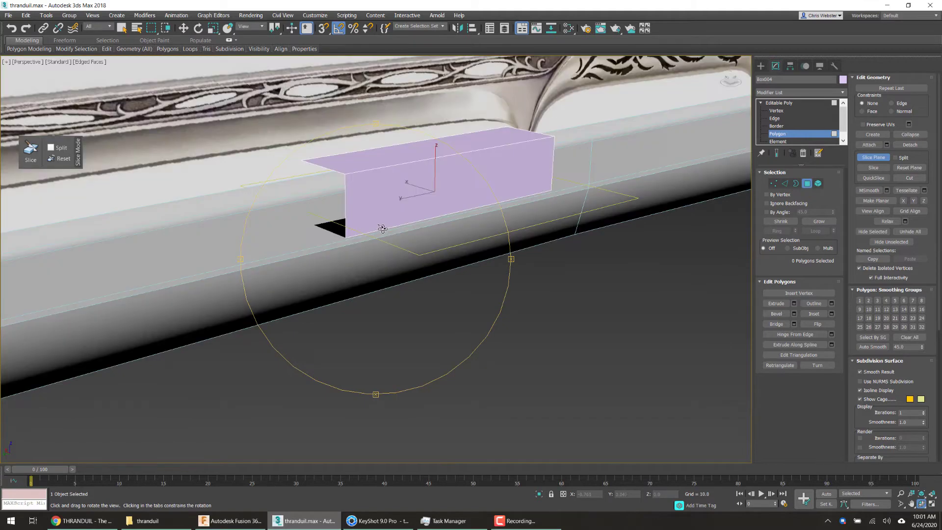
pyautogui.click(875, 159)
# - Leave the slice plane, hide the finished sword mesh, and select the open box
pyautogui.scroll(-5, 558, 329)
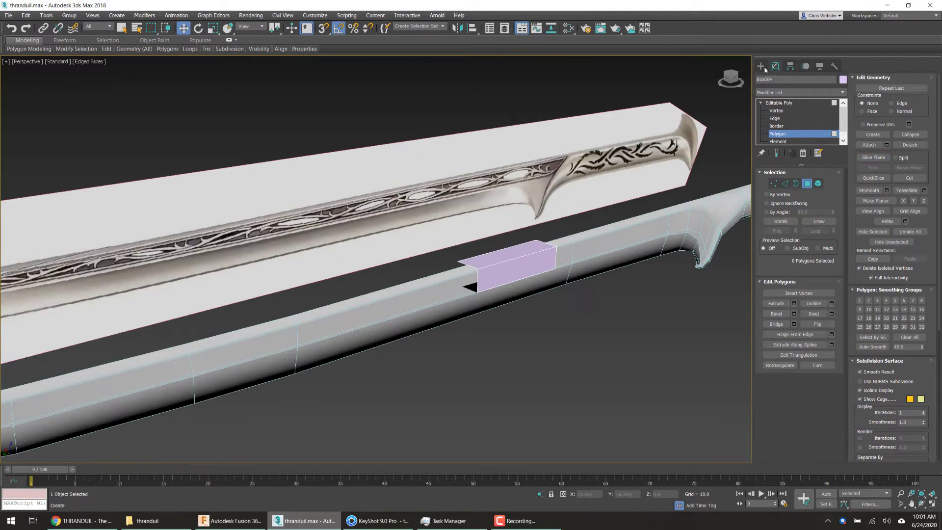
pyautogui.rightClick(642, 230)
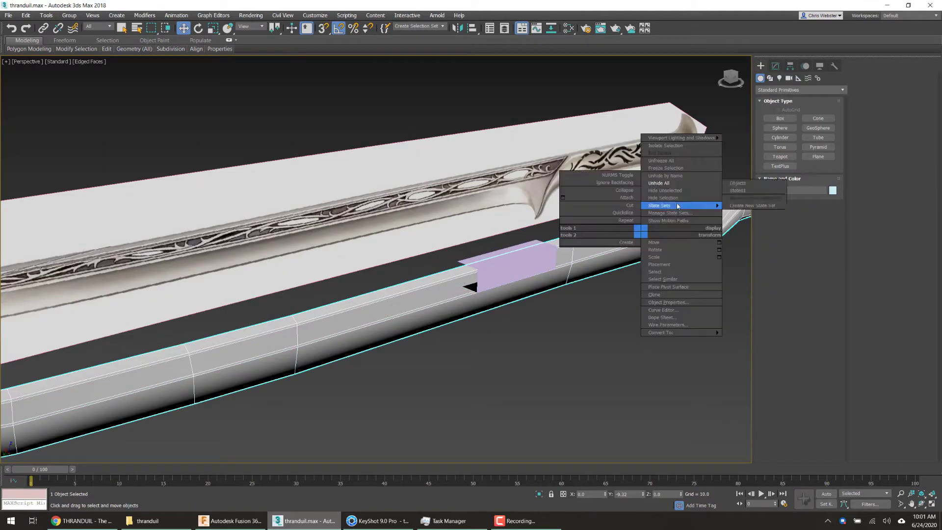
pyautogui.click(679, 206)
pyautogui.click(500, 283)
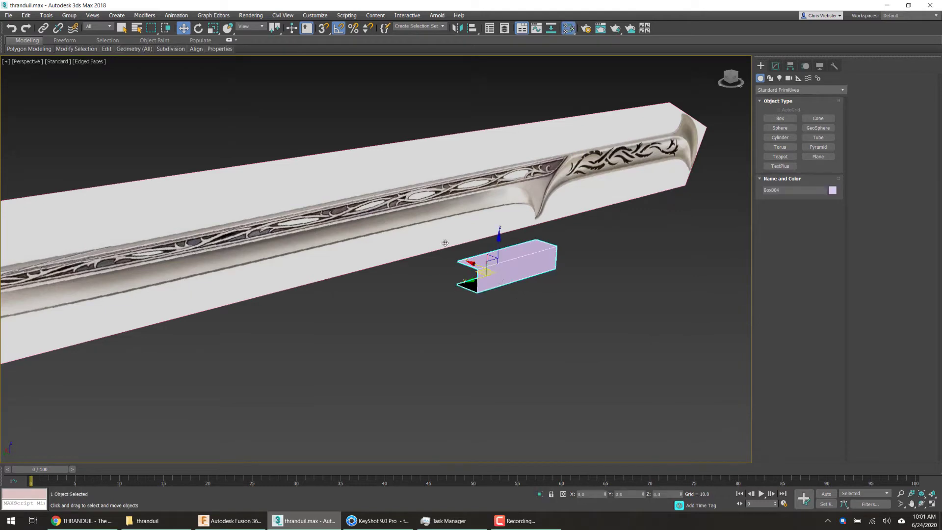
# - Apply the standard Material #26 to the box and lower its opacity so the reference image shows through
pyautogui.press('m')
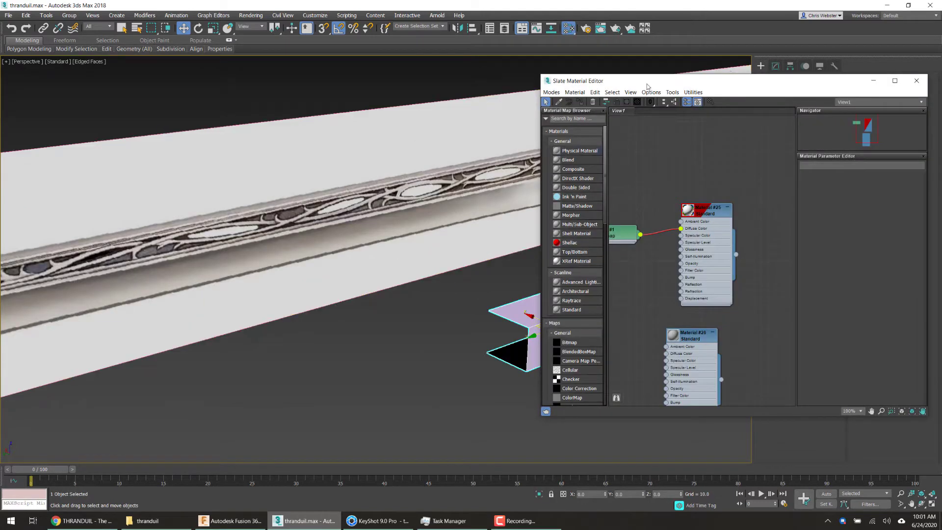
pyautogui.moveTo(616, 325); pyautogui.dragTo(638, 318)
pyautogui.doubleClick(638, 318)
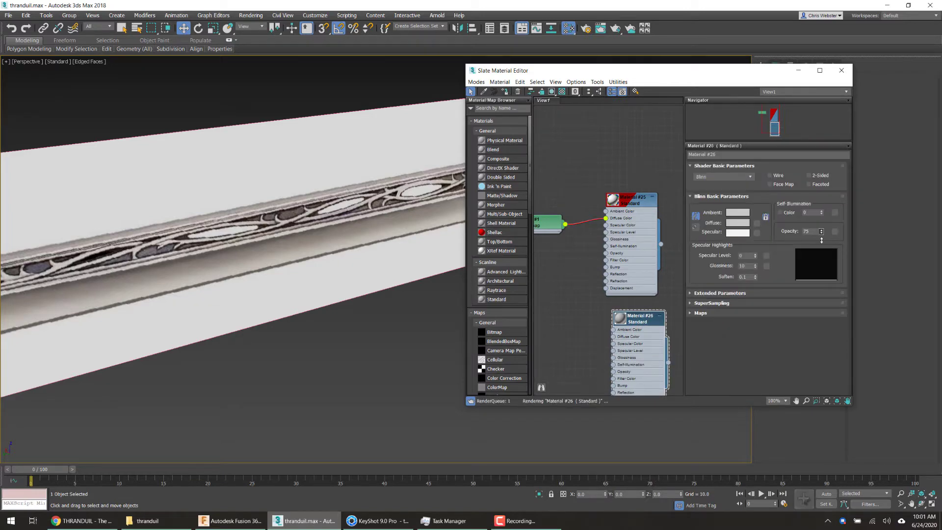
pyautogui.click(850, 73)
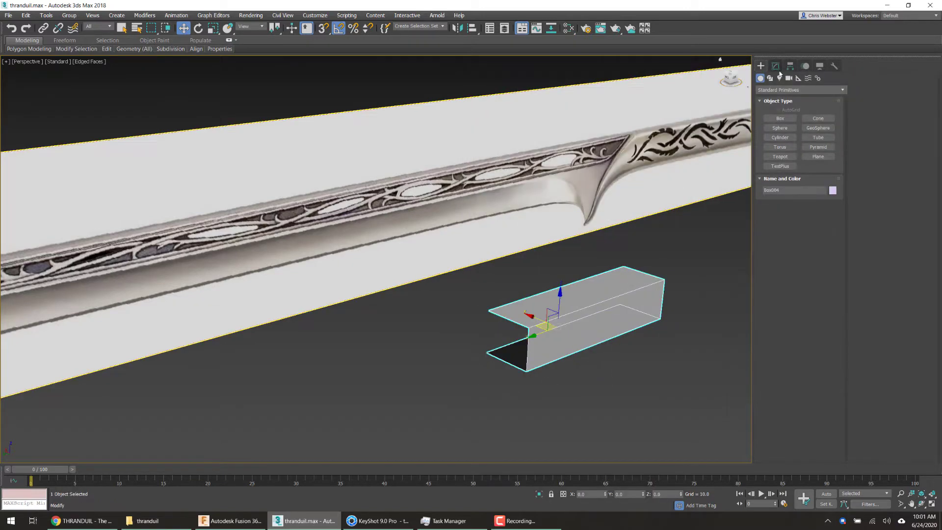
# - Change the box's object colour to the black custom swatch
pyautogui.click(832, 190)
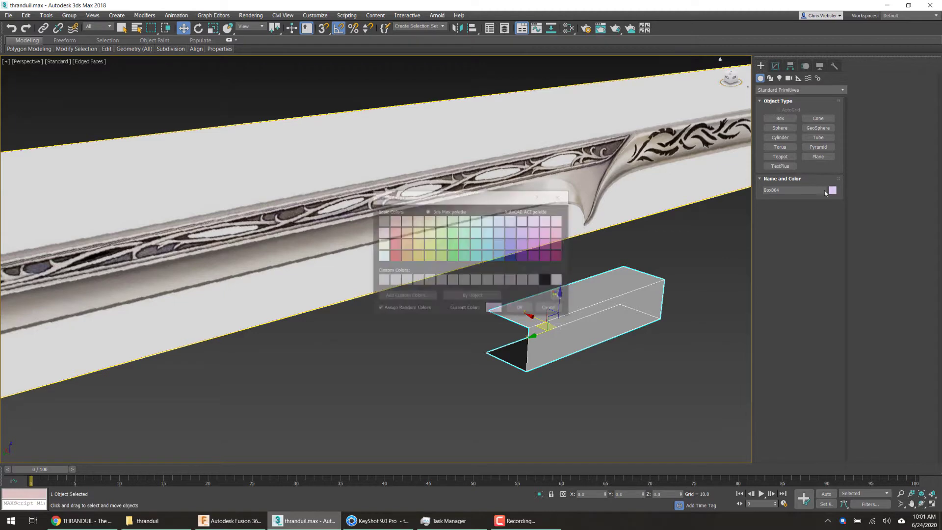
pyautogui.click(544, 277)
pyautogui.click(519, 309)
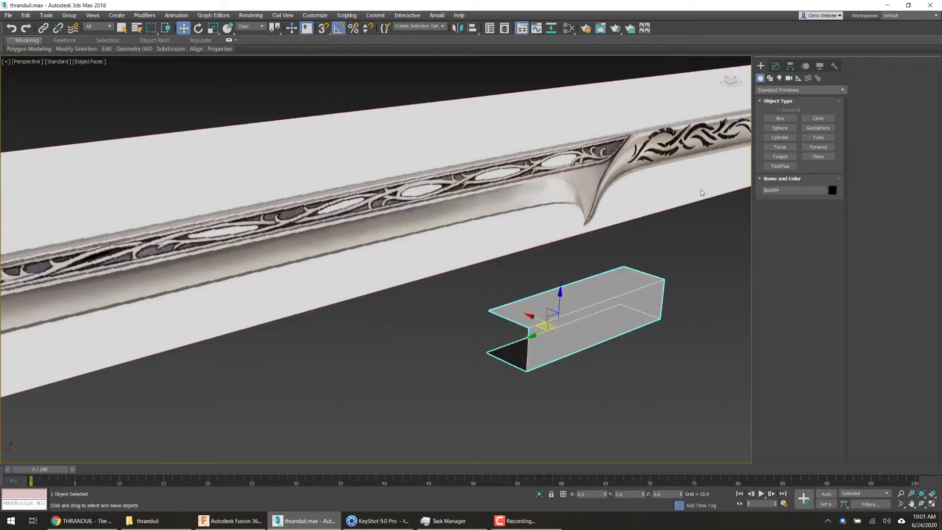
# - Select the box's long side polygon in the left view and slice it lengthwise at a height of 0.149
pyautogui.click(775, 66)
pyautogui.click(780, 135)
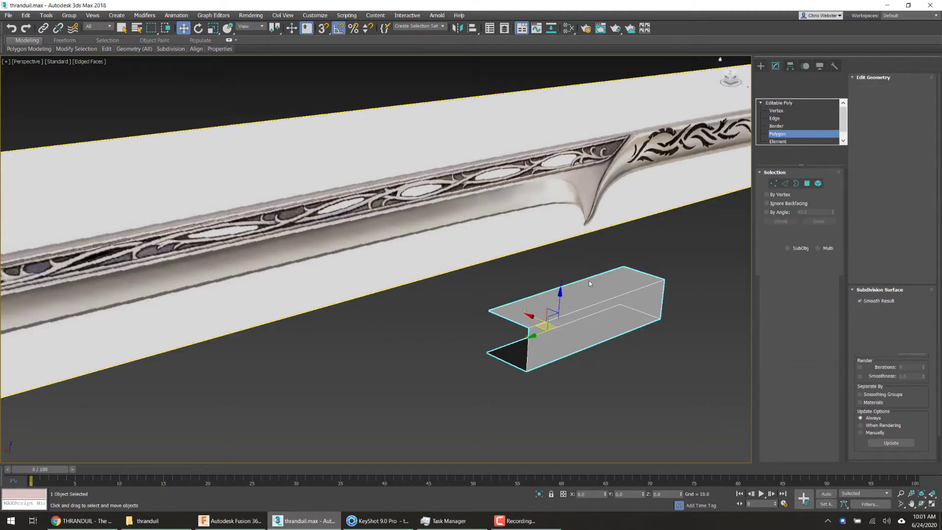
pyautogui.press('l')
pyautogui.scroll(4, 655, 324)
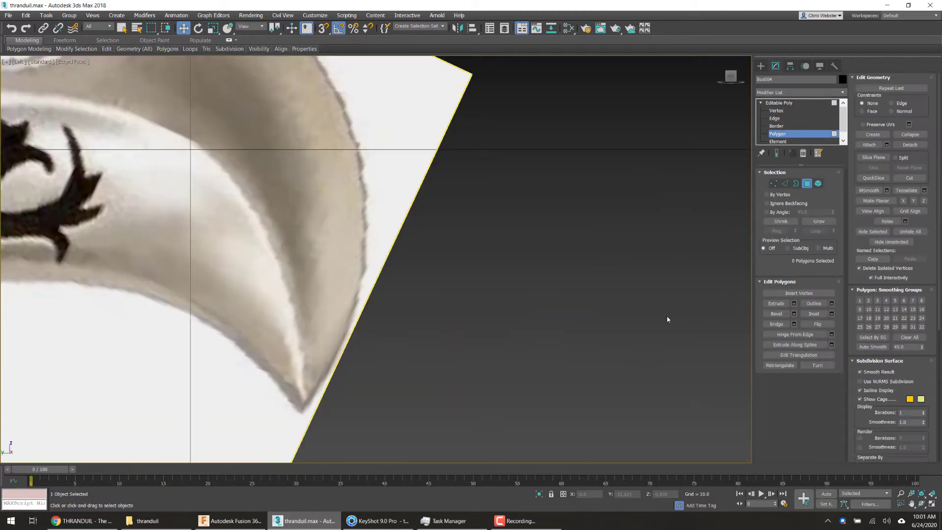
pyautogui.scroll(-8, 610, 326)
pyautogui.scroll(3, 295, 348)
pyautogui.scroll(5, 210, 246)
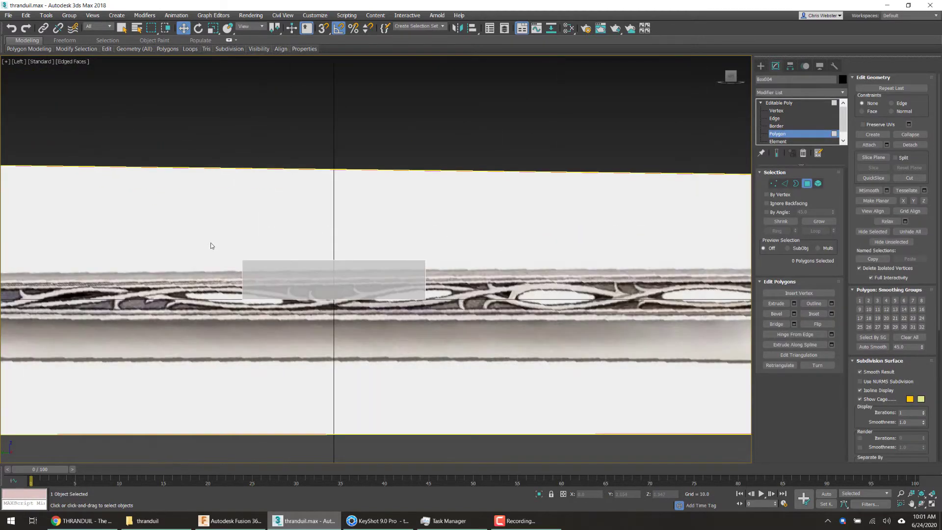
pyautogui.click(780, 111)
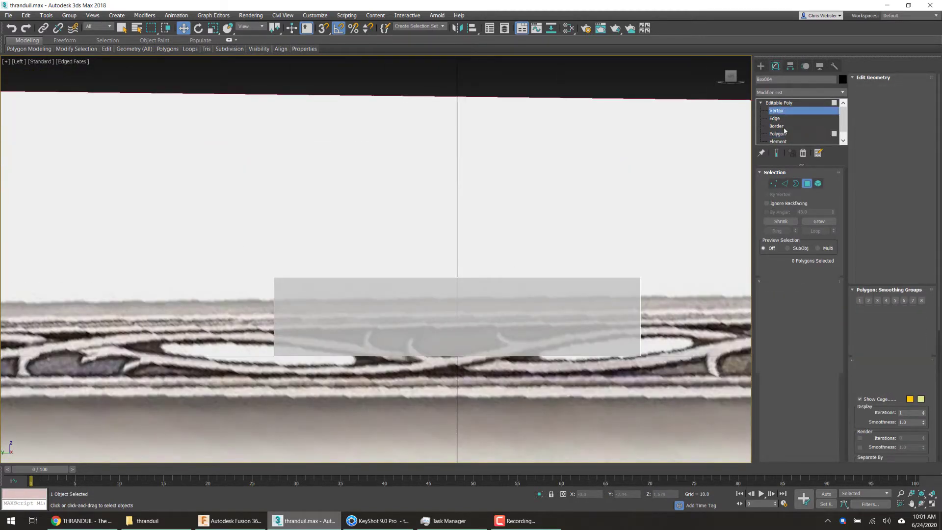
pyautogui.click(780, 126)
pyautogui.click(778, 141)
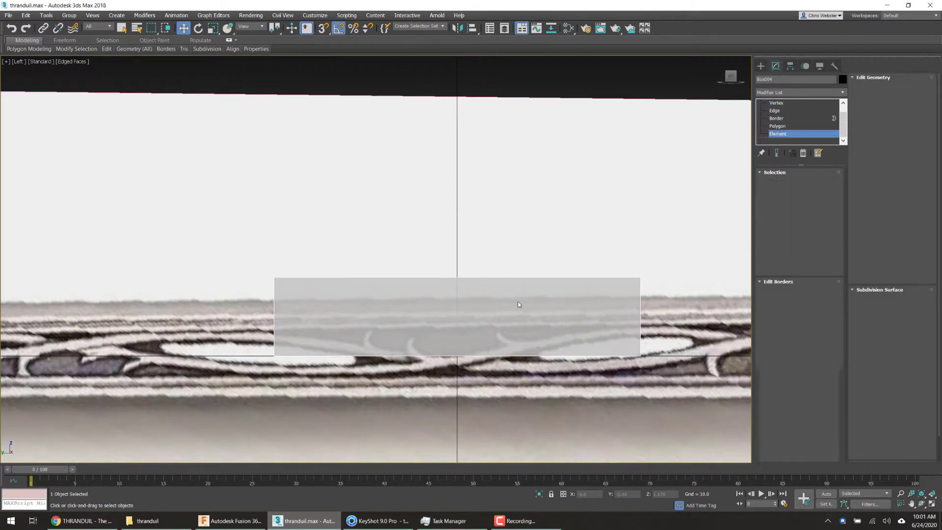
pyautogui.press('4')
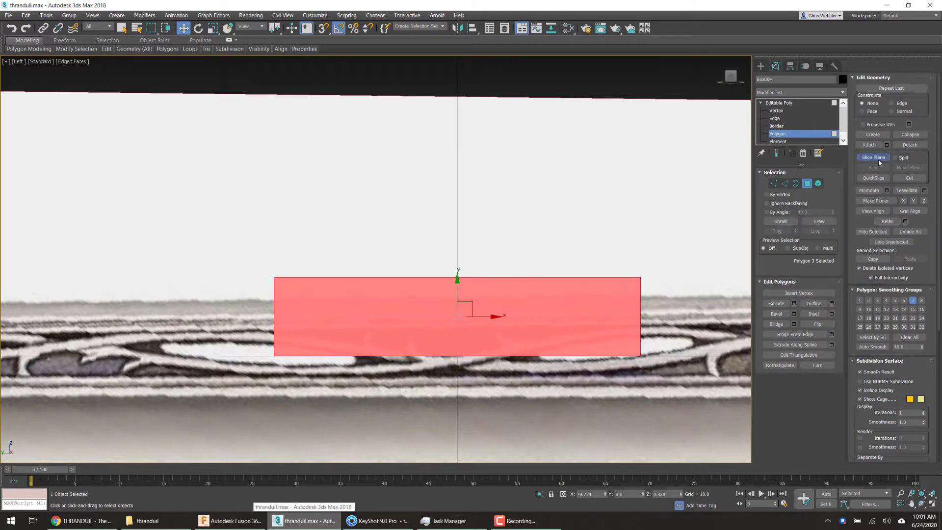
pyautogui.click(878, 158)
pyautogui.click(874, 167)
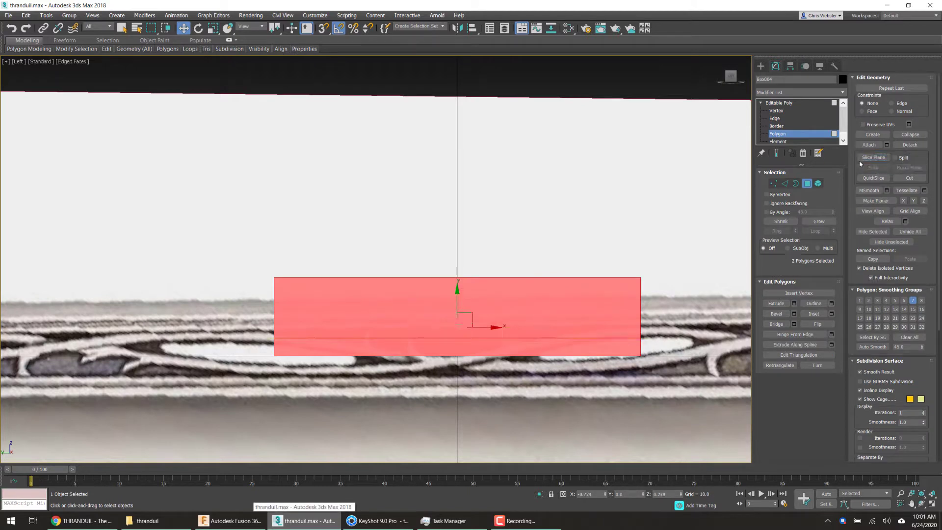
pyautogui.scroll(4, 496, 411)
pyautogui.scroll(-4, 309, 371)
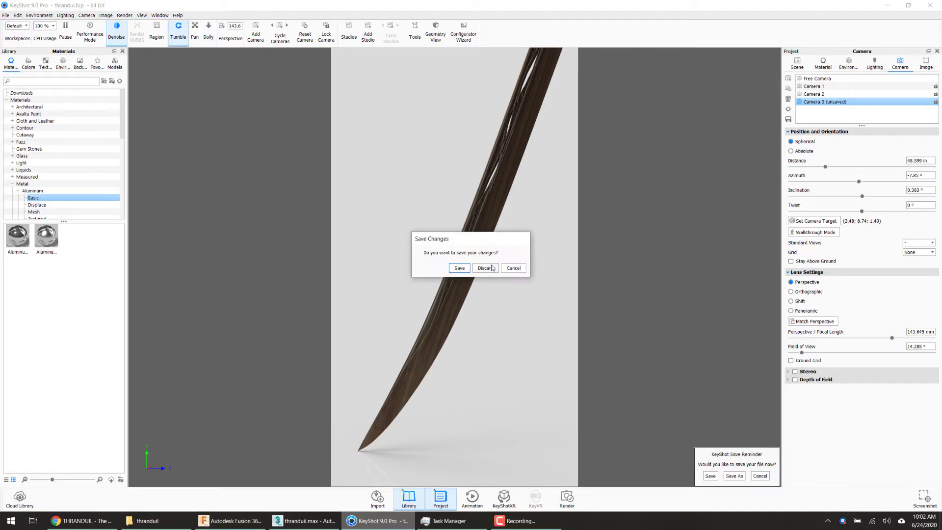
# - Close KeyShot, discarding the scene changes, and switch back to 3ds Max
pyautogui.click(486, 268)
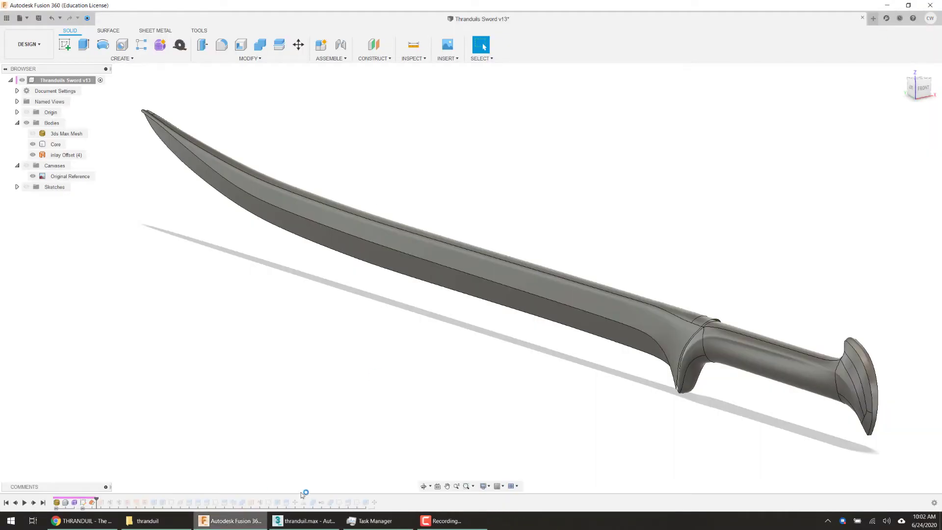
pyautogui.hotkey('alt', 'Tab')
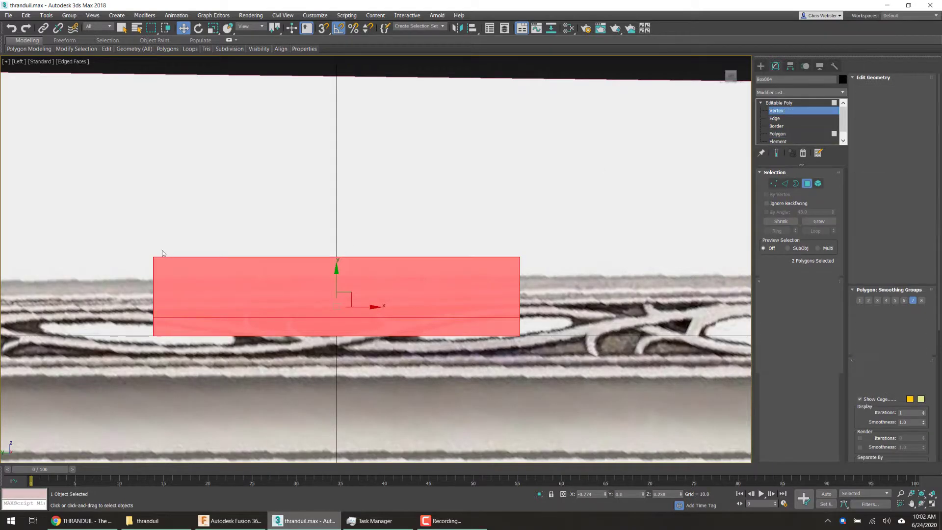
# - Select the bottom row of vertices on the box and move it down to the blade's cutting edge in the reference image
pyautogui.press('1')
pyautogui.scroll(2, 407, 258)
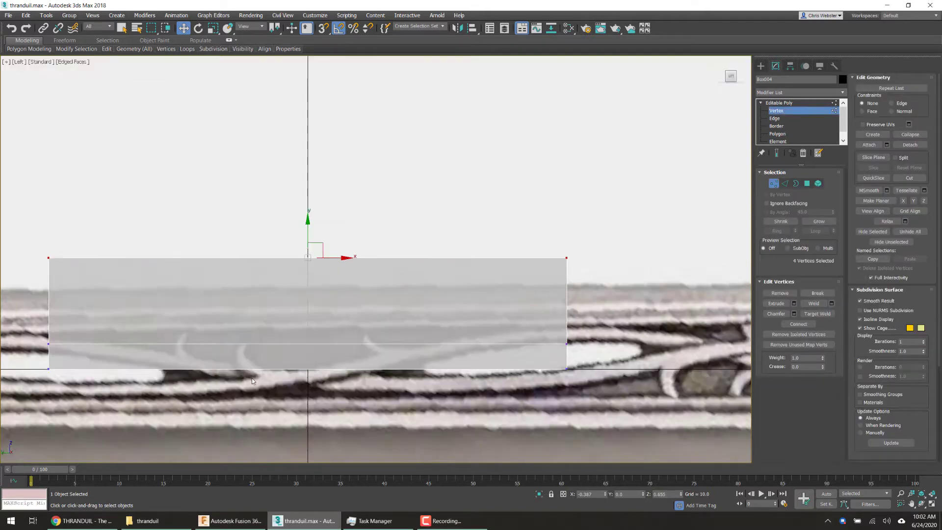
pyautogui.scroll(-4, 253, 380)
pyautogui.moveTo(253, 379); pyautogui.dragTo(464, 308, button='middle')
pyautogui.moveTo(586, 306); pyautogui.dragTo(344, 197)
pyautogui.moveTo(280, 279); pyautogui.dragTo(336, 279, button='middle')
pyautogui.click(434, 262)
pyautogui.moveTo(425, 267); pyautogui.dragTo(426, 267)
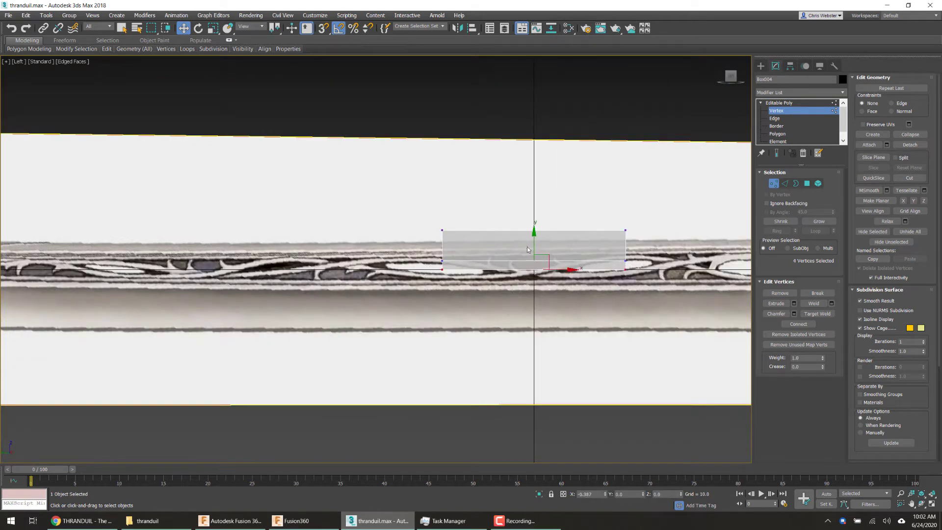
pyautogui.moveTo(531, 249); pyautogui.dragTo(532, 299)
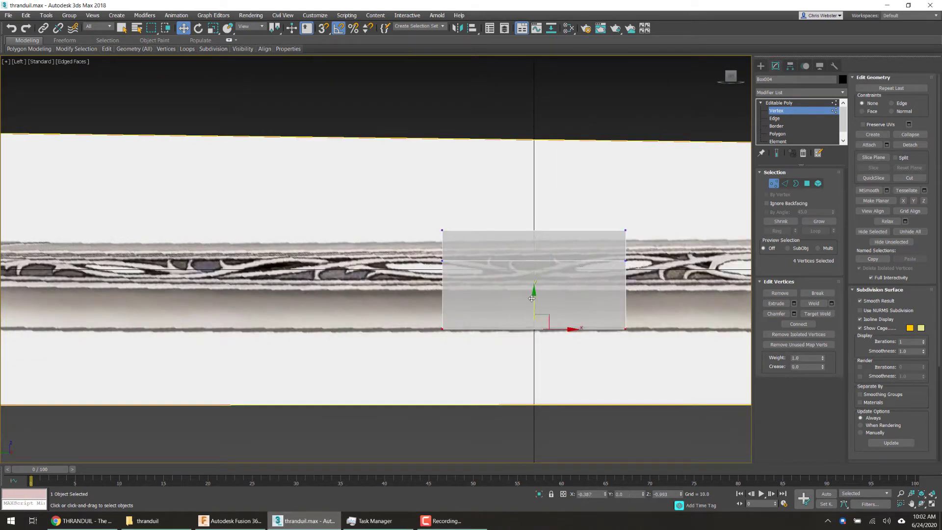
# - Return to 3ds Max and lower the box's middle vertices to the ornament band's lower line and its top vertices to the blade's back
pyautogui.press('super+d')
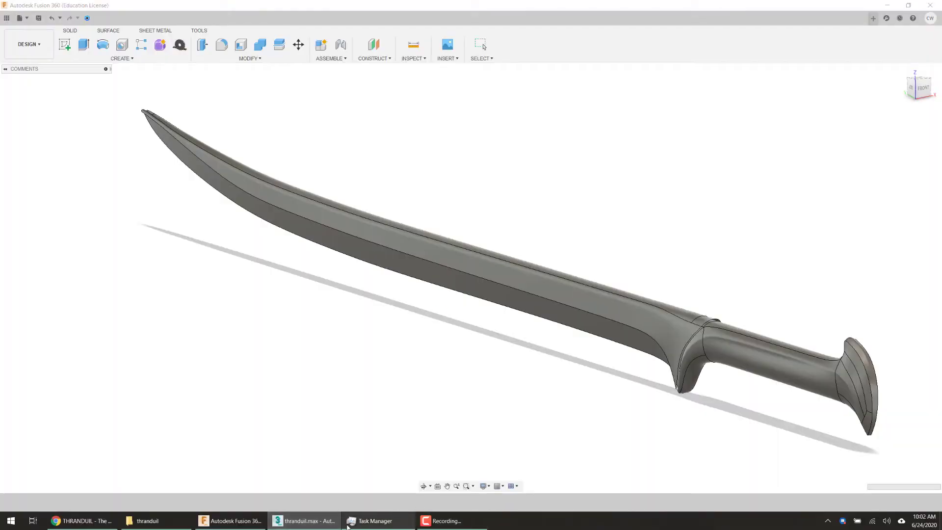
pyautogui.click(302, 526)
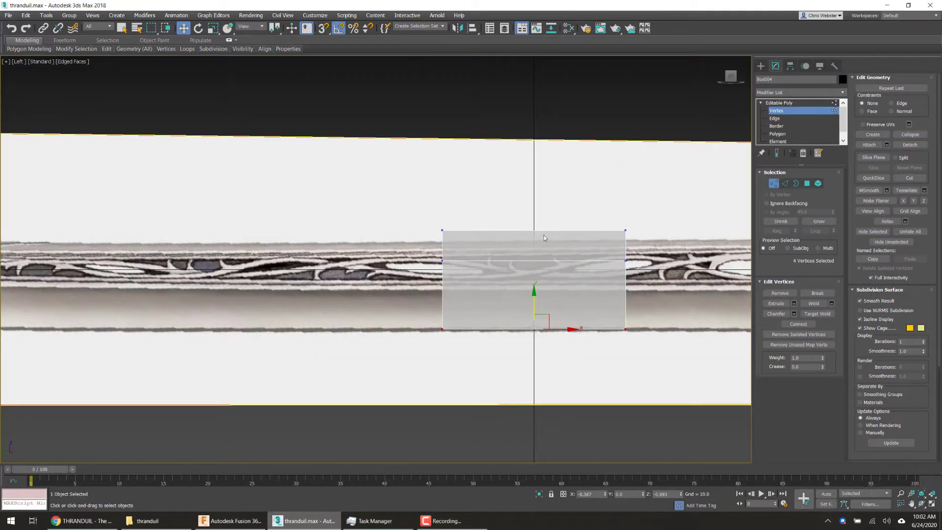
pyautogui.click(638, 249)
pyautogui.moveTo(413, 270); pyautogui.dragTo(414, 270)
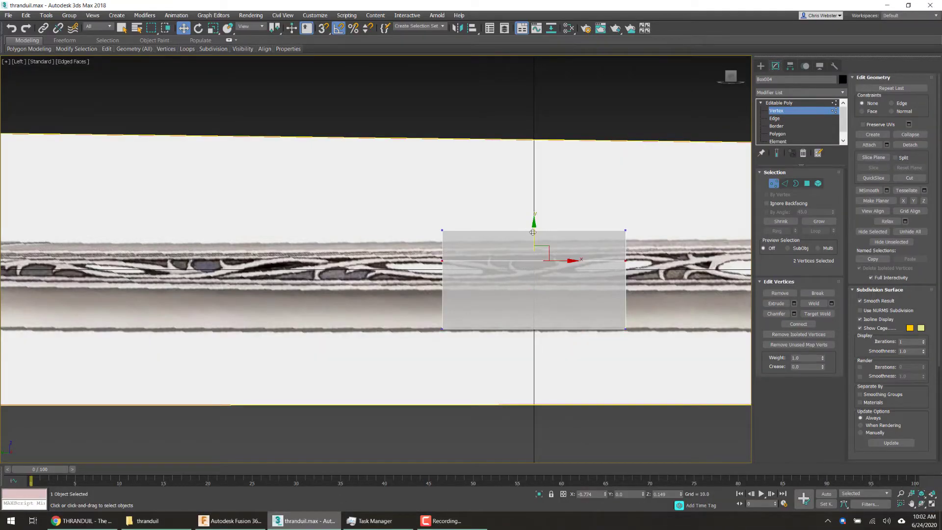
pyautogui.moveTo(533, 232); pyautogui.dragTo(533, 261)
pyautogui.moveTo(424, 198); pyautogui.dragTo(643, 246)
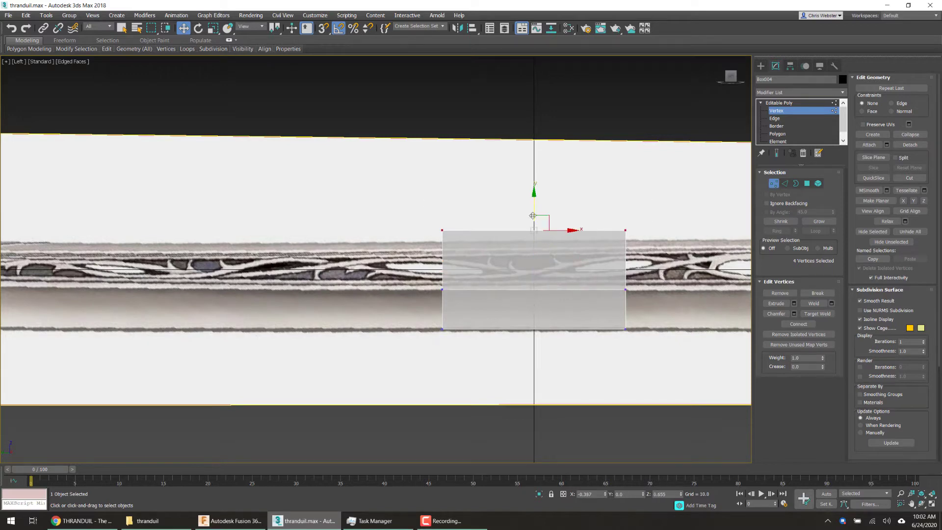
pyautogui.moveTo(533, 201); pyautogui.dragTo(532, 211)
# - Select the vertices at the box's hilt-side end and view the box at an angle in perspective
pyautogui.scroll(2, 332, 233)
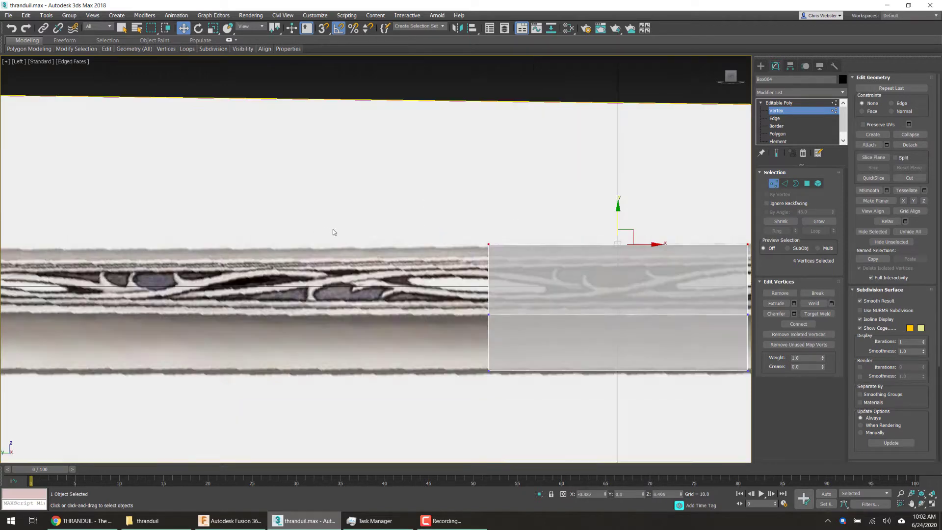
pyautogui.scroll(-2, 324, 235)
pyautogui.scroll(-2, 322, 235)
pyautogui.moveTo(551, 344); pyautogui.dragTo(490, 347, button='middle')
pyautogui.moveTo(545, 340); pyautogui.dragTo(448, 216)
pyautogui.moveTo(458, 319); pyautogui.dragTo(407, 323, button='middle')
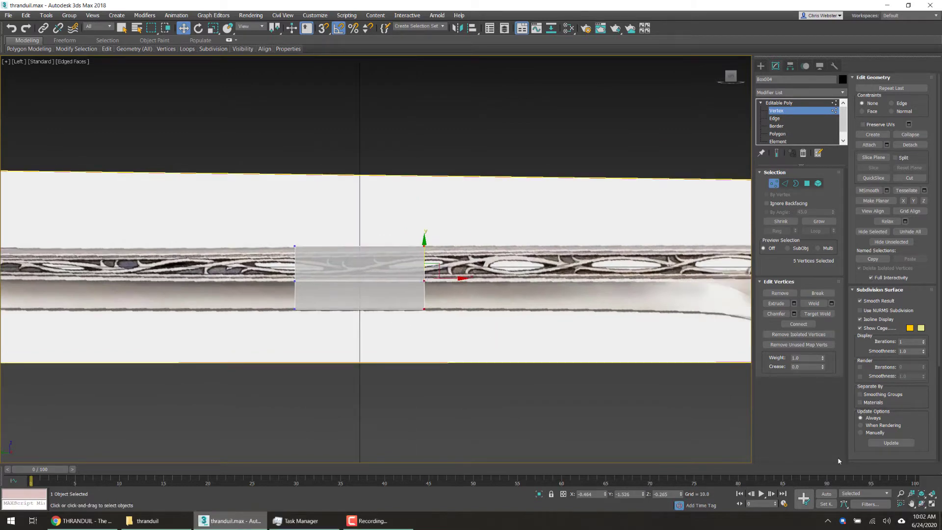
pyautogui.click(922, 503)
pyautogui.press('p')
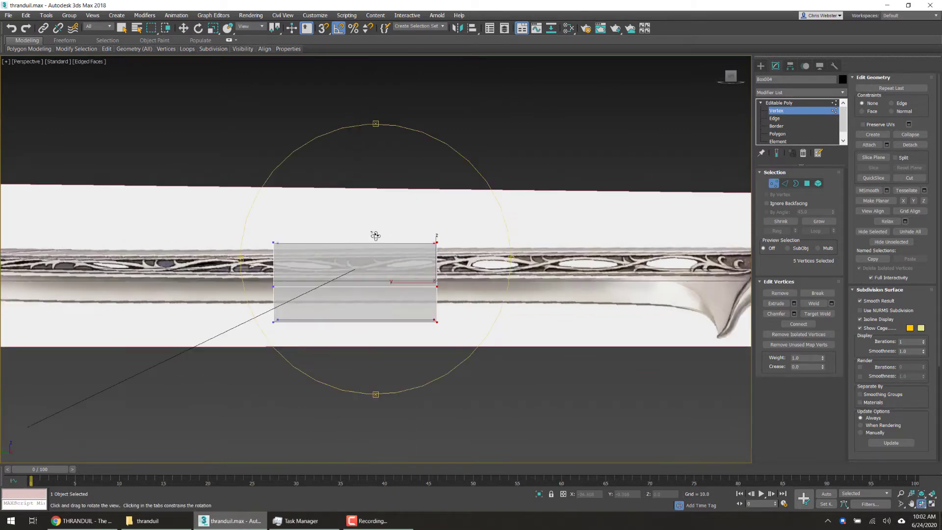
pyautogui.moveTo(368, 239)
pyautogui.mouseDown()
pyautogui.moveTo(360, 251)
pyautogui.moveTo(368, 254)
pyautogui.mouseUp()
# - Select the four open edges at the box's hilt-side end and move them along Y to stretch the box toward the guard
pyautogui.click(775, 118)
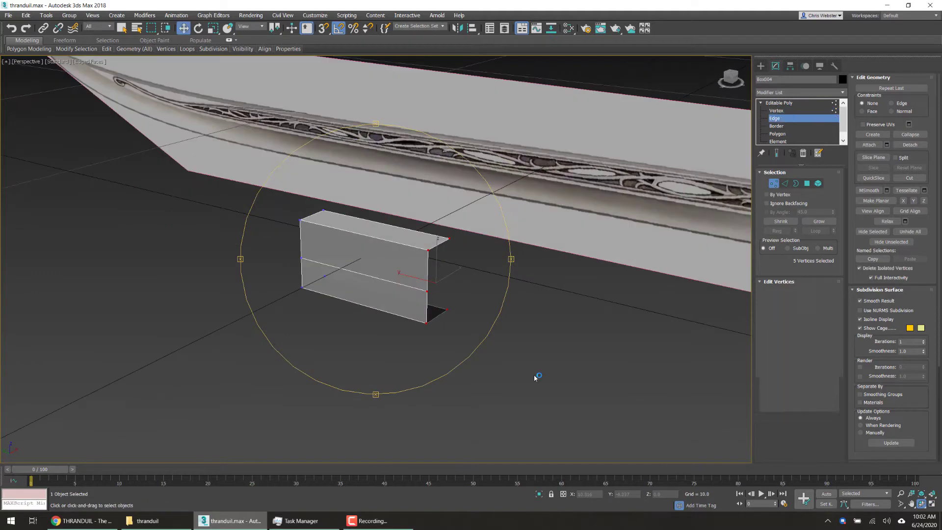
pyautogui.press('w')
pyautogui.click(426, 308)
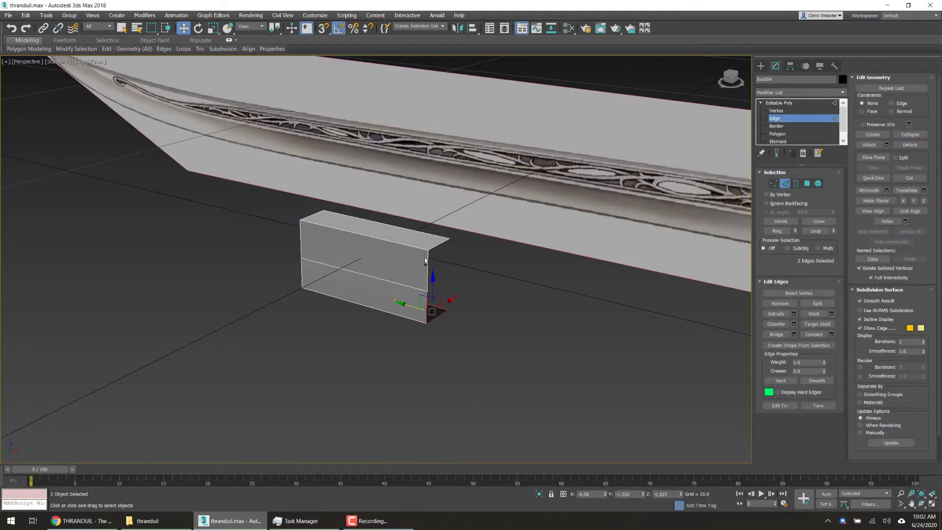
pyautogui.keyDown('ctrl'); pyautogui.click(428, 257); pyautogui.keyUp('ctrl')
pyautogui.keyDown('ctrl'); pyautogui.click(435, 247); pyautogui.keyUp('ctrl')
pyautogui.scroll(-4, 406, 271)
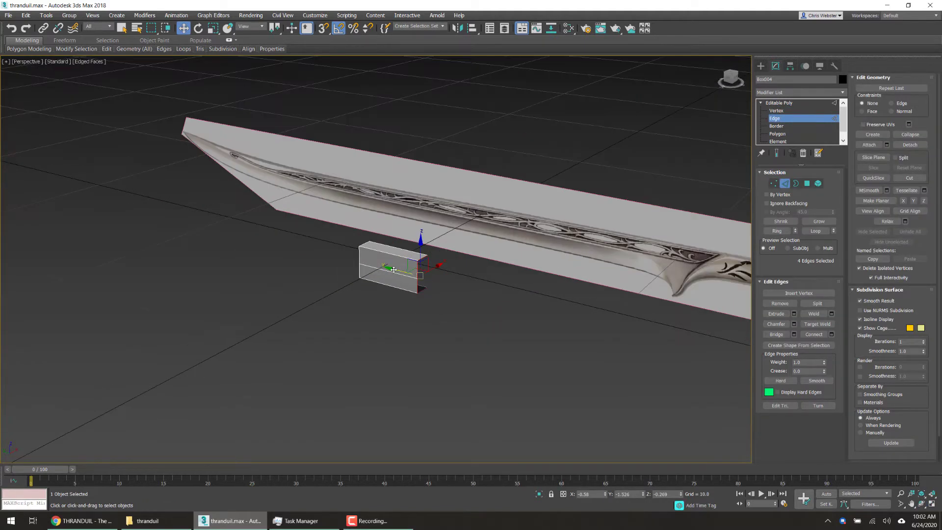
pyautogui.moveTo(394, 270); pyautogui.dragTo(656, 362)
pyautogui.click(459, 350)
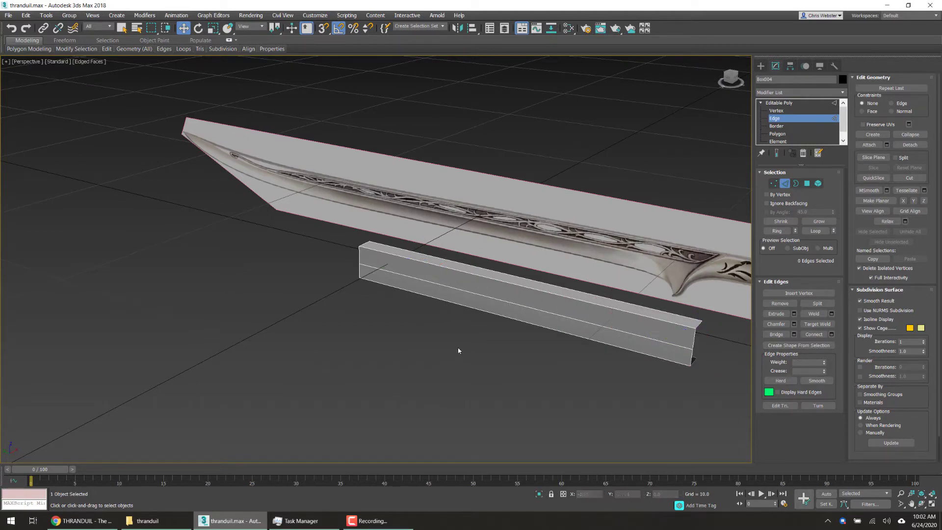
# - Move the vertices at the box's other end along Y to stretch it toward the blade tip
pyautogui.click(783, 111)
pyautogui.moveTo(322, 221); pyautogui.dragTo(410, 343)
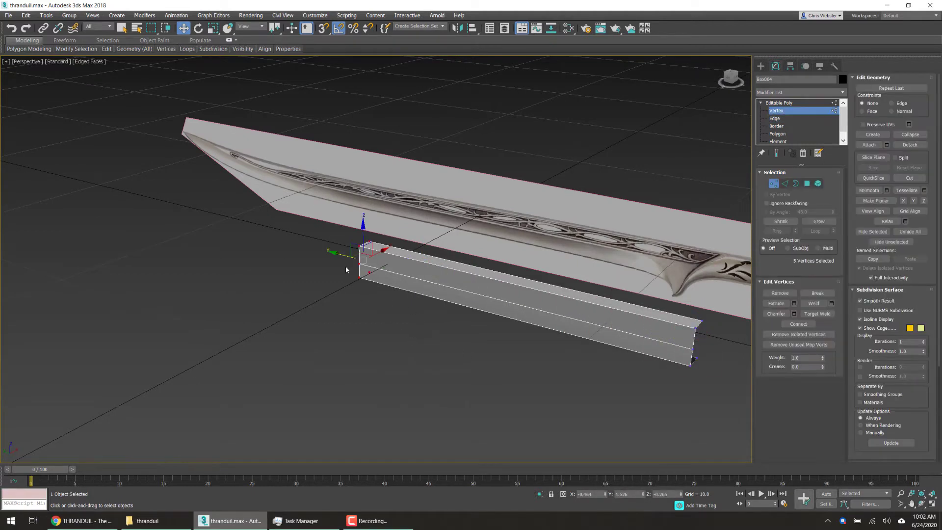
pyautogui.moveTo(346, 269); pyautogui.dragTo(265, 197)
# - In the left view, select the vertices at the box's tip end and move them just past the blade tip in the reference
pyautogui.click(787, 134)
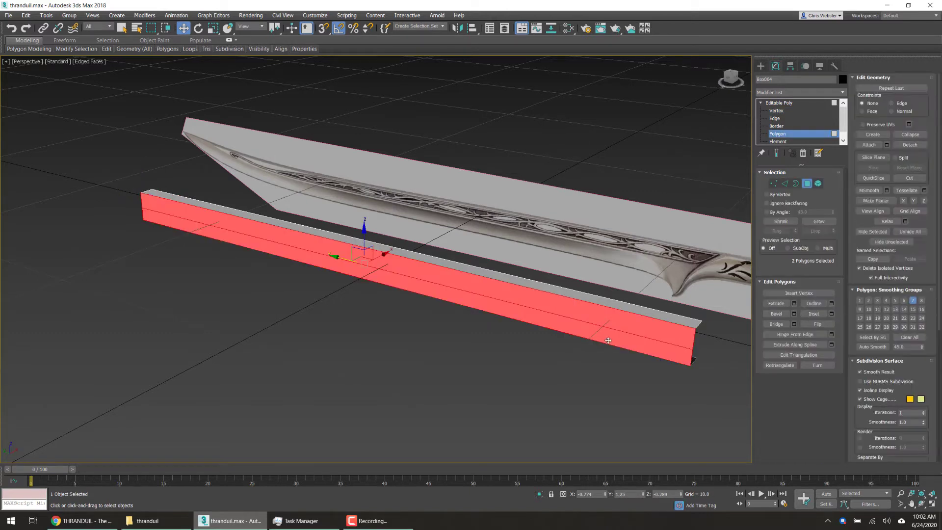
pyautogui.press('l')
pyautogui.scroll(-3, 305, 275)
pyautogui.moveTo(239, 278); pyautogui.dragTo(545, 297, button='middle')
pyautogui.scroll(3, 288, 278)
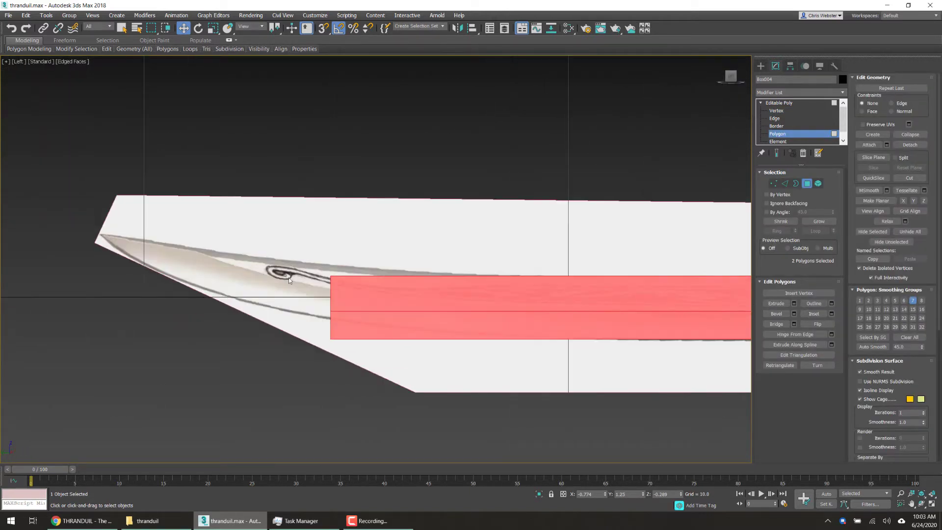
pyautogui.click(788, 110)
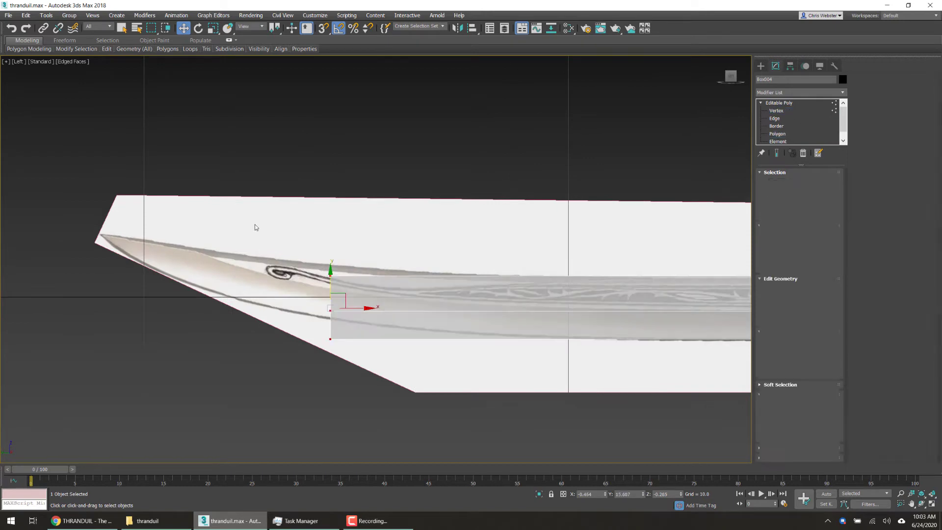
pyautogui.moveTo(263, 231); pyautogui.dragTo(380, 389)
pyautogui.moveTo(316, 312); pyautogui.dragTo(446, 330, button='middle')
pyautogui.moveTo(488, 327); pyautogui.dragTo(248, 327)
# - Check the box's guard end against the reference and select all of the box's polygons
pyautogui.scroll(-4, 574, 351)
pyautogui.moveTo(583, 351); pyautogui.dragTo(221, 351, button='middle')
pyautogui.scroll(5, 340, 322)
pyautogui.click(609, 322)
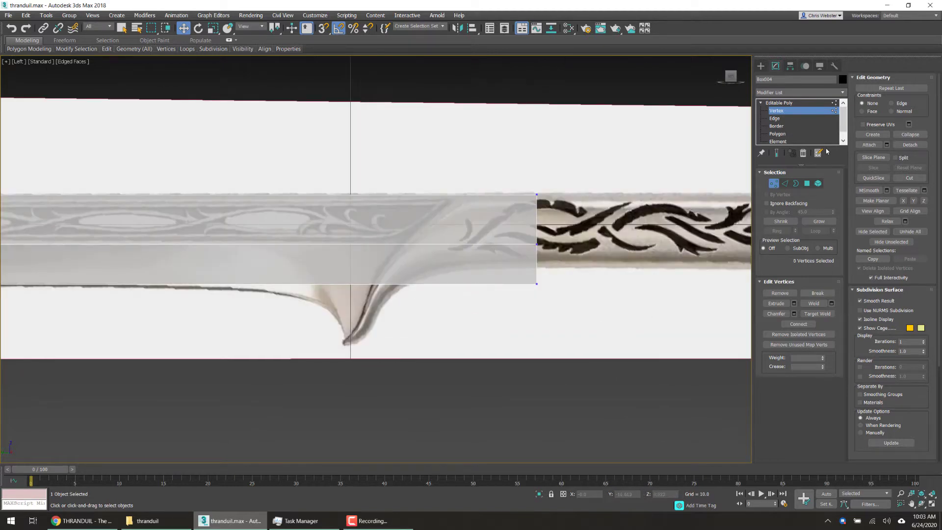
pyautogui.click(785, 135)
pyautogui.moveTo(319, 140); pyautogui.dragTo(288, 338)
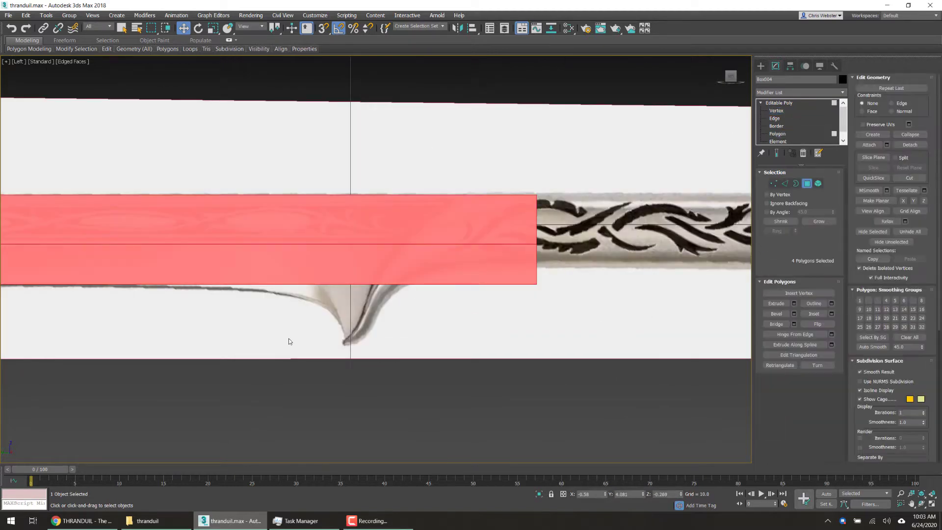
pyautogui.click(474, 451)
pyautogui.moveTo(287, 158); pyautogui.dragTo(286, 158)
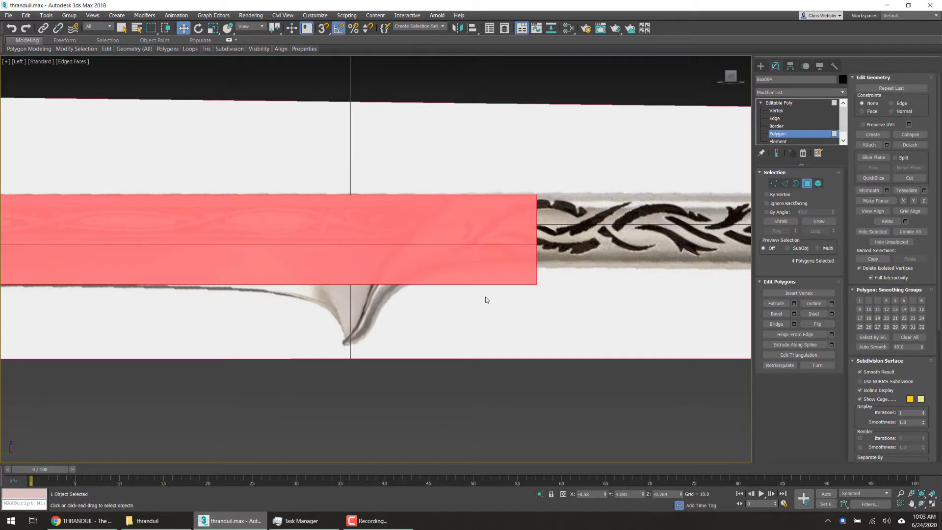
# - Rotate a slice plane upright, position it near the guard and slice the selected polygons there
pyautogui.scroll(-4, 615, 298)
pyautogui.click(875, 158)
pyautogui.scroll(-2, 416, 318)
pyautogui.scroll(2, 261, 277)
pyautogui.press('e')
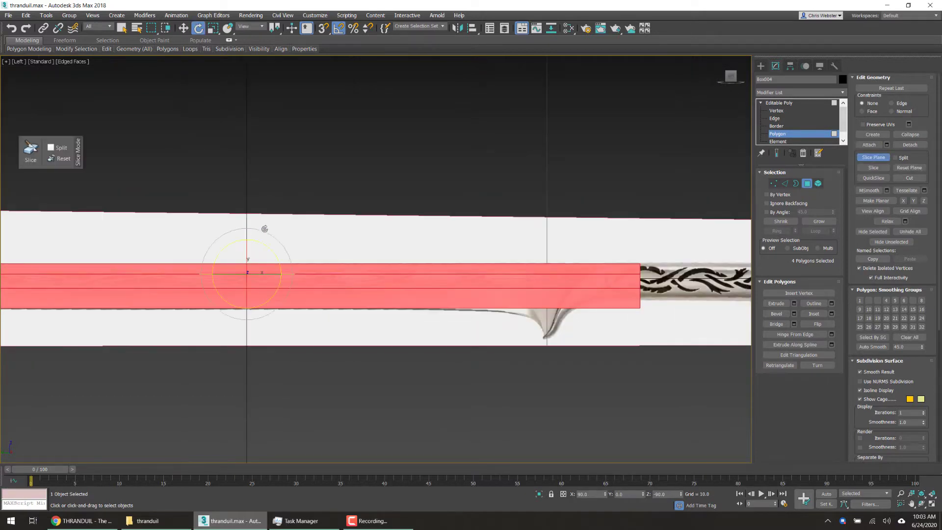
pyautogui.moveTo(262, 243); pyautogui.dragTo(268, 269)
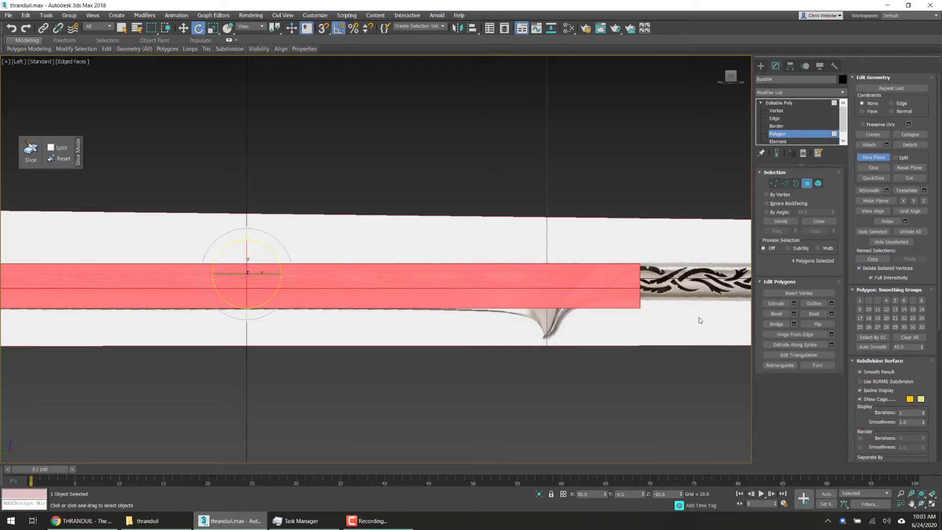
pyautogui.press('F2')
pyautogui.press('w')
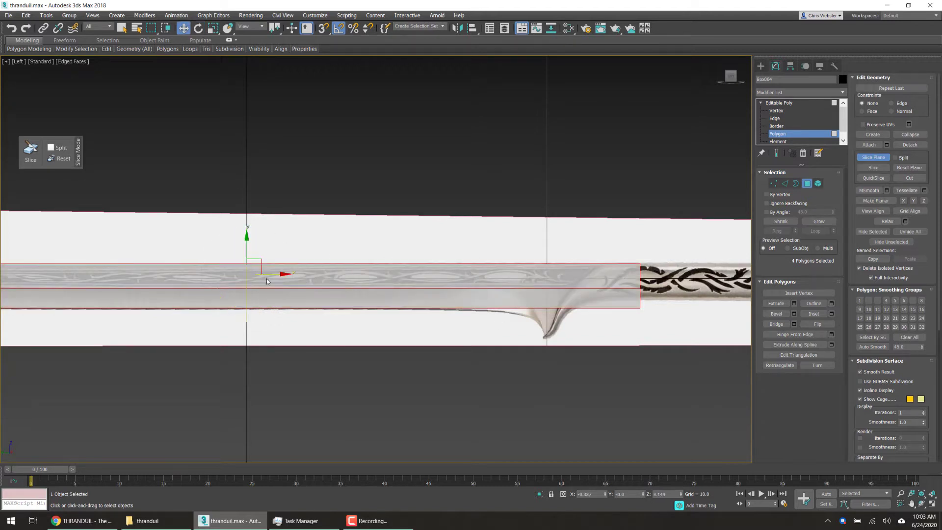
pyautogui.moveTo(473, 285); pyautogui.dragTo(586, 283)
pyautogui.click(873, 170)
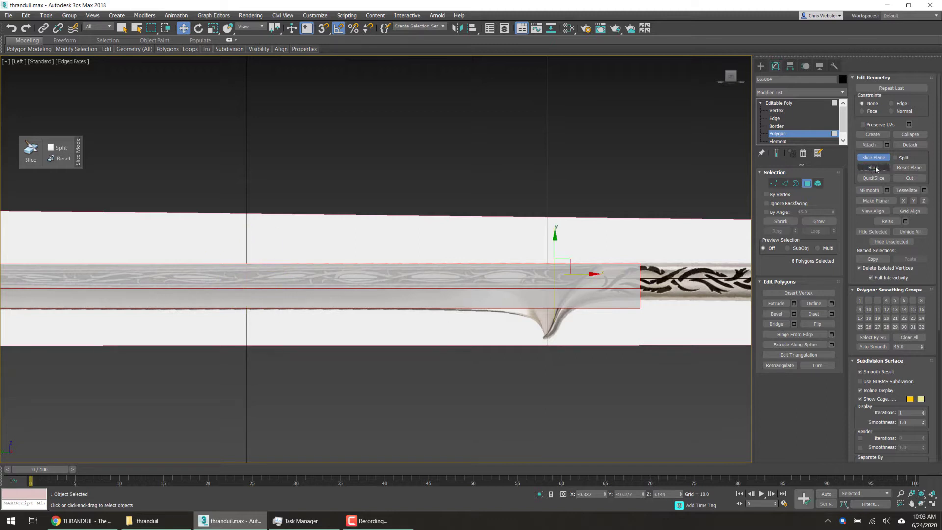
# - Cut further vertical slices along the box between the guard and the blade tip, then end slicing
pyautogui.moveTo(460, 280); pyautogui.dragTo(337, 283)
pyautogui.click(873, 168)
pyautogui.scroll(-4, 290, 336)
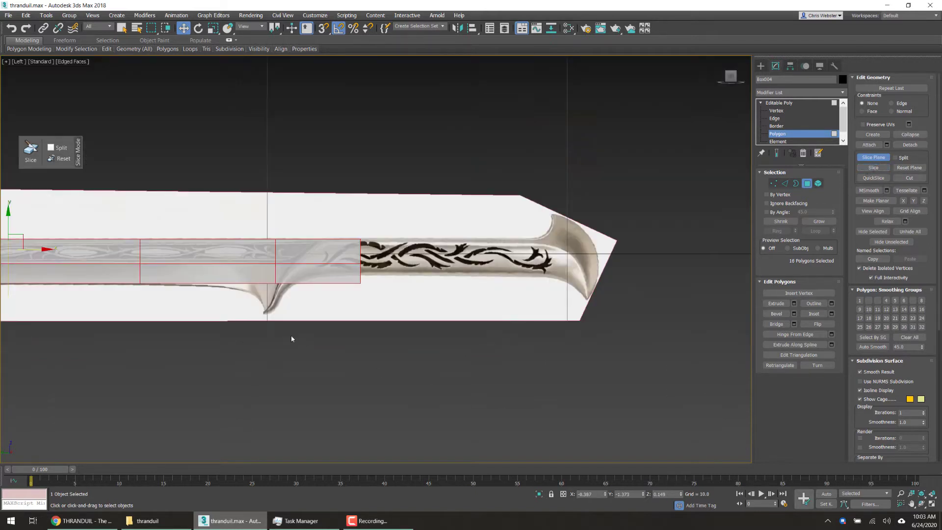
pyautogui.scroll(4, 624, 311)
pyautogui.scroll(-5, 517, 278)
pyautogui.moveTo(483, 277); pyautogui.dragTo(308, 273)
pyautogui.click(874, 168)
pyautogui.click(873, 166)
pyautogui.click(869, 166)
pyautogui.click(876, 156)
# - Move the top vertices of the tip end to the blade tip and those of the adjacent section to the blade's back
pyautogui.click(782, 111)
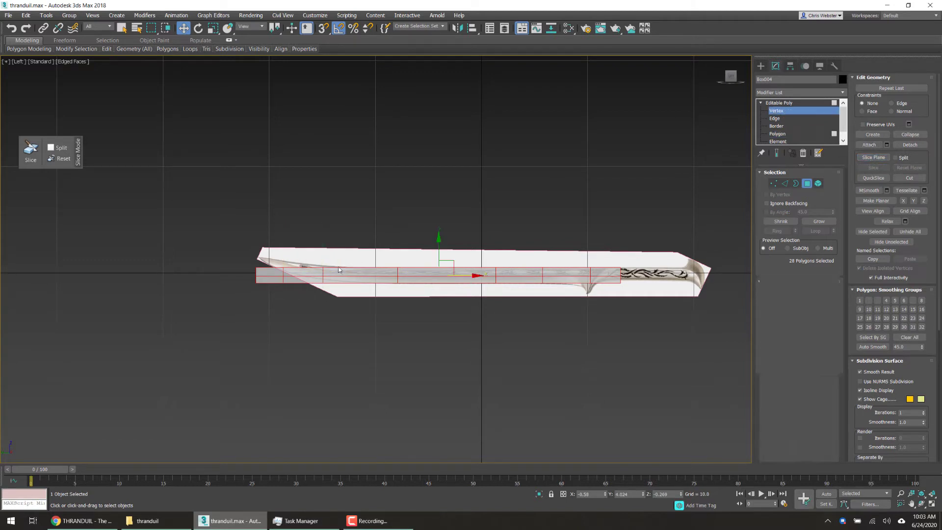
pyautogui.scroll(8, 272, 250)
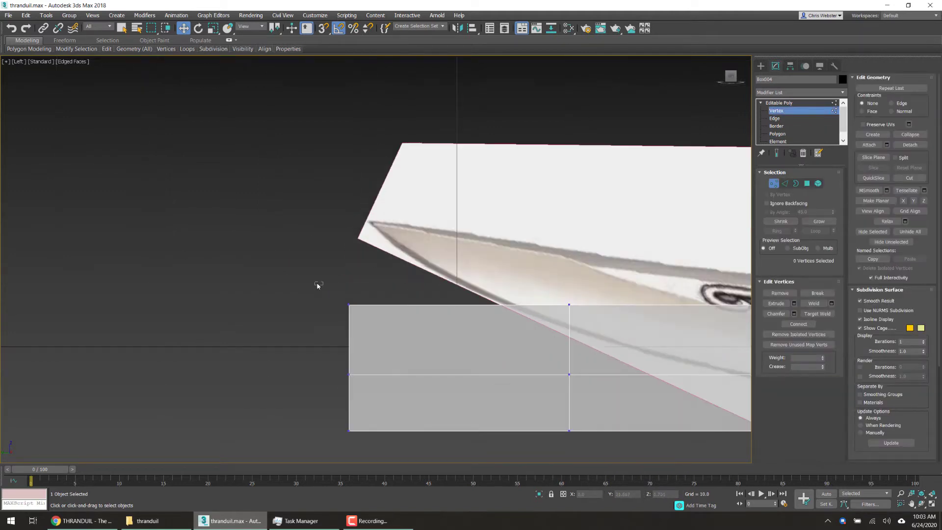
pyautogui.moveTo(317, 285); pyautogui.dragTo(383, 323)
pyautogui.moveTo(358, 289); pyautogui.dragTo(381, 206)
pyautogui.click(569, 292)
pyautogui.moveTo(556, 293); pyautogui.dragTo(586, 238)
# - Align the top vertices of the next two cross-sections from the tip with the back of the blade
pyautogui.moveTo(587, 307); pyautogui.dragTo(109, 319, button='middle')
pyautogui.moveTo(271, 285); pyautogui.dragTo(444, 337)
pyautogui.moveTo(407, 284); pyautogui.dragTo(403, 263)
pyautogui.moveTo(633, 329); pyautogui.dragTo(226, 339, button='middle')
pyautogui.moveTo(485, 307); pyautogui.dragTo(663, 356)
pyautogui.moveTo(597, 304); pyautogui.dragTo(597, 307)
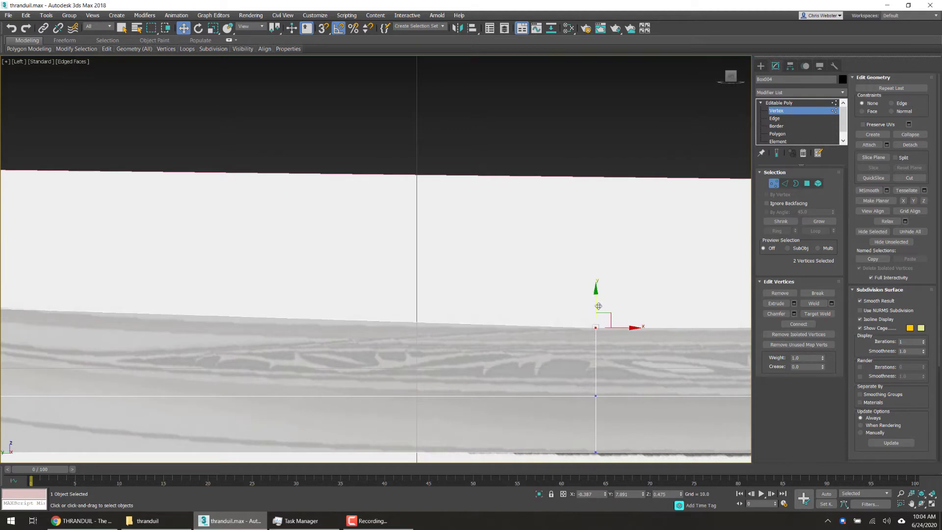
# - Shift the following cross-section toward the tip to where the blade begins curving and align its top vertices with the back
pyautogui.moveTo(442, 238); pyautogui.dragTo(336, 257, button='middle')
pyautogui.scroll(-3, 336, 257)
pyautogui.moveTo(397, 277); pyautogui.dragTo(462, 382)
pyautogui.moveTo(458, 333); pyautogui.dragTo(322, 333)
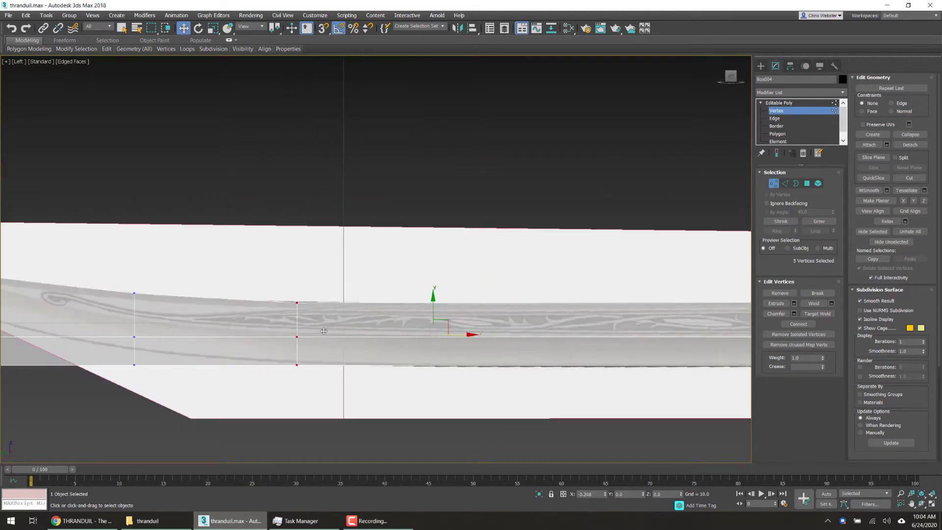
pyautogui.moveTo(242, 261); pyautogui.dragTo(323, 314)
pyautogui.moveTo(295, 283); pyautogui.dragTo(295, 283)
# - Move the two hilt-side vertex columns toward the tip so the box's end sits at the guard's spike
pyautogui.moveTo(514, 348); pyautogui.dragTo(135, 344, button='middle')
pyautogui.moveTo(446, 278); pyautogui.dragTo(211, 263, button='middle')
pyautogui.moveTo(536, 309); pyautogui.dragTo(425, 298, button='middle')
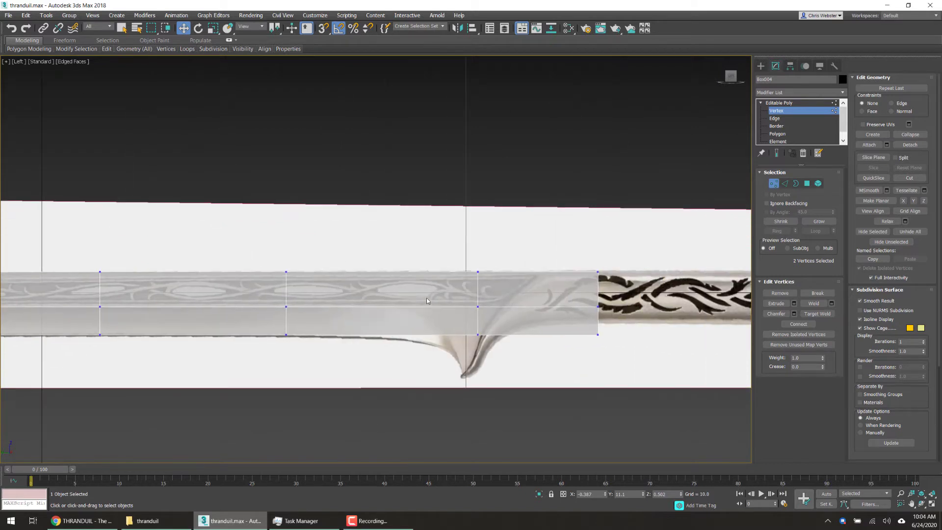
pyautogui.moveTo(508, 354); pyautogui.dragTo(649, 361)
pyautogui.moveTo(565, 306); pyautogui.dragTo(474, 306)
pyautogui.moveTo(473, 246); pyautogui.dragTo(553, 390)
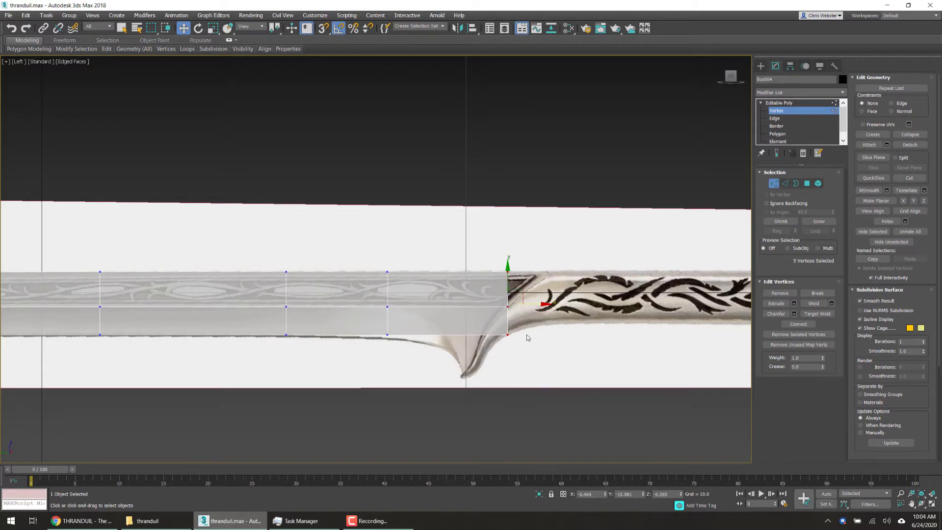
pyautogui.moveTo(536, 304); pyautogui.dragTo(493, 306)
# - Move the end column's top vertices to the guard's upper corner and its bottom vertices to the spike's point
pyautogui.moveTo(432, 242); pyautogui.dragTo(638, 273)
pyautogui.scroll(3, 459, 288)
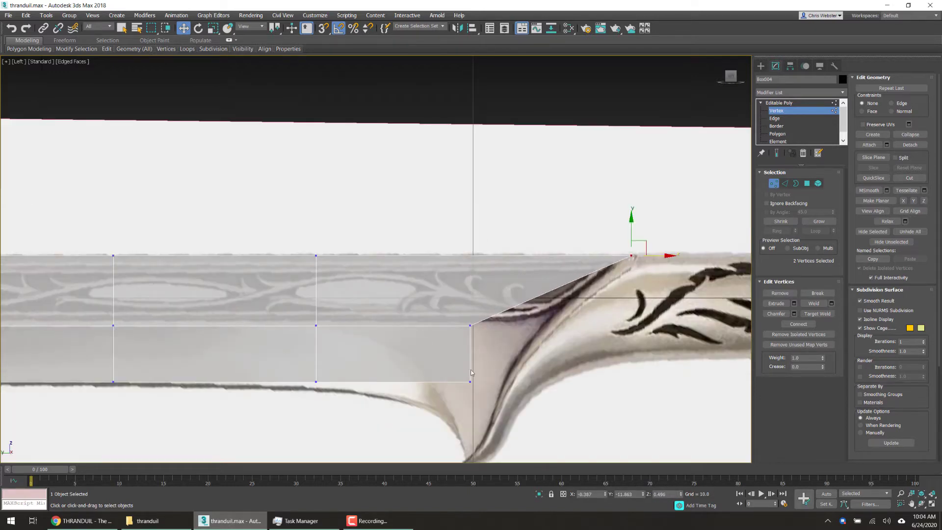
pyautogui.moveTo(434, 375); pyautogui.dragTo(421, 294, button='middle')
pyautogui.moveTo(465, 310); pyautogui.dragTo(466, 371)
# - Align the bottom vertices of the three cross-sections nearest the guard with the blade's cutting edge
pyautogui.moveTo(333, 317); pyautogui.dragTo(334, 317)
pyautogui.moveTo(303, 277); pyautogui.dragTo(304, 285)
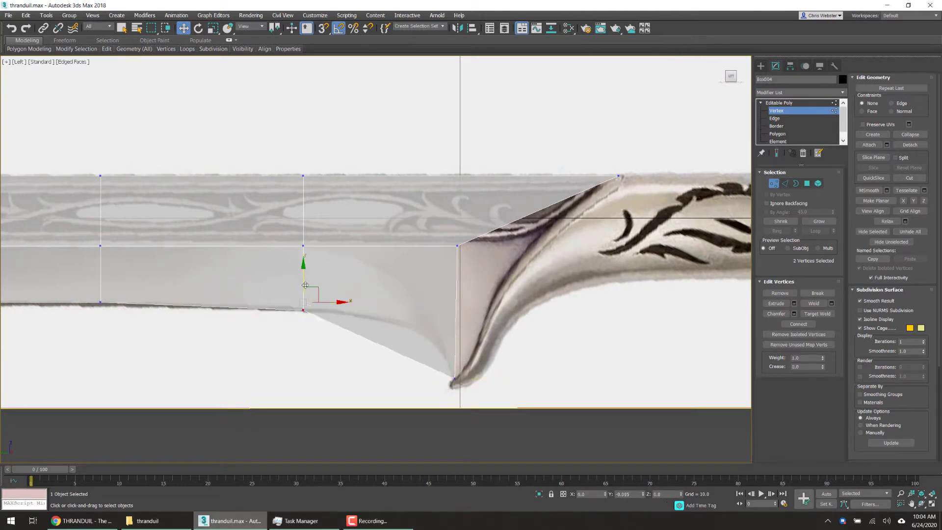
pyautogui.moveTo(93, 277); pyautogui.dragTo(124, 318)
pyautogui.moveTo(99, 275); pyautogui.dragTo(99, 280)
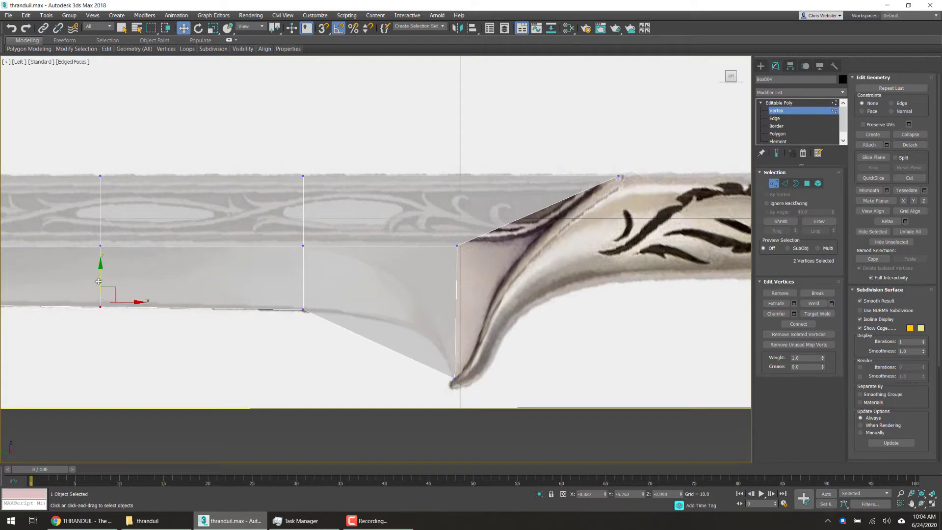
pyautogui.scroll(2, 390, 367)
pyautogui.moveTo(390, 367); pyautogui.dragTo(581, 352, button='middle')
pyautogui.scroll(1, 581, 351)
pyautogui.scroll(-4, 483, 346)
pyautogui.moveTo(347, 324); pyautogui.dragTo(710, 326, button='middle')
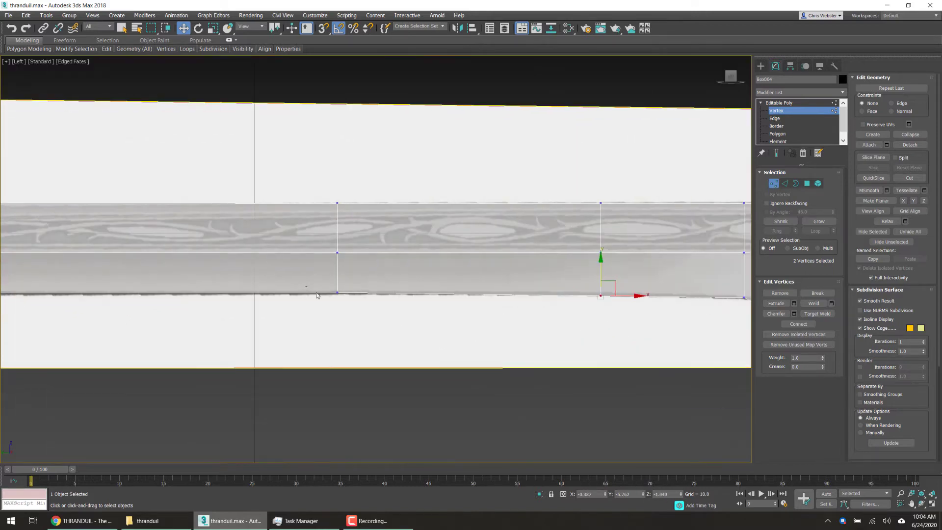
pyautogui.moveTo(317, 298); pyautogui.dragTo(337, 273)
# - Raise the bottom vertices of the two cross-sections where the blade starts curving to its cutting edge
pyautogui.moveTo(271, 312); pyautogui.dragTo(702, 336, button='middle')
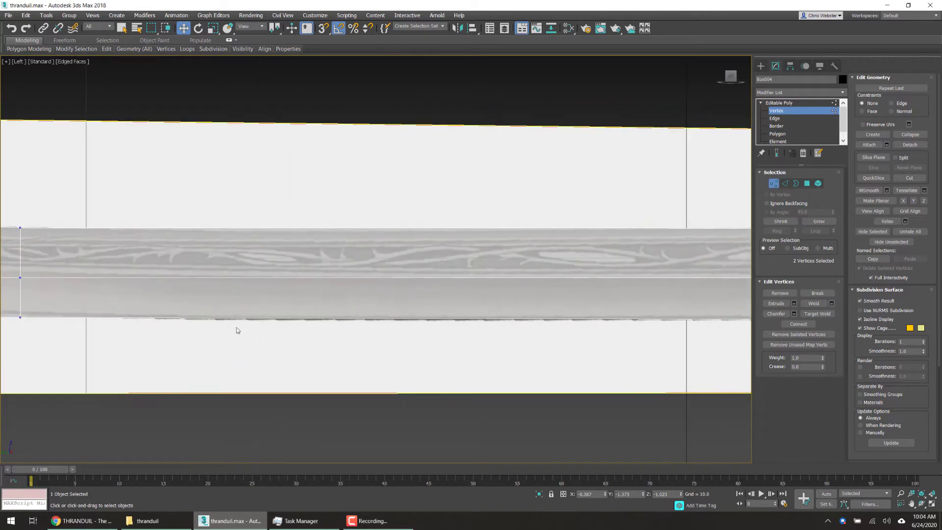
pyautogui.moveTo(238, 330); pyautogui.dragTo(576, 330, button='middle')
pyautogui.moveTo(301, 302); pyautogui.dragTo(489, 327, button='middle')
pyautogui.moveTo(328, 331); pyautogui.dragTo(414, 331, button='middle')
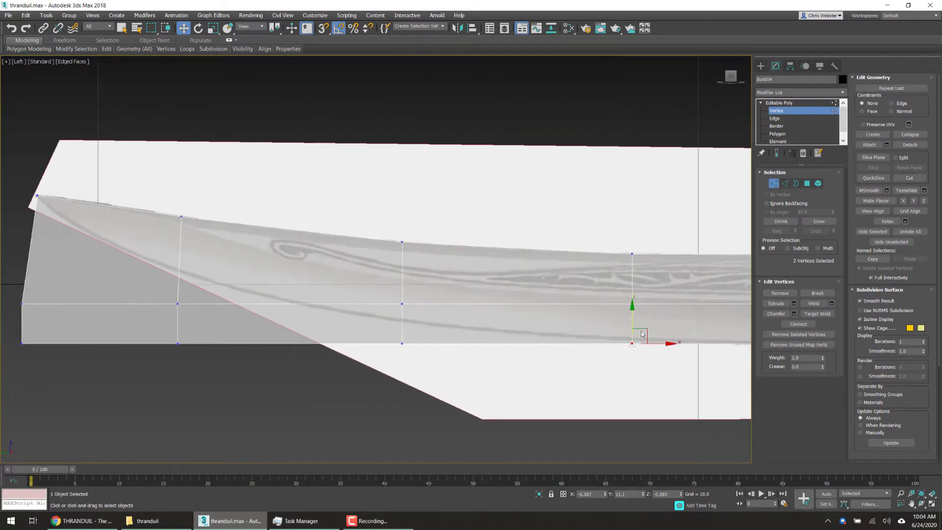
pyautogui.moveTo(642, 335); pyautogui.dragTo(641, 331)
pyautogui.click(401, 341)
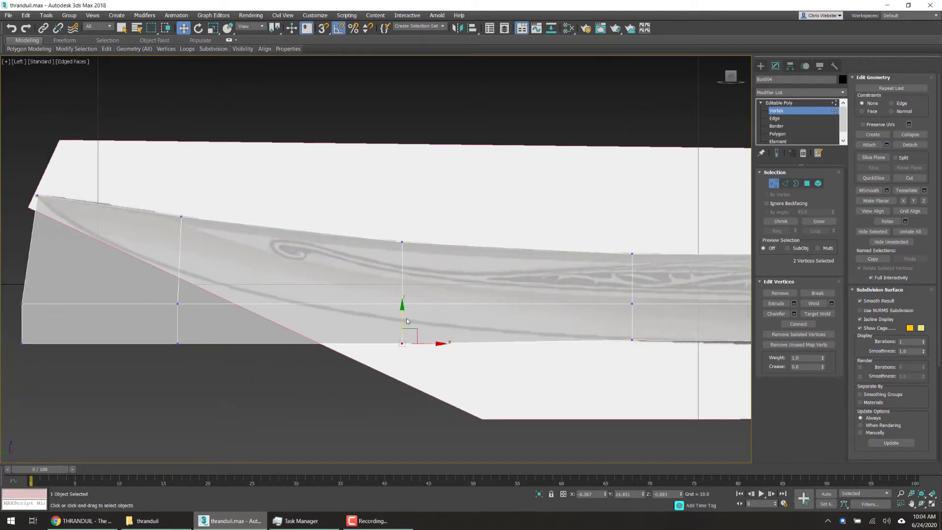
pyautogui.moveTo(401, 307); pyautogui.dragTo(402, 287)
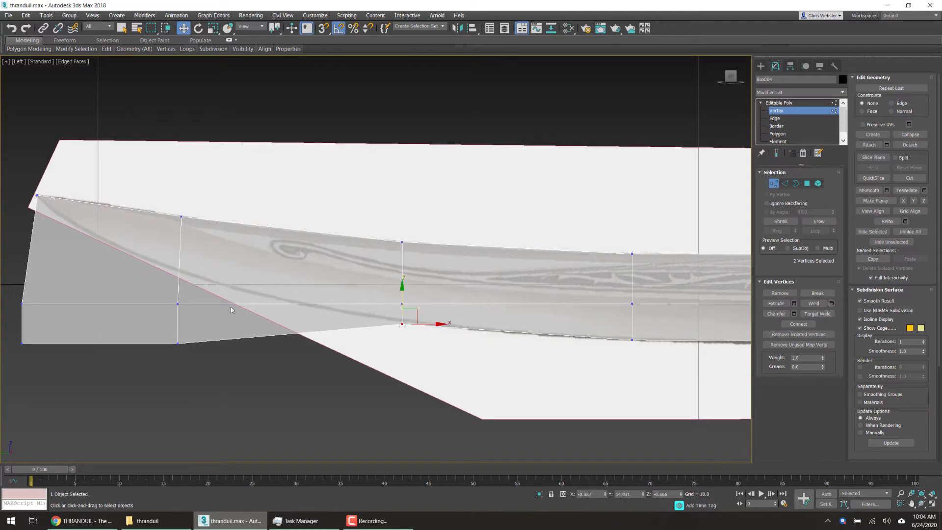
# - Raise the middle and bottom vertices of the section next to the tip, placing the bottom ones on the cutting edge
pyautogui.moveTo(154, 270); pyautogui.dragTo(211, 371)
pyautogui.moveTo(178, 298); pyautogui.dragTo(178, 219)
pyautogui.click(149, 256)
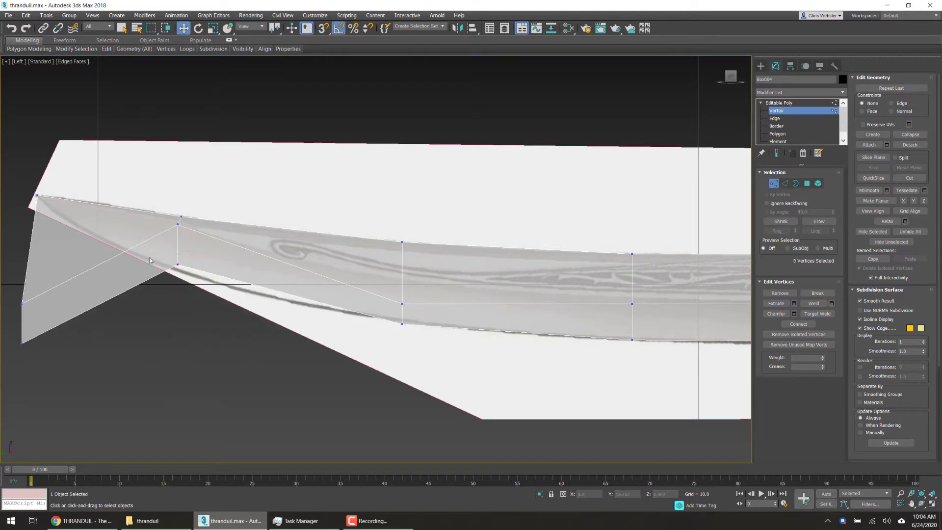
pyautogui.moveTo(150, 256); pyautogui.dragTo(181, 257)
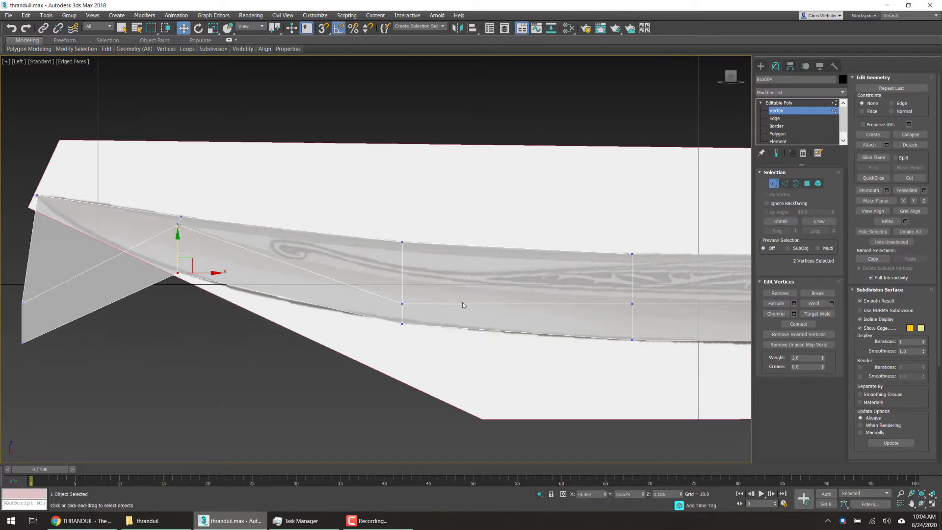
# - Move the middle and bottom vertices of the box's outer end up to the blade tip
pyautogui.moveTo(229, 273); pyautogui.dragTo(341, 293, button='middle')
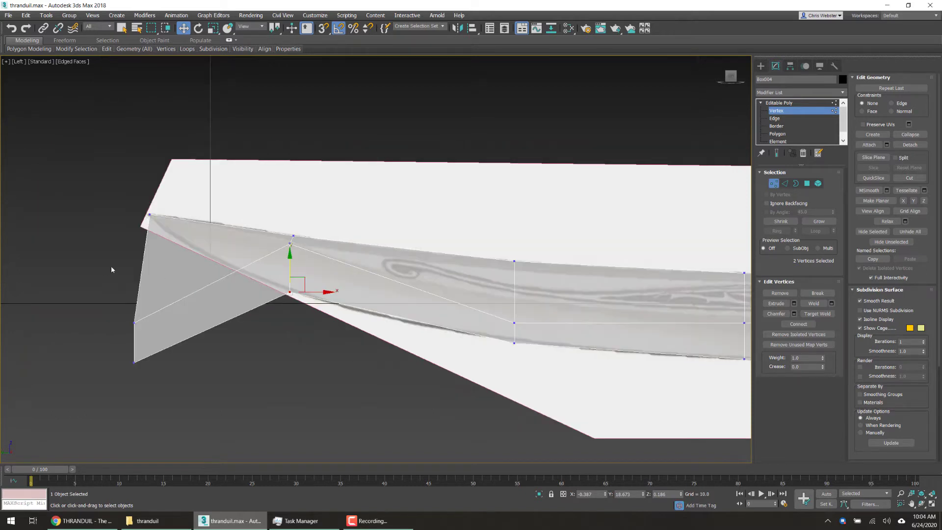
pyautogui.moveTo(111, 266); pyautogui.dragTo(171, 338)
pyautogui.moveTo(144, 309); pyautogui.dragTo(161, 205)
pyautogui.moveTo(104, 324); pyautogui.dragTo(138, 406)
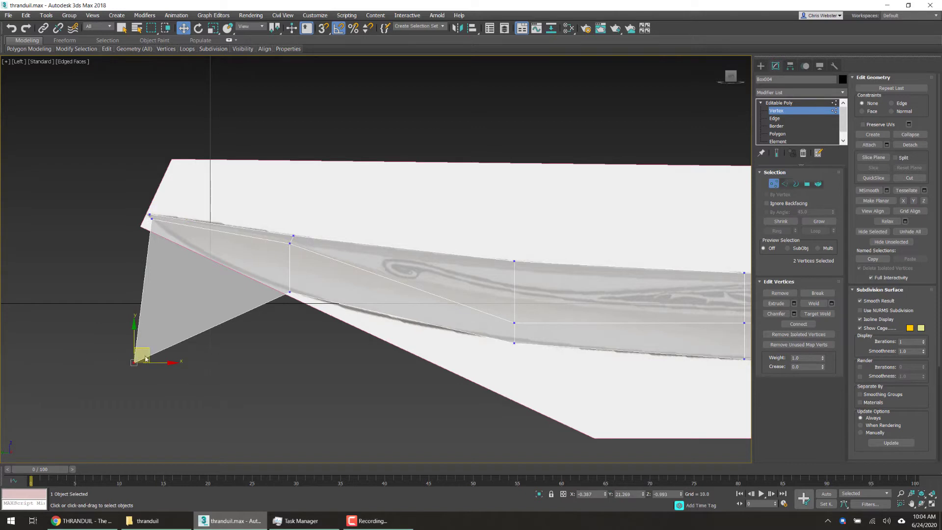
pyautogui.moveTo(146, 359); pyautogui.dragTo(192, 227)
# - Reposition the middle vertices of the two cross-sections nearest the tip along the reference's ridge line
pyautogui.scroll(6, 288, 222)
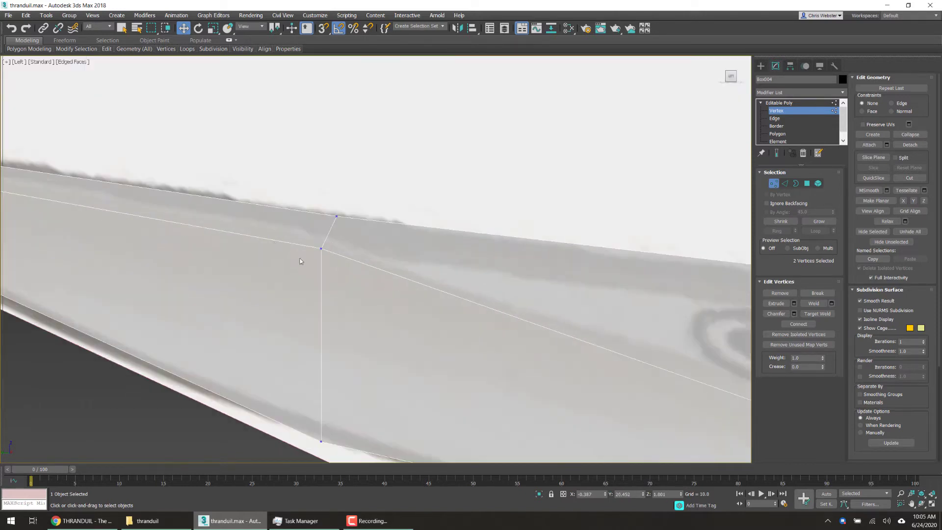
pyautogui.moveTo(331, 233); pyautogui.dragTo(334, 229)
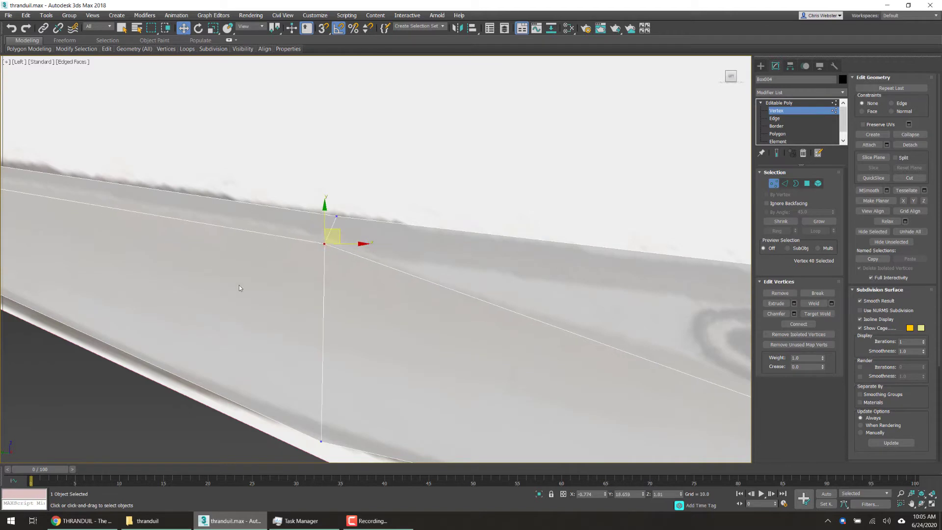
pyautogui.scroll(-6, 242, 289)
pyautogui.moveTo(198, 281); pyautogui.dragTo(4, 165, button='middle')
pyautogui.moveTo(337, 270); pyautogui.dragTo(370, 225)
pyautogui.scroll(4, 384, 297)
pyautogui.moveTo(357, 343); pyautogui.dragTo(409, 391)
# - Raise the middle vertex of the third cross-section from the tip to the ornament band's lower line
pyautogui.scroll(-3, 374, 321)
pyautogui.moveTo(364, 272); pyautogui.dragTo(116, 283, button='middle')
pyautogui.moveTo(308, 274); pyautogui.dragTo(431, 323)
pyautogui.moveTo(408, 279); pyautogui.dragTo(408, 276)
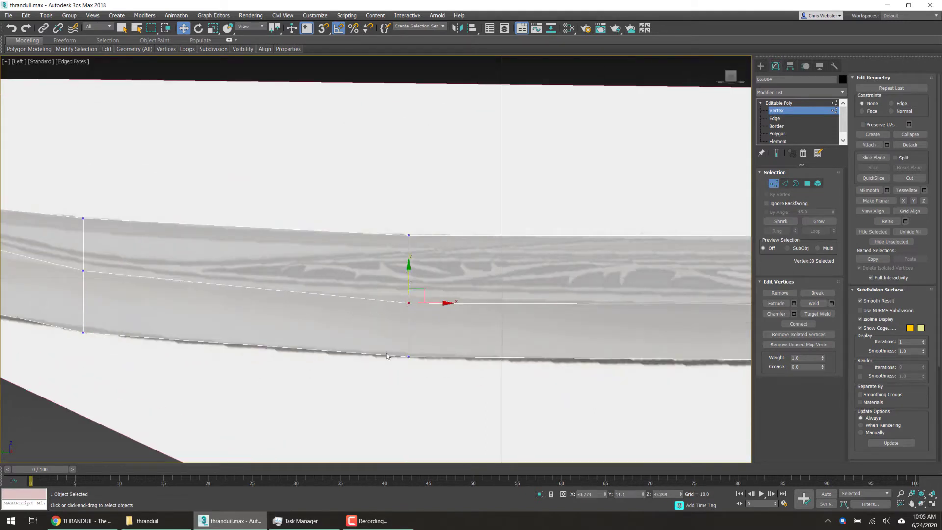
pyautogui.moveTo(520, 316); pyautogui.dragTo(285, 311, button='middle')
pyautogui.moveTo(172, 274); pyautogui.dragTo(172, 269)
# - Move the middle vertex of the box's guard end down along the guard's curved edge, close to the lower spike
pyautogui.scroll(-2, 181, 280)
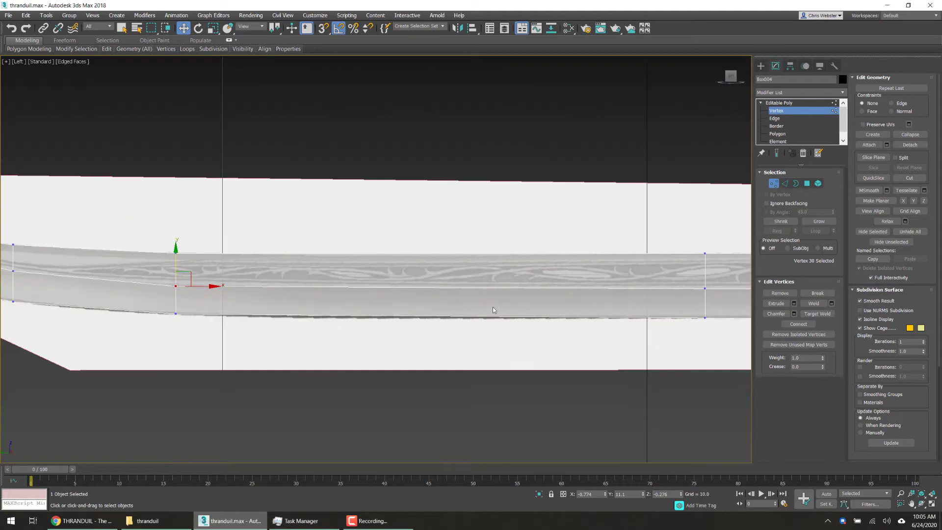
pyautogui.scroll(1, 679, 286)
pyautogui.moveTo(678, 286); pyautogui.dragTo(256, 275, button='middle')
pyautogui.moveTo(736, 276); pyautogui.dragTo(508, 272, button='middle')
pyautogui.scroll(2, 522, 267)
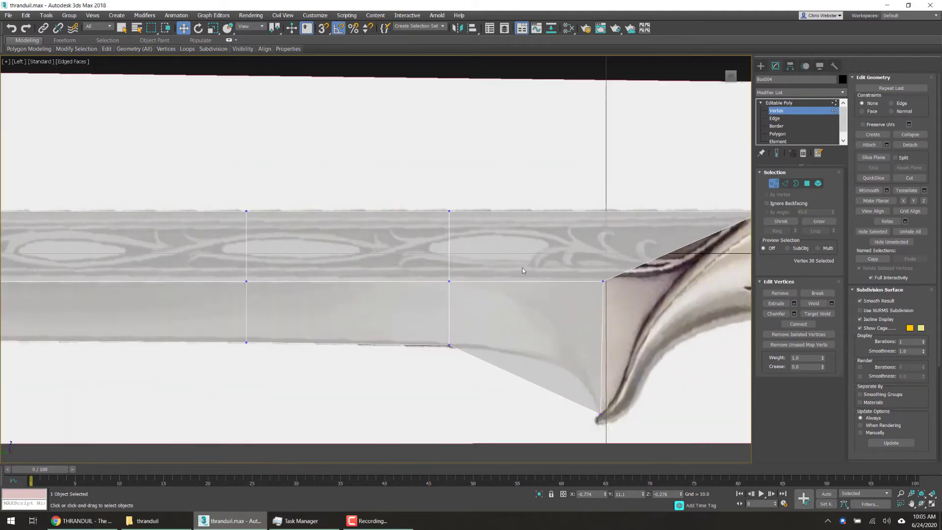
pyautogui.moveTo(524, 251); pyautogui.dragTo(662, 312)
pyautogui.moveTo(662, 314); pyautogui.dragTo(552, 248, button='middle')
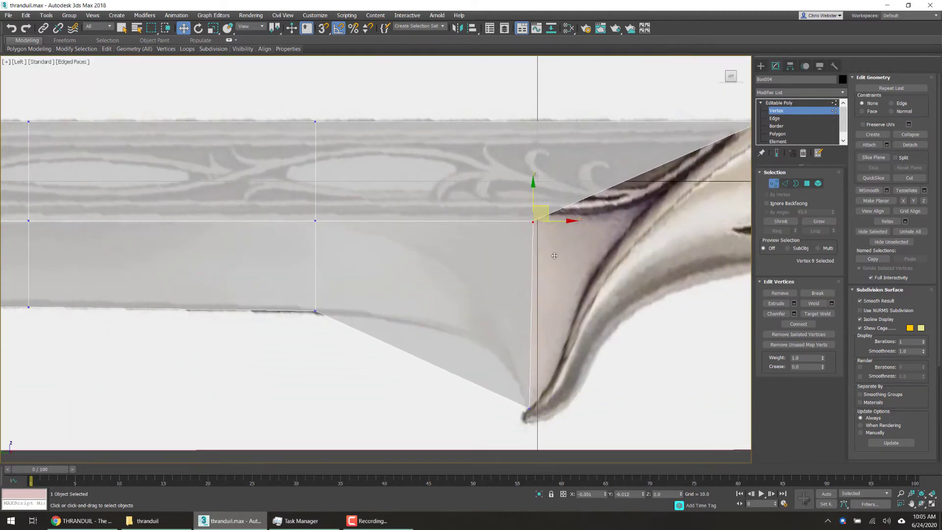
pyautogui.moveTo(540, 213); pyautogui.dragTo(597, 299)
pyautogui.moveTo(439, 329); pyautogui.dragTo(350, 346, button='middle')
pyautogui.scroll(-2, 351, 346)
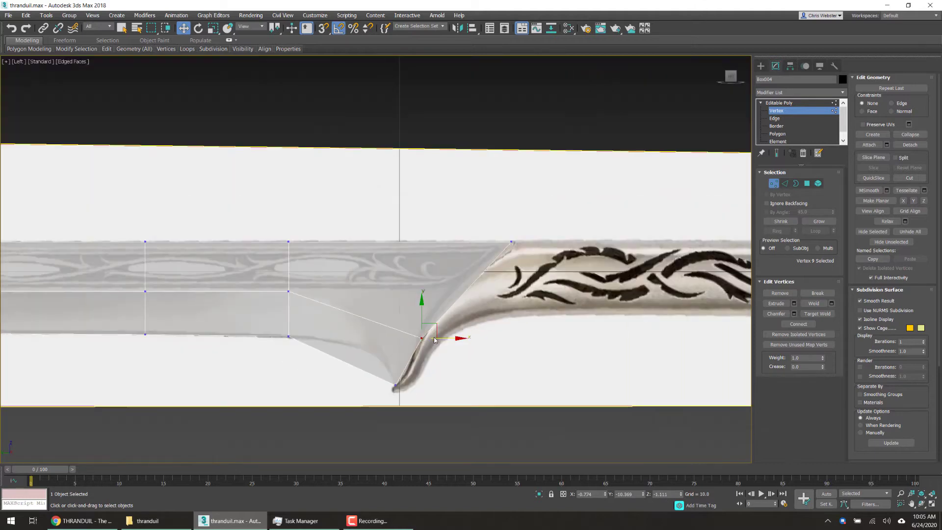
pyautogui.scroll(-1, 397, 358)
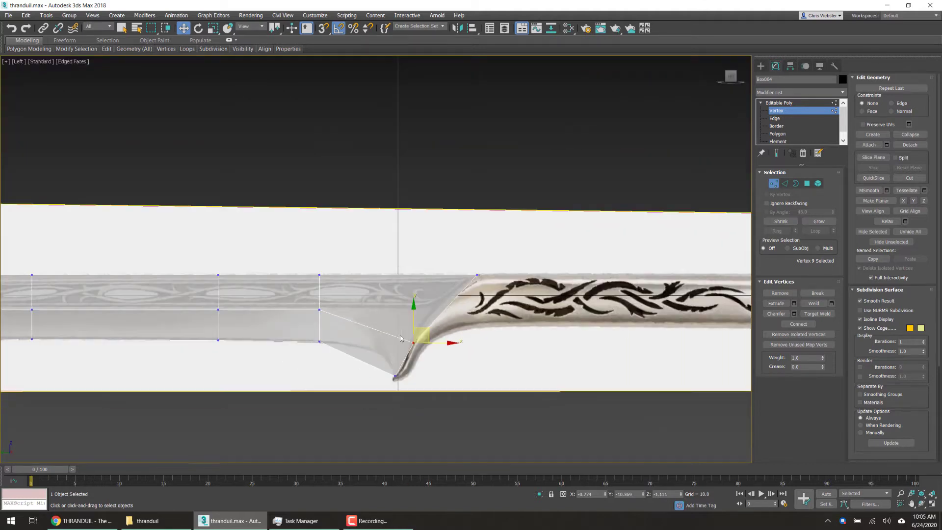
pyautogui.scroll(2, 400, 338)
pyautogui.moveTo(423, 351); pyautogui.dragTo(388, 413)
pyautogui.scroll(-3, 383, 423)
# - Select the two bottom vertices at the guard end and place them on the spike's point in the reference
pyautogui.scroll(6, 384, 424)
pyautogui.scroll(2, 374, 417)
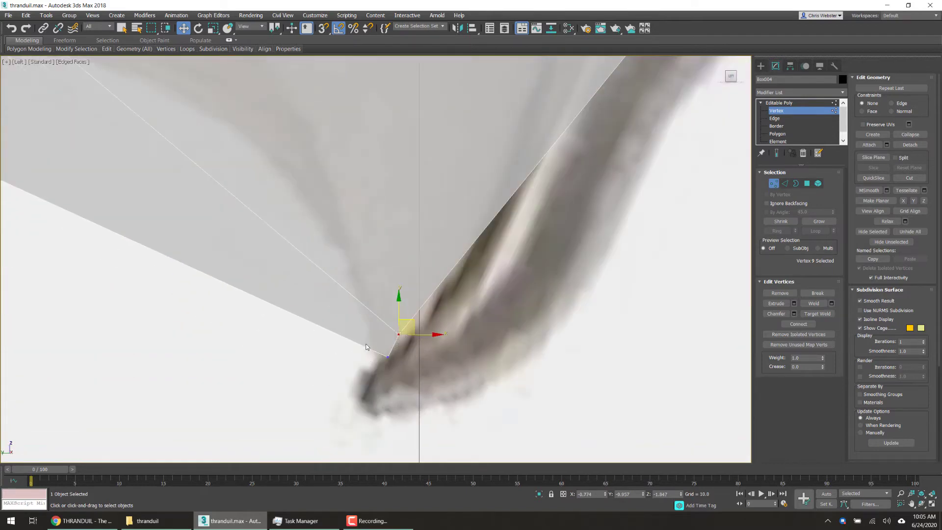
pyautogui.moveTo(364, 344); pyautogui.dragTo(386, 354)
pyautogui.scroll(-2, 386, 353)
pyautogui.scroll(-5, 385, 354)
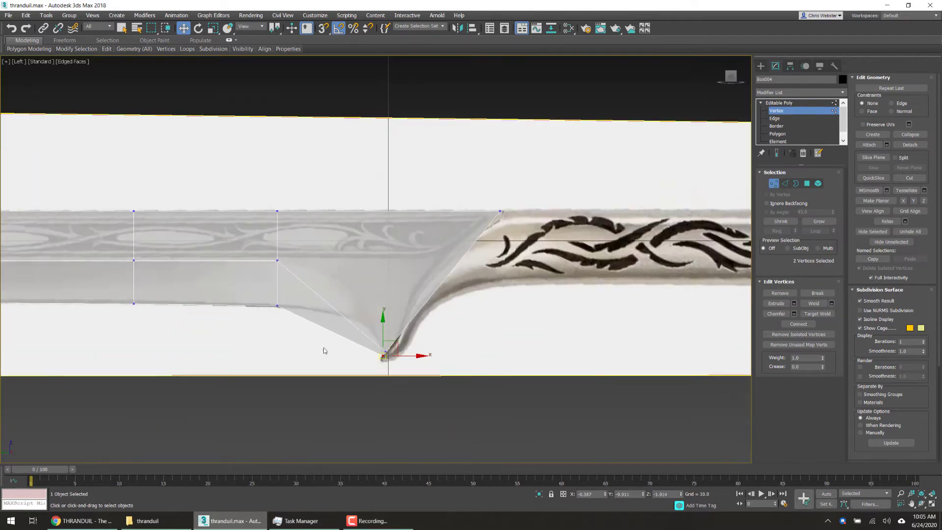
pyautogui.click(451, 314)
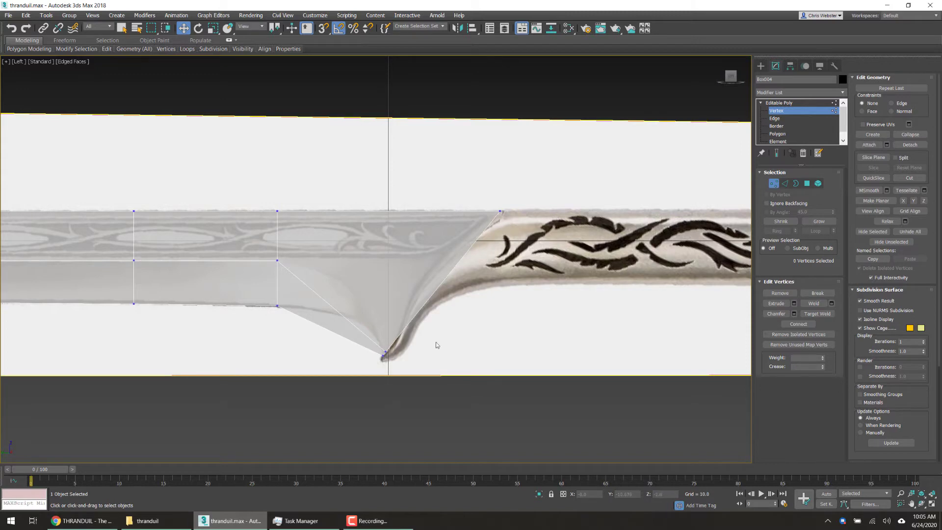
# - Examine how the box outline and cross-sections follow the reference from the guard to the blade tip and over to the handle
pyautogui.scroll(3, 465, 198)
pyautogui.scroll(-3, 462, 230)
pyautogui.moveTo(344, 287); pyautogui.dragTo(691, 277, button='middle')
pyautogui.moveTo(54, 275); pyautogui.dragTo(609, 278, button='middle')
pyautogui.moveTo(208, 270); pyautogui.dragTo(555, 312, button='middle')
pyautogui.moveTo(216, 295); pyautogui.dragTo(483, 347, button='middle')
pyautogui.moveTo(356, 322); pyautogui.dragTo(450, 336, button='middle')
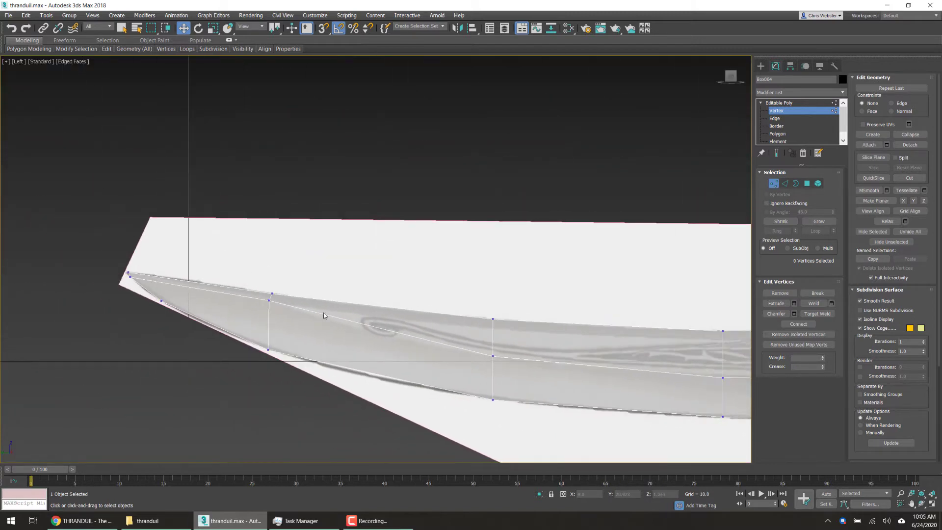
pyautogui.moveTo(324, 315); pyautogui.dragTo(132, 299, button='middle')
pyautogui.moveTo(660, 371)
pyautogui.mouseDown(button='middle')
pyautogui.moveTo(416, 343)
pyautogui.moveTo(161, 334)
pyautogui.mouseUp(button='middle')
pyautogui.moveTo(736, 365); pyautogui.dragTo(255, 338, button='middle')
pyautogui.moveTo(718, 339); pyautogui.dragTo(315, 317, button='middle')
pyautogui.scroll(-2, 493, 298)
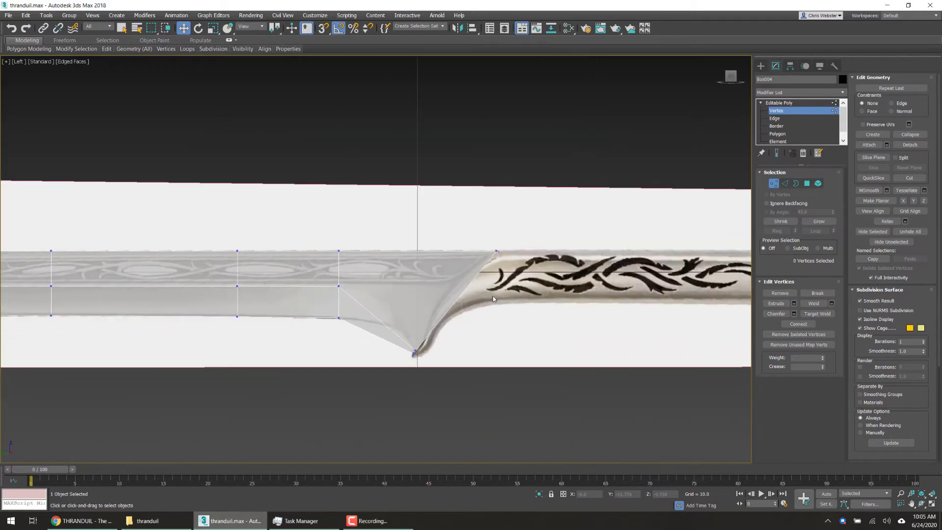
pyautogui.scroll(3, 493, 299)
pyautogui.moveTo(564, 235); pyautogui.dragTo(567, 181, button='middle')
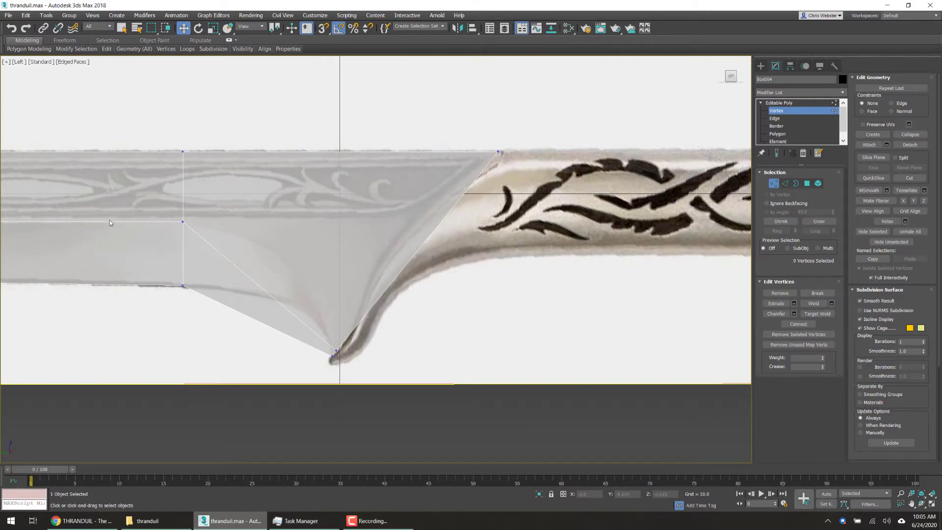
pyautogui.moveTo(110, 222); pyautogui.dragTo(222, 240, button='middle')
pyautogui.moveTo(146, 208); pyautogui.dragTo(106, 208, button='middle')
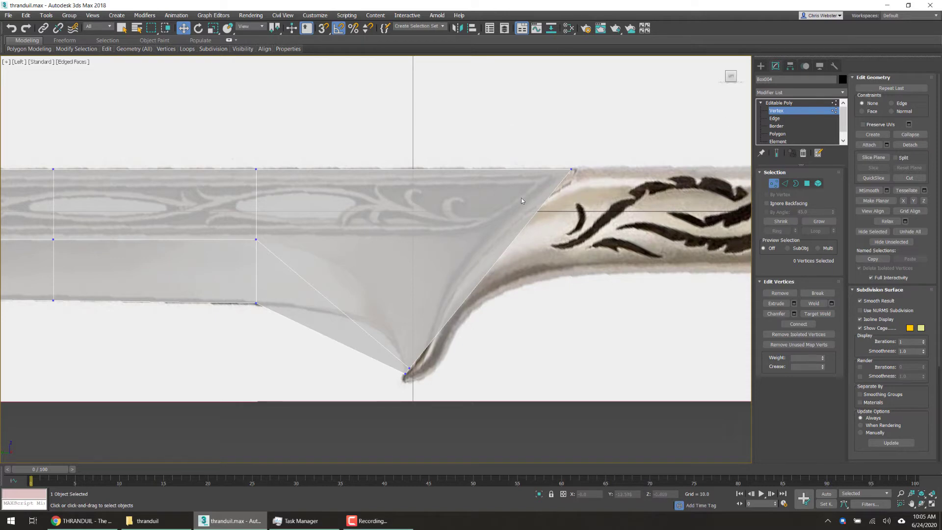
pyautogui.scroll(-4, 434, 248)
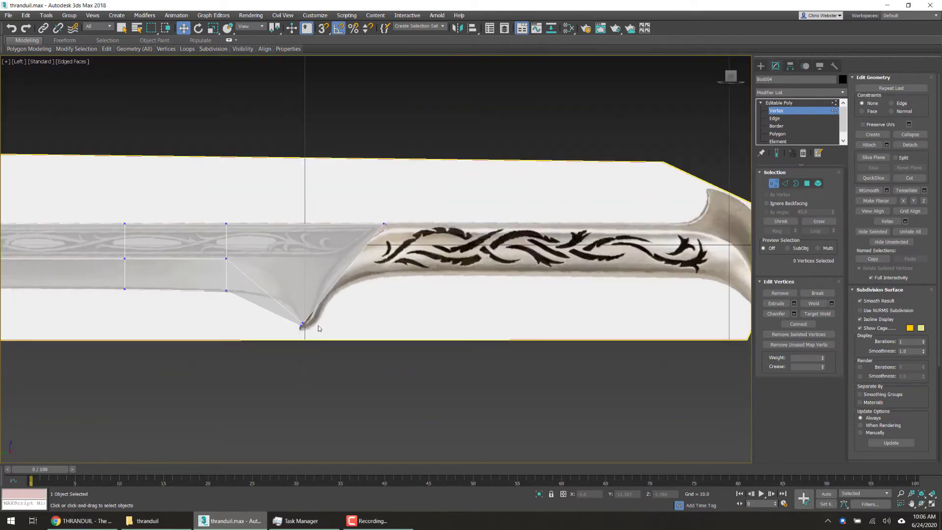
pyautogui.moveTo(578, 287); pyautogui.dragTo(427, 282, button='middle')
# - QuickSlice the guard section diagonally from its lower edge up to the blade's back
pyautogui.scroll(4, 217, 273)
pyautogui.moveTo(128, 274); pyautogui.dragTo(363, 275, button='middle')
pyautogui.click(886, 177)
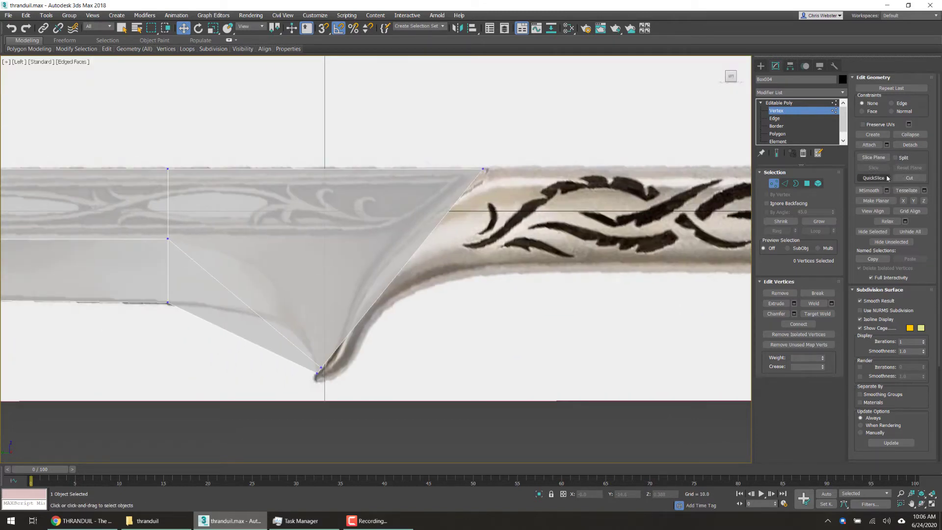
pyautogui.click(199, 396)
pyautogui.press('w')
pyautogui.moveTo(252, 175); pyautogui.dragTo(298, 206, button='middle')
# - Move the new slice's middle and bottom vertices up, fitting the bottom ones to the curve where the cutting edge turns into the guard
pyautogui.moveTo(325, 364); pyautogui.dragTo(316, 372)
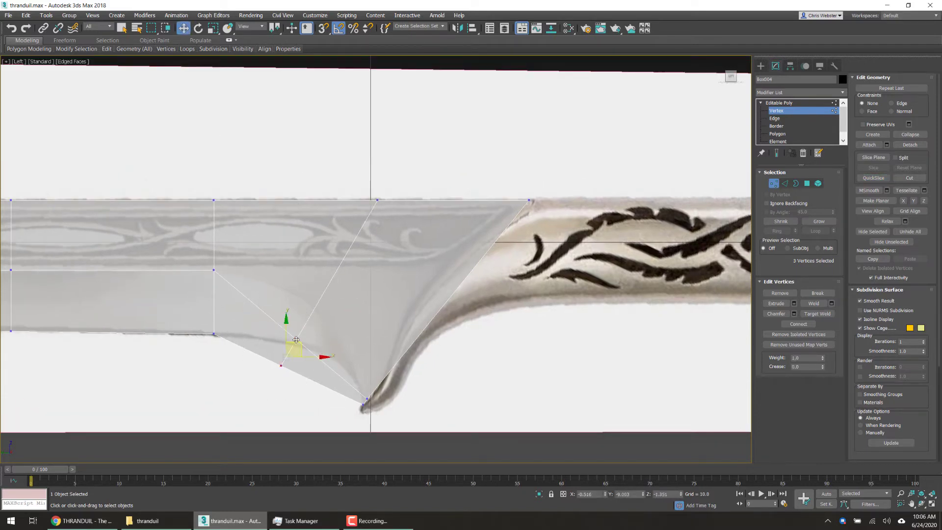
pyautogui.moveTo(296, 340); pyautogui.dragTo(323, 296)
pyautogui.click(315, 315)
pyautogui.moveTo(322, 296); pyautogui.dragTo(375, 271, button='middle')
pyautogui.click(381, 419)
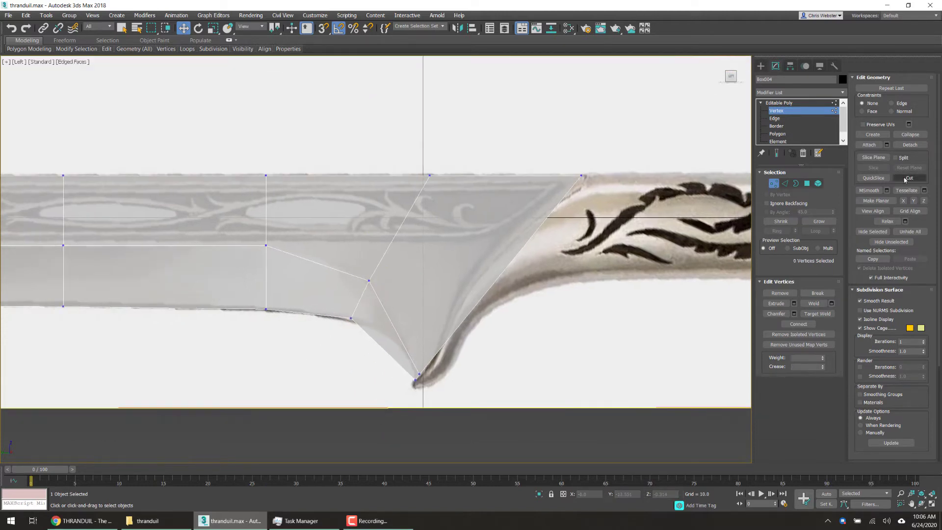
# - QuickSlice a second diagonal section between the first diagonal cut and the guard end
pyautogui.click(873, 177)
pyautogui.click(353, 389)
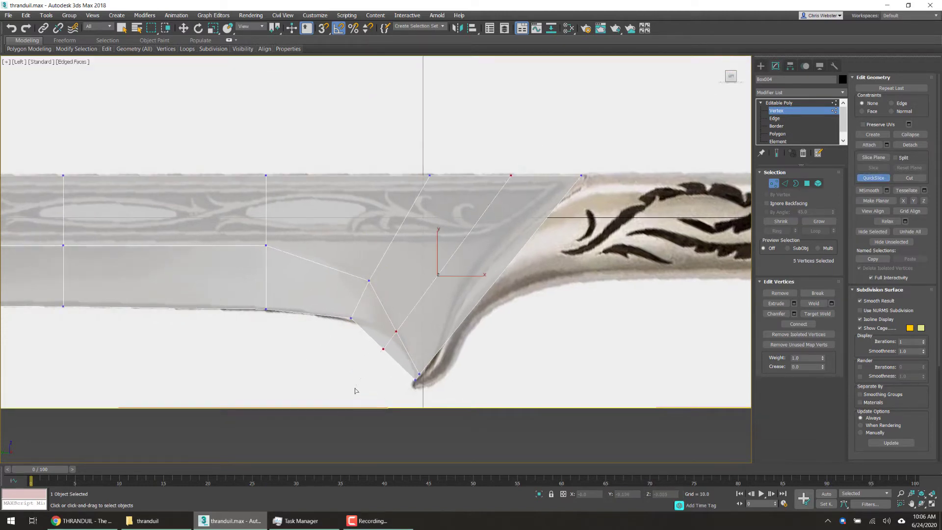
pyautogui.rightClick(326, 364)
# - Fit the second diagonal section's bottom vertices to the guard's inner curve and shift its middle vertex beside them
pyautogui.moveTo(398, 381); pyautogui.dragTo(369, 341)
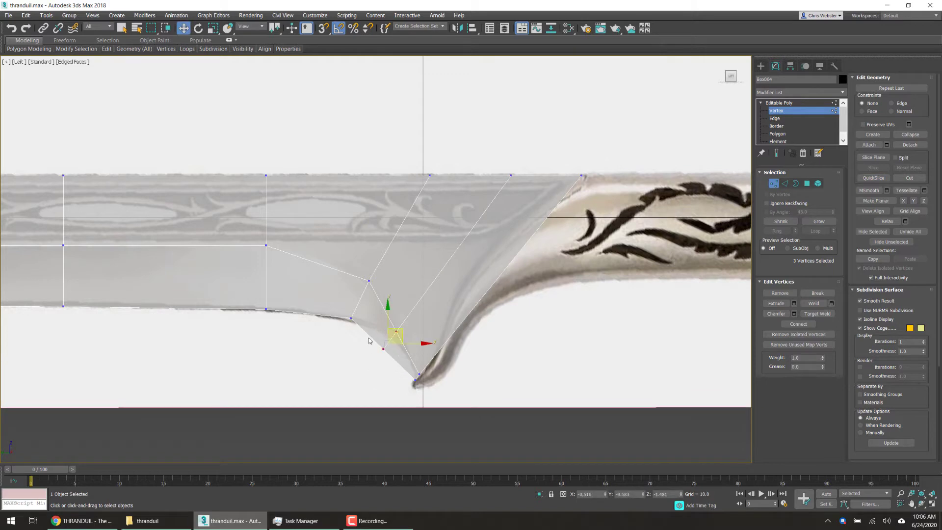
pyautogui.scroll(2, 373, 332)
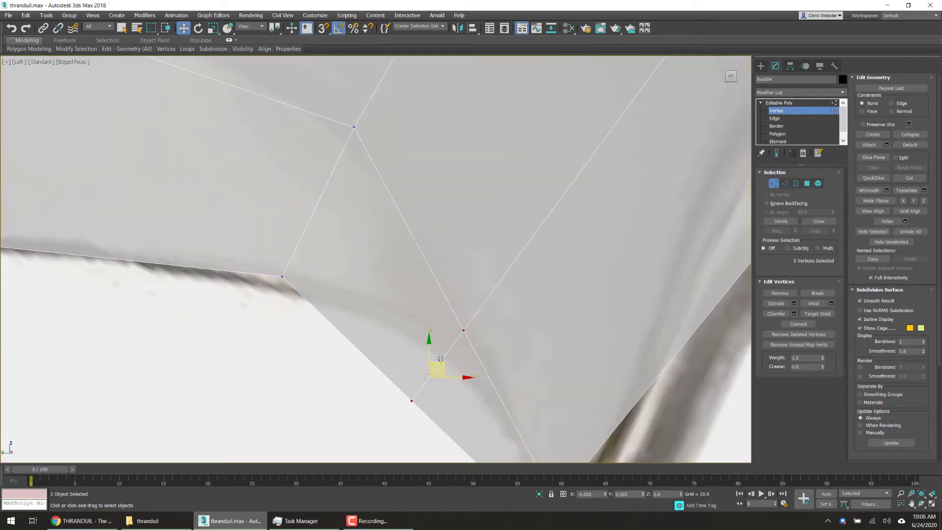
pyautogui.moveTo(439, 367); pyautogui.dragTo(473, 322)
pyautogui.moveTo(478, 265); pyautogui.dragTo(538, 295)
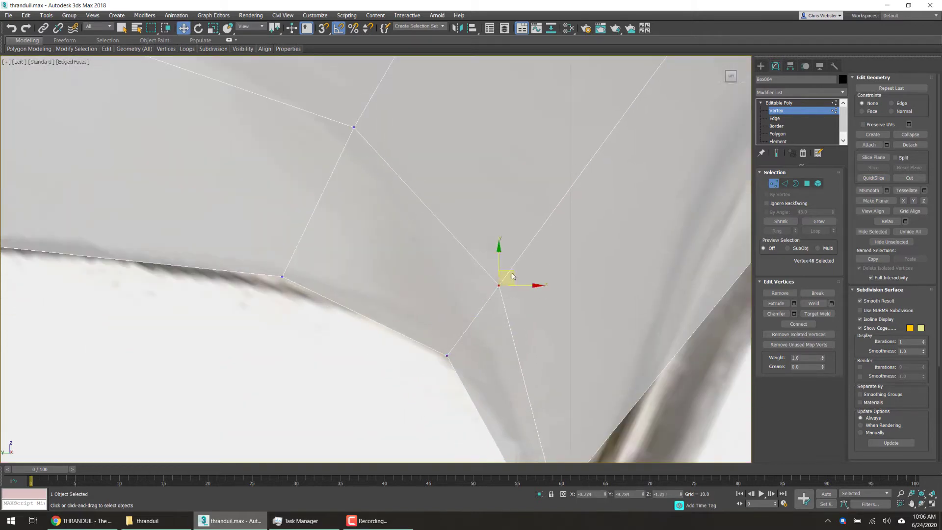
pyautogui.scroll(-5, 512, 276)
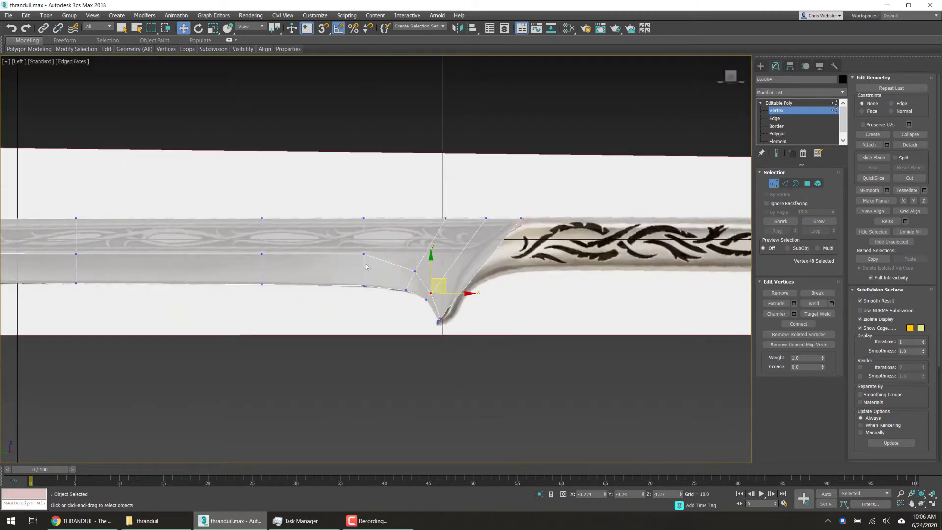
# - Check the vertices along the blade's back, ridge and cutting edge against the reference, from guard to tip and back
pyautogui.moveTo(235, 266); pyautogui.dragTo(498, 250, button='middle')
pyautogui.moveTo(217, 247); pyautogui.dragTo(696, 301, button='middle')
pyautogui.moveTo(229, 299); pyautogui.dragTo(517, 322, button='middle')
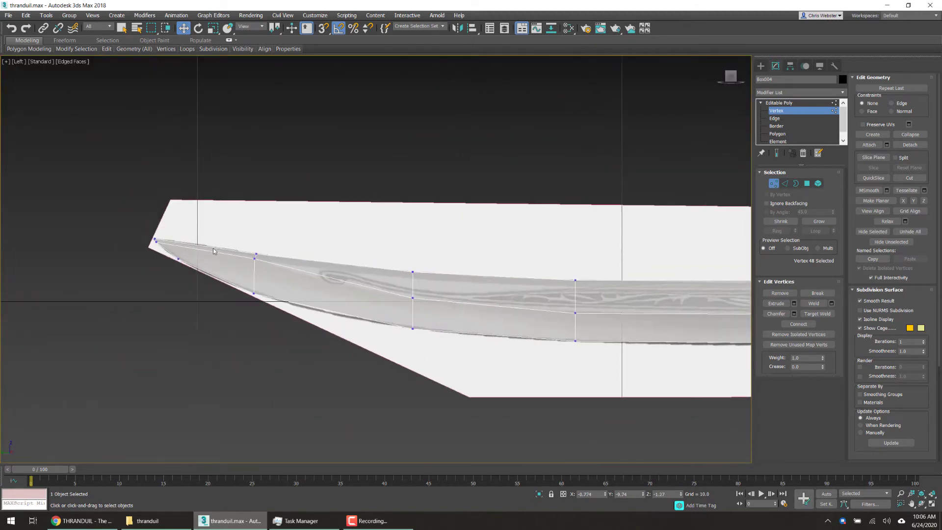
pyautogui.scroll(2, 214, 251)
pyautogui.scroll(3, 376, 273)
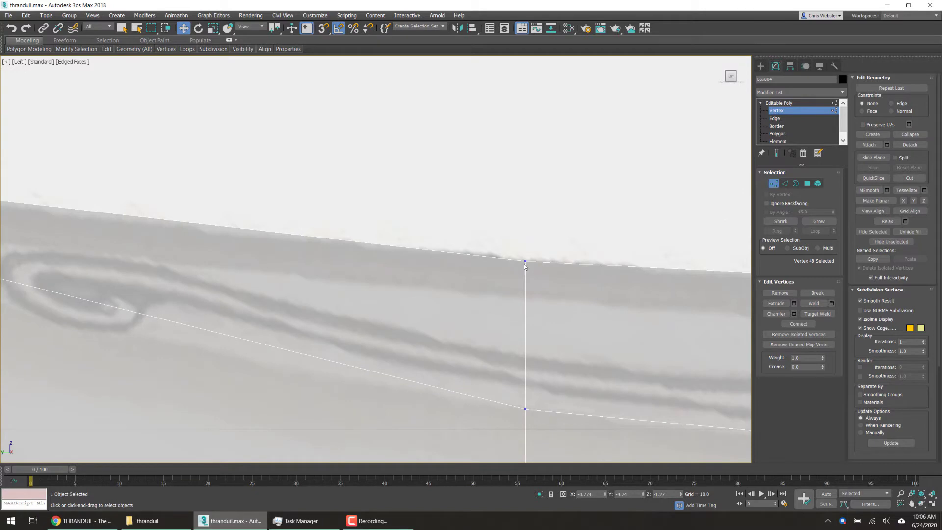
pyautogui.scroll(-6, 510, 279)
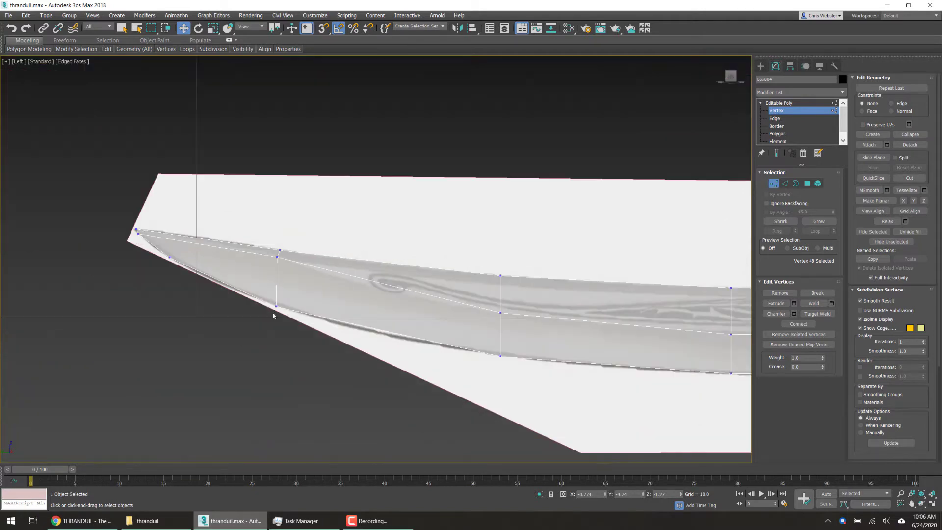
pyautogui.moveTo(73, 314); pyautogui.dragTo(552, 296, button='middle')
pyautogui.moveTo(236, 319); pyautogui.dragTo(563, 320, button='middle')
pyautogui.moveTo(246, 294); pyautogui.dragTo(455, 275, button='middle')
pyautogui.scroll(2, 456, 276)
pyautogui.click(508, 326)
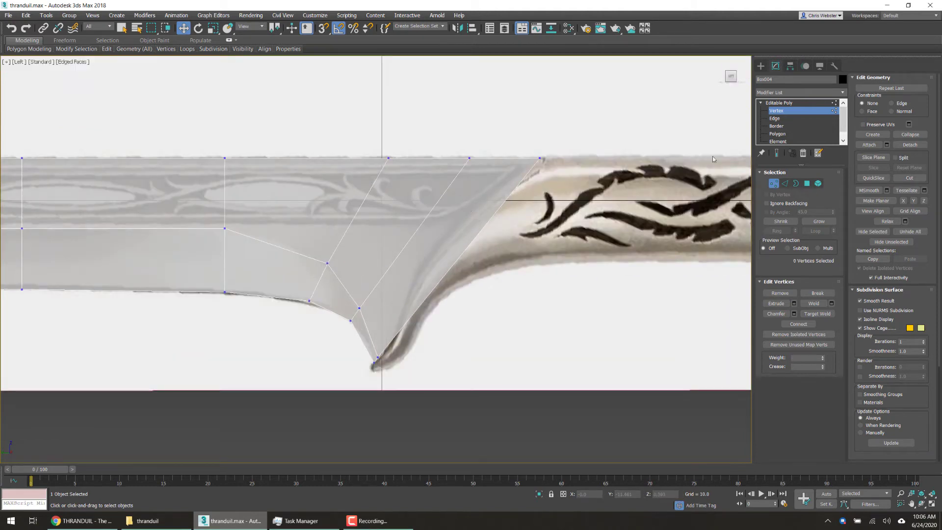
# - In perspective view, select the six upper edges of the blade's outer face, running from the guard towards the tip
pyautogui.press('p')
pyautogui.scroll(-3, 472, 235)
pyautogui.keyDown('alt'); pyautogui.moveTo(353, 200); pyautogui.dragTo(370, 212, button='middle'); pyautogui.keyUp('alt')
pyautogui.scroll(-5, 403, 226)
pyautogui.press('w')
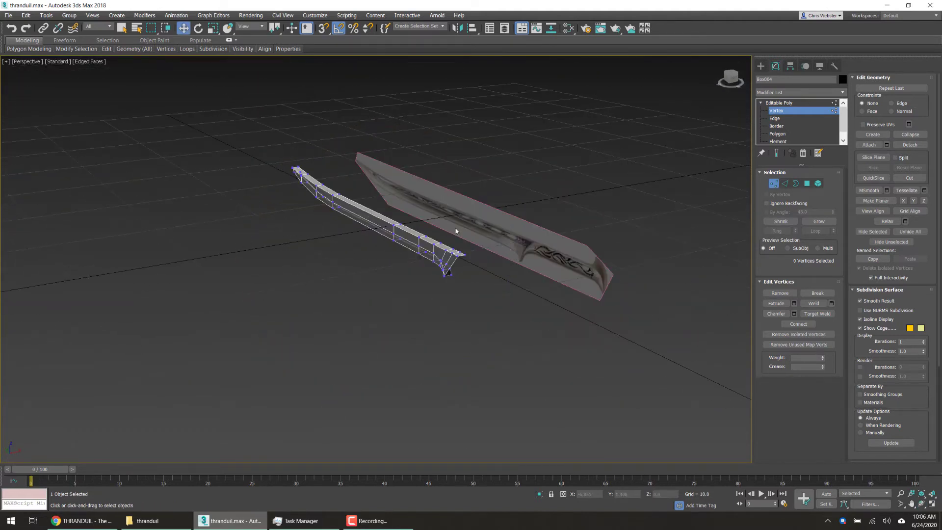
pyautogui.scroll(5, 431, 249)
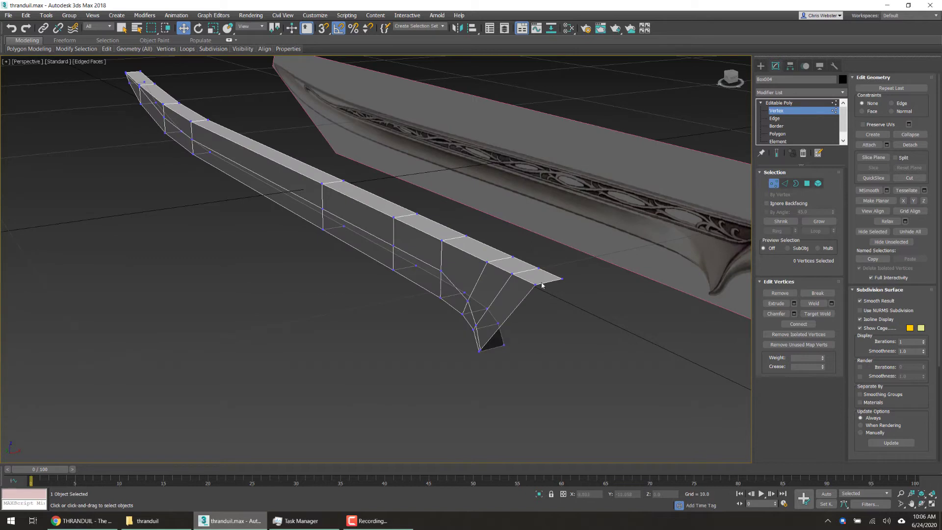
pyautogui.click(774, 119)
pyautogui.click(524, 279)
pyautogui.keyDown('ctrl'); pyautogui.click(500, 267); pyautogui.keyUp('ctrl')
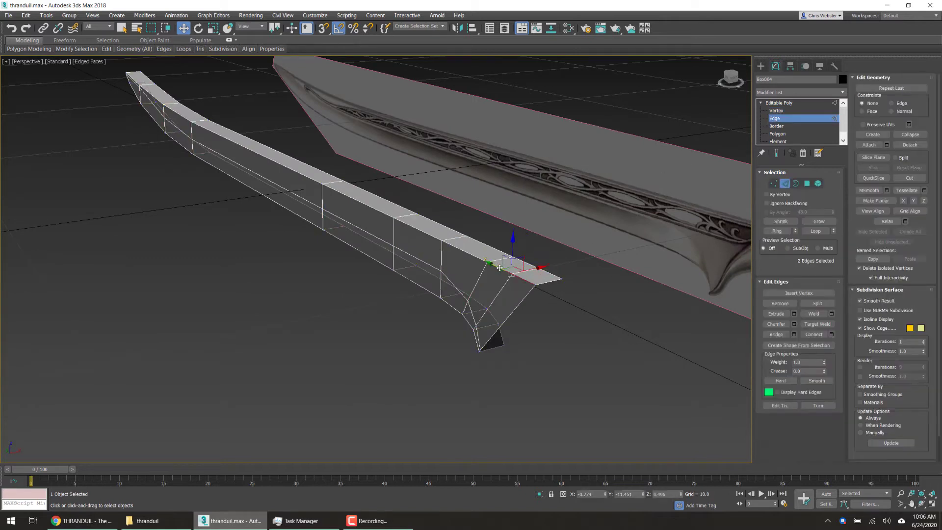
pyautogui.keyDown('ctrl'); pyautogui.click(472, 254); pyautogui.keyUp('ctrl')
pyautogui.keyDown('ctrl'); pyautogui.click(421, 227); pyautogui.keyUp('ctrl')
pyautogui.keyDown('ctrl'); pyautogui.click(349, 206); pyautogui.keyUp('ctrl')
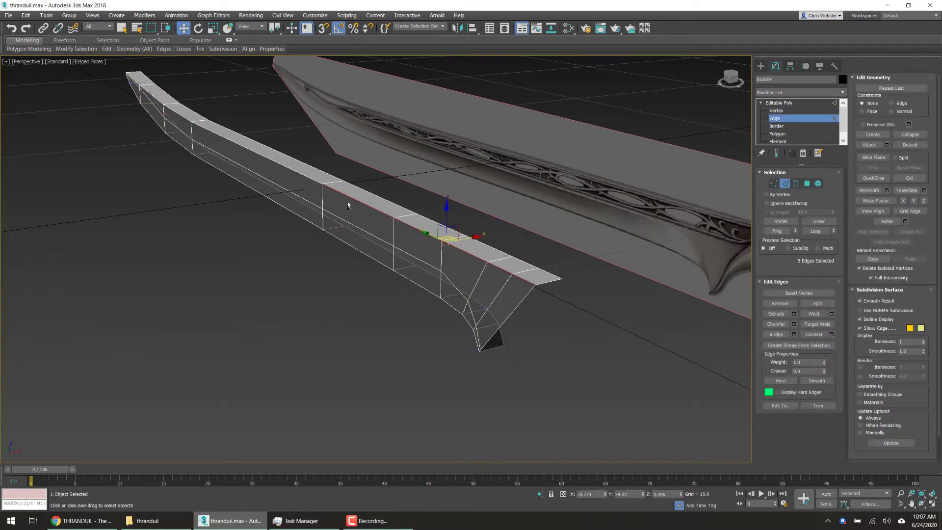
pyautogui.keyDown('ctrl'); pyautogui.click(291, 169); pyautogui.keyUp('ctrl')
# - Extend the edge selection with the last three upper edges of the outer face up to the blade tip
pyautogui.moveTo(160, 143); pyautogui.dragTo(204, 168, button='middle')
pyautogui.scroll(4, 381, 240)
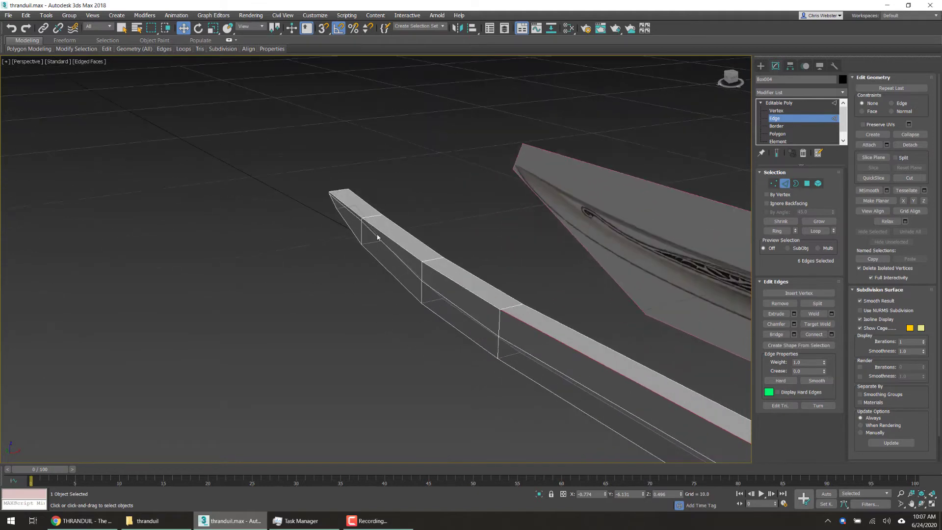
pyautogui.keyDown('ctrl'); pyautogui.click(462, 288); pyautogui.keyUp('ctrl')
pyautogui.keyDown('ctrl'); pyautogui.click(420, 256); pyautogui.keyUp('ctrl')
pyautogui.keyDown('ctrl'); pyautogui.click(328, 188); pyautogui.keyUp('ctrl')
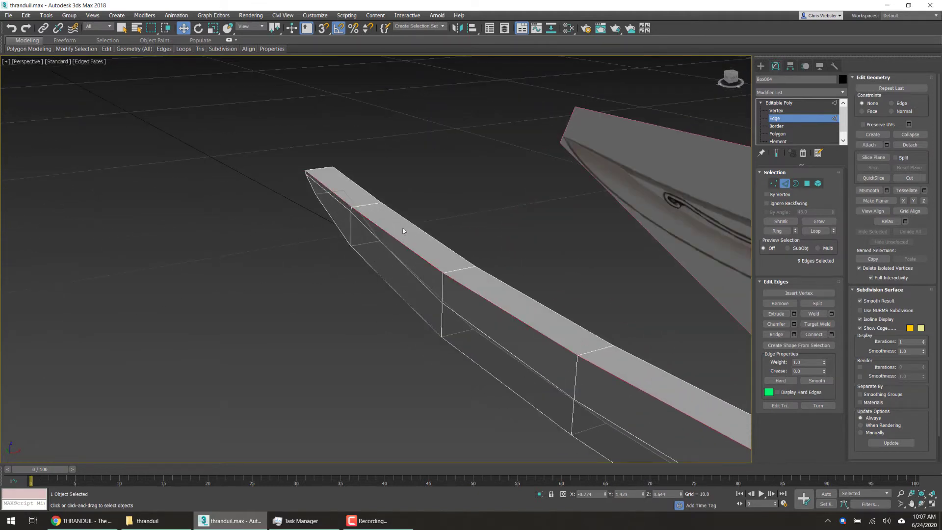
# - In the left view, lower the nine selected edges slightly below the blade's back to slope its top face, and clear the selection
pyautogui.press('l')
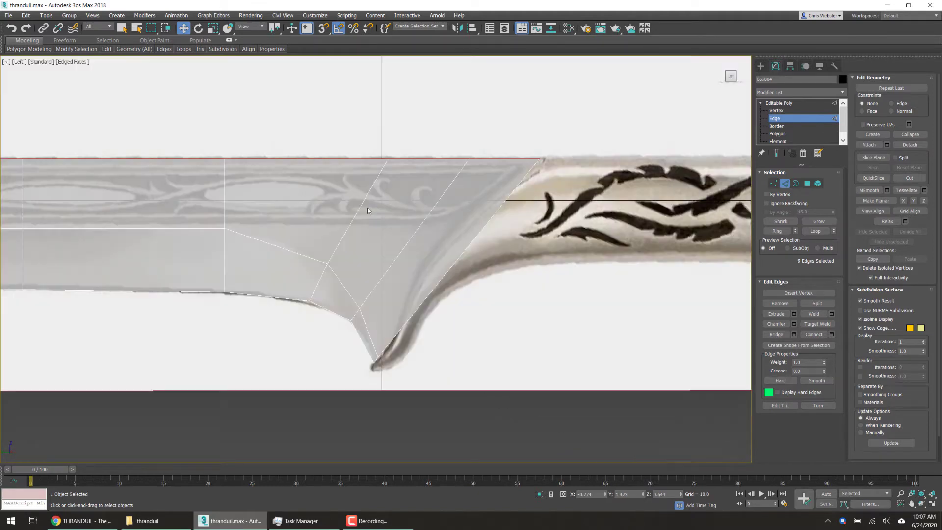
pyautogui.scroll(-9, 626, 302)
pyautogui.scroll(8, 335, 243)
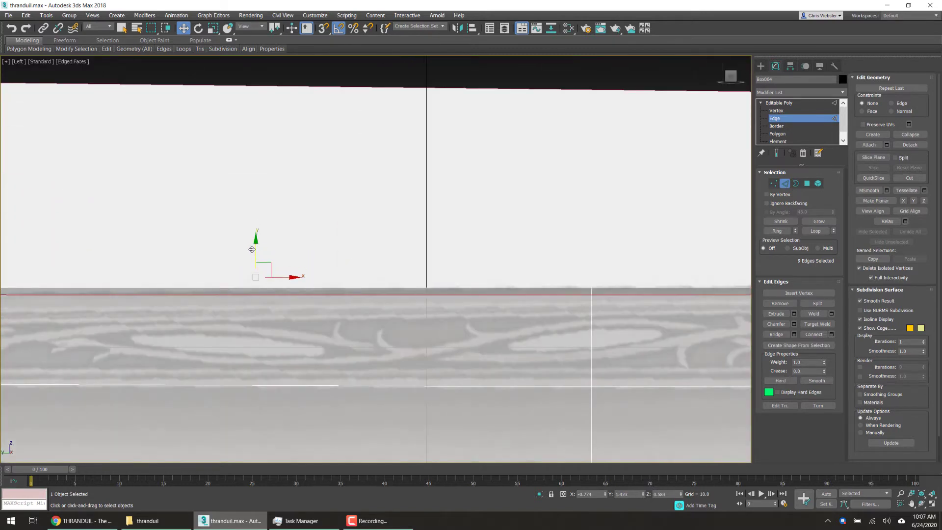
pyautogui.moveTo(253, 247); pyautogui.dragTo(214, 251)
pyautogui.scroll(4, 470, 285)
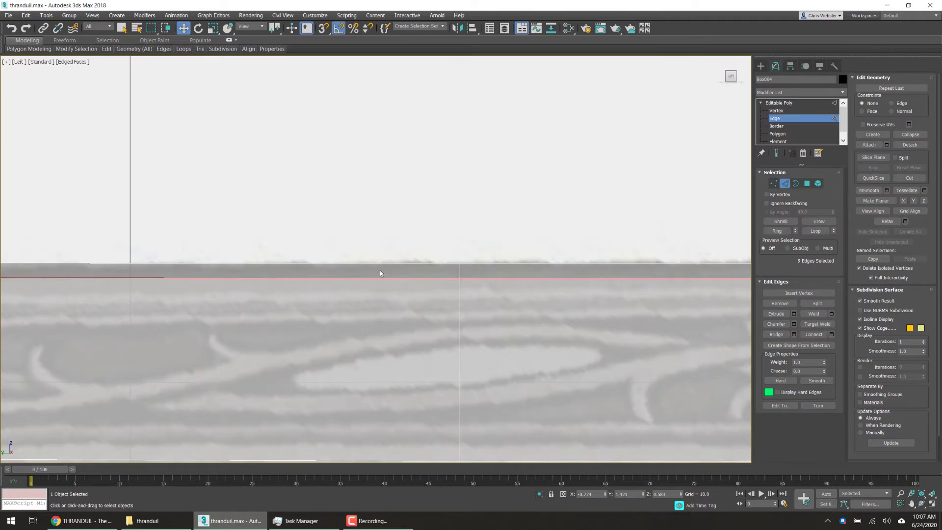
pyautogui.scroll(-7, 369, 270)
pyautogui.moveTo(171, 264); pyautogui.dragTo(195, 308, button='middle')
pyautogui.click(195, 308)
pyautogui.scroll(5, 155, 227)
pyautogui.scroll(2, 472, 281)
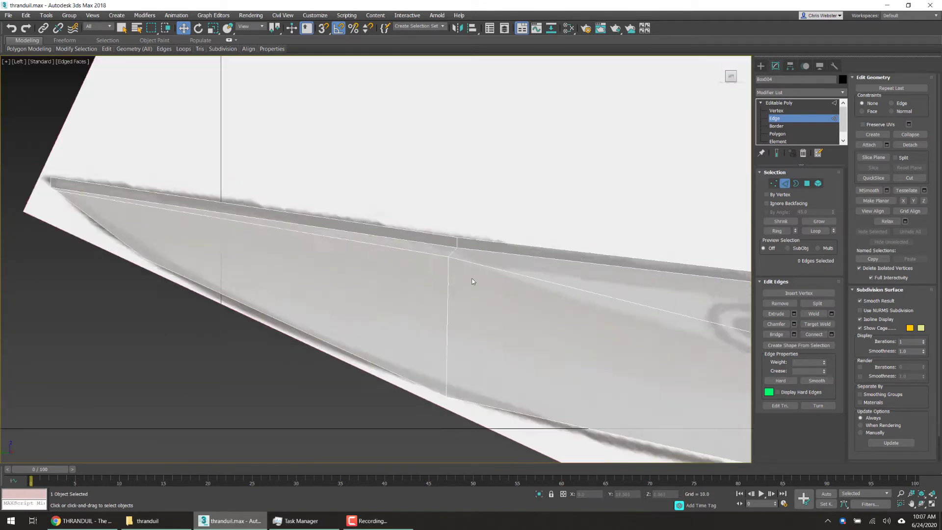
# - Nudge the lower bevel vertex at the first blade section behind the tip slightly down towards the reference's bevel line
pyautogui.scroll(2, 473, 281)
pyautogui.moveTo(273, 231); pyautogui.dragTo(508, 287, button='middle')
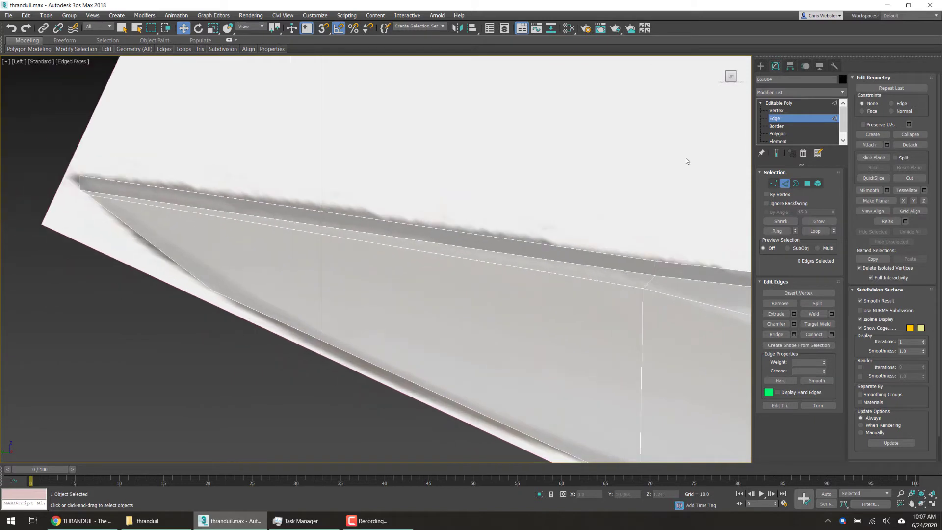
pyautogui.moveTo(439, 255); pyautogui.dragTo(277, 241, button='middle')
pyautogui.scroll(-3, 346, 239)
pyautogui.press('1')
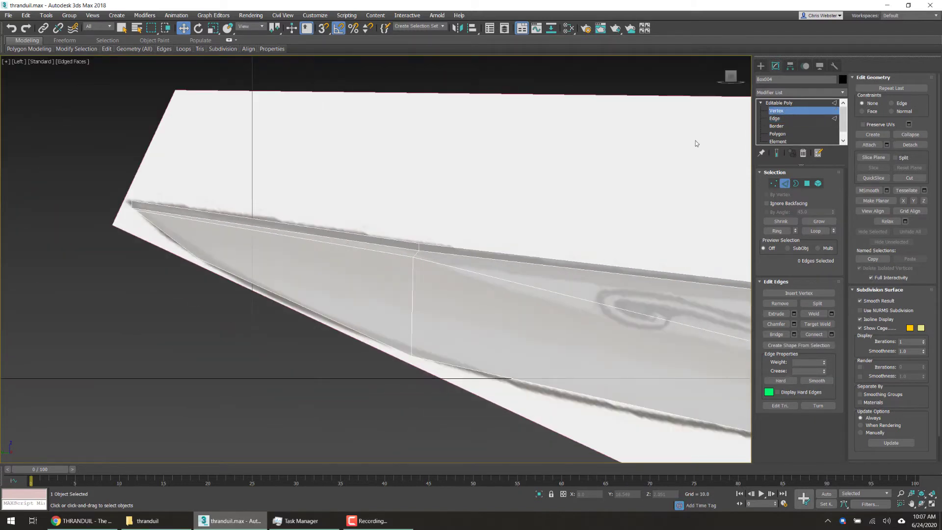
pyautogui.click(417, 250)
pyautogui.scroll(2, 427, 247)
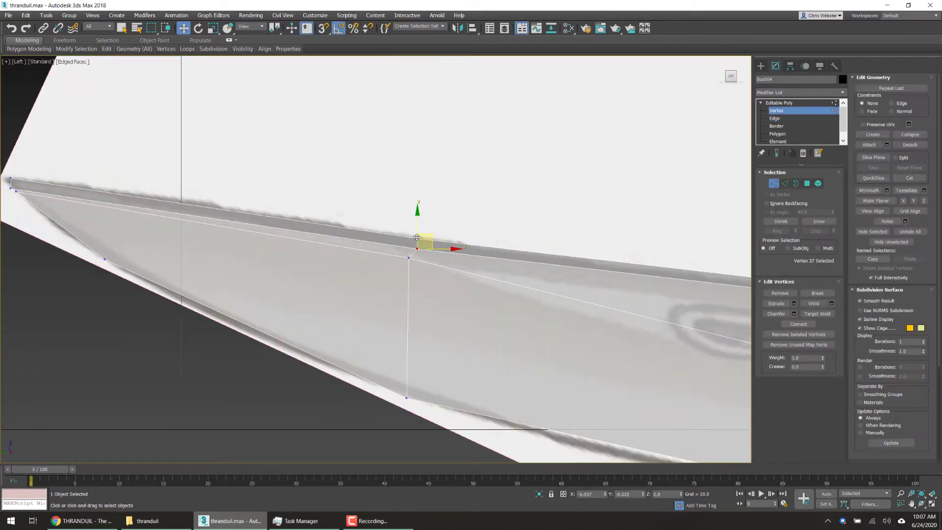
pyautogui.moveTo(426, 239); pyautogui.dragTo(421, 245)
# - Lower the bevel vertex at the next blade section towards the guard slightly to follow the reference
pyautogui.scroll(-2, 306, 228)
pyautogui.scroll(-3, 307, 228)
pyautogui.moveTo(443, 288); pyautogui.dragTo(266, 288, button='middle')
pyautogui.scroll(2, 393, 261)
pyautogui.click(388, 260)
pyautogui.moveTo(387, 240); pyautogui.dragTo(386, 242)
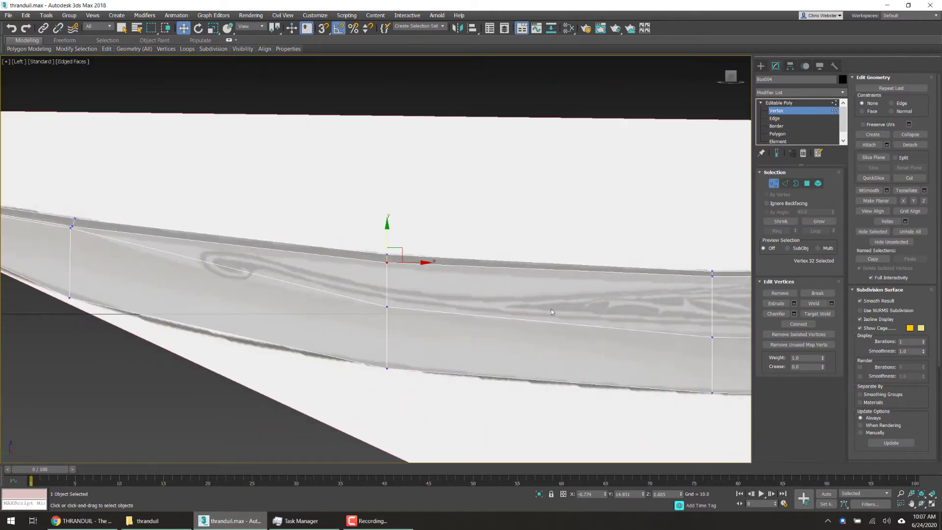
# - Select the five lower bevel vertices along the blade's straight section up to the guard and lower them slightly to widen the bevel
pyautogui.moveTo(665, 299); pyautogui.dragTo(377, 310, button='middle')
pyautogui.click(494, 285)
pyautogui.scroll(-3, 469, 316)
pyautogui.scroll(8, 542, 322)
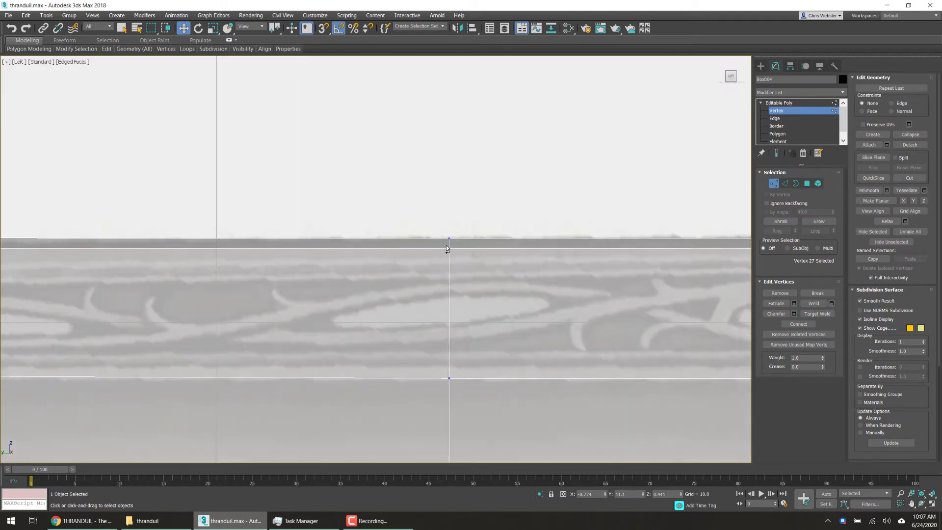
pyautogui.moveTo(446, 245); pyautogui.dragTo(452, 251)
pyautogui.moveTo(325, 319); pyautogui.dragTo(88, 325, button='middle')
pyautogui.moveTo(539, 322); pyautogui.dragTo(86, 325, button='middle')
pyautogui.moveTo(494, 269); pyautogui.dragTo(189, 275, button='middle')
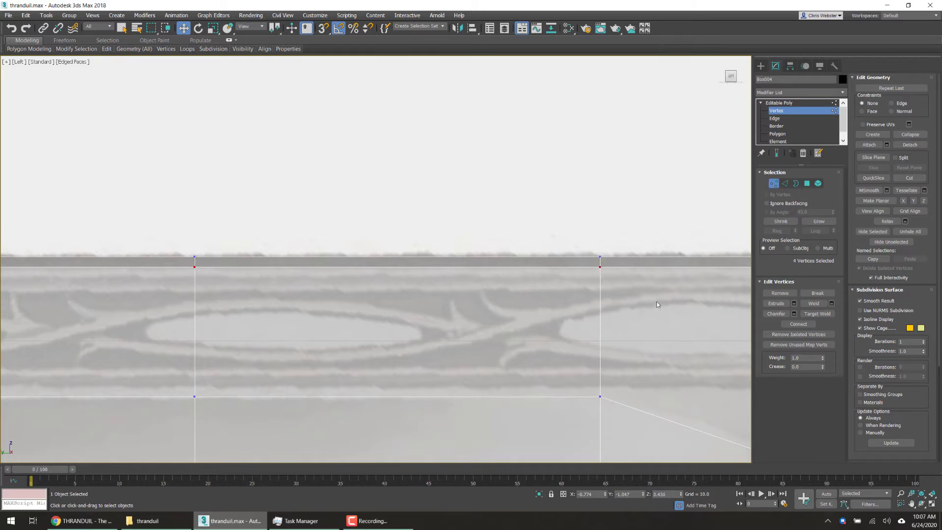
pyautogui.moveTo(657, 304); pyautogui.dragTo(473, 318, button='middle')
pyautogui.scroll(-5, 472, 298)
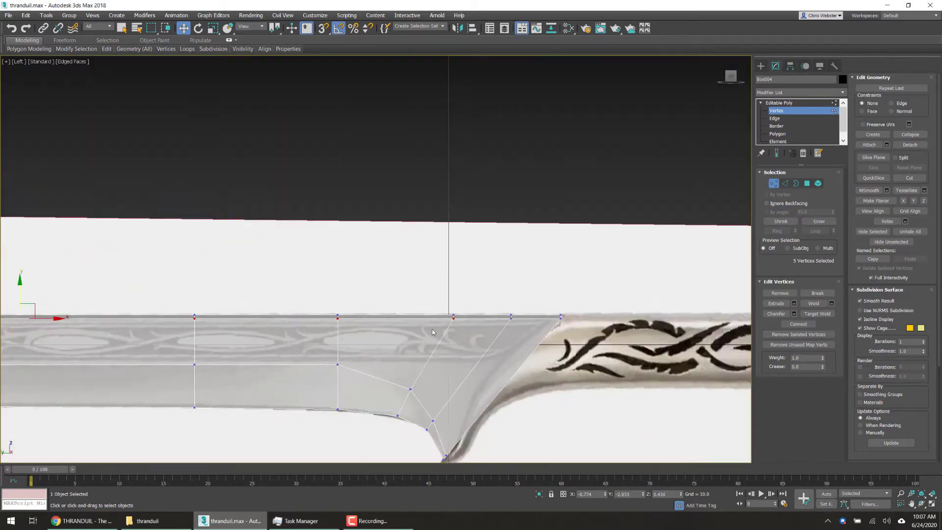
pyautogui.scroll(5, 151, 288)
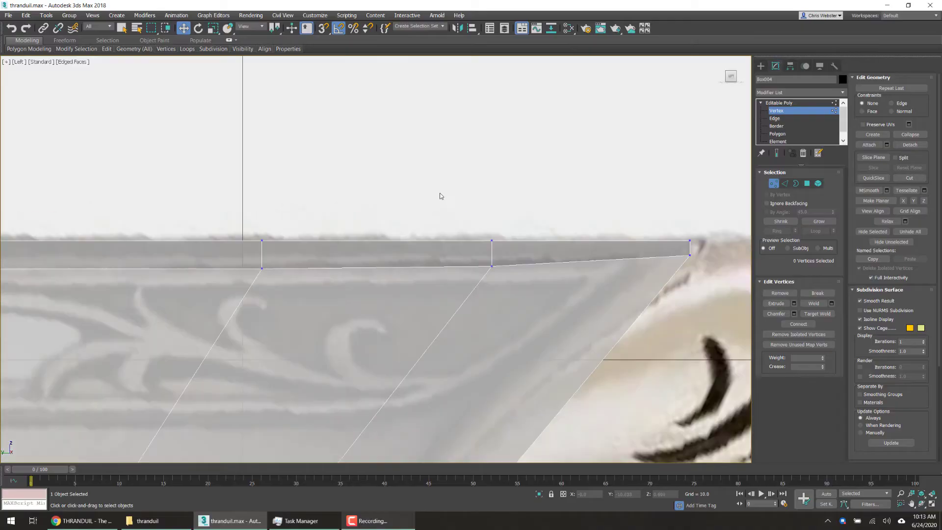
# - Examine the widened back bevel along the blade from the guard to the tip against the reference
pyautogui.scroll(-4, 384, 289)
pyautogui.scroll(-3, 328, 317)
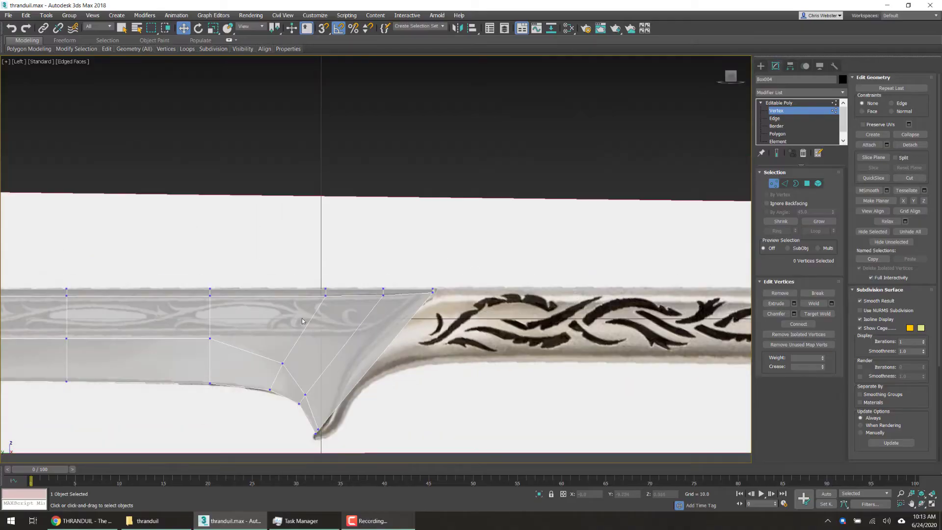
pyautogui.moveTo(327, 317); pyautogui.dragTo(470, 256, button='middle')
pyautogui.scroll(-2, 417, 260)
pyautogui.moveTo(222, 285); pyautogui.dragTo(567, 274, button='middle')
pyautogui.moveTo(206, 267); pyautogui.dragTo(687, 269, button='middle')
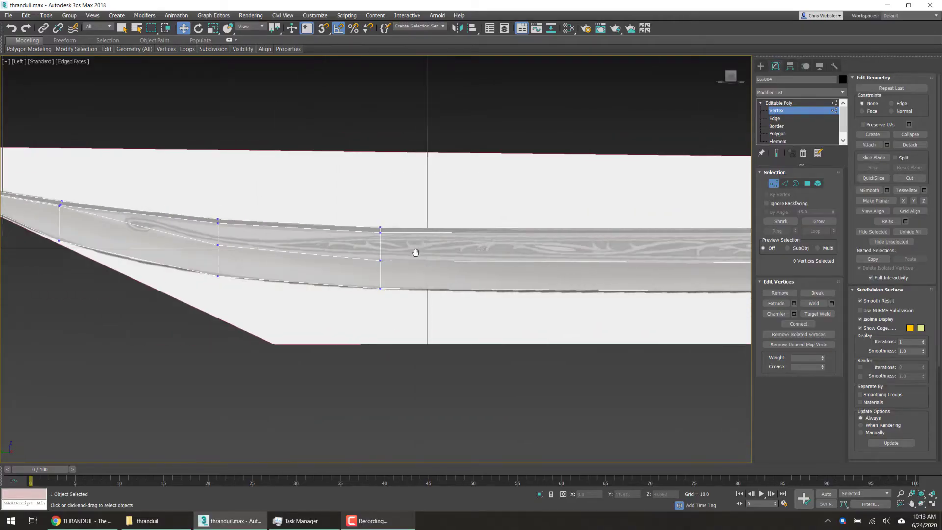
pyautogui.moveTo(415, 252); pyautogui.dragTo(488, 254, button='middle')
pyautogui.moveTo(706, 265); pyautogui.dragTo(31, 265, button='middle')
pyautogui.moveTo(656, 275); pyautogui.dragTo(721, 256, button='middle')
pyautogui.moveTo(185, 276); pyautogui.dragTo(572, 273, button='middle')
pyautogui.scroll(2, 358, 271)
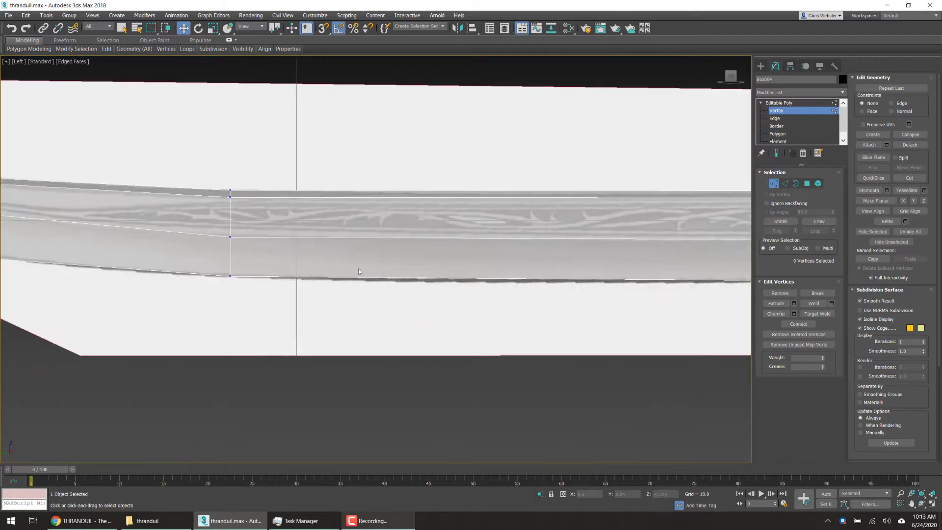
pyautogui.scroll(-2, 364, 280)
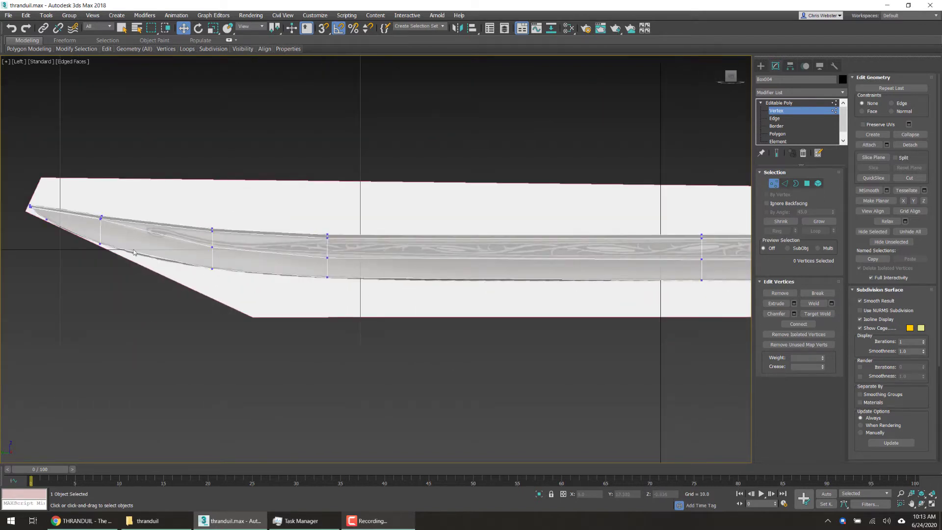
# - Examine the blade's cutting edge and ridge from the tip back to the guard against the reference
pyautogui.scroll(3, 134, 252)
pyautogui.moveTo(218, 259); pyautogui.dragTo(366, 278, button='middle')
pyautogui.moveTo(711, 289); pyautogui.dragTo(176, 294, button='middle')
pyautogui.moveTo(733, 318); pyautogui.dragTo(236, 292, button='middle')
pyautogui.moveTo(593, 323); pyautogui.dragTo(660, 329, button='middle')
pyautogui.scroll(-3, 275, 298)
pyautogui.scroll(3, 275, 299)
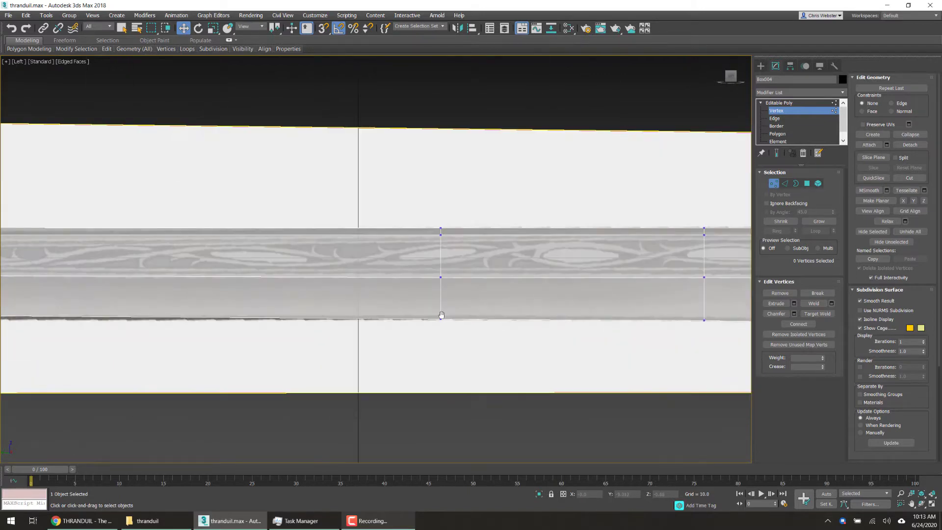
pyautogui.moveTo(441, 314); pyautogui.dragTo(67, 309, button='middle')
pyautogui.moveTo(583, 323); pyautogui.dragTo(395, 309, button='middle')
pyautogui.scroll(2, 364, 270)
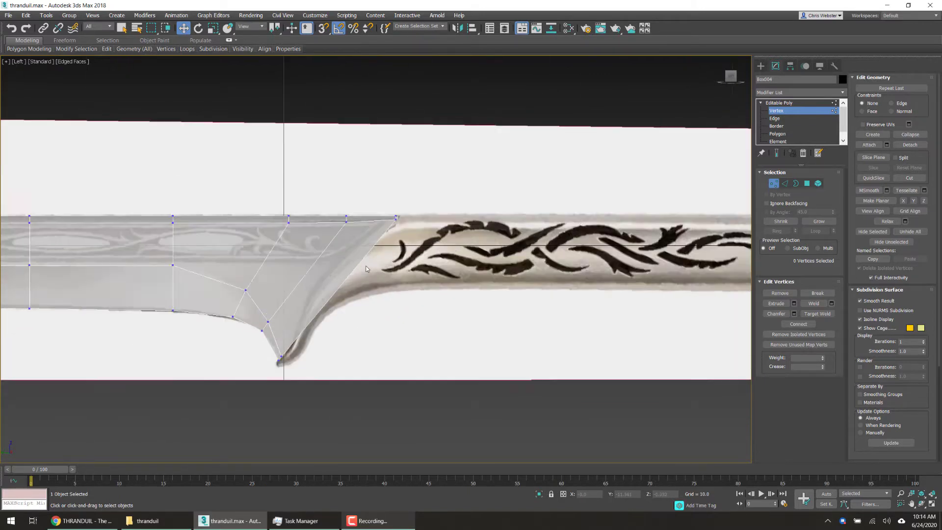
# - Examine the guard area where the blade's angled end meets the curved handle in the reference
pyautogui.moveTo(224, 379); pyautogui.dragTo(202, 348, button='middle')
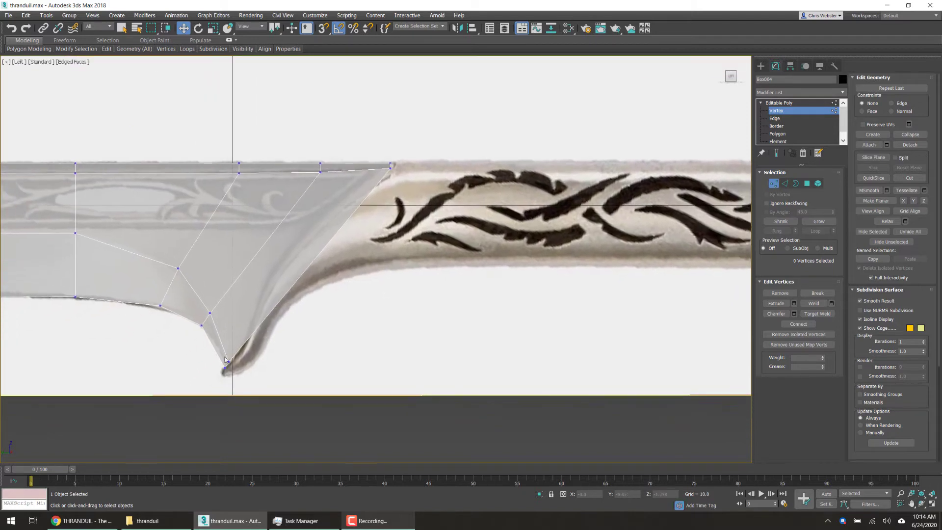
pyautogui.scroll(-2, 234, 353)
pyautogui.scroll(2, 235, 354)
pyautogui.moveTo(345, 212); pyautogui.dragTo(360, 214, button='middle')
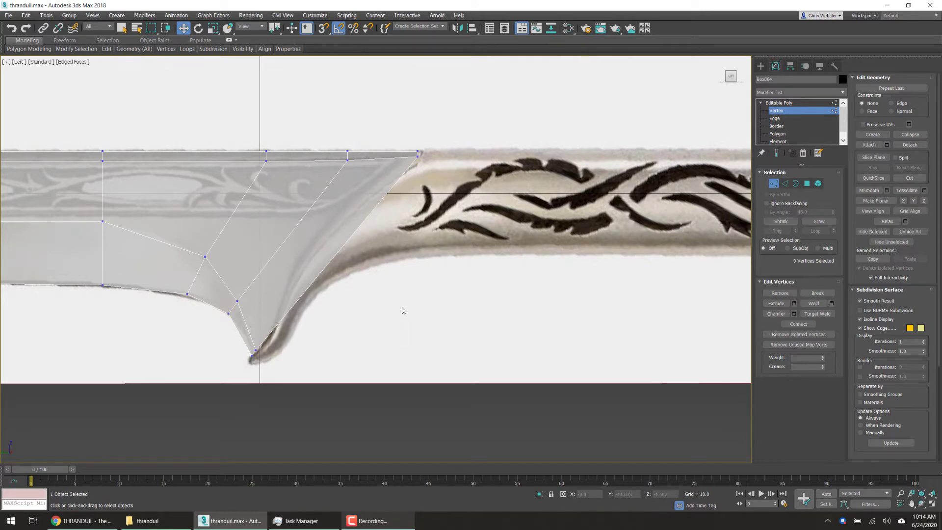
pyautogui.moveTo(493, 237); pyautogui.dragTo(461, 240, button='middle')
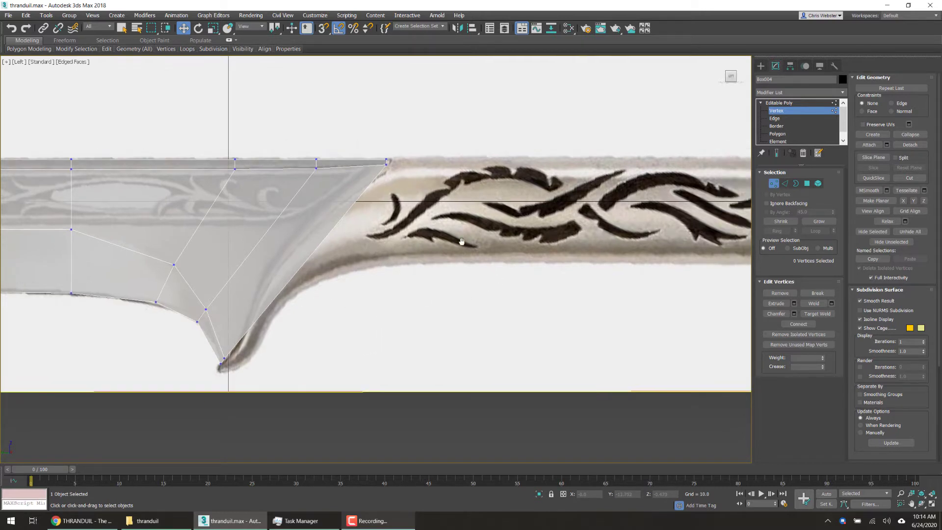
pyautogui.scroll(-2, 323, 292)
pyautogui.scroll(2, 200, 301)
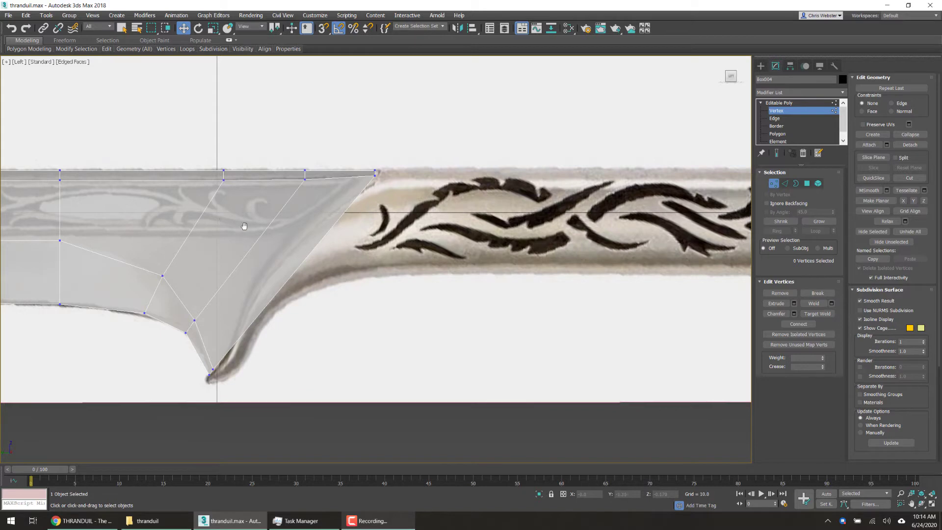
pyautogui.moveTo(244, 225); pyautogui.dragTo(339, 225, button='middle')
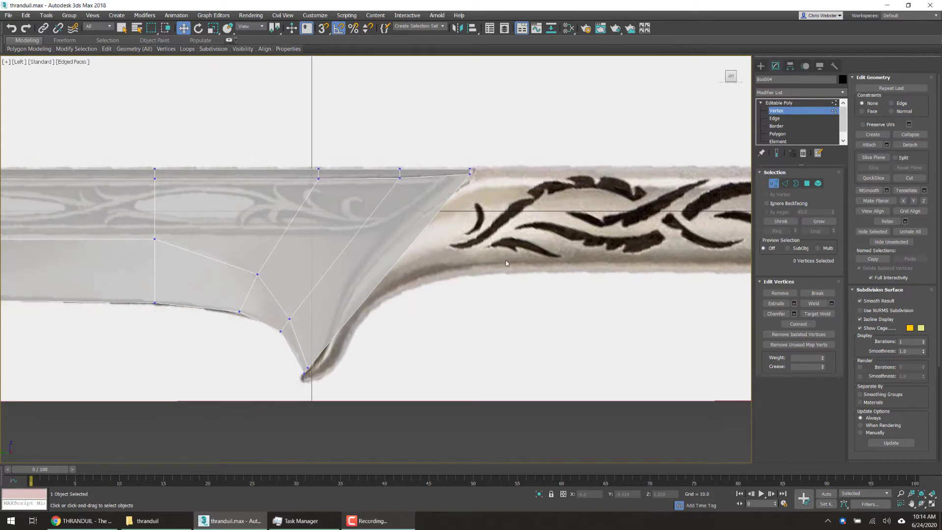
# - Insert two lengthwise Swift Loop edge loops, one just below the back bevel and one just above the ridge line
pyautogui.click(228, 40)
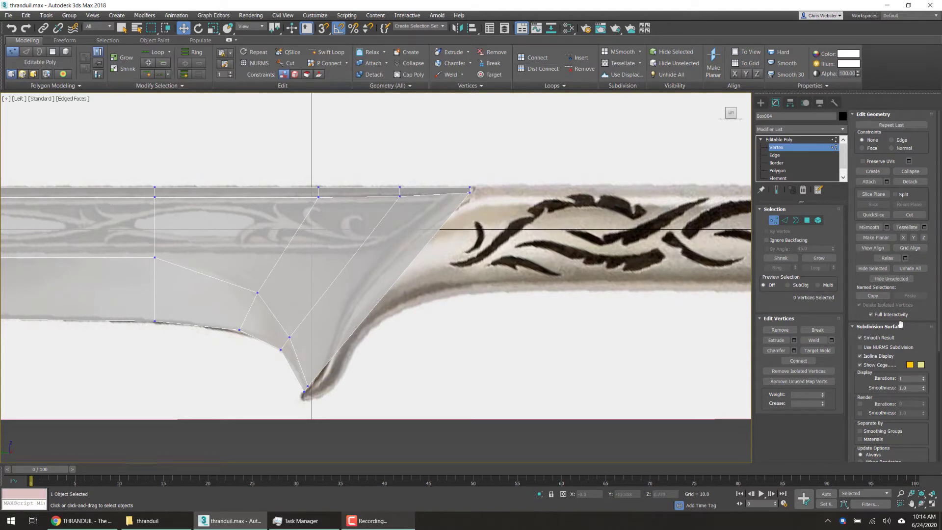
pyautogui.click(327, 52)
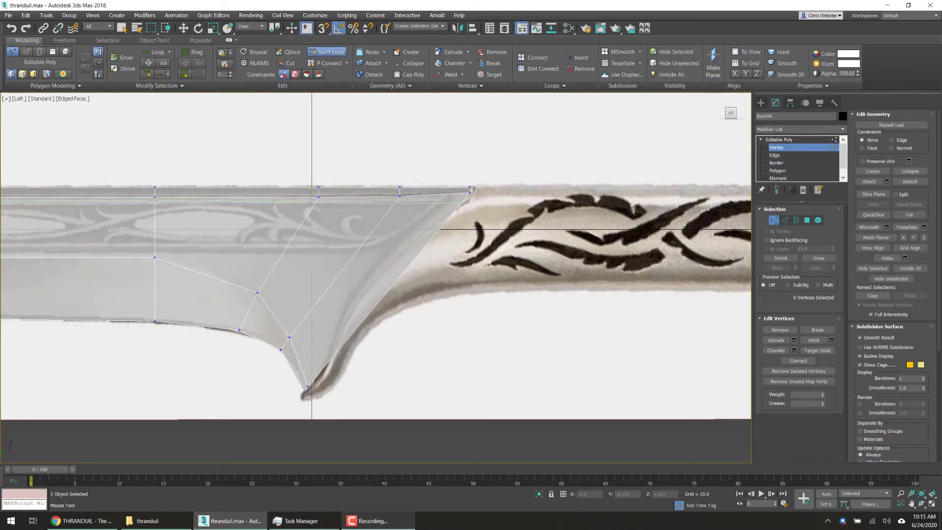
pyautogui.click(155, 199)
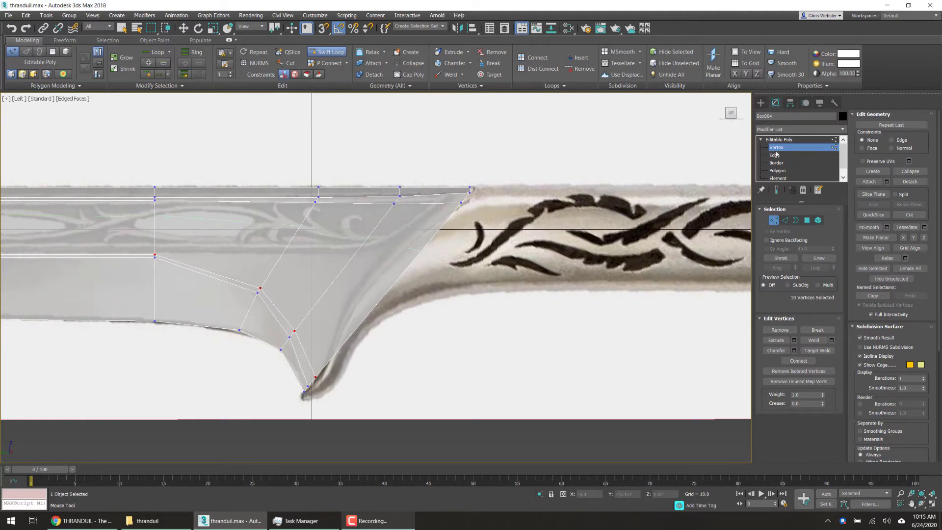
pyautogui.scroll(2, 268, 286)
pyautogui.press('w')
pyautogui.click(301, 196)
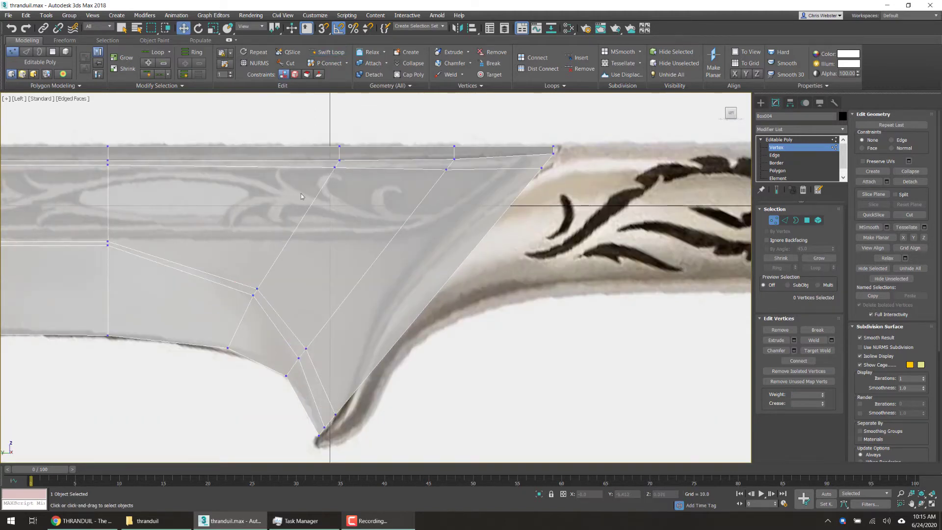
pyautogui.moveTo(249, 336); pyautogui.dragTo(265, 316, button='middle')
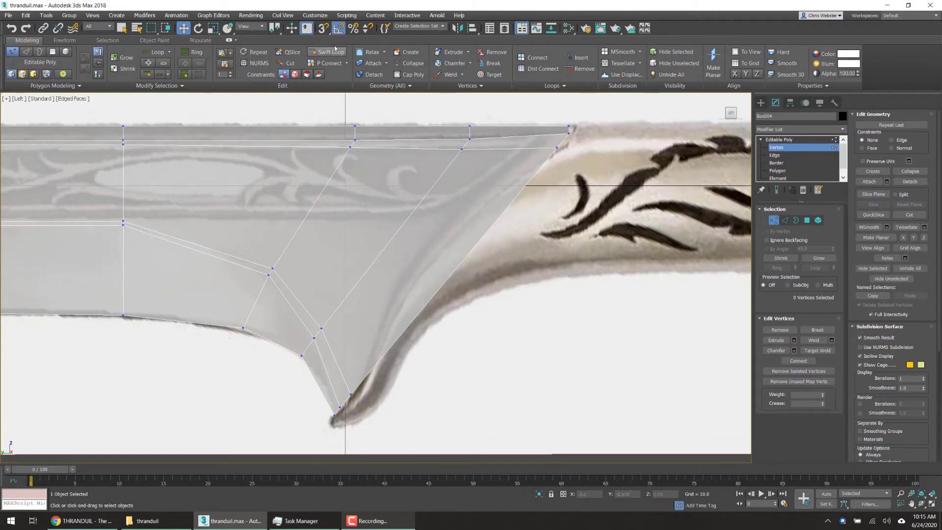
pyautogui.click(229, 40)
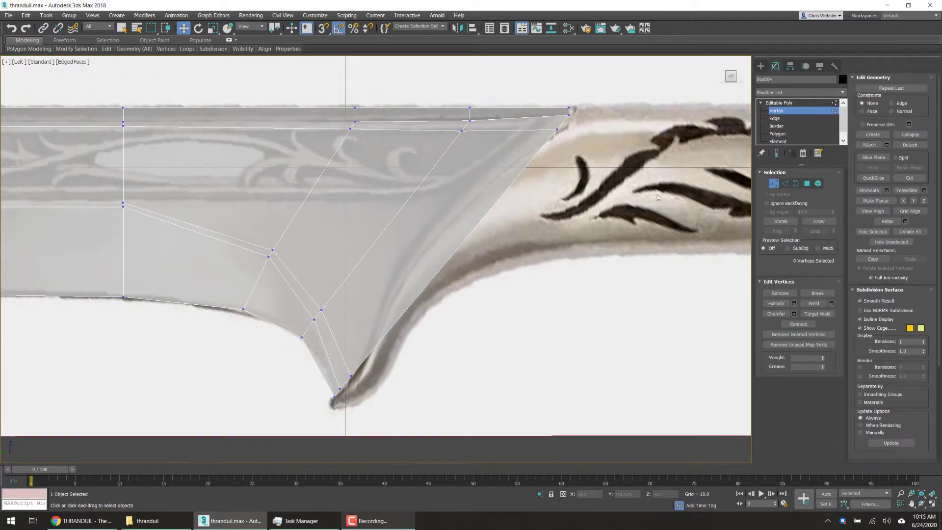
# - Move the end vertices of the two new loops inward onto the curved boundary between blade and handle in the reference
pyautogui.click(786, 114)
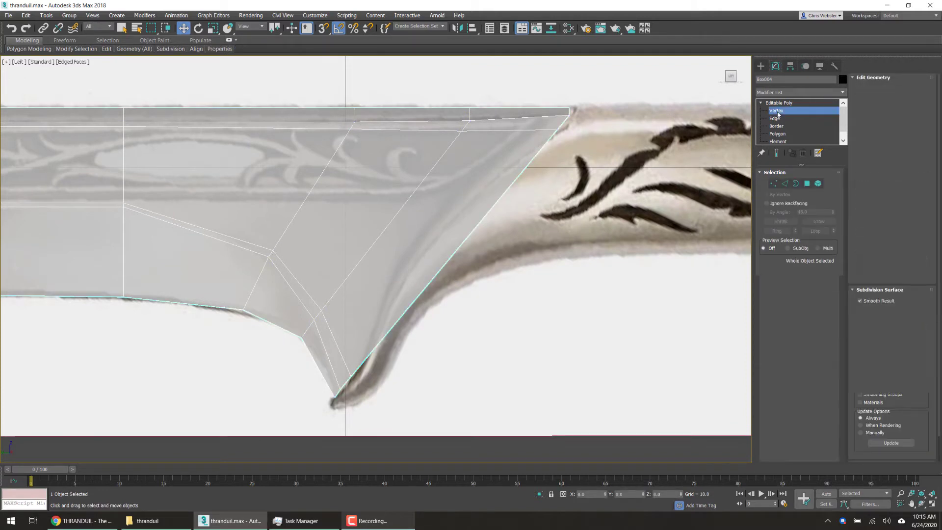
pyautogui.moveTo(525, 128); pyautogui.dragTo(477, 175)
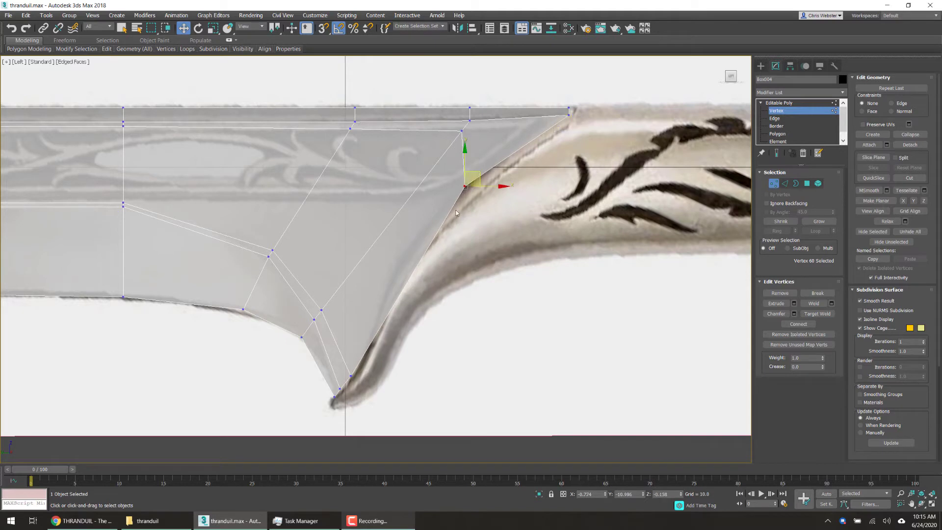
pyautogui.moveTo(374, 391); pyautogui.dragTo(415, 240)
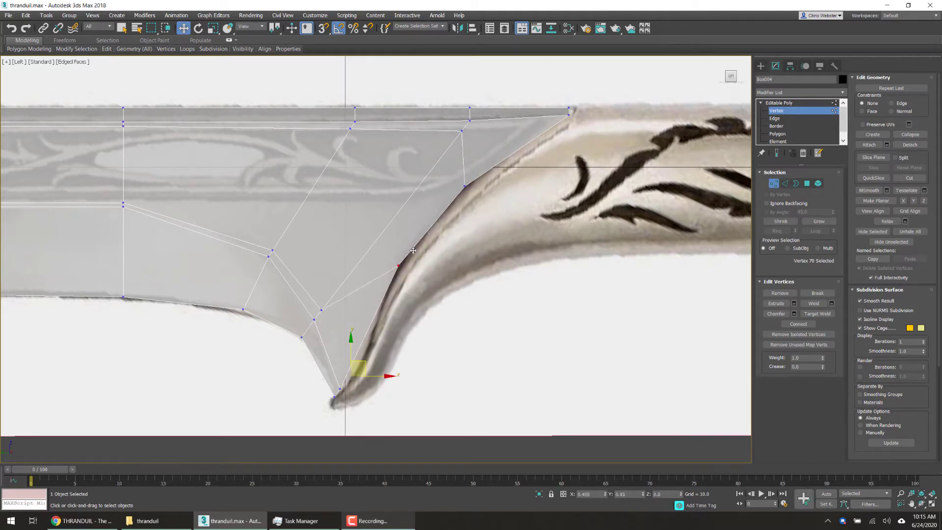
# - Try moving the ridge-end vertex from the guard's lower tip up along the curved edge
pyautogui.click(354, 389)
pyautogui.click(340, 388)
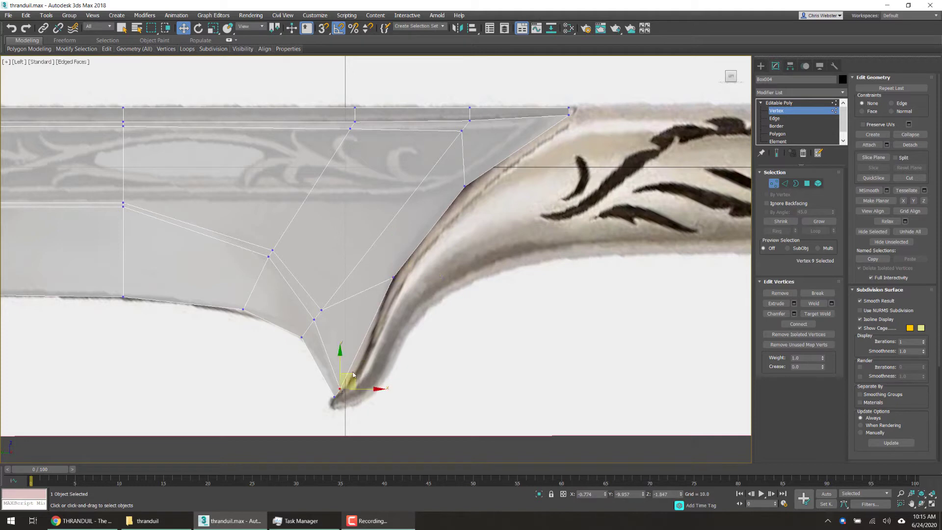
pyautogui.moveTo(362, 367); pyautogui.dragTo(364, 362)
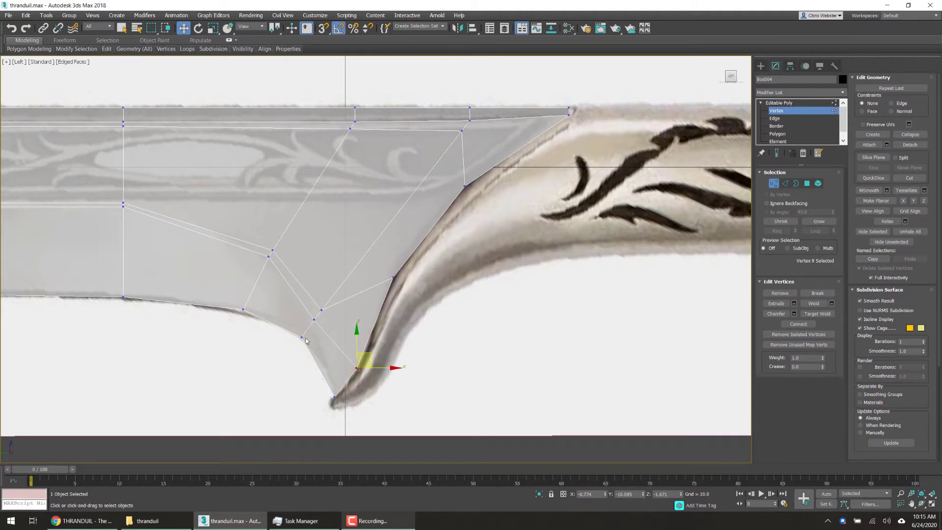
pyautogui.click(272, 345)
pyautogui.moveTo(314, 328); pyautogui.dragTo(316, 325, button='middle')
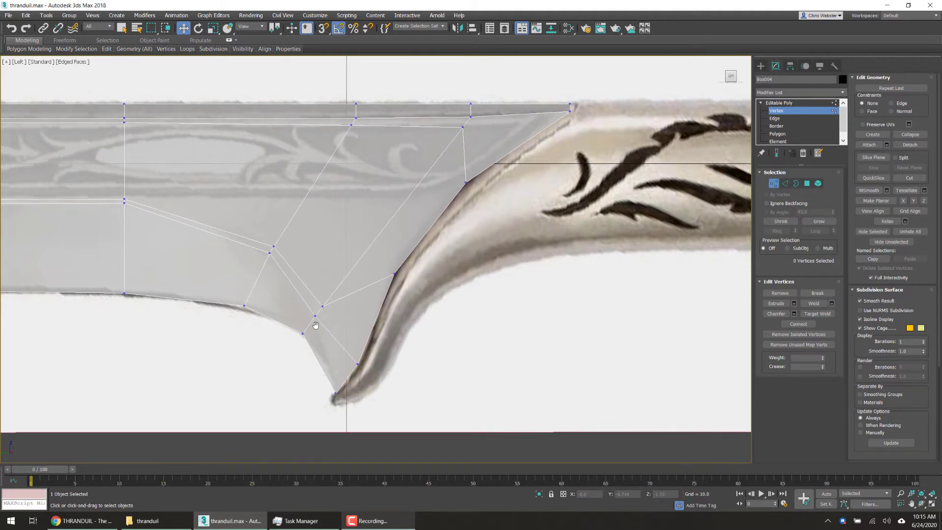
# - Place the ridge-end vertex just above the guard's lower tip and slide the lower loop's end vertex down along the curve
pyautogui.moveTo(357, 364); pyautogui.dragTo(341, 385)
pyautogui.click(395, 273)
pyautogui.moveTo(401, 266); pyautogui.dragTo(385, 315)
pyautogui.click(337, 376)
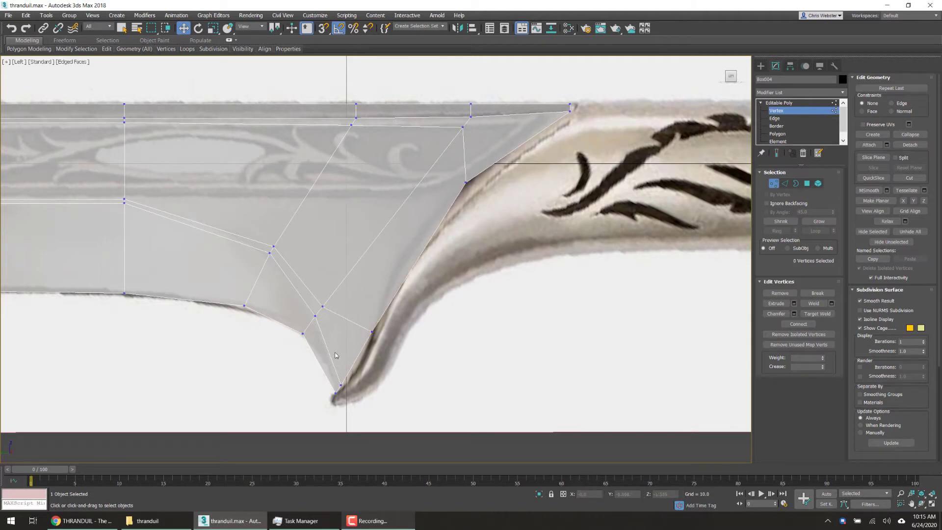
# - Move the upper loop vertex nearest the handle down into the guard, and raise the lower loop vertex above the guard's tip
pyautogui.click(569, 111)
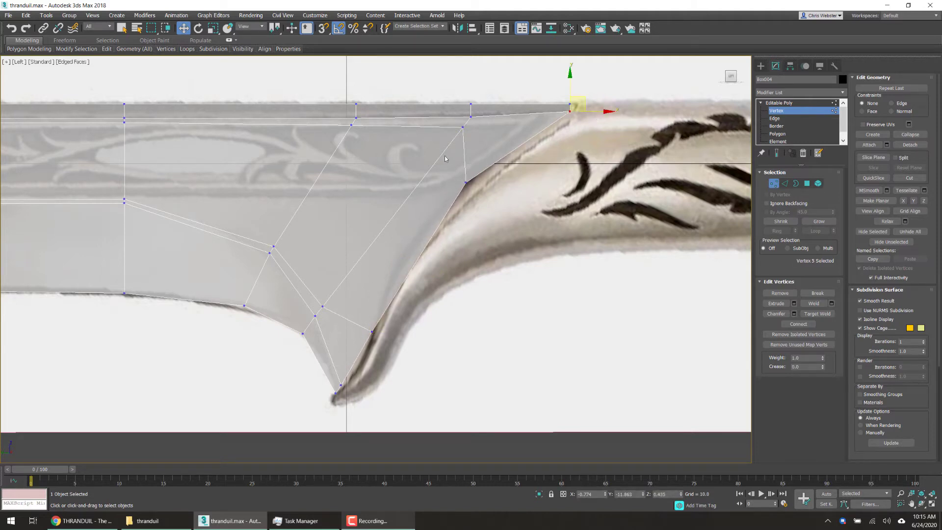
pyautogui.click(463, 127)
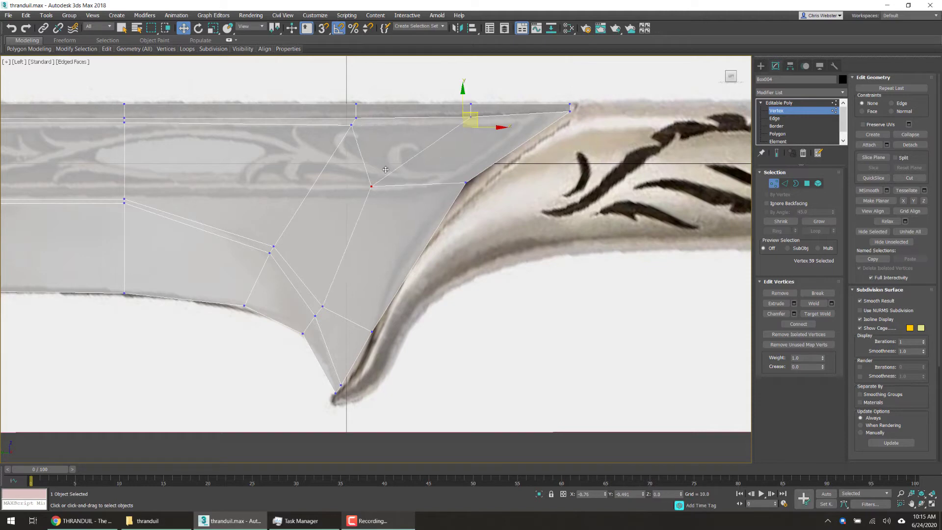
pyautogui.moveTo(472, 112); pyautogui.dragTo(400, 167)
pyautogui.click(326, 306)
pyautogui.click(322, 307)
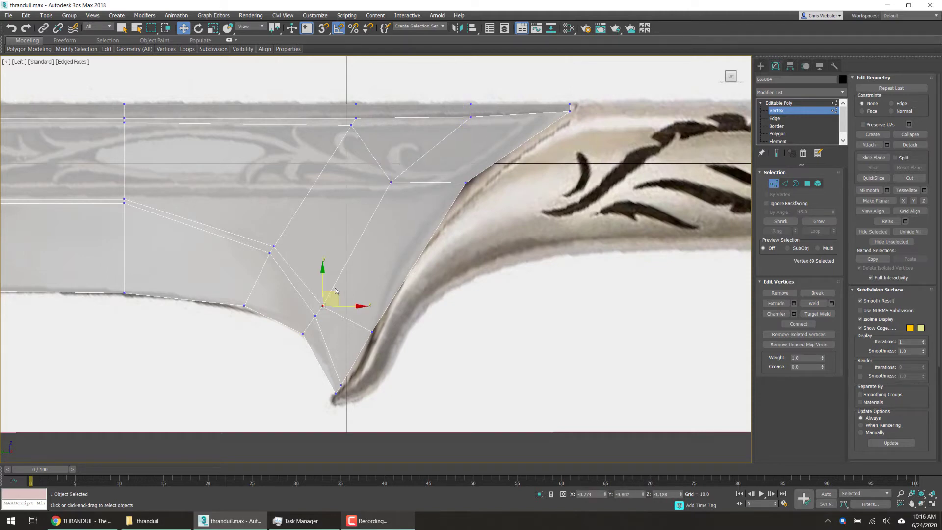
pyautogui.moveTo(333, 297); pyautogui.dragTo(346, 260)
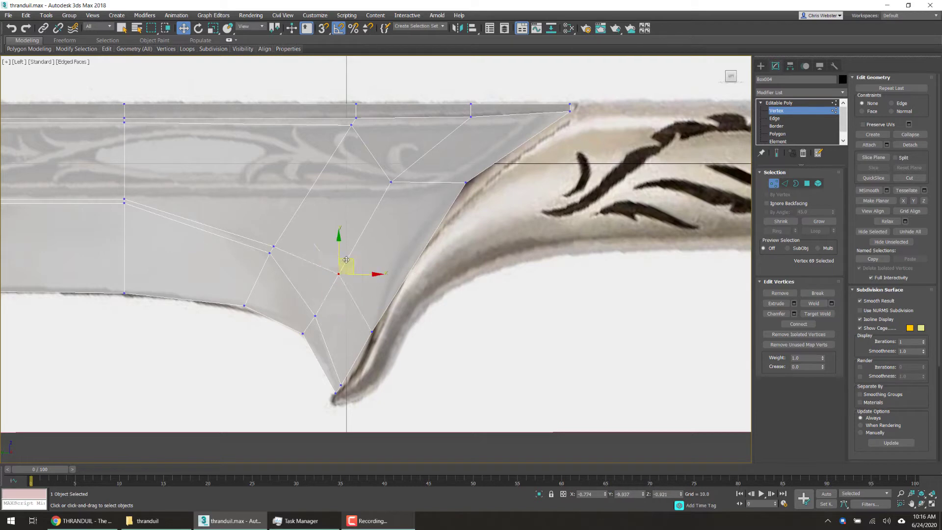
# - Raise the vertex where the lower loop bends into the guard, and move the upper loop's bend vertex down toward the blade
pyautogui.click(273, 248)
pyautogui.moveTo(281, 239); pyautogui.dragTo(278, 222)
pyautogui.click(349, 127)
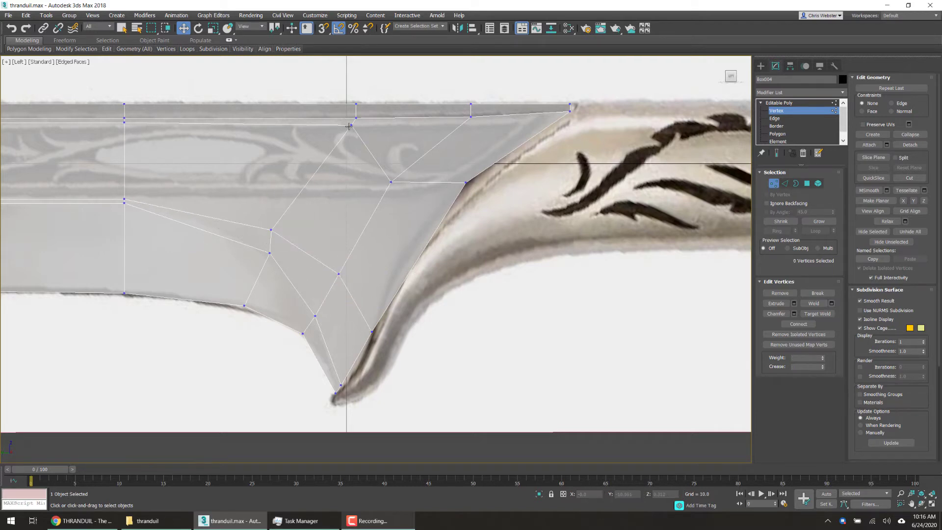
pyautogui.click(349, 125)
pyautogui.moveTo(357, 117); pyautogui.dragTo(330, 151)
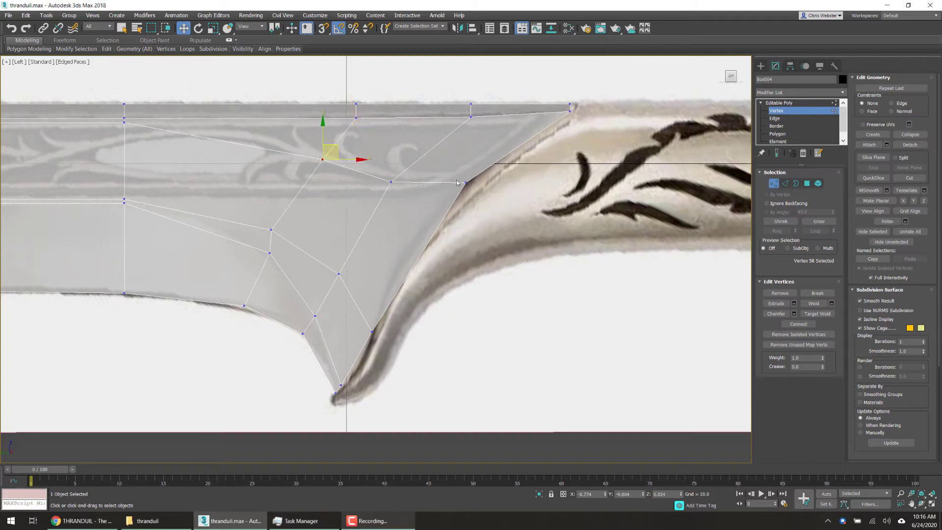
# - Slide the vertex below the upper handle-end corner down the curved boundary, and shift its two bevel-line neighbours slightly toward the blade
pyautogui.click(570, 104)
pyautogui.moveTo(474, 174); pyautogui.dragTo(423, 200, button='middle')
pyautogui.moveTo(530, 124); pyautogui.dragTo(498, 140)
pyautogui.click(419, 144)
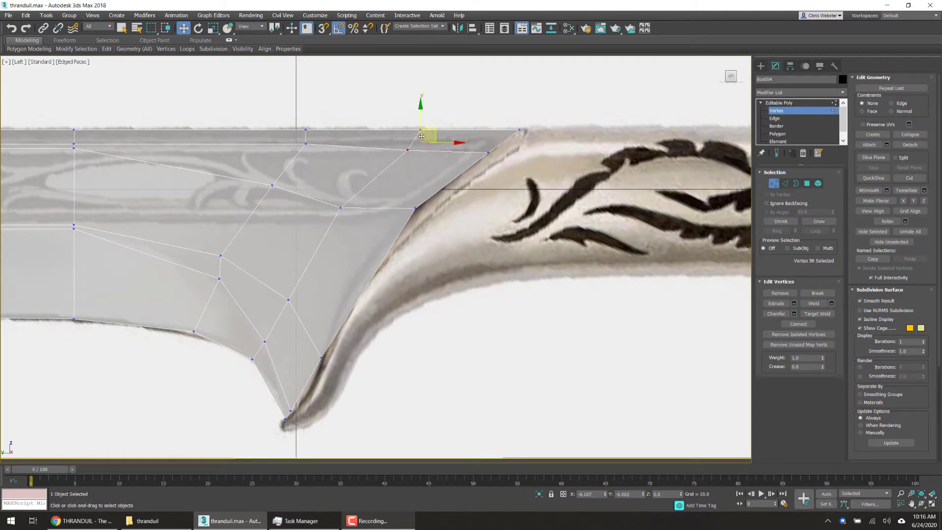
pyautogui.moveTo(420, 143); pyautogui.dragTo(407, 148)
pyautogui.click(305, 130)
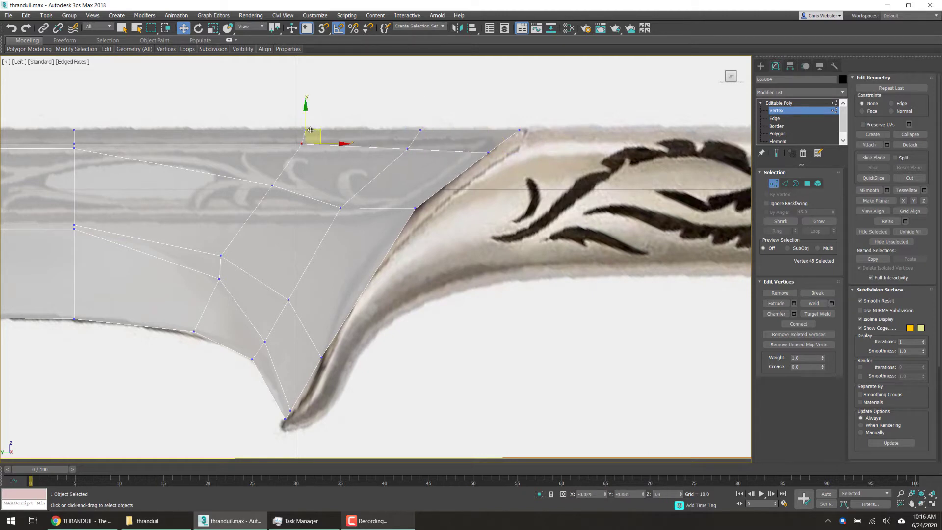
pyautogui.moveTo(315, 116); pyautogui.dragTo(306, 132)
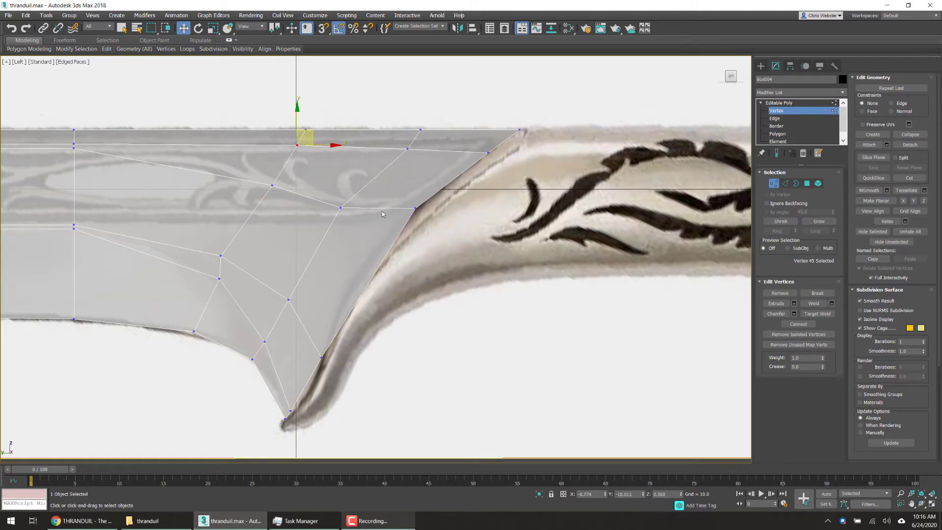
# - Slide the two middle vertices of the curved blade-handle boundary down along the reference curve toward the guard's tip
pyautogui.click(416, 208)
pyautogui.moveTo(420, 203); pyautogui.dragTo(412, 211)
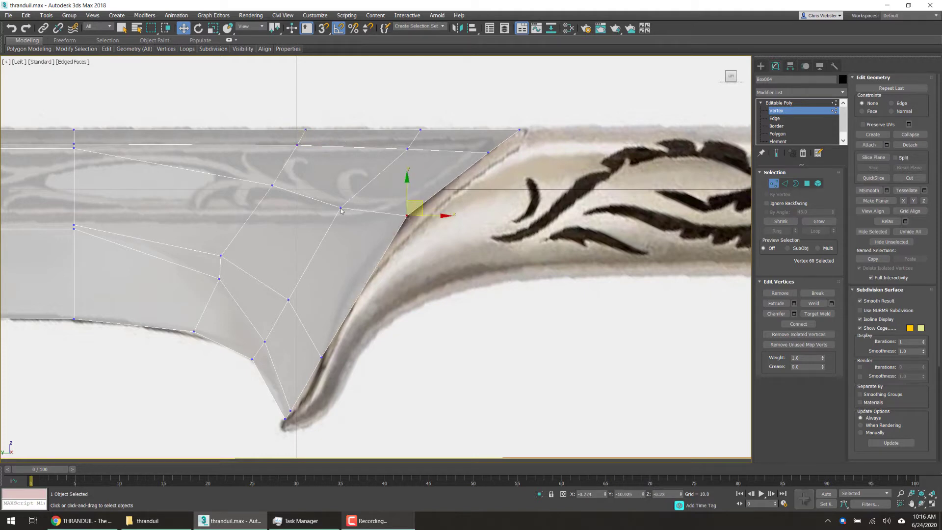
pyautogui.click(297, 386)
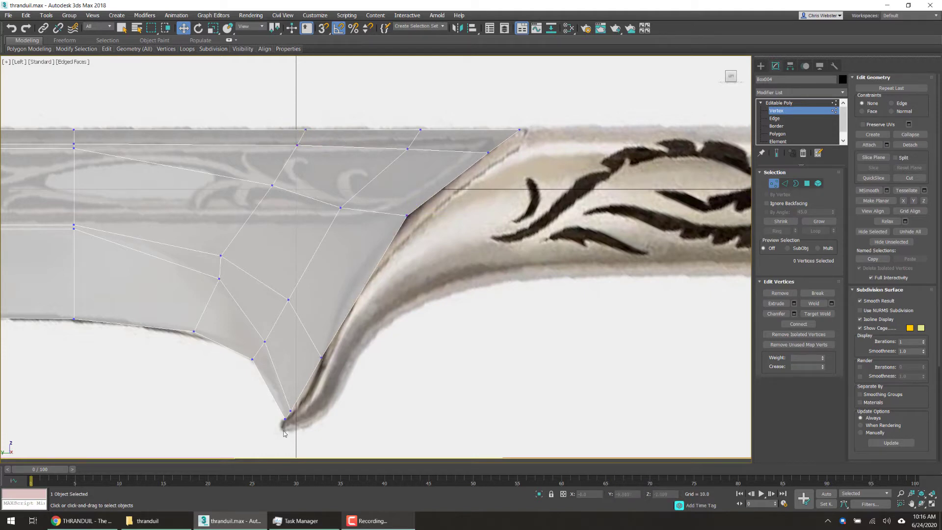
pyautogui.scroll(-5, 283, 434)
pyautogui.scroll(5, 287, 413)
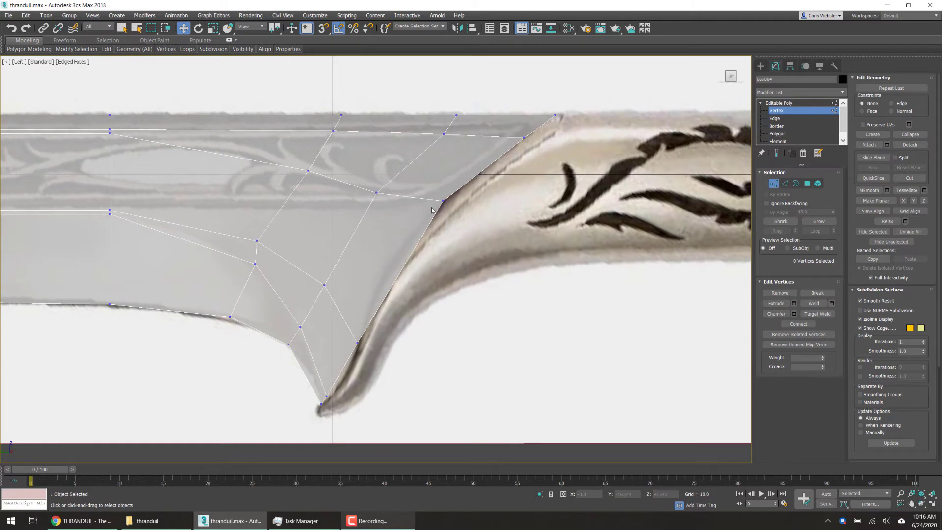
pyautogui.click(443, 201)
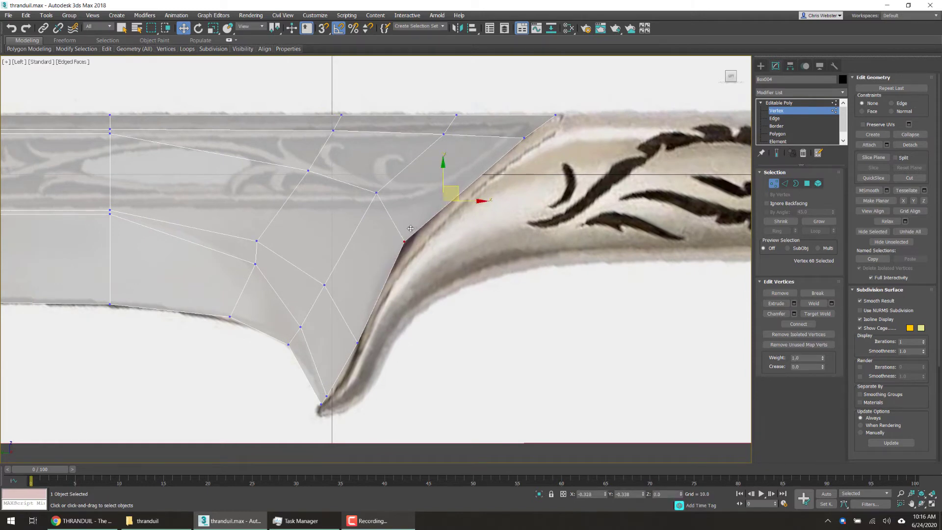
pyautogui.moveTo(452, 185); pyautogui.dragTo(409, 228)
pyautogui.click(354, 347)
pyautogui.click(357, 343)
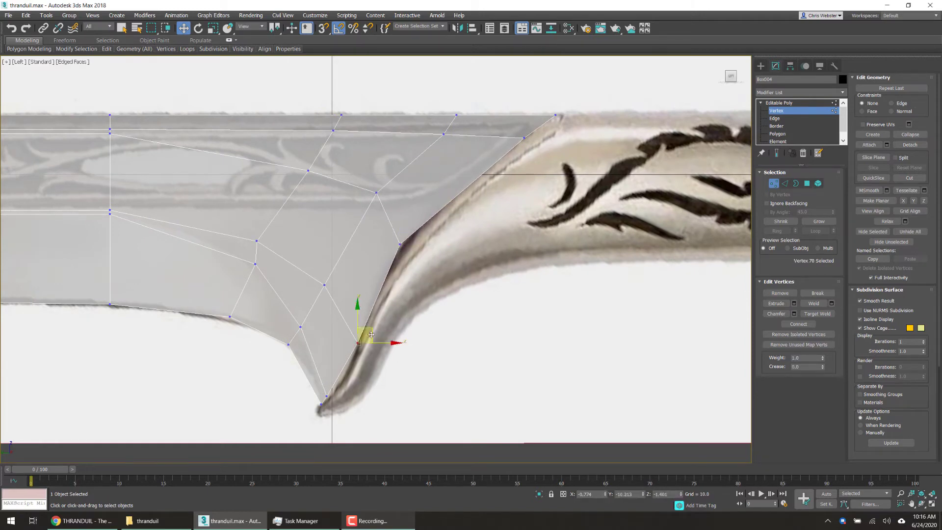
pyautogui.moveTo(368, 327); pyautogui.dragTo(367, 346)
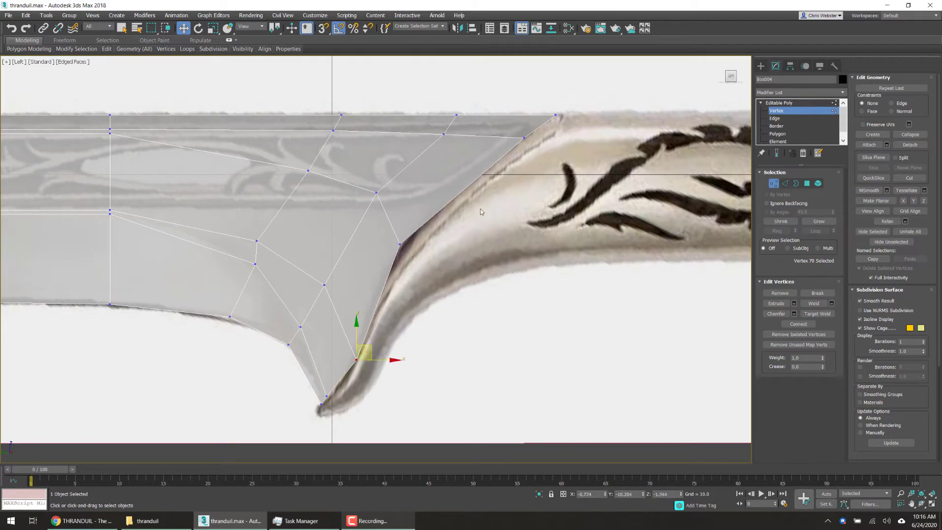
# - Reposition the upper loop's two inner vertices toward the blade, lowering the one nearest the curved boundary
pyautogui.click(375, 193)
pyautogui.moveTo(382, 185); pyautogui.dragTo(365, 193)
pyautogui.click(308, 171)
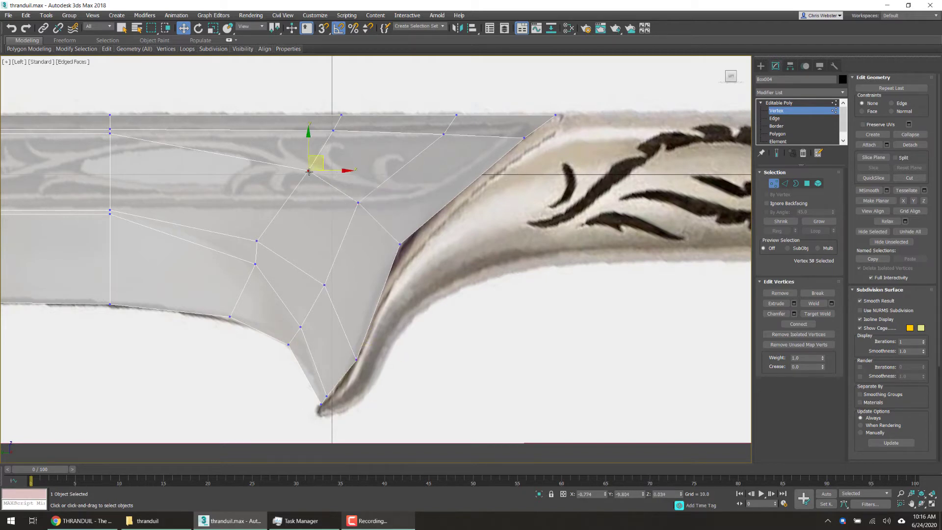
pyautogui.moveTo(319, 155); pyautogui.dragTo(289, 163)
pyautogui.click(358, 202)
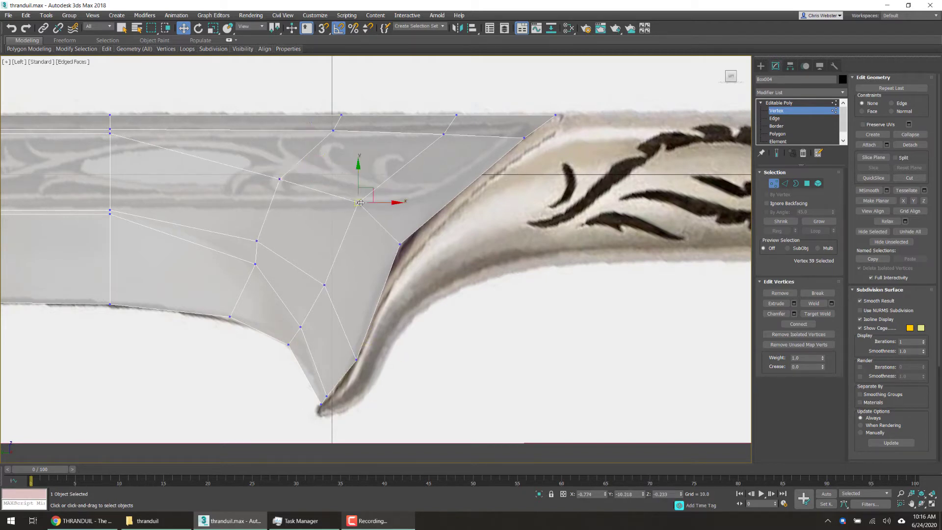
pyautogui.moveTo(369, 194); pyautogui.dragTo(366, 206)
# - Nudge the lower loop's inner guard vertex downward and shift the ridge line's bend vertex up toward the blade
pyautogui.click(324, 286)
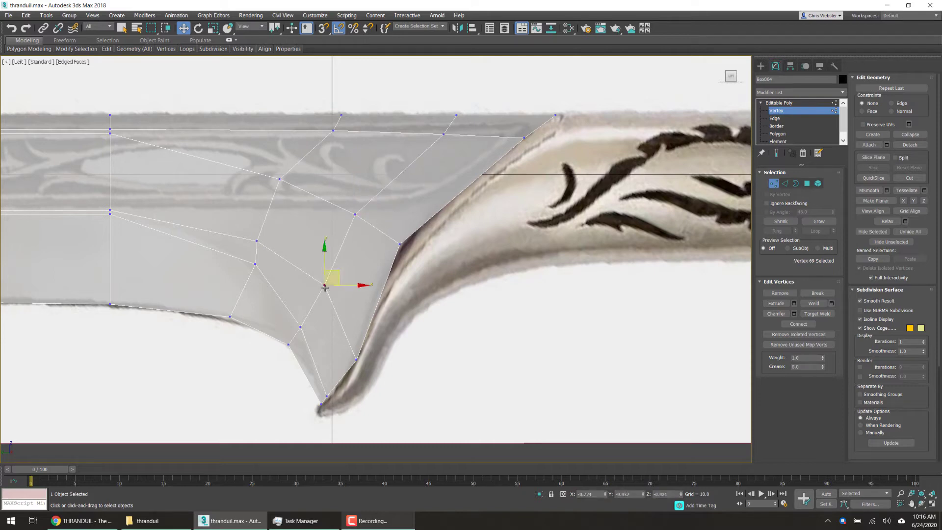
pyautogui.moveTo(335, 270); pyautogui.dragTo(330, 278)
pyautogui.moveTo(284, 227); pyautogui.dragTo(350, 213, button='middle')
pyautogui.click(319, 251)
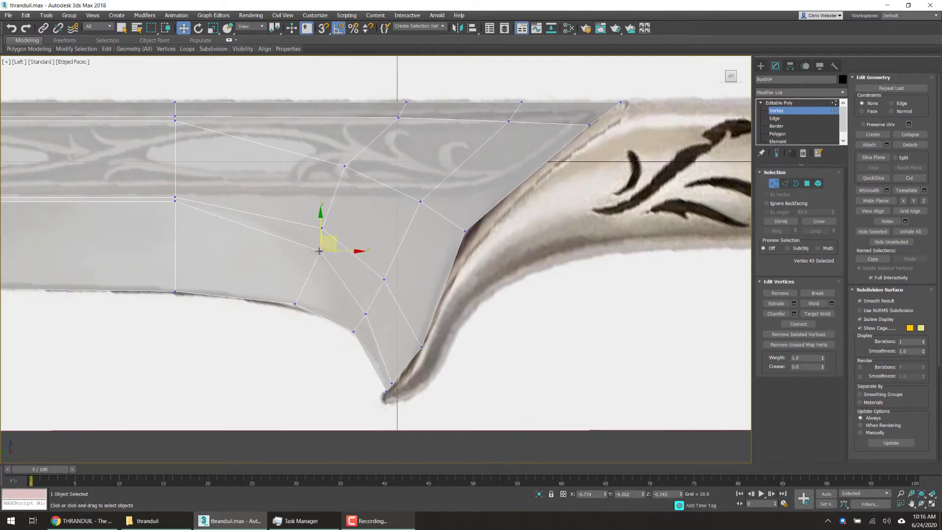
pyautogui.moveTo(327, 236); pyautogui.dragTo(312, 230)
# - Move the ridge-end vertex down along the curved edge, closer to the guard's lower tip
pyautogui.scroll(-2, 235, 238)
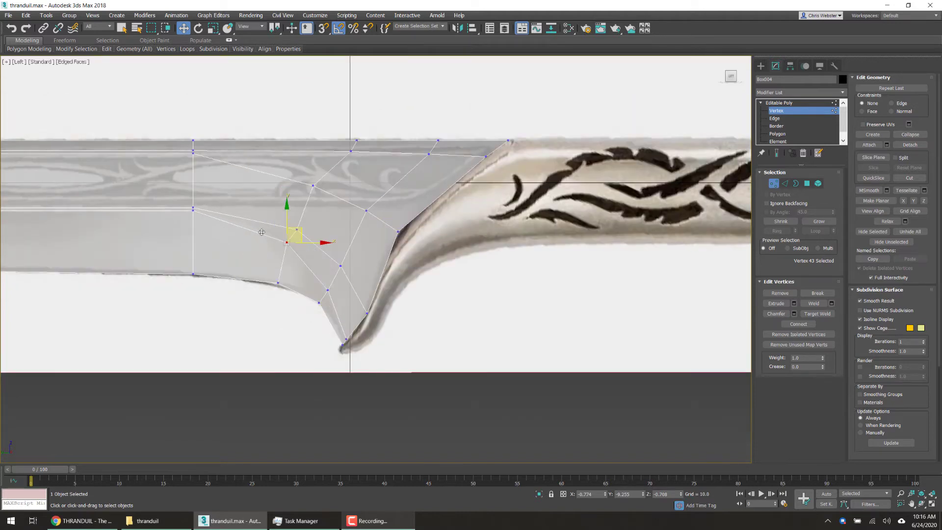
pyautogui.scroll(6, 355, 301)
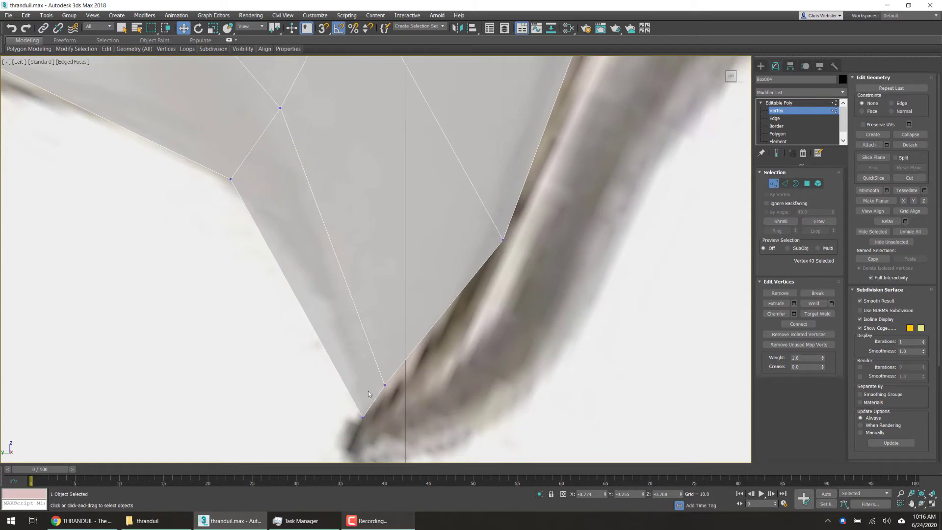
pyautogui.click(384, 385)
pyautogui.moveTo(396, 371); pyautogui.dragTo(391, 390)
pyautogui.scroll(-5, 391, 390)
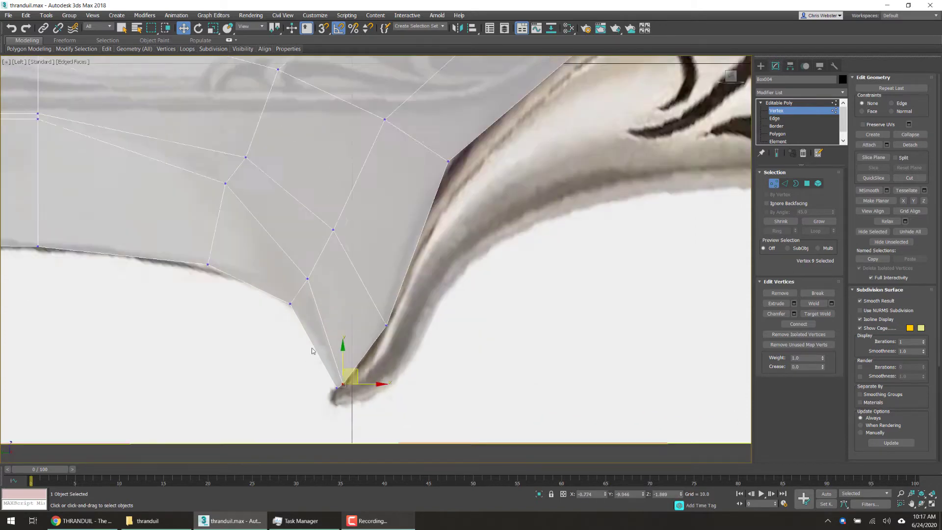
# - Select the six edges along the blade's curved handle-end boundary and extrude them straight outward along the handle as a new strip
pyautogui.click(775, 118)
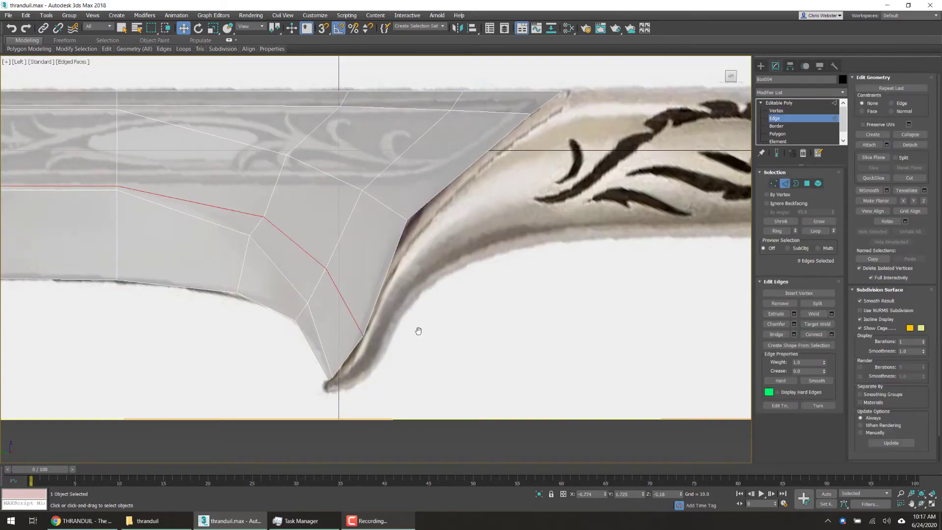
pyautogui.moveTo(418, 330); pyautogui.dragTo(422, 284, button='middle')
pyautogui.press('p')
pyautogui.scroll(-3, 406, 284)
pyautogui.keyDown('alt'); pyautogui.moveTo(312, 274); pyautogui.dragTo(250, 395, button='middle'); pyautogui.keyUp('alt')
pyautogui.scroll(2, 252, 394)
pyautogui.click(266, 385)
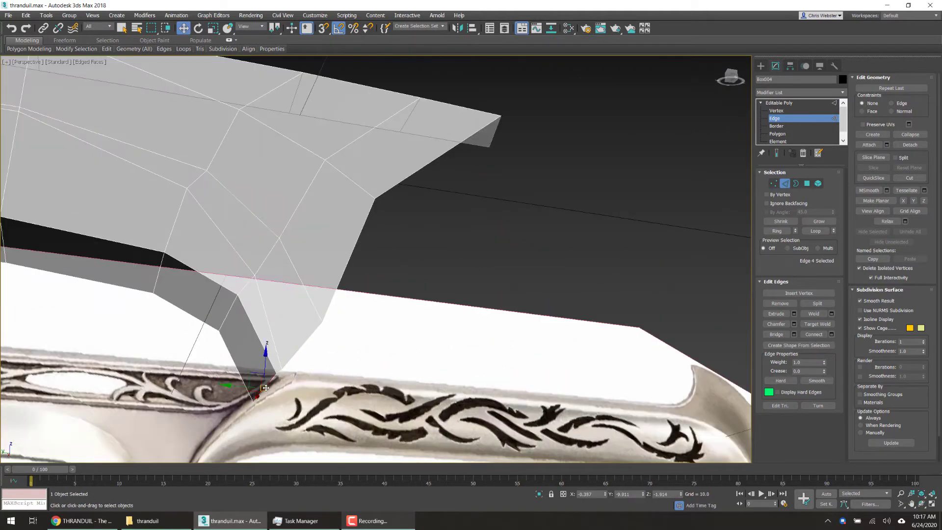
pyautogui.scroll(4, 269, 380)
pyautogui.scroll(-1, 294, 367)
pyautogui.keyDown('ctrl'); pyautogui.click(337, 305); pyautogui.keyUp('ctrl')
pyautogui.keyDown('ctrl'); pyautogui.click(359, 281); pyautogui.keyUp('ctrl')
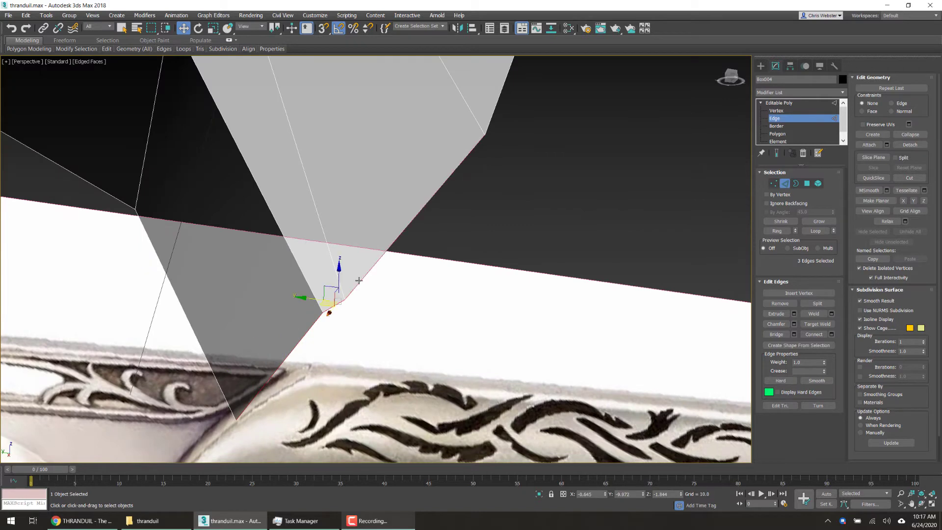
pyautogui.scroll(-3, 350, 295)
pyautogui.keyDown('alt'); pyautogui.moveTo(353, 253); pyautogui.dragTo(294, 270, button='middle'); pyautogui.keyUp('alt')
pyautogui.keyDown('ctrl'); pyautogui.click(379, 233); pyautogui.keyUp('ctrl')
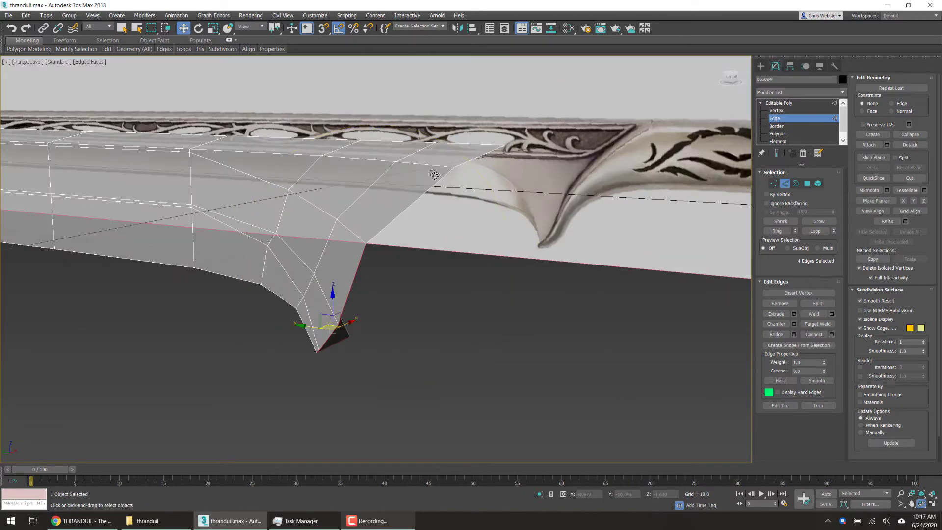
pyautogui.keyDown('ctrl'); pyautogui.click(441, 181); pyautogui.keyUp('ctrl')
pyautogui.keyDown('ctrl'); pyautogui.click(484, 153); pyautogui.keyUp('ctrl')
pyautogui.keyDown('alt'); pyautogui.moveTo(409, 223); pyautogui.dragTo(356, 239, button='middle'); pyautogui.keyUp('alt')
pyautogui.scroll(-3, 382, 235)
pyautogui.moveTo(355, 243); pyautogui.dragTo(405, 244)
# - In the Left view, move the extruded strip's three lowest vertices back to the guard's pointed tip
pyautogui.press('f')
pyautogui.press('l')
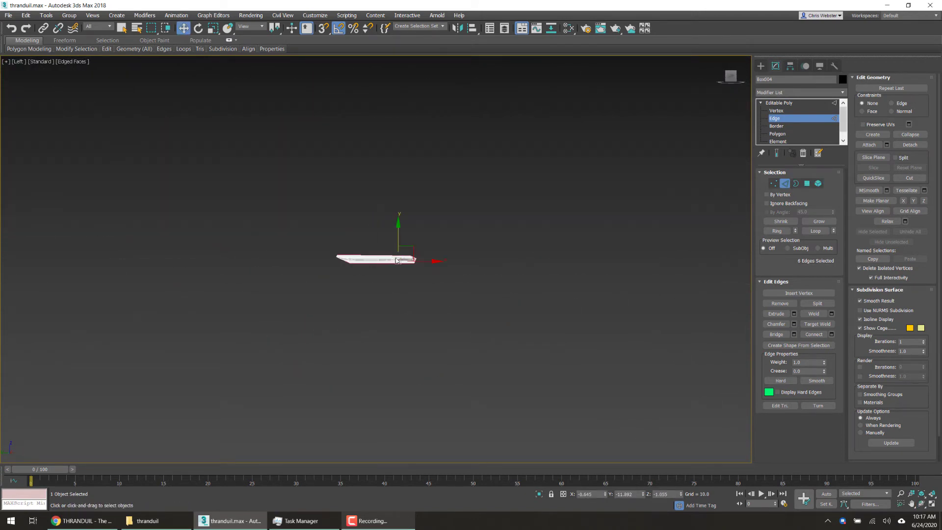
pyautogui.scroll(10, 383, 282)
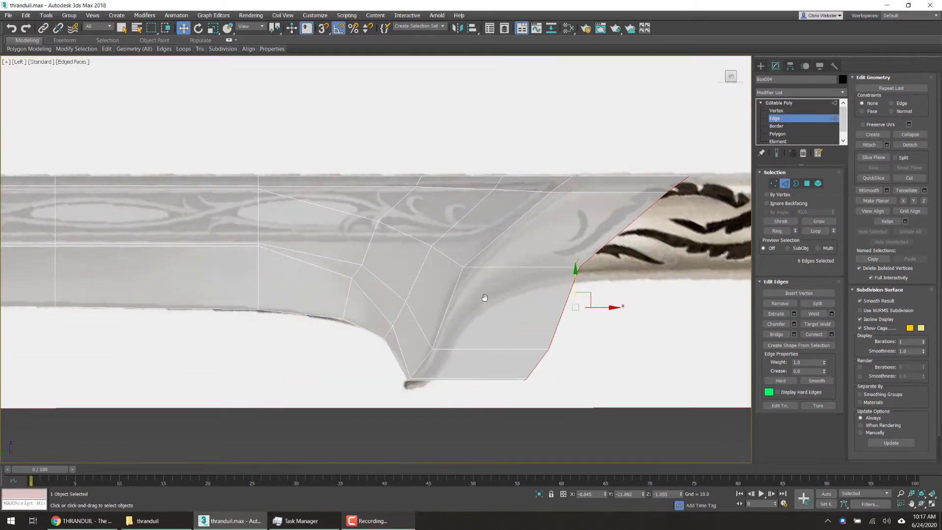
pyautogui.moveTo(484, 298); pyautogui.dragTo(484, 255, button='middle')
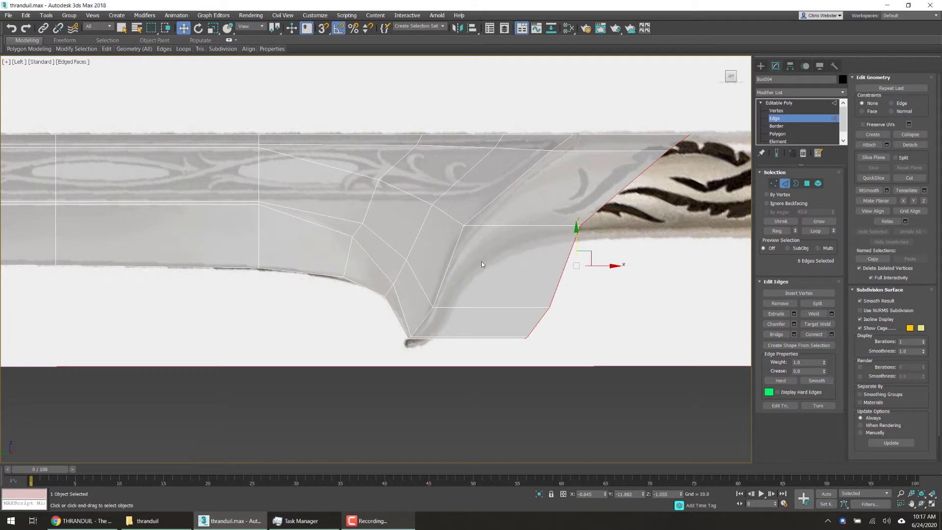
pyautogui.moveTo(482, 264); pyautogui.dragTo(419, 296, button='middle')
pyautogui.click(776, 110)
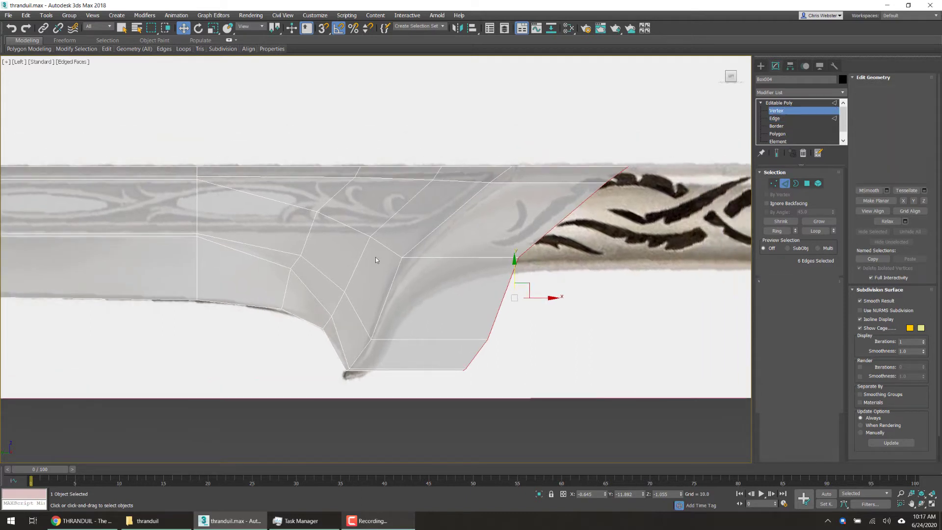
pyautogui.click(402, 256)
pyautogui.click(484, 253)
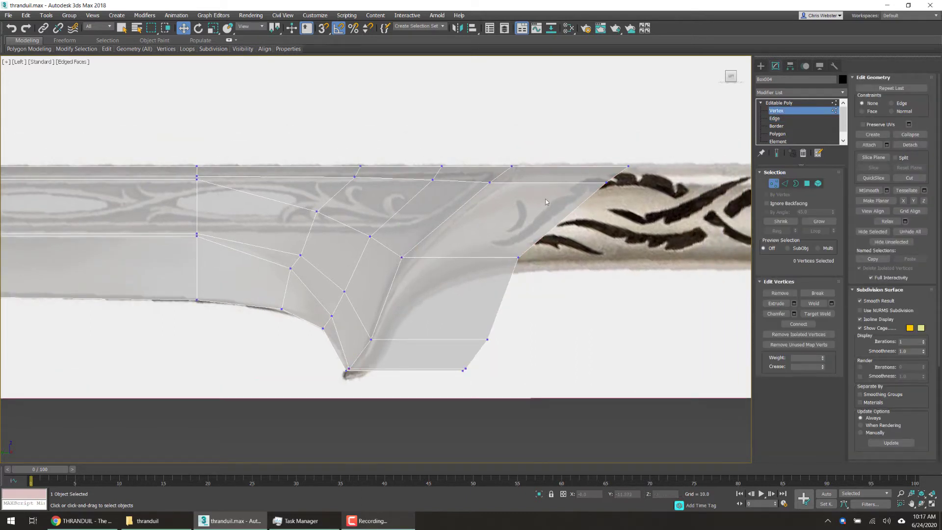
pyautogui.moveTo(548, 202); pyautogui.dragTo(512, 217, button='middle')
pyautogui.click(562, 197)
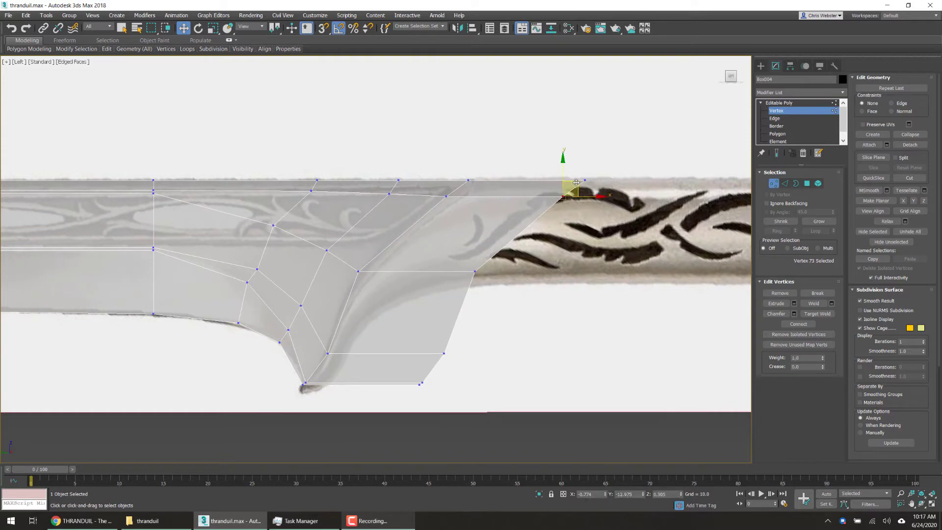
pyautogui.click(292, 267)
pyautogui.moveTo(275, 262); pyautogui.dragTo(322, 261, button='middle')
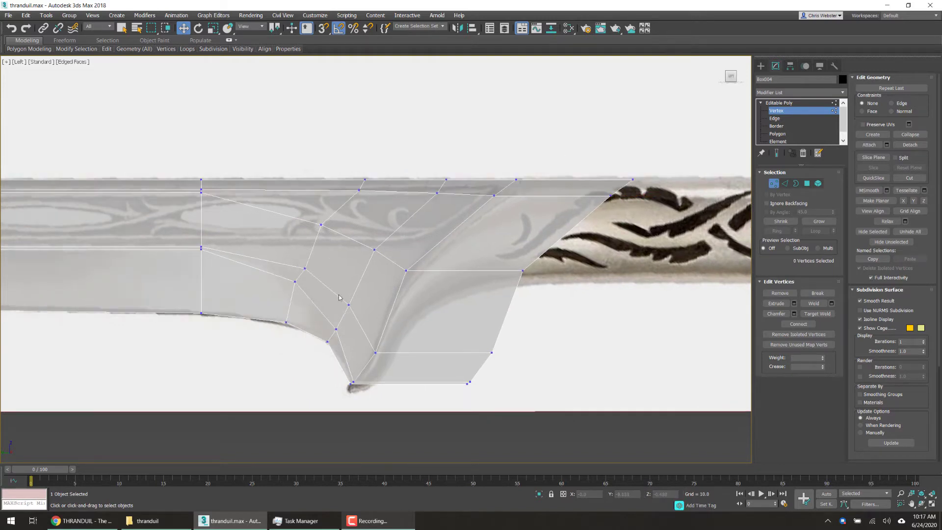
pyautogui.moveTo(401, 288); pyautogui.dragTo(415, 234, button='middle')
pyautogui.scroll(3, 440, 357)
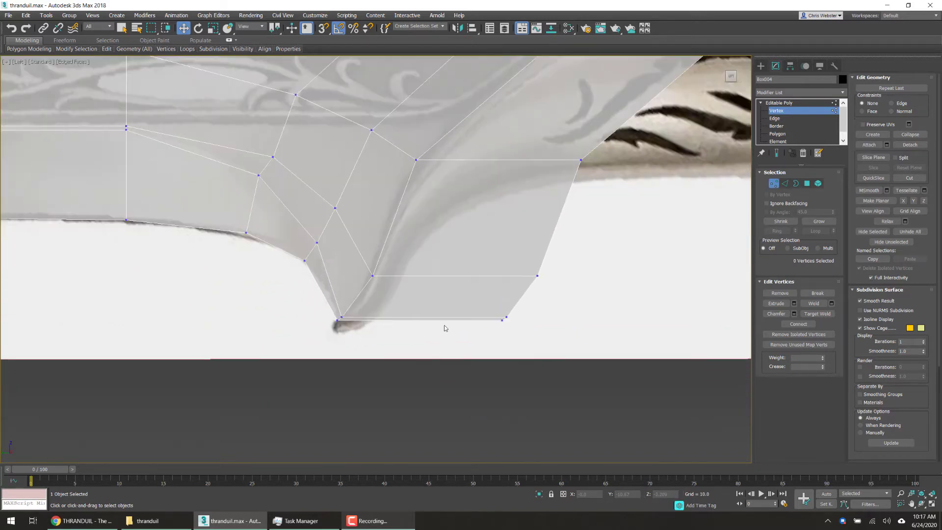
pyautogui.moveTo(545, 336); pyautogui.dragTo(545, 335)
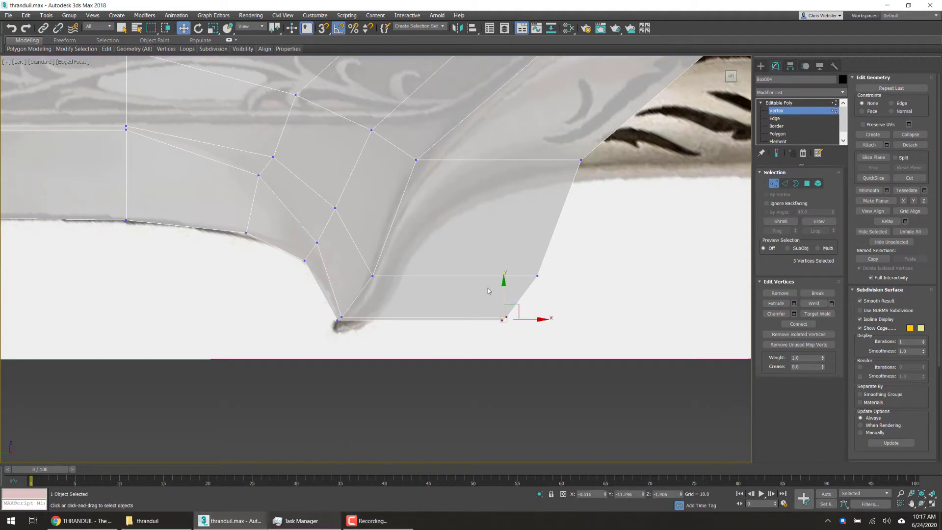
pyautogui.moveTo(513, 307); pyautogui.dragTo(351, 322)
# - Move the strip's next two vertices up from the tip back toward the blade, along the guard's curved reference outline
pyautogui.moveTo(491, 257); pyautogui.dragTo(568, 306)
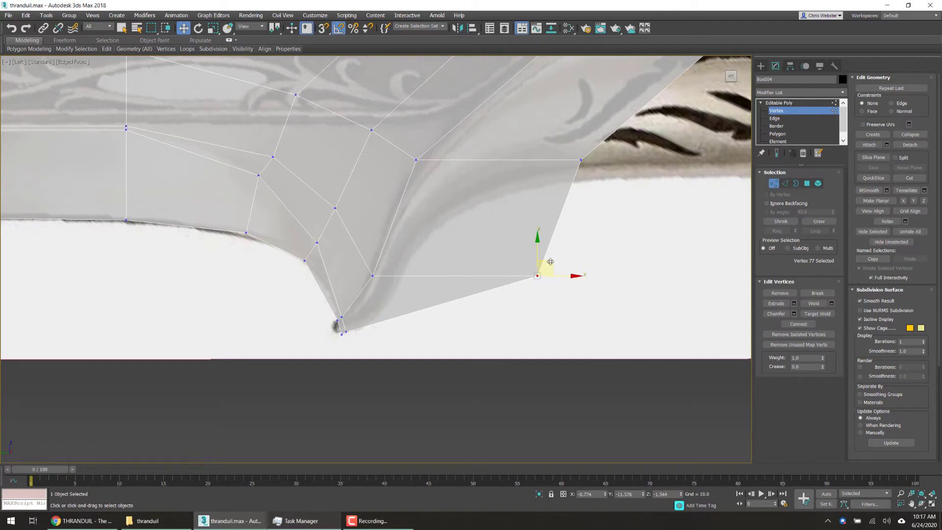
pyautogui.moveTo(549, 262); pyautogui.dragTo(389, 283)
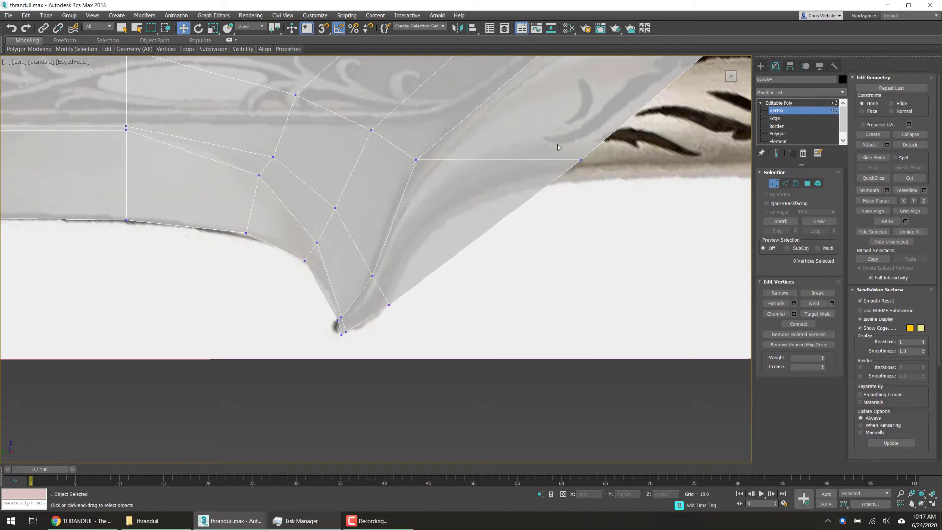
pyautogui.click(581, 160)
pyautogui.moveTo(534, 157); pyautogui.dragTo(439, 205)
# - Move the strip's two upper vertices back toward the blade, just beyond the guard's upper end vertices
pyautogui.scroll(-3, 439, 205)
pyautogui.moveTo(501, 167); pyautogui.dragTo(465, 191, button='middle')
pyautogui.click(465, 193)
pyautogui.scroll(3, 465, 191)
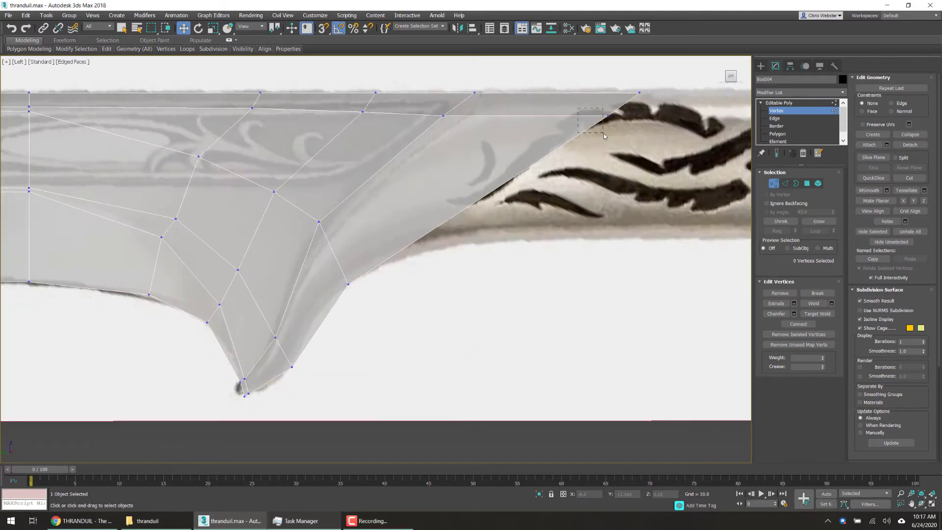
pyautogui.moveTo(611, 131); pyautogui.dragTo(638, 138)
pyautogui.click(653, 93)
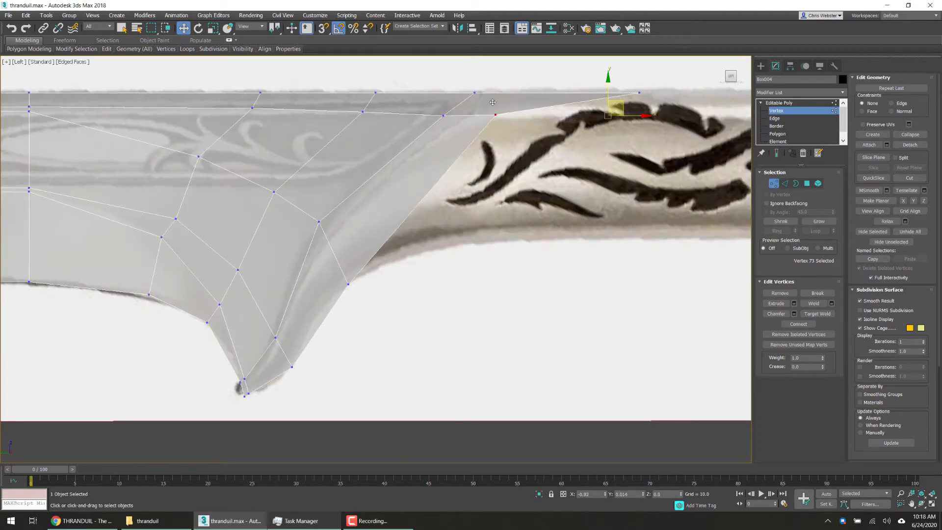
pyautogui.moveTo(619, 102); pyautogui.dragTo(521, 102)
pyautogui.click(588, 74)
pyautogui.moveTo(631, 100); pyautogui.dragTo(527, 80)
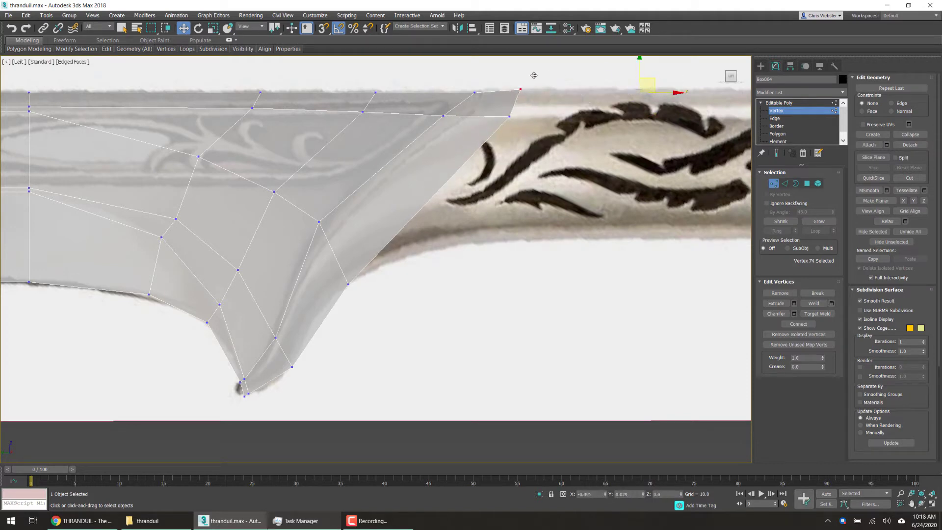
pyautogui.scroll(-3, 338, 316)
pyautogui.scroll(3, 322, 264)
# - Move the strip's middle boundary vertex up toward the handle, near its lower outline
pyautogui.click(361, 219)
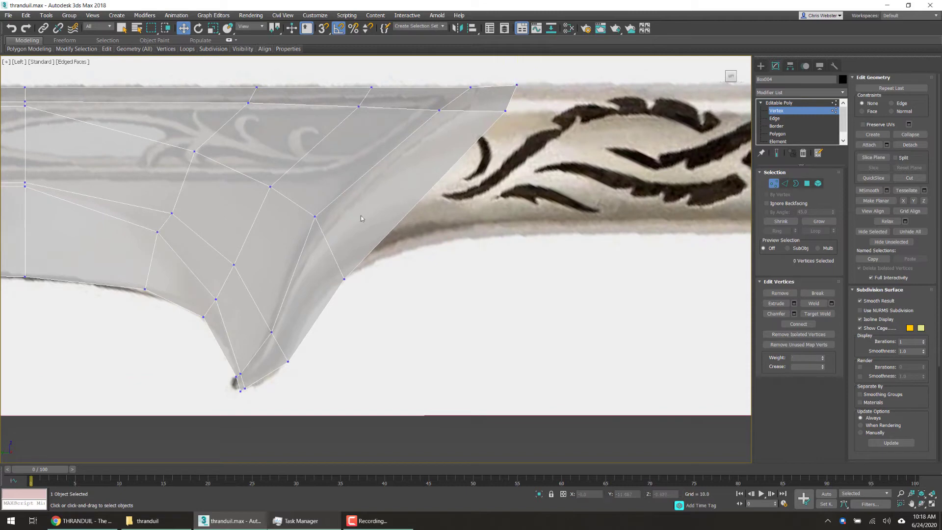
pyautogui.scroll(-2, 350, 268)
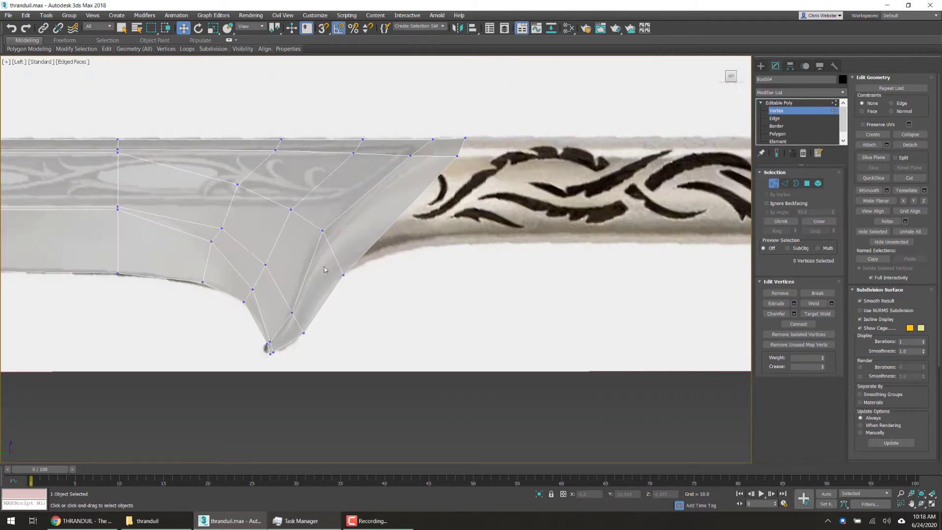
pyautogui.click(345, 273)
pyautogui.moveTo(354, 260); pyautogui.dragTo(370, 234)
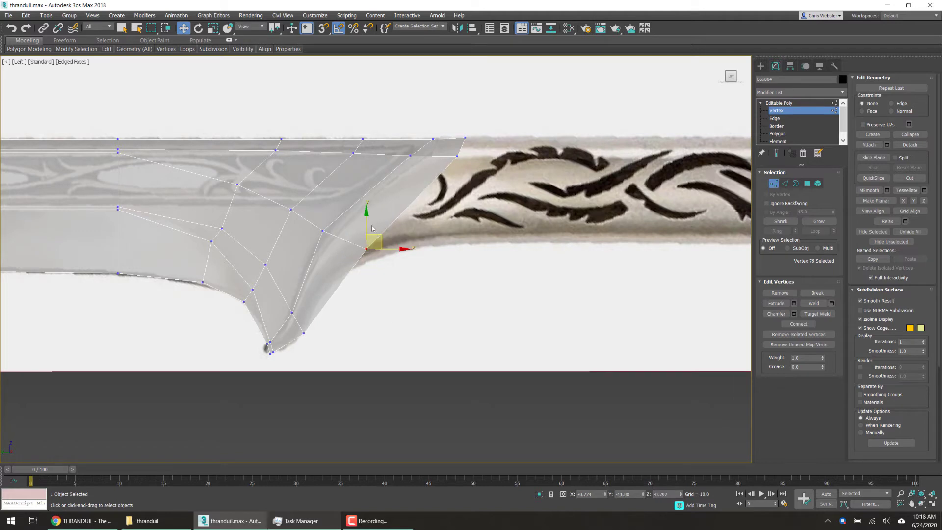
# - Unhide all objects to show the handle mesh over the reference
pyautogui.scroll(3, 368, 287)
pyautogui.rightClick(368, 287)
pyautogui.click(403, 236)
pyautogui.scroll(-3, 401, 243)
pyautogui.scroll(2, 386, 224)
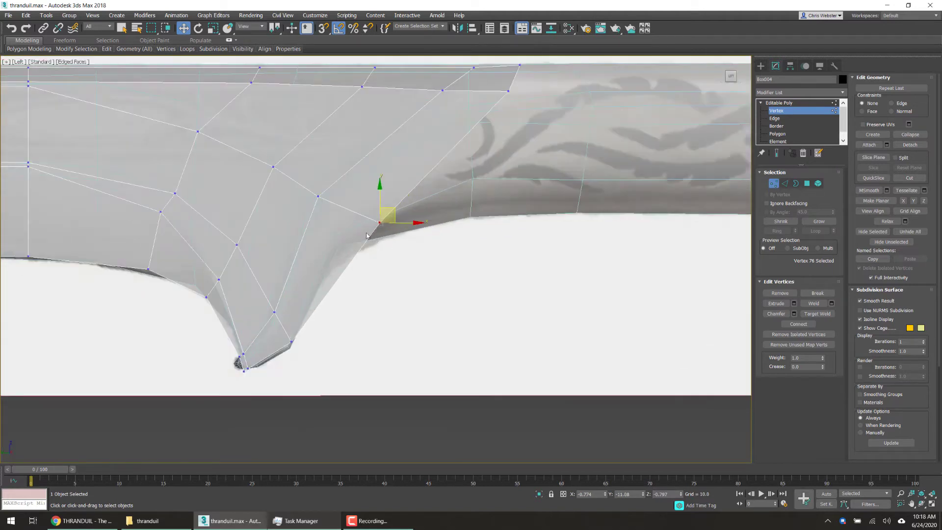
# - Move the strip's middle boundary vertex down toward the blade, into the curve between guard and handle
pyautogui.moveTo(399, 184); pyautogui.dragTo(385, 234, button='middle')
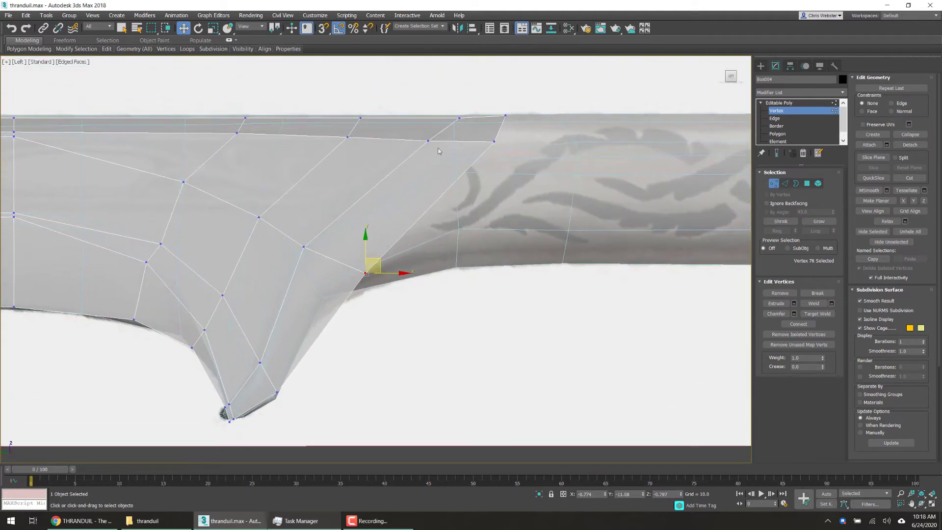
pyautogui.click(411, 132)
pyautogui.moveTo(415, 142); pyautogui.dragTo(407, 160, button='middle')
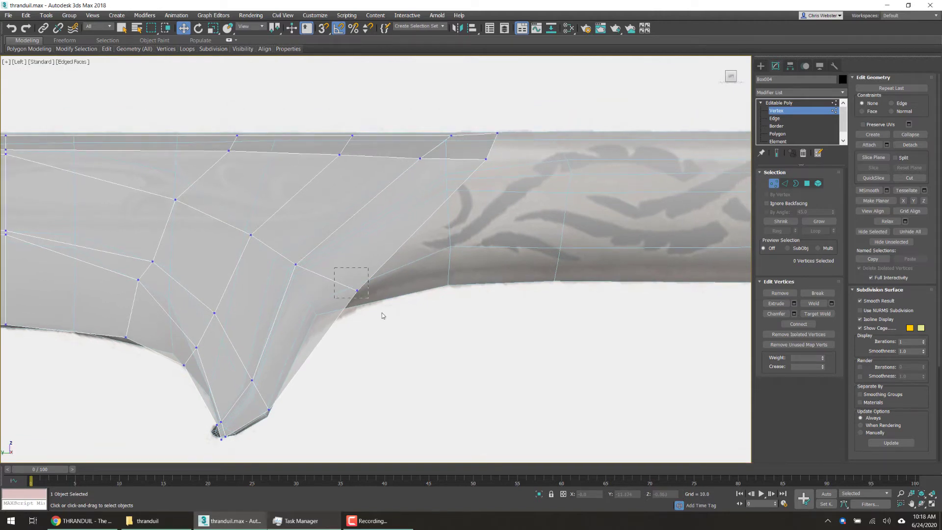
pyautogui.moveTo(383, 316); pyautogui.dragTo(317, 313)
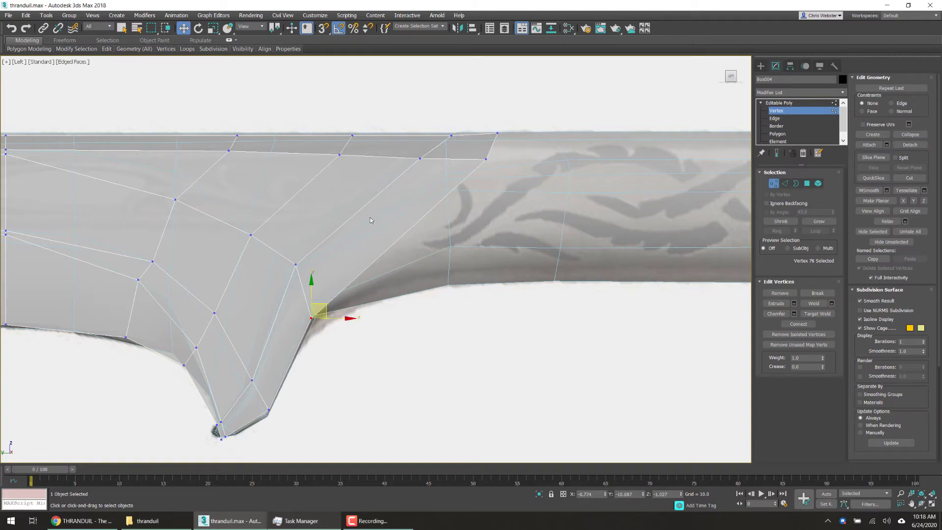
# - Shift the upper inner guard vertex toward the handle and nudge the bend vertex below it toward the blade
pyautogui.moveTo(370, 221); pyautogui.dragTo(347, 247, button='middle')
pyautogui.click(361, 191)
pyautogui.moveTo(411, 205); pyautogui.dragTo(426, 177)
pyautogui.moveTo(261, 279)
pyautogui.mouseDown()
pyautogui.moveTo(296, 300)
pyautogui.moveTo(272, 275)
pyautogui.mouseUp()
# - Delete the small polygon at the upper end of the extruded strip
pyautogui.click(473, 185)
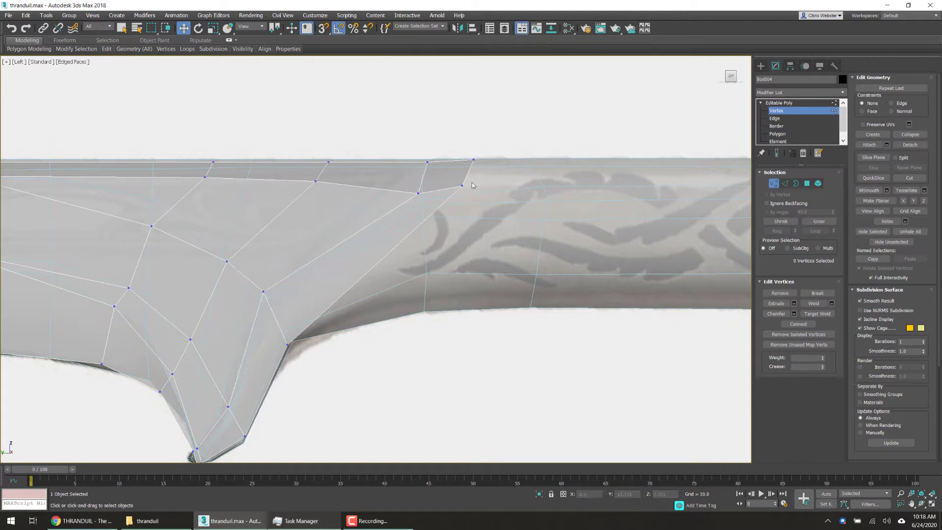
pyautogui.click(793, 135)
pyautogui.click(416, 216)
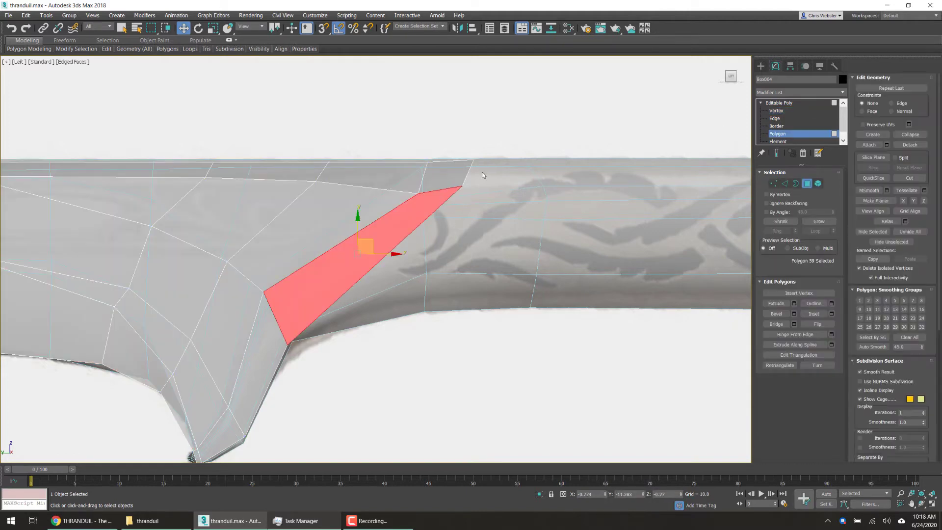
pyautogui.moveTo(448, 185); pyautogui.dragTo(448, 183)
pyautogui.click(470, 190)
# - Move the strip's free upper vertex down onto the first cross-section of the handle mesh
pyautogui.press('1')
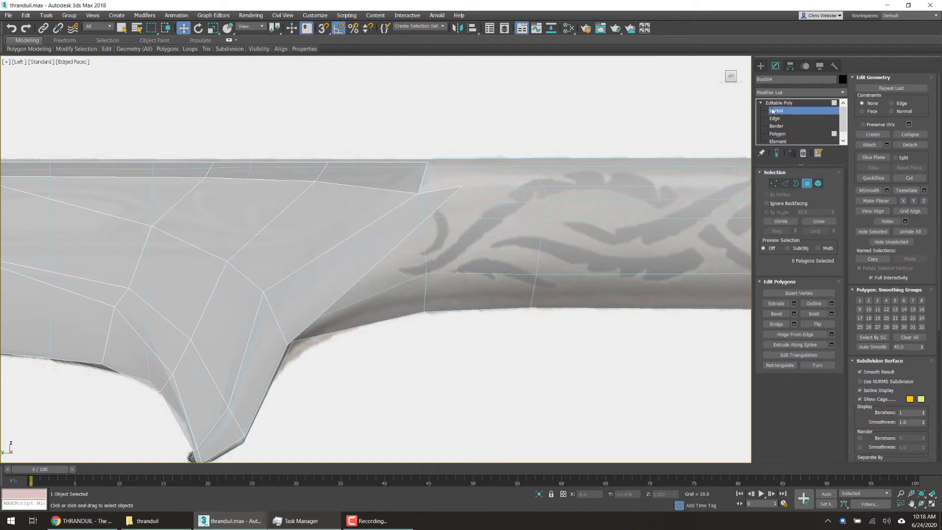
pyautogui.click(462, 186)
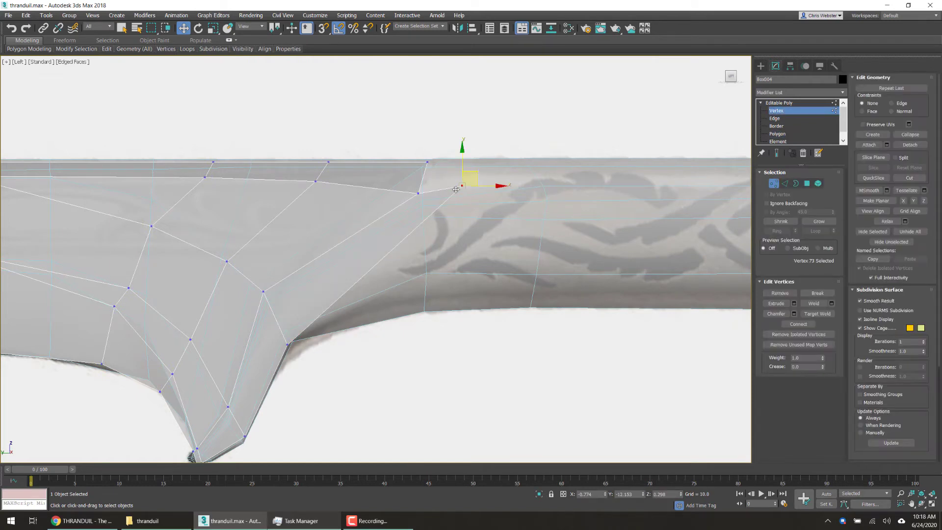
pyautogui.moveTo(455, 189); pyautogui.dragTo(440, 262)
# - Nudge the vertex in the guard's lower curve upward and shift the upper inner vertex onto the handle's first cross-section
pyautogui.click(289, 341)
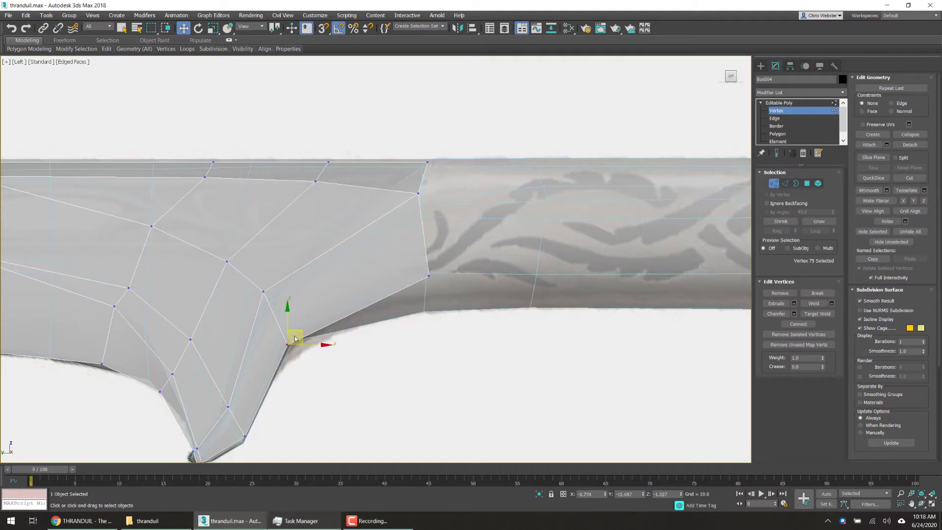
pyautogui.moveTo(295, 338); pyautogui.dragTo(297, 329)
pyautogui.moveTo(282, 385); pyautogui.dragTo(289, 379, button='middle')
pyautogui.moveTo(417, 180); pyautogui.dragTo(438, 175)
# - Leave vertex editing, select the other sword mesh that includes the handle, and hide it
pyautogui.click(759, 68)
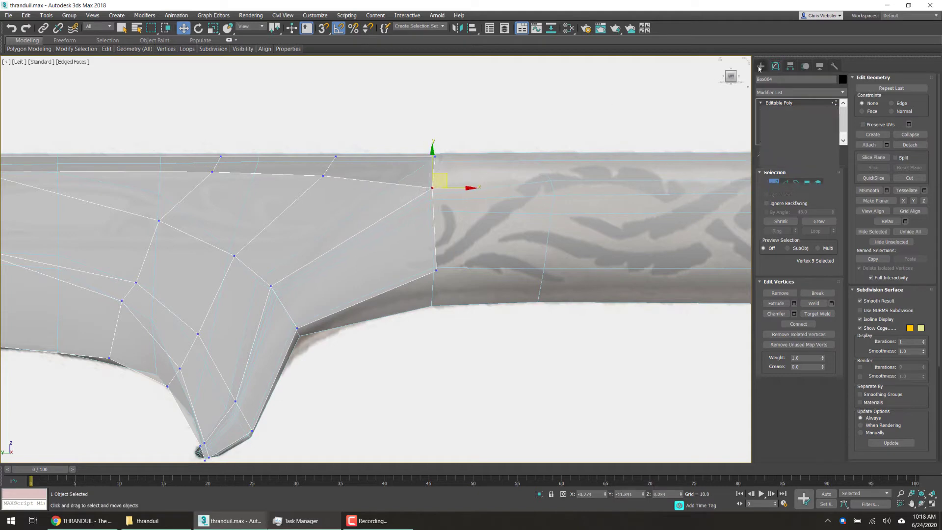
pyautogui.rightClick(536, 191)
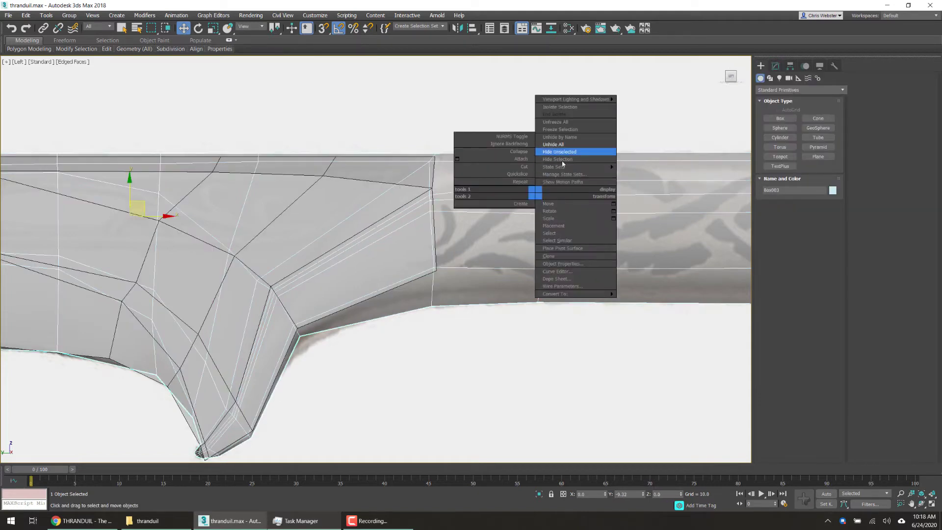
pyautogui.click(563, 159)
pyautogui.scroll(-2, 515, 179)
# - Select the low-poly sword's four edges from the handle end around the guard's tip and extrude them straight down as a strip
pyautogui.click(337, 295)
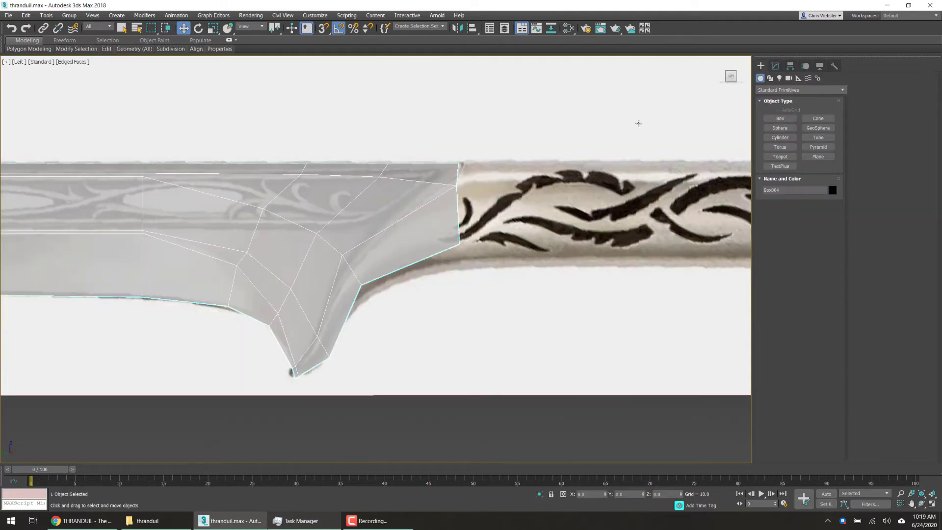
pyautogui.click(774, 66)
pyautogui.click(776, 119)
pyautogui.click(376, 298)
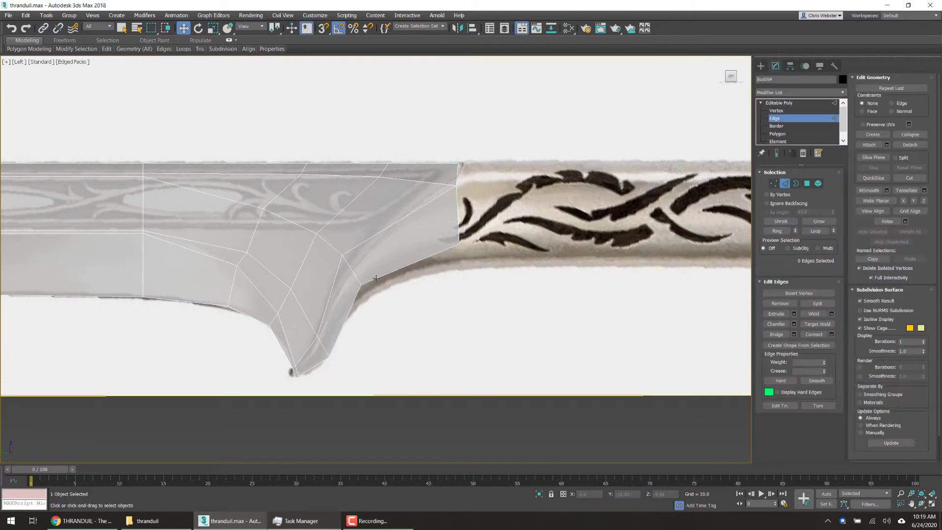
pyautogui.click(375, 279)
pyautogui.keyDown('ctrl'); pyautogui.click(347, 312); pyautogui.keyUp('ctrl')
pyautogui.keyDown('ctrl'); pyautogui.click(311, 368); pyautogui.keyUp('ctrl')
pyautogui.scroll(4, 296, 387)
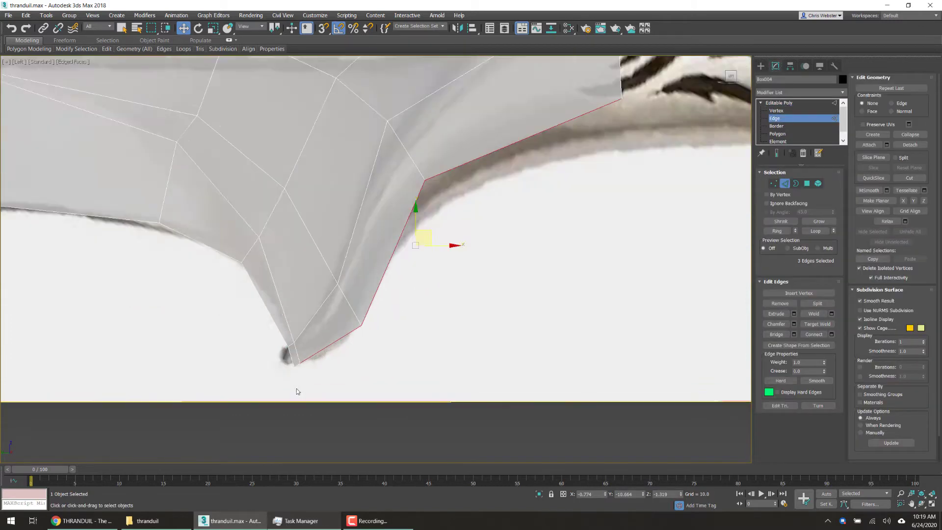
pyautogui.keyDown('ctrl'); pyautogui.click(290, 350); pyautogui.keyUp('ctrl')
pyautogui.scroll(-3, 290, 350)
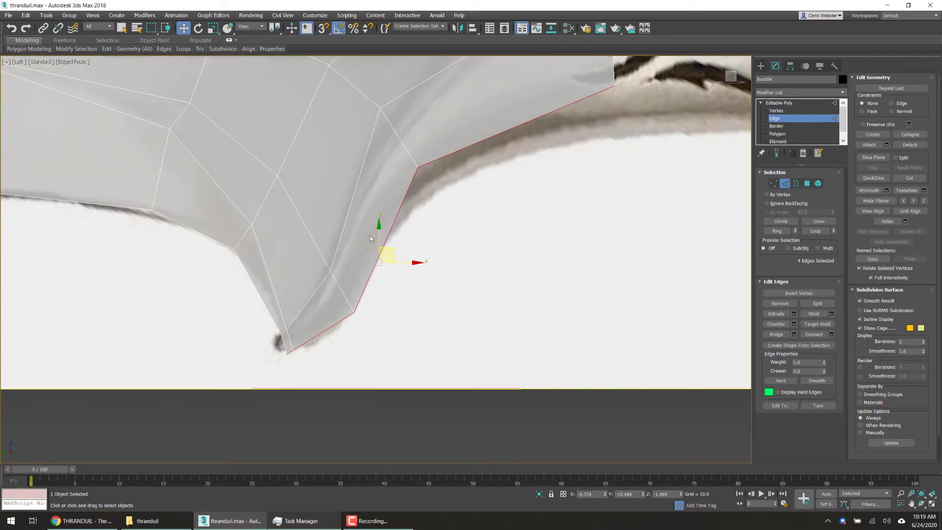
pyautogui.keyDown('shift'); pyautogui.moveTo(396, 248); pyautogui.dragTo(397, 290); pyautogui.keyUp('shift')
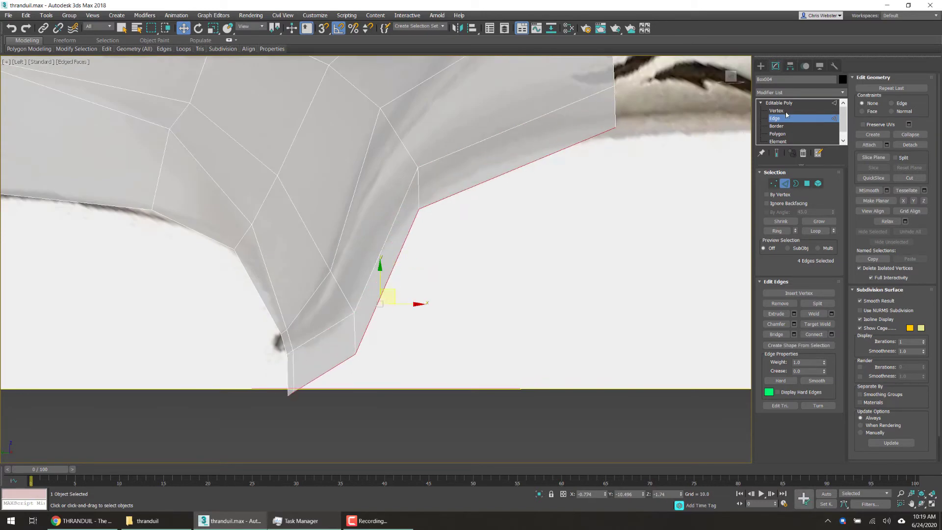
# - Move the extruded strip's lower vertices at the guard's tip up to sit just below the tip
pyautogui.press('1')
pyautogui.scroll(-6, 264, 339)
pyautogui.scroll(10, 267, 338)
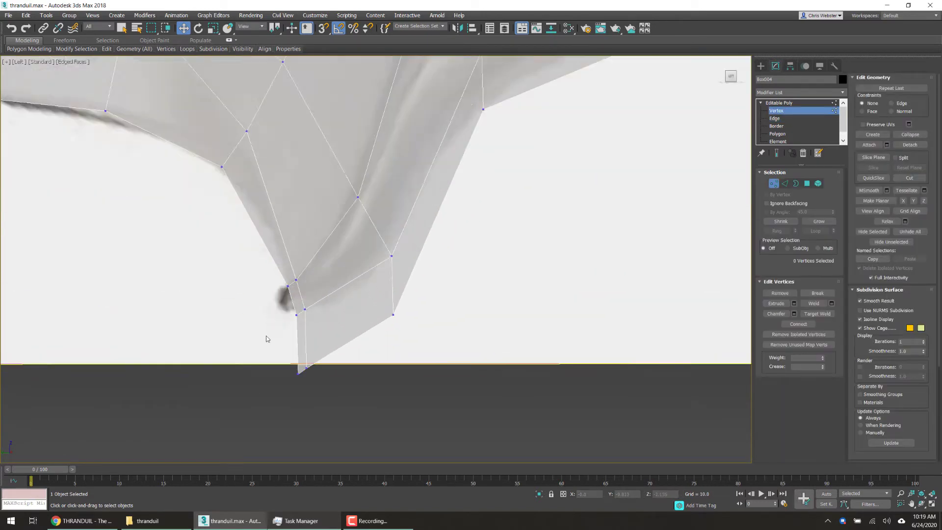
pyautogui.moveTo(270, 284); pyautogui.dragTo(335, 256)
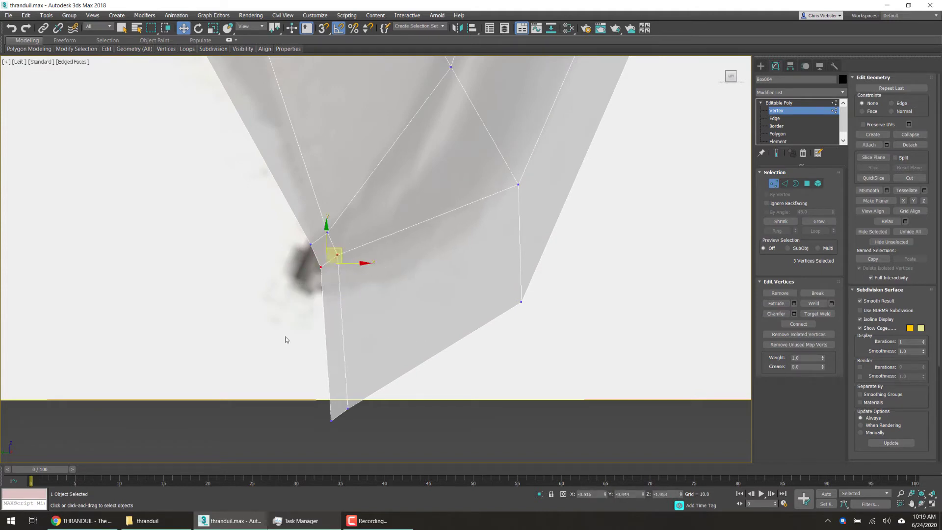
pyautogui.moveTo(322, 385); pyautogui.dragTo(399, 462)
pyautogui.moveTo(351, 403); pyautogui.dragTo(343, 280)
# - Move the strip's next outer vertex up onto the guard's reference outline and nudge the neighbouring inner and tip vertices to fit
pyautogui.scroll(-2, 417, 228)
pyautogui.moveTo(458, 269)
pyautogui.mouseDown()
pyautogui.moveTo(421, 195)
pyautogui.moveTo(430, 202)
pyautogui.mouseUp()
pyautogui.moveTo(392, 295)
pyautogui.mouseDown()
pyautogui.moveTo(473, 371)
pyautogui.moveTo(443, 246)
pyautogui.moveTo(445, 253)
pyautogui.mouseUp()
pyautogui.click(457, 312)
pyautogui.moveTo(402, 190); pyautogui.dragTo(421, 214)
pyautogui.scroll(-3, 414, 222)
pyautogui.moveTo(414, 221); pyautogui.dragTo(386, 250, button='middle')
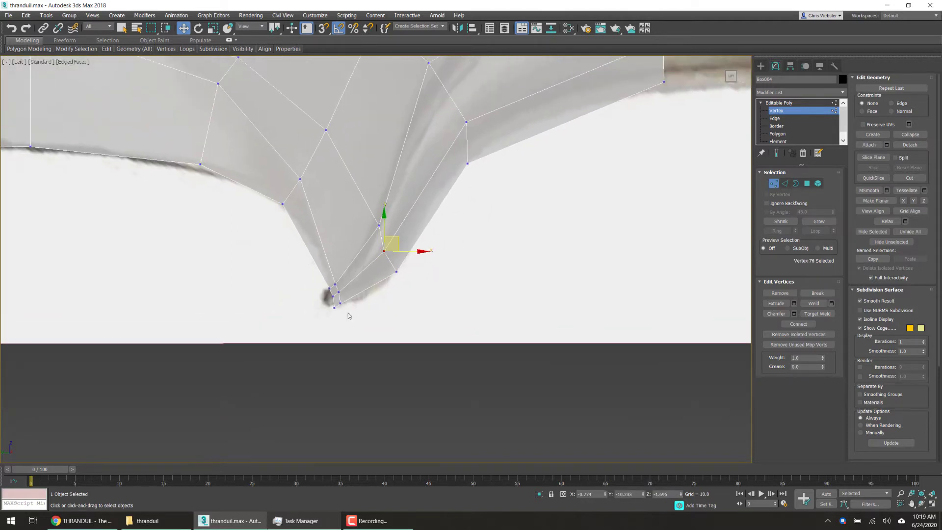
pyautogui.scroll(3, 350, 312)
pyautogui.moveTo(348, 306); pyautogui.dragTo(352, 290)
# - Raise the inner and outer vertices in the guard's lower curve on the handle side to follow the reference
pyautogui.scroll(-3, 282, 303)
pyautogui.moveTo(457, 131); pyautogui.dragTo(302, 273, button='middle')
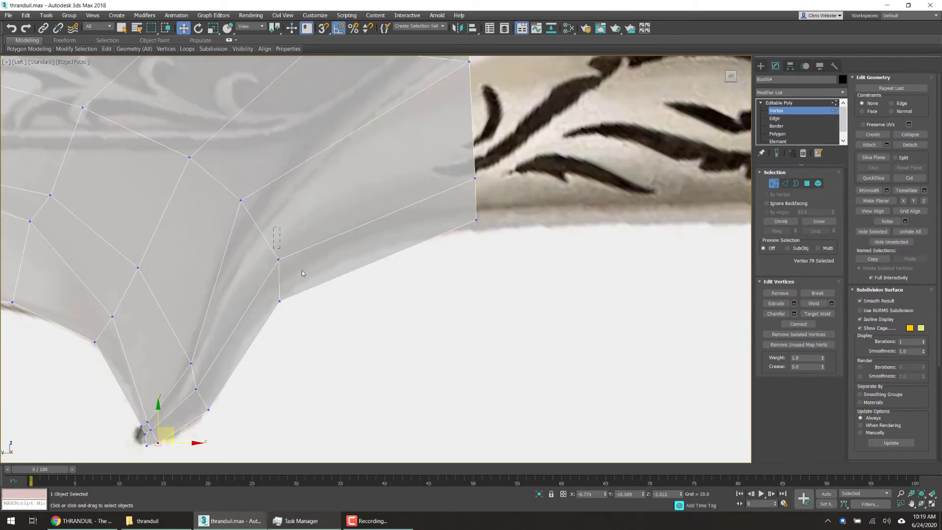
pyautogui.moveTo(289, 249); pyautogui.dragTo(279, 231)
pyautogui.moveTo(257, 281); pyautogui.dragTo(302, 264)
pyautogui.scroll(-2, 321, 282)
pyautogui.scroll(1, 272, 241)
pyautogui.moveTo(268, 231); pyautogui.dragTo(302, 252)
pyautogui.moveTo(300, 230); pyautogui.dragTo(263, 269, button='middle')
# - Shift the vertices of the mesh's open end toward the guard so the end lines up with the start of the handle
pyautogui.moveTo(420, 195); pyautogui.dragTo(394, 172)
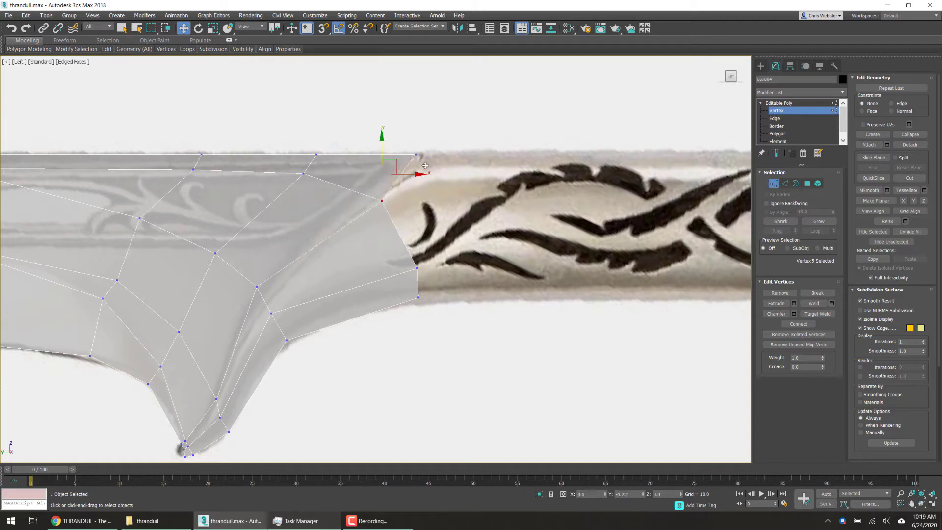
pyautogui.click(416, 155)
pyautogui.moveTo(423, 153); pyautogui.dragTo(408, 156, button='middle')
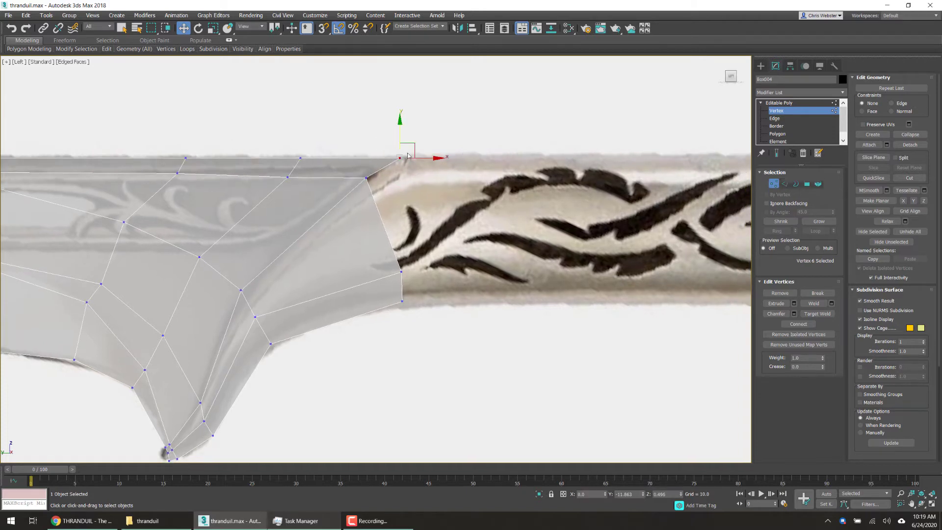
pyautogui.moveTo(361, 182); pyautogui.dragTo(378, 189)
pyautogui.moveTo(379, 171); pyautogui.dragTo(374, 174, button='middle')
pyautogui.moveTo(367, 257)
pyautogui.mouseDown()
pyautogui.moveTo(413, 286)
pyautogui.moveTo(364, 265)
pyautogui.mouseUp()
pyautogui.moveTo(421, 322); pyautogui.dragTo(423, 324)
pyautogui.moveTo(409, 288); pyautogui.dragTo(374, 298)
# - Select the three edges of the open end and extrude them along the handle in three sections up to the pommel
pyautogui.click(757, 119)
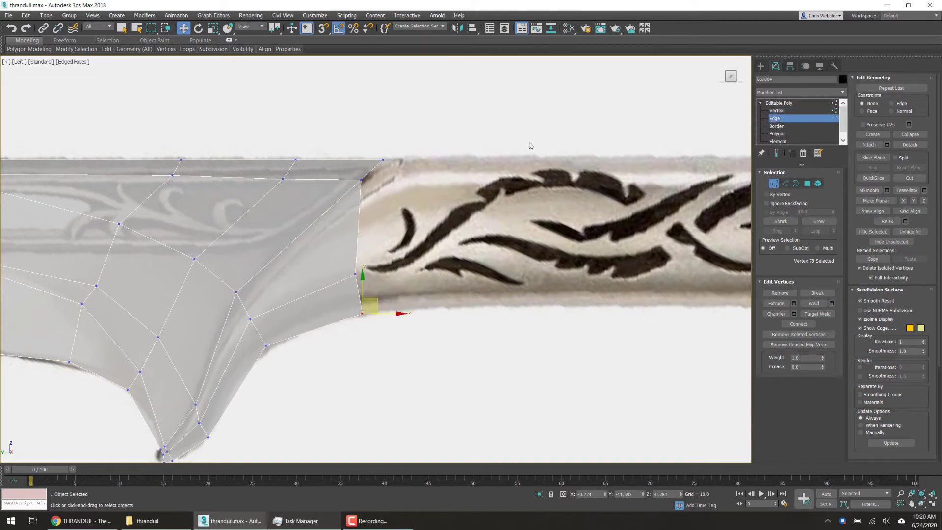
pyautogui.scroll(3, 390, 163)
pyautogui.click(372, 170)
pyautogui.scroll(-3, 329, 255)
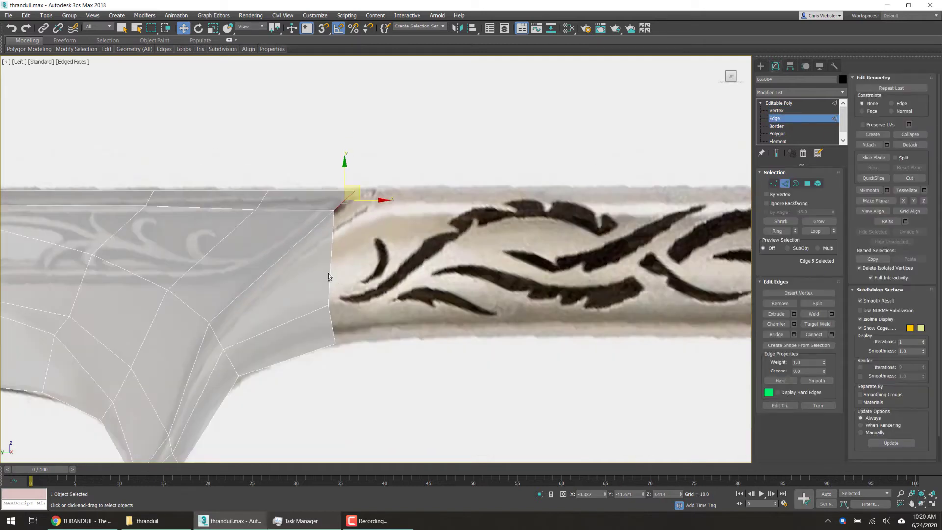
pyautogui.doubleClick(328, 273)
pyautogui.scroll(-3, 324, 277)
pyautogui.scroll(3, 302, 267)
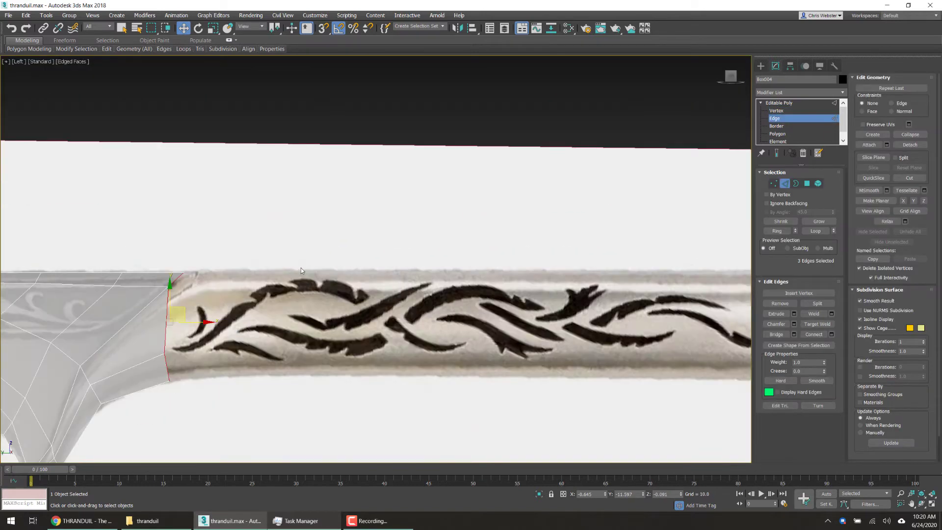
pyautogui.scroll(-3, 304, 275)
pyautogui.press('p')
pyautogui.moveTo(414, 202); pyautogui.dragTo(447, 201, button='middle')
pyautogui.keyDown('alt'); pyautogui.moveTo(447, 202); pyautogui.dragTo(434, 219, button='middle'); pyautogui.keyUp('alt')
pyautogui.press('l')
pyautogui.scroll(5, 295, 267)
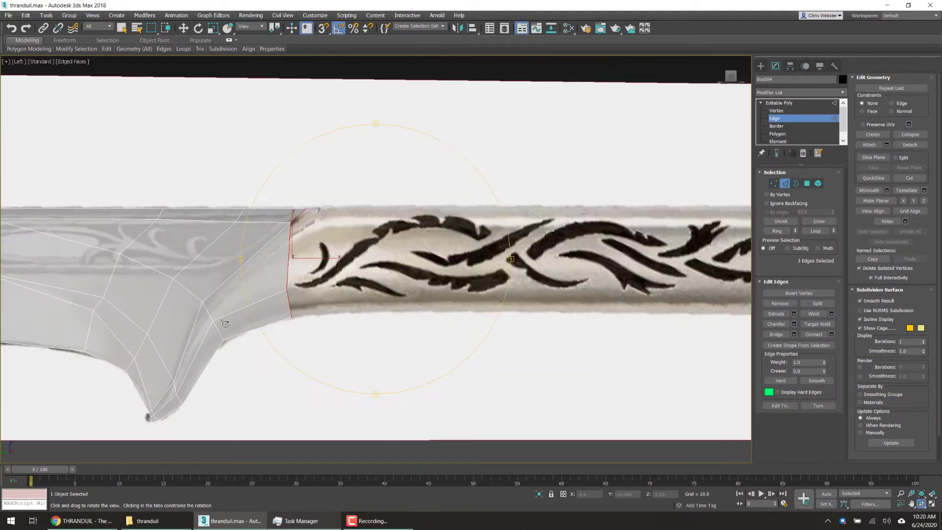
pyautogui.press('w')
pyautogui.moveTo(275, 266); pyautogui.dragTo(721, 266)
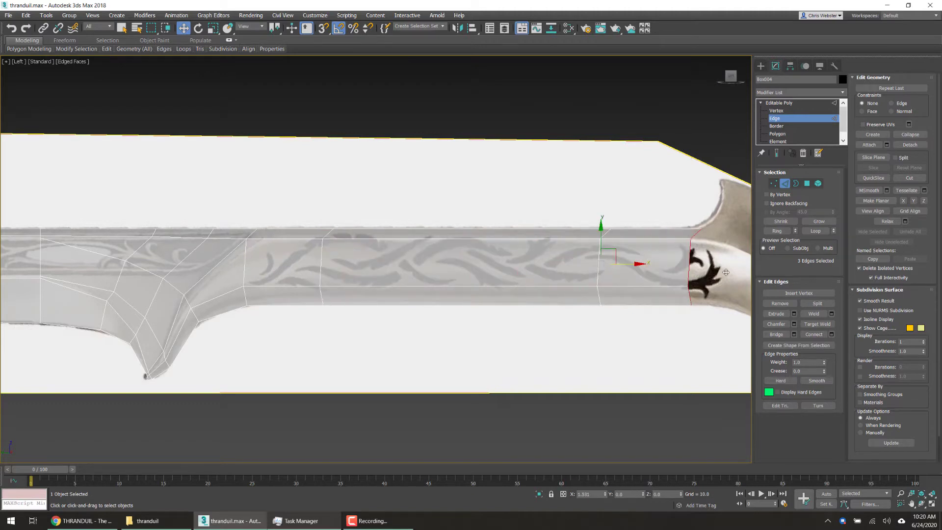
pyautogui.scroll(-3, 522, 279)
pyautogui.scroll(4, 499, 255)
pyautogui.moveTo(499, 255); pyautogui.dragTo(485, 279, button='middle')
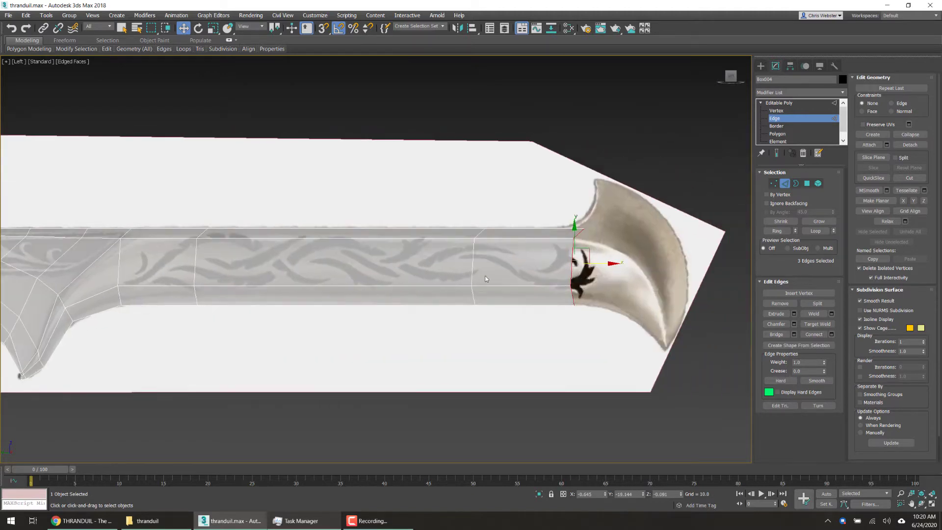
# - Move the upper vertex of the extruded end back to where the pommel's curve meets the handle
pyautogui.click(777, 110)
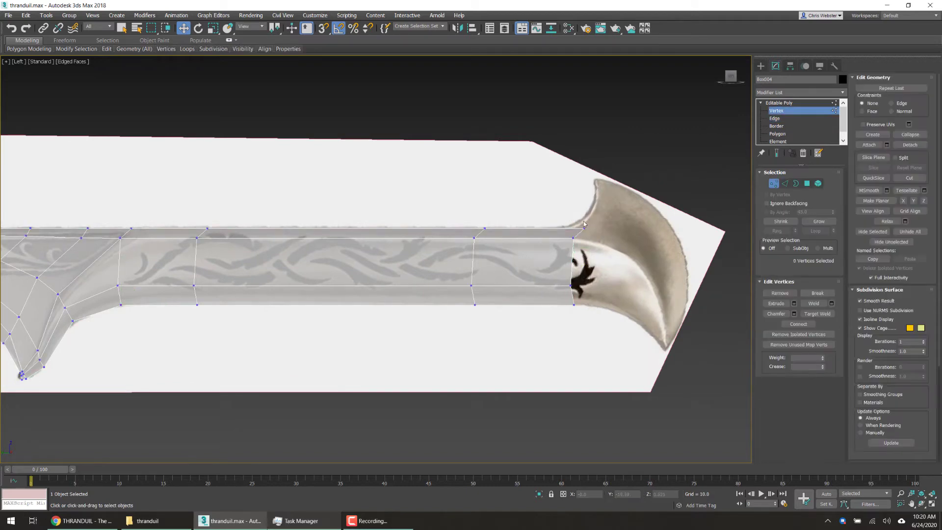
pyautogui.scroll(-2, 584, 224)
pyautogui.scroll(4, 592, 238)
pyautogui.moveTo(631, 254); pyautogui.dragTo(576, 231)
pyautogui.scroll(-2, 540, 248)
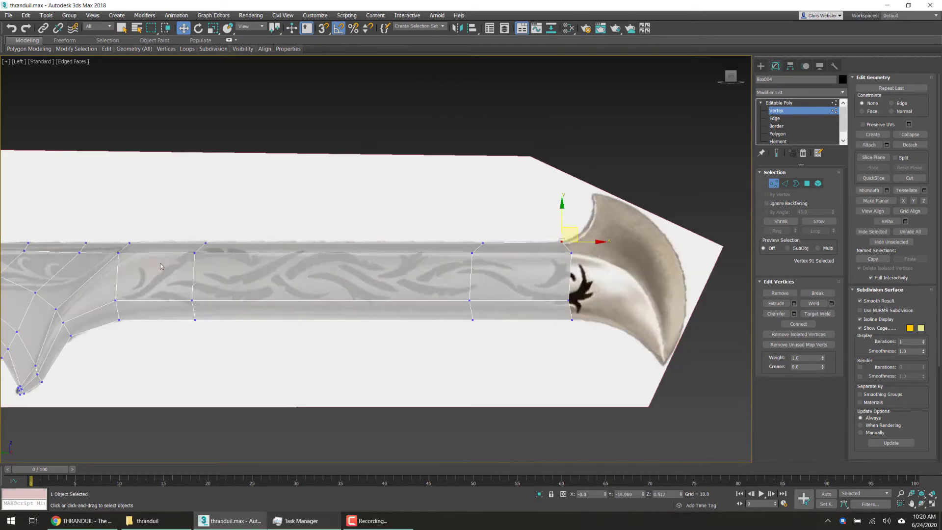
# - Unhide the other sword mesh and compare its edges with the low-poly edges along the handle and guard
pyautogui.moveTo(160, 266); pyautogui.dragTo(142, 253, button='middle')
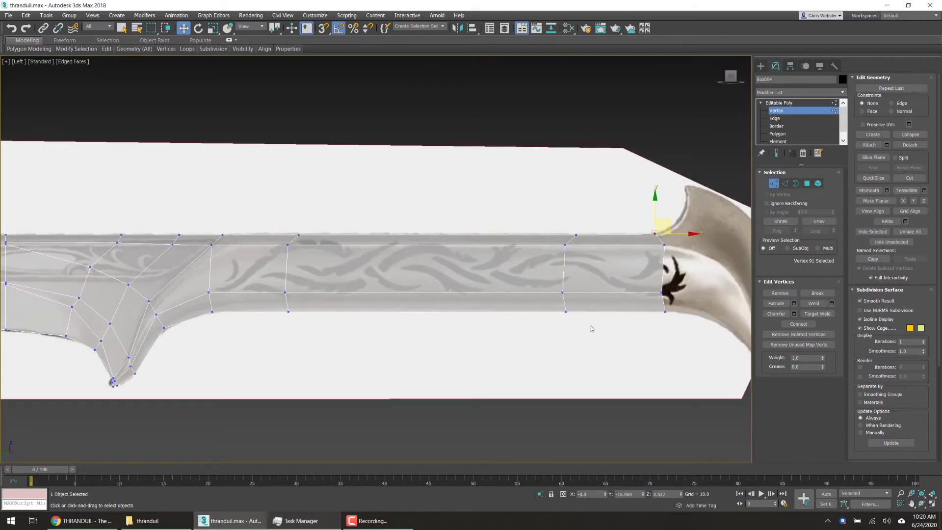
pyautogui.rightClick(481, 321)
pyautogui.scroll(5, 475, 244)
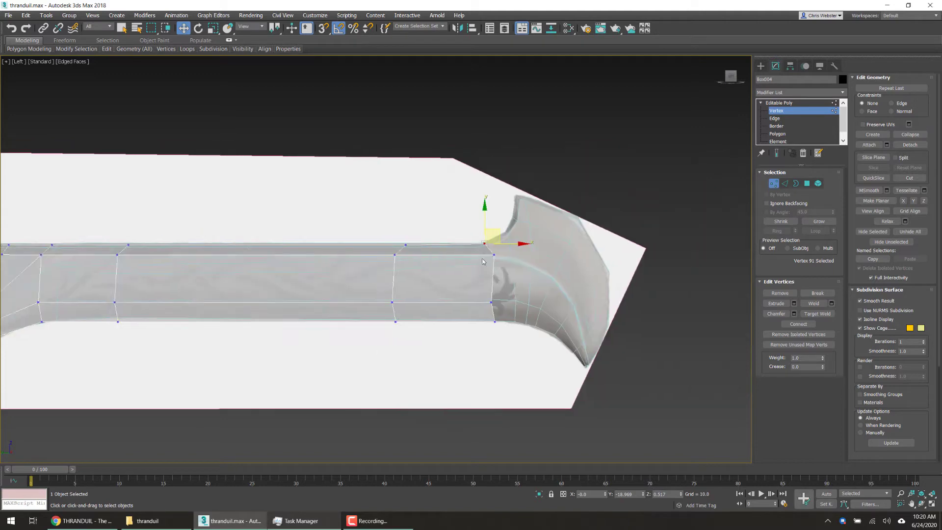
pyautogui.moveTo(415, 265); pyautogui.dragTo(736, 263, button='middle')
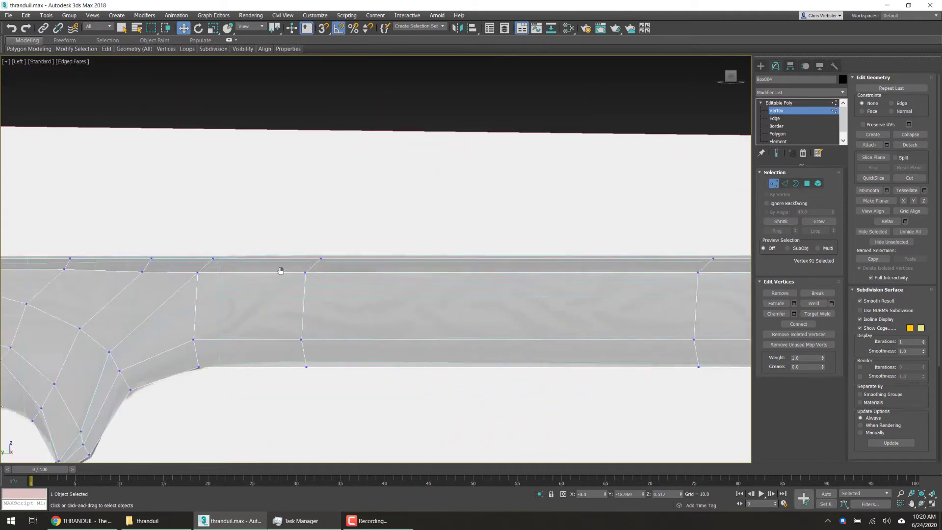
pyautogui.scroll(5, 282, 269)
pyautogui.scroll(-3, 132, 240)
pyautogui.moveTo(185, 246); pyautogui.dragTo(456, 268, button='middle')
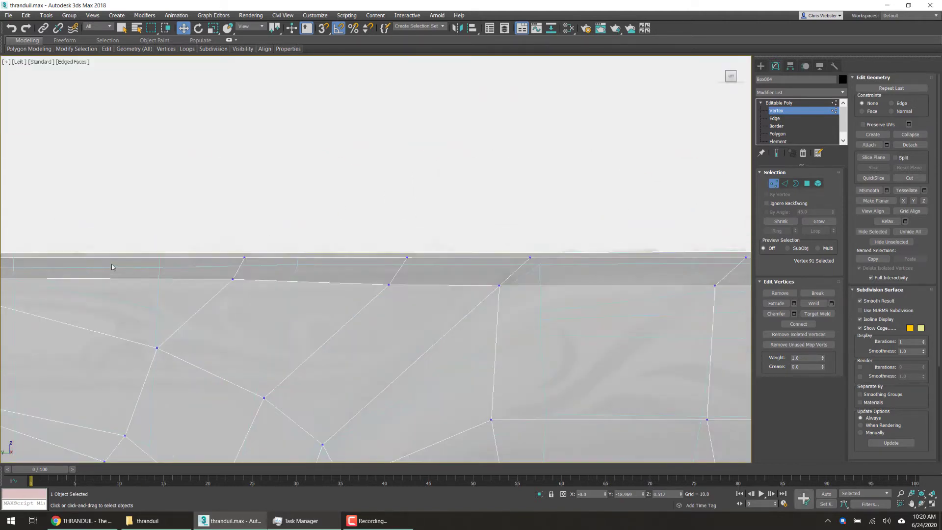
pyautogui.scroll(-3, 111, 264)
pyautogui.scroll(5, 119, 275)
pyautogui.scroll(-3, 209, 284)
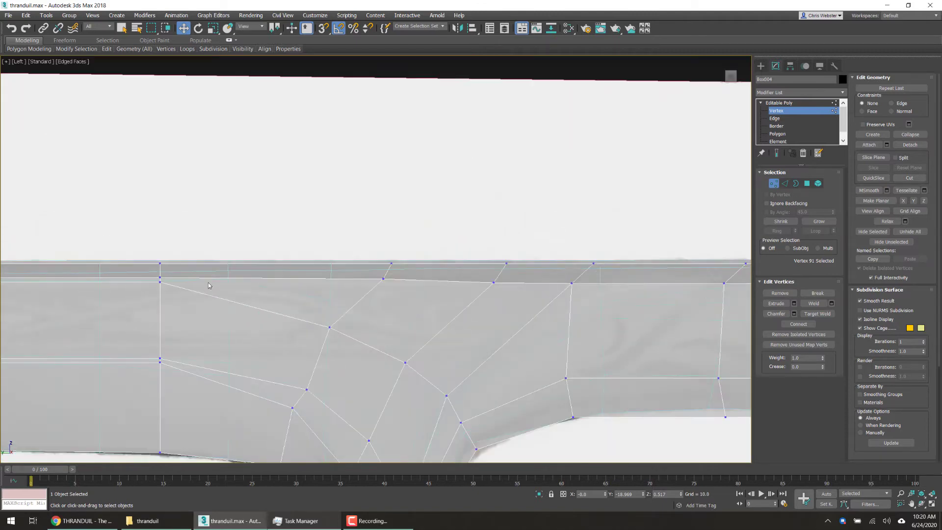
pyautogui.scroll(-4, 594, 290)
pyautogui.moveTo(707, 275); pyautogui.dragTo(437, 290, button='middle')
pyautogui.scroll(3, 437, 290)
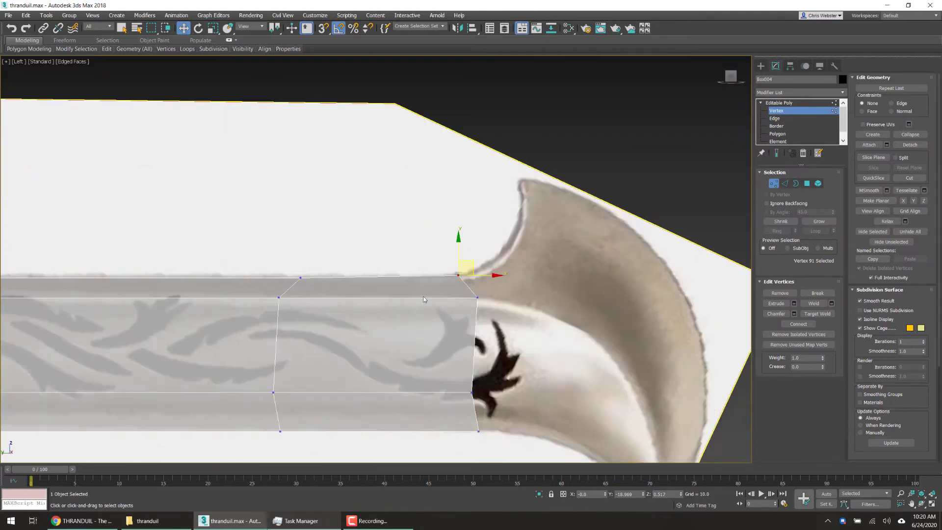
pyautogui.moveTo(151, 307); pyautogui.dragTo(512, 287, button='middle')
pyautogui.scroll(-2, 389, 288)
pyautogui.scroll(3, 213, 304)
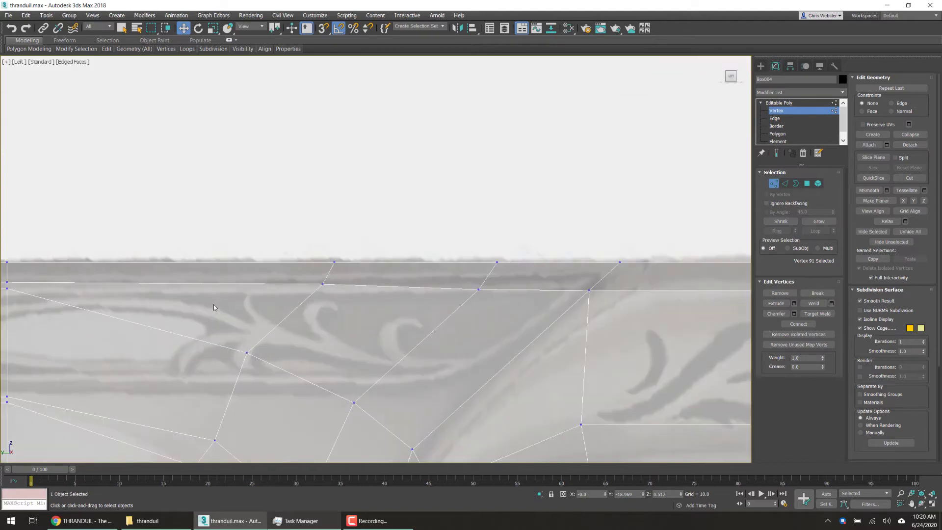
# - Redo the unhiding of the other sword mesh and compare both meshes along the blade, guard and handle
pyautogui.click(26, 27)
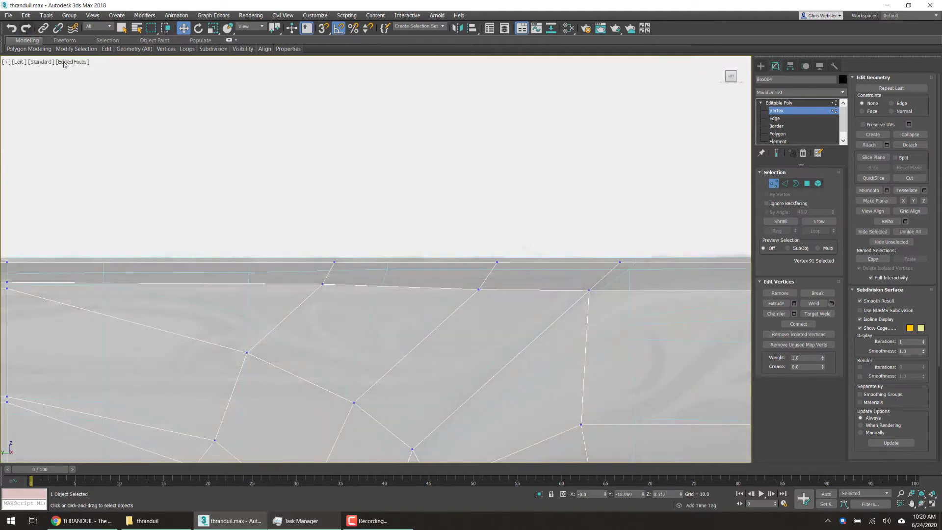
pyautogui.scroll(-2, 210, 293)
pyautogui.scroll(3, 413, 280)
pyautogui.scroll(-3, 127, 305)
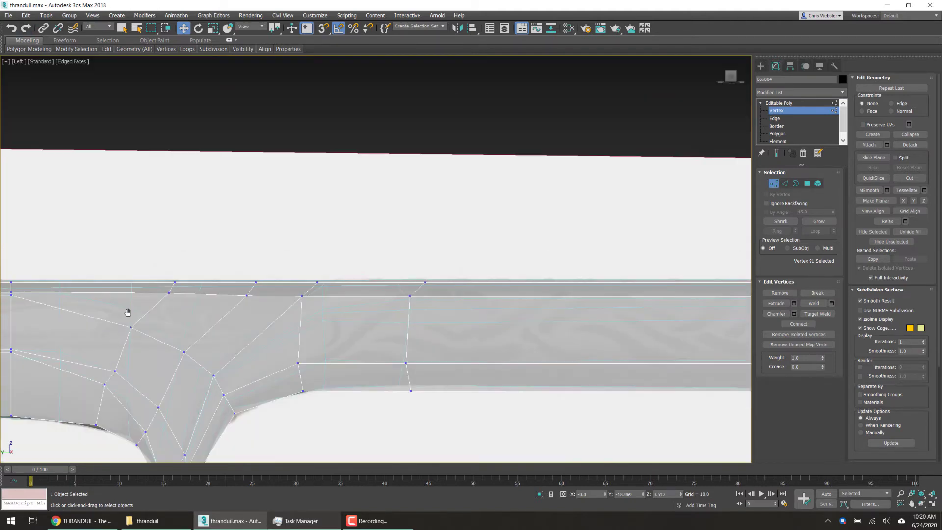
pyautogui.moveTo(127, 312); pyautogui.dragTo(392, 307, button='middle')
pyautogui.moveTo(201, 302); pyautogui.dragTo(749, 291, button='middle')
pyautogui.scroll(3, 375, 264)
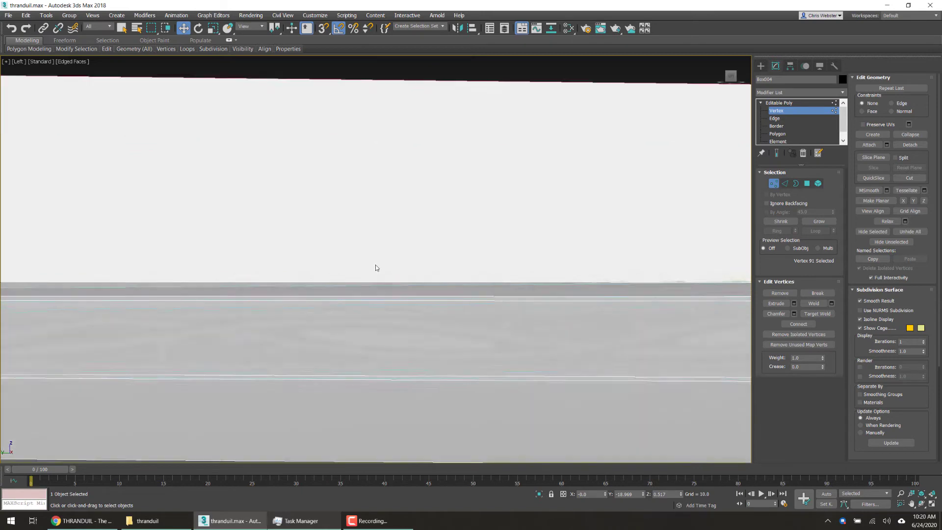
pyautogui.scroll(-3, 428, 272)
pyautogui.moveTo(432, 296); pyautogui.dragTo(98, 306, button='middle')
pyautogui.moveTo(608, 307); pyautogui.dragTo(81, 301, button='middle')
pyautogui.moveTo(653, 319); pyautogui.dragTo(322, 309, button='middle')
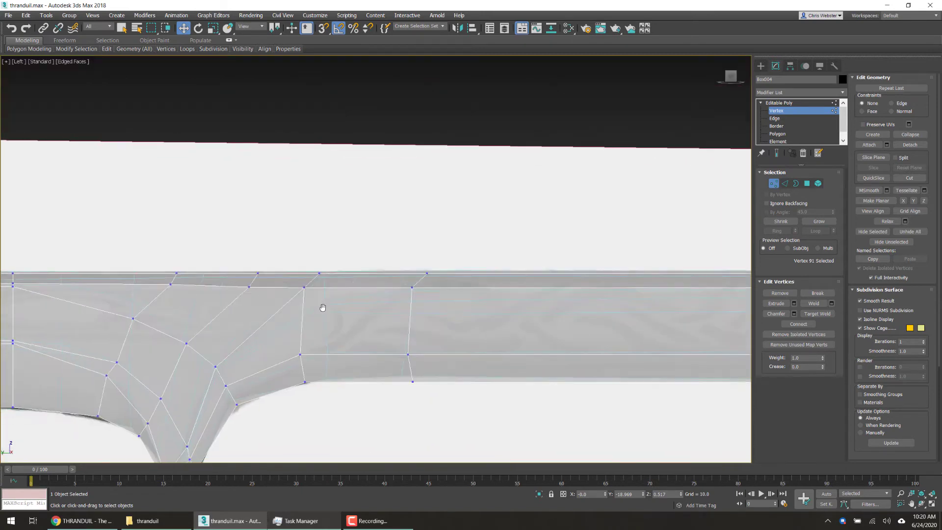
pyautogui.scroll(-2, 322, 309)
pyautogui.moveTo(707, 319); pyautogui.dragTo(493, 307, button='middle')
pyautogui.scroll(4, 537, 263)
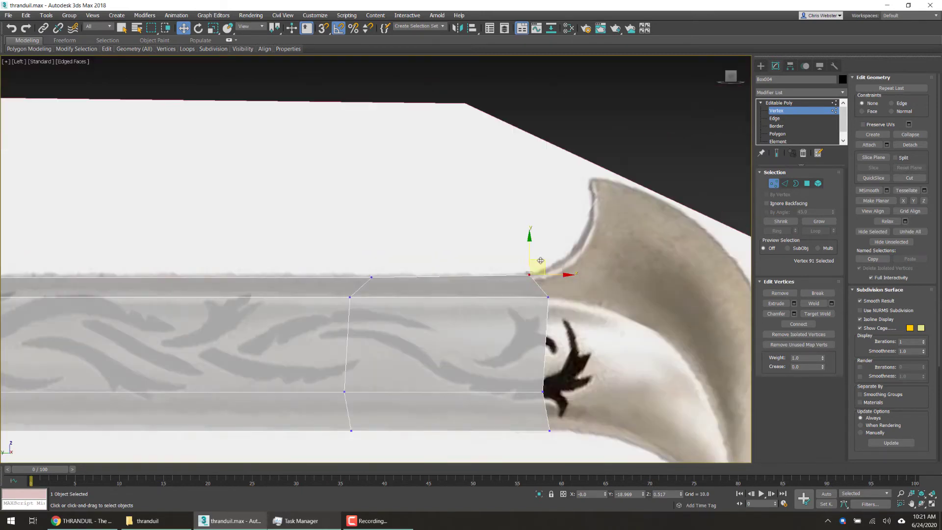
# - Nudge the upper end vertex down in line with the handle's upper edge and switch to edge editing
pyautogui.moveTo(541, 263); pyautogui.dragTo(412, 267, button='middle')
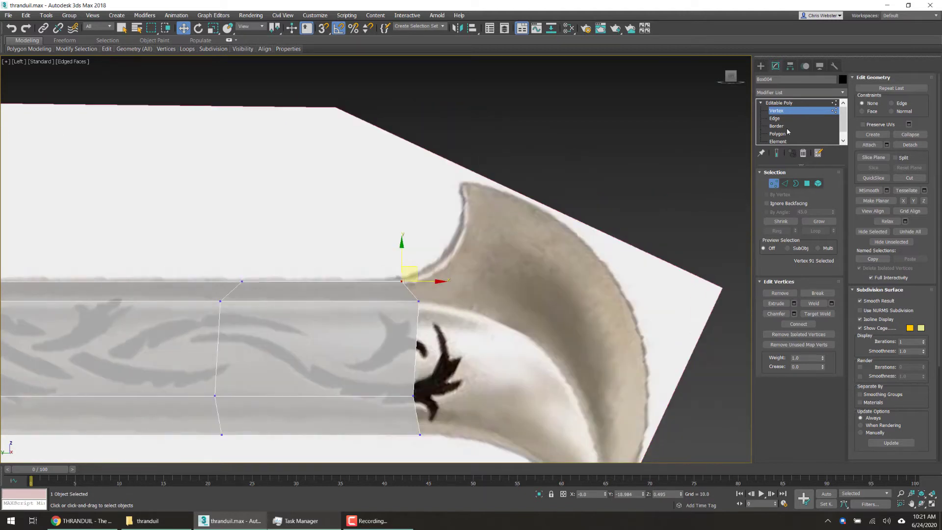
pyautogui.scroll(-2, 351, 307)
pyautogui.moveTo(366, 298); pyautogui.dragTo(391, 230, button='middle')
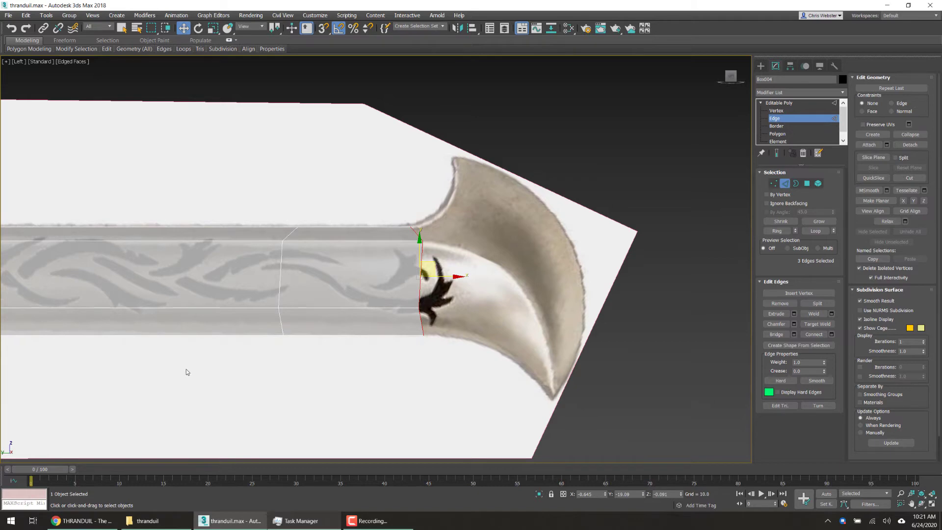
# - Examine the guard's edge layout and its tip in the perspective and side views
pyautogui.scroll(-3, 186, 370)
pyautogui.moveTo(120, 336); pyautogui.dragTo(474, 302, button='middle')
pyautogui.moveTo(253, 310); pyautogui.dragTo(393, 239, button='middle')
pyautogui.scroll(3, 394, 238)
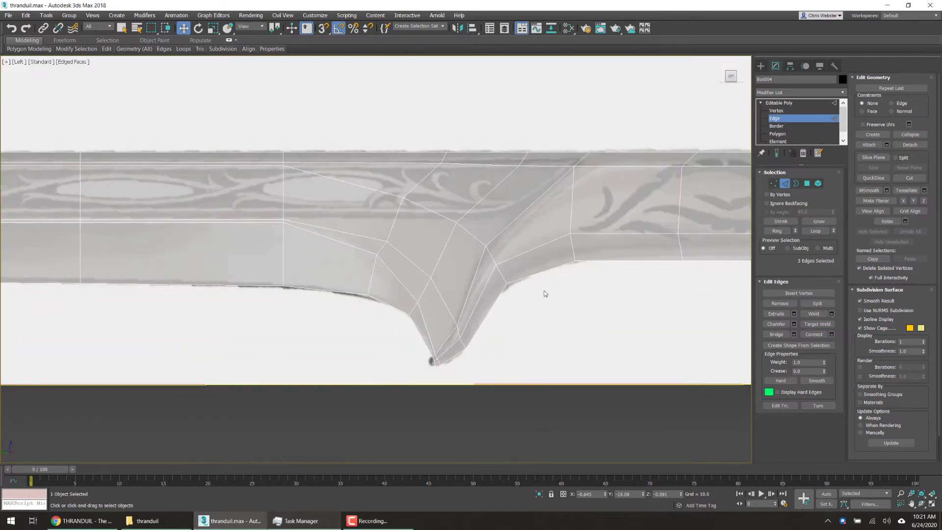
pyautogui.moveTo(544, 293); pyautogui.dragTo(511, 322, button='middle')
pyautogui.press('p')
pyautogui.scroll(5, 459, 232)
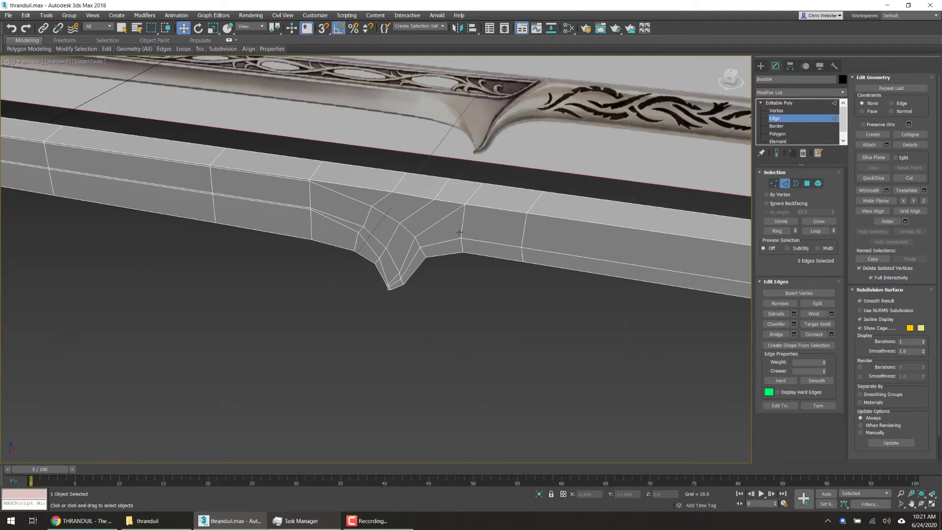
pyautogui.moveTo(387, 261); pyautogui.dragTo(358, 253)
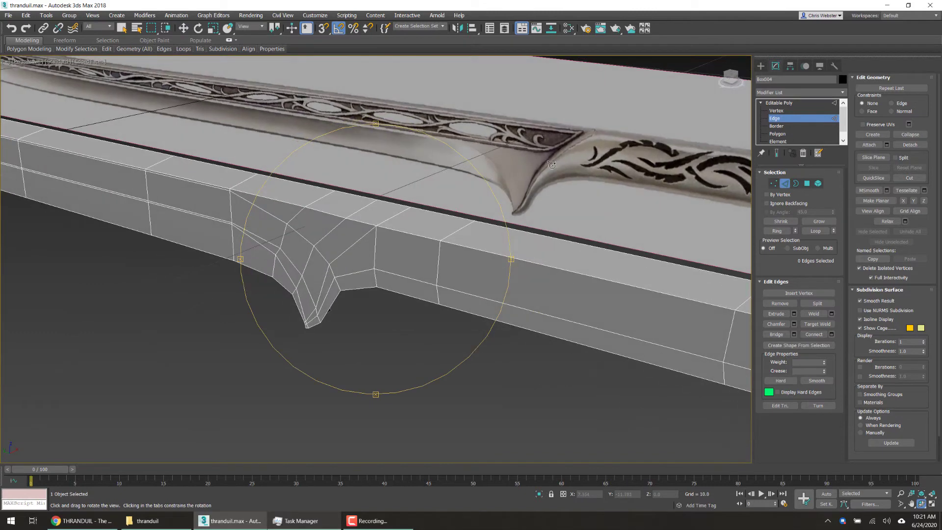
pyautogui.press('f')
pyautogui.scroll(4, 379, 267)
pyautogui.press('l')
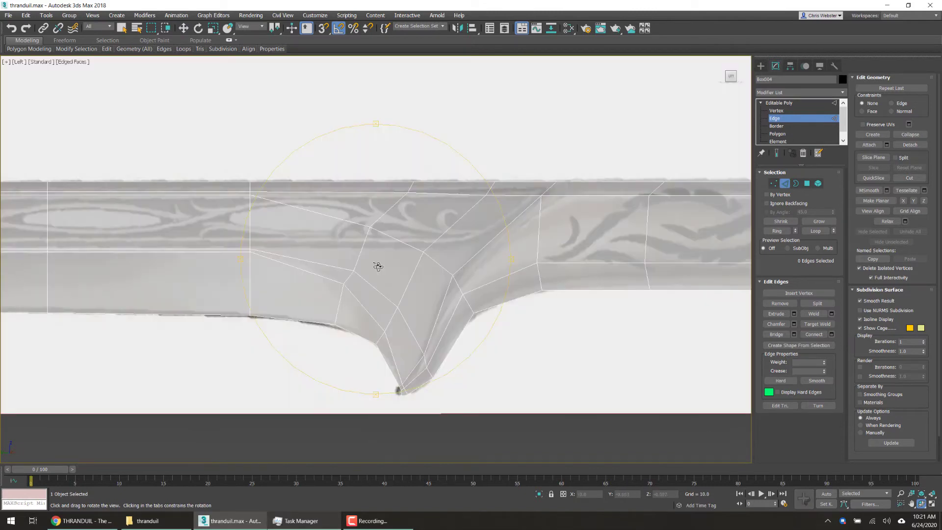
pyautogui.click(777, 112)
pyautogui.rightClick(521, 378)
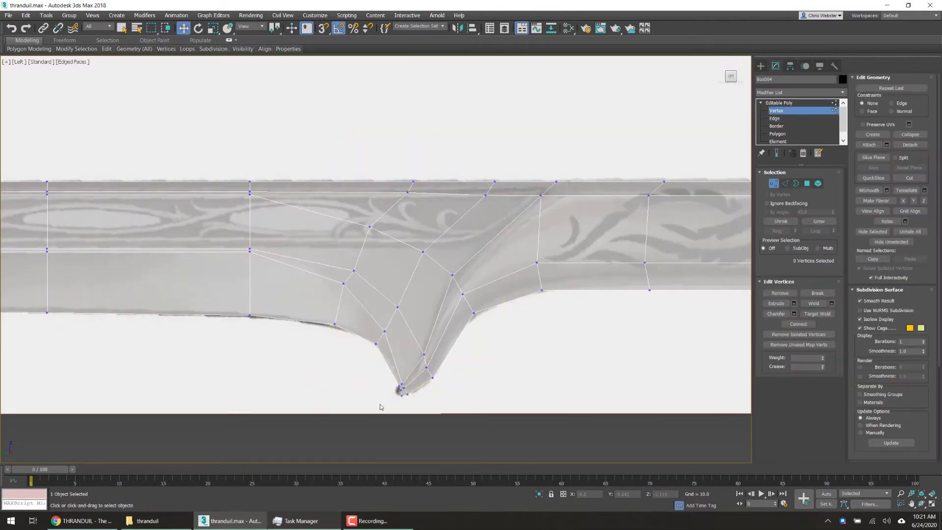
pyautogui.scroll(5, 380, 407)
pyautogui.click(793, 118)
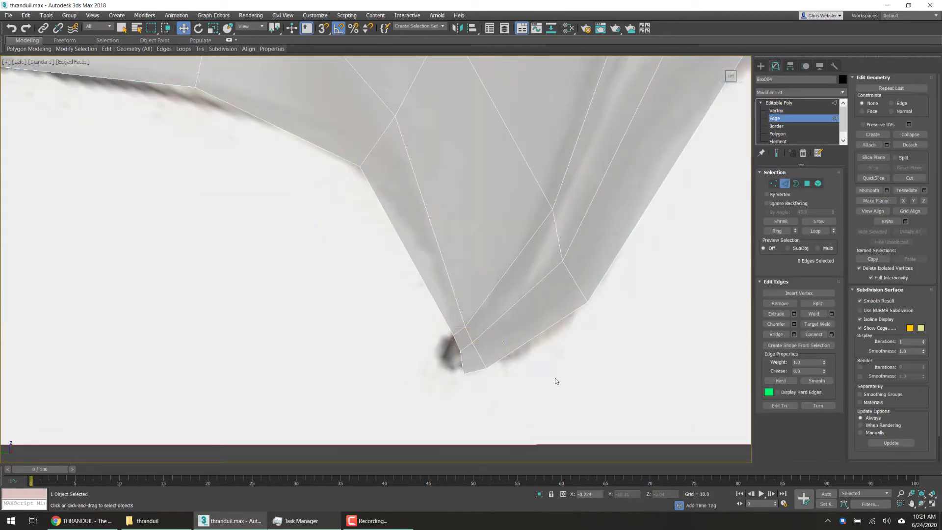
# - Mirror the low-poly sword half across the X axis as an instance to form the second side
pyautogui.press('p')
pyautogui.scroll(-6, 549, 367)
pyautogui.hotkey('ctrl', 'r')
pyautogui.moveTo(395, 281)
pyautogui.mouseDown()
pyautogui.moveTo(323, 299)
pyautogui.moveTo(398, 281)
pyautogui.mouseUp()
pyautogui.rightClick(469, 265)
pyautogui.rightClick(446, 276)
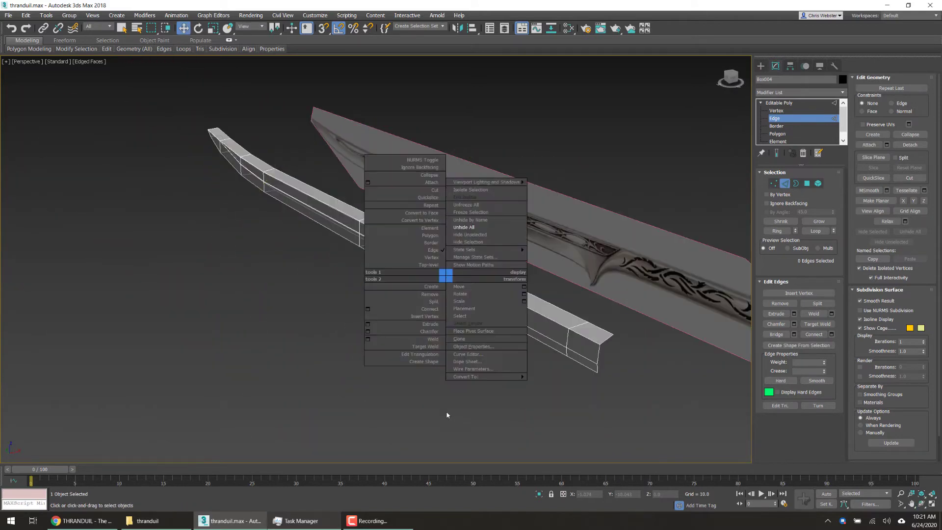
pyautogui.click(447, 415)
pyautogui.click(457, 29)
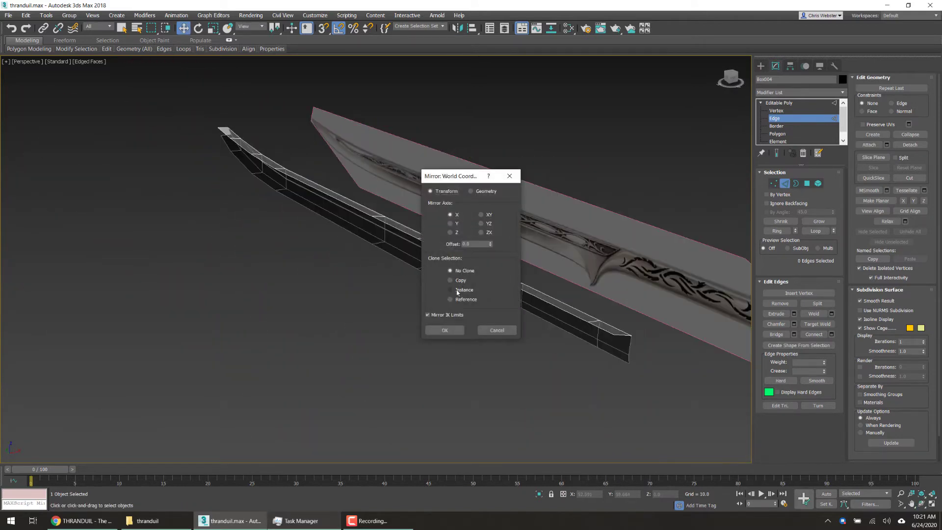
pyautogui.click(442, 331)
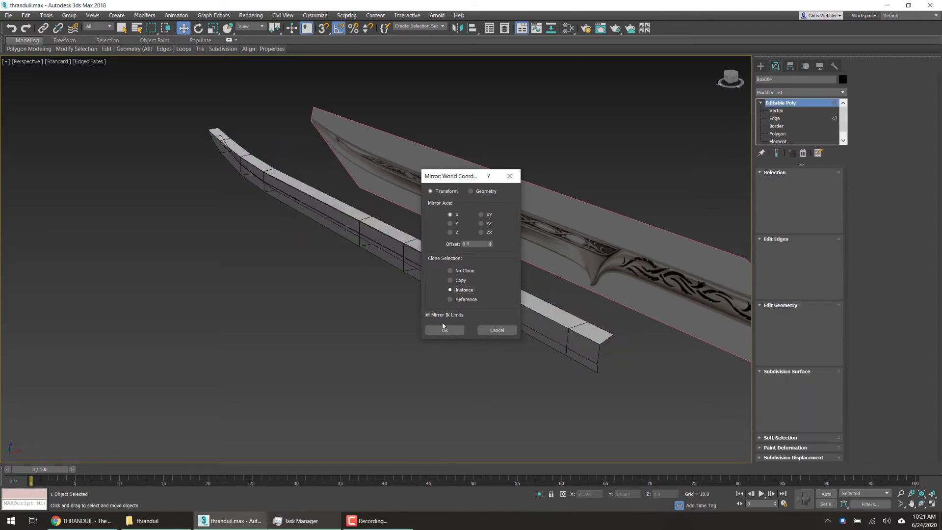
pyautogui.click(445, 330)
pyautogui.press('2')
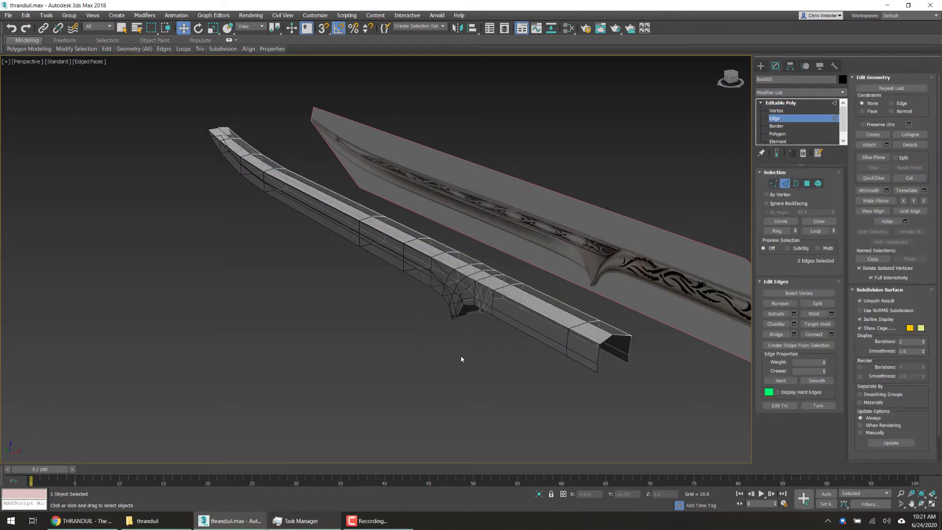
# - Select both sword halves and set their material's opacity to 100
pyautogui.click(760, 64)
pyautogui.click(633, 380)
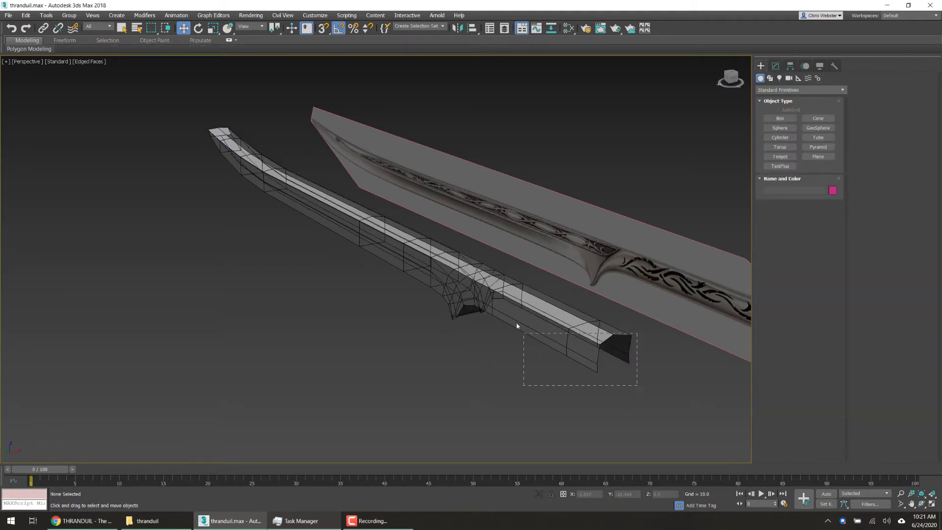
pyautogui.moveTo(516, 325); pyautogui.dragTo(512, 322)
pyautogui.press('m')
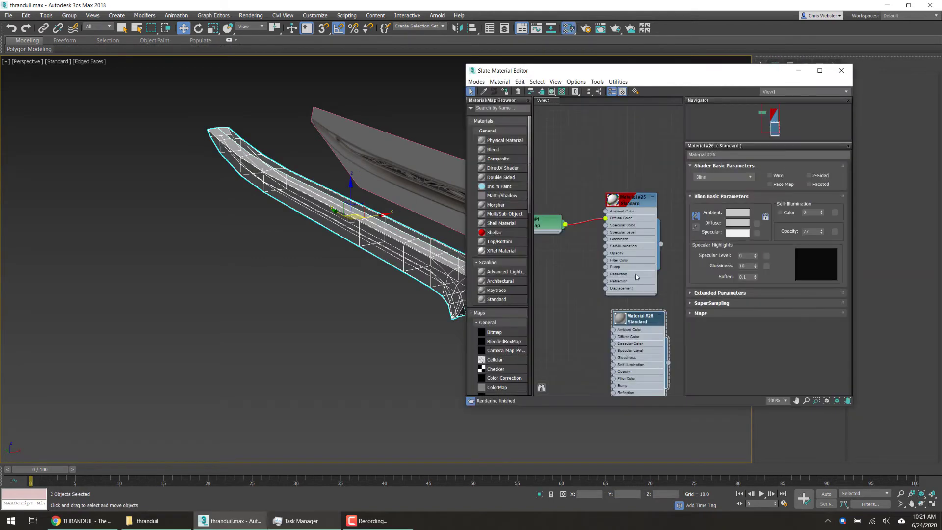
pyautogui.moveTo(822, 232); pyautogui.dragTo(667, 77)
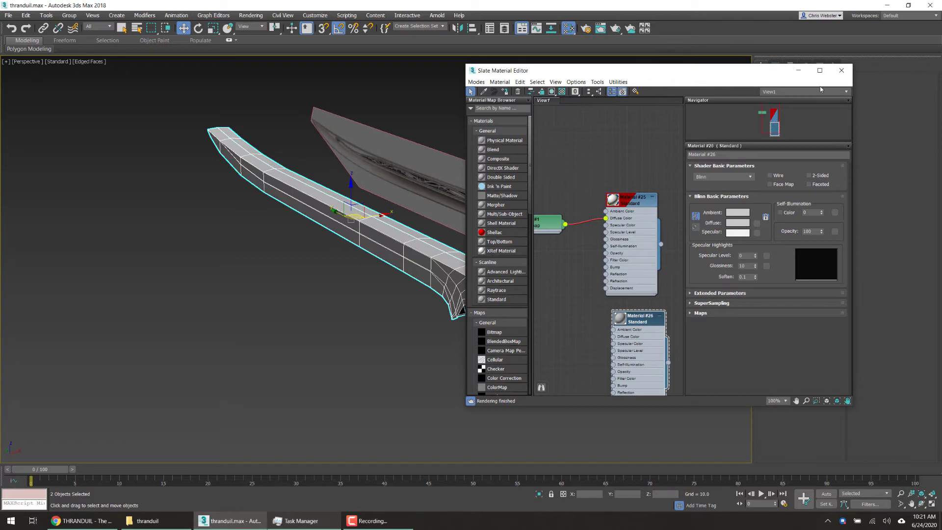
pyautogui.click(843, 70)
# - Move the five upper-edge vertices around the guard of the original half inward along X to narrow the spine
pyautogui.click(373, 231)
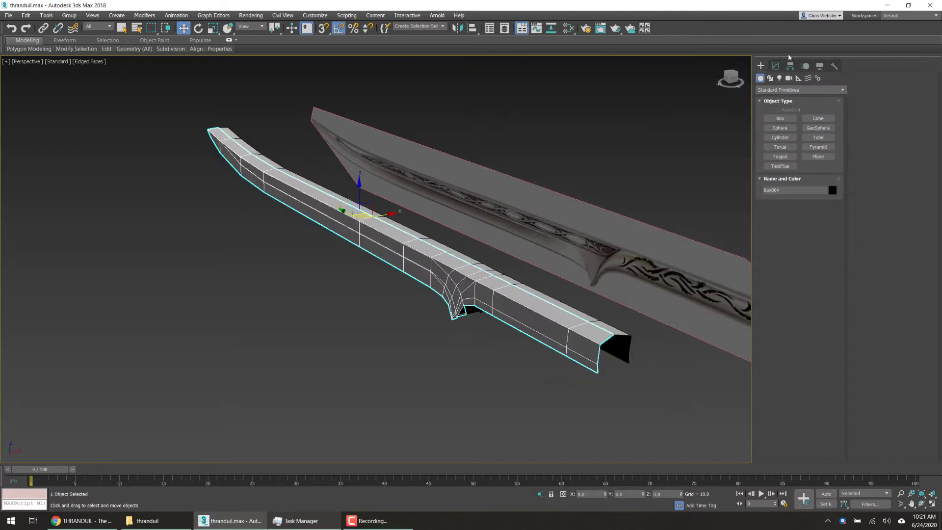
pyautogui.click(775, 65)
pyautogui.click(785, 111)
pyautogui.scroll(5, 417, 240)
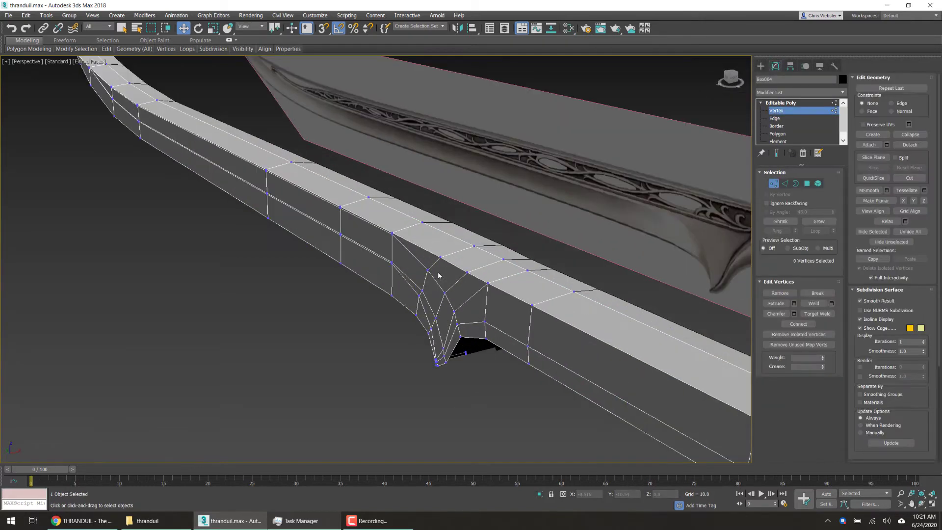
pyautogui.click(418, 238)
pyautogui.keyDown('alt'); pyautogui.moveTo(418, 238); pyautogui.dragTo(379, 208, button='middle'); pyautogui.keyUp('alt')
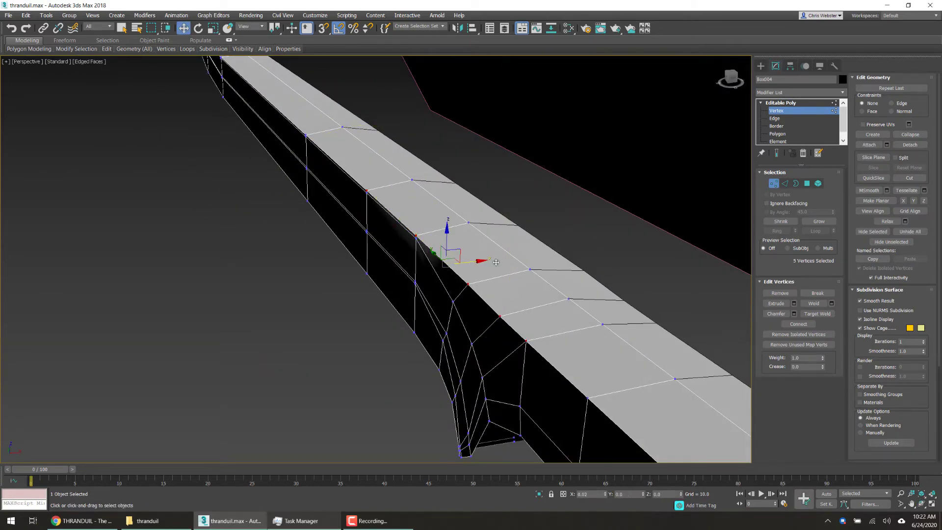
pyautogui.moveTo(496, 262); pyautogui.dragTo(519, 265)
pyautogui.keyDown('alt'); pyautogui.moveTo(496, 262); pyautogui.dragTo(444, 280, button='middle'); pyautogui.keyUp('alt')
pyautogui.scroll(4, 444, 279)
pyautogui.moveTo(539, 261); pyautogui.dragTo(515, 265)
pyautogui.scroll(-4, 501, 273)
# - Shift the 24 vertices of the front blade section inward along X so the blade thins towards its tip
pyautogui.scroll(5, 417, 245)
pyautogui.keyDown('alt'); pyautogui.moveTo(424, 245); pyautogui.dragTo(385, 230, button='middle'); pyautogui.keyUp('alt')
pyautogui.press('w')
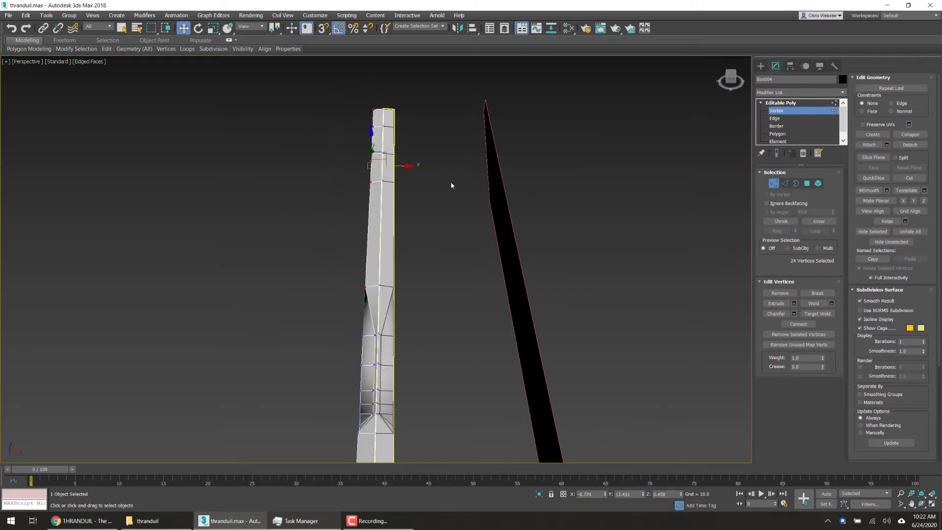
pyautogui.moveTo(403, 168); pyautogui.dragTo(411, 168)
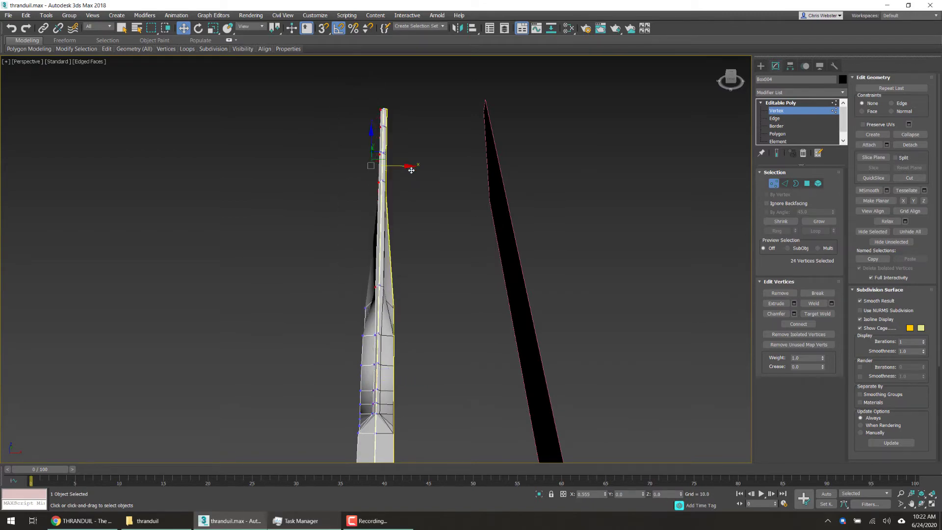
pyautogui.keyDown('alt'); pyautogui.moveTo(411, 170); pyautogui.dragTo(367, 250, button='middle'); pyautogui.keyUp('alt')
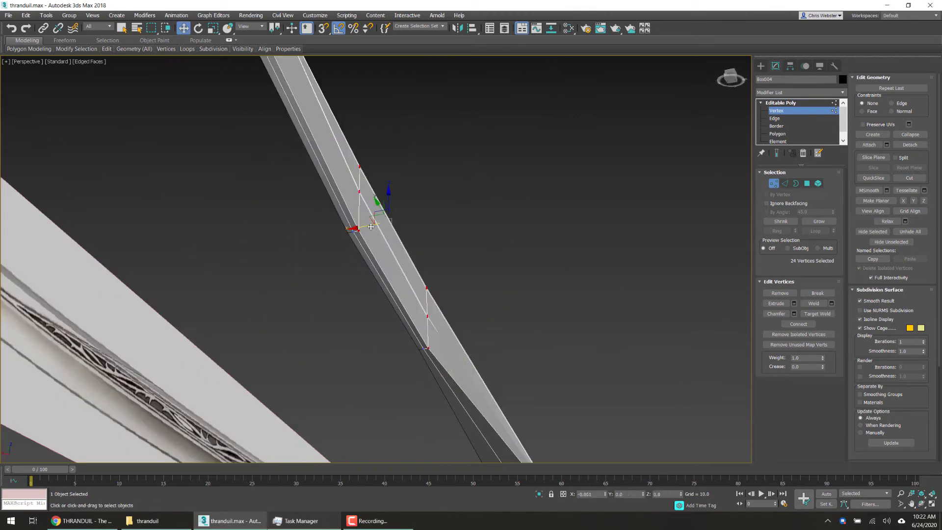
pyautogui.moveTo(371, 227); pyautogui.dragTo(377, 226)
# - Pull the individual side vertices of the blade just ahead of the guard inward along X, in line with the thinned blade
pyautogui.click(526, 240)
pyautogui.scroll(-5, 388, 231)
pyautogui.keyDown('alt'); pyautogui.moveTo(387, 231); pyautogui.dragTo(358, 291, button='middle'); pyautogui.keyUp('alt')
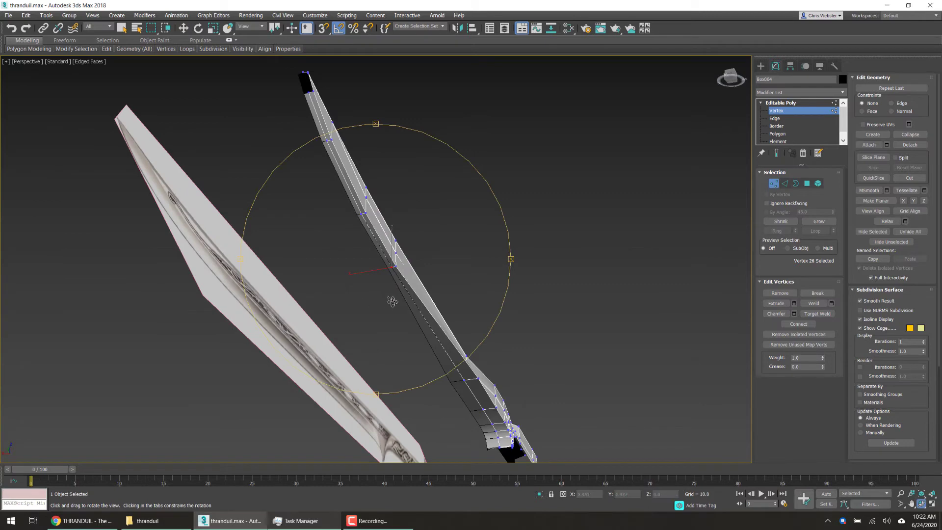
pyautogui.click(482, 245)
pyautogui.keyDown('alt'); pyautogui.moveTo(430, 235); pyautogui.dragTo(309, 265, button='middle'); pyautogui.keyUp('alt')
pyautogui.scroll(5, 371, 213)
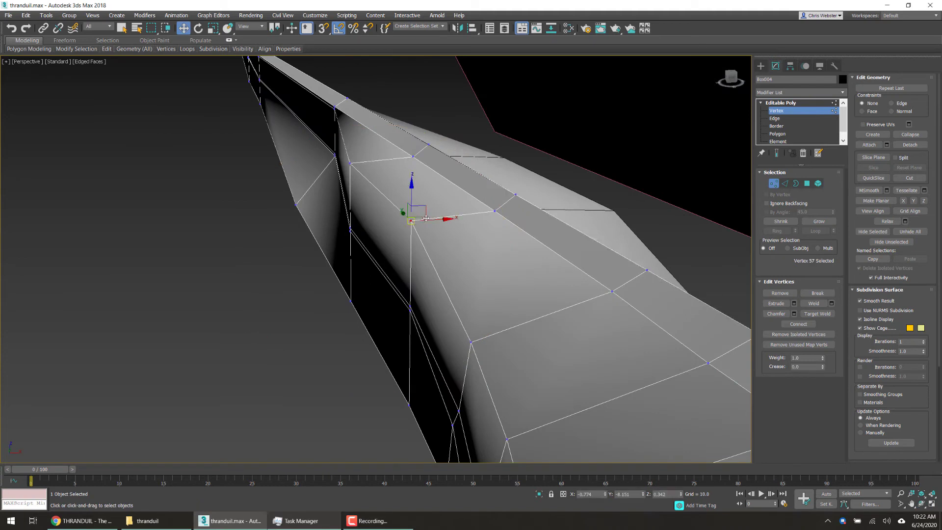
pyautogui.moveTo(483, 218); pyautogui.dragTo(507, 220)
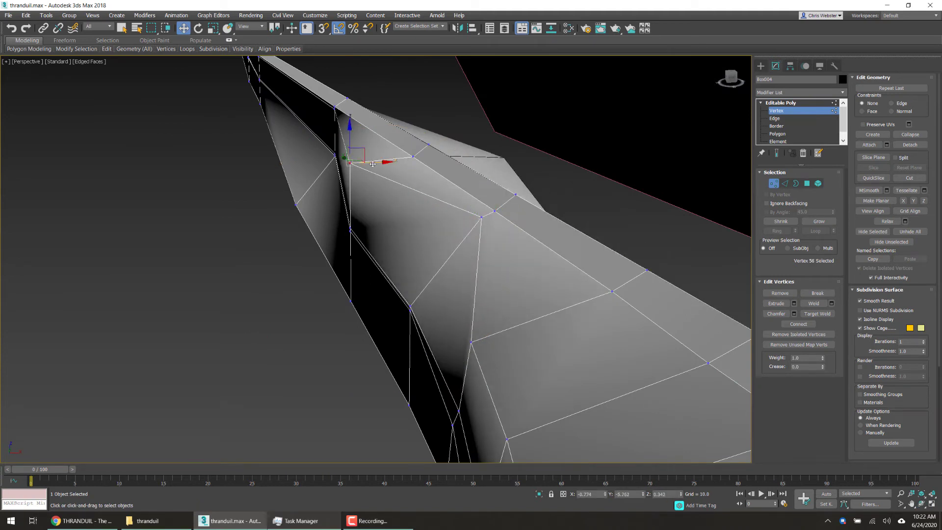
pyautogui.moveTo(372, 164); pyautogui.dragTo(425, 165)
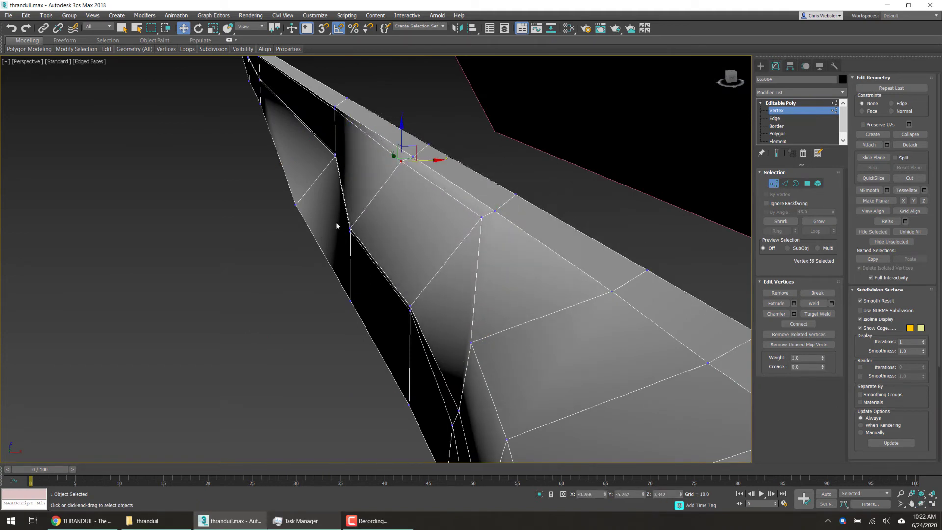
pyautogui.moveTo(376, 227); pyautogui.dragTo(424, 224)
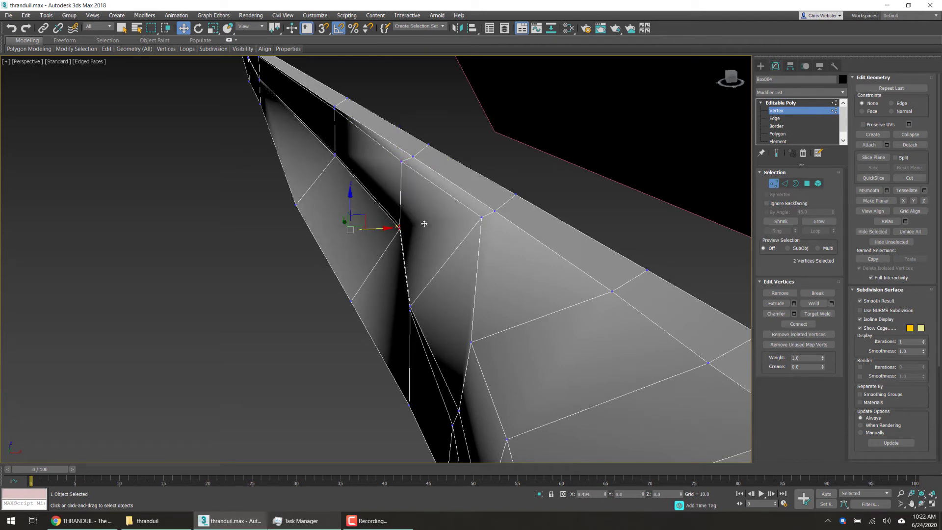
pyautogui.moveTo(446, 307); pyautogui.dragTo(492, 305)
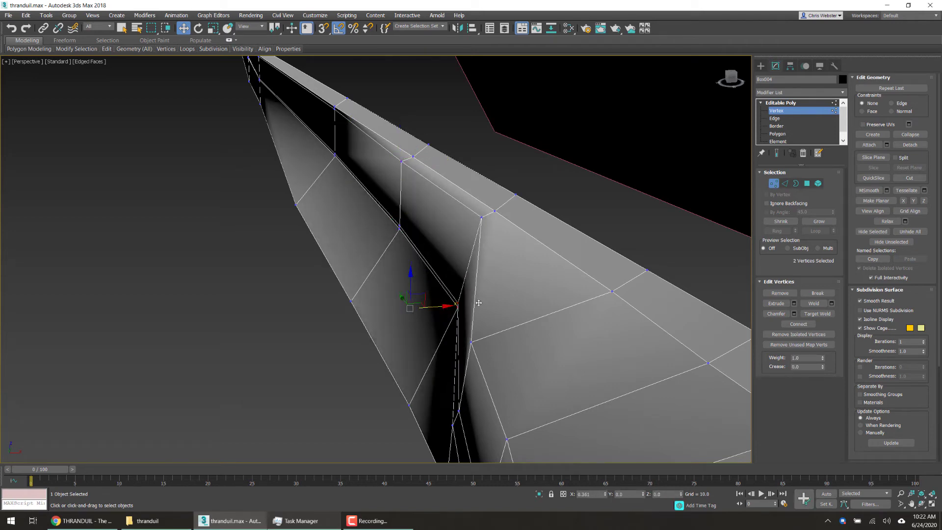
# - Examine the thinned blade and its transition into the guard and handle from several angles
pyautogui.keyDown('alt'); pyautogui.moveTo(390, 245); pyautogui.dragTo(471, 201, button='middle'); pyautogui.keyUp('alt')
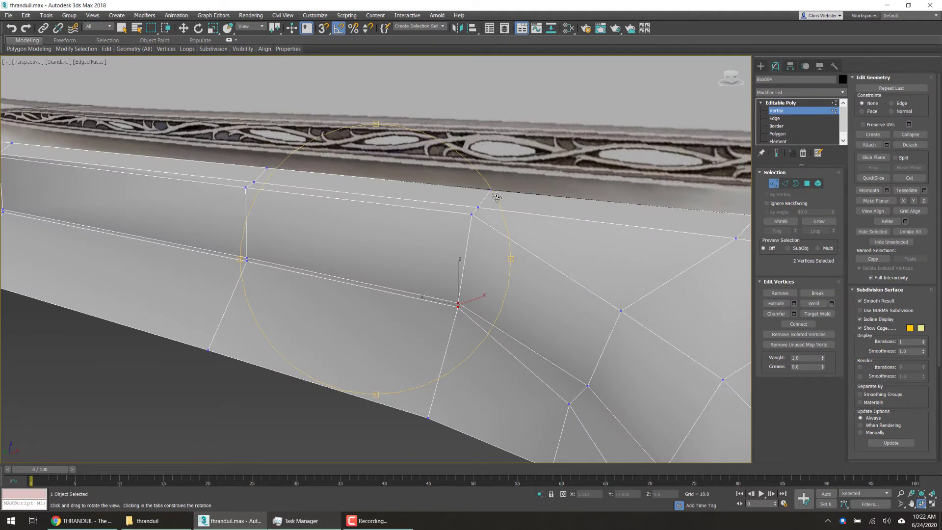
pyautogui.keyDown('alt'); pyautogui.moveTo(425, 241); pyautogui.dragTo(394, 250, button='middle'); pyautogui.keyUp('alt')
pyautogui.click(290, 111)
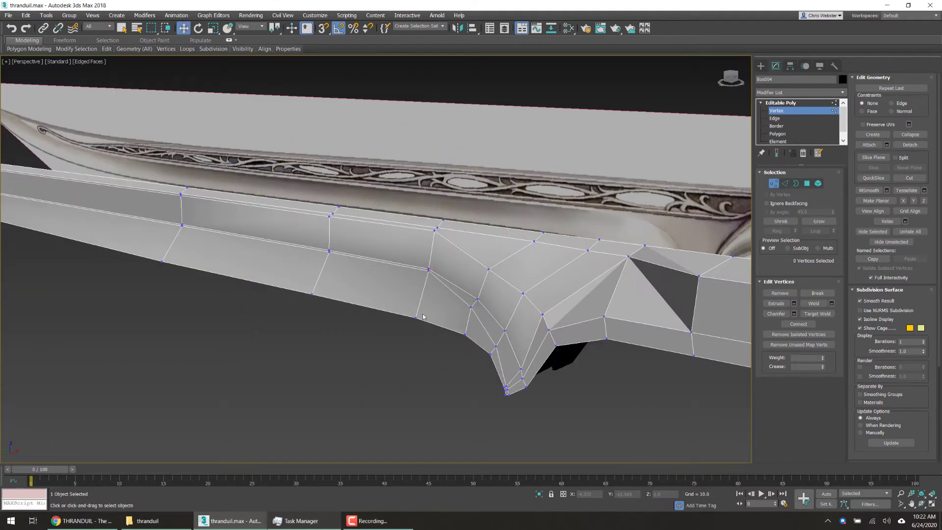
pyautogui.moveTo(303, 377); pyautogui.dragTo(295, 372, button='middle')
pyautogui.keyDown('alt'); pyautogui.moveTo(387, 266); pyautogui.dragTo(378, 246, button='middle'); pyautogui.keyUp('alt')
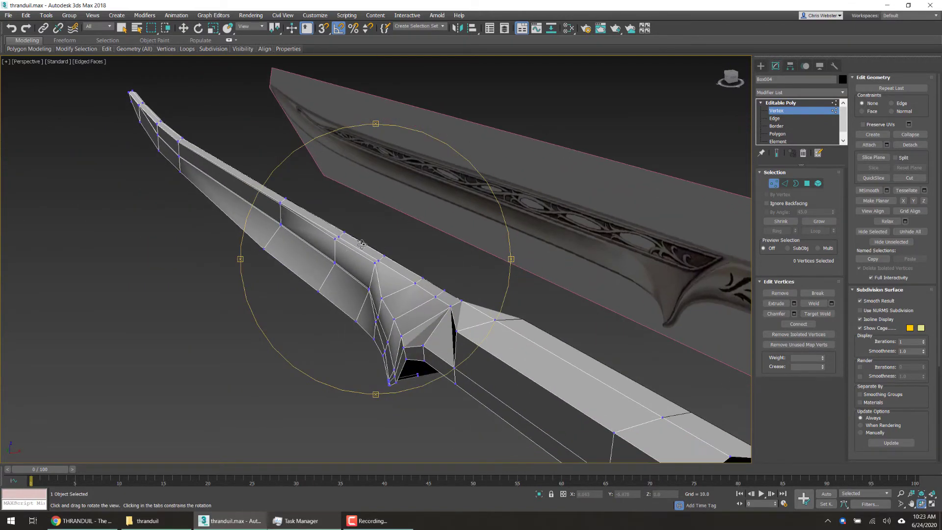
pyautogui.keyDown('alt'); pyautogui.moveTo(418, 272); pyautogui.dragTo(255, 273, button='middle'); pyautogui.keyUp('alt')
pyautogui.scroll(-3, 321, 278)
pyautogui.scroll(3, 319, 279)
# - Leave vertex editing, clear the selection and launch Autodesk Fusion 360
pyautogui.click(766, 64)
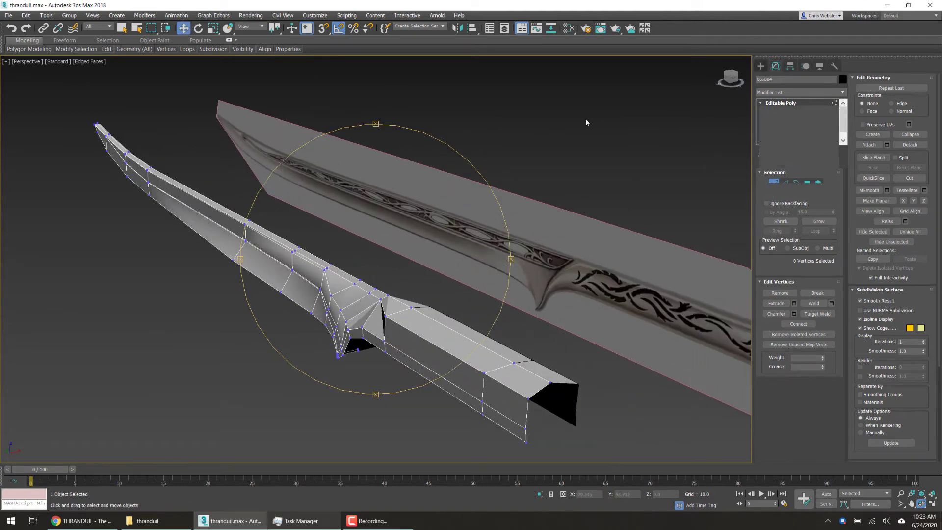
pyautogui.click(239, 390)
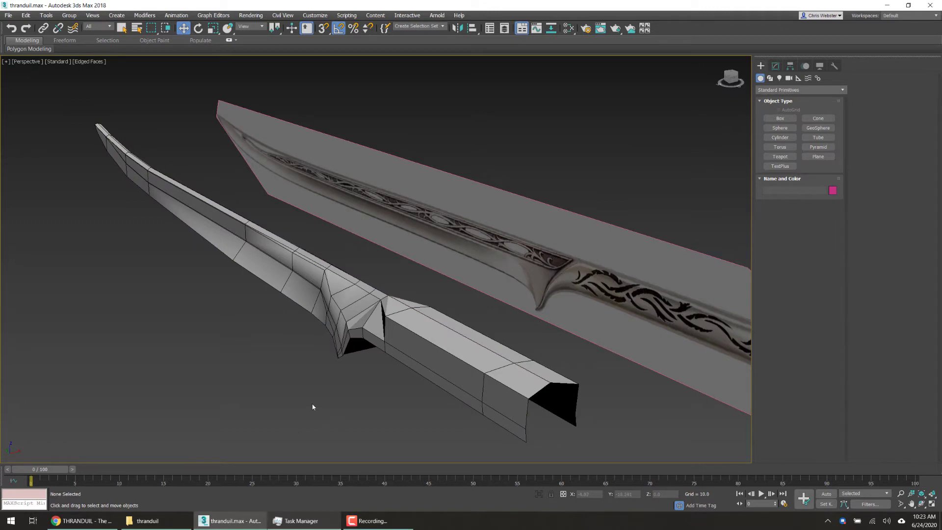
pyautogui.click(10, 520)
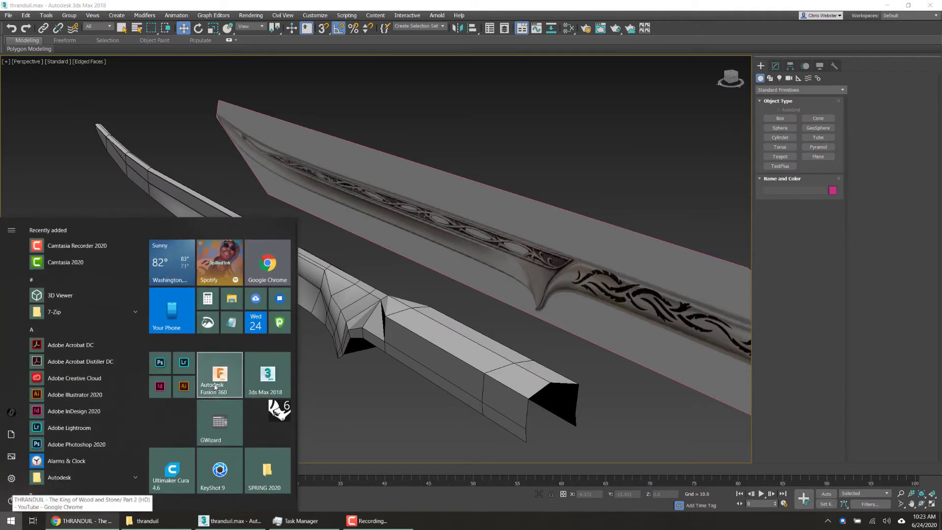
pyautogui.click(217, 382)
# - Reopen the original half for vertex editing and unhide all hidden objects to bring back the finished sword mesh
pyautogui.click(451, 315)
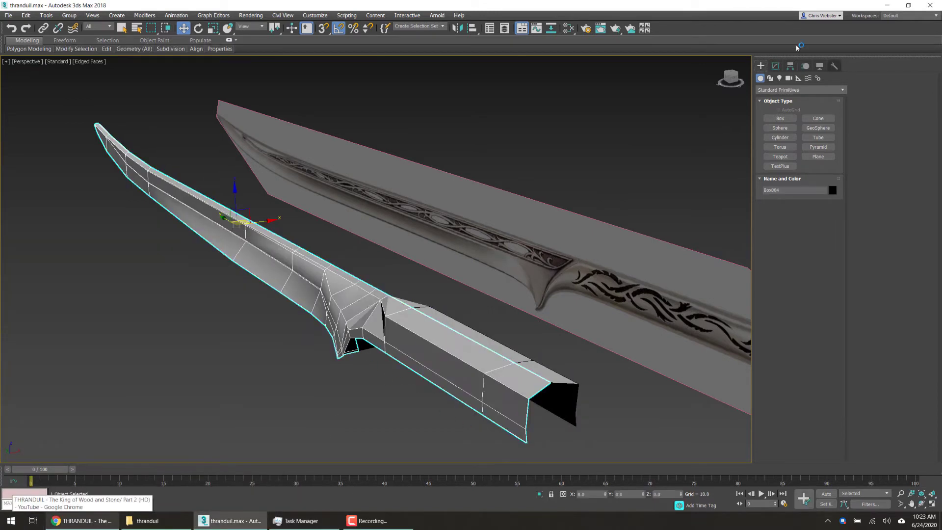
pyautogui.click(776, 66)
pyautogui.click(777, 111)
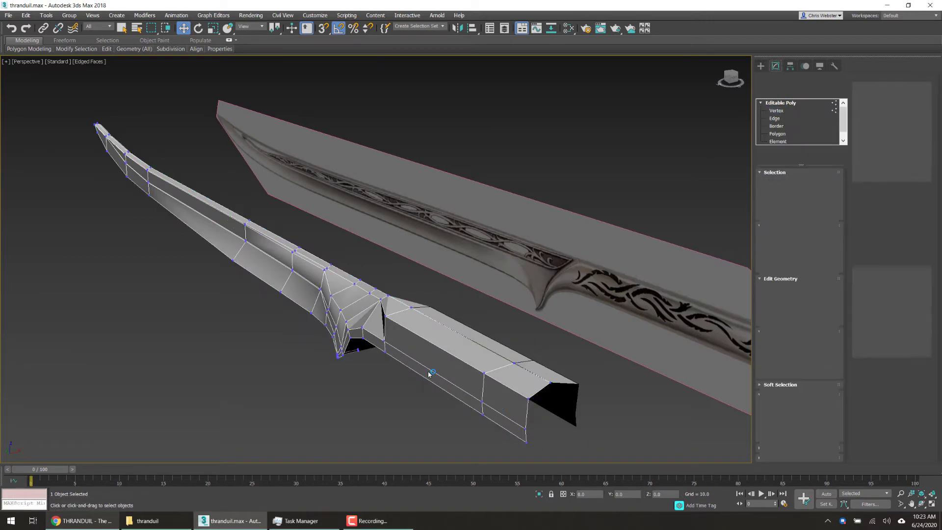
pyautogui.keyDown('alt'); pyautogui.moveTo(427, 371); pyautogui.dragTo(337, 318, button='middle'); pyautogui.keyUp('alt')
pyautogui.rightClick(360, 312)
pyautogui.click(396, 263)
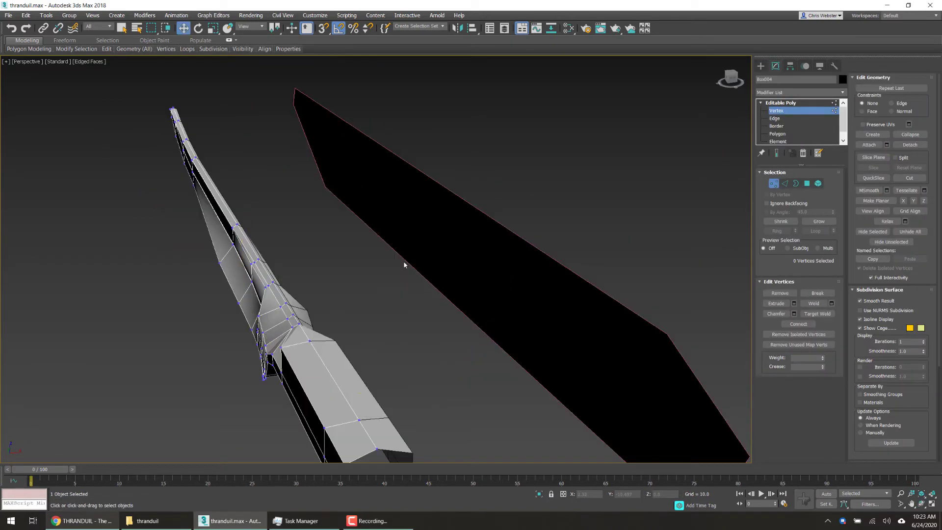
pyautogui.keyDown('alt'); pyautogui.moveTo(404, 265); pyautogui.dragTo(384, 285, button='middle'); pyautogui.keyUp('alt')
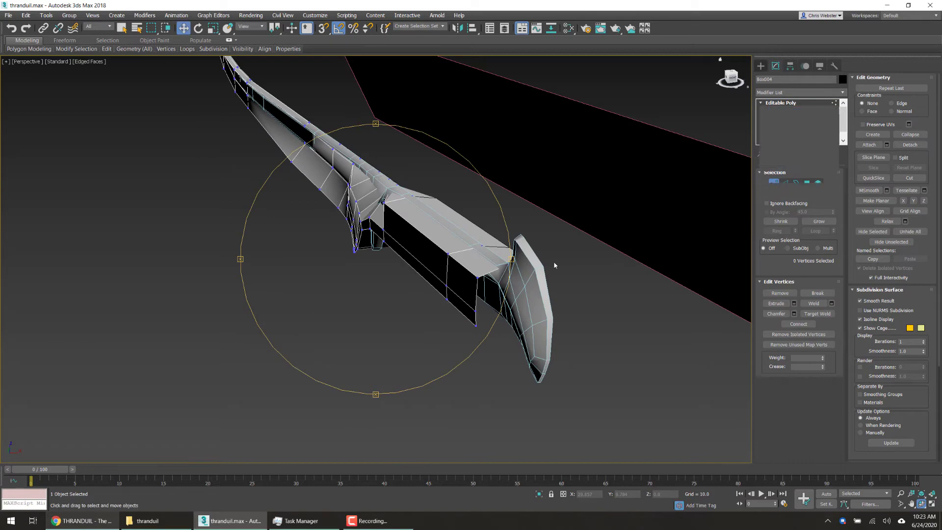
# - Select the finished sword mesh and move it straight down below the low-poly sword
pyautogui.click(761, 67)
pyautogui.press('w')
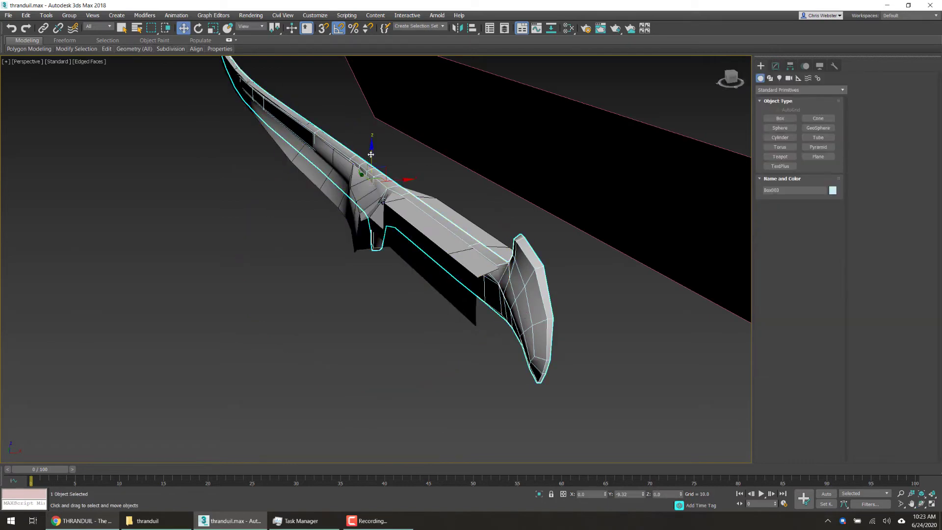
pyautogui.moveTo(371, 154); pyautogui.dragTo(371, 292)
pyautogui.scroll(4, 377, 352)
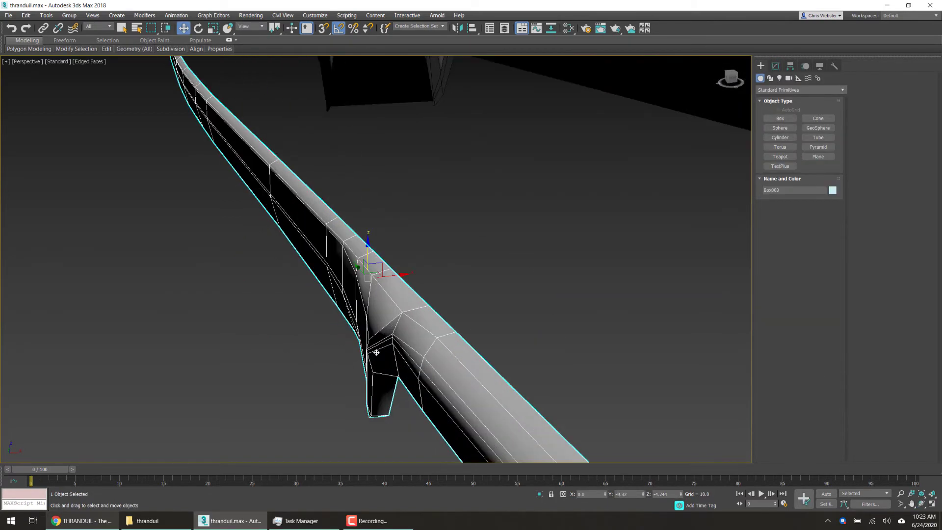
pyautogui.keyDown('alt'); pyautogui.moveTo(376, 352); pyautogui.dragTo(377, 296, button='middle'); pyautogui.keyUp('alt')
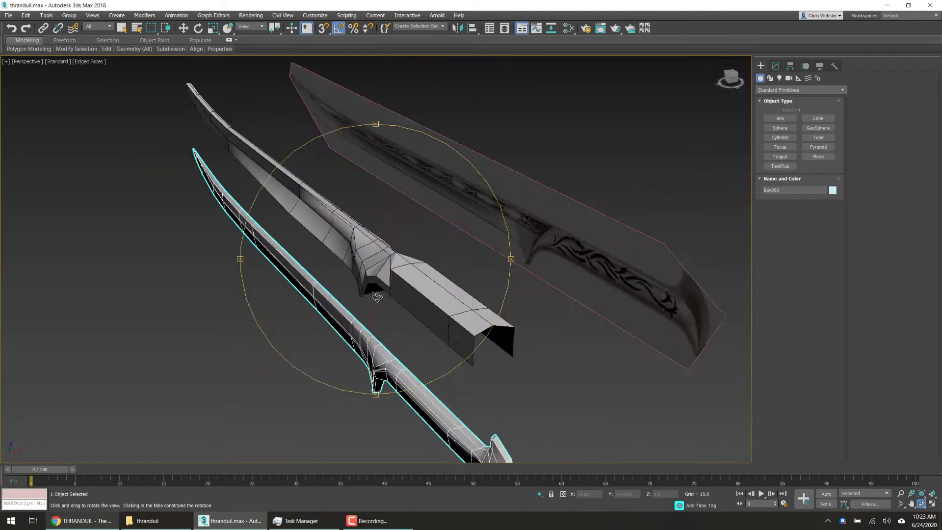
# - Compare the finished sword's guard, handle and pommel topology with the low-poly sword above it
pyautogui.scroll(4, 377, 297)
pyautogui.moveTo(382, 299); pyautogui.dragTo(400, 296)
pyautogui.press('w')
pyautogui.click(590, 311)
pyautogui.moveTo(512, 311); pyautogui.dragTo(456, 261, button='middle')
pyautogui.moveTo(422, 322); pyautogui.dragTo(418, 294, button='middle')
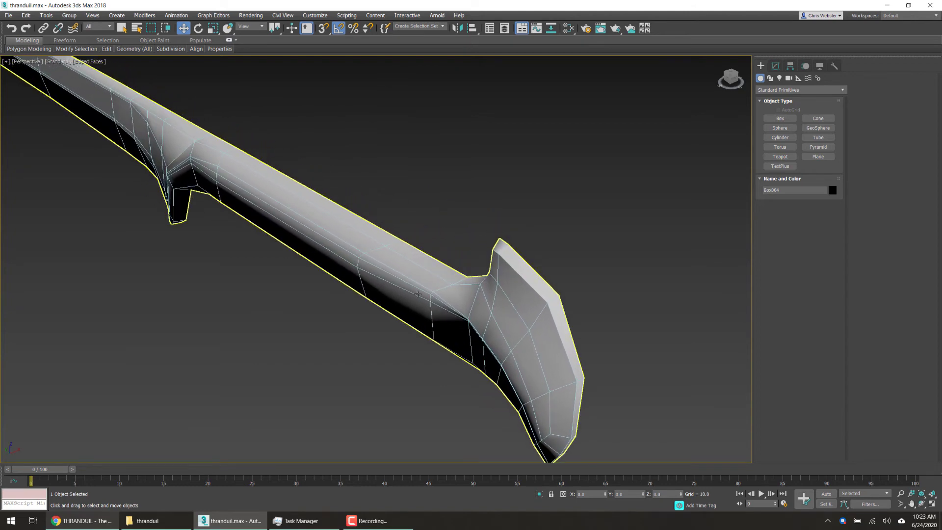
pyautogui.moveTo(249, 211); pyautogui.dragTo(448, 453, button='middle')
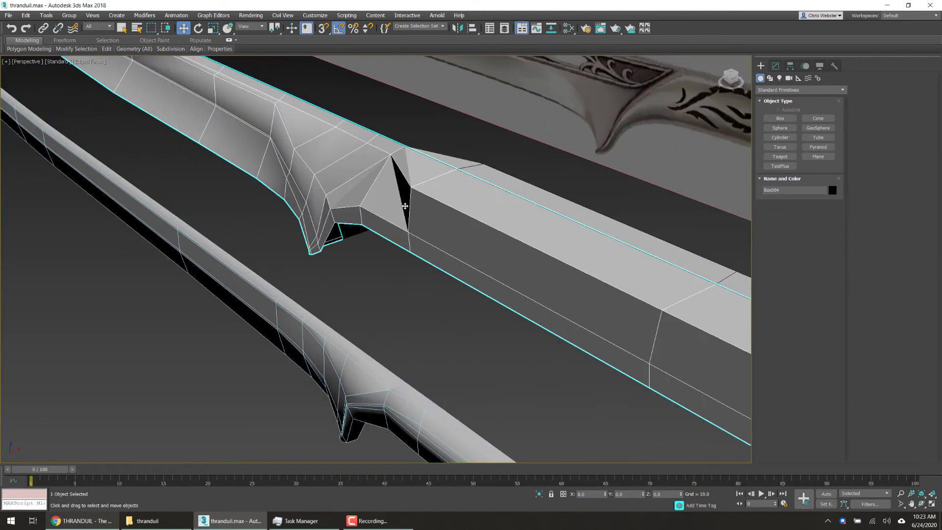
pyautogui.scroll(-3, 405, 206)
pyautogui.moveTo(485, 300); pyautogui.dragTo(402, 62, button='middle')
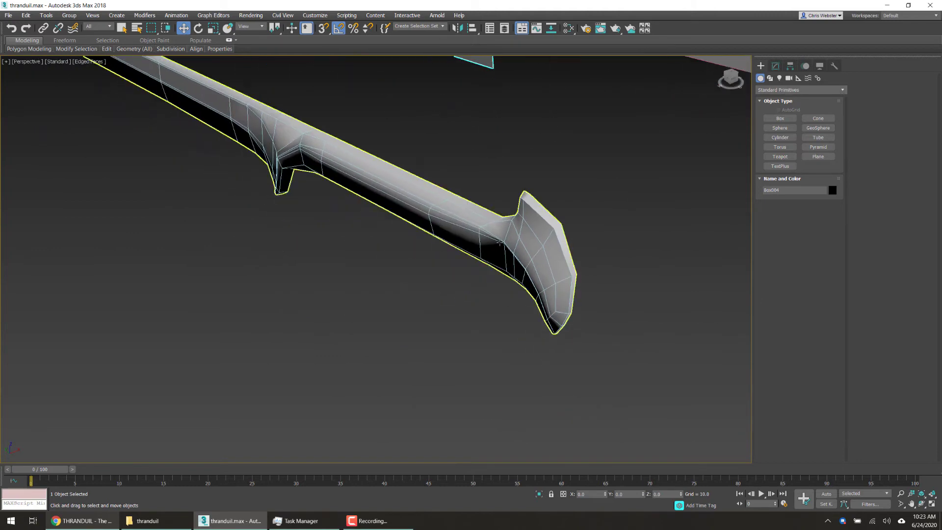
# - Examine the finished sword's curved pommel up close, and the open handle end of the low-poly sword
pyautogui.scroll(3, 473, 212)
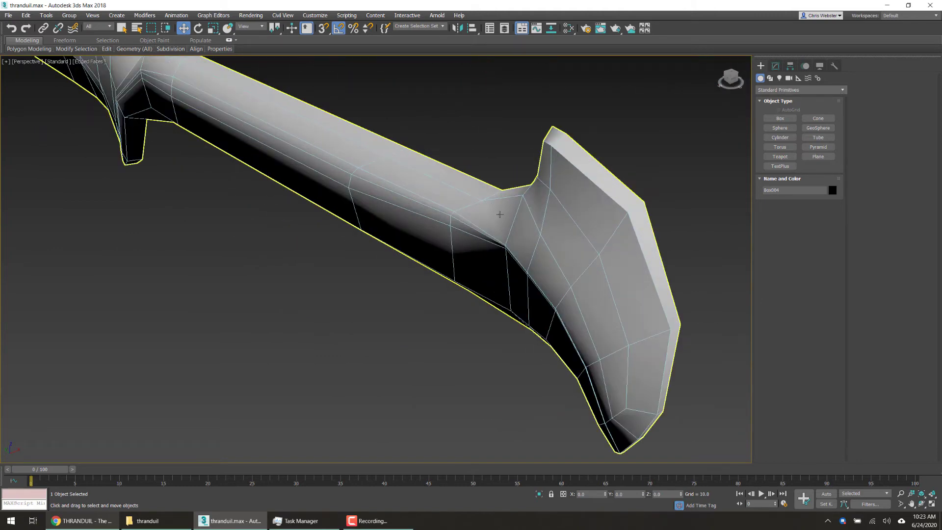
pyautogui.keyDown('alt'); pyautogui.moveTo(522, 213); pyautogui.dragTo(518, 212, button='middle'); pyautogui.keyUp('alt')
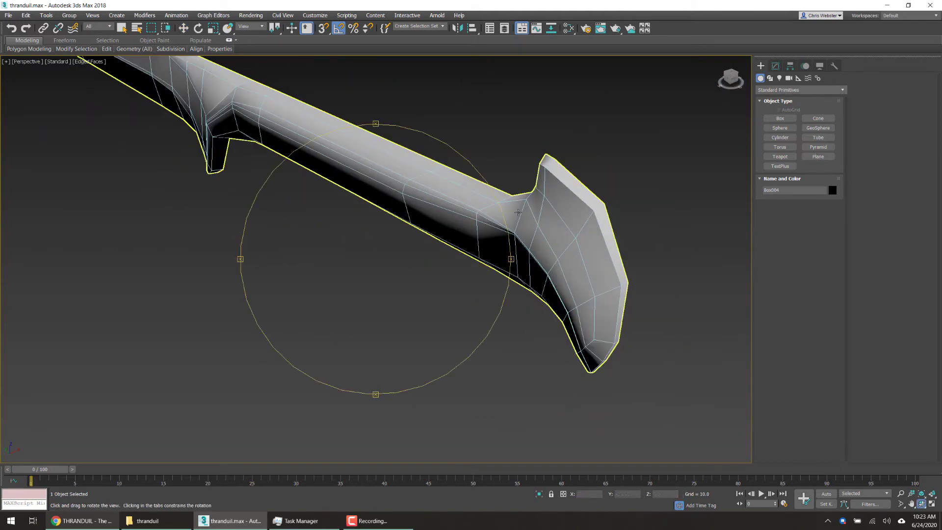
pyautogui.keyDown('alt'); pyautogui.moveTo(446, 232); pyautogui.dragTo(397, 332, button='middle'); pyautogui.keyUp('alt')
pyautogui.scroll(-4, 402, 314)
pyautogui.scroll(2, 373, 217)
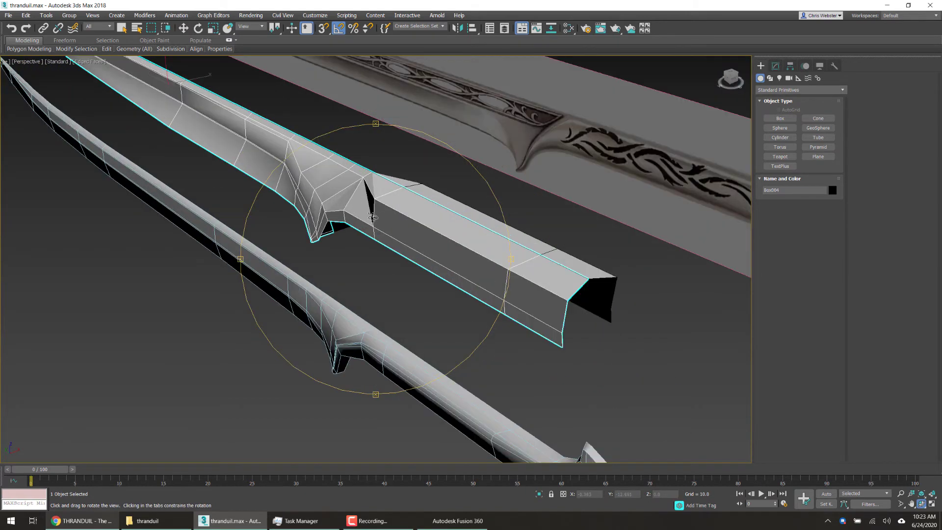
# - Undo the downward move of the finished sword mesh and hide that mesh again
pyautogui.click(775, 65)
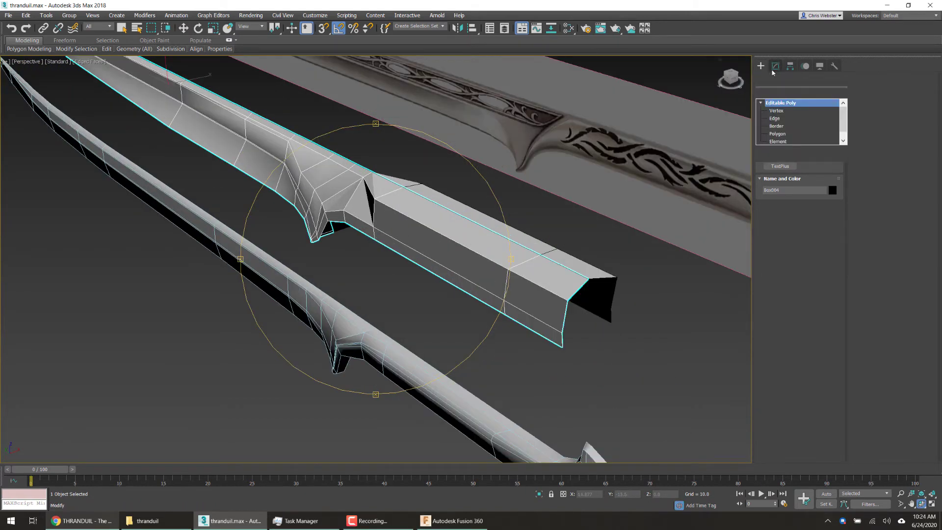
pyautogui.hotkey('ctrl', 'z')
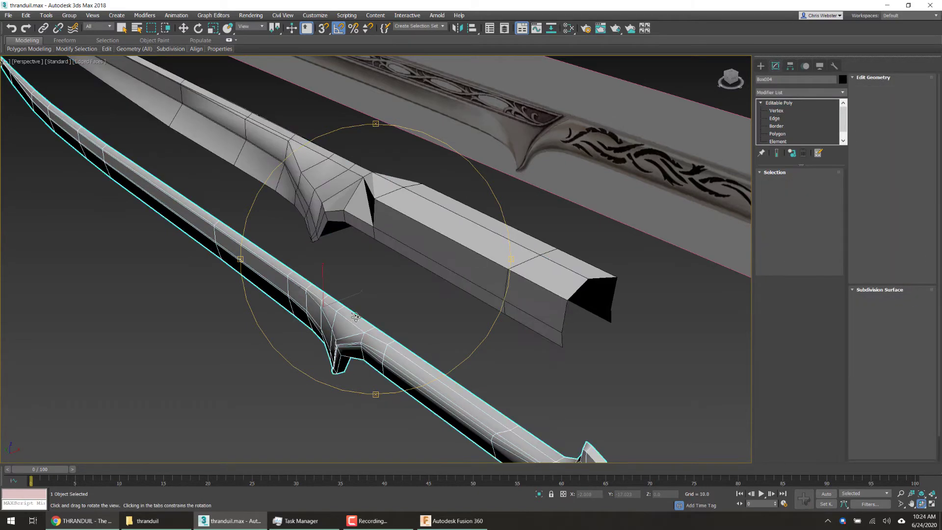
pyautogui.scroll(-3, 361, 290)
pyautogui.hotkey('ctrl', 'z')
pyautogui.keyDown('alt'); pyautogui.moveTo(392, 283); pyautogui.dragTo(495, 243, button='middle'); pyautogui.keyUp('alt')
pyautogui.rightClick(637, 176)
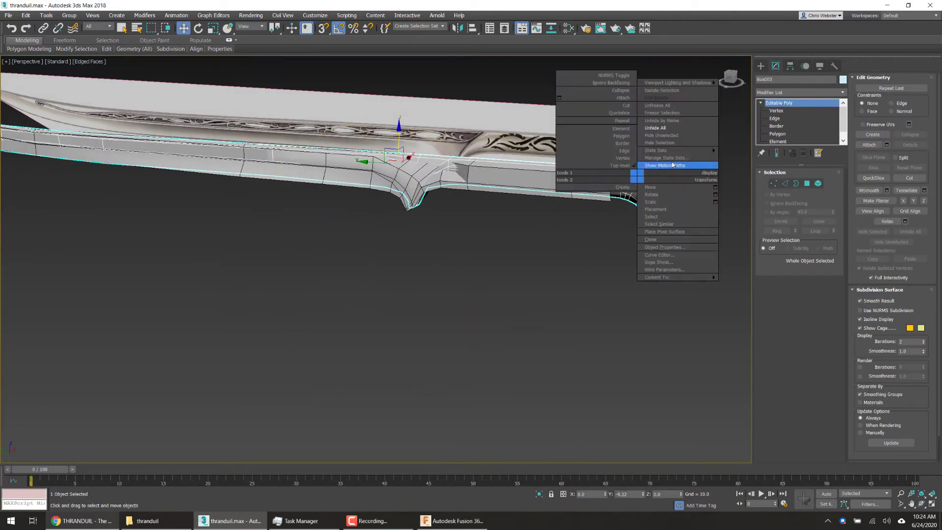
pyautogui.click(681, 142)
# - Select the low-poly sword half and open it for vertex editing
pyautogui.click(579, 188)
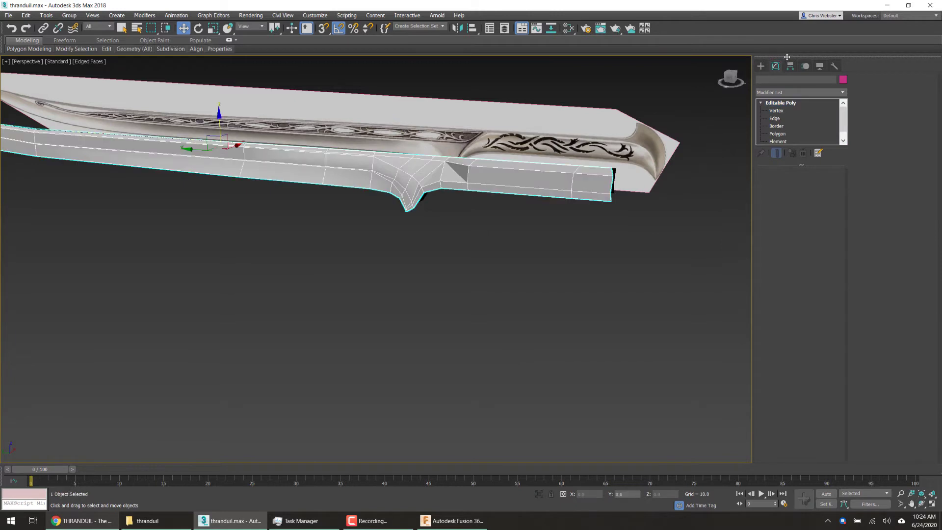
pyautogui.click(778, 111)
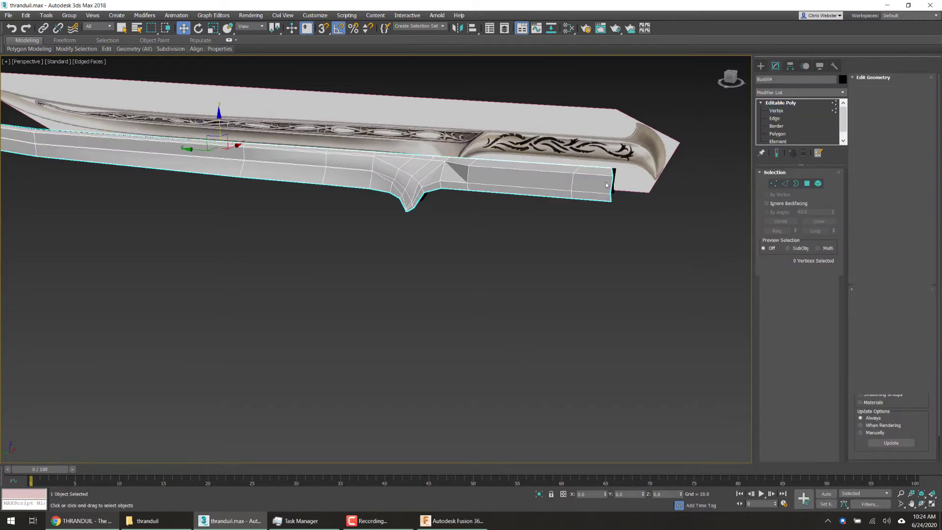
# - In the left view, lower the opacity of Material #26 so the reference image shows through the sword mesh
pyautogui.press('f')
pyautogui.press('l')
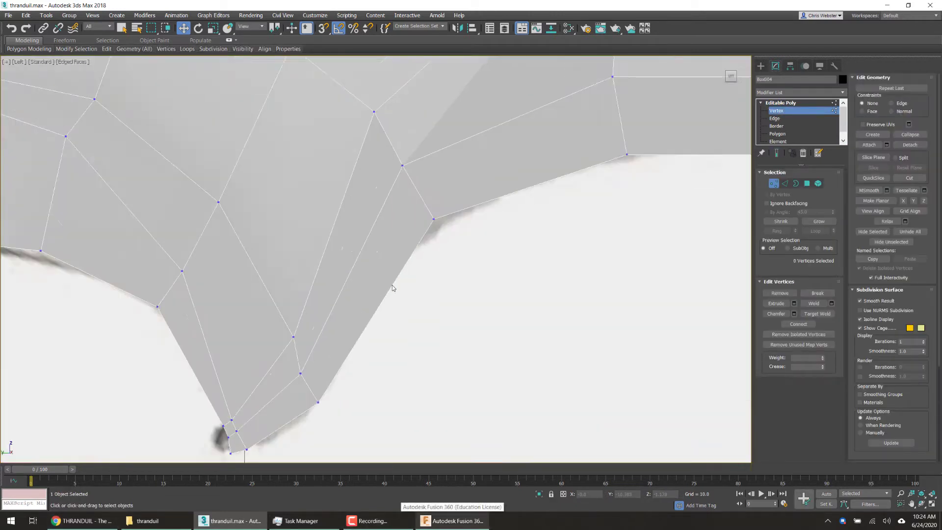
pyautogui.scroll(-6, 392, 284)
pyautogui.moveTo(396, 294); pyautogui.dragTo(276, 296, button='middle')
pyautogui.moveTo(363, 304); pyautogui.dragTo(525, 199, button='middle')
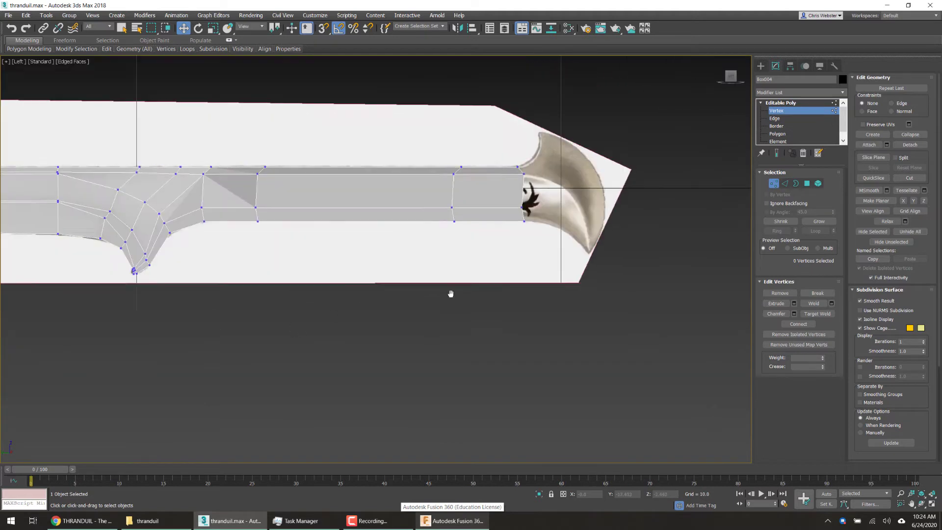
pyautogui.press('m')
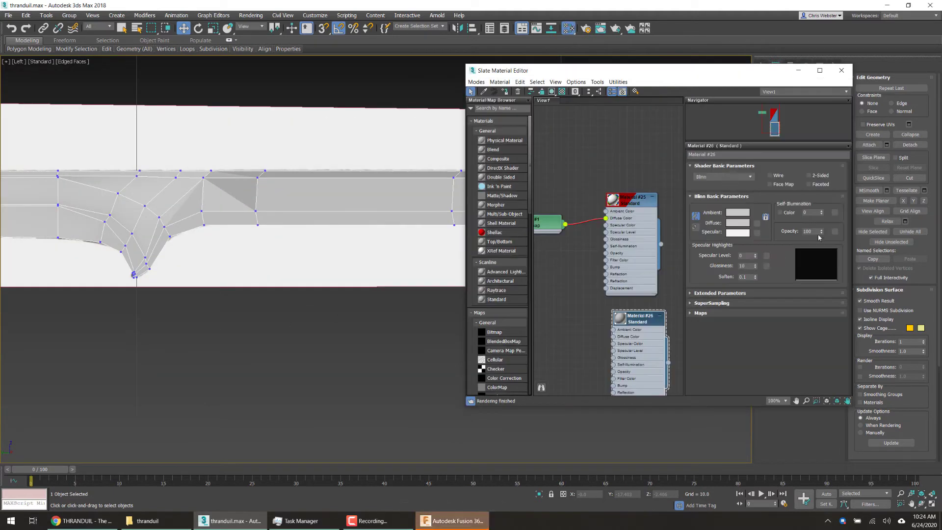
pyautogui.moveTo(815, 249); pyautogui.dragTo(815, 253)
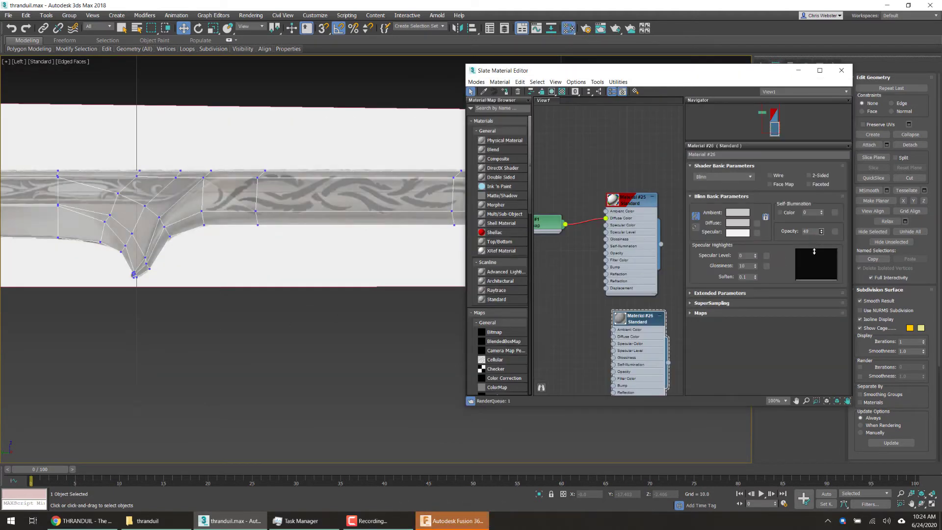
pyautogui.press('m')
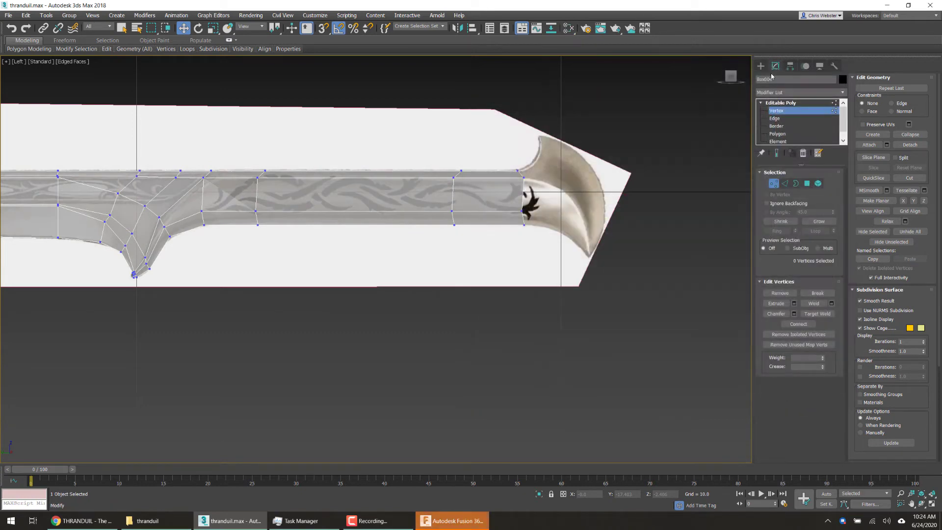
# - Move the vertices of the handle's upper inner row closer to its top edge, between pommel and guard
pyautogui.scroll(5, 531, 198)
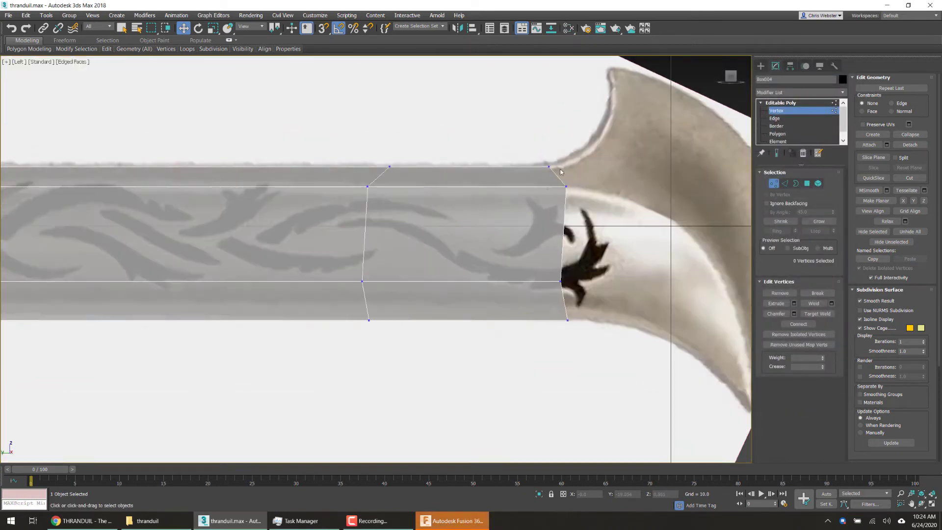
pyautogui.click(567, 186)
pyautogui.scroll(-4, 351, 219)
pyautogui.moveTo(351, 219); pyautogui.dragTo(432, 225, button='middle')
pyautogui.scroll(2, 446, 225)
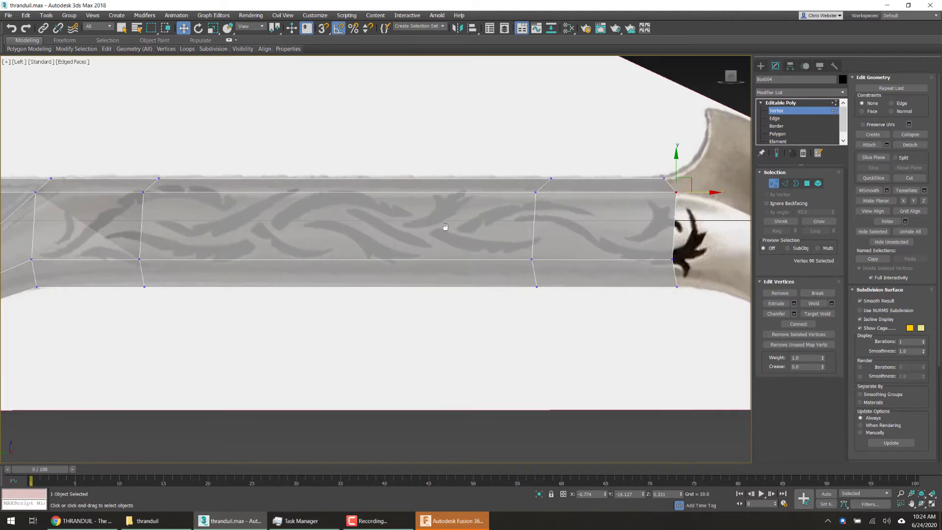
pyautogui.scroll(-2, 115, 246)
pyautogui.moveTo(115, 249); pyautogui.dragTo(139, 275, button='middle')
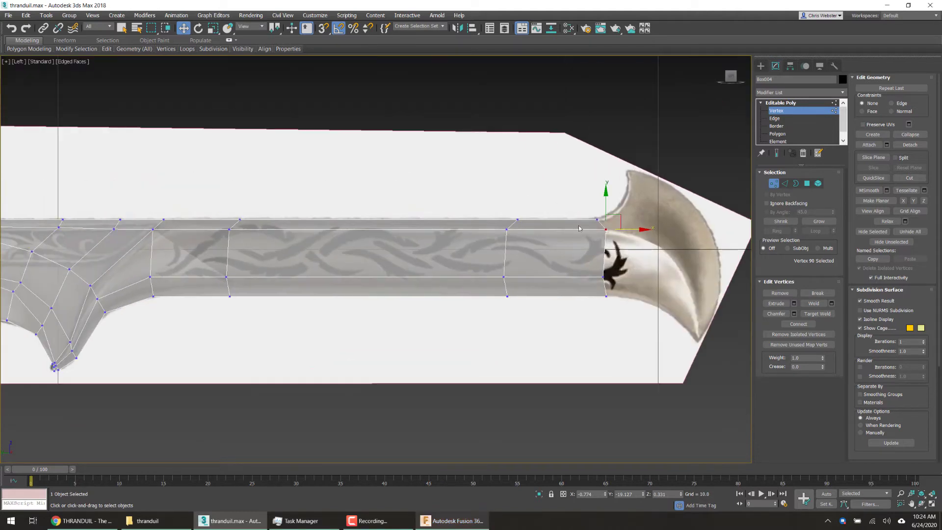
pyautogui.scroll(2, 606, 221)
pyautogui.scroll(4, 630, 212)
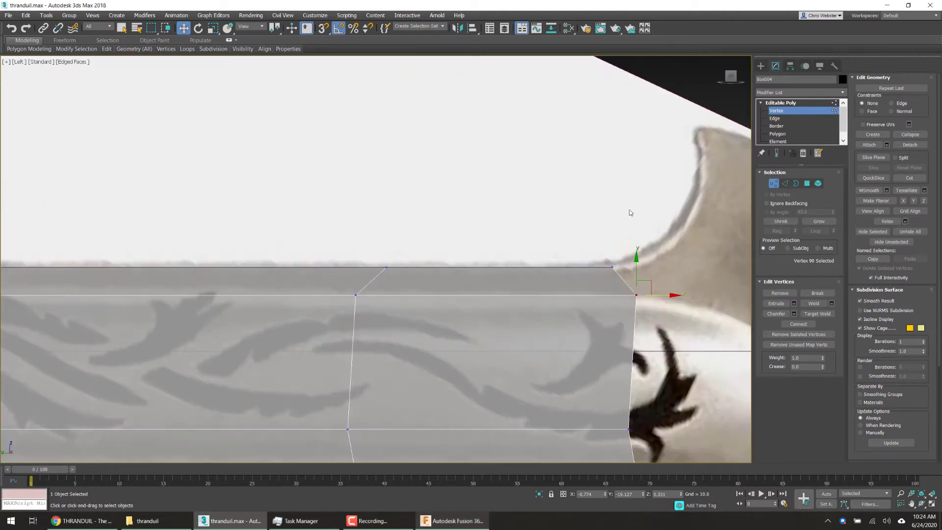
pyautogui.moveTo(636, 270)
pyautogui.mouseDown()
pyautogui.moveTo(626, 251)
pyautogui.moveTo(629, 261)
pyautogui.mouseUp()
pyautogui.moveTo(376, 303); pyautogui.dragTo(368, 283)
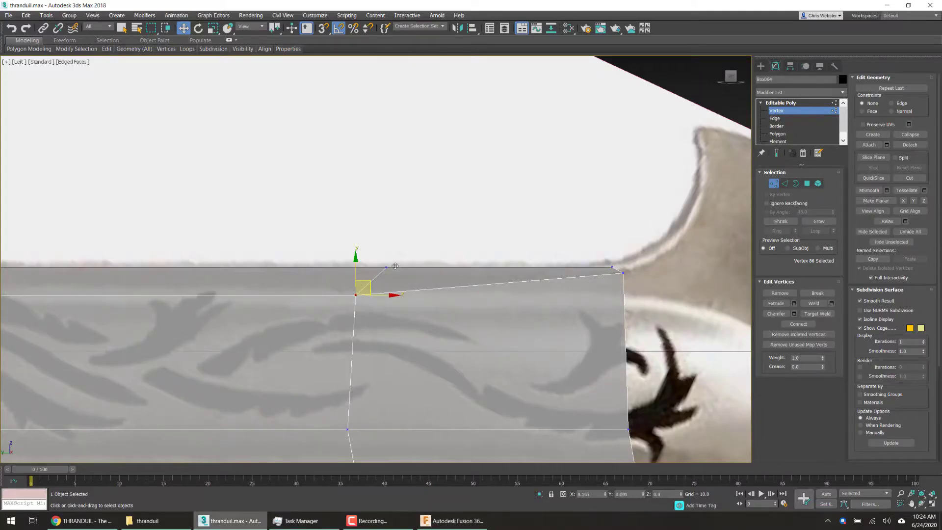
pyautogui.moveTo(395, 265); pyautogui.dragTo(394, 268)
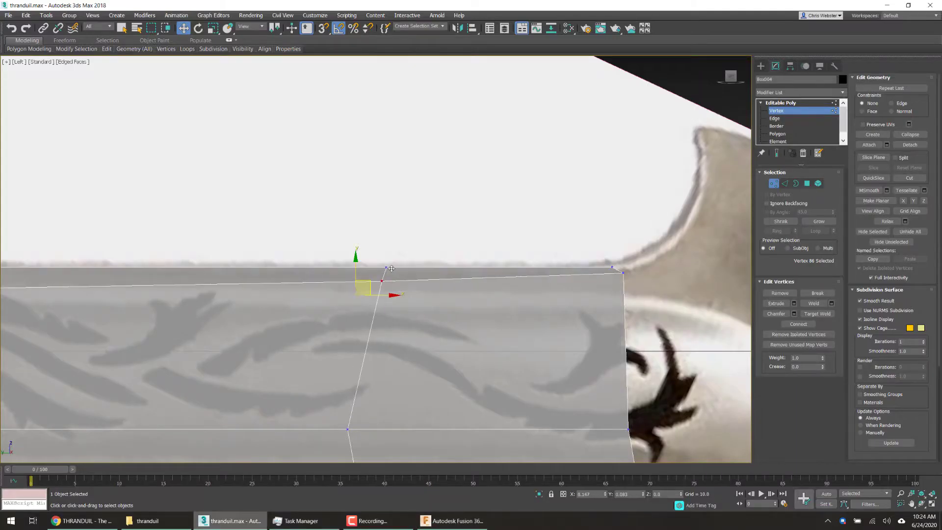
pyautogui.scroll(-4, 366, 281)
pyautogui.moveTo(257, 296); pyautogui.dragTo(528, 293, button='middle')
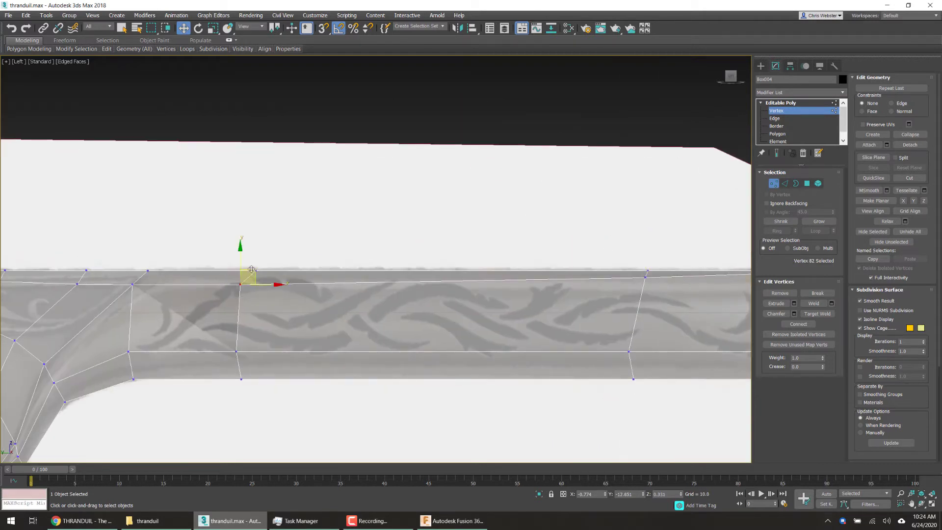
pyautogui.moveTo(251, 268); pyautogui.dragTo(259, 261)
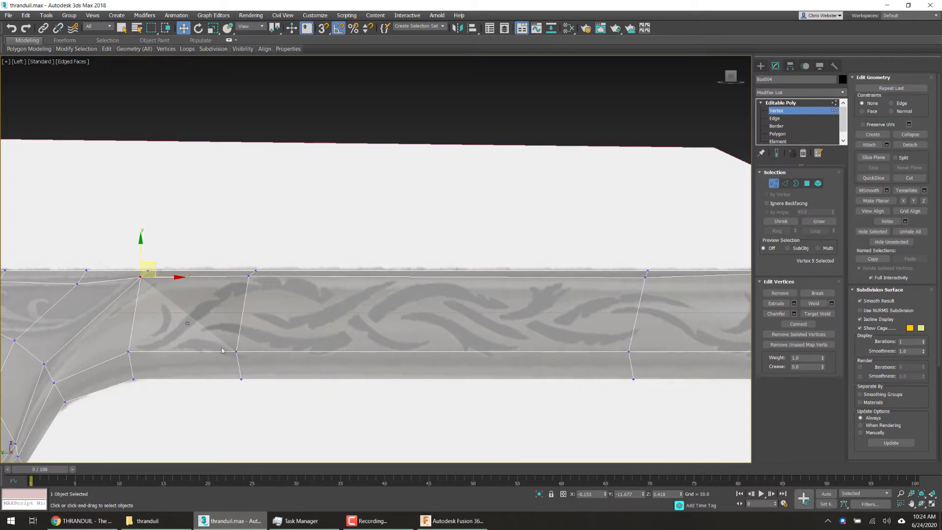
# - Raise the vertices of the handle's lower inner row to just beneath the upper inner row, from guard to pommel end
pyautogui.click(236, 351)
pyautogui.moveTo(249, 336); pyautogui.dragTo(258, 279)
pyautogui.click(129, 350)
pyautogui.moveTo(141, 328); pyautogui.dragTo(152, 289)
pyautogui.scroll(-4, 191, 299)
pyautogui.moveTo(393, 311); pyautogui.dragTo(345, 316, button='middle')
pyautogui.scroll(4, 345, 315)
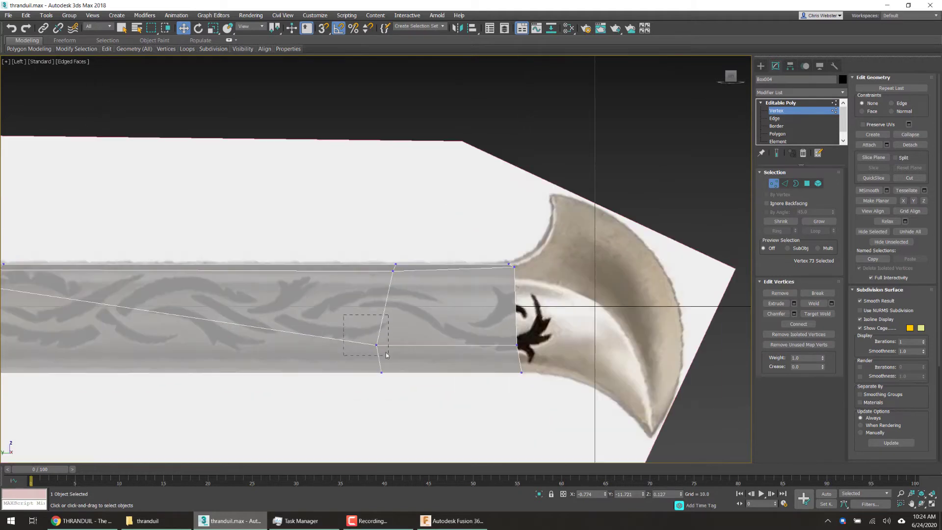
pyautogui.moveTo(387, 356); pyautogui.dragTo(396, 277)
pyautogui.moveTo(450, 340); pyautogui.dragTo(398, 347, button='middle')
pyautogui.click(465, 352)
pyautogui.moveTo(474, 342); pyautogui.dragTo(478, 276)
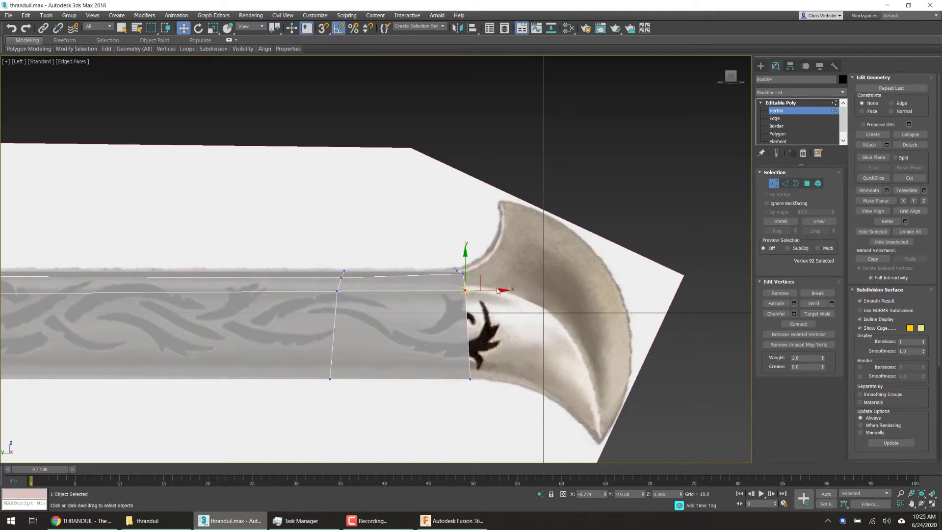
# - Examine the reshaped handle mesh against the reference image in the side and perspective views
pyautogui.scroll(1, 536, 308)
pyautogui.scroll(-2, 578, 351)
pyautogui.moveTo(466, 320); pyautogui.dragTo(423, 288, button='middle')
pyautogui.scroll(-1, 527, 325)
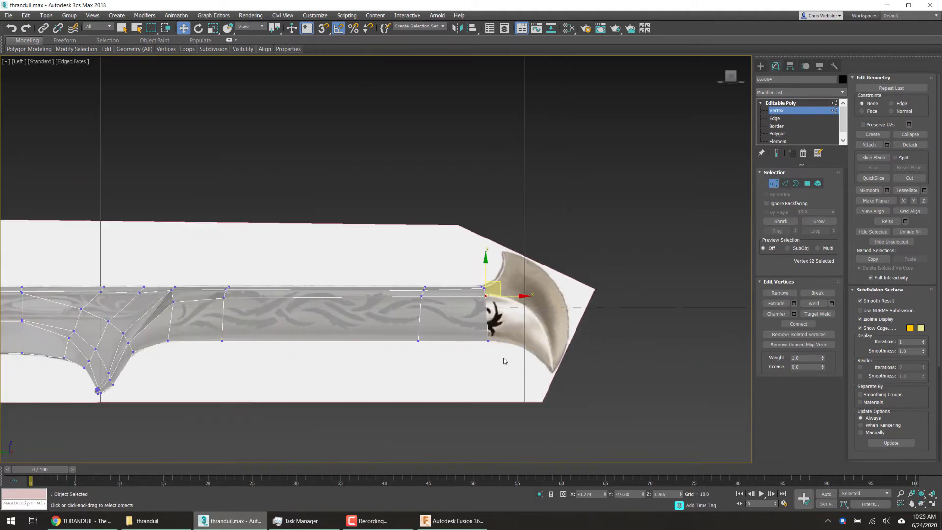
pyautogui.scroll(2, 503, 362)
pyautogui.scroll(1, 551, 244)
pyautogui.scroll(1, 513, 250)
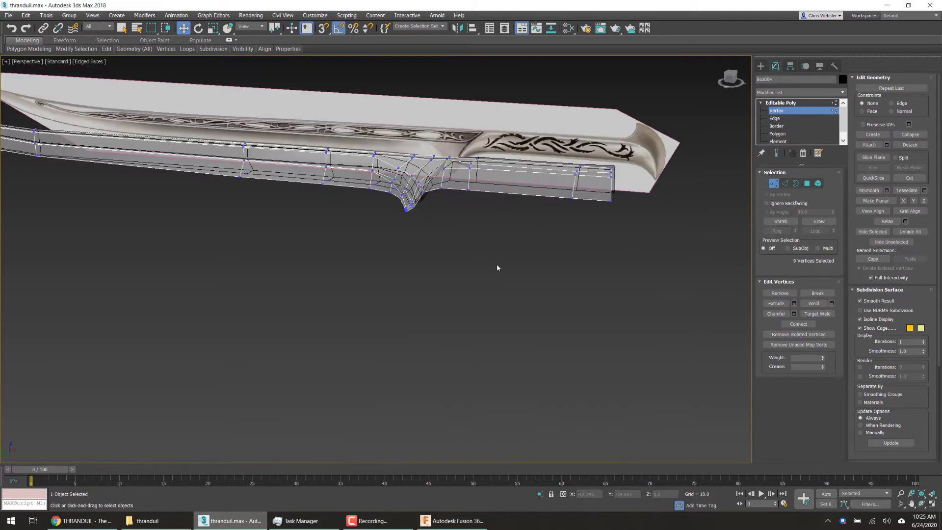
pyautogui.keyDown('alt'); pyautogui.moveTo(493, 264); pyautogui.dragTo(472, 281, button='middle'); pyautogui.keyUp('alt')
pyautogui.press('l')
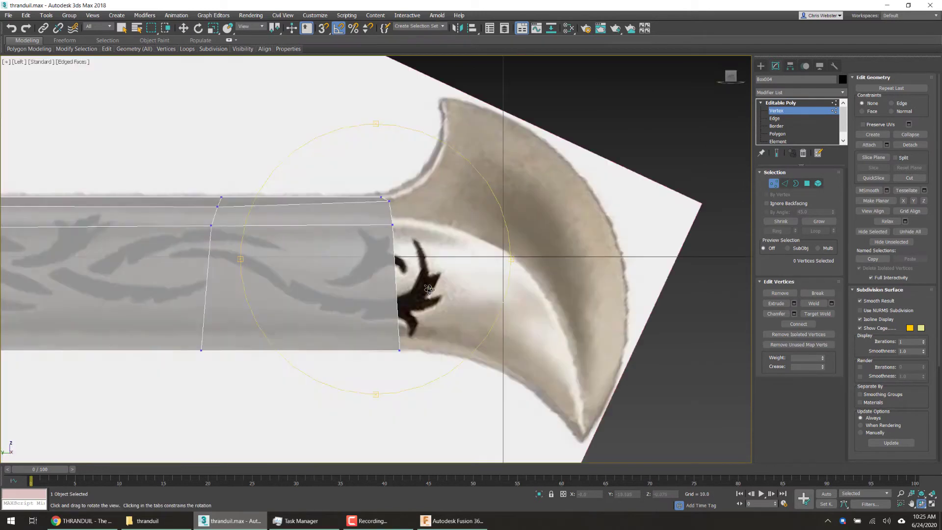
# - Extrude the top edge at the handle's end in three segments along the pommel's inner curve up to its tip
pyautogui.press('2')
pyautogui.press('w')
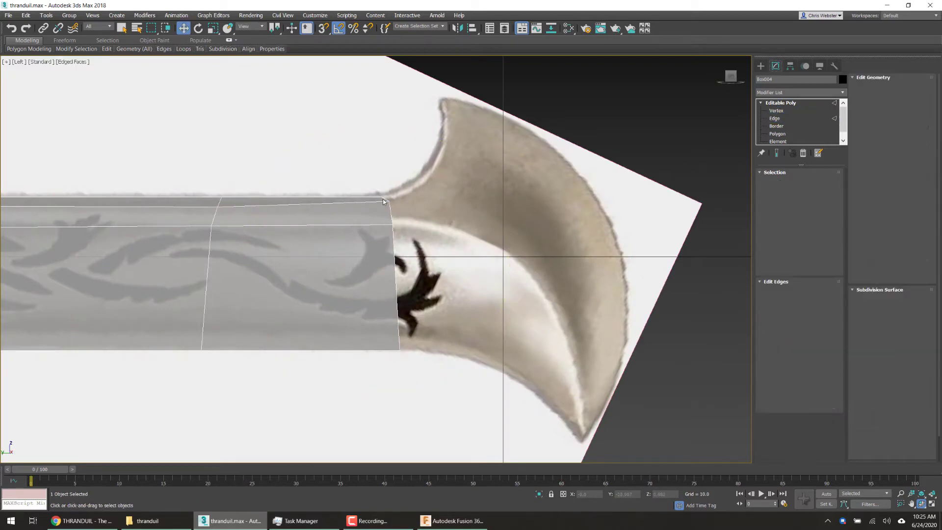
pyautogui.click(392, 199)
pyautogui.keyDown('shift'); pyautogui.moveTo(426, 177); pyautogui.dragTo(447, 87); pyautogui.keyUp('shift')
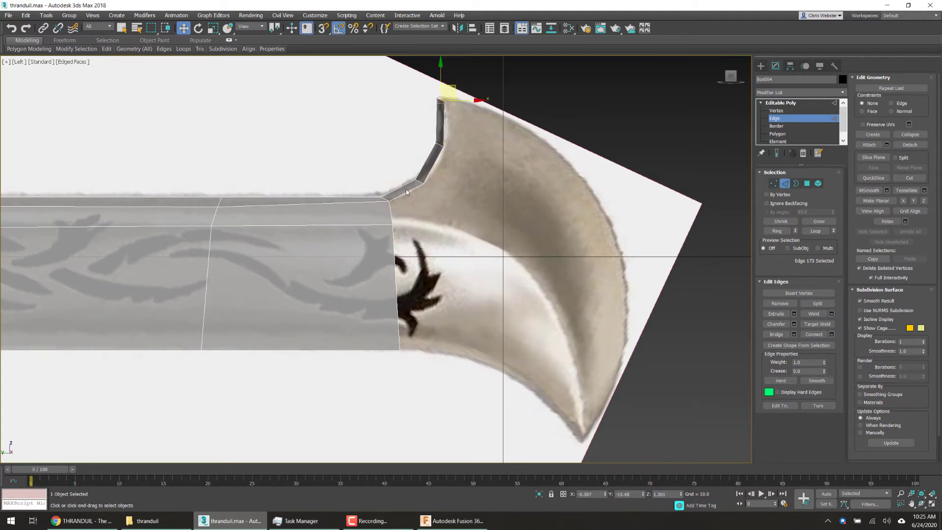
# - Extrude the vertical end edges of the handle a short distance into the pommel as one new segment
pyautogui.click(398, 236)
pyautogui.doubleClick(398, 236)
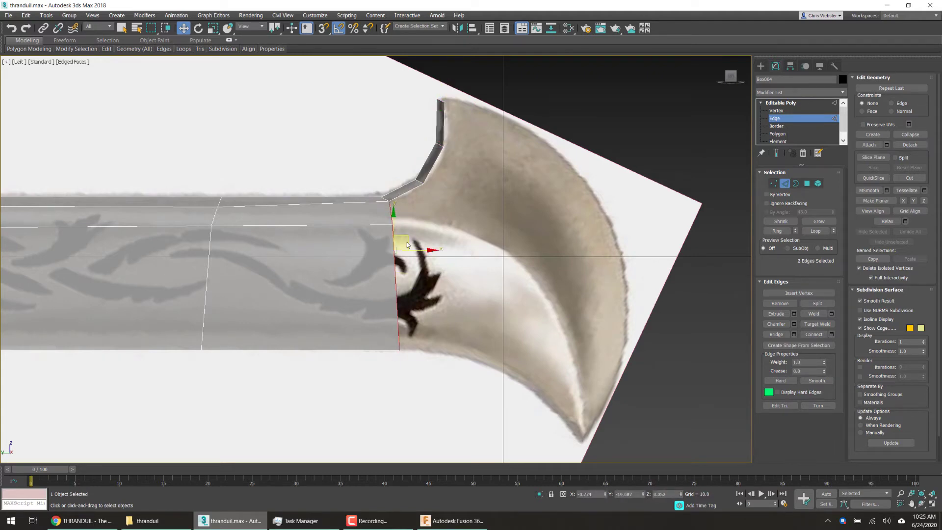
pyautogui.keyDown('shift'); pyautogui.moveTo(403, 235); pyautogui.dragTo(444, 236); pyautogui.keyUp('shift')
pyautogui.click(465, 223)
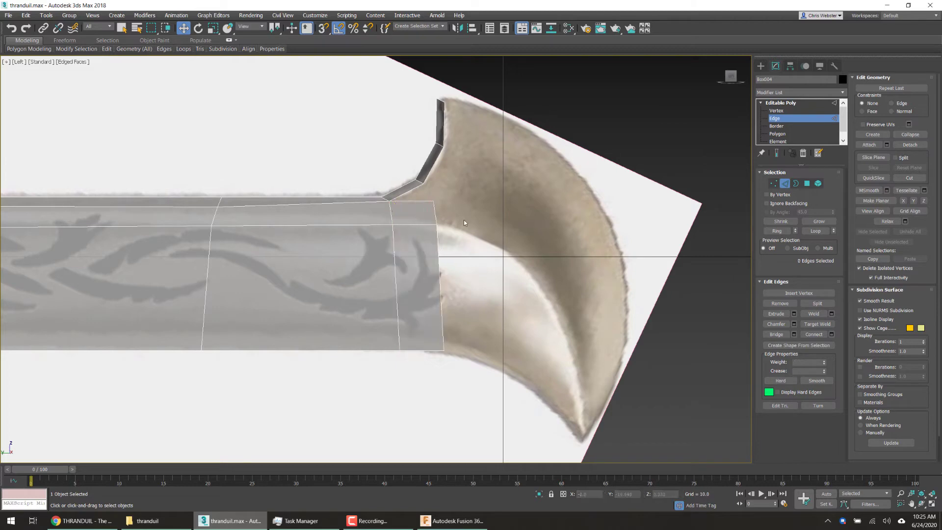
pyautogui.click(432, 255)
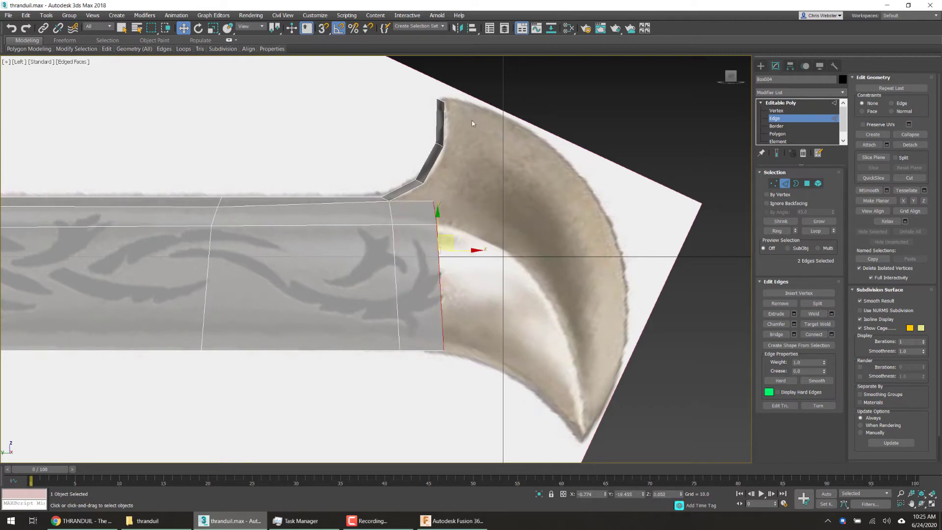
# - Remove the first intermediate edge of the pommel's inner-curve strip and lower the remaining one into the bend of the curve
pyautogui.click(421, 183)
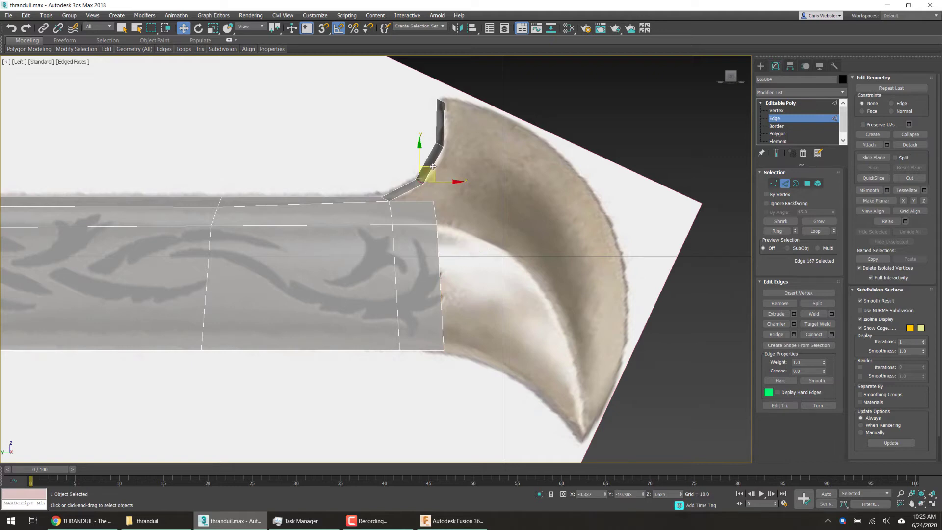
pyautogui.moveTo(433, 167); pyautogui.dragTo(442, 146)
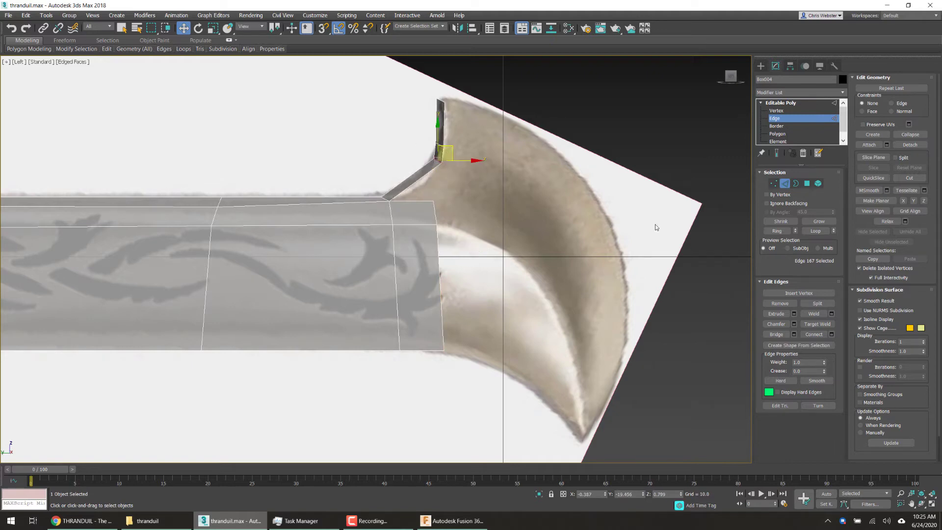
pyautogui.click(781, 304)
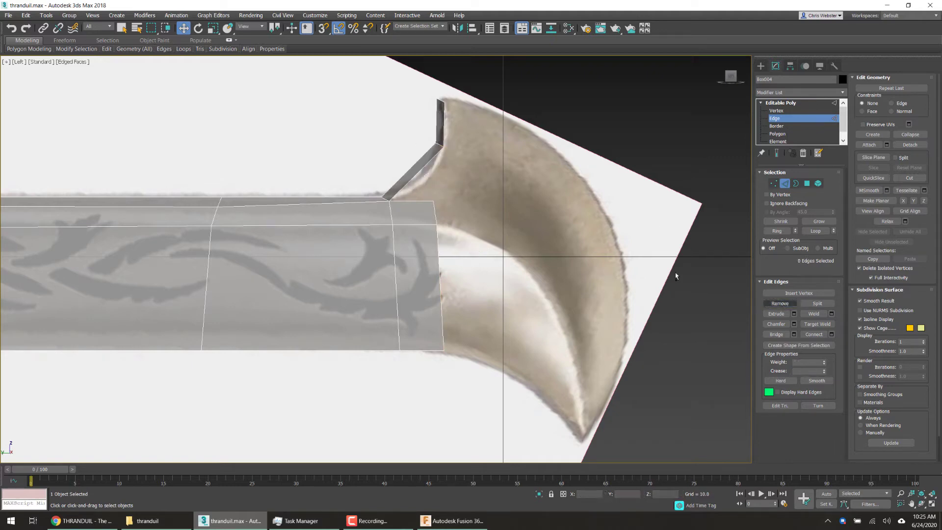
pyautogui.click(439, 141)
pyautogui.moveTo(451, 135); pyautogui.dragTo(445, 163)
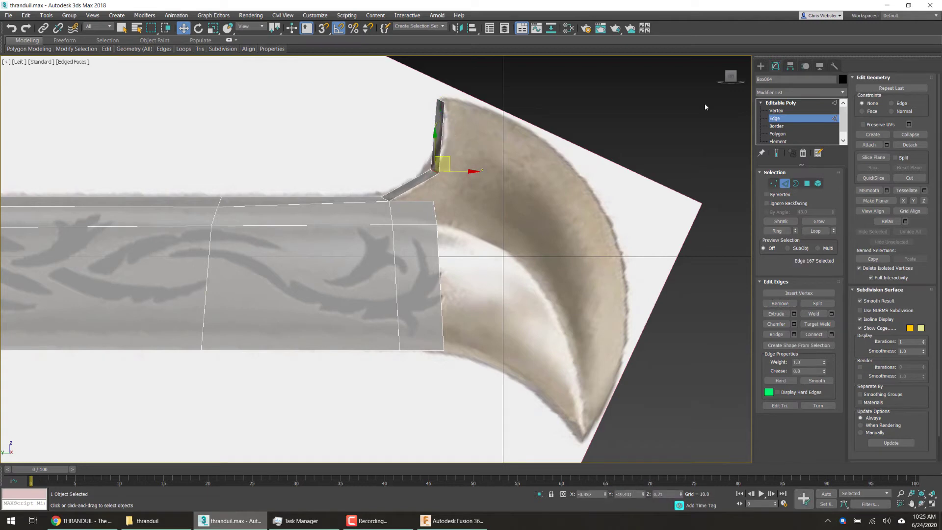
# - Target-weld the upper corner vertex of the new handle segment to the bend vertex of the inner-curve strip
pyautogui.click(776, 111)
pyautogui.click(817, 314)
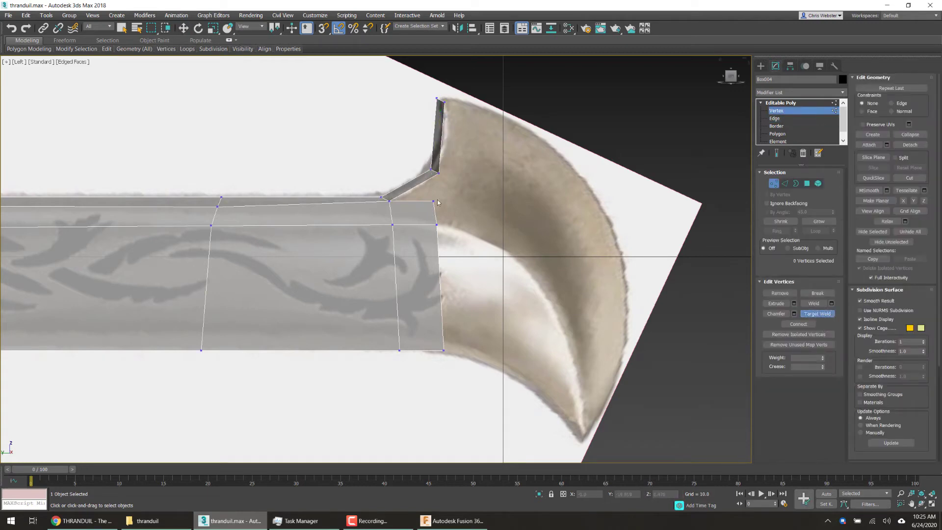
pyautogui.click(439, 174)
pyautogui.rightClick(522, 182)
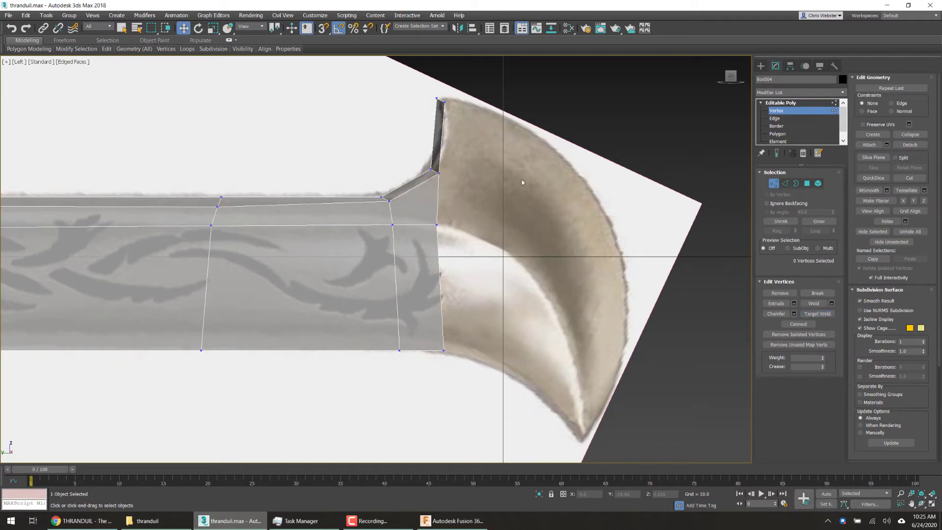
# - Move the segment's middle end vertex out to the pommel's highlight ridge and its bottom vertex slightly back toward the handle
pyautogui.click(779, 119)
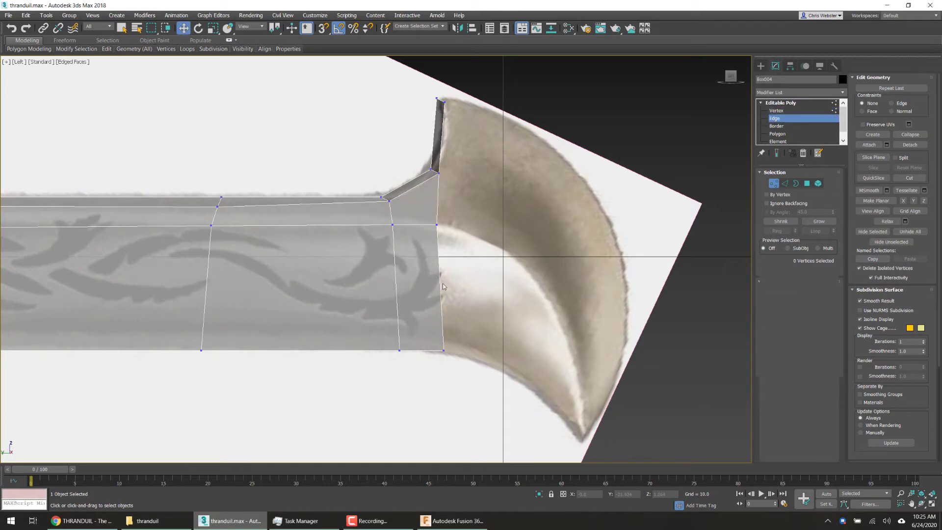
pyautogui.click(779, 112)
pyautogui.click(437, 225)
pyautogui.moveTo(448, 210); pyautogui.dragTo(473, 215)
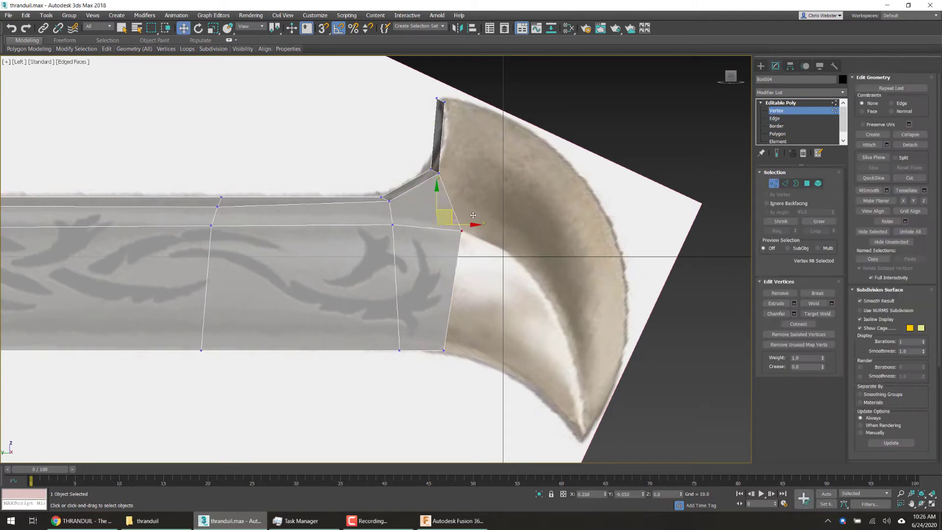
pyautogui.click(444, 350)
pyautogui.moveTo(457, 336); pyautogui.dragTo(447, 337)
# - Extrude the pommel's four open end edges into three new segments, rotating them to follow the curve toward the tip
pyautogui.press('2')
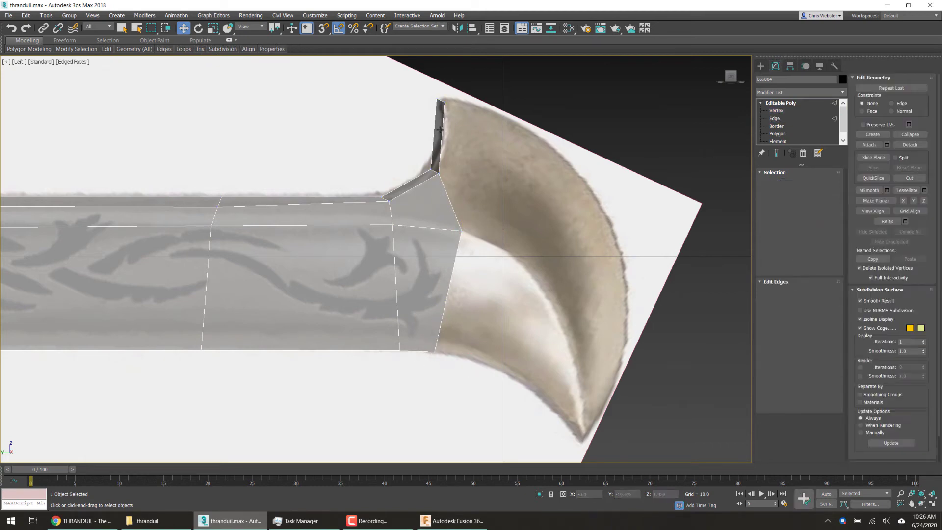
pyautogui.click(441, 132)
pyautogui.scroll(5, 439, 101)
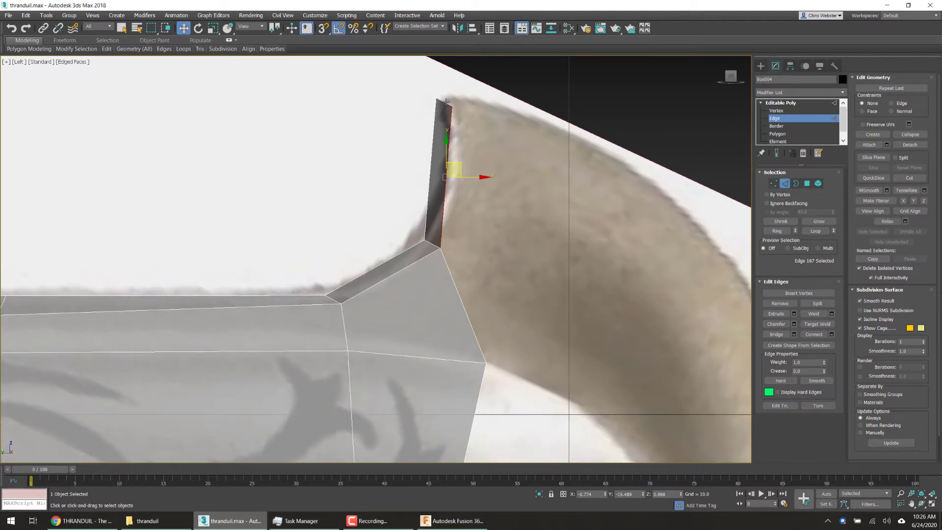
pyautogui.scroll(-4, 446, 143)
pyautogui.keyDown('ctrl'); pyautogui.click(460, 212); pyautogui.keyUp('ctrl')
pyautogui.keyDown('ctrl'); pyautogui.click(452, 255); pyautogui.keyUp('ctrl')
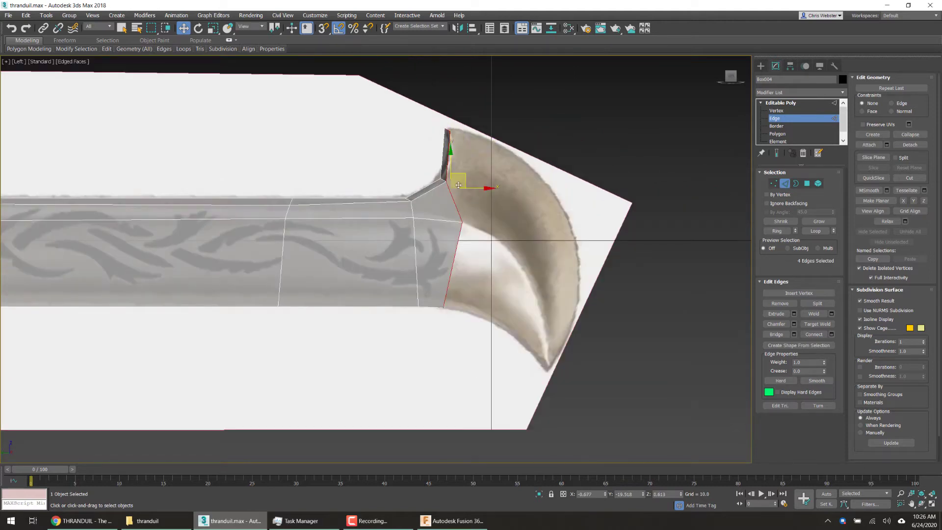
pyautogui.moveTo(475, 175)
pyautogui.keyDown('shift'); pyautogui.mouseDown()
pyautogui.moveTo(551, 214)
pyautogui.moveTo(511, 214)
pyautogui.moveTo(581, 252)
pyautogui.moveTo(542, 251)
pyautogui.mouseUp(); pyautogui.keyUp('shift')
pyautogui.press('e')
pyautogui.press('w')
pyautogui.press('e')
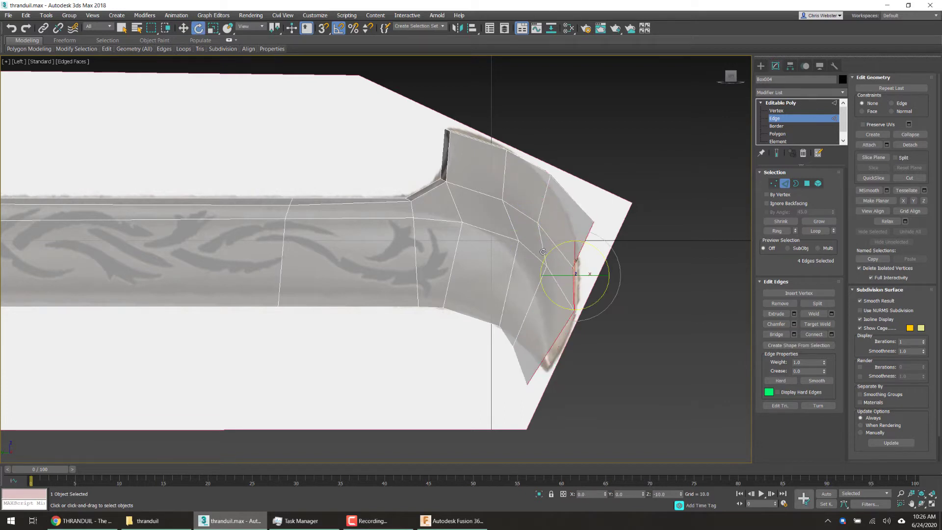
pyautogui.click(460, 337)
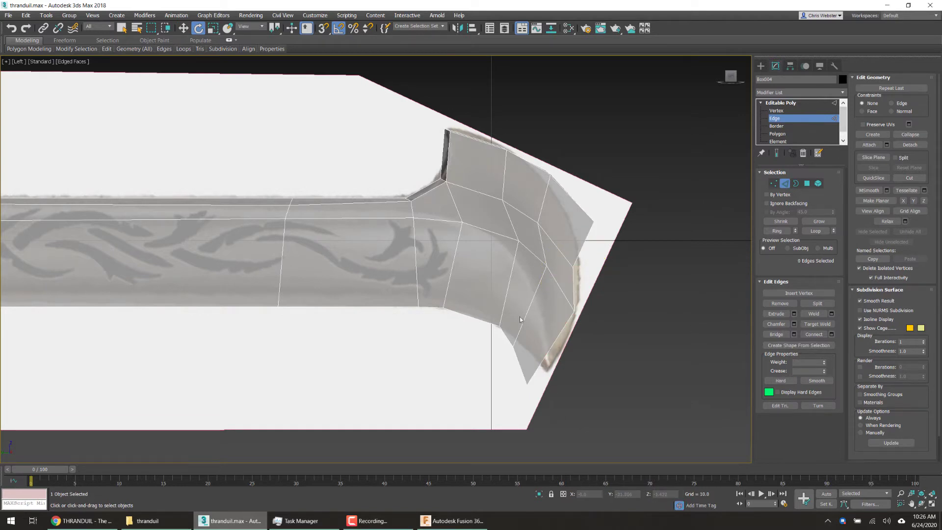
pyautogui.click(784, 119)
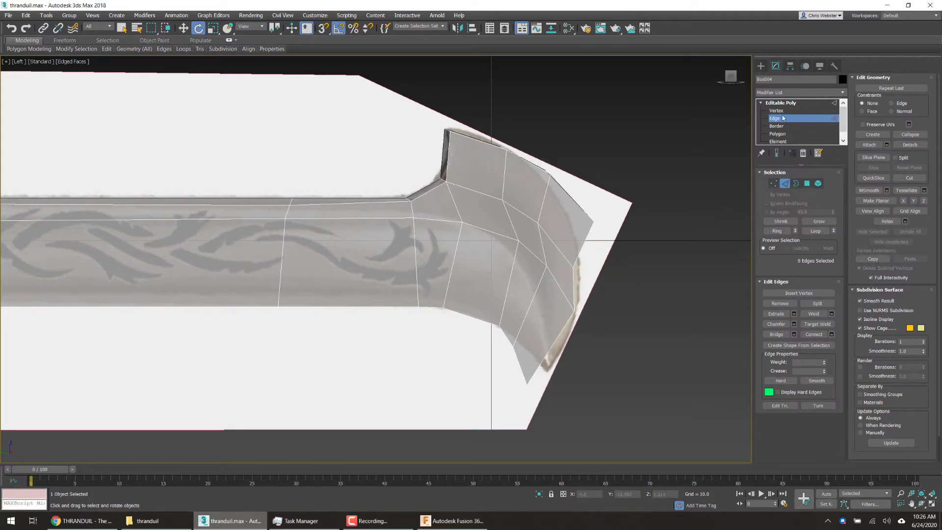
# - Move the end row's bottom vertex and the vertex beside it onto the pommel's pointed tip in the reference
pyautogui.press('1')
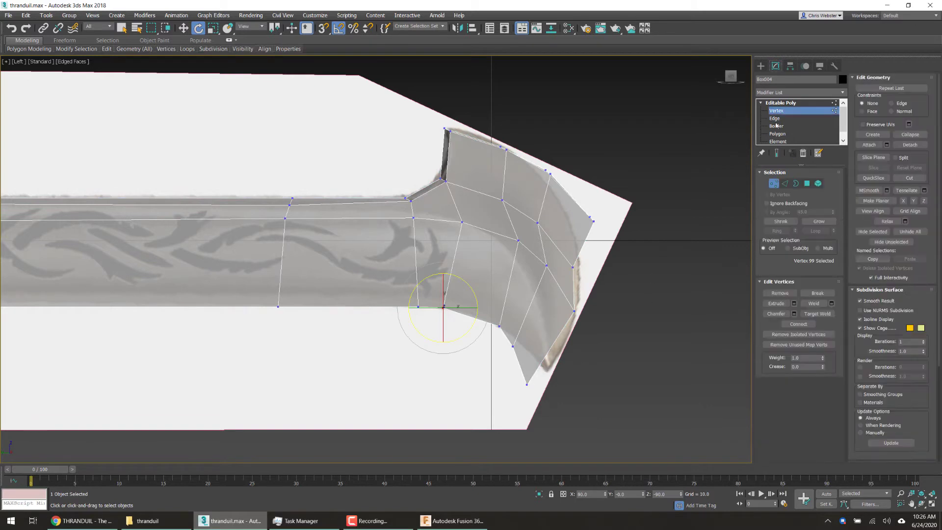
pyautogui.click(526, 384)
pyautogui.press('w')
pyautogui.scroll(2, 538, 374)
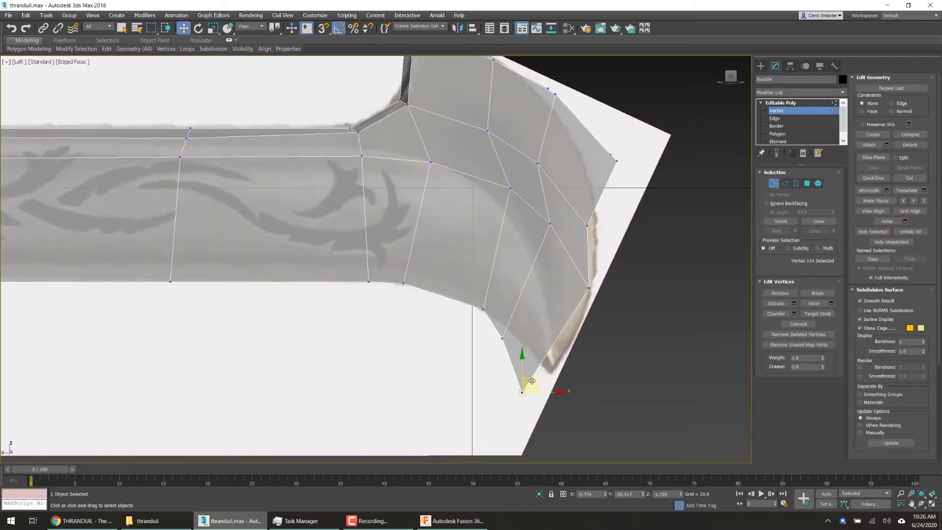
pyautogui.moveTo(532, 376); pyautogui.dragTo(557, 357)
pyautogui.click(590, 288)
pyautogui.moveTo(592, 291); pyautogui.dragTo(554, 366)
# - Align the new segments' middle vertices with the pommel's highlight ridge and their bottom vertices with its lower outline
pyautogui.click(550, 223)
pyautogui.moveTo(558, 209); pyautogui.dragTo(554, 283)
pyautogui.click(503, 338)
pyautogui.moveTo(511, 323); pyautogui.dragTo(474, 281)
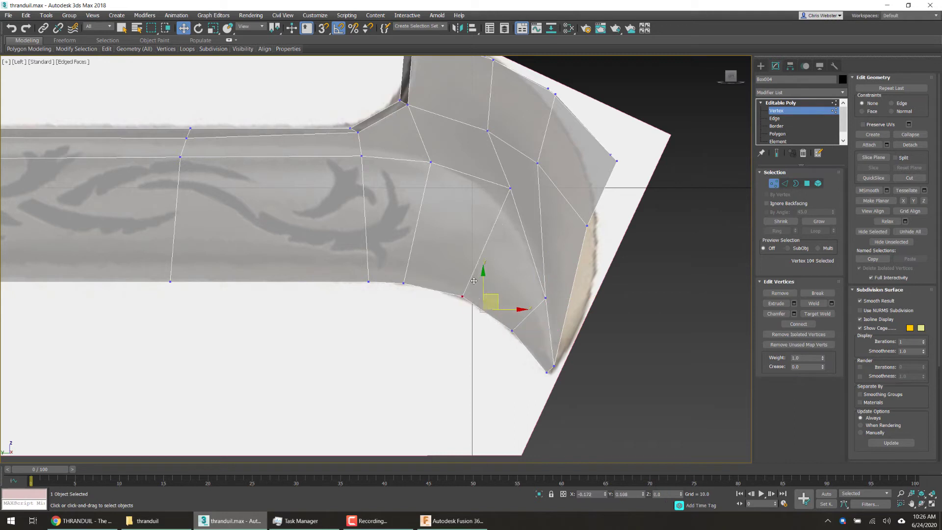
pyautogui.click(510, 187)
pyautogui.moveTo(519, 174); pyautogui.dragTo(509, 189)
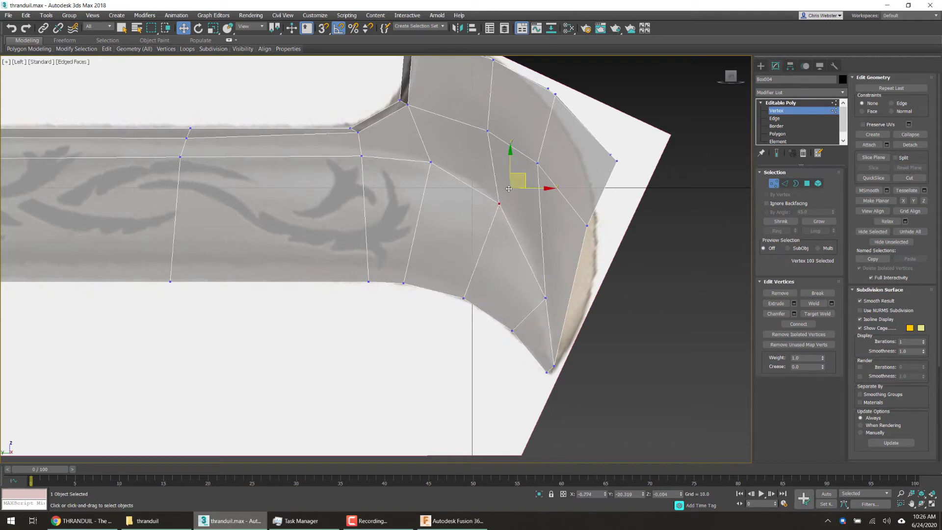
# - Pull the end row's remaining vertices, including its outer corner pair, down onto the pommel's outer outline near the tip
pyautogui.click(587, 225)
pyautogui.moveTo(599, 209); pyautogui.dragTo(587, 313)
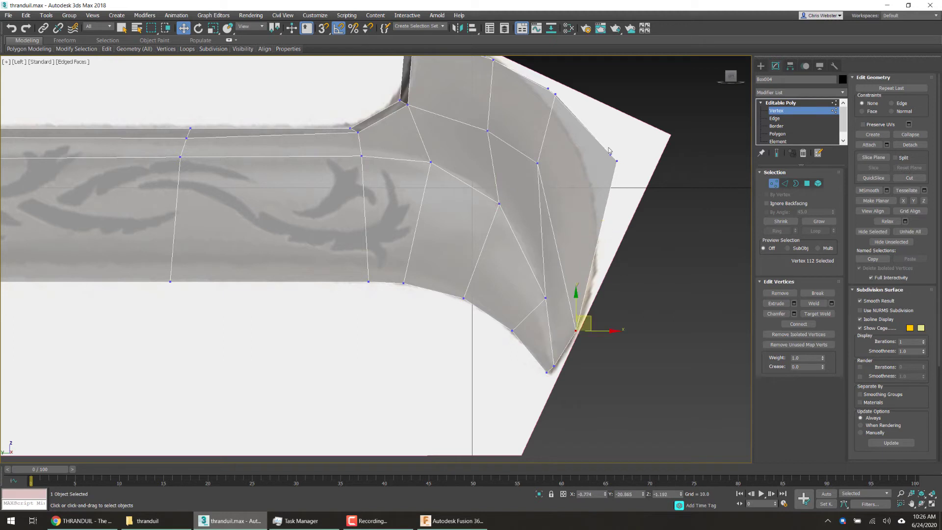
pyautogui.moveTo(606, 147); pyautogui.dragTo(648, 205)
pyautogui.click(616, 161)
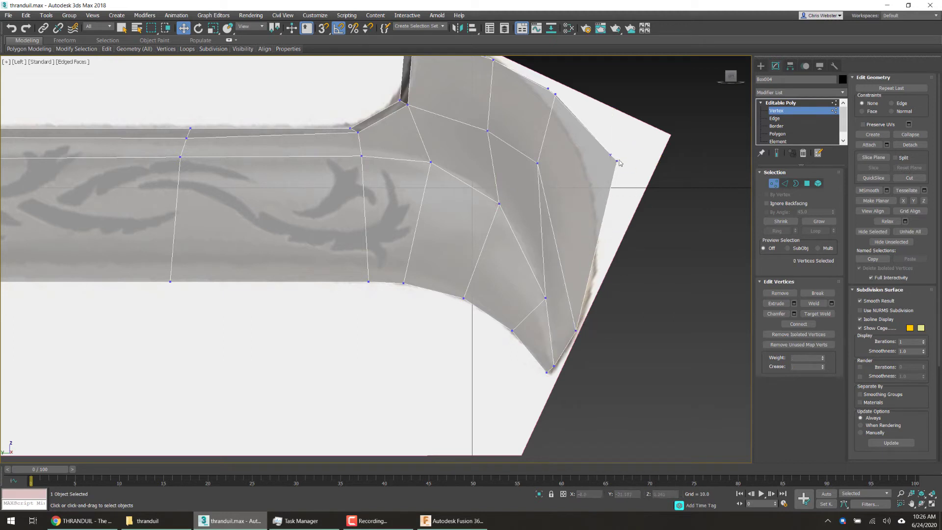
pyautogui.moveTo(589, 173); pyautogui.dragTo(586, 172)
pyautogui.moveTo(626, 149); pyautogui.dragTo(601, 267)
pyautogui.click(583, 254)
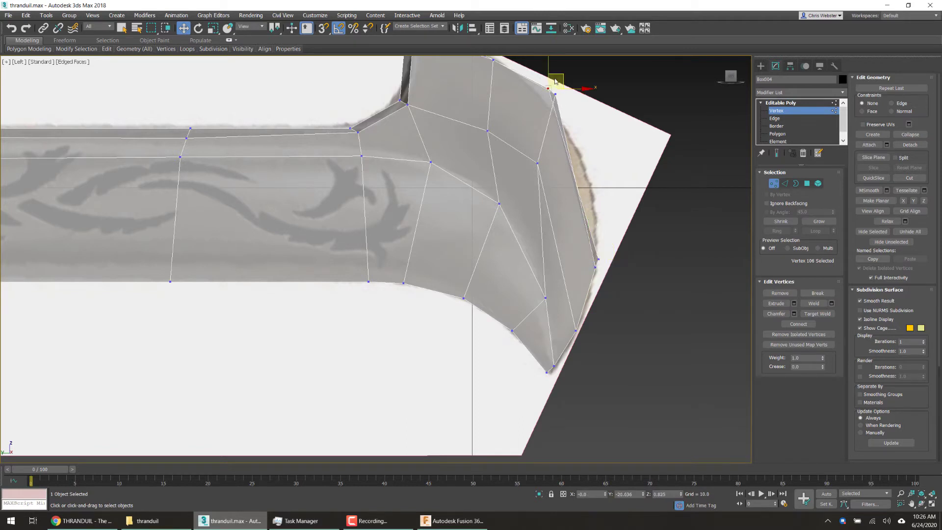
# - Shift the middle row's outer vertex pair down to the pommel's outer curve and its inner vertex along with it
pyautogui.moveTo(565, 86); pyautogui.dragTo(595, 151)
pyautogui.click(569, 100)
pyautogui.moveTo(552, 181); pyautogui.dragTo(571, 236)
# - Refine the first new row's inner and ridge vertices and slide its outer vertex pair along the pommel's outer curve
pyautogui.scroll(-2, 488, 202)
pyautogui.moveTo(487, 151); pyautogui.dragTo(486, 237, button='middle')
pyautogui.moveTo(468, 173); pyautogui.dragTo(487, 166)
pyautogui.click(463, 204)
pyautogui.moveTo(471, 229); pyautogui.dragTo(466, 204)
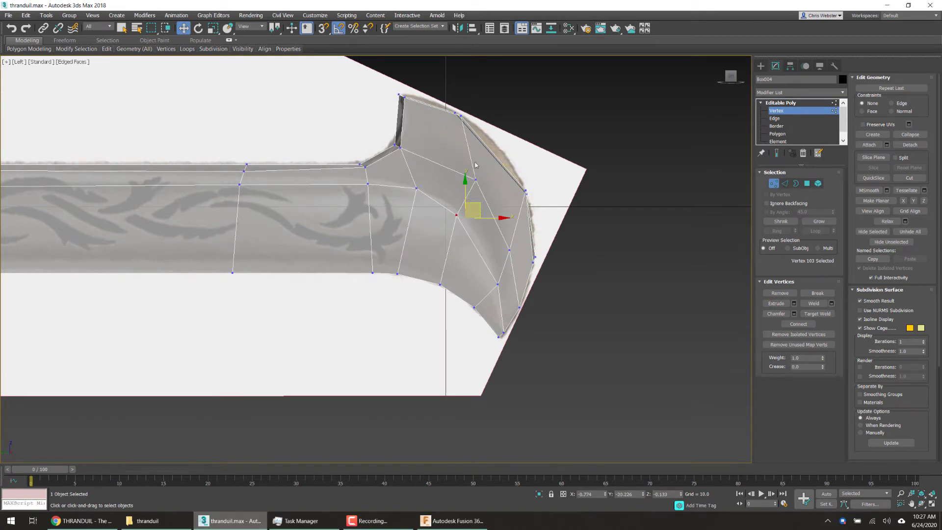
pyautogui.moveTo(440, 100); pyautogui.dragTo(498, 122)
# - Examine the handle, guard and pommel mesh against the reference image in the side view
pyautogui.scroll(-2, 383, 205)
pyautogui.scroll(-4, 301, 260)
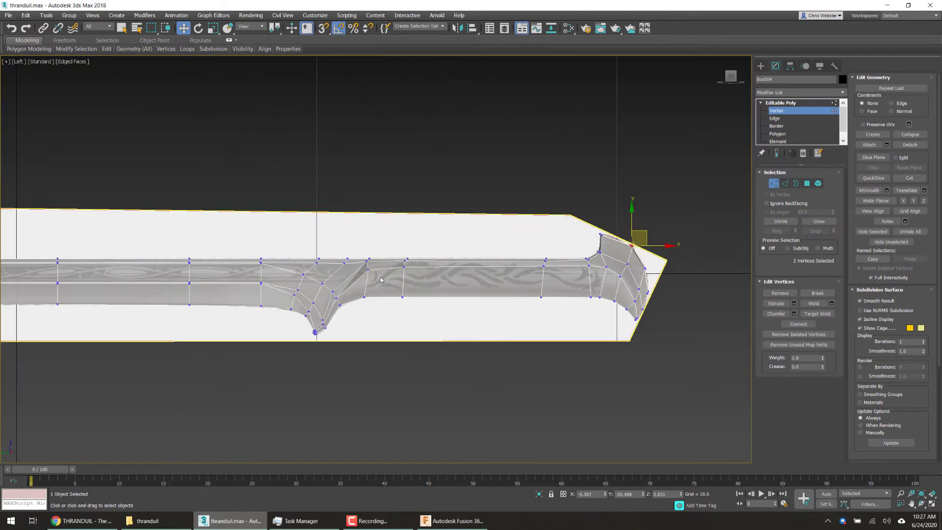
pyautogui.scroll(3, 361, 304)
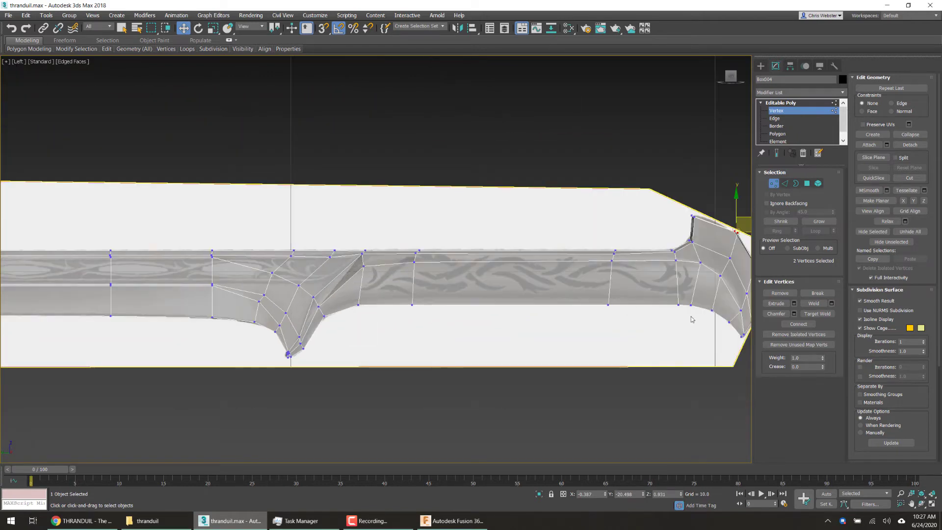
pyautogui.moveTo(662, 332); pyautogui.dragTo(655, 333, button='middle')
pyautogui.moveTo(621, 247); pyautogui.dragTo(606, 247, button='middle')
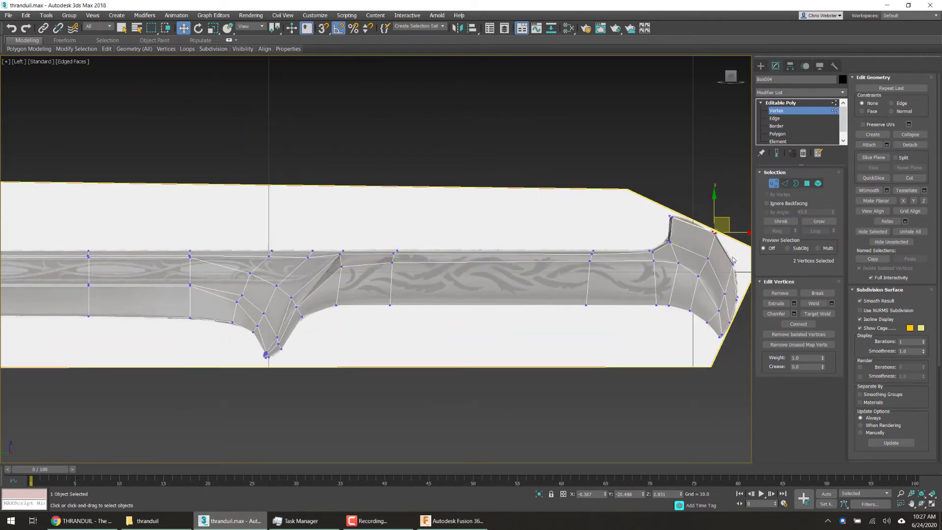
pyautogui.scroll(-3, 253, 317)
pyautogui.moveTo(249, 323); pyautogui.dragTo(690, 327, button='middle')
pyautogui.moveTo(318, 334); pyautogui.dragTo(454, 303, button='middle')
pyautogui.scroll(1, 457, 320)
pyautogui.scroll(1, 458, 304)
pyautogui.scroll(-1, 459, 305)
pyautogui.click(590, 316)
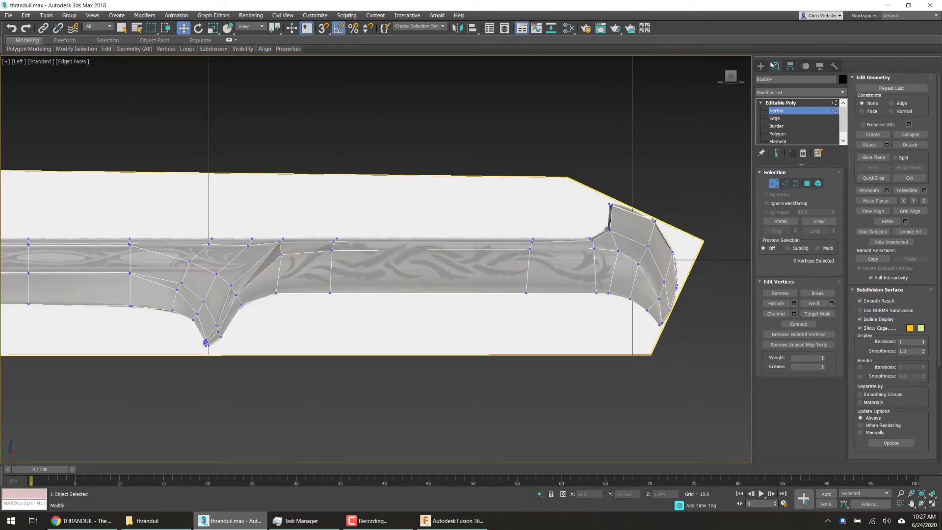
# - Leave vertex editing, switch to the perspective view and set the sword material's opacity to 100
pyautogui.press('1')
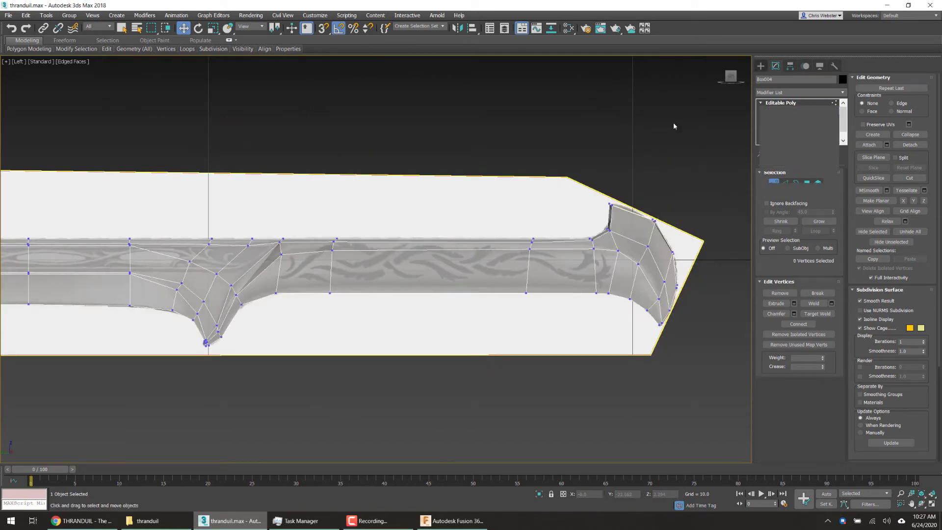
pyautogui.click(673, 122)
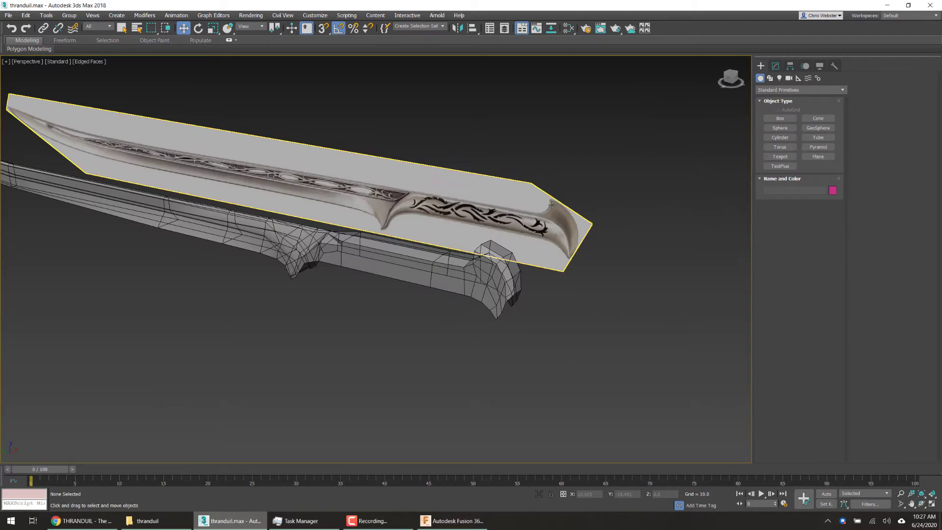
pyautogui.hotkey('ctrl', 'r')
pyautogui.press('w')
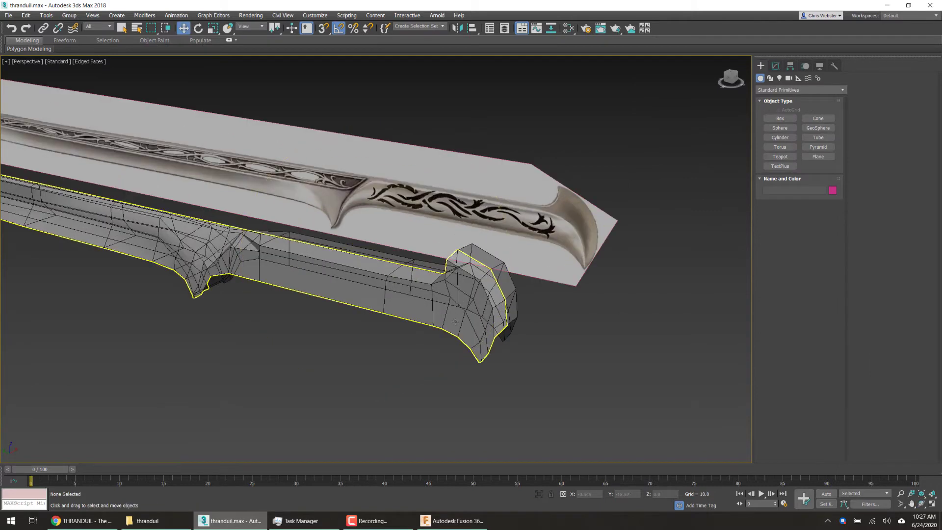
pyautogui.click(384, 284)
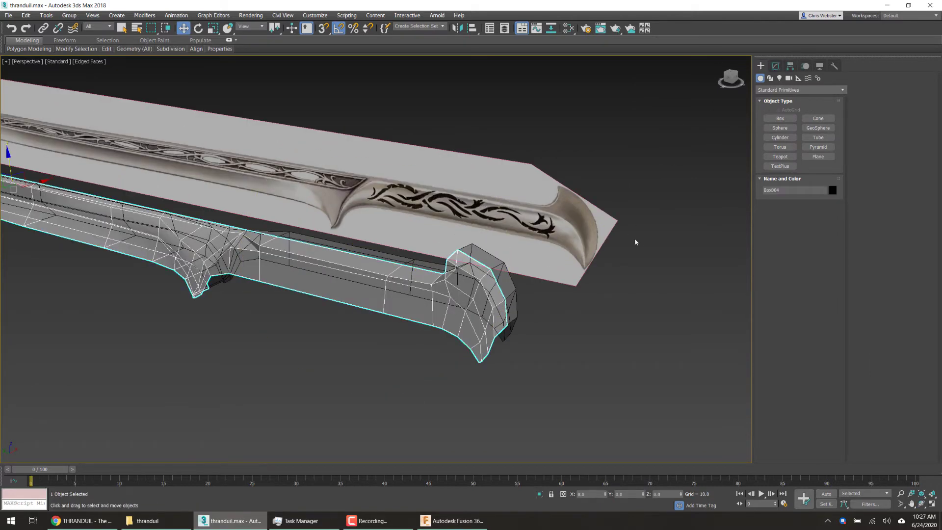
pyautogui.press('m')
pyautogui.moveTo(823, 233); pyautogui.dragTo(826, 156)
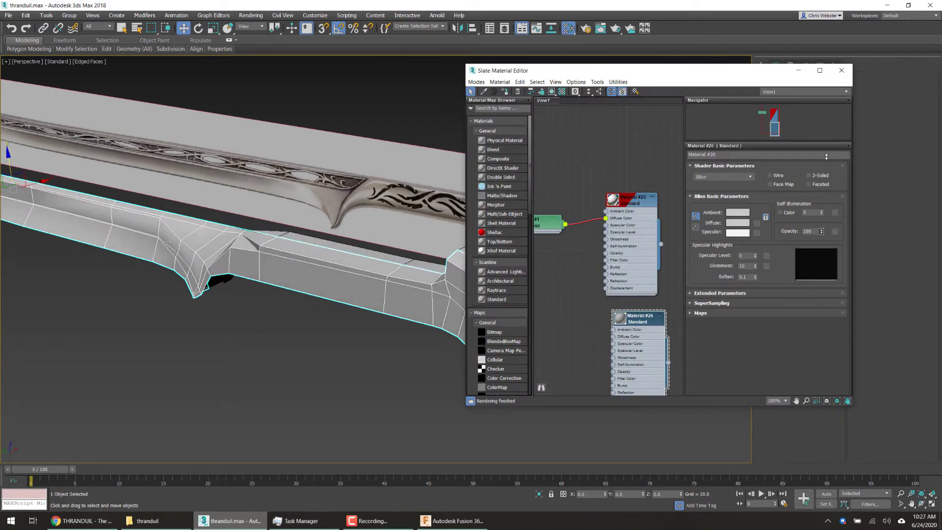
pyautogui.click(841, 70)
# - Move the four vertices along the near edge of the pommel's outer rim inward along X toward the sword's centre plane
pyautogui.click(775, 66)
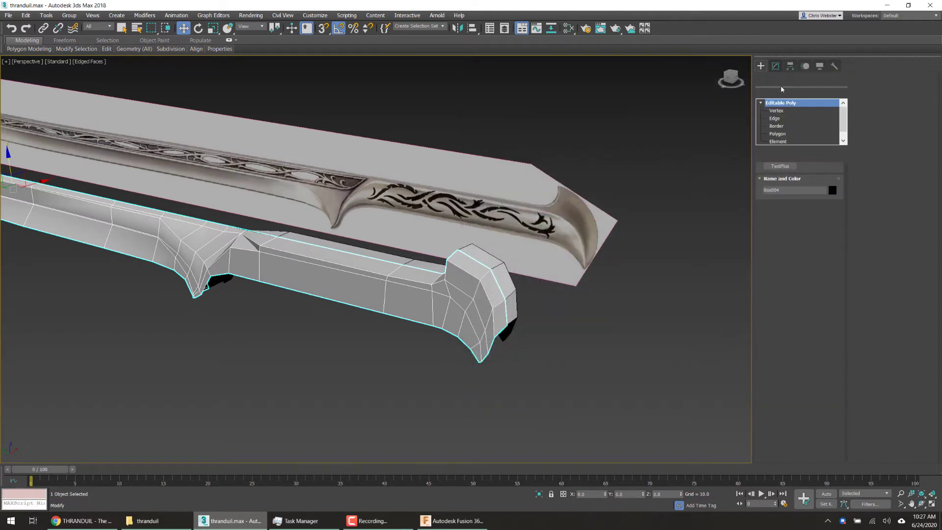
pyautogui.press('1')
pyautogui.keyDown('alt'); pyautogui.moveTo(475, 252); pyautogui.dragTo(233, 218, button='middle'); pyautogui.keyUp('alt')
pyautogui.scroll(3, 375, 295)
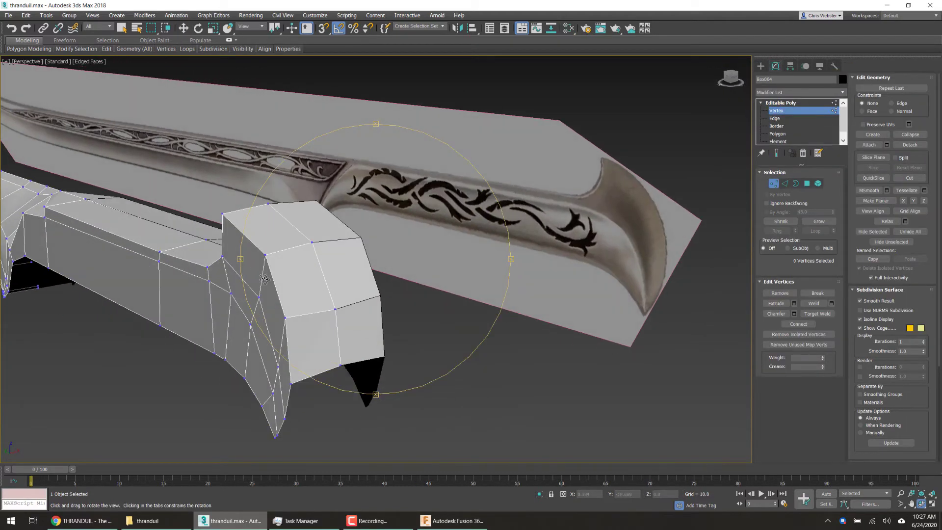
pyautogui.click(221, 215)
pyautogui.keyDown('ctrl'); pyautogui.click(265, 255); pyautogui.keyUp('ctrl')
pyautogui.keyDown('ctrl'); pyautogui.click(284, 317); pyautogui.keyUp('ctrl')
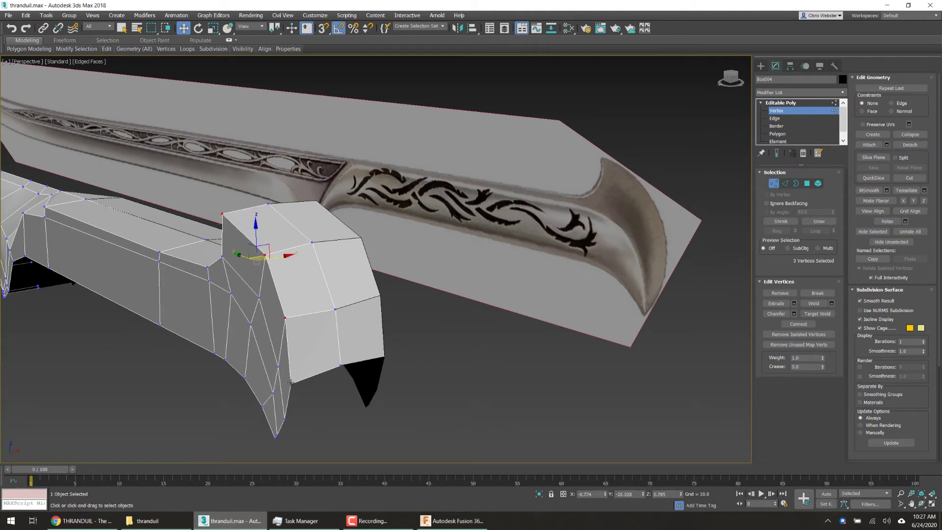
pyautogui.keyDown('ctrl'); pyautogui.click(290, 382); pyautogui.keyUp('ctrl')
pyautogui.moveTo(284, 289); pyautogui.dragTo(320, 286)
pyautogui.keyDown('alt'); pyautogui.moveTo(336, 300); pyautogui.dragTo(334, 280, button='middle'); pyautogui.keyUp('alt')
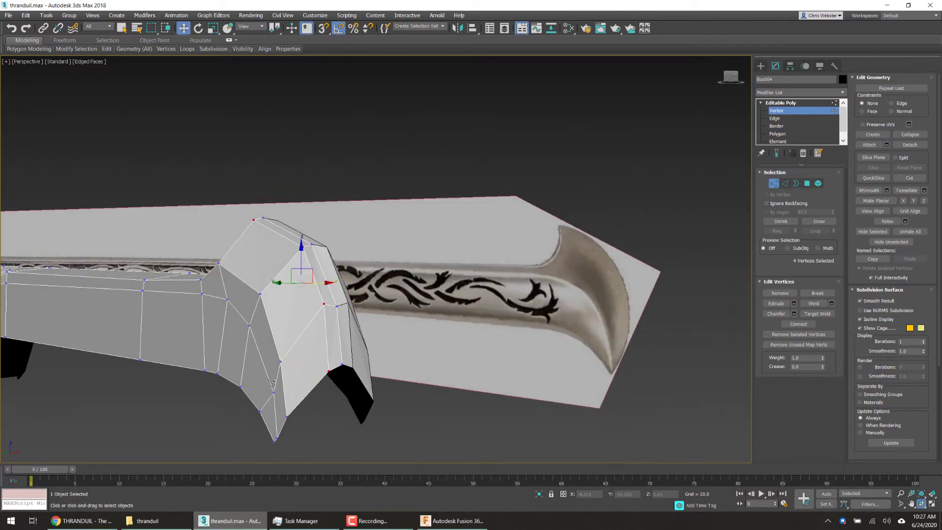
# - Move the next row of four vertices on the pommel's side slightly inward along X
pyautogui.click(287, 417)
pyautogui.keyDown('ctrl'); pyautogui.click(281, 362); pyautogui.keyUp('ctrl')
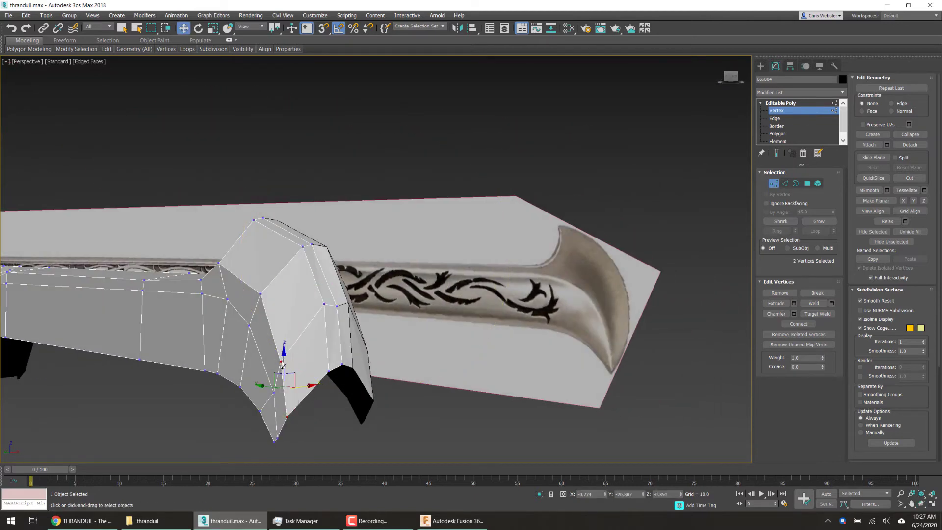
pyautogui.keyDown('ctrl'); pyautogui.click(261, 294); pyautogui.keyUp('ctrl')
pyautogui.keyDown('ctrl'); pyautogui.click(219, 265); pyautogui.keyUp('ctrl')
pyautogui.keyDown('alt'); pyautogui.moveTo(220, 270); pyautogui.dragTo(315, 326, button='middle'); pyautogui.keyUp('alt')
pyautogui.moveTo(315, 326); pyautogui.dragTo(327, 325)
# - Move the five vertices along the pommel's highlight ridge, from the tip to the handle, inward along X
pyautogui.click(272, 440)
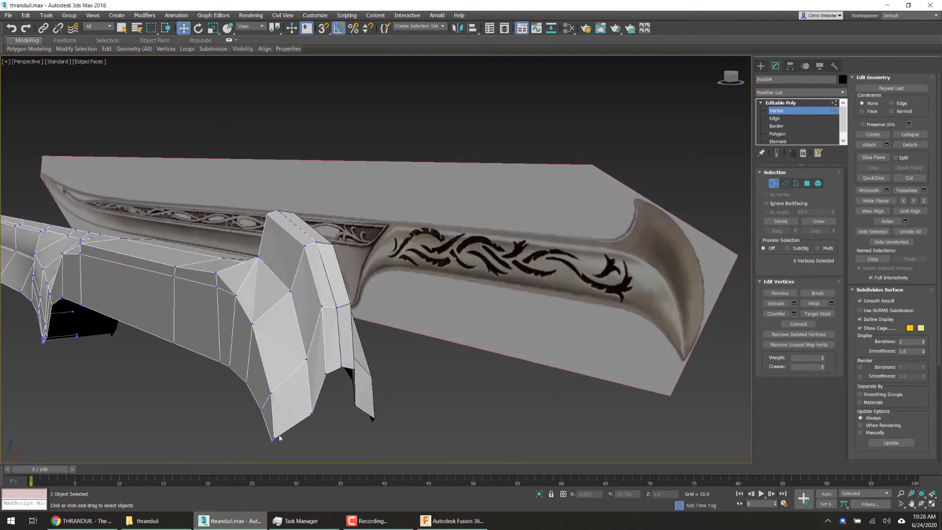
pyautogui.keyDown('ctrl'); pyautogui.click(271, 393); pyautogui.keyUp('ctrl')
pyautogui.keyDown('ctrl'); pyautogui.click(253, 323); pyautogui.keyUp('ctrl')
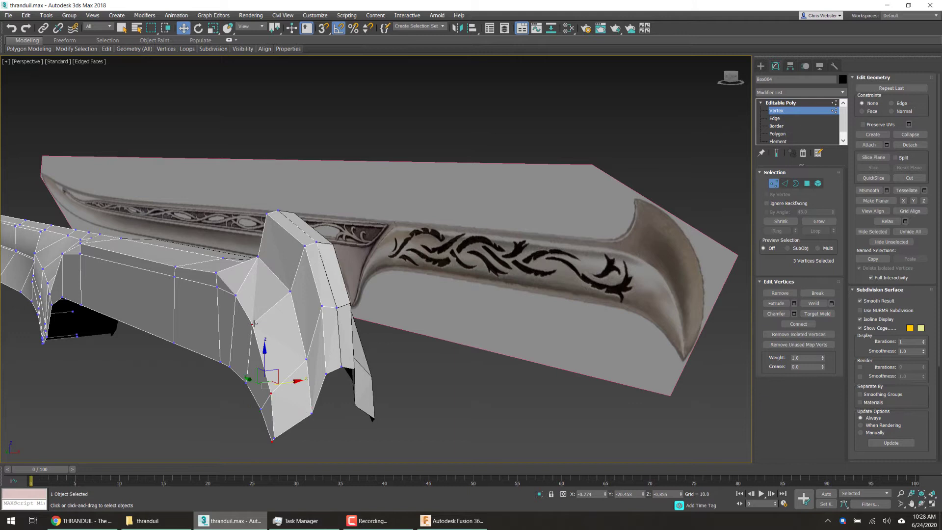
pyautogui.keyDown('ctrl'); pyautogui.click(235, 296); pyautogui.keyUp('ctrl')
pyautogui.keyDown('ctrl'); pyautogui.click(216, 272); pyautogui.keyUp('ctrl')
pyautogui.moveTo(276, 340); pyautogui.dragTo(291, 338)
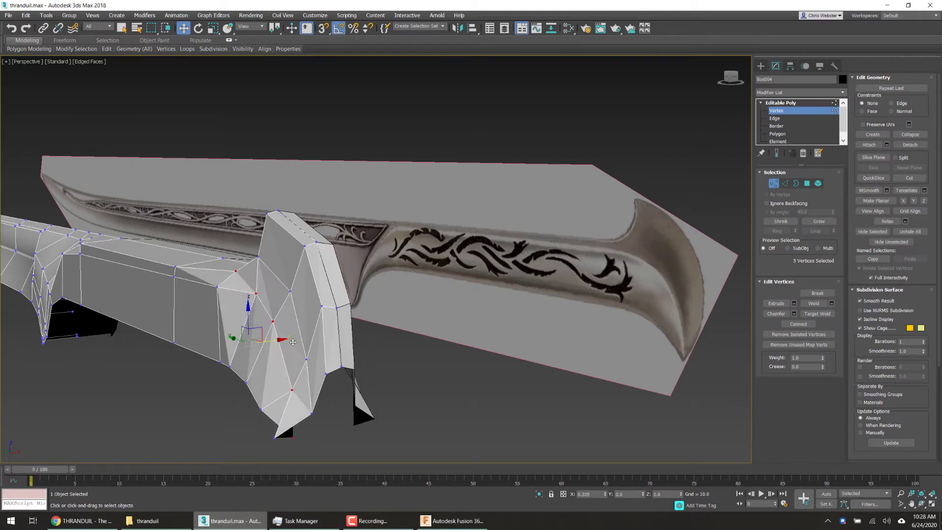
# - Adjust the pommel's bottom tip vertex along X
pyautogui.click(290, 444)
pyautogui.click(273, 438)
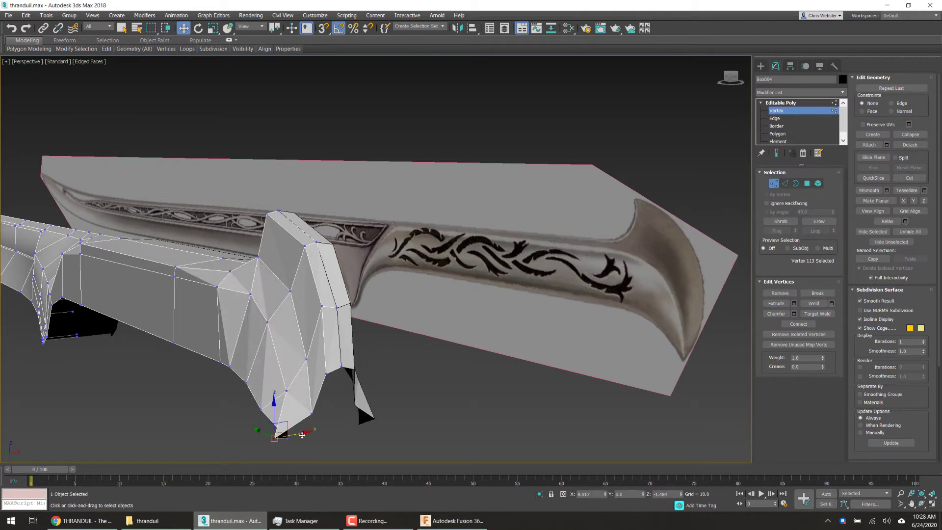
pyautogui.moveTo(296, 434); pyautogui.dragTo(351, 405)
pyautogui.click(391, 446)
pyautogui.click(312, 413)
pyautogui.moveTo(290, 389); pyautogui.dragTo(365, 339, button='middle')
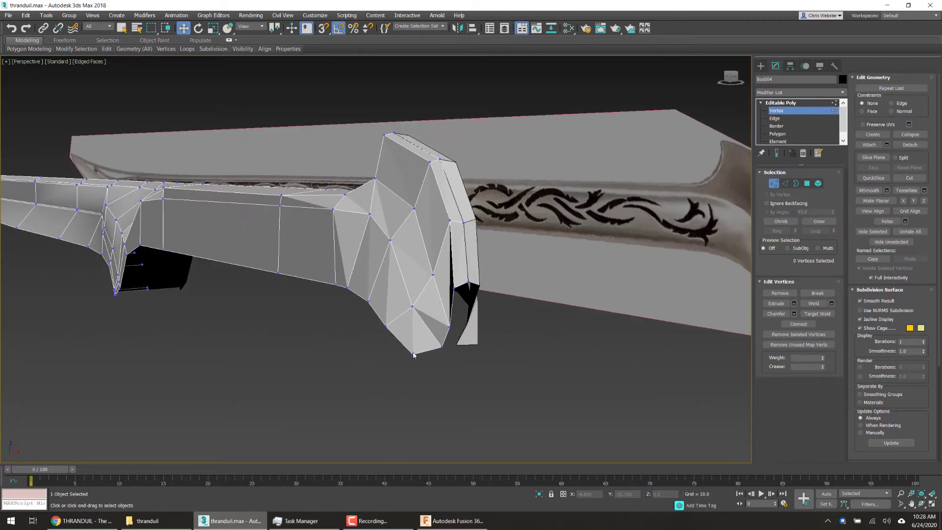
# - Move the vertices along the pommel's lower edge inward along X toward the sword's centre plane
pyautogui.click(412, 354)
pyautogui.keyDown('ctrl'); pyautogui.click(384, 325); pyautogui.keyUp('ctrl')
pyautogui.keyDown('alt'); pyautogui.moveTo(367, 301); pyautogui.dragTo(432, 338, button='middle'); pyautogui.keyUp('alt')
pyautogui.keyDown('ctrl'); pyautogui.click(440, 346); pyautogui.keyUp('ctrl')
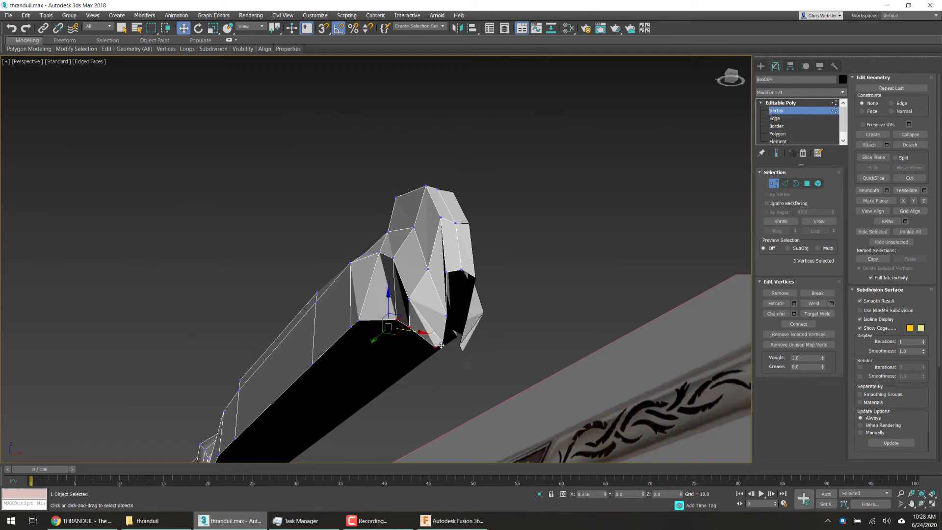
pyautogui.click(354, 325)
pyautogui.moveTo(380, 328); pyautogui.dragTo(419, 338)
pyautogui.keyDown('alt'); pyautogui.moveTo(415, 342); pyautogui.dragTo(366, 319, button='middle'); pyautogui.keyUp('alt')
pyautogui.scroll(-5, 366, 319)
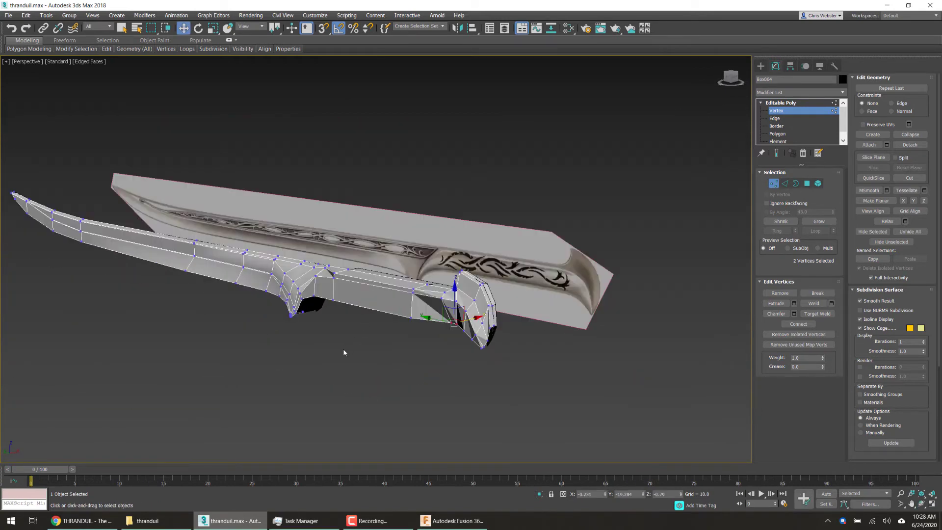
# - Move the seven vertices along the lower edge of the handle and guard, down to the guard's spike tip, about 0.42 inward along X
pyautogui.click(345, 352)
pyautogui.keyDown('alt'); pyautogui.moveTo(345, 352); pyautogui.dragTo(393, 347, button='middle'); pyautogui.keyUp('alt')
pyautogui.keyDown('alt'); pyautogui.moveTo(345, 327); pyautogui.dragTo(450, 155, button='middle'); pyautogui.keyUp('alt')
pyautogui.scroll(7, 344, 315)
pyautogui.scroll(-7, 357, 245)
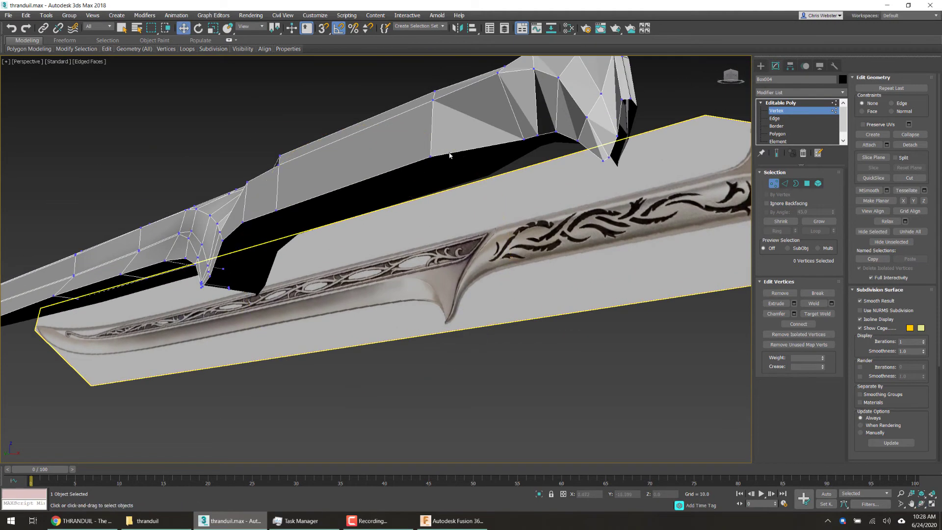
pyautogui.click(431, 157)
pyautogui.keyDown('ctrl'); pyautogui.click(275, 211); pyautogui.keyUp('ctrl')
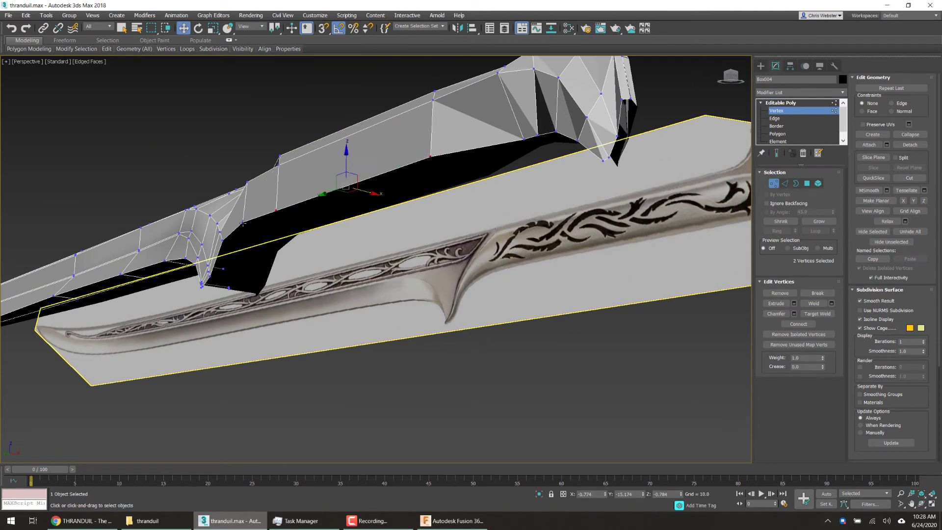
pyautogui.keyDown('ctrl'); pyautogui.click(242, 222); pyautogui.keyUp('ctrl')
pyautogui.keyDown('ctrl'); pyautogui.click(222, 240); pyautogui.keyUp('ctrl')
pyautogui.scroll(3, 230, 259)
pyautogui.moveTo(230, 258); pyautogui.dragTo(266, 239, button='middle')
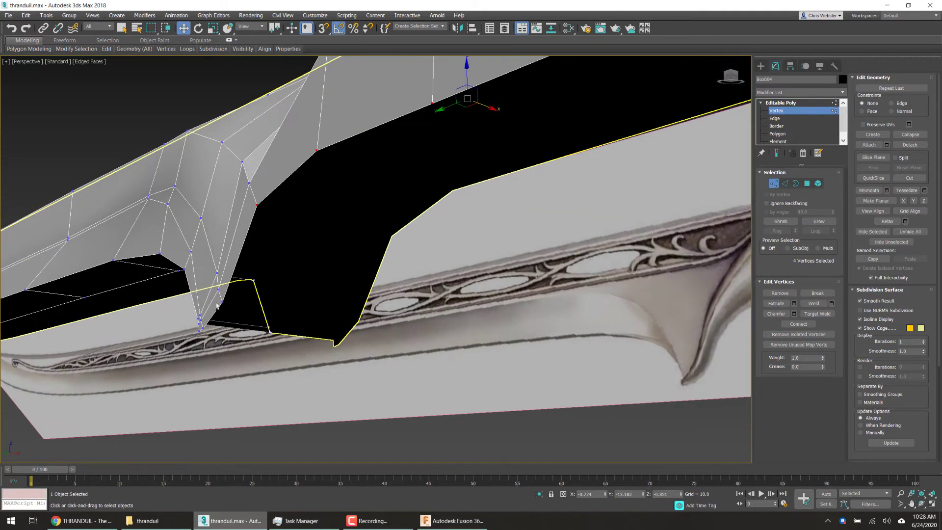
pyautogui.keyDown('ctrl'); pyautogui.click(222, 304); pyautogui.keyUp('ctrl')
pyautogui.moveTo(222, 304)
pyautogui.keyDown('alt'); pyautogui.mouseDown(button='middle')
pyautogui.moveTo(214, 328)
pyautogui.moveTo(212, 305)
pyautogui.mouseUp(button='middle'); pyautogui.keyUp('alt')
pyautogui.keyDown('ctrl'); pyautogui.click(213, 305); pyautogui.keyUp('ctrl')
pyautogui.keyDown('ctrl'); pyautogui.click(212, 305); pyautogui.keyUp('ctrl')
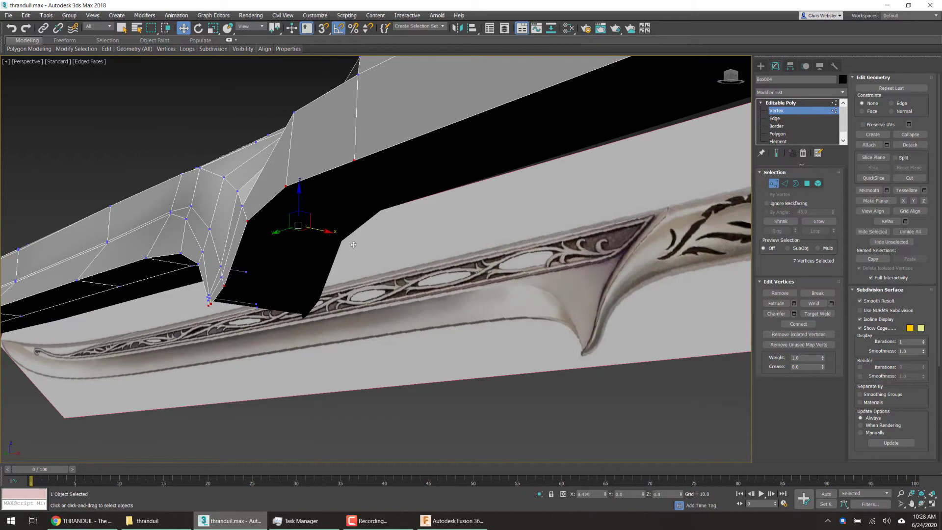
pyautogui.keyDown('alt'); pyautogui.moveTo(353, 244); pyautogui.dragTo(367, 259, button='middle'); pyautogui.keyUp('alt')
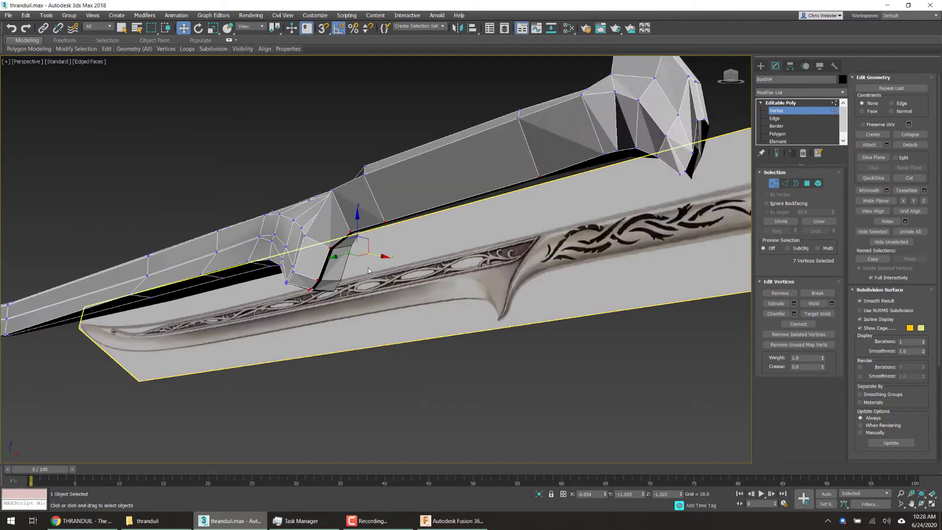
pyautogui.click(368, 268)
# - Examine the shape of the sword's handle, guard and pommel from several angles
pyautogui.scroll(-3, 368, 268)
pyautogui.hotkey('ctrl', 'r')
pyautogui.moveTo(376, 225); pyautogui.dragTo(343, 276)
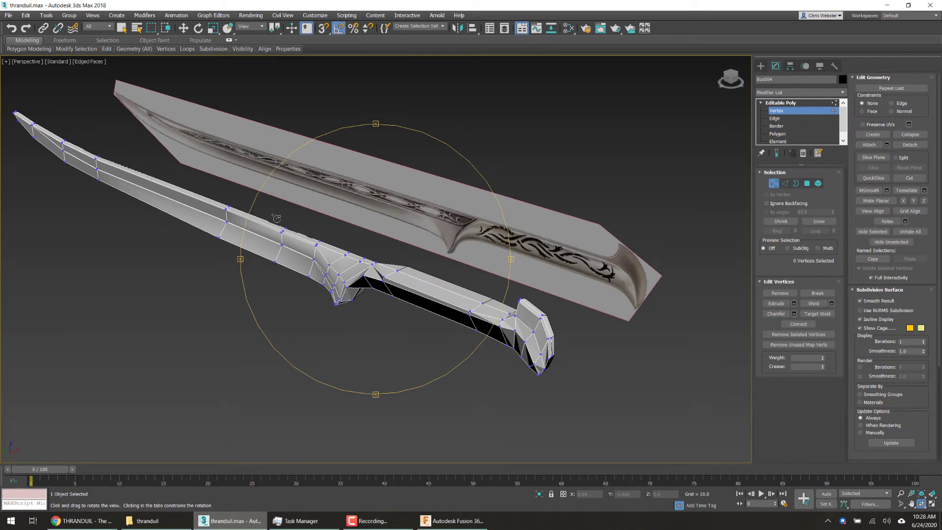
pyautogui.moveTo(229, 155); pyautogui.dragTo(248, 180)
pyautogui.press('w')
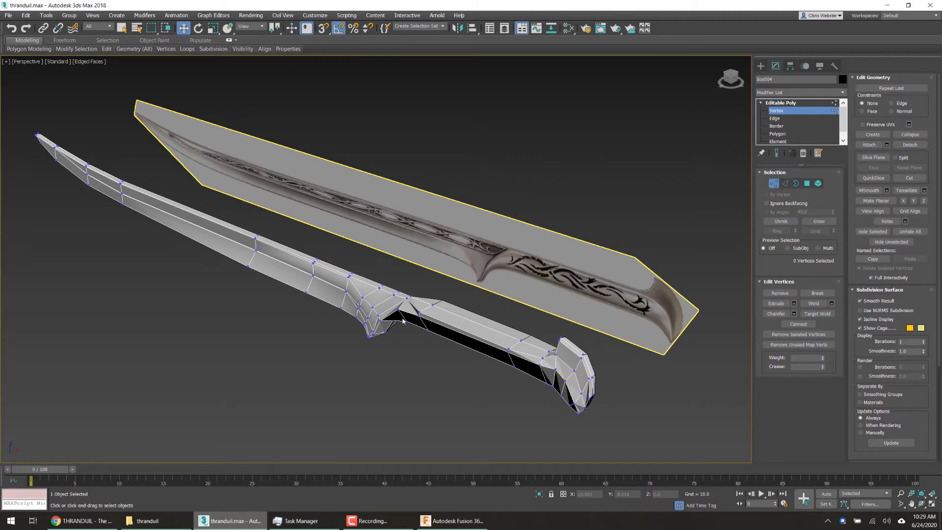
pyautogui.scroll(4, 408, 297)
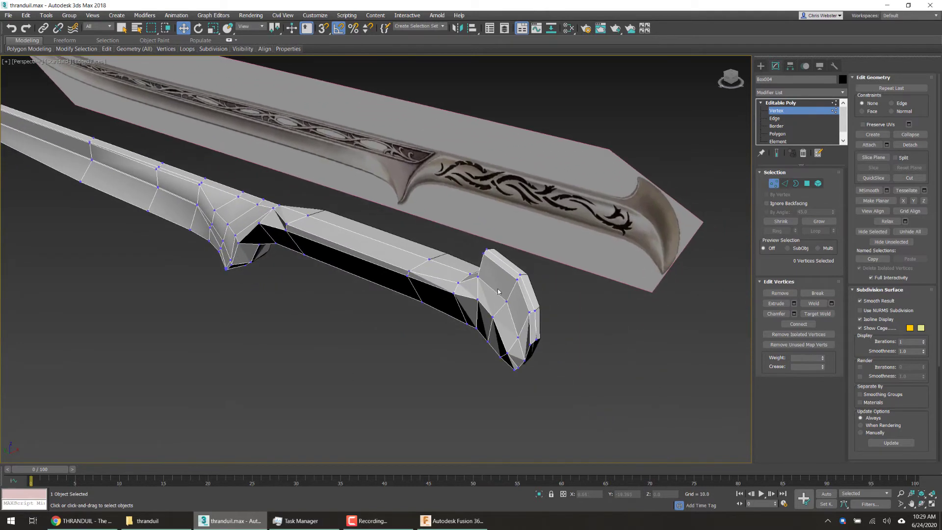
pyautogui.scroll(3, 530, 275)
pyautogui.scroll(-3, 525, 277)
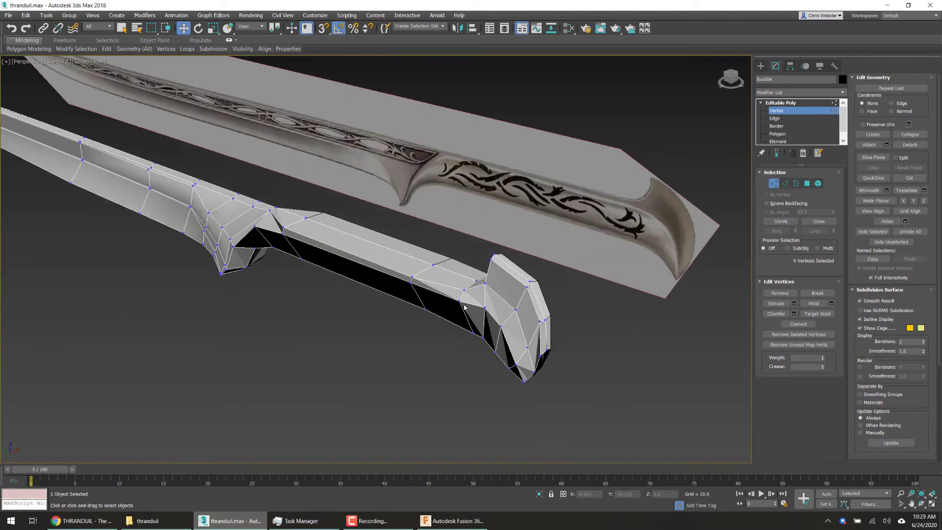
pyautogui.keyDown('alt'); pyautogui.moveTo(453, 292); pyautogui.dragTo(520, 306, button='middle'); pyautogui.keyUp('alt')
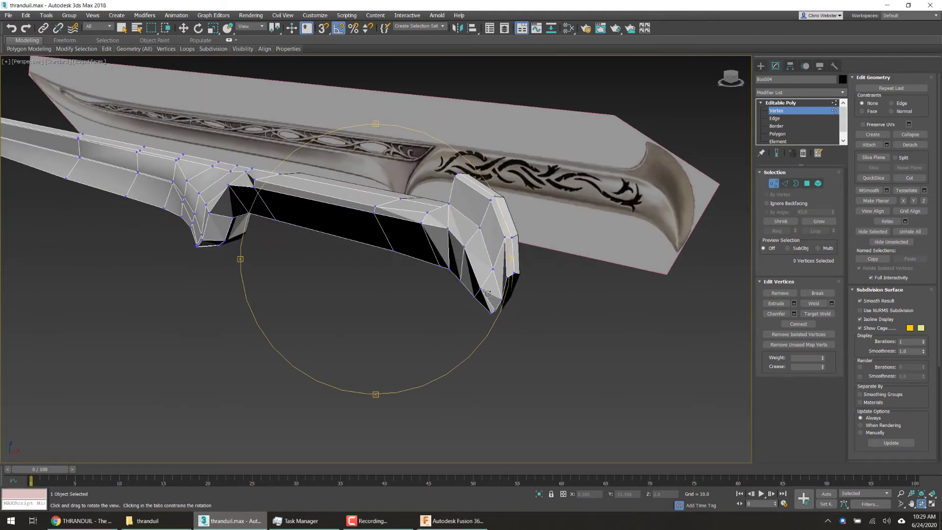
pyautogui.keyDown('alt'); pyautogui.moveTo(462, 278); pyautogui.dragTo(425, 273, button='middle'); pyautogui.keyUp('alt')
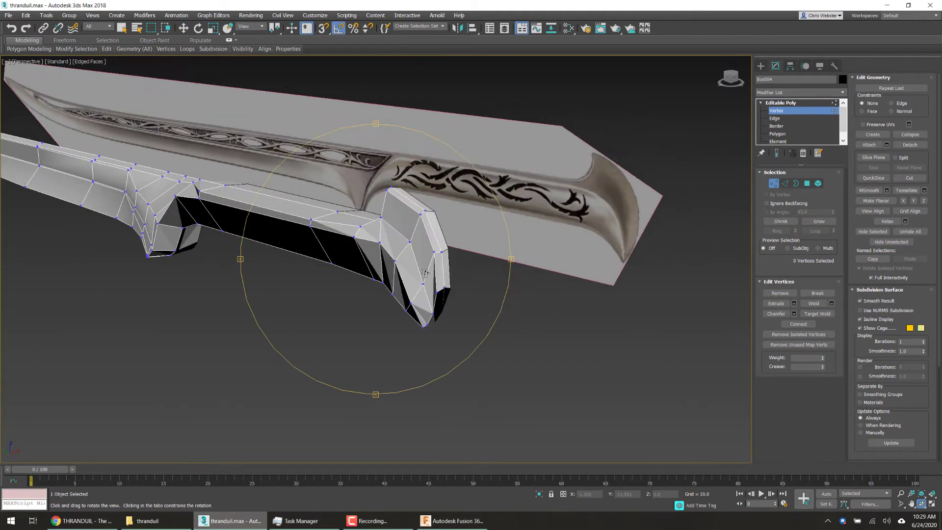
pyautogui.keyDown('alt'); pyautogui.moveTo(374, 223); pyautogui.dragTo(344, 264, button='middle'); pyautogui.keyUp('alt')
pyautogui.keyDown('alt'); pyautogui.moveTo(480, 256); pyautogui.dragTo(452, 255, button='middle'); pyautogui.keyUp('alt')
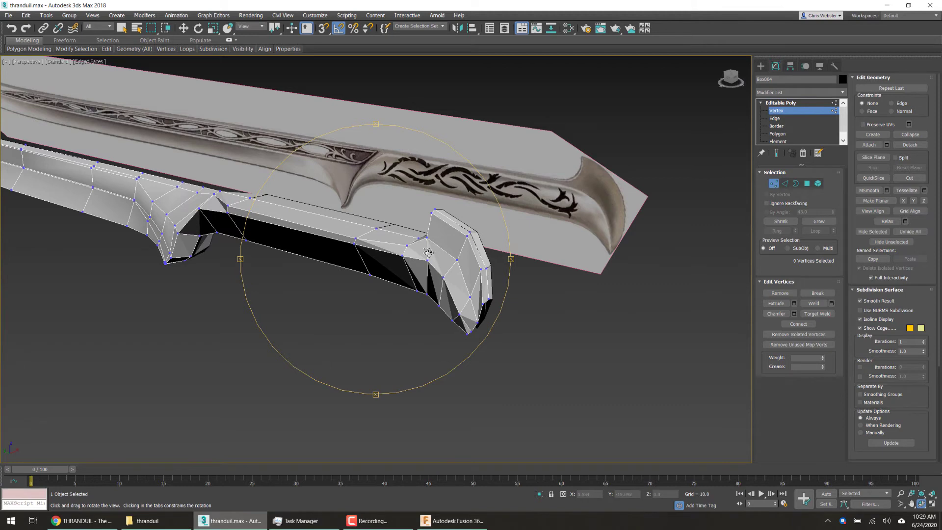
pyautogui.moveTo(389, 264); pyautogui.dragTo(196, 307)
pyautogui.scroll(3, 172, 314)
pyautogui.moveTo(289, 278); pyautogui.dragTo(432, 267)
pyautogui.rightClick(263, 177)
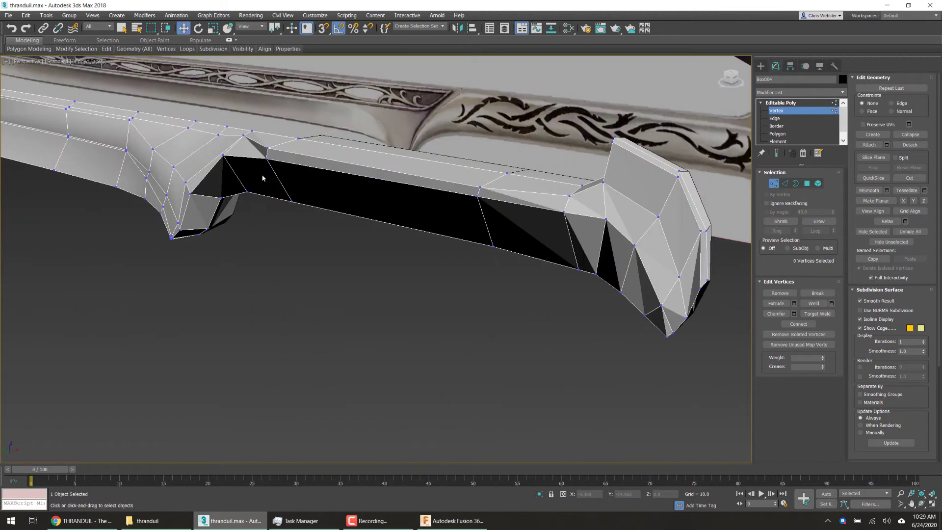
# - Move the two vertices at the ends of the handle's upper side edge about 0.575 inward along X
pyautogui.click(268, 148)
pyautogui.keyDown('ctrl'); pyautogui.click(479, 187); pyautogui.keyUp('ctrl')
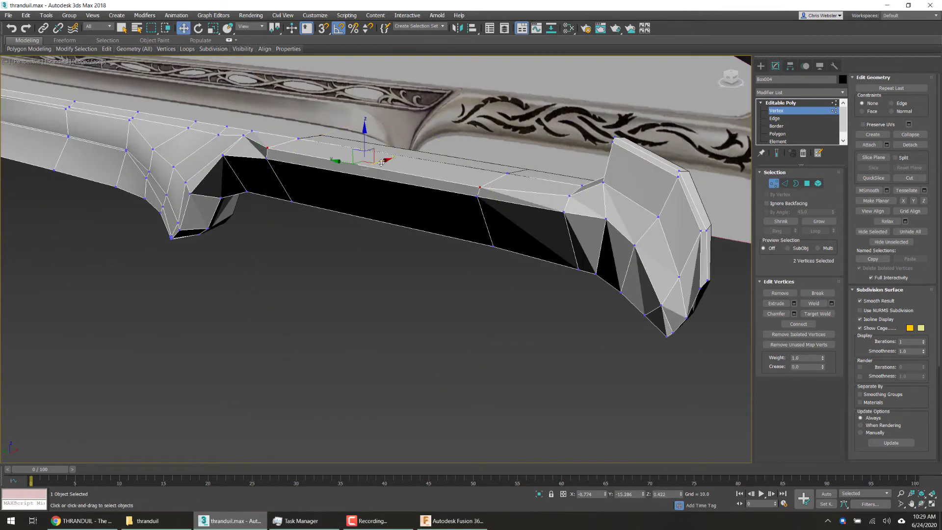
pyautogui.moveTo(381, 162); pyautogui.dragTo(401, 160)
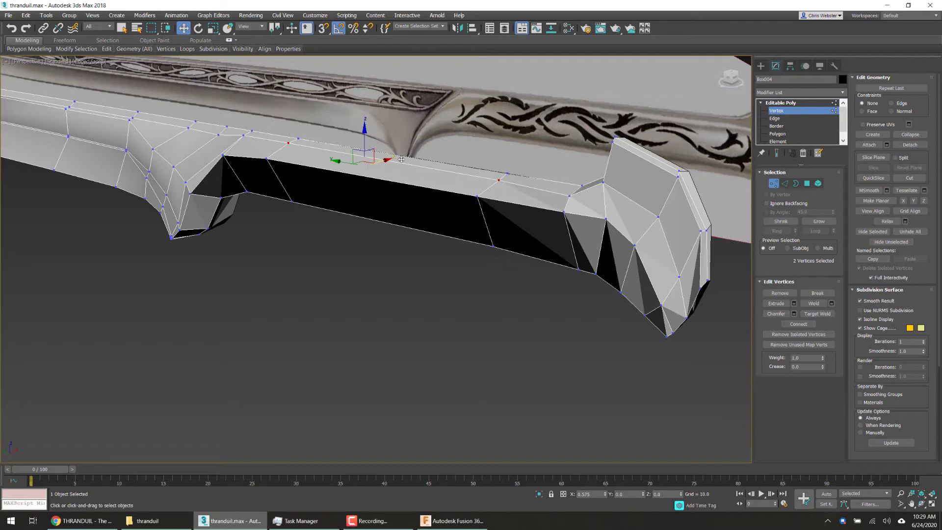
# - Adjust the side vertex where the handle meets the guard along X
pyautogui.click(477, 196)
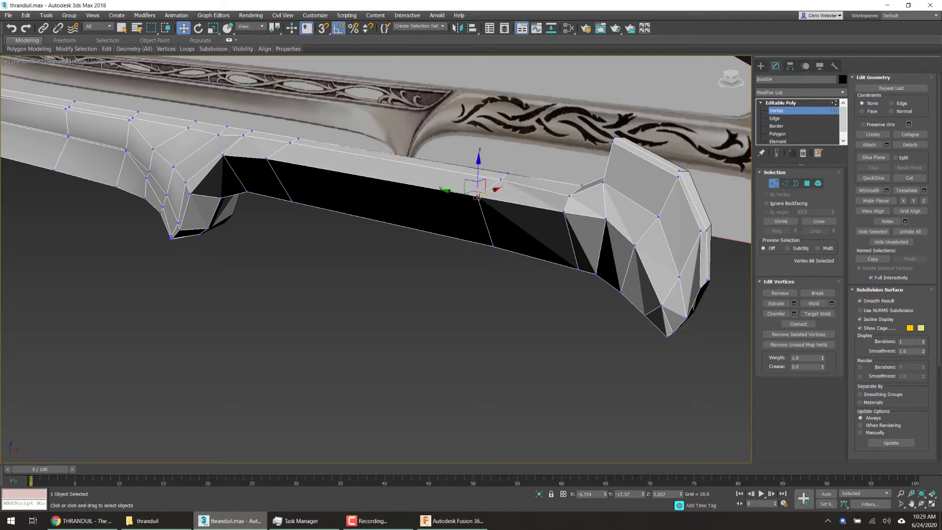
pyautogui.keyDown('ctrl'); pyautogui.click(268, 160); pyautogui.keyUp('ctrl')
pyautogui.keyDown('alt'); pyautogui.moveTo(275, 162); pyautogui.dragTo(371, 229, button='middle'); pyautogui.keyUp('alt')
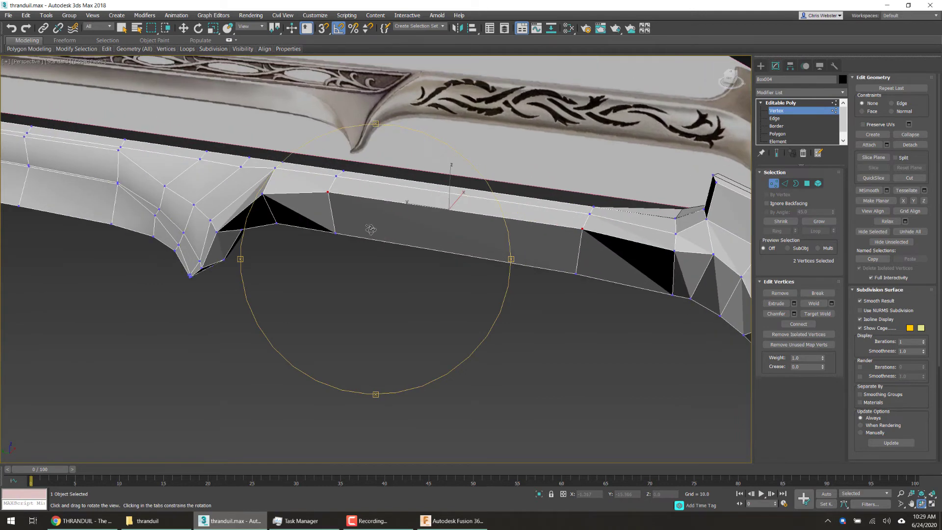
pyautogui.scroll(3, 269, 208)
pyautogui.keyDown('alt'); pyautogui.moveTo(295, 200); pyautogui.dragTo(170, 285, button='middle'); pyautogui.keyUp('alt')
pyautogui.click(318, 220)
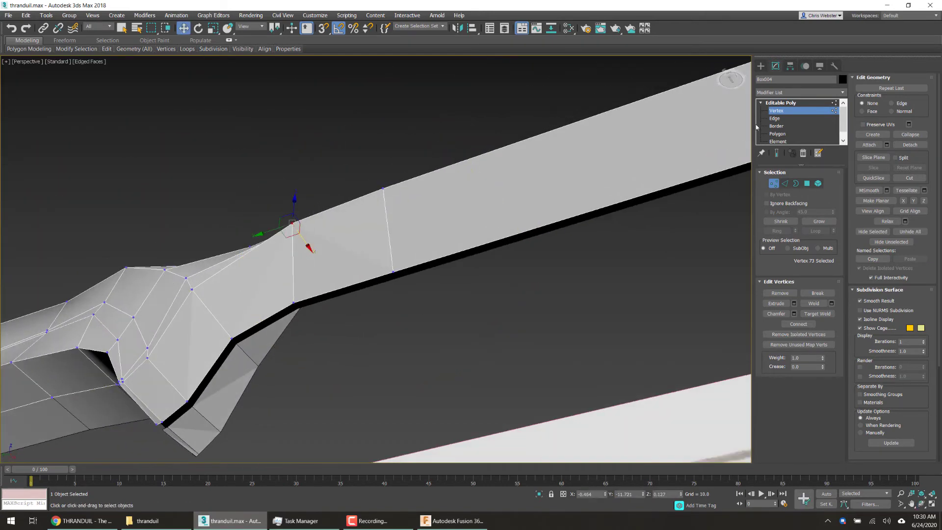
# - Switch to polygon-level editing and select the three narrow polygons running down the guard's side
pyautogui.click(777, 134)
pyautogui.moveTo(311, 342); pyautogui.dragTo(411, 362, button='middle')
pyautogui.scroll(3, 411, 362)
pyautogui.scroll(-2, 152, 386)
pyautogui.scroll(1, 235, 364)
pyautogui.moveTo(235, 365); pyautogui.dragTo(446, 325, button='middle')
pyautogui.scroll(-1, 445, 326)
pyautogui.scroll(1, 277, 364)
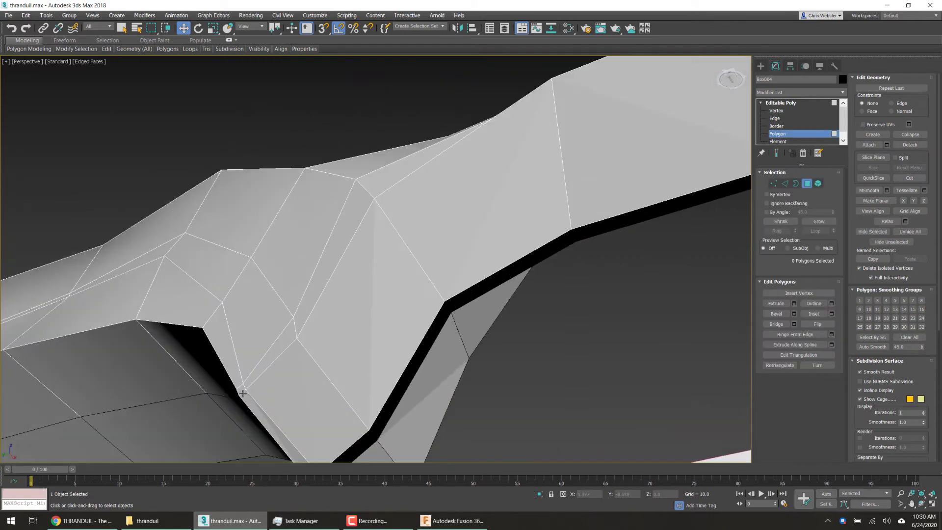
pyautogui.click(242, 392)
pyautogui.keyDown('ctrl'); pyautogui.click(266, 371); pyautogui.keyUp('ctrl')
pyautogui.hotkey('ctrl', 'z')
pyautogui.keyDown('ctrl'); pyautogui.click(283, 349); pyautogui.keyUp('ctrl')
pyautogui.keyDown('ctrl'); pyautogui.click(304, 309); pyautogui.keyUp('ctrl')
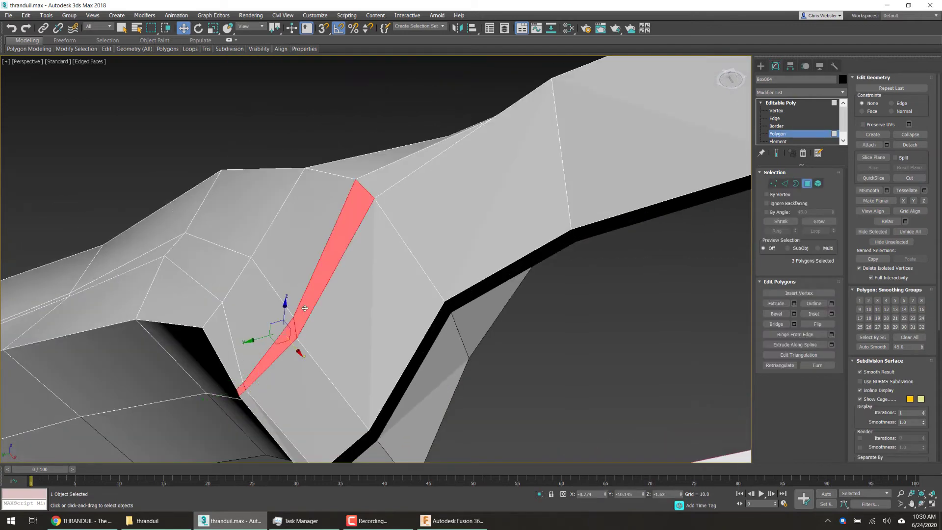
pyautogui.keyDown('alt'); pyautogui.moveTo(305, 308); pyautogui.dragTo(280, 201, button='middle'); pyautogui.keyUp('alt')
# - Move the three polygons on the blade-facing side of the guard inward along X
pyautogui.click(289, 210)
pyautogui.keyDown('ctrl'); pyautogui.click(298, 194); pyautogui.keyUp('ctrl')
pyautogui.keyDown('ctrl'); pyautogui.click(324, 172); pyautogui.keyUp('ctrl')
pyautogui.keyDown('alt'); pyautogui.moveTo(332, 170); pyautogui.dragTo(324, 236, button='middle'); pyautogui.keyUp('alt')
pyautogui.moveTo(313, 180); pyautogui.dragTo(338, 187)
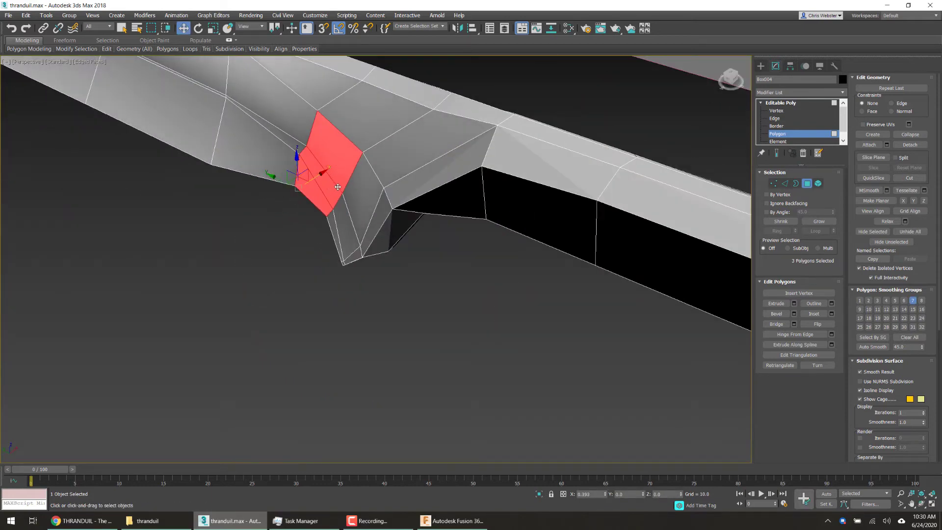
pyautogui.keyDown('alt'); pyautogui.moveTo(338, 187); pyautogui.dragTo(564, 245, button='middle'); pyautogui.keyUp('alt')
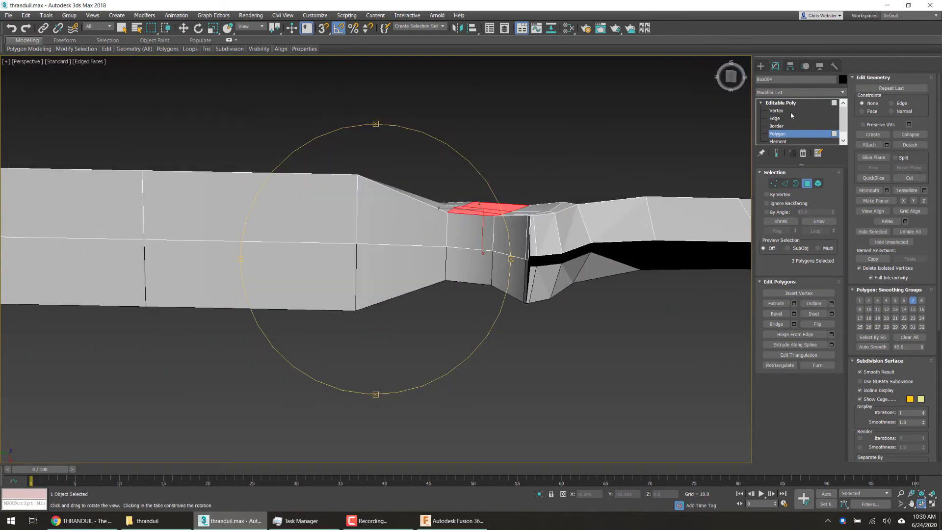
# - Return to vertex-level editing of the sword mesh around the guard
pyautogui.click(790, 111)
pyautogui.keyDown('alt'); pyautogui.moveTo(421, 267); pyautogui.dragTo(413, 339, button='middle'); pyautogui.keyUp('alt')
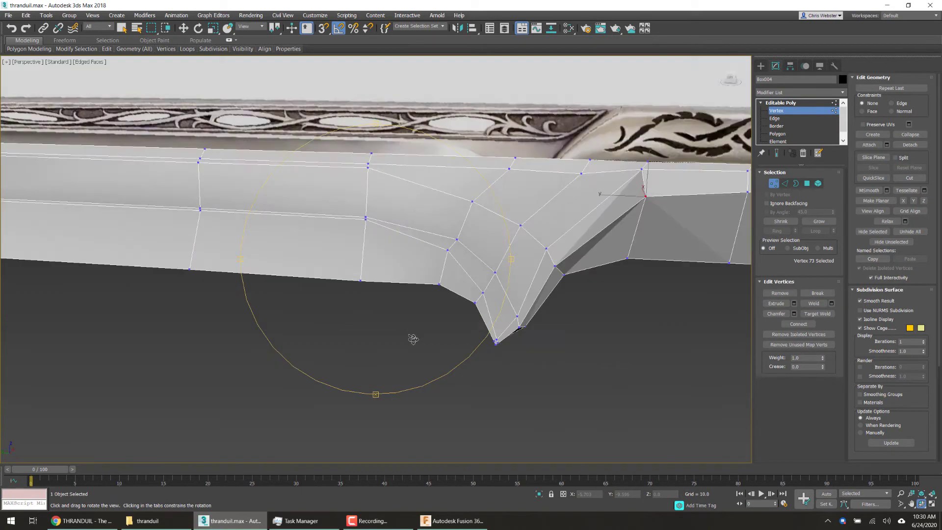
pyautogui.scroll(3, 413, 339)
pyautogui.click(454, 289)
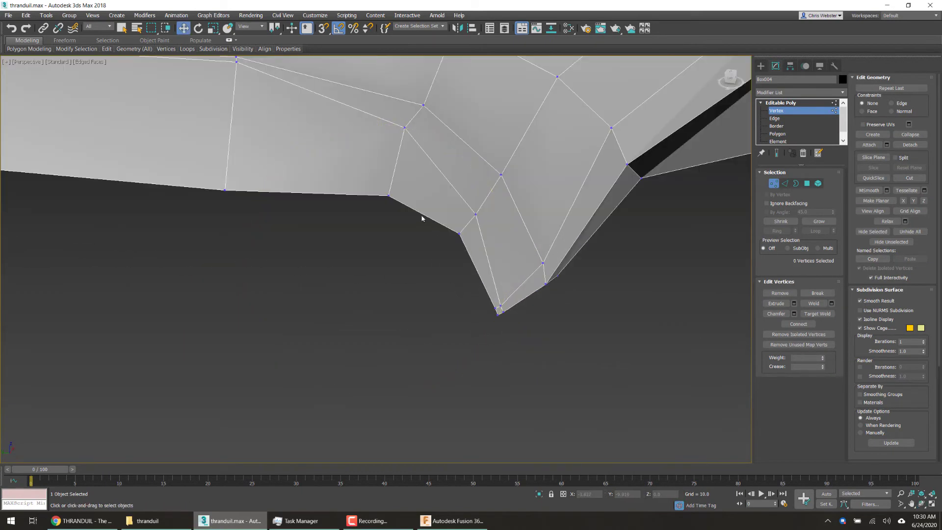
pyautogui.moveTo(432, 222); pyautogui.dragTo(385, 193)
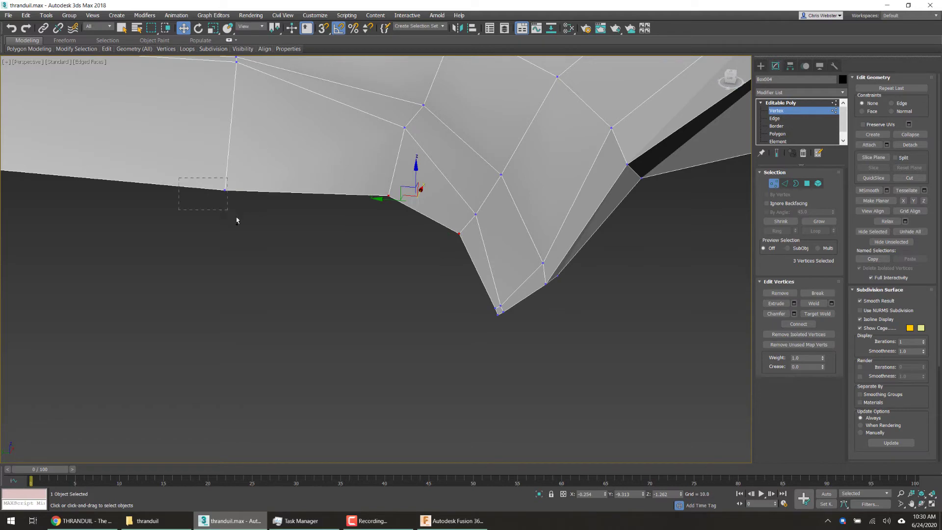
pyautogui.keyDown('ctrl'); pyautogui.moveTo(237, 220); pyautogui.dragTo(241, 224); pyautogui.keyUp('ctrl')
pyautogui.keyDown('alt'); pyautogui.moveTo(300, 236); pyautogui.dragTo(359, 229, button='middle'); pyautogui.keyUp('alt')
pyautogui.click(363, 228)
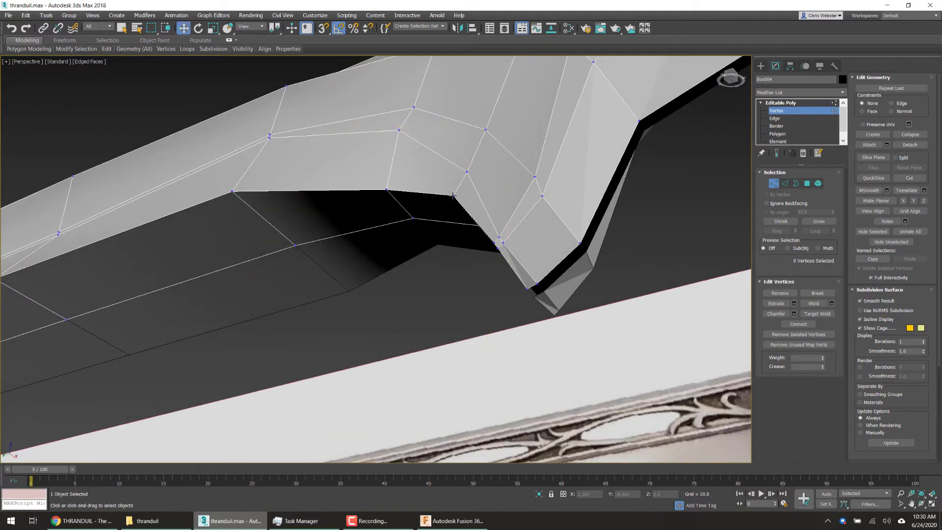
# - Select the five outer vertices along the lower cutting edge, from the guard toward the middle of the blade
pyautogui.click(452, 196)
pyautogui.keyDown('ctrl'); pyautogui.click(386, 190); pyautogui.keyUp('ctrl')
pyautogui.keyDown('ctrl'); pyautogui.click(231, 191); pyautogui.keyUp('ctrl')
pyautogui.keyDown('alt'); pyautogui.moveTo(436, 253); pyautogui.dragTo(471, 274, button='middle'); pyautogui.keyUp('alt')
pyautogui.scroll(-3, 466, 270)
pyautogui.moveTo(390, 236); pyautogui.dragTo(462, 237, button='middle')
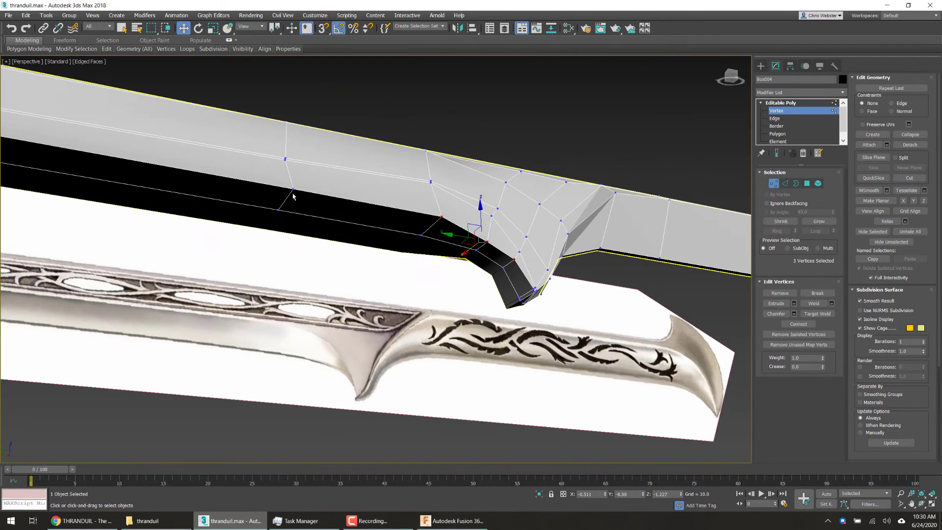
pyautogui.keyDown('ctrl'); pyautogui.click(295, 187); pyautogui.keyUp('ctrl')
pyautogui.moveTo(206, 196); pyautogui.dragTo(323, 227, button='middle')
pyautogui.keyDown('ctrl'); pyautogui.click(156, 181); pyautogui.keyUp('ctrl')
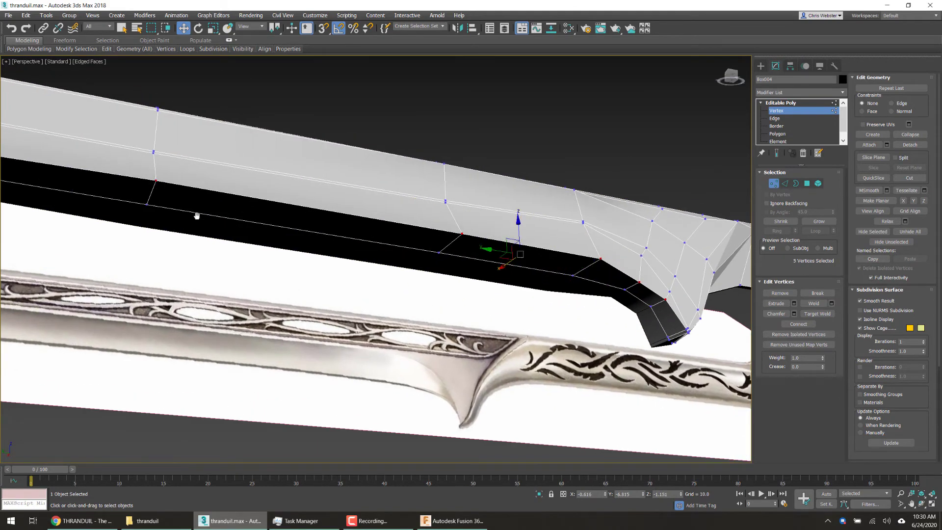
# - Extend the selection with the remaining outer lower-edge vertices out to the blade's tip
pyautogui.moveTo(197, 215); pyautogui.dragTo(483, 273, button='middle')
pyautogui.scroll(-1, 442, 267)
pyautogui.moveTo(242, 237); pyautogui.dragTo(625, 254, button='middle')
pyautogui.scroll(-2, 589, 253)
pyautogui.moveTo(484, 242); pyautogui.dragTo(490, 204, button='middle')
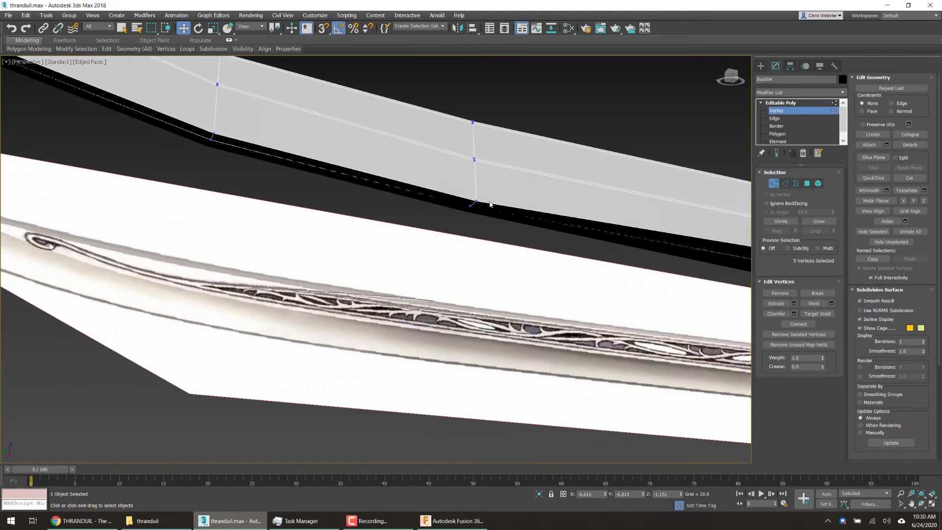
pyautogui.moveTo(248, 175); pyautogui.dragTo(362, 225, button='middle')
pyautogui.scroll(-1, 362, 225)
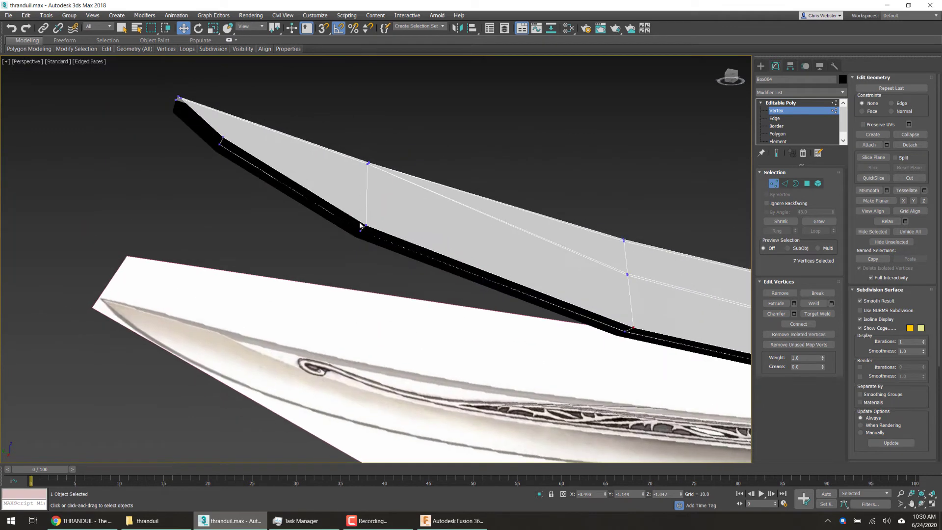
pyautogui.scroll(2, 359, 229)
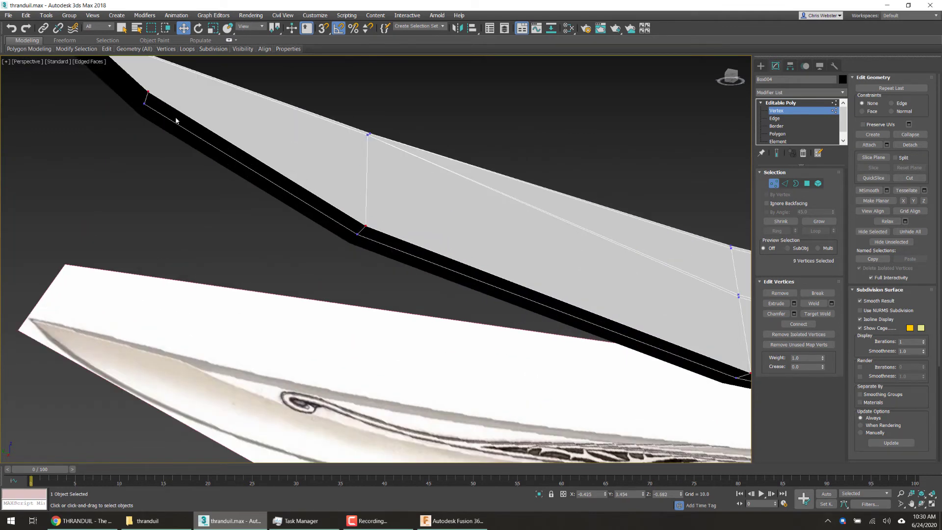
pyautogui.scroll(2, 201, 128)
pyautogui.moveTo(177, 121); pyautogui.dragTo(185, 78, button='middle')
pyautogui.scroll(3, 185, 78)
pyautogui.scroll(-5, 199, 127)
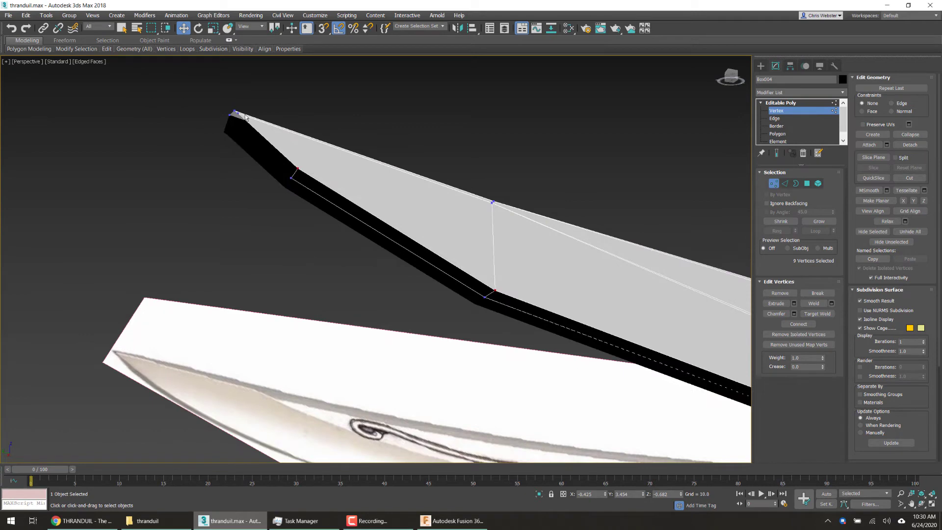
pyautogui.click(904, 203)
pyautogui.hotkey('ctrl', 'z')
pyautogui.click(913, 202)
pyautogui.hotkey('ctrl', 'z')
# - Flatten the selected blade-edge vertices onto one plane with Make Planar in X
pyautogui.click(904, 201)
pyautogui.scroll(-4, 523, 188)
pyautogui.scroll(5, 442, 186)
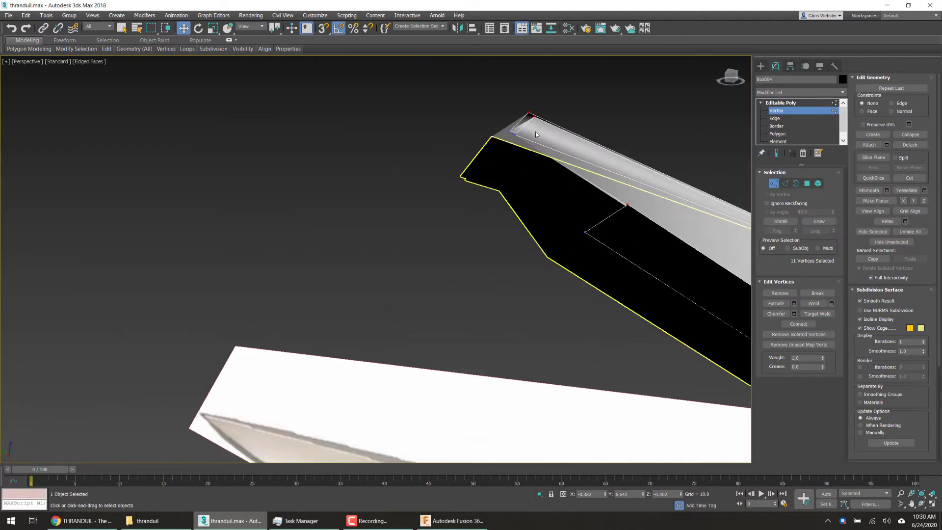
# - Inspect the blade's lower edge from the tip back to the guard
pyautogui.scroll(-3, 540, 145)
pyautogui.moveTo(615, 224); pyautogui.dragTo(192, 196, button='middle')
pyautogui.scroll(4, 370, 236)
pyautogui.moveTo(390, 189); pyautogui.dragTo(372, 225)
pyautogui.scroll(-3, 439, 259)
pyautogui.moveTo(421, 286); pyautogui.dragTo(96, 260, button='middle')
pyautogui.scroll(-4, 96, 260)
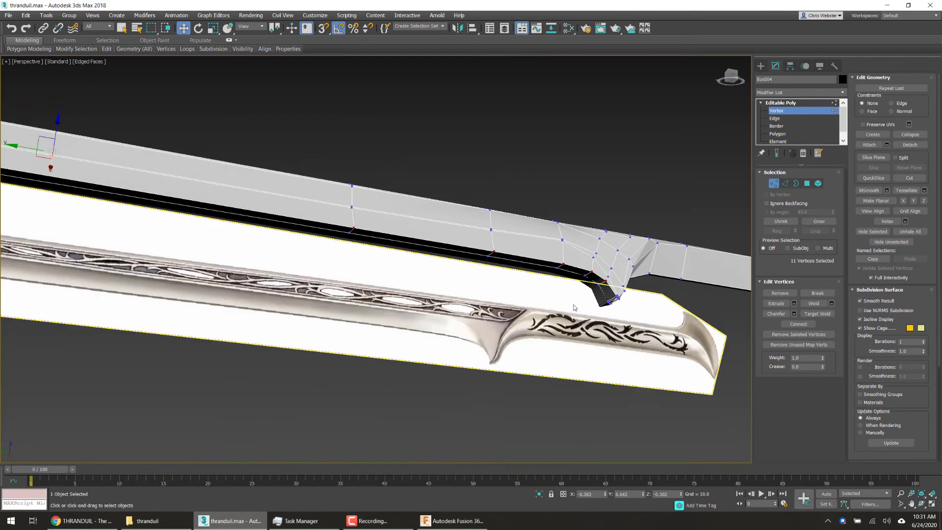
pyautogui.scroll(3, 416, 267)
pyautogui.moveTo(584, 258); pyautogui.dragTo(422, 243, button='middle')
pyautogui.moveTo(422, 243); pyautogui.dragTo(445, 180, button='middle')
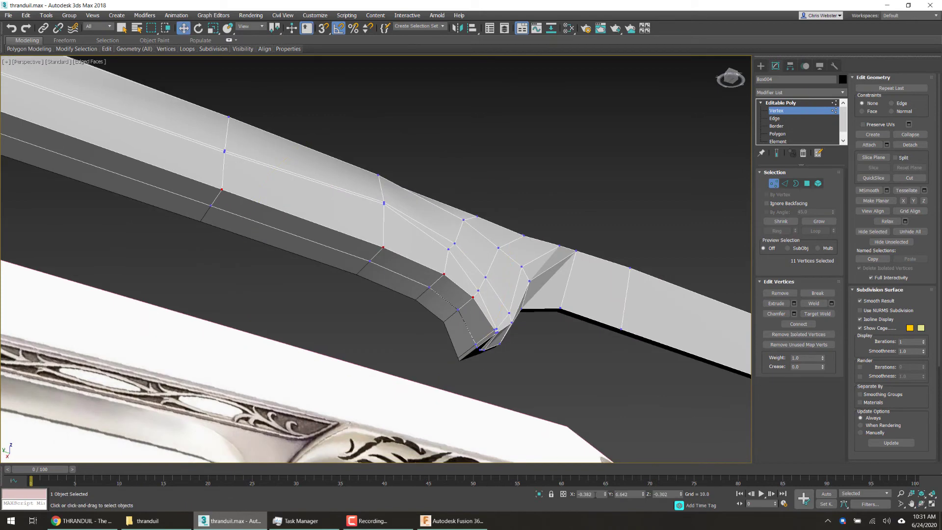
# - Move the selected lower blade-edge vertices, and the two vertices at the guard's tip, along X to close up the thin edge
pyautogui.moveTo(605, 494)
pyautogui.mouseDown()
pyautogui.moveTo(599, 483)
pyautogui.moveTo(606, 491)
pyautogui.mouseUp()
pyautogui.click(510, 388)
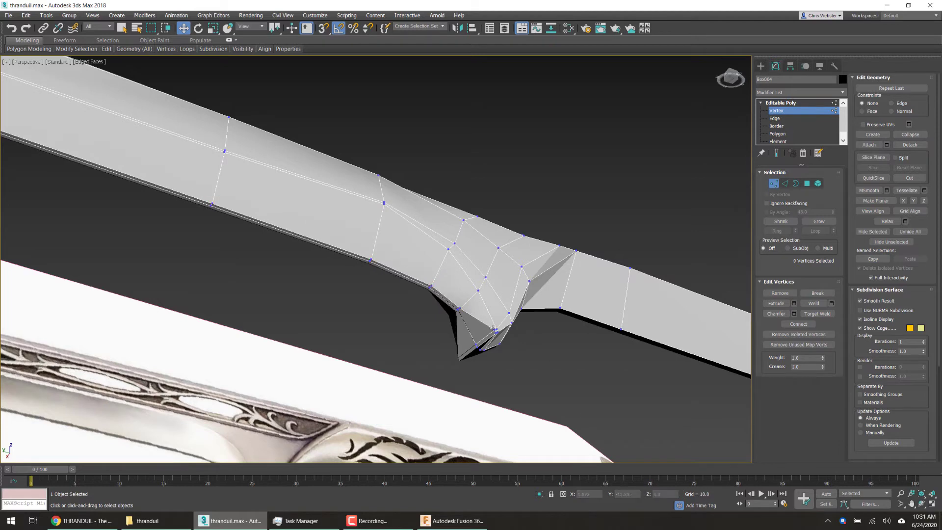
pyautogui.scroll(5, 484, 331)
pyautogui.click(538, 339)
pyautogui.keyDown('ctrl'); pyautogui.click(533, 328); pyautogui.keyUp('ctrl')
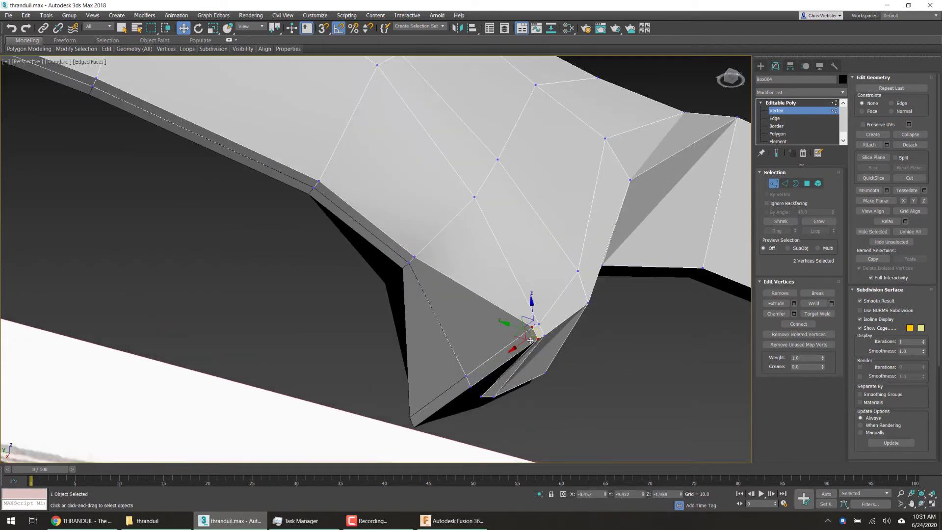
pyautogui.moveTo(517, 346); pyautogui.dragTo(454, 388)
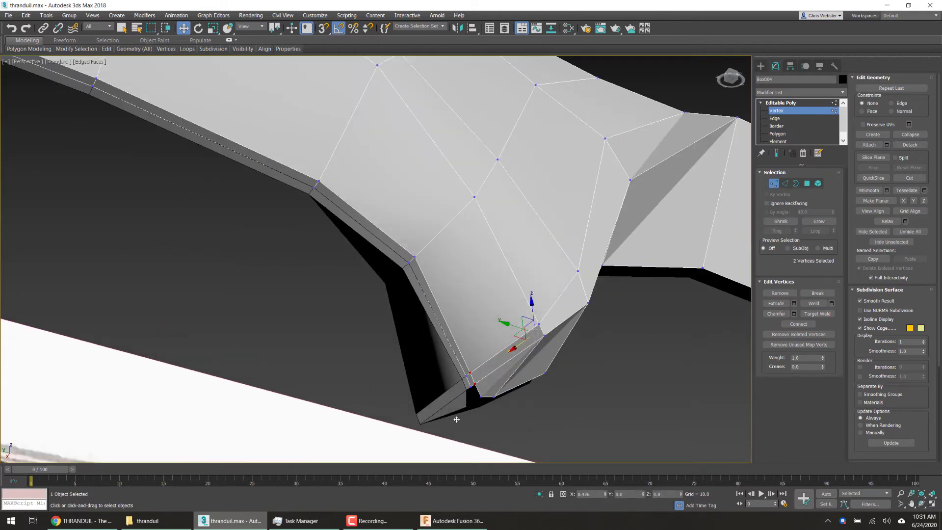
pyautogui.click(466, 231)
# - Inspect the whole sword mesh from several angles, including the tapered edge around the guard
pyautogui.scroll(-4, 466, 231)
pyautogui.keyDown('alt'); pyautogui.moveTo(466, 231); pyautogui.dragTo(371, 317, button='middle'); pyautogui.keyUp('alt')
pyautogui.scroll(-4, 398, 258)
pyautogui.scroll(4, 371, 317)
pyautogui.keyDown('alt'); pyautogui.moveTo(371, 317); pyautogui.dragTo(589, 321, button='middle'); pyautogui.keyUp('alt')
pyautogui.scroll(-5, 354, 290)
pyautogui.scroll(4, 346, 281)
pyautogui.scroll(-3, 347, 281)
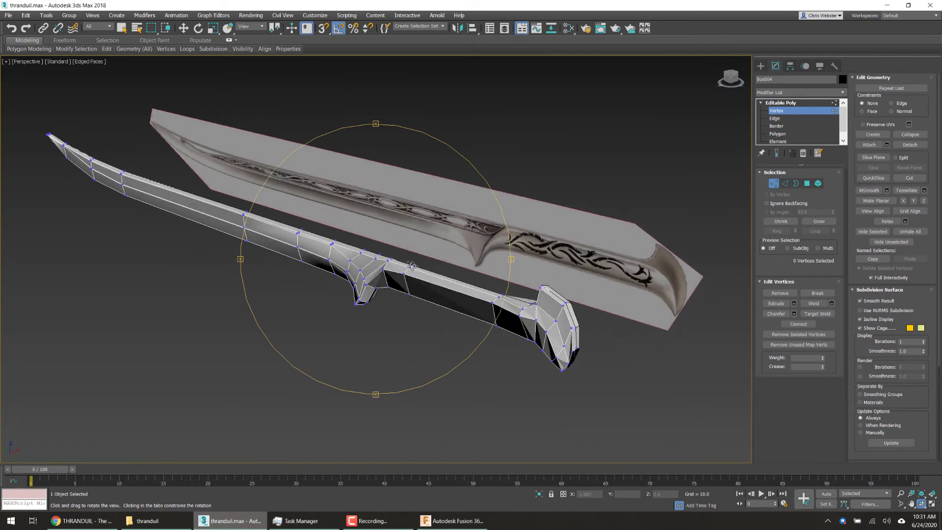
pyautogui.scroll(5, 344, 273)
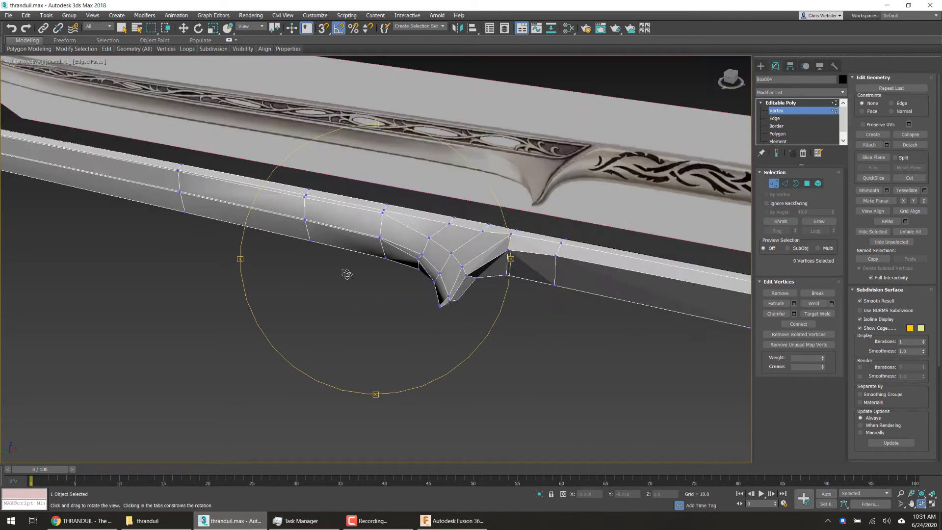
pyautogui.keyDown('alt'); pyautogui.moveTo(348, 275); pyautogui.dragTo(708, 250, button='middle'); pyautogui.keyUp('alt')
# - Turn on NURMS subdivision for the sword and inspect the smoothed blade, guard and pommel
pyautogui.click(879, 311)
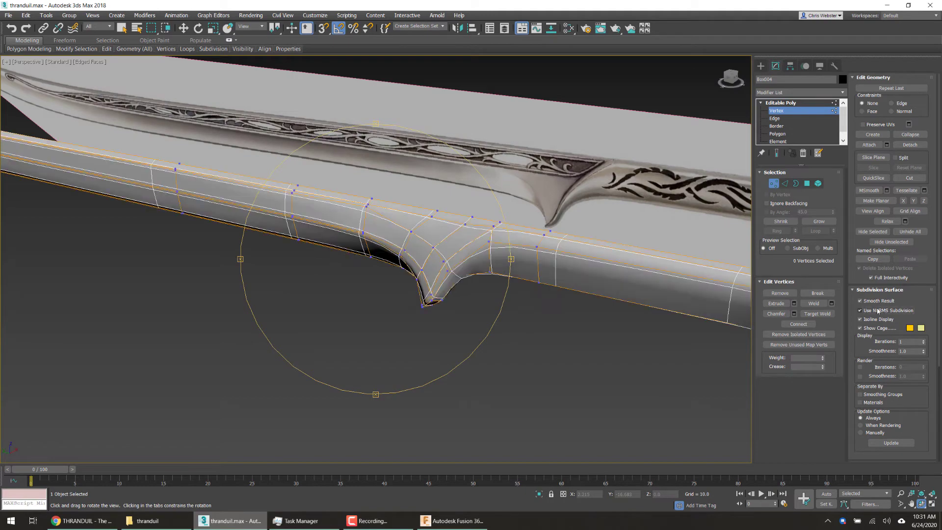
pyautogui.keyDown('alt'); pyautogui.moveTo(471, 282); pyautogui.dragTo(382, 283, button='middle'); pyautogui.keyUp('alt')
pyautogui.scroll(-4, 392, 285)
pyautogui.scroll(1, 425, 293)
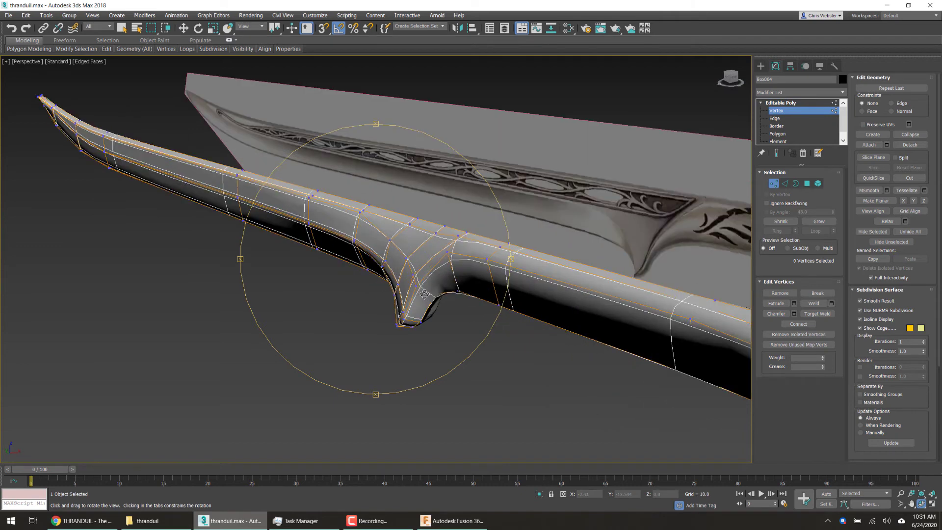
pyautogui.scroll(-1, 424, 292)
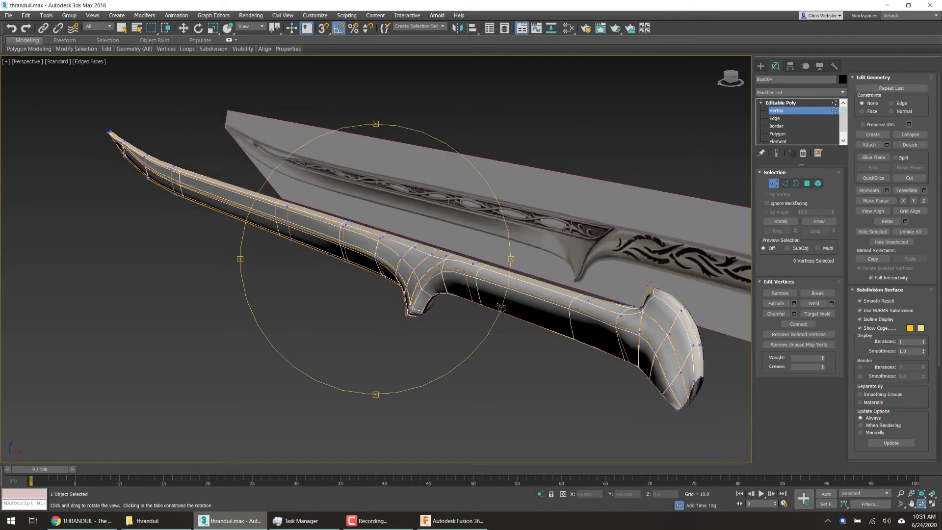
pyautogui.scroll(1, 381, 271)
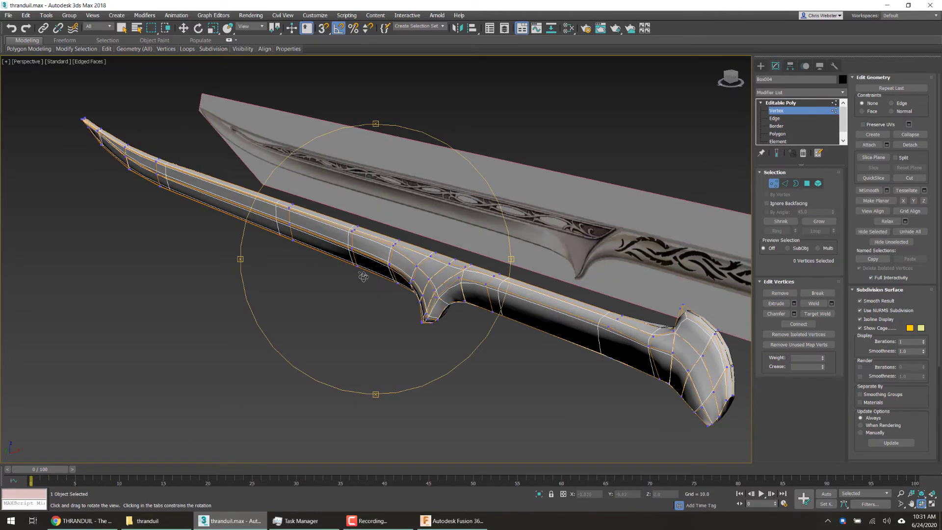
pyautogui.moveTo(363, 276); pyautogui.dragTo(337, 276, button='middle')
pyautogui.moveTo(337, 276); pyautogui.dragTo(417, 247)
pyautogui.scroll(3, 418, 246)
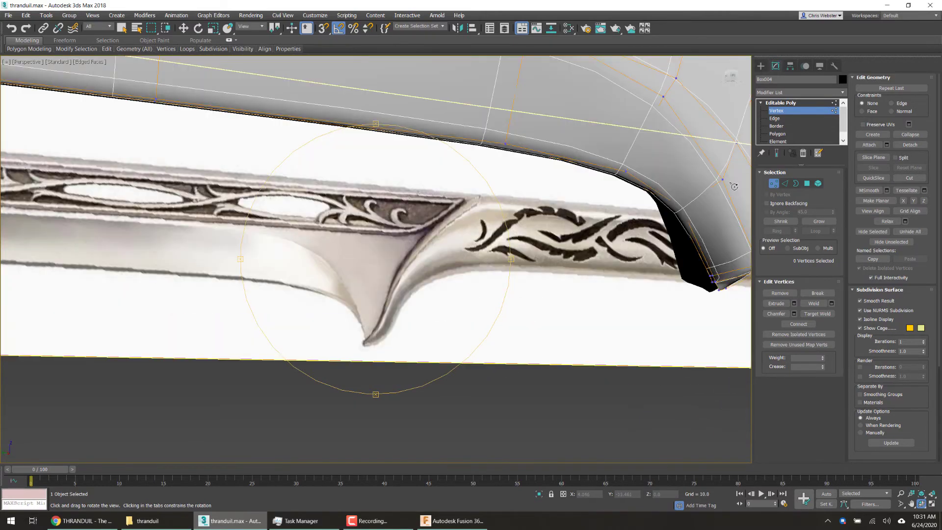
# - Set the subdivision display iterations to 2 and clear the polygon selection on the guard
pyautogui.click(790, 136)
pyautogui.moveTo(606, 292); pyautogui.dragTo(486, 296, button='middle')
pyautogui.scroll(-2, 487, 297)
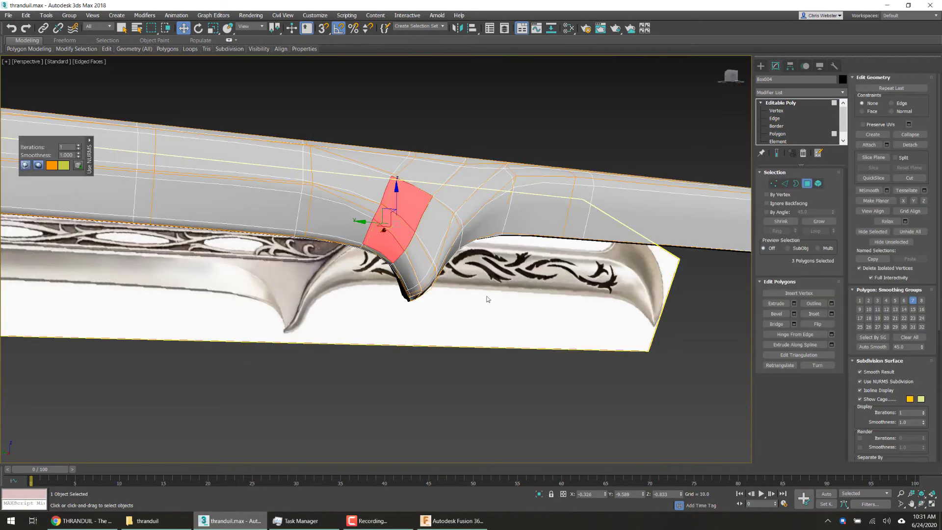
pyautogui.scroll(-5, 874, 253)
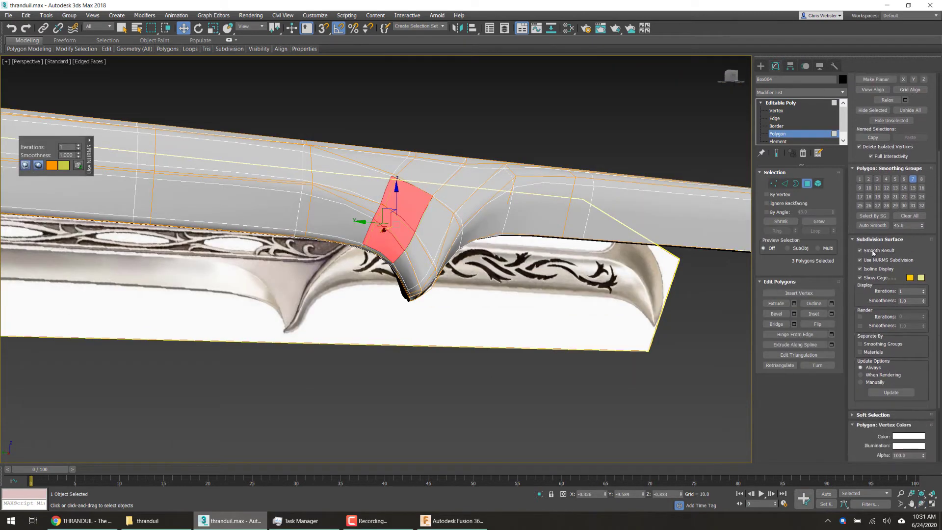
pyautogui.scroll(-1, 908, 282)
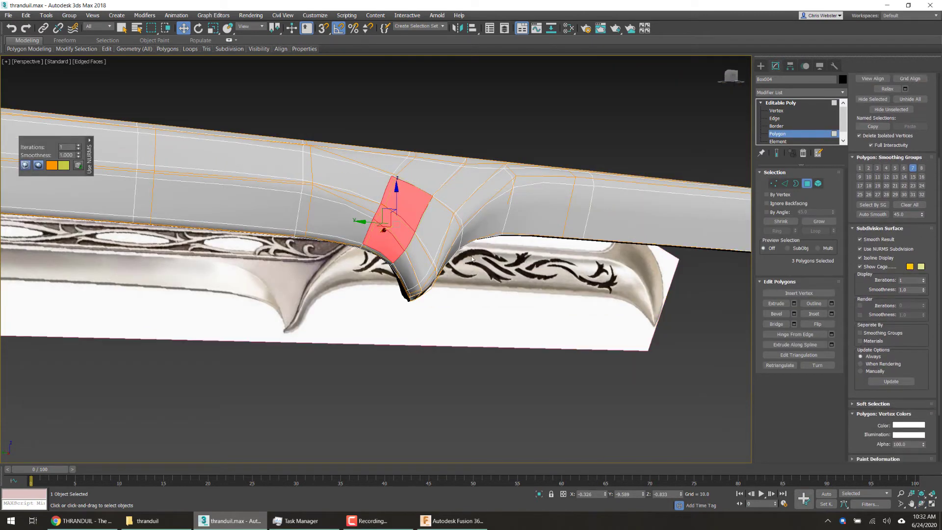
pyautogui.keyDown('alt'); pyautogui.moveTo(471, 258); pyautogui.dragTo(422, 228, button='middle'); pyautogui.keyUp('alt')
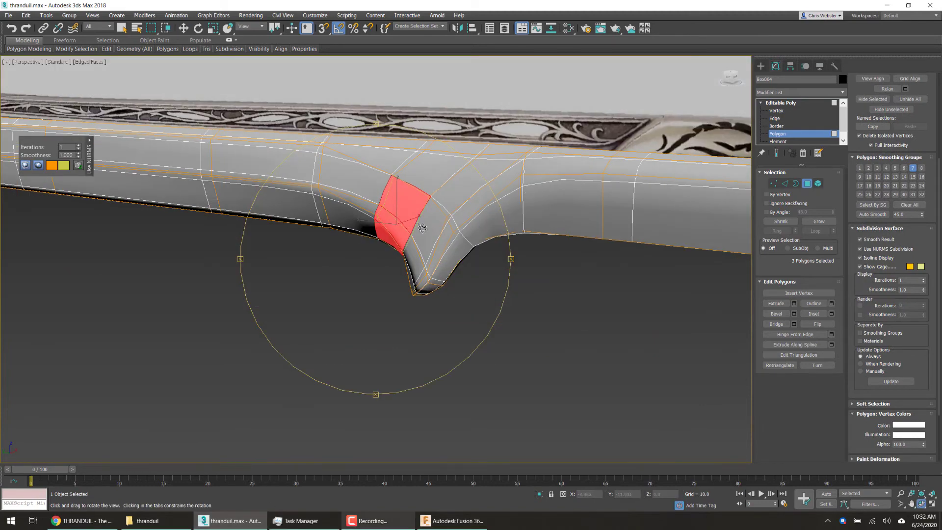
pyautogui.moveTo(422, 228); pyautogui.dragTo(372, 271)
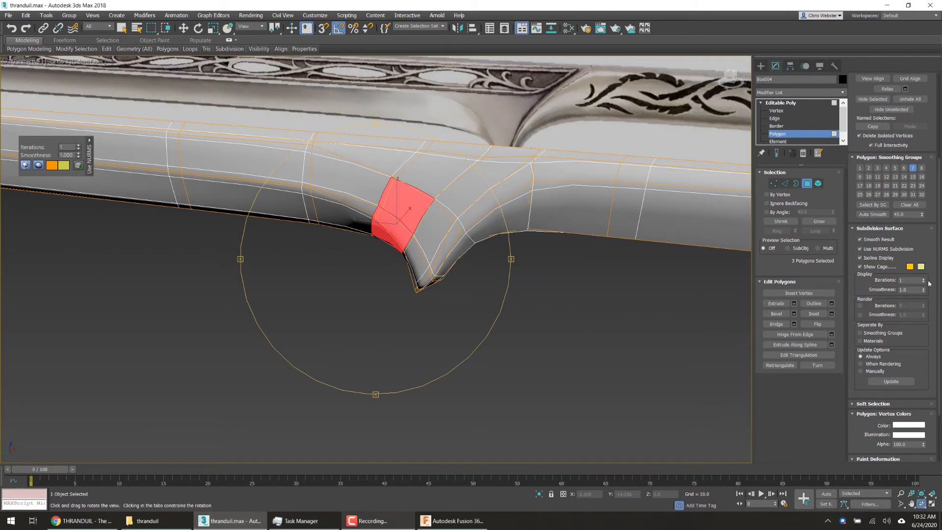
pyautogui.click(924, 282)
pyautogui.click(925, 280)
pyautogui.click(924, 283)
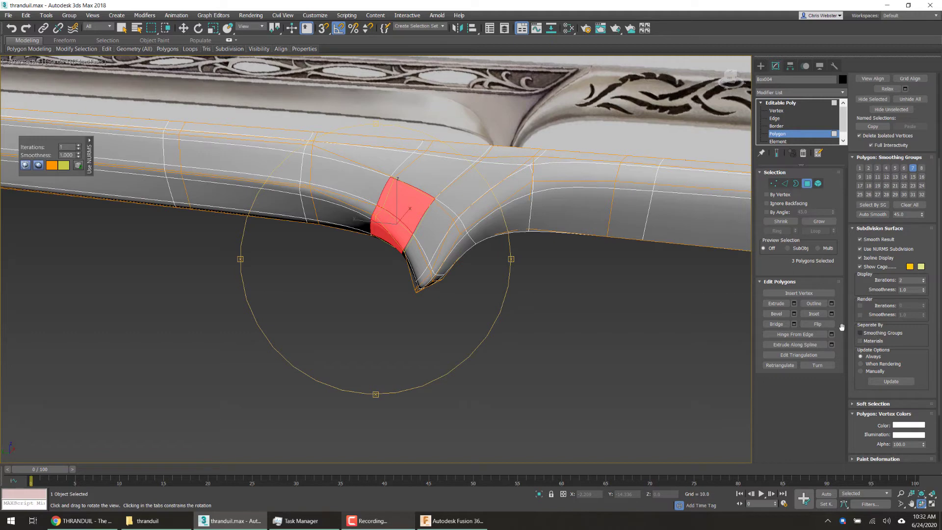
pyautogui.moveTo(472, 260); pyautogui.dragTo(367, 275)
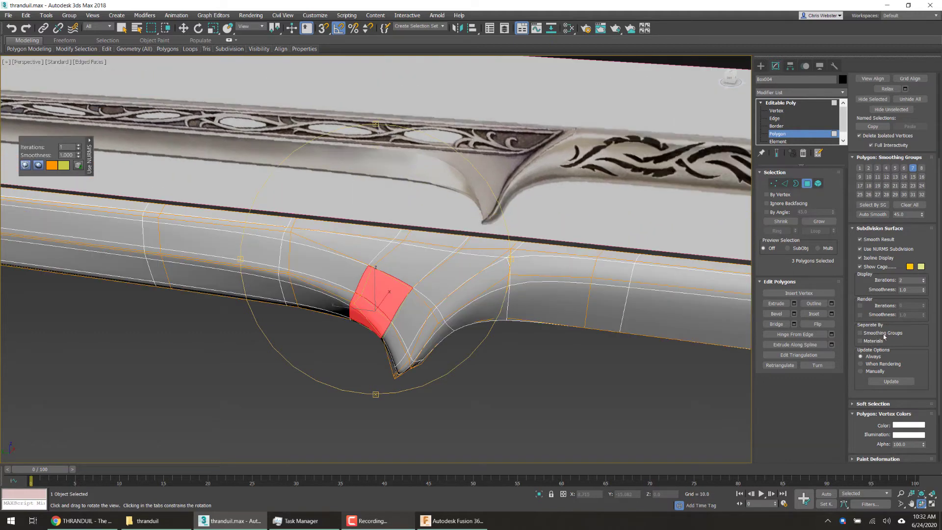
pyautogui.press('w')
pyautogui.click(524, 378)
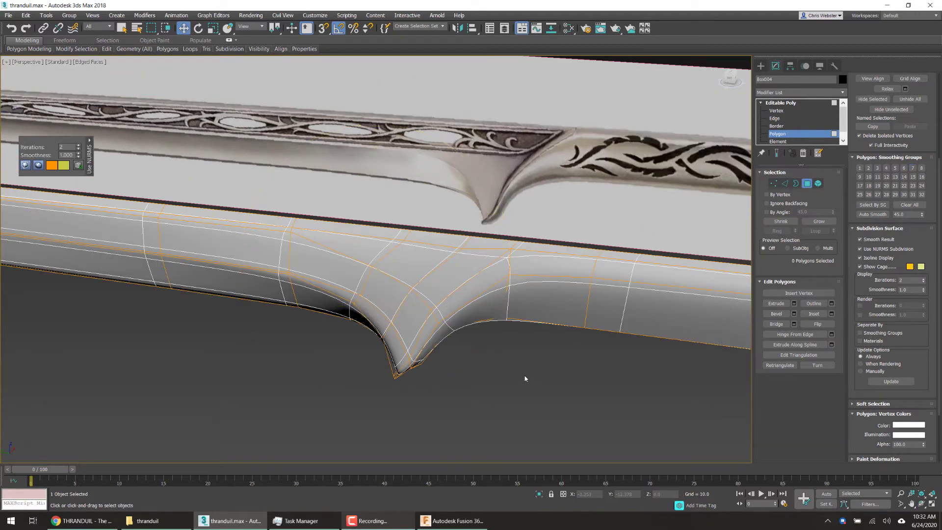
# - Turn off the edged-faces display and inspect the smoothed, deselected sword from the guard to the pommel
pyautogui.click(760, 65)
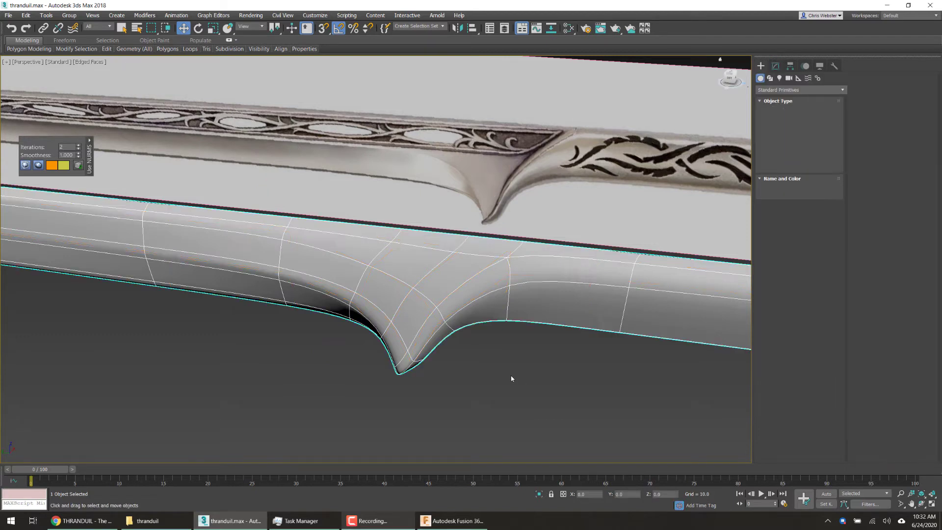
pyautogui.click(511, 379)
pyautogui.scroll(-3, 511, 379)
pyautogui.keyDown('alt'); pyautogui.moveTo(455, 344); pyautogui.dragTo(390, 298, button='middle'); pyautogui.keyUp('alt')
pyautogui.press('F4')
pyautogui.click(391, 299)
pyautogui.click(775, 66)
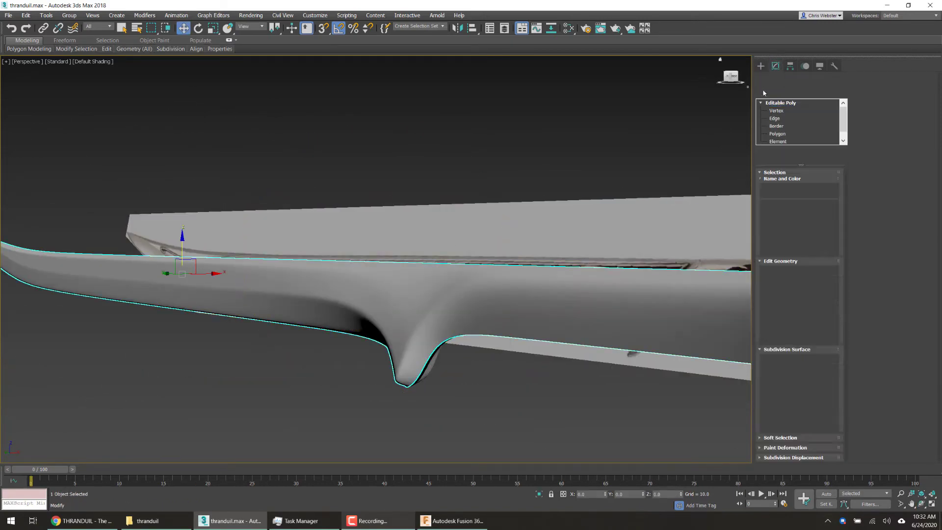
pyautogui.press('1')
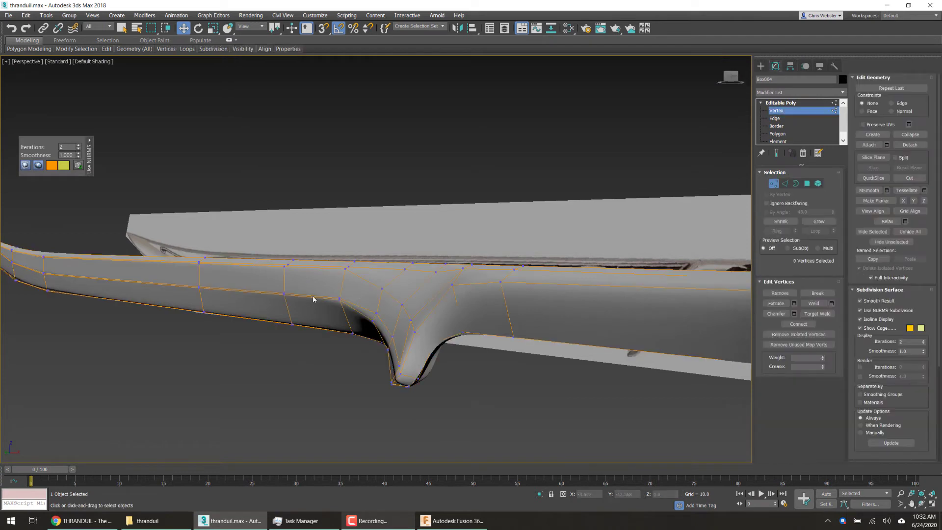
pyautogui.click(269, 335)
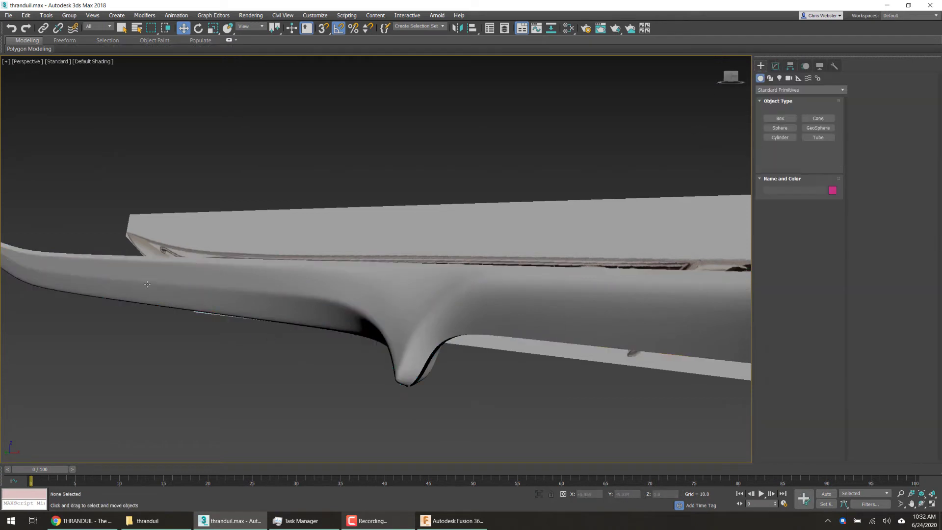
pyautogui.scroll(-3, 462, 303)
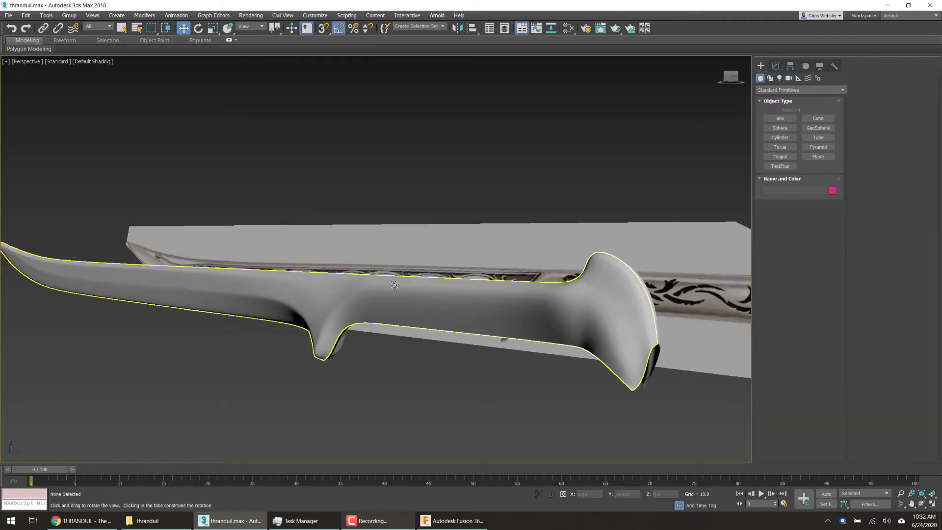
pyautogui.keyDown('alt'); pyautogui.moveTo(463, 303); pyautogui.dragTo(558, 361, button='middle'); pyautogui.keyUp('alt')
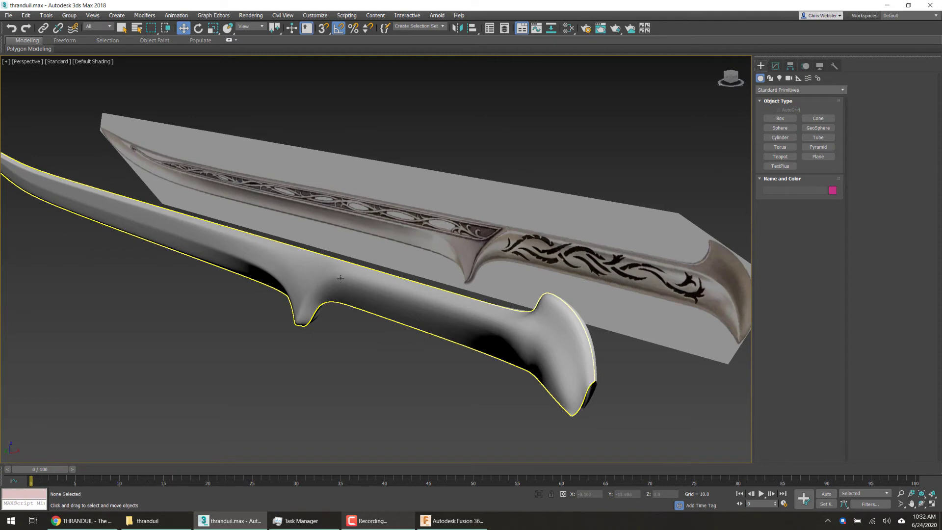
# - Reopen the sword for polygon editing and select four polygons along the lower blade strip running down into the guard
pyautogui.click(776, 68)
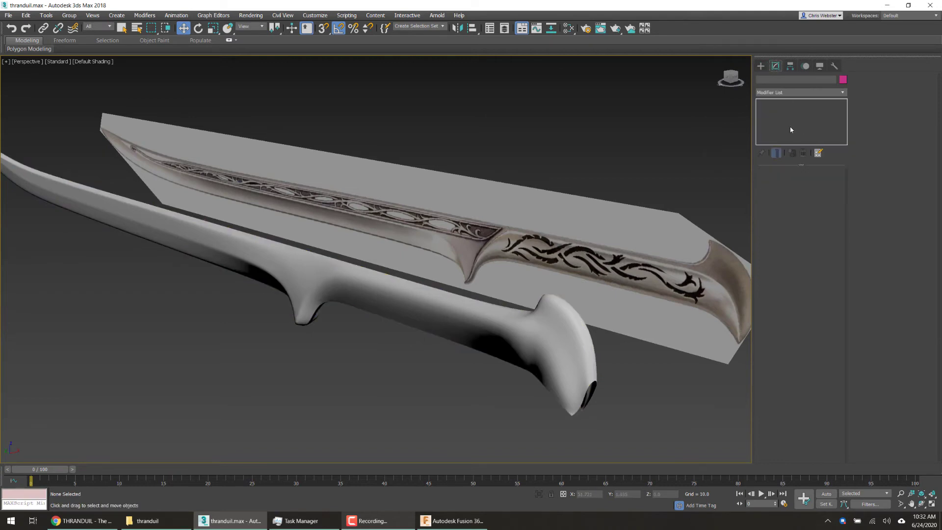
pyautogui.click(294, 275)
pyautogui.click(776, 135)
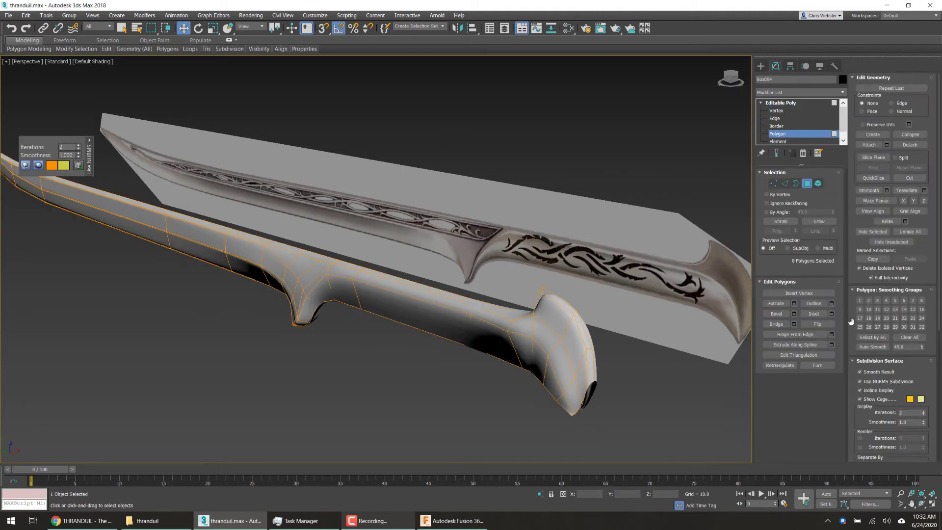
pyautogui.scroll(6, 372, 328)
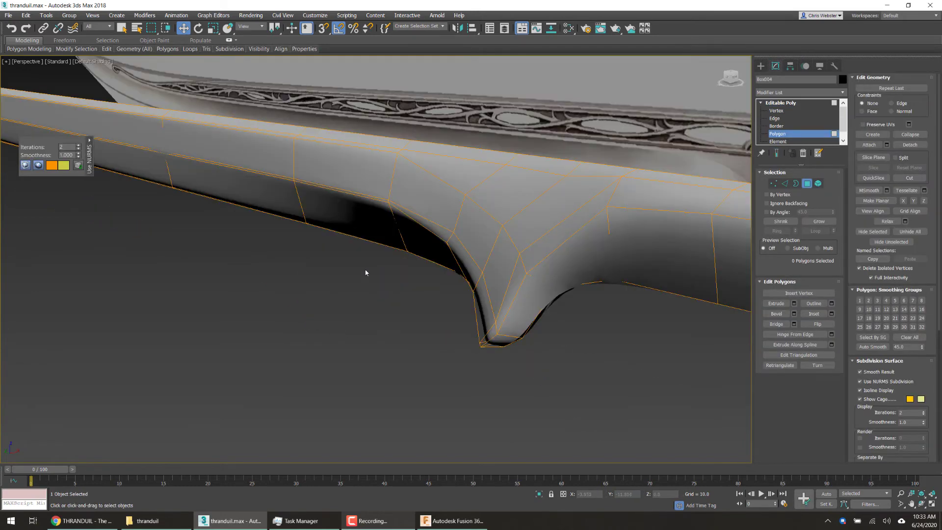
pyautogui.keyDown('alt'); pyautogui.moveTo(366, 271); pyautogui.dragTo(474, 277, button='middle'); pyautogui.keyUp('alt')
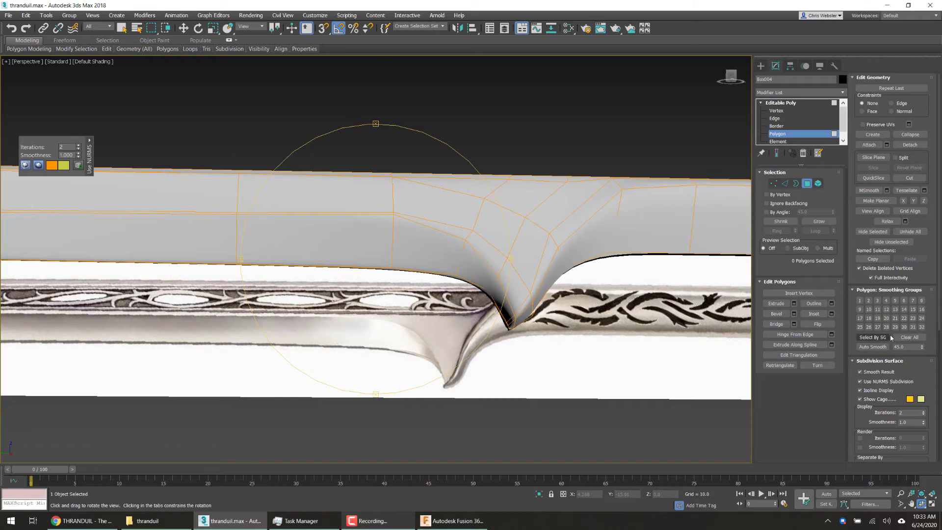
pyautogui.moveTo(471, 273); pyautogui.dragTo(525, 271)
pyautogui.scroll(2, 415, 367)
pyautogui.scroll(2, 437, 373)
pyautogui.rightClick(438, 375)
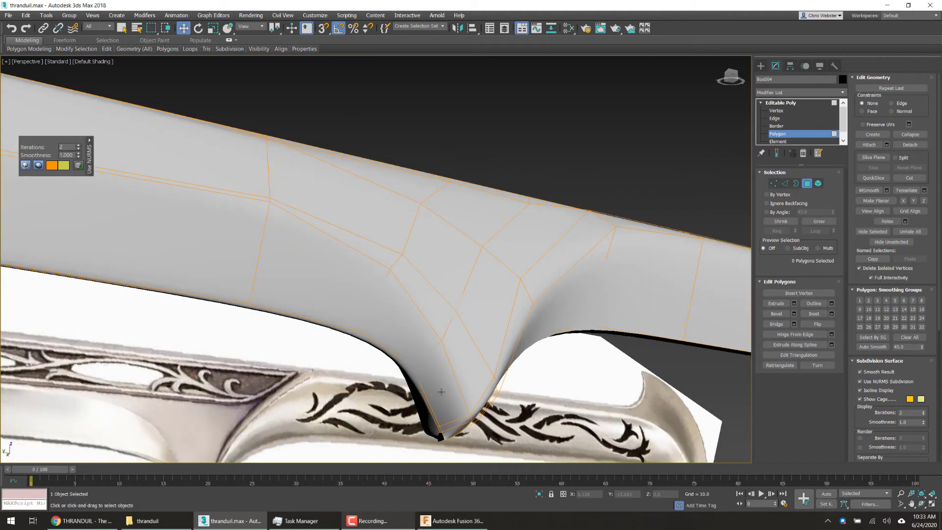
pyautogui.click(441, 392)
pyautogui.keyDown('ctrl'); pyautogui.click(404, 329); pyautogui.keyUp('ctrl')
pyautogui.keyDown('ctrl'); pyautogui.click(305, 278); pyautogui.keyUp('ctrl')
pyautogui.keyDown('ctrl'); pyautogui.click(212, 240); pyautogui.keyUp('ctrl')
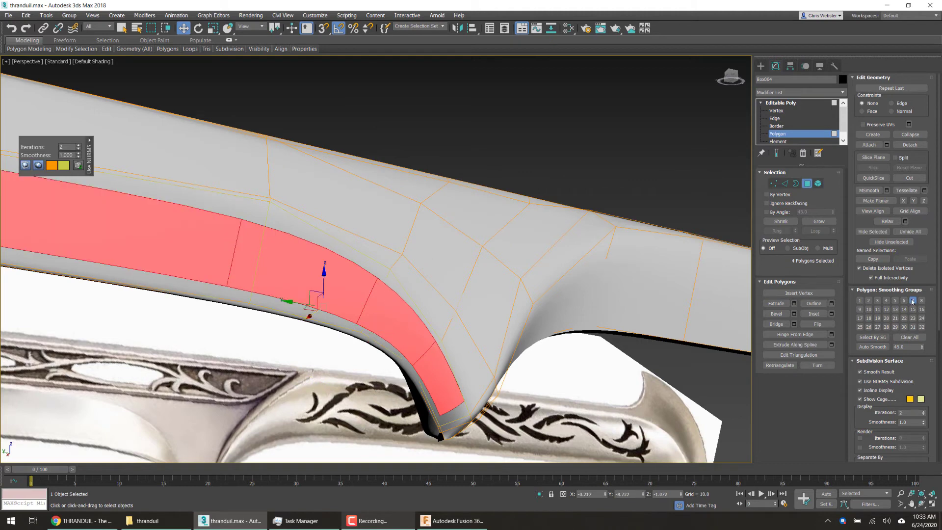
# - Clear the smoothing groups from all of the sword's polygons
pyautogui.hotkey('ctrl', 'a')
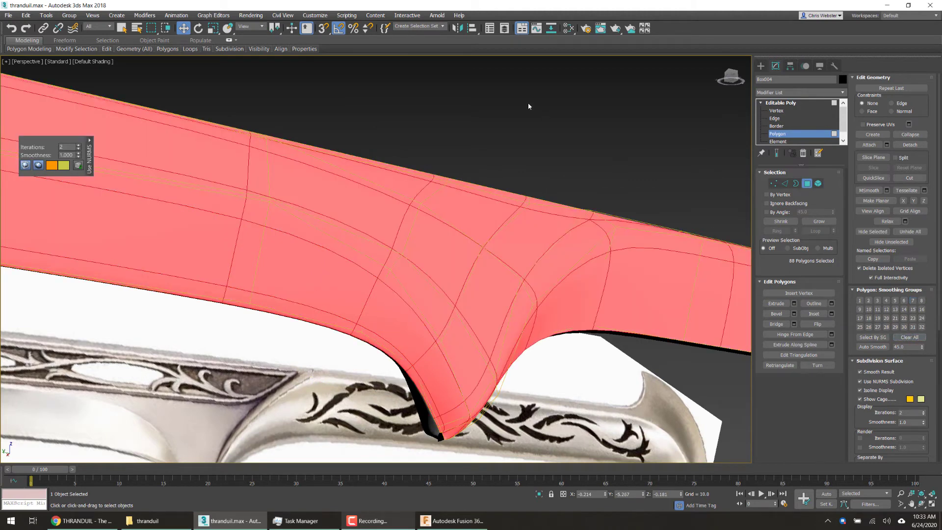
pyautogui.click(529, 106)
pyautogui.click(443, 388)
pyautogui.hotkey('ctrl', 'a')
pyautogui.click(601, 186)
# - Assign smoothing group 11 to three lower blade polygons beside the guard, and separate the subdivision by smoothing groups
pyautogui.click(438, 385)
pyautogui.keyDown('ctrl'); pyautogui.click(394, 319); pyautogui.keyUp('ctrl')
pyautogui.keyDown('ctrl'); pyautogui.click(301, 265); pyautogui.keyUp('ctrl')
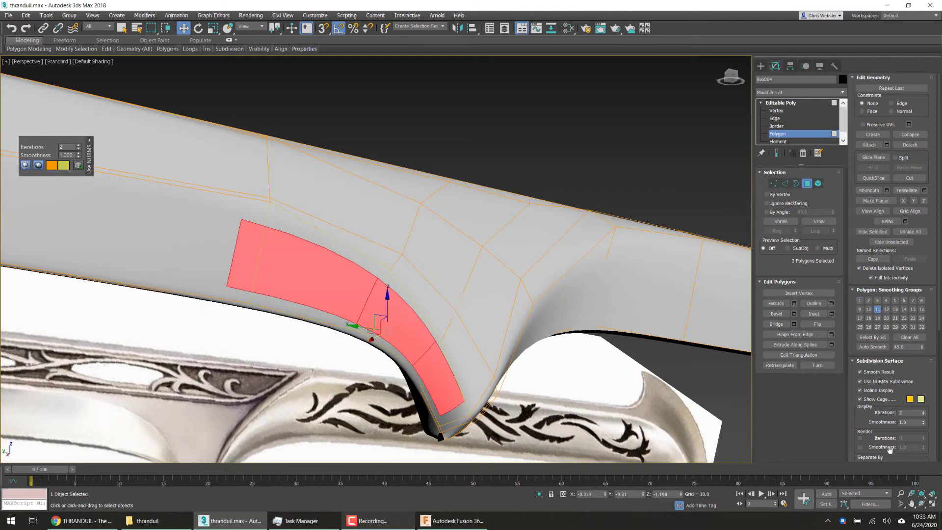
pyautogui.scroll(-2, 860, 410)
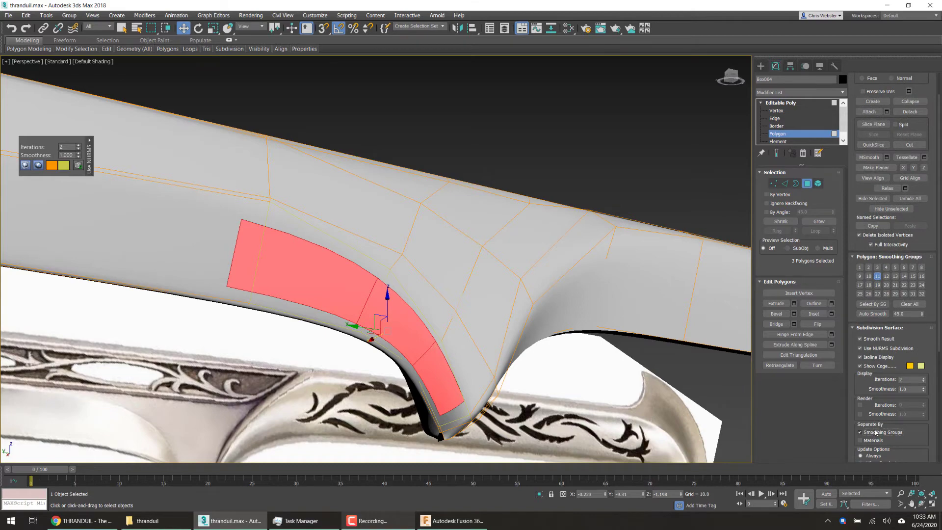
pyautogui.click(740, 131)
# - Leave polygon editing, deselect the sword and inspect the crease between the blade and the guard
pyautogui.click(764, 70)
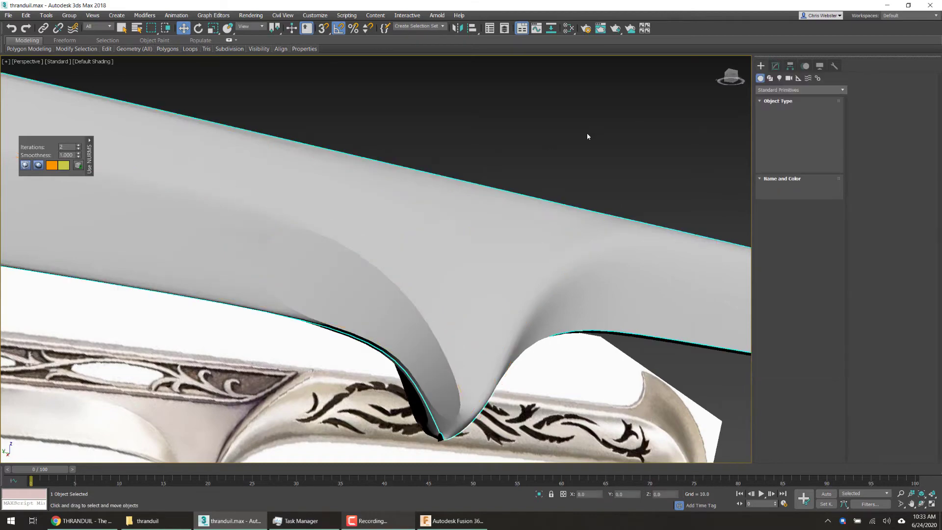
pyautogui.click(587, 137)
pyautogui.scroll(-3, 587, 137)
pyautogui.hotkey('ctrl', 'r')
pyautogui.moveTo(378, 253); pyautogui.dragTo(402, 318)
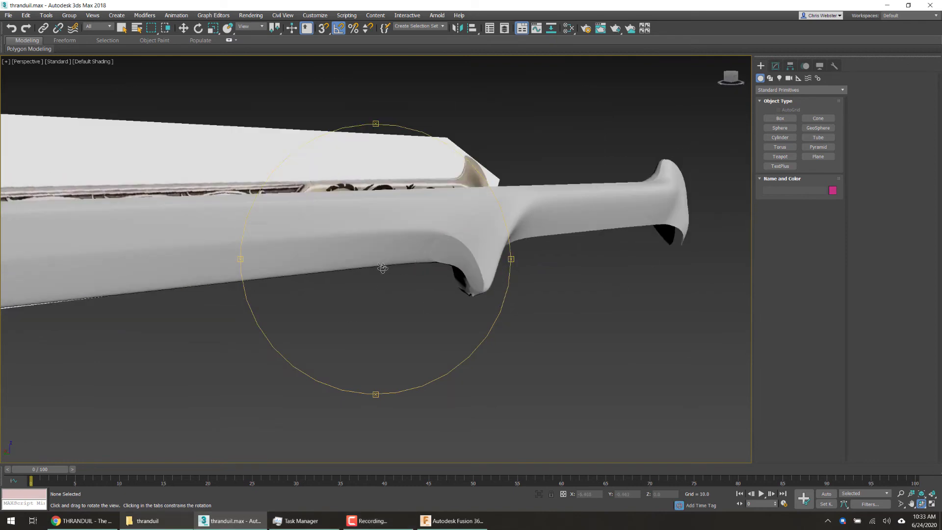
# - Reopen the sword for polygon editing and deselect all of its polygons
pyautogui.moveTo(382, 268); pyautogui.dragTo(388, 304)
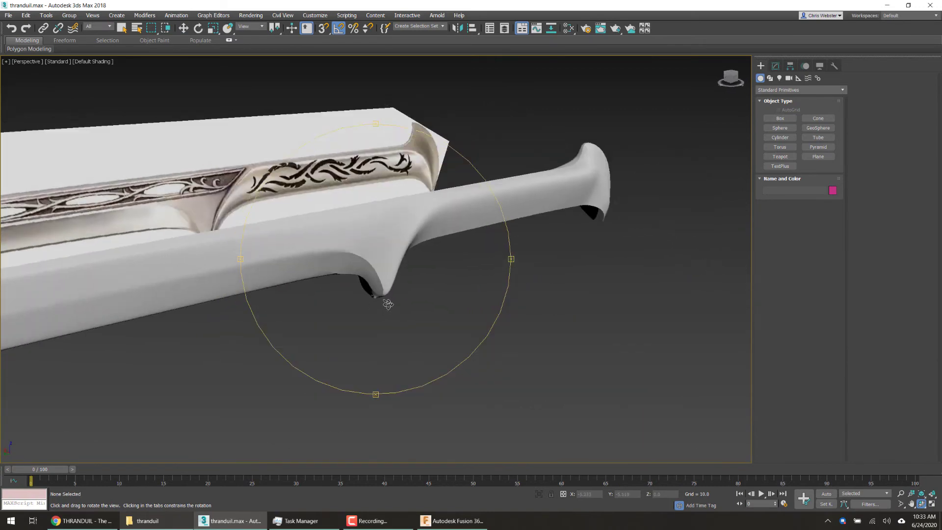
pyautogui.keyDown('alt'); pyautogui.moveTo(388, 305); pyautogui.dragTo(383, 281, button='middle'); pyautogui.keyUp('alt')
pyautogui.scroll(3, 388, 283)
pyautogui.scroll(-3, 383, 281)
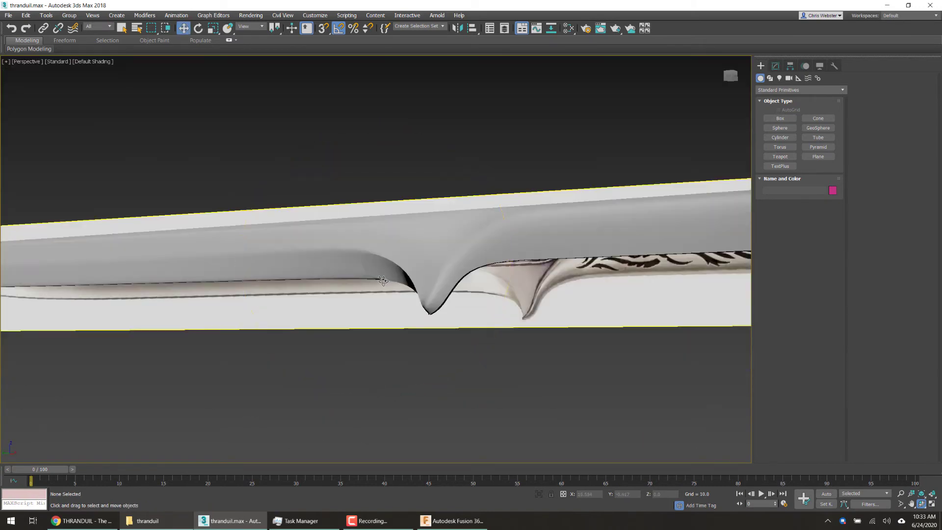
pyautogui.click(383, 281)
pyautogui.click(775, 66)
pyautogui.click(791, 134)
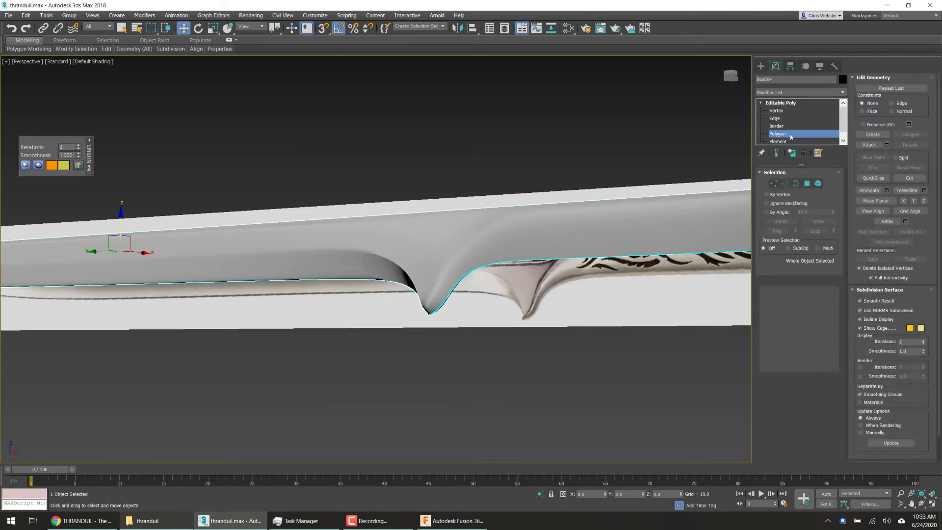
pyautogui.scroll(3, 387, 260)
pyautogui.keyDown('alt'); pyautogui.moveTo(387, 260); pyautogui.dragTo(587, 228, button='middle'); pyautogui.keyUp('alt')
pyautogui.hotkey('ctrl', 'a')
pyautogui.hotkey('ctrl', 'd')
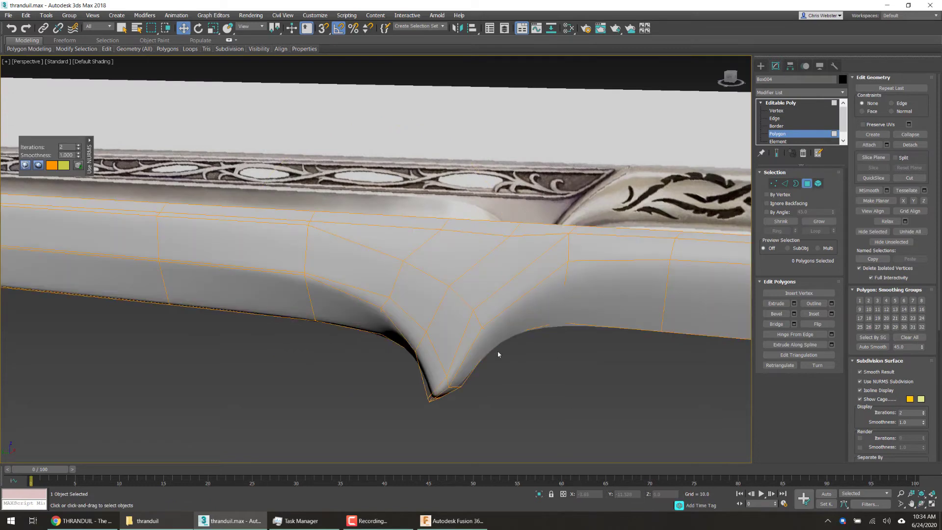
# - Select eight polygons running from the handle beside the guard down the guard's handle-side edge
pyautogui.click(520, 295)
pyautogui.moveTo(616, 378); pyautogui.dragTo(580, 264)
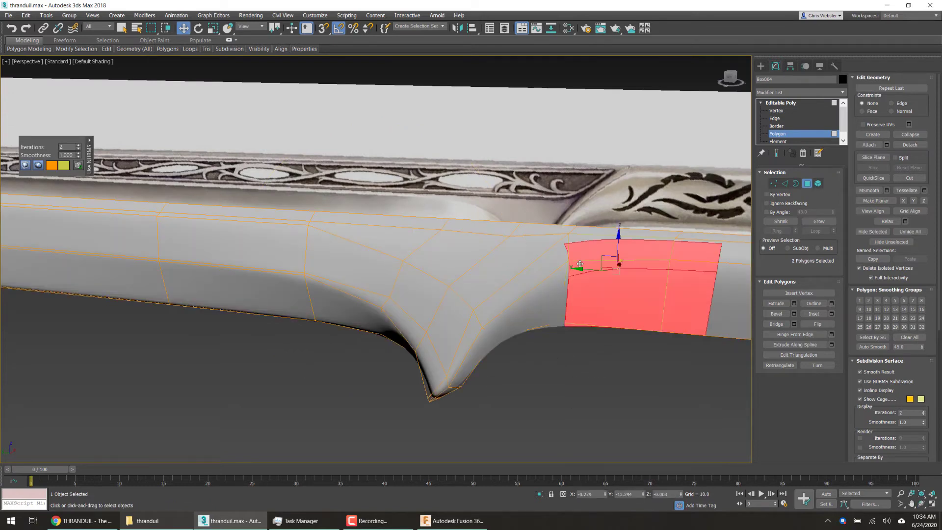
pyautogui.keyDown('alt'); pyautogui.moveTo(580, 264); pyautogui.dragTo(472, 294, button='middle'); pyautogui.keyUp('alt')
pyautogui.keyDown('ctrl'); pyautogui.moveTo(533, 344); pyautogui.dragTo(513, 304); pyautogui.keyUp('ctrl')
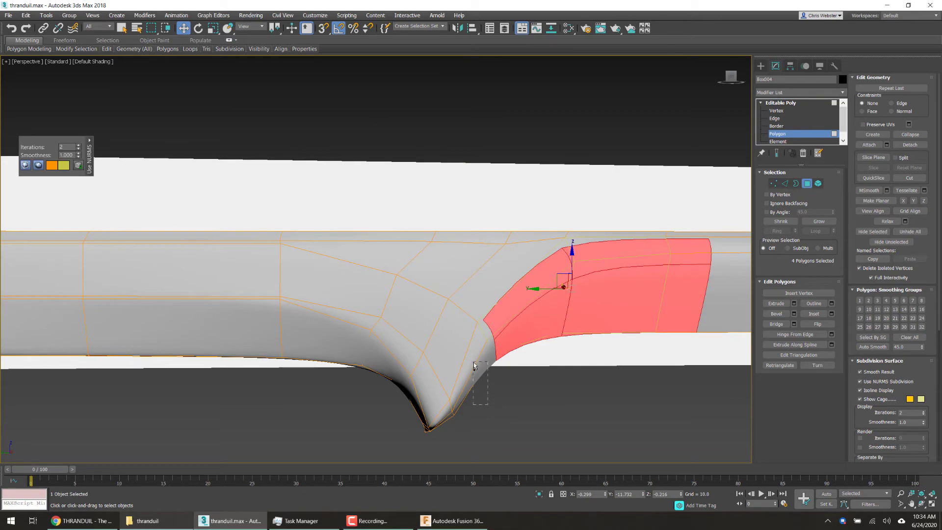
pyautogui.keyDown('ctrl'); pyautogui.moveTo(474, 363); pyautogui.dragTo(472, 362); pyautogui.keyUp('ctrl')
pyautogui.keyDown('ctrl'); pyautogui.moveTo(457, 430); pyautogui.dragTo(446, 405); pyautogui.keyUp('ctrl')
# - Add the polygons at the guard's tip to the selection and assign smoothing group 11 to all ten selected polygons
pyautogui.keyDown('alt'); pyautogui.moveTo(438, 392); pyautogui.dragTo(414, 353, button='middle'); pyautogui.keyUp('alt')
pyautogui.scroll(4, 398, 359)
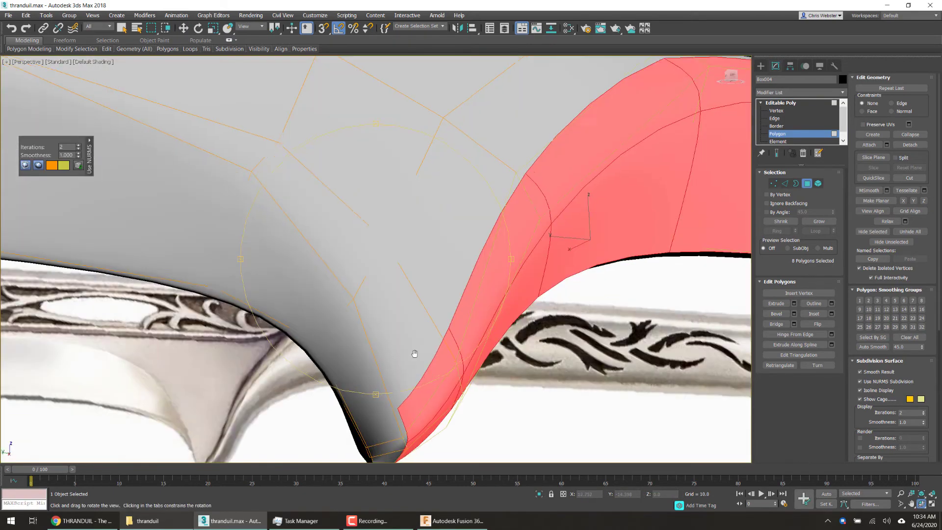
pyautogui.scroll(-4, 415, 353)
pyautogui.press('w')
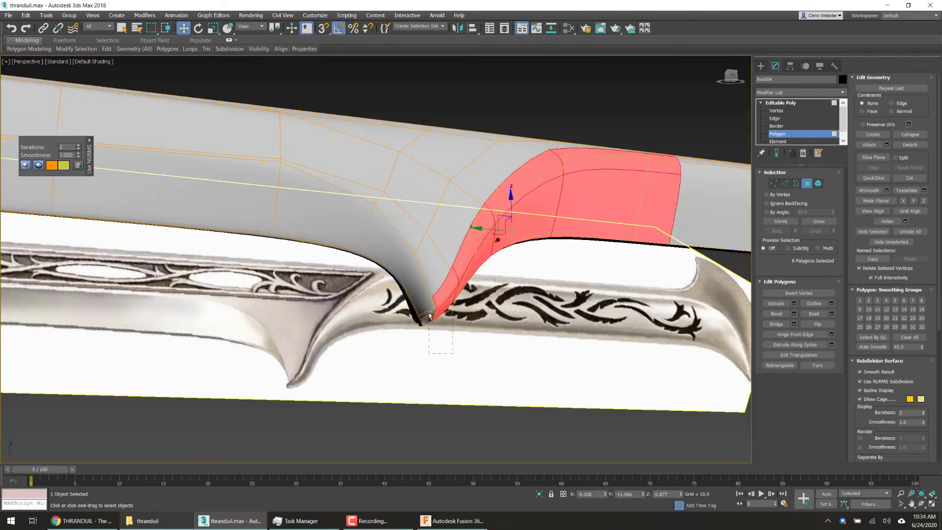
pyautogui.keyDown('ctrl'); pyautogui.moveTo(429, 313); pyautogui.dragTo(428, 312); pyautogui.keyUp('ctrl')
pyautogui.keyDown('alt'); pyautogui.moveTo(389, 252); pyautogui.dragTo(378, 270, button='middle'); pyautogui.keyUp('alt')
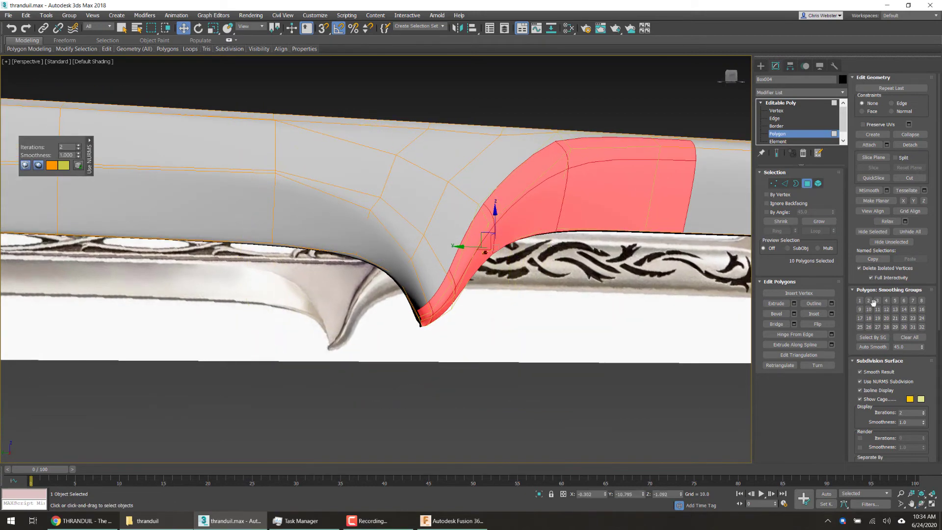
pyautogui.click(877, 310)
# - In the Left view, extend the selection to the lower polygons of the handle and the pommel's inner curve
pyautogui.keyDown('alt'); pyautogui.moveTo(589, 316); pyautogui.dragTo(361, 284, button='middle'); pyautogui.keyUp('alt')
pyautogui.hotkey('ctrl', 'r')
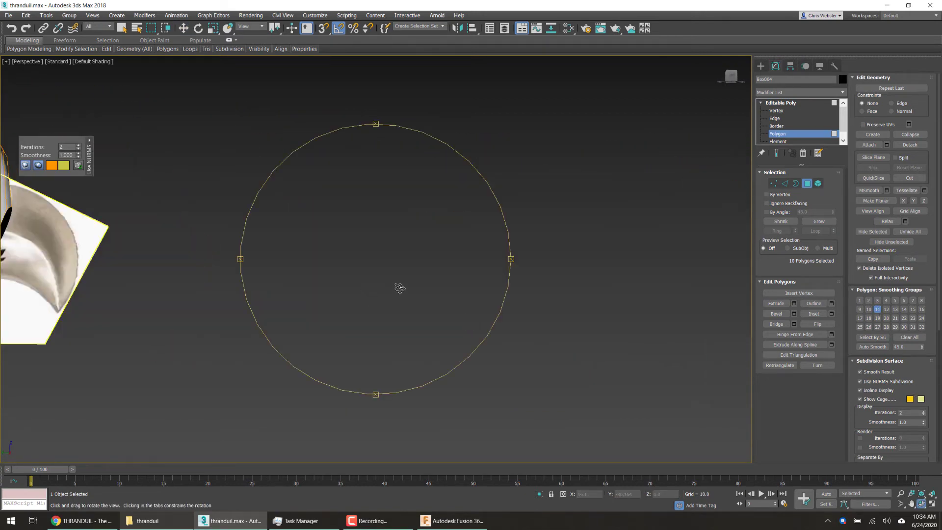
pyautogui.press('l')
pyautogui.scroll(4, 648, 290)
pyautogui.rightClick(647, 350)
pyautogui.keyDown('ctrl'); pyautogui.moveTo(649, 356); pyautogui.dragTo(585, 312); pyautogui.keyUp('ctrl')
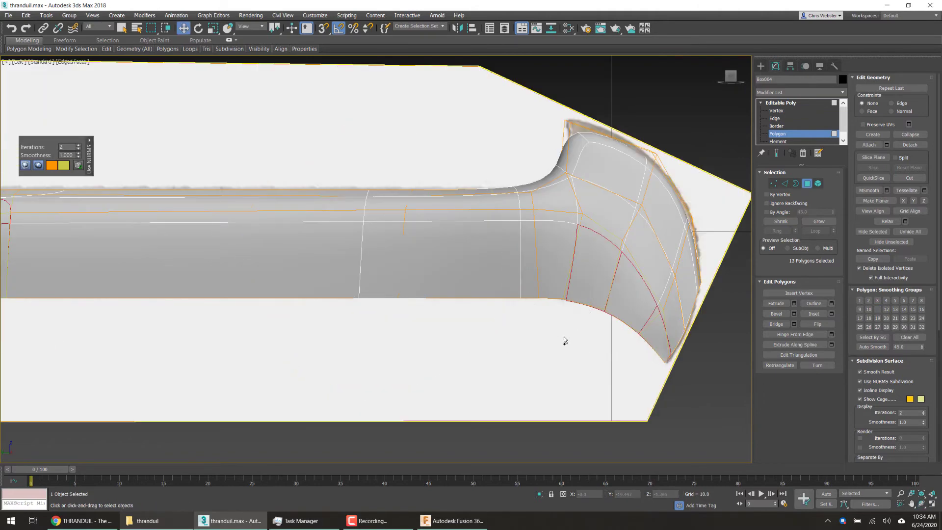
pyautogui.keyDown('ctrl'); pyautogui.moveTo(486, 276); pyautogui.dragTo(484, 273); pyautogui.keyUp('ctrl')
pyautogui.keyDown('ctrl'); pyautogui.moveTo(299, 319); pyautogui.dragTo(206, 286); pyautogui.keyUp('ctrl')
pyautogui.moveTo(302, 290); pyautogui.dragTo(638, 301, button='middle')
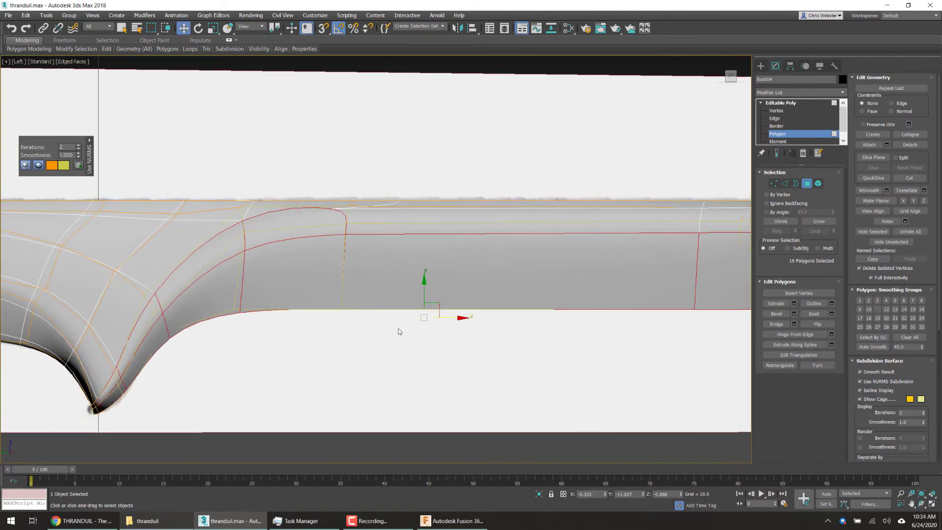
# - Undo adding an extra upper handle polygon, assign smoothing group 21 to the 16 selected guard, handle and pommel polygons, and deselect them
pyautogui.keyDown('ctrl'); pyautogui.moveTo(393, 221); pyautogui.dragTo(392, 221); pyautogui.keyUp('ctrl')
pyautogui.moveTo(392, 220); pyautogui.dragTo(562, 283, button='middle')
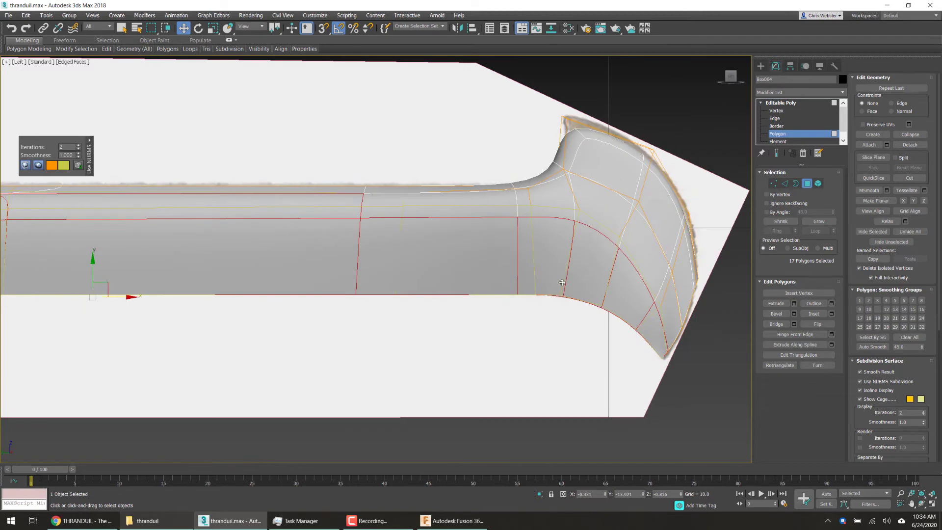
pyautogui.hotkey('ctrl', 'z')
pyautogui.keyDown('ctrl'); pyautogui.moveTo(255, 303); pyautogui.dragTo(327, 296, button='middle'); pyautogui.keyUp('ctrl')
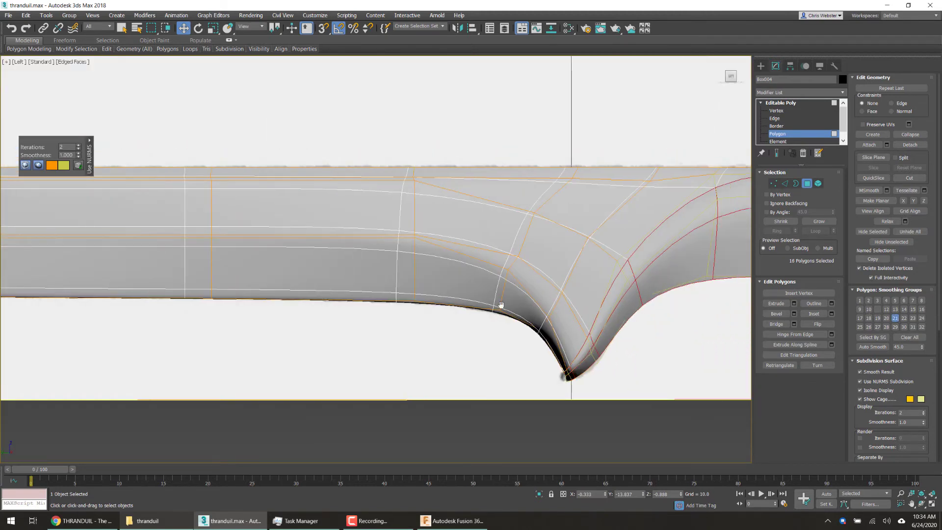
pyautogui.moveTo(501, 305); pyautogui.dragTo(254, 306, button='middle')
pyautogui.click(535, 326)
pyautogui.moveTo(602, 218); pyautogui.dragTo(566, 233, button='middle')
pyautogui.click(586, 200)
pyautogui.keyDown('ctrl'); pyautogui.click(519, 199); pyautogui.keyUp('ctrl')
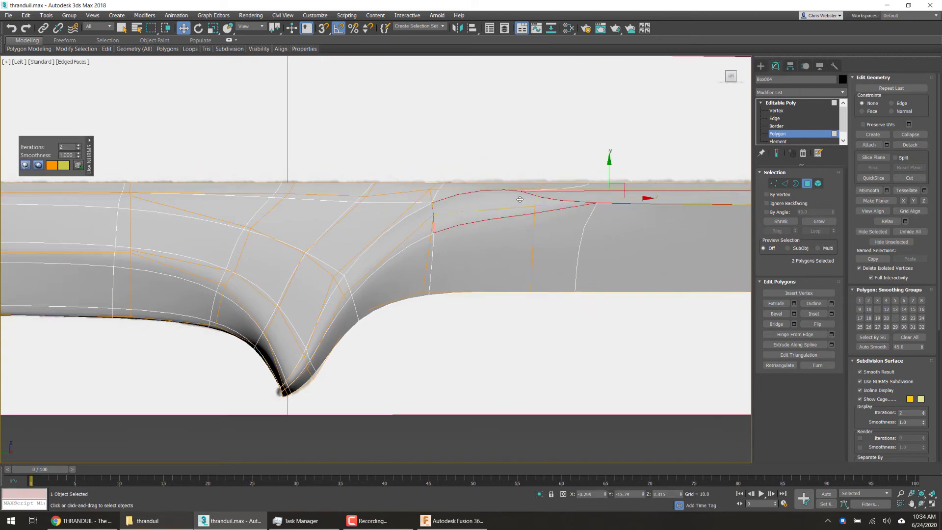
# - Inspect the crease along the handle and pommel in the Perspective view, leave polygon editing and deselect the sword
pyautogui.press('p')
pyautogui.keyDown('alt'); pyautogui.moveTo(582, 322); pyautogui.dragTo(483, 289, button='middle'); pyautogui.keyUp('alt')
pyautogui.scroll(3, 478, 286)
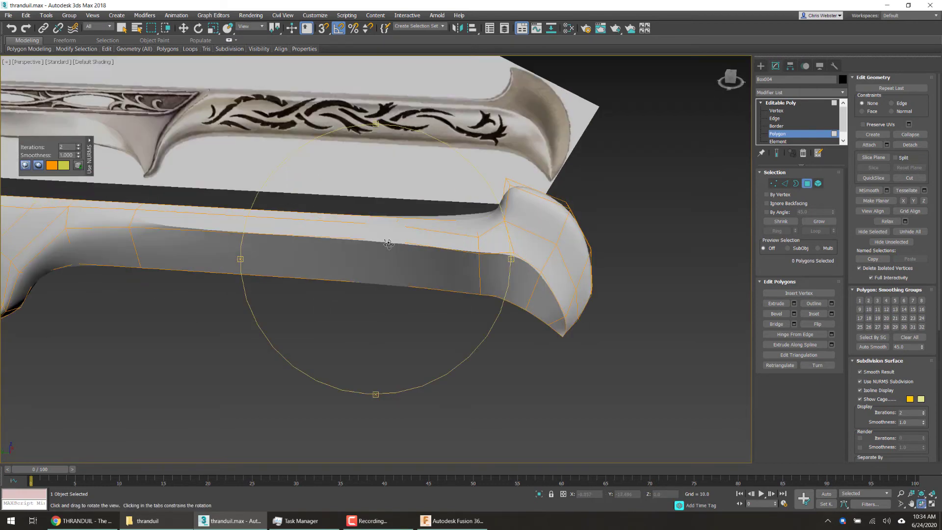
pyautogui.keyDown('alt'); pyautogui.moveTo(388, 244); pyautogui.dragTo(459, 289, button='middle'); pyautogui.keyUp('alt')
pyautogui.moveTo(459, 289); pyautogui.dragTo(327, 256, button='middle')
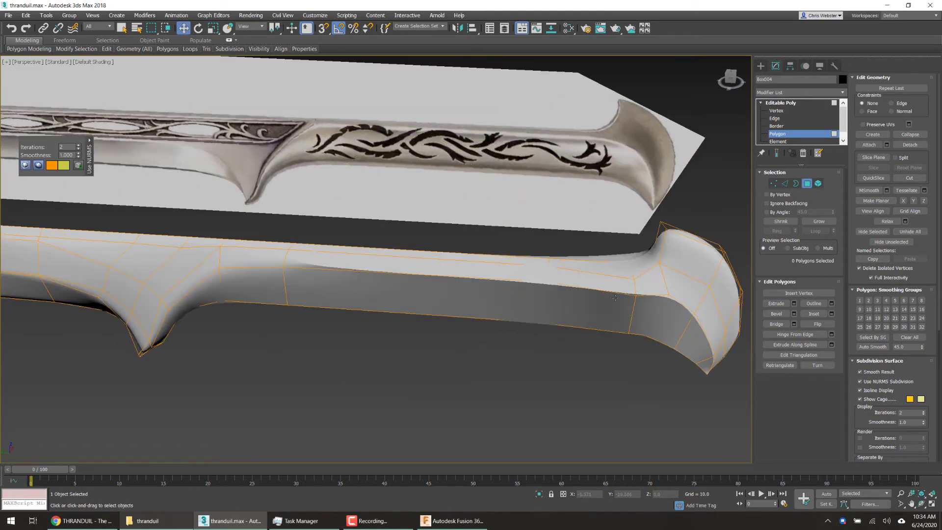
pyautogui.moveTo(257, 288); pyautogui.dragTo(326, 271, button='middle')
pyautogui.scroll(2, 328, 272)
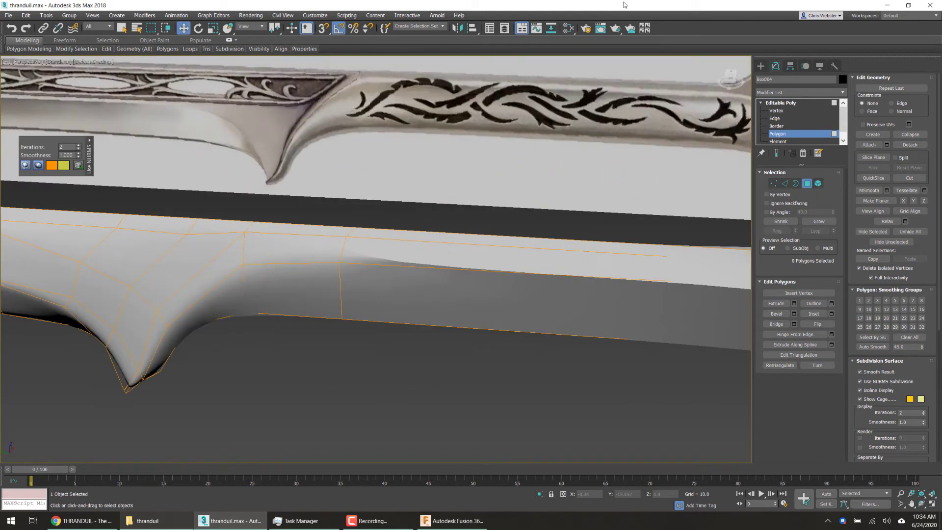
pyautogui.click(761, 67)
pyautogui.click(443, 385)
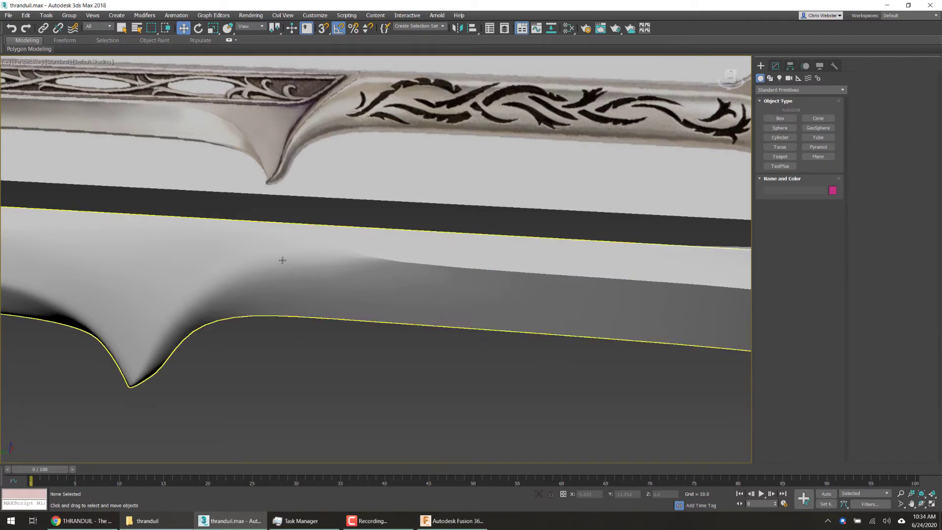
# - Try assigning smoothing group 21 to the two upper handle polygons beside the guard, and undo the change
pyautogui.click(411, 255)
pyautogui.click(775, 66)
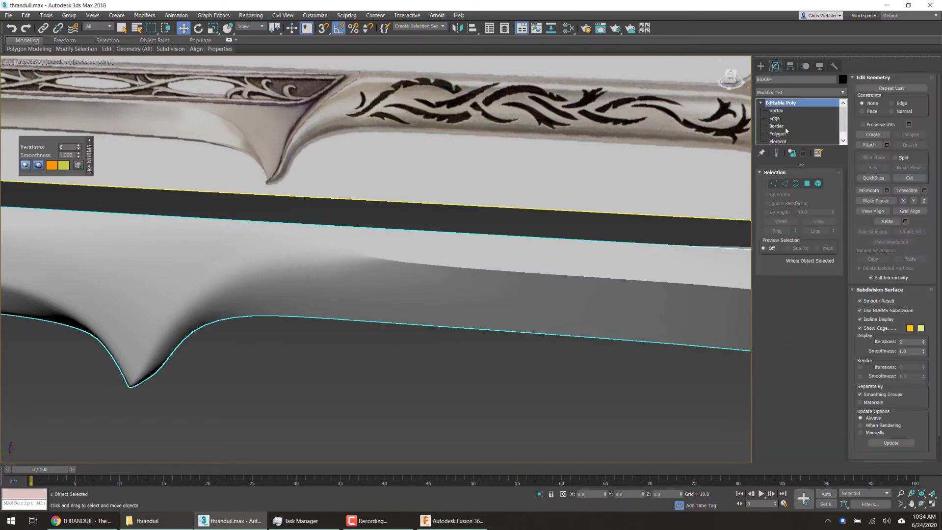
pyautogui.click(785, 133)
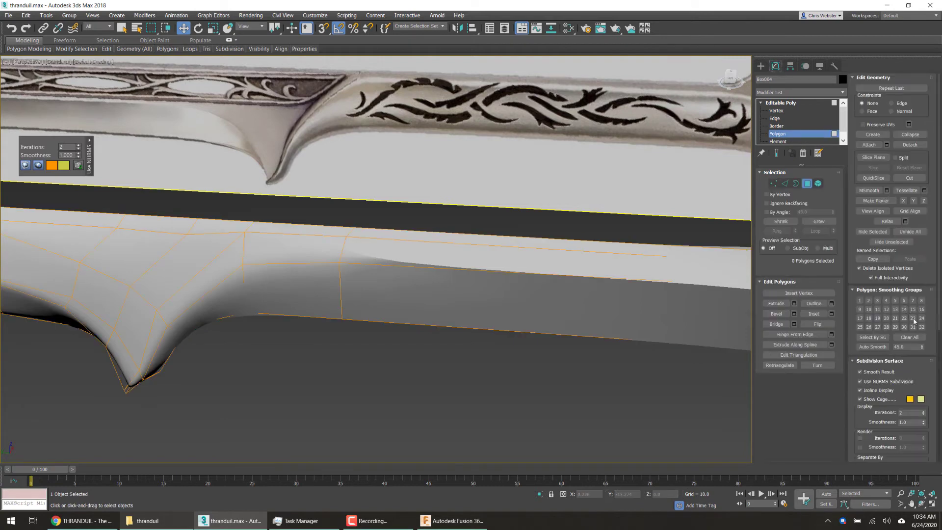
pyautogui.click(342, 257)
pyautogui.keyDown('ctrl'); pyautogui.click(320, 250); pyautogui.keyUp('ctrl')
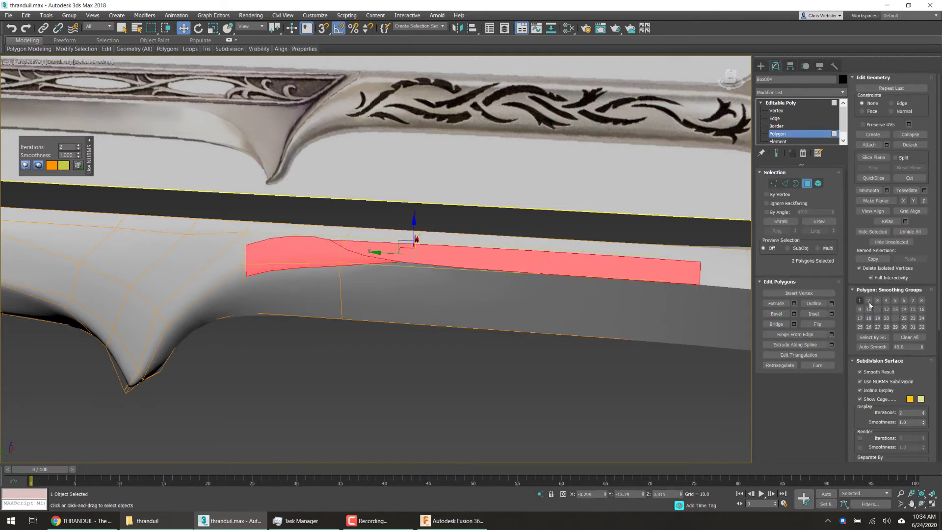
pyautogui.click(897, 319)
pyautogui.click(453, 376)
pyautogui.scroll(-3, 452, 351)
pyautogui.hotkey('ctrl', 'z')
pyautogui.hotkey('ctrl', 'z')
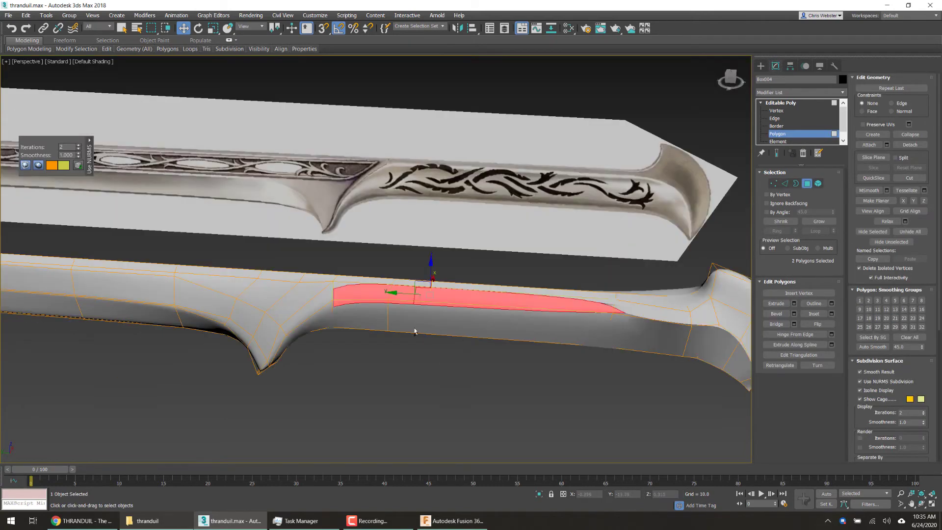
# - Check which smoothing groups the lower handle polygon beside the guard uses, and deselect it
pyautogui.scroll(3, 375, 316)
pyautogui.click(375, 316)
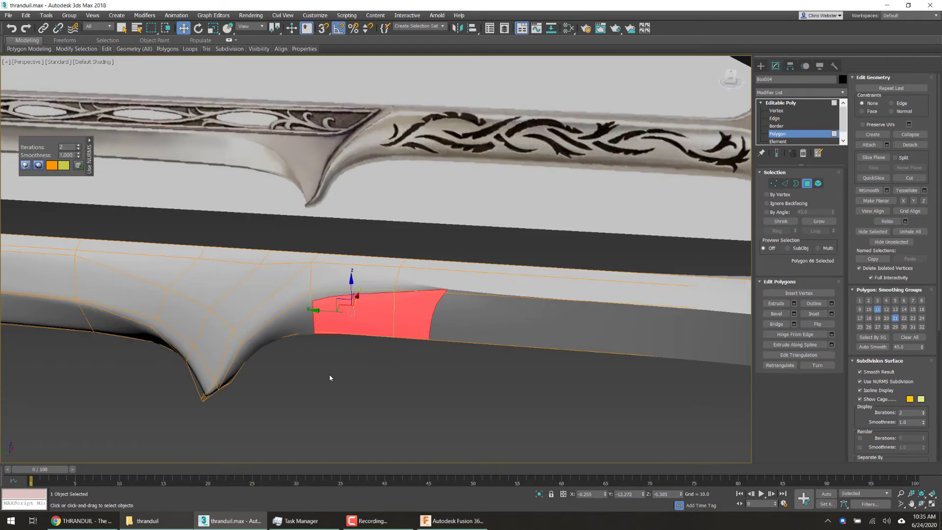
pyautogui.click(363, 393)
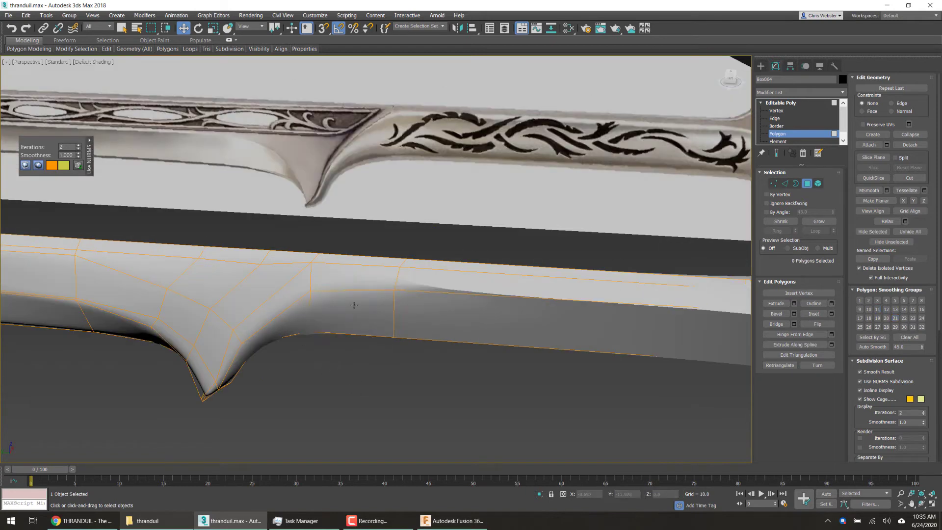
# - Leave polygon editing, deselect the sword and examine its whole smoothed shape against the reference image
pyautogui.click(760, 66)
pyautogui.keyDown('alt'); pyautogui.moveTo(343, 346); pyautogui.dragTo(360, 310, button='middle'); pyautogui.keyUp('alt')
pyautogui.scroll(2, 360, 310)
pyautogui.scroll(-2, 409, 282)
pyautogui.press('w')
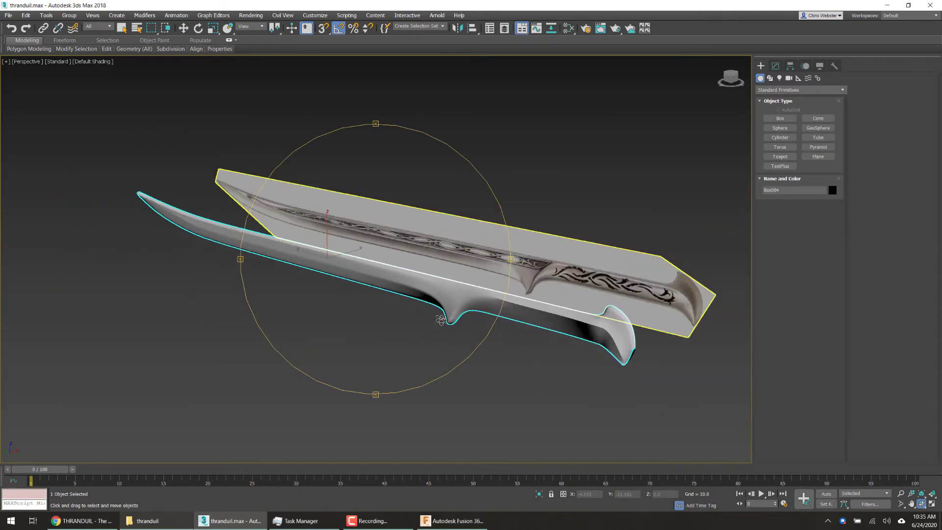
pyautogui.click(489, 375)
pyautogui.keyDown('alt'); pyautogui.moveTo(414, 337); pyautogui.dragTo(380, 271, button='middle'); pyautogui.keyUp('alt')
pyautogui.scroll(3, 378, 271)
pyautogui.scroll(-3, 353, 276)
pyautogui.scroll(3, 353, 275)
pyautogui.scroll(-4, 307, 250)
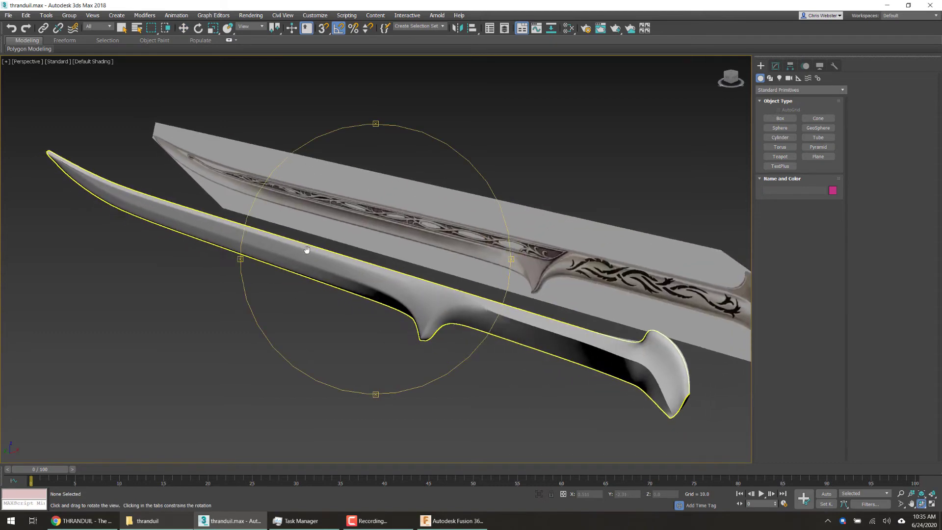
pyautogui.scroll(3, 269, 262)
pyautogui.moveTo(269, 262); pyautogui.dragTo(245, 265, button='middle')
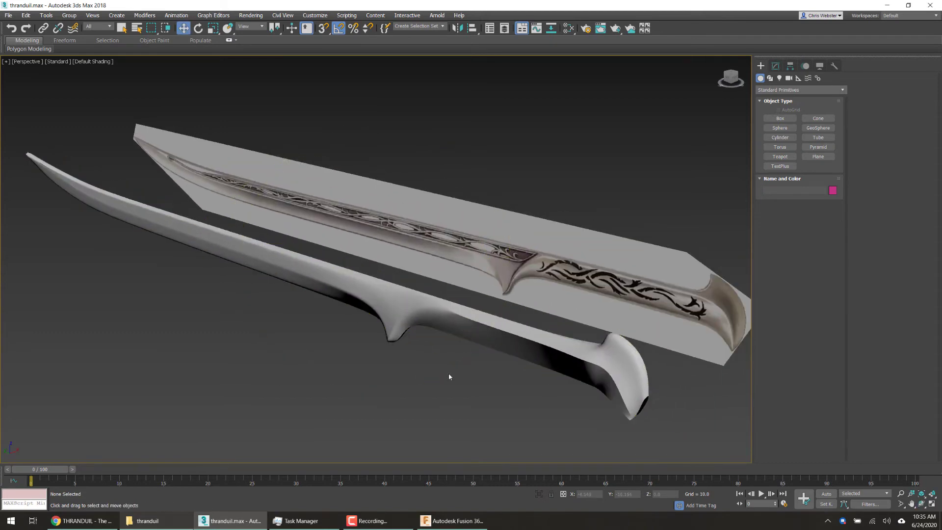
pyautogui.click(467, 335)
pyautogui.rightClick(466, 334)
pyautogui.click(497, 303)
pyautogui.hotkey('ctrl', 'z')
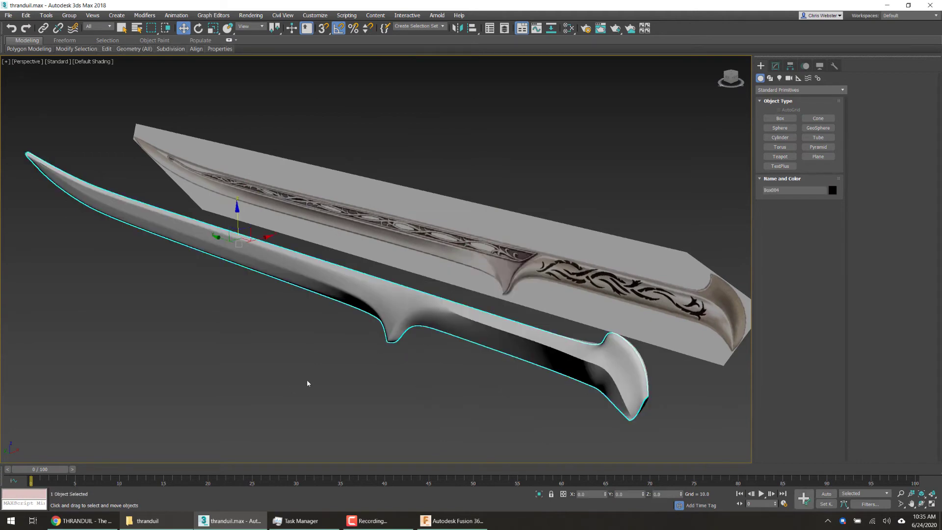
pyautogui.click(308, 383)
# - Switch to Fusion 360, open the Thranduils Sword design and roll its timeline back to the first feature
pyautogui.click(452, 521)
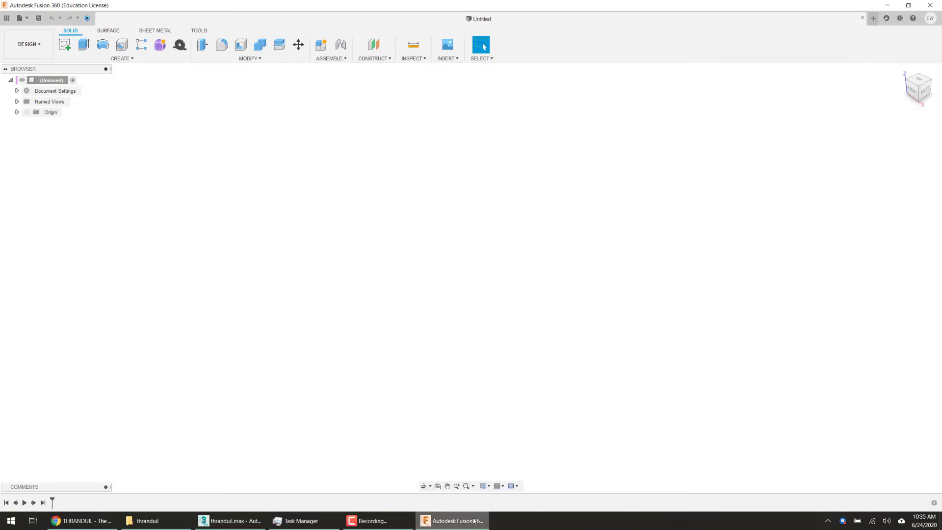
pyautogui.click(6, 18)
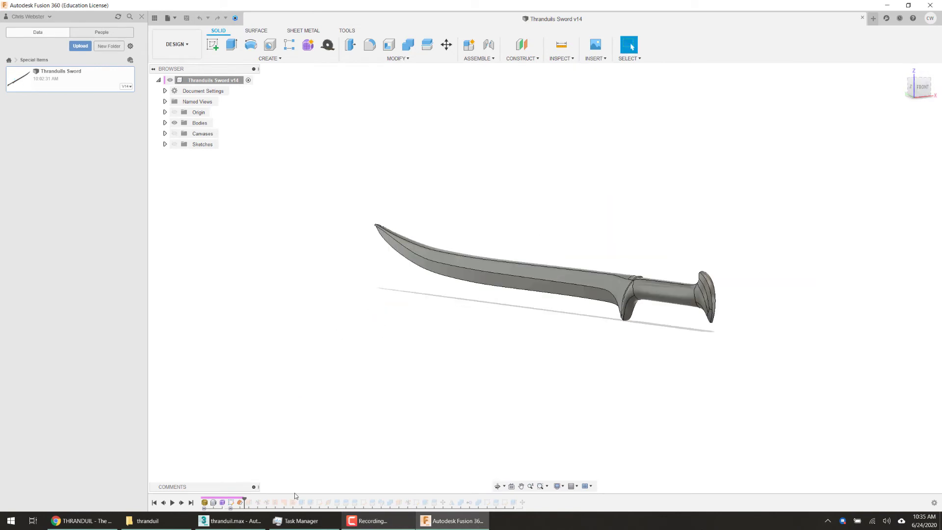
pyautogui.moveTo(203, 501); pyautogui.dragTo(205, 500)
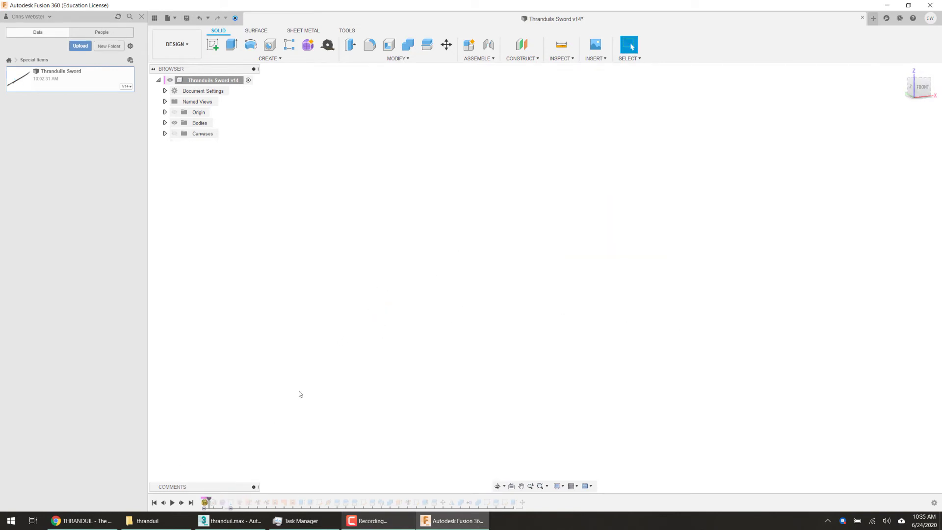
# - Toggle the visibility of the design's canvases twice and switch back to 3ds Max
pyautogui.click(567, 64)
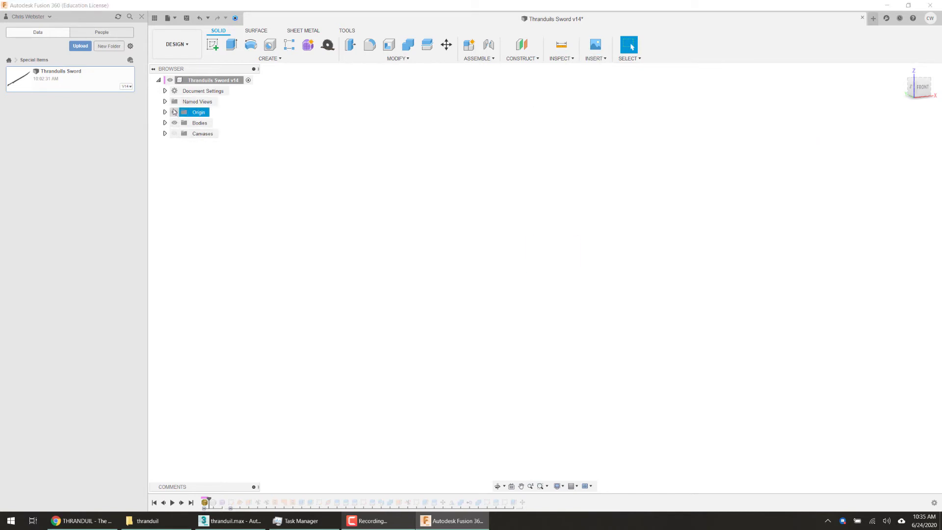
pyautogui.click(175, 134)
pyautogui.click(175, 134)
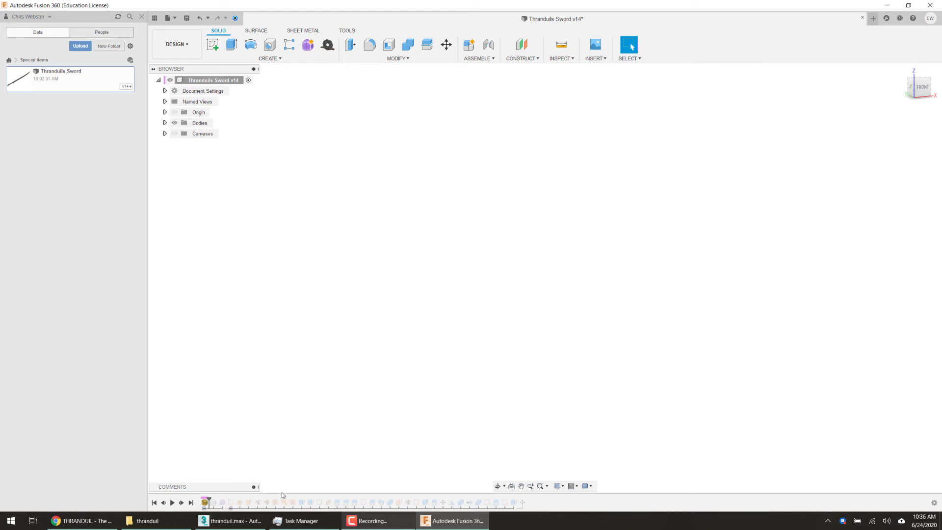
pyautogui.click(231, 520)
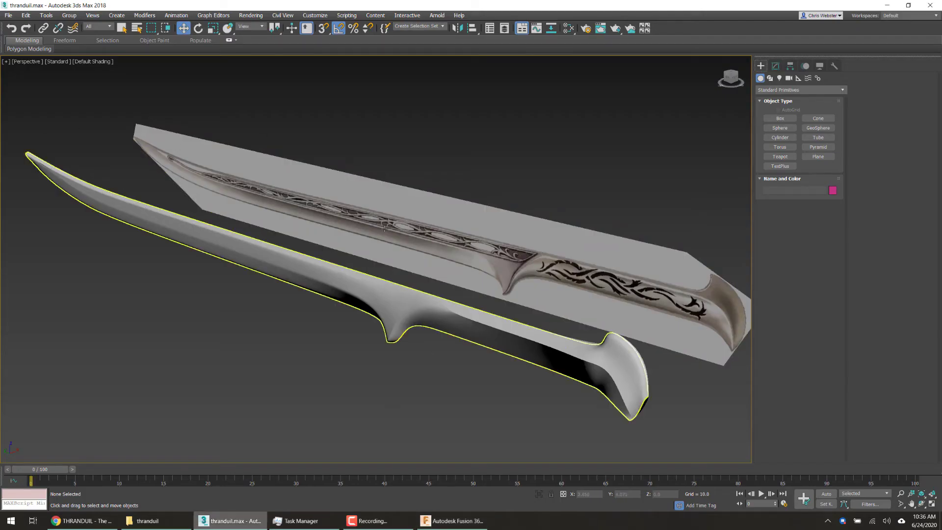
# - Unhide all objects, hide the sword Box004 and select the low-poly sword Box003
pyautogui.scroll(-3, 87, 269)
pyautogui.scroll(5, 113, 272)
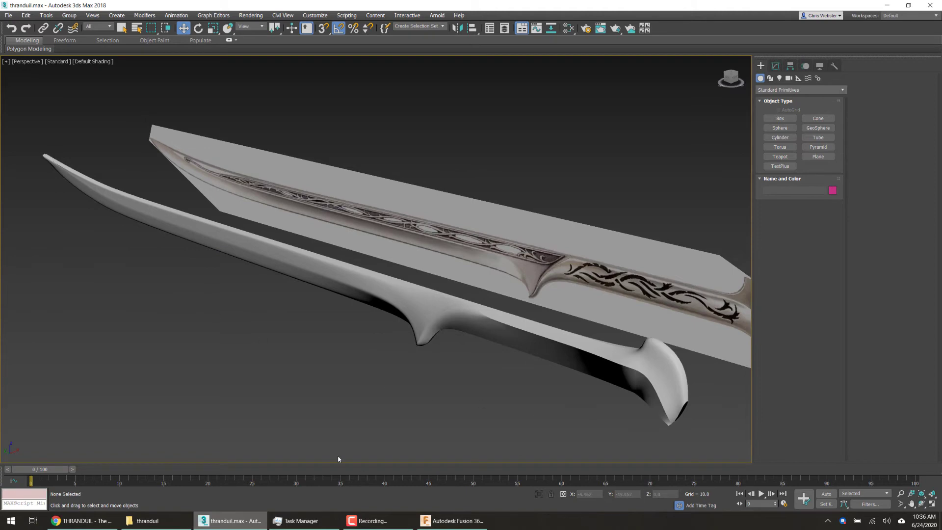
pyautogui.rightClick(492, 371)
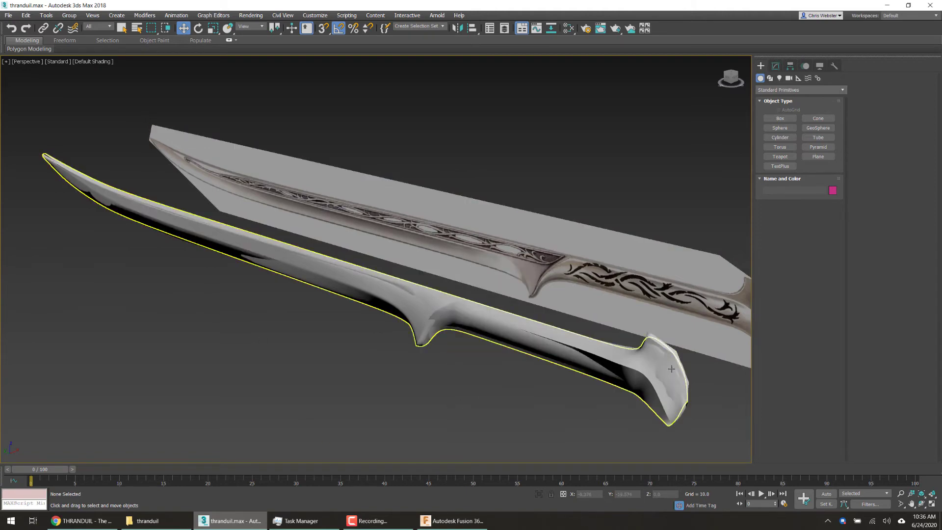
pyautogui.click(640, 375)
pyautogui.press('Delete')
pyautogui.rightClick(649, 376)
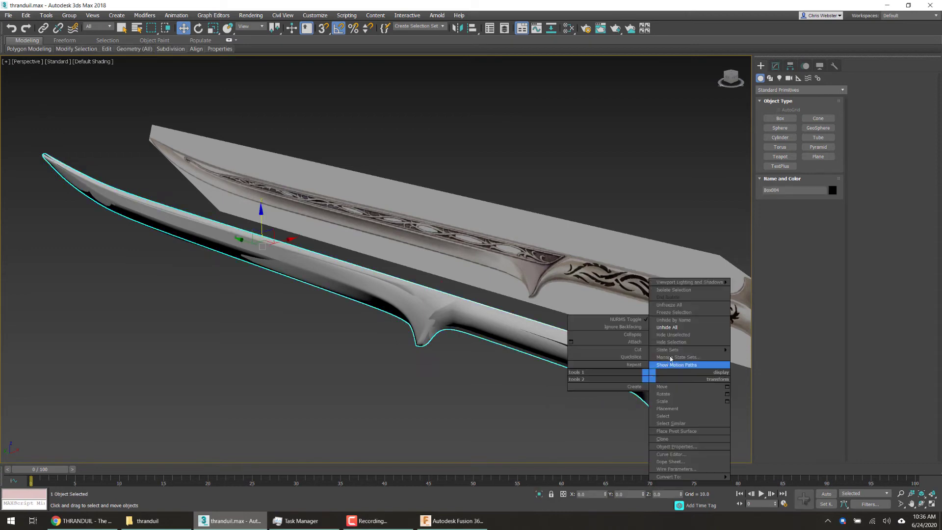
pyautogui.click(693, 343)
pyautogui.click(502, 344)
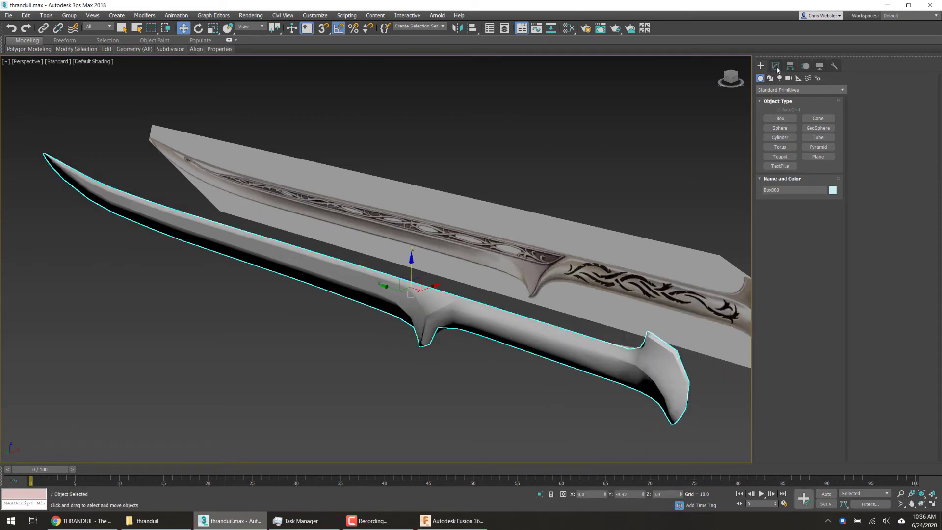
# - Toggle NURMS subdivision on the Box003 sword to compare the smoothed and faceted shapes, leaving it off
pyautogui.click(776, 68)
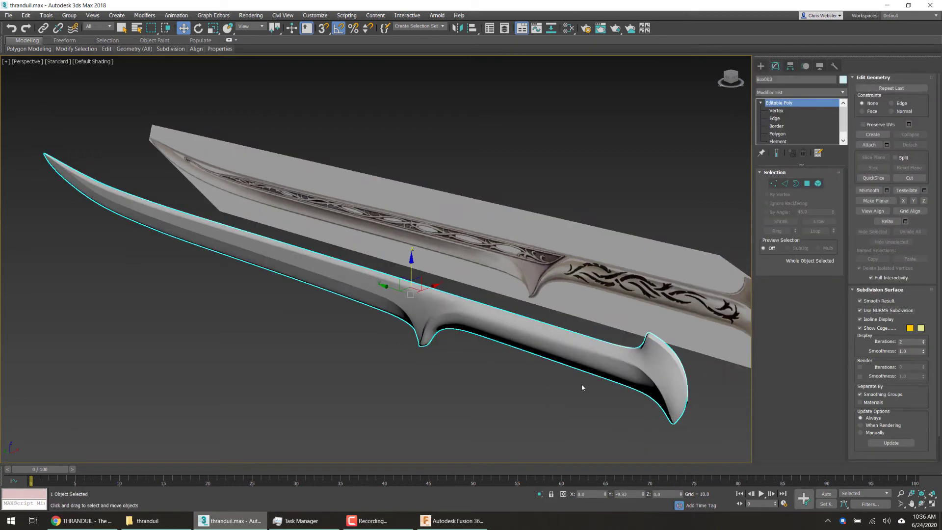
pyautogui.click(861, 310)
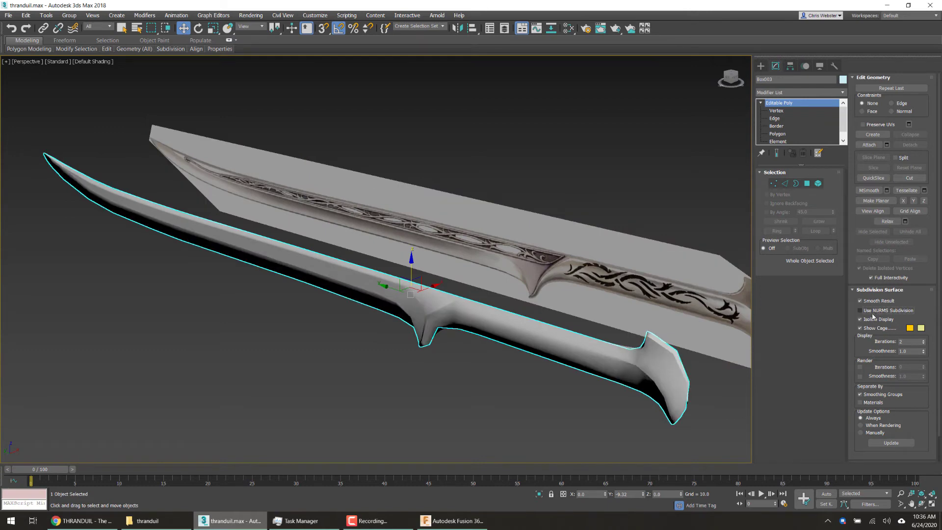
pyautogui.click(871, 312)
pyautogui.click(872, 312)
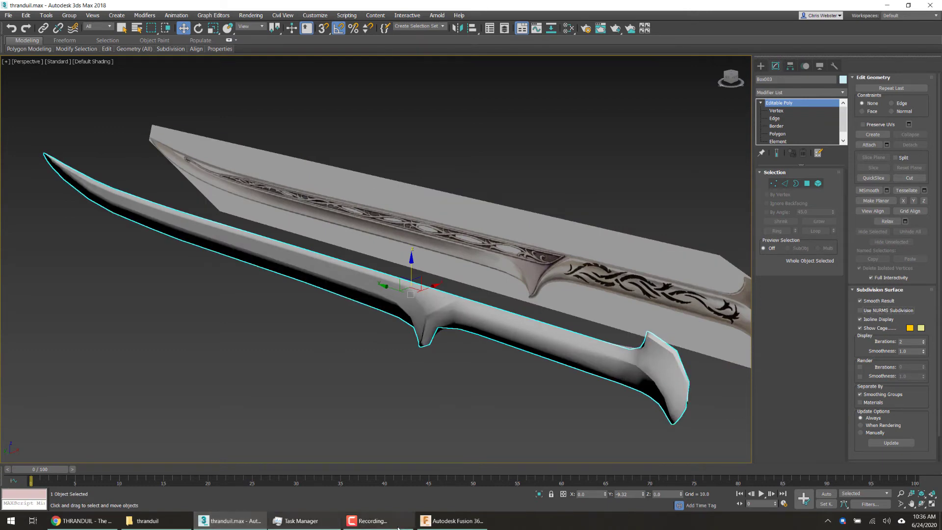
# - Switch to Fusion 360 and show the imported 3ds Max Mesh body in the Thranduils Sword design
pyautogui.click(449, 521)
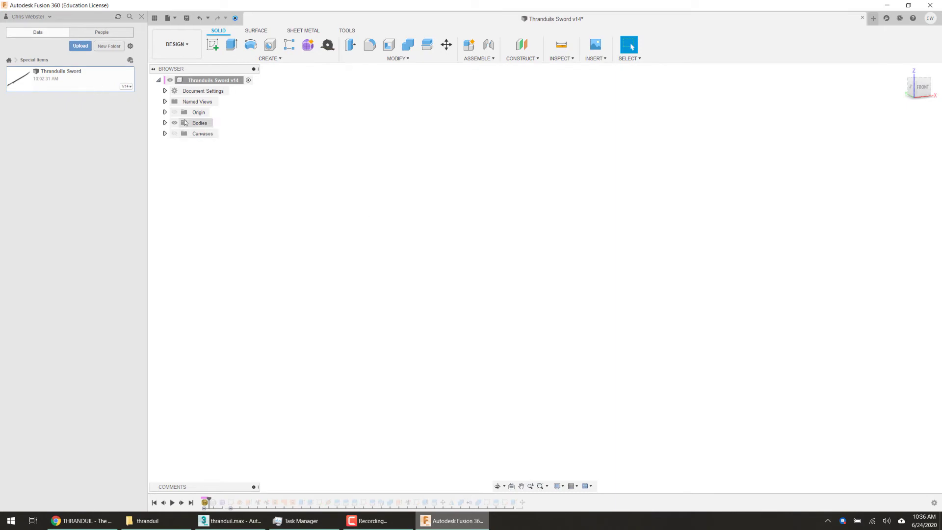
pyautogui.click(164, 123)
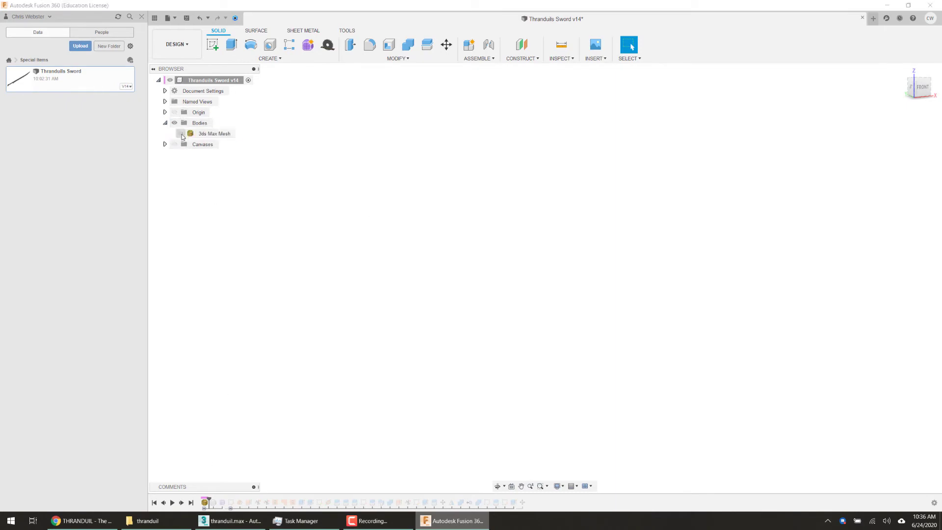
pyautogui.click(180, 134)
pyautogui.scroll(2, 553, 339)
pyautogui.scroll(2, 457, 256)
pyautogui.keyDown('shift'); pyautogui.moveTo(410, 254); pyautogui.dragTo(346, 243, button='middle'); pyautogui.keyUp('shift')
# - Roll the timeline forward past the form feature and open that form for editing
pyautogui.moveTo(207, 500); pyautogui.dragTo(227, 501)
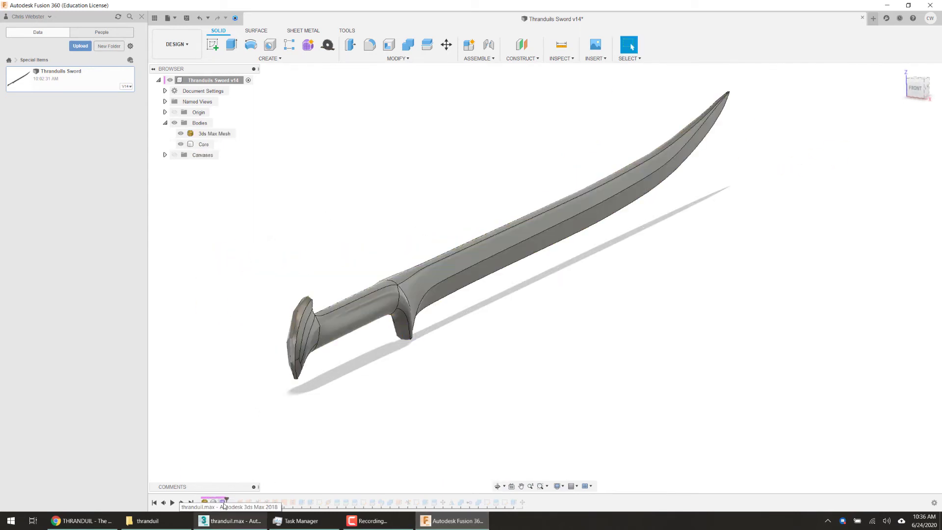
pyautogui.rightClick(223, 502)
pyautogui.click(240, 456)
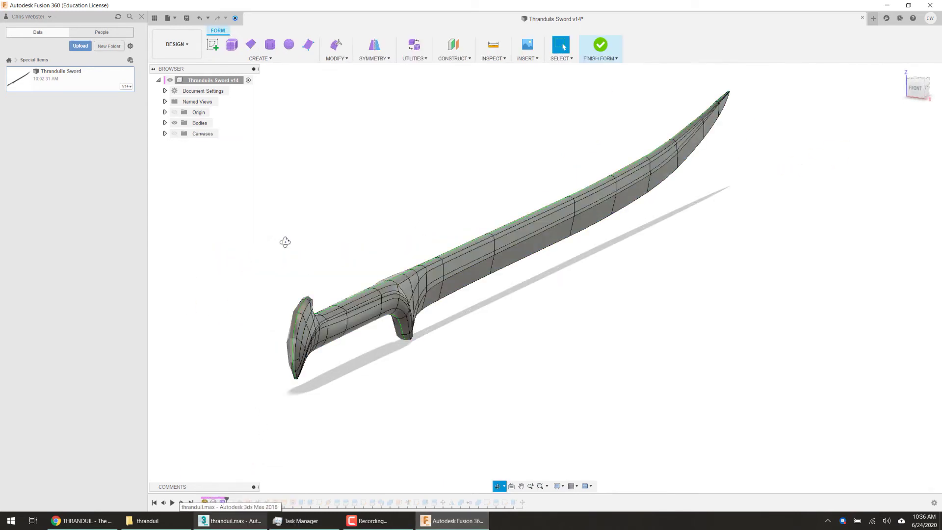
# - Hide the 3ds Max Mesh body, leaving the T-spline body shown
pyautogui.keyDown('shift'); pyautogui.moveTo(469, 305); pyautogui.dragTo(473, 301, button='middle'); pyautogui.keyUp('shift')
pyautogui.scroll(3, 703, 190)
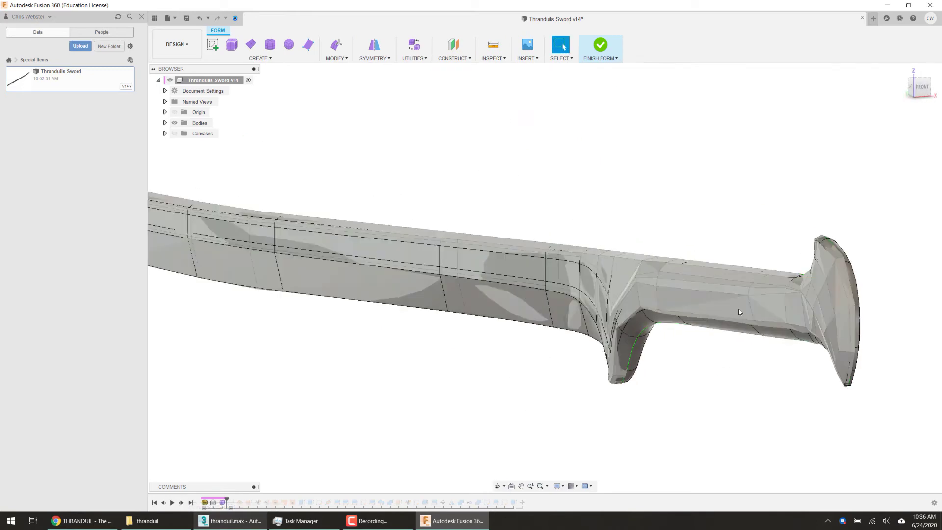
pyautogui.click(163, 125)
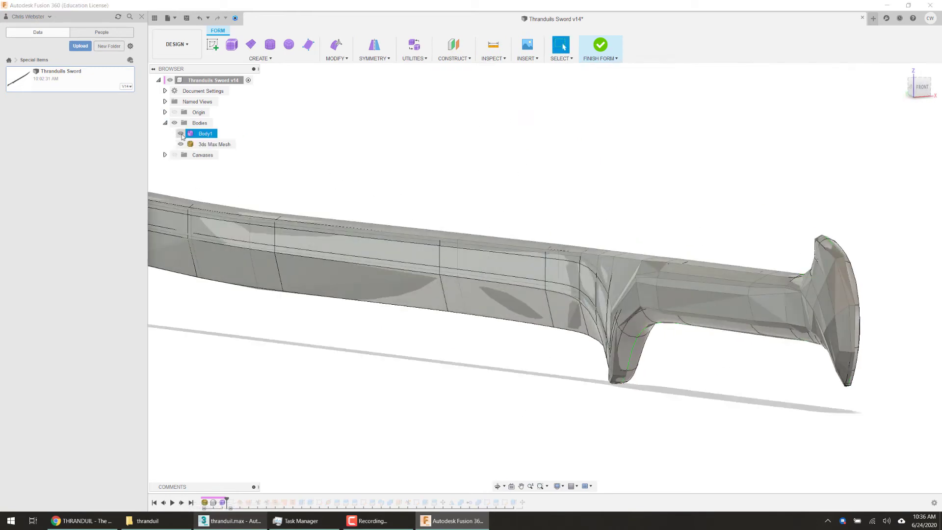
pyautogui.click(181, 144)
# - Examine the T-spline sword body's edge flow along the blade, spine, guard and handle from several angles
pyautogui.keyDown('shift'); pyautogui.moveTo(506, 229); pyautogui.dragTo(543, 315, button='middle'); pyautogui.keyUp('shift')
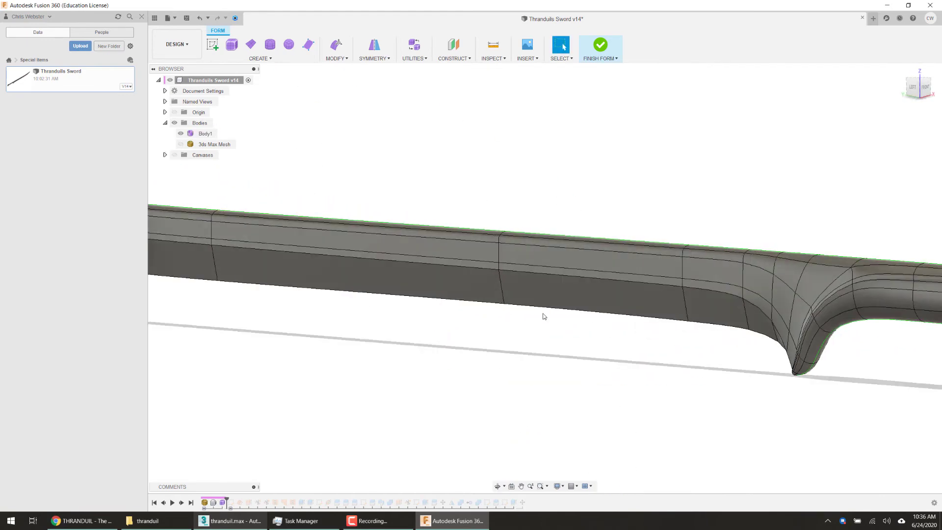
pyautogui.keyDown('shift'); pyautogui.moveTo(628, 321); pyautogui.dragTo(691, 423, button='middle'); pyautogui.keyUp('shift')
pyautogui.press('Escape')
pyautogui.keyDown('shift'); pyautogui.moveTo(549, 338); pyautogui.dragTo(558, 292, button='middle'); pyautogui.keyUp('shift')
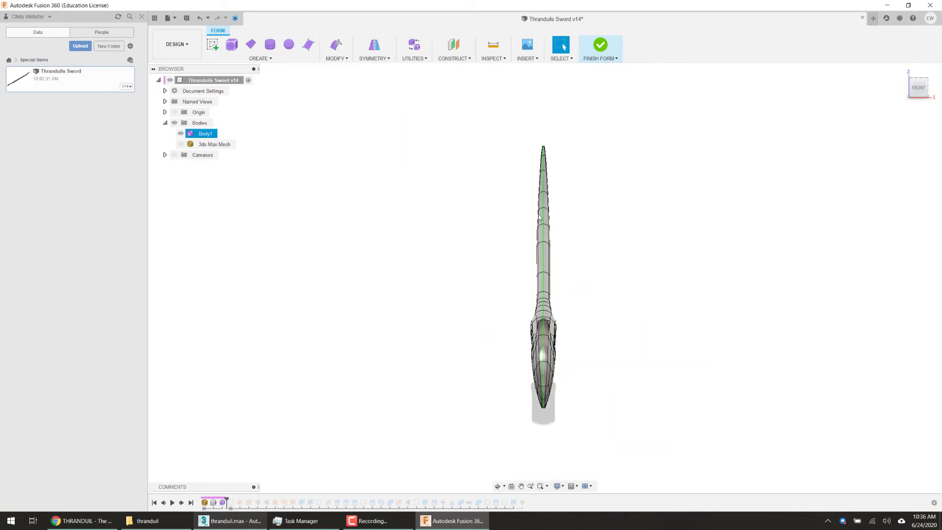
pyautogui.scroll(5, 539, 217)
pyautogui.keyDown('shift'); pyautogui.moveTo(537, 226); pyautogui.dragTo(512, 239, button='middle'); pyautogui.keyUp('shift')
pyautogui.scroll(3, 528, 237)
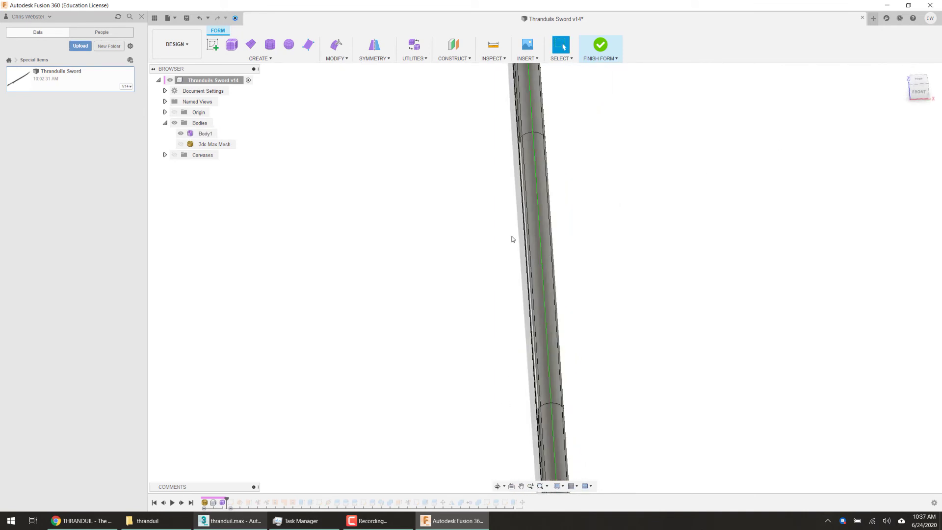
pyautogui.keyDown('shift'); pyautogui.moveTo(446, 260); pyautogui.dragTo(444, 267, button='middle'); pyautogui.keyUp('shift')
pyautogui.scroll(-5, 443, 266)
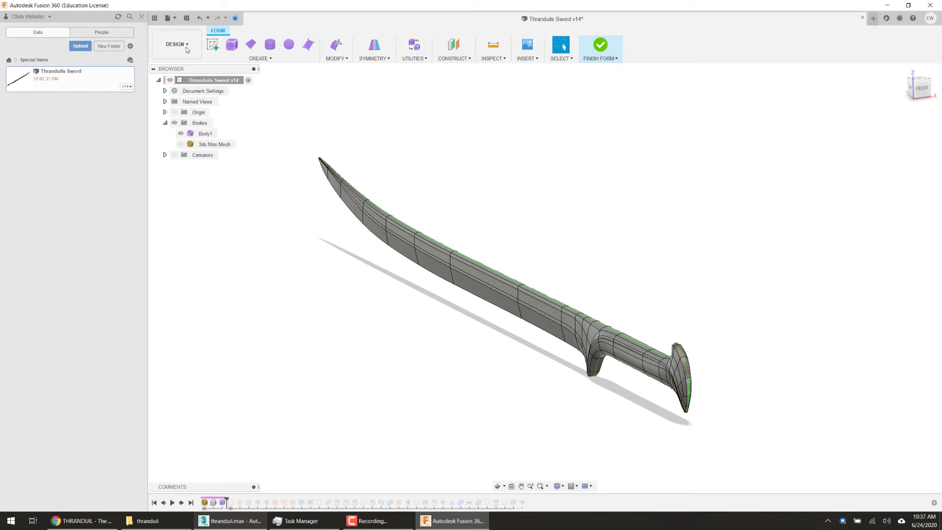
pyautogui.click(552, 338)
pyautogui.scroll(2, 394, 329)
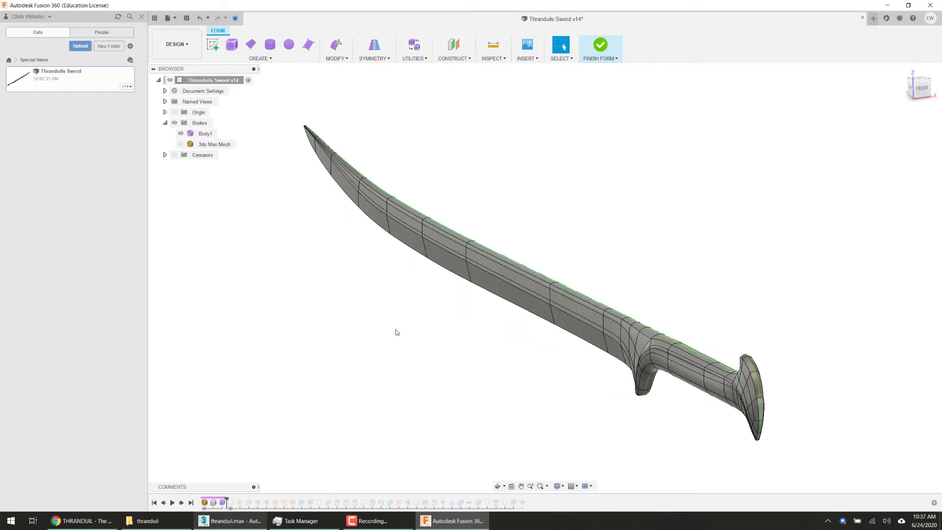
pyautogui.keyDown('shift'); pyautogui.moveTo(394, 330); pyautogui.dragTo(397, 326, button='middle'); pyautogui.keyUp('shift')
pyautogui.scroll(1, 378, 294)
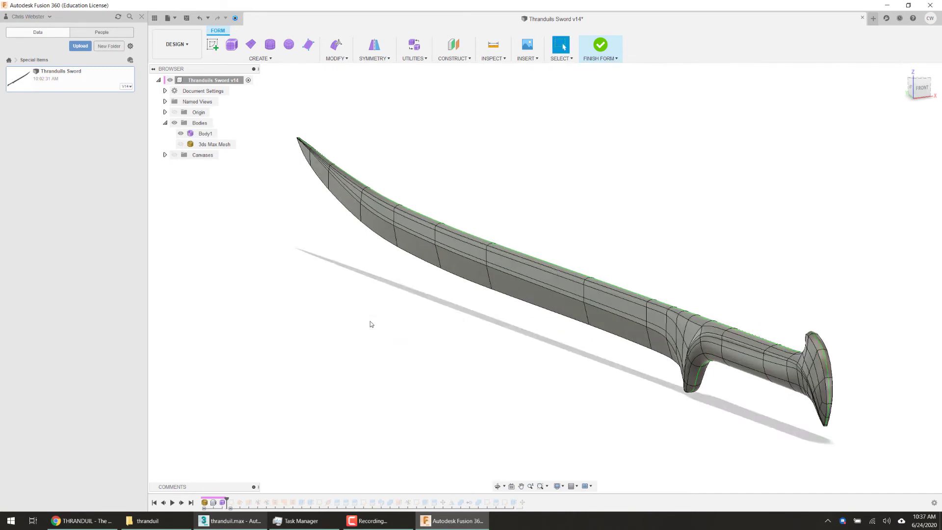
# - Finish the form and view the resulting solid sword body
pyautogui.click(599, 45)
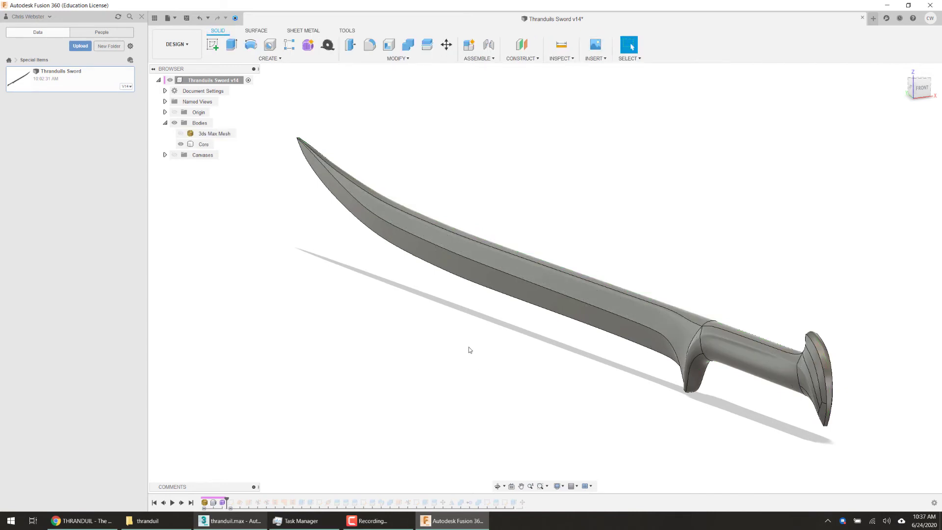
pyautogui.keyDown('shift'); pyautogui.moveTo(628, 330); pyautogui.dragTo(451, 347, button='middle'); pyautogui.keyUp('shift')
pyautogui.scroll(-5, 451, 347)
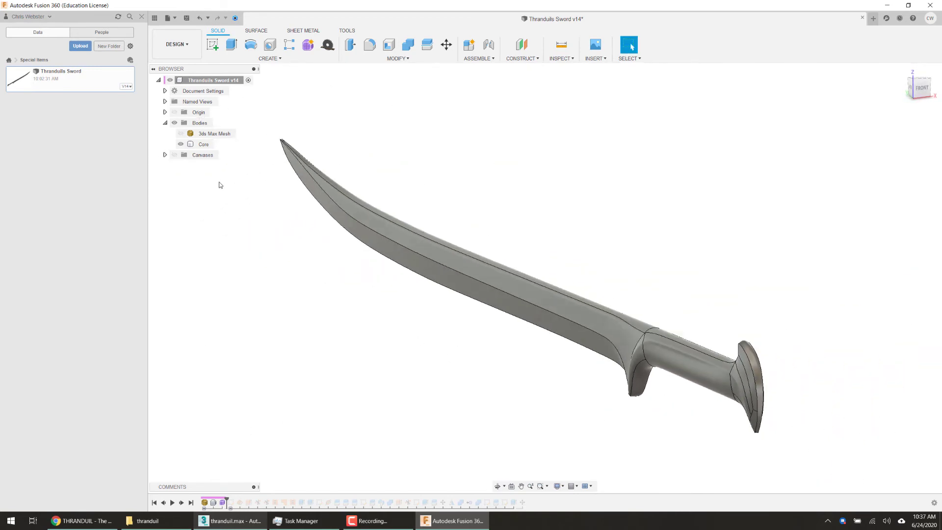
# - Reopen the form, decline the T-spline version upgrade and try moving the handle's upper face up about 0.24 in
pyautogui.rightClick(223, 503)
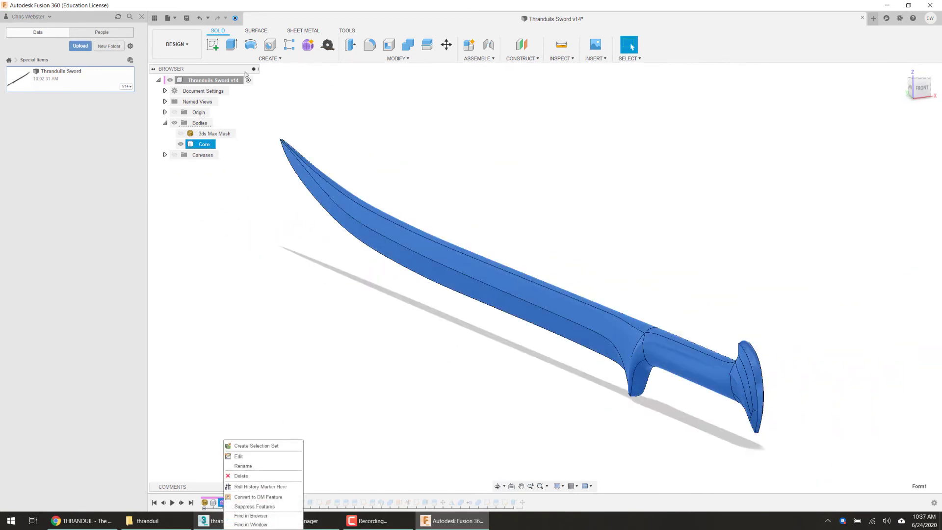
pyautogui.click(248, 456)
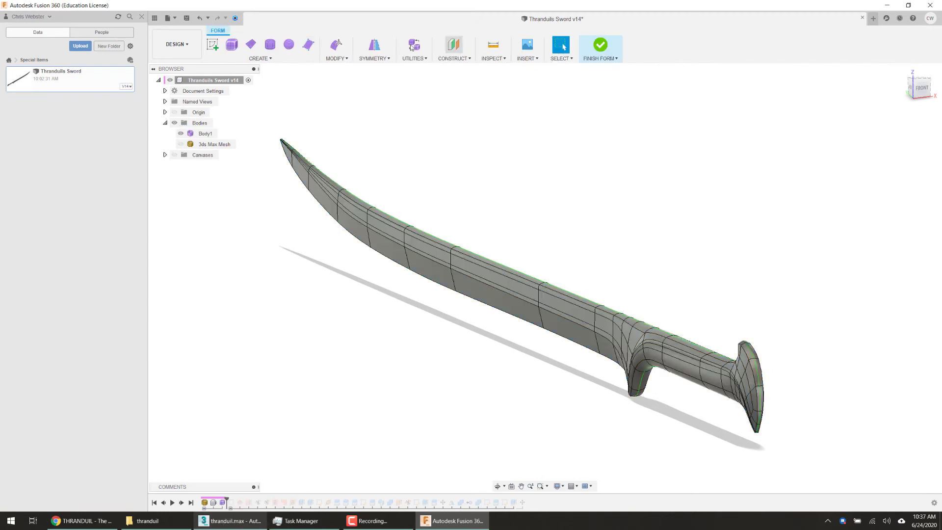
pyautogui.scroll(2, 629, 360)
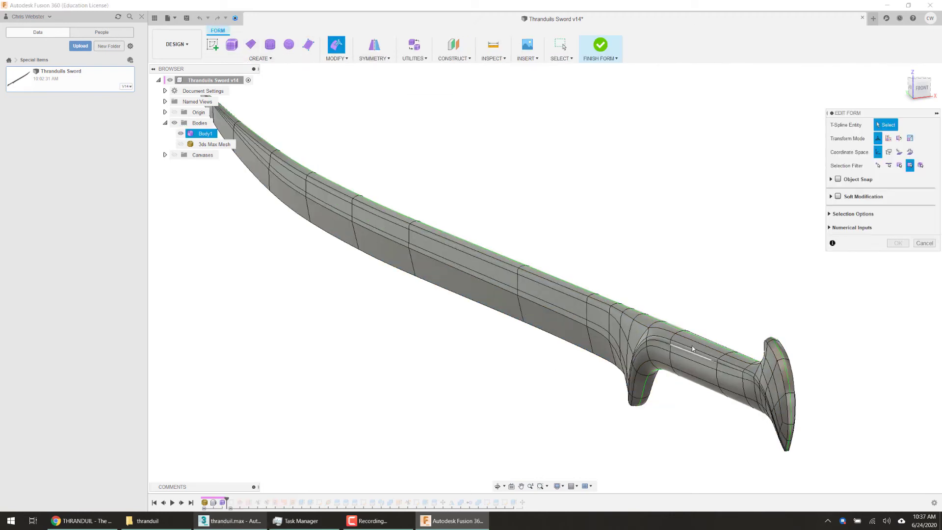
pyautogui.click(691, 349)
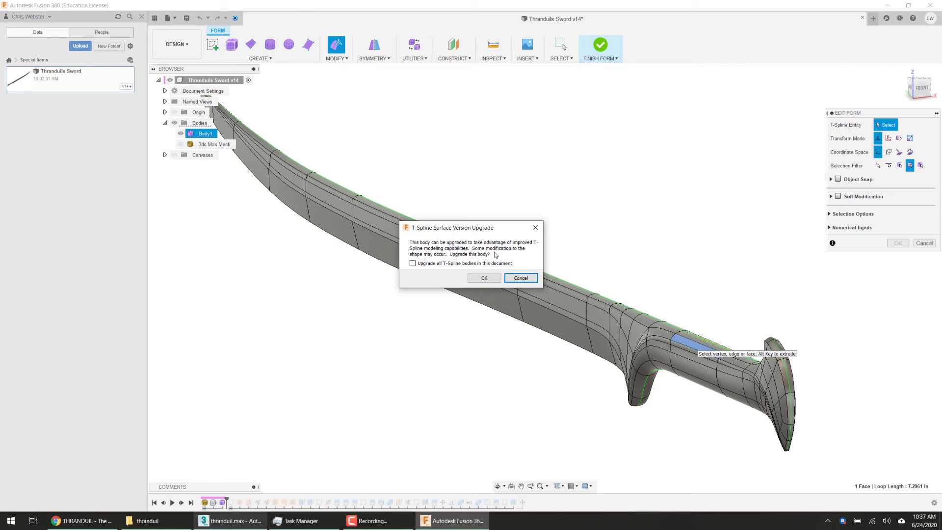
pyautogui.click(520, 277)
pyautogui.scroll(5, 694, 324)
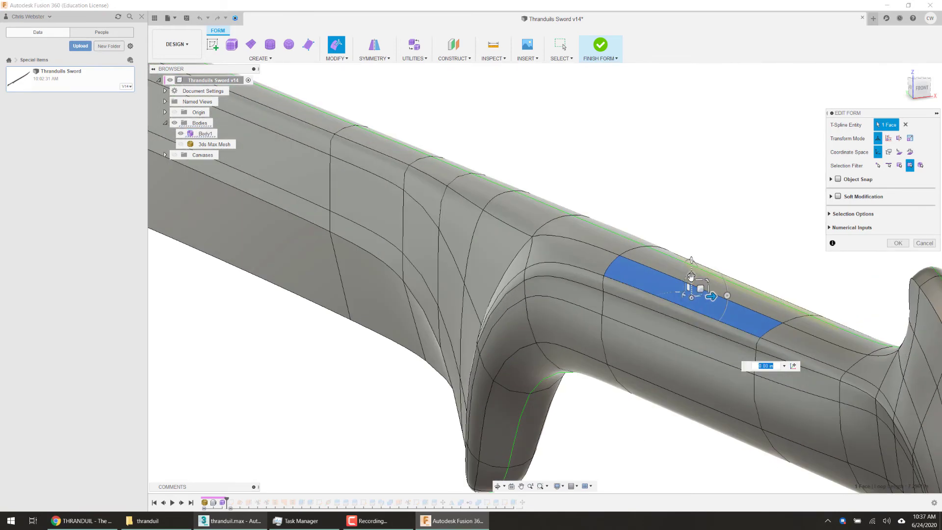
pyautogui.moveTo(691, 276); pyautogui.dragTo(574, 265)
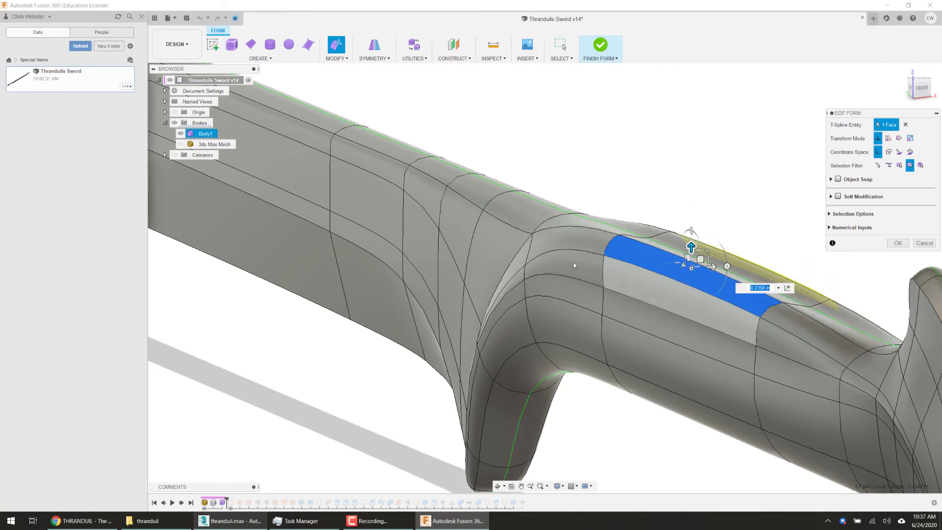
pyautogui.scroll(-4, 574, 265)
# - Undo the handle face move, cancel the Edit Form command and finish the form
pyautogui.hotkey('ctrl', 'z')
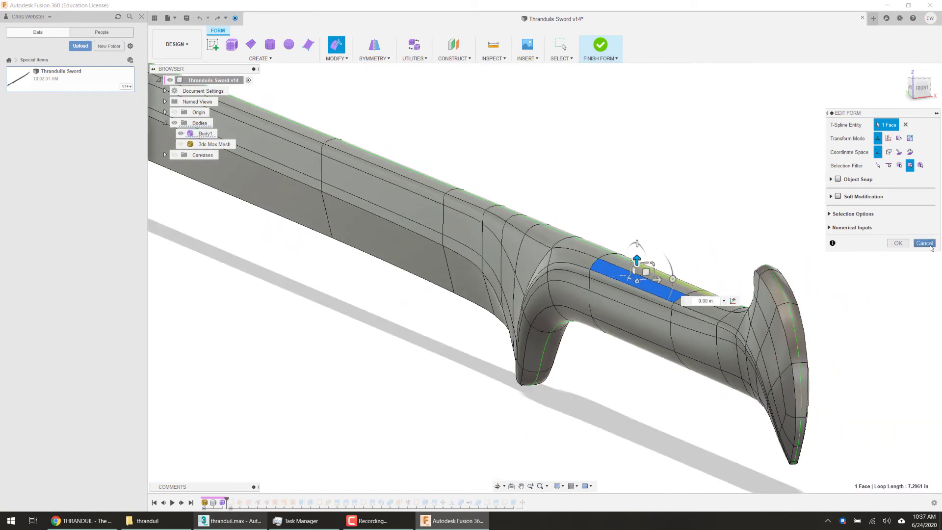
pyautogui.click(925, 243)
pyautogui.scroll(-6, 536, 305)
pyautogui.click(600, 45)
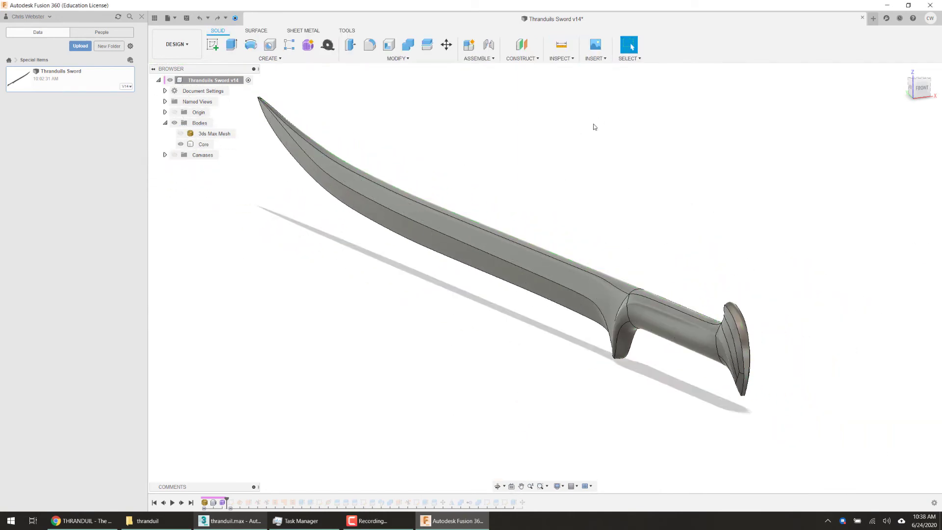
# - Examine the solid Core body of the sword from blade tip to pommel
pyautogui.scroll(2, 376, 203)
pyautogui.keyDown('shift'); pyautogui.moveTo(368, 250); pyautogui.dragTo(351, 267, button='middle'); pyautogui.keyUp('shift')
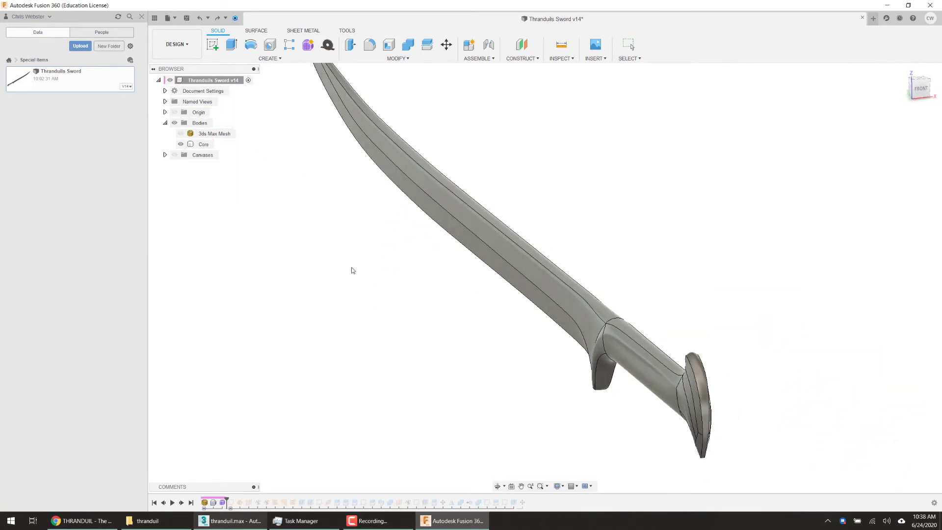
pyautogui.keyDown('shift'); pyautogui.moveTo(330, 347); pyautogui.dragTo(324, 363, button='middle'); pyautogui.keyUp('shift')
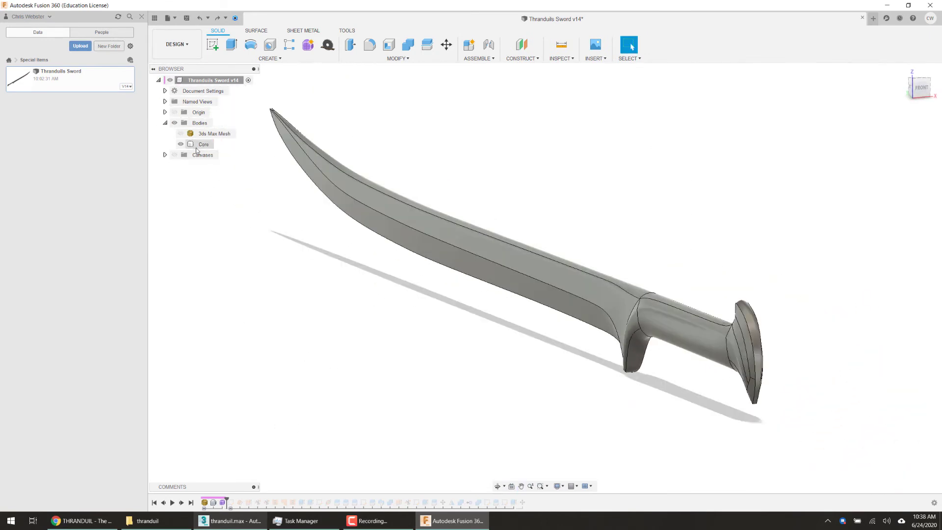
pyautogui.scroll(1, 250, 208)
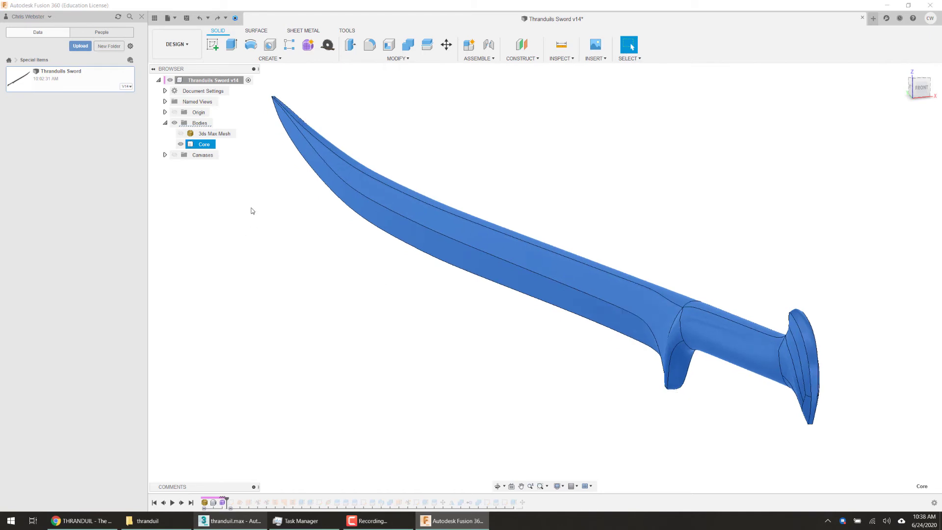
pyautogui.moveTo(271, 228); pyautogui.dragTo(284, 244, button='middle')
pyautogui.press('Escape')
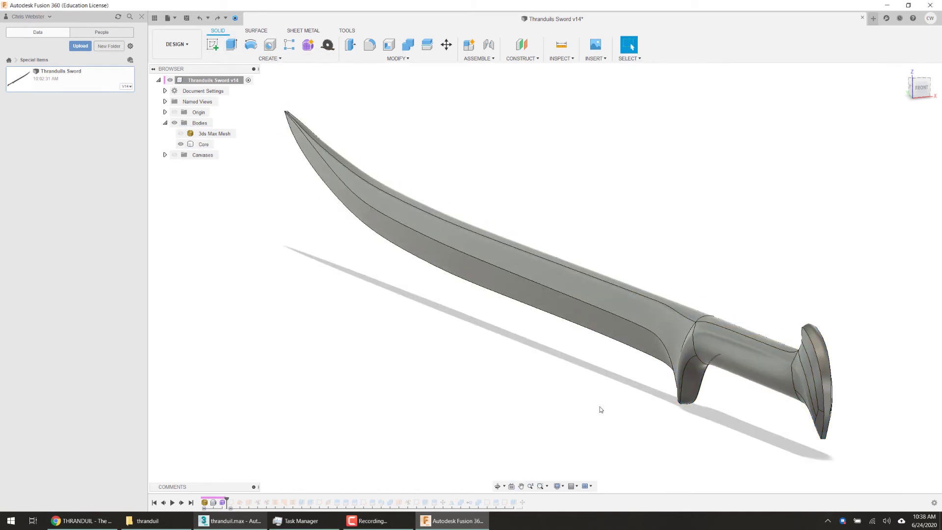
pyautogui.scroll(2, 461, 339)
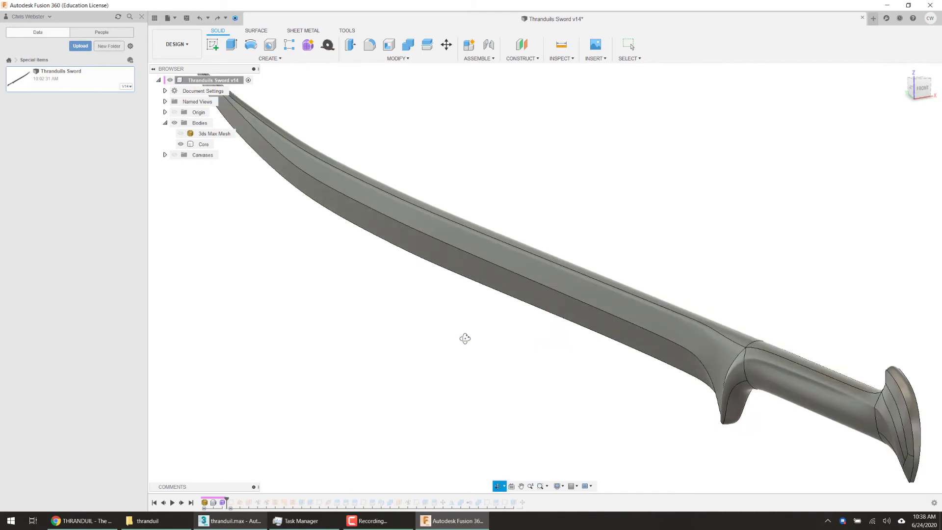
pyautogui.scroll(-1, 320, 279)
pyautogui.scroll(1, 437, 382)
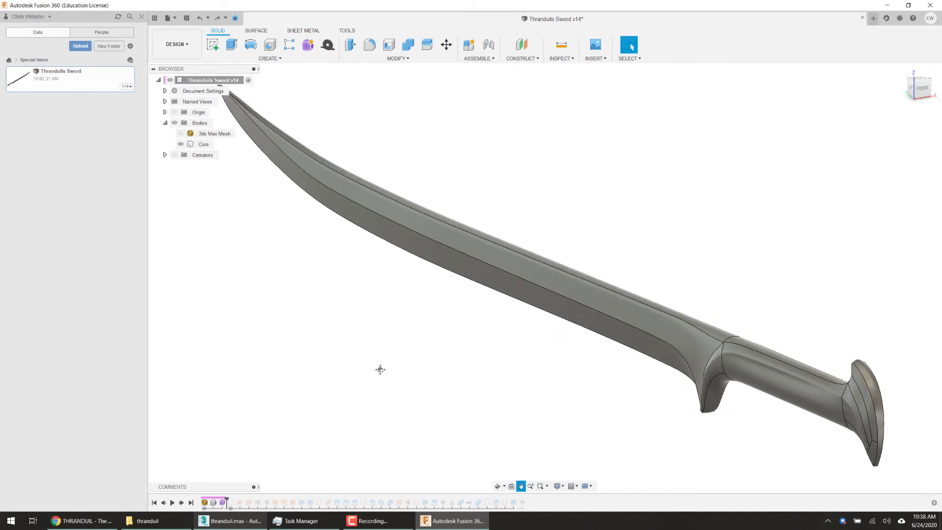
# - Switch between Fusion 360 and 3ds Max to compare the solid sword body with the original editable poly mesh
pyautogui.scroll(-2, 406, 372)
pyautogui.scroll(-1, 400, 381)
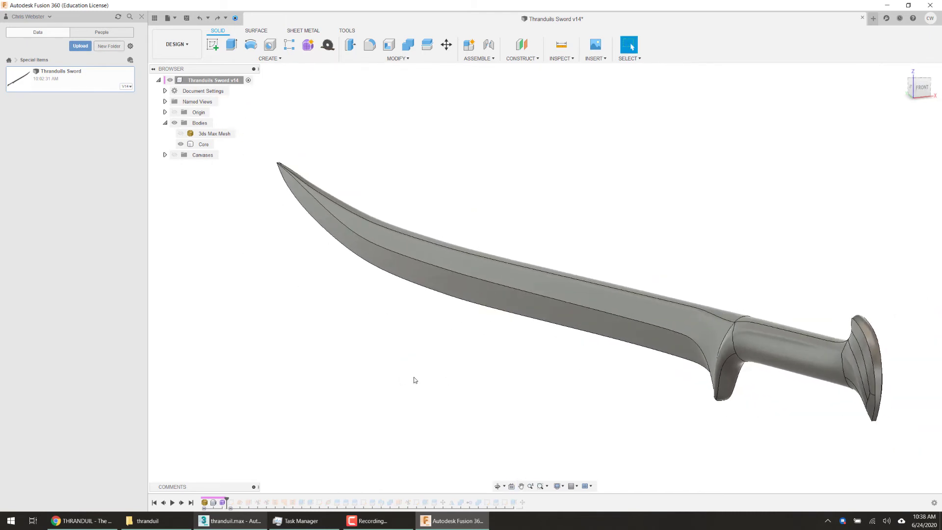
pyautogui.hotkey('alt', 'Tab')
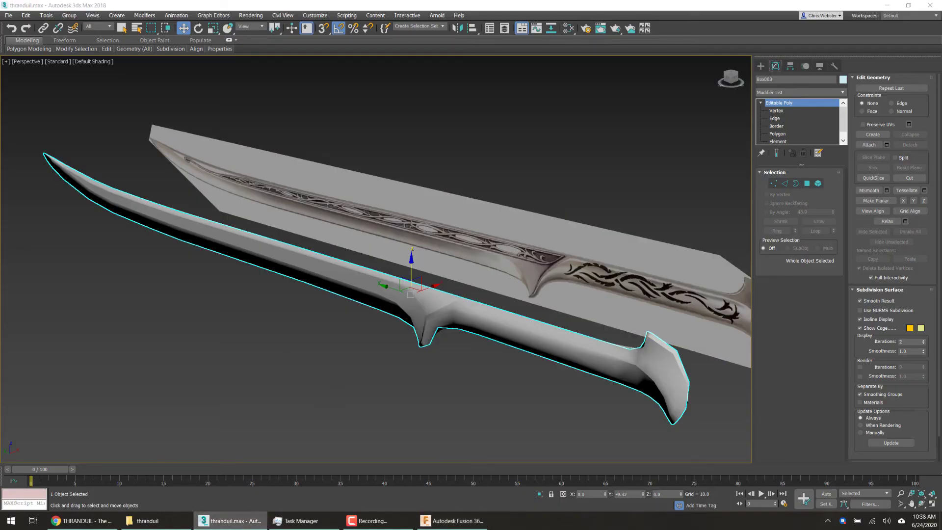
pyautogui.hotkey('alt', 'Tab')
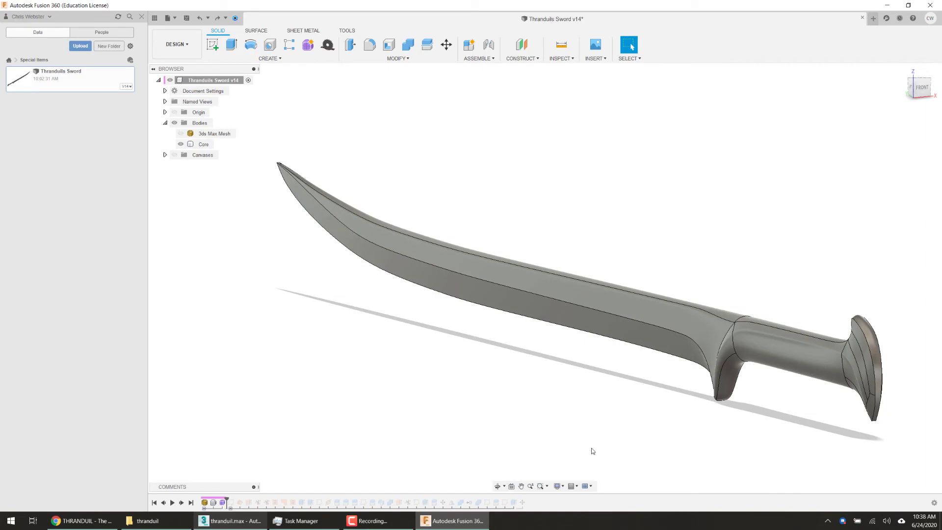
pyautogui.hotkey('alt', 'Tab')
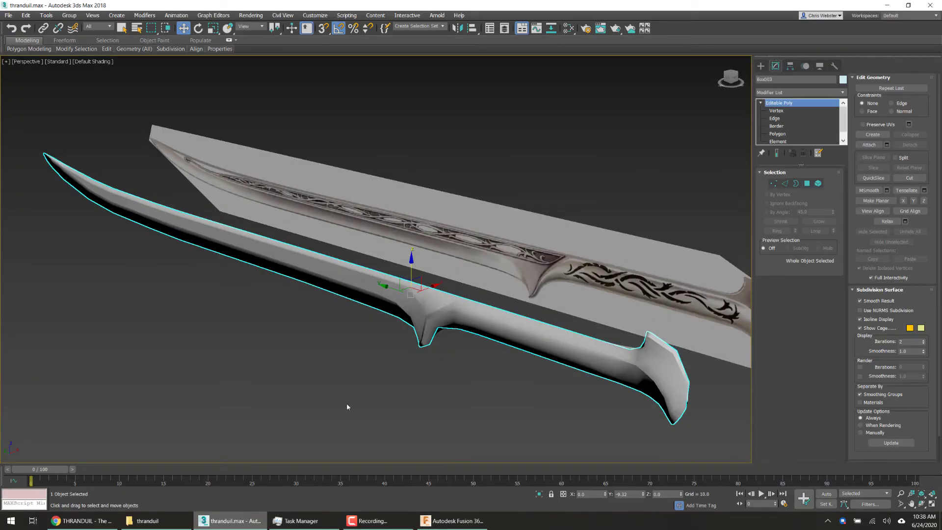
pyautogui.hotkey('alt', 'Tab')
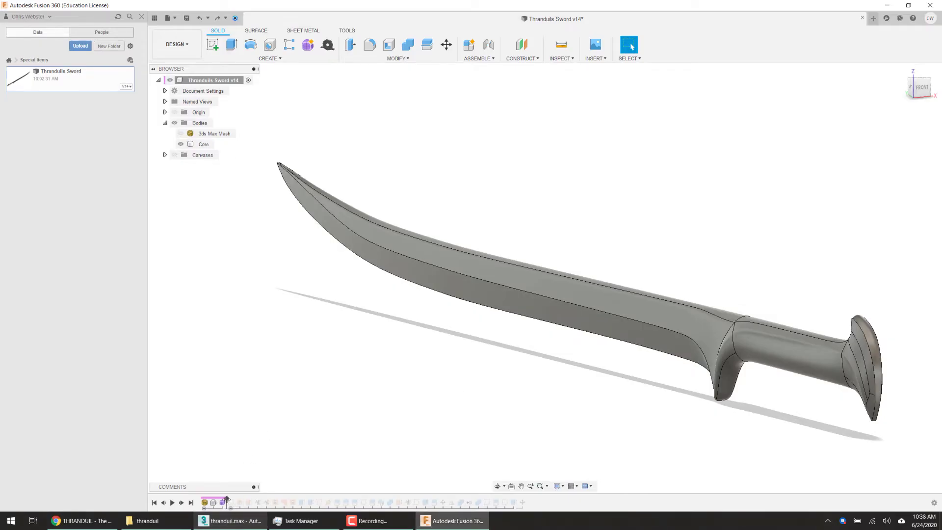
# - Roll the timeline forward to include the blade sketch, collapse the Bodies folder and show the Canvases folder
pyautogui.moveTo(226, 499); pyautogui.dragTo(230, 502)
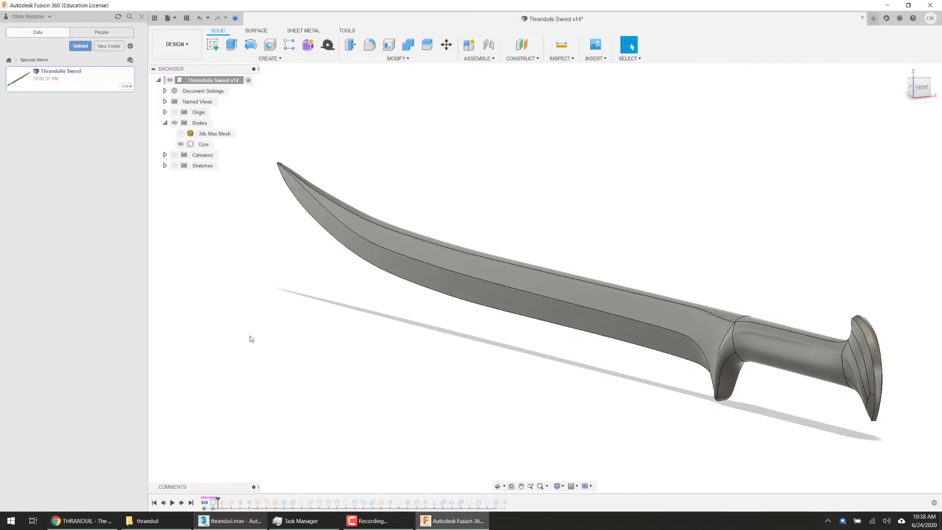
pyautogui.click(174, 125)
pyautogui.click(166, 123)
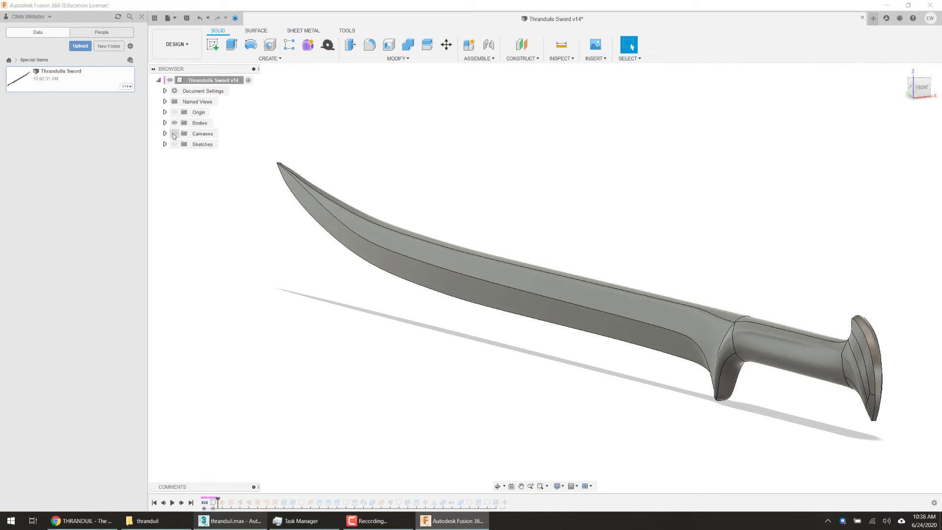
pyautogui.click(174, 134)
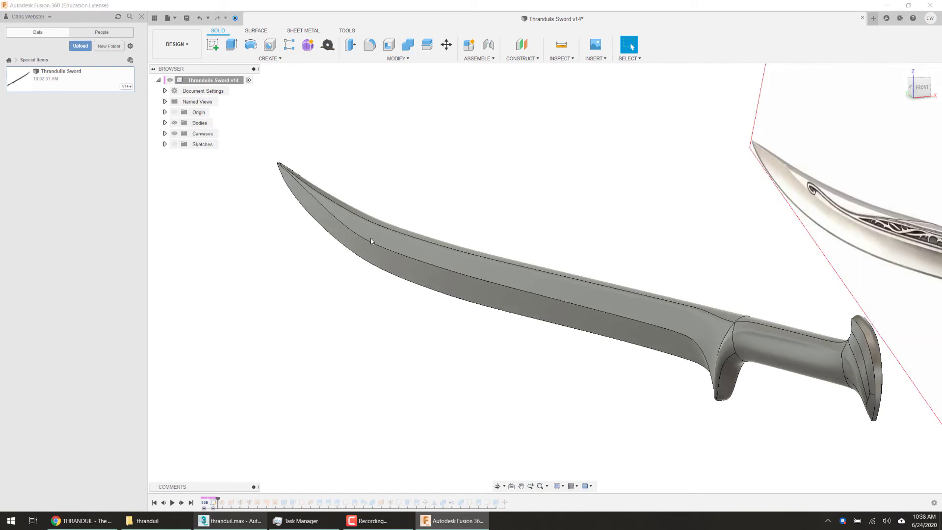
# - Compare the guard, handle and pommel engraving on the reference canvas with the same areas of the solid body
pyautogui.scroll(-5, 387, 251)
pyautogui.scroll(4, 541, 301)
pyautogui.keyDown('shift'); pyautogui.moveTo(545, 300); pyautogui.dragTo(668, 277, button='middle'); pyautogui.keyUp('shift')
pyautogui.scroll(2, 669, 278)
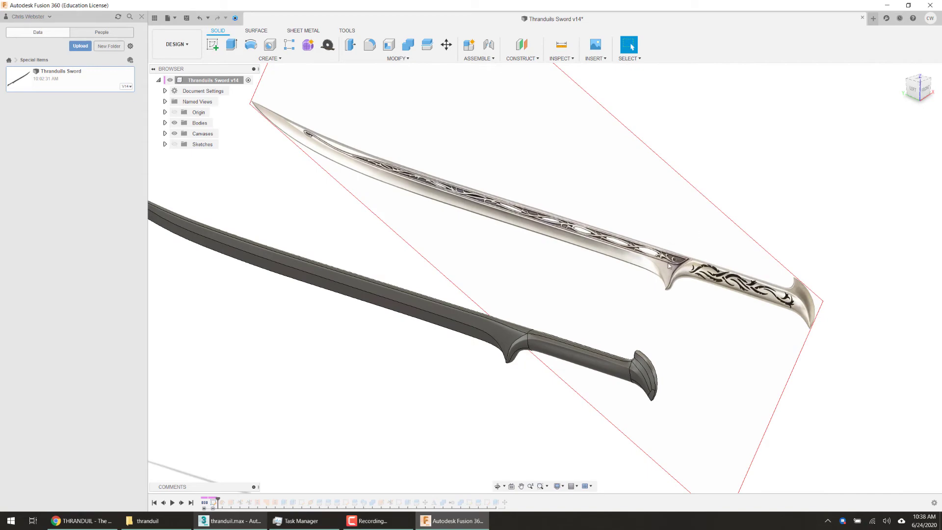
pyautogui.scroll(3, 812, 309)
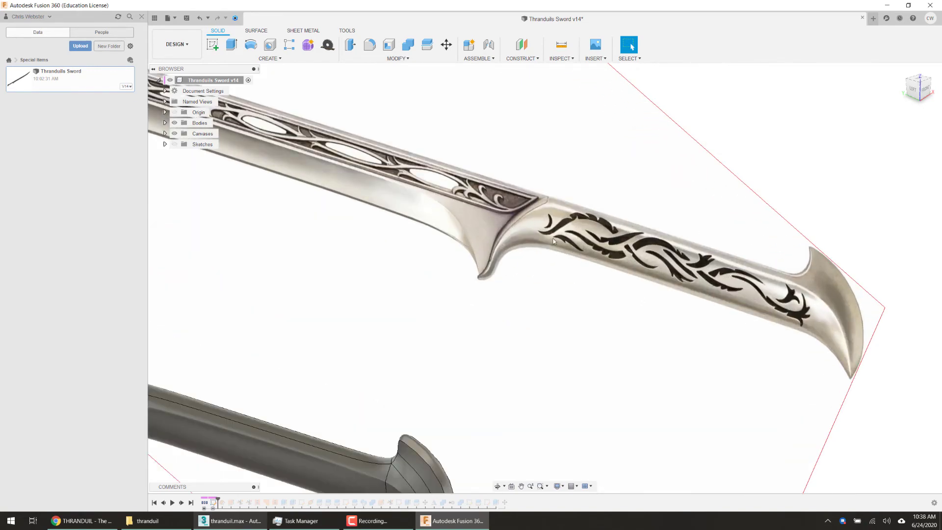
pyautogui.scroll(-2, 655, 282)
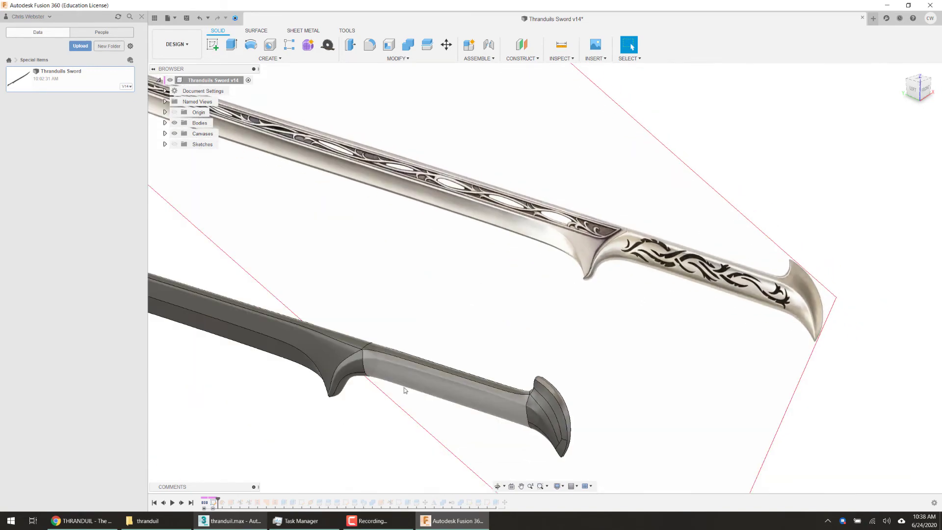
pyautogui.scroll(4, 613, 328)
pyautogui.scroll(-3, 839, 320)
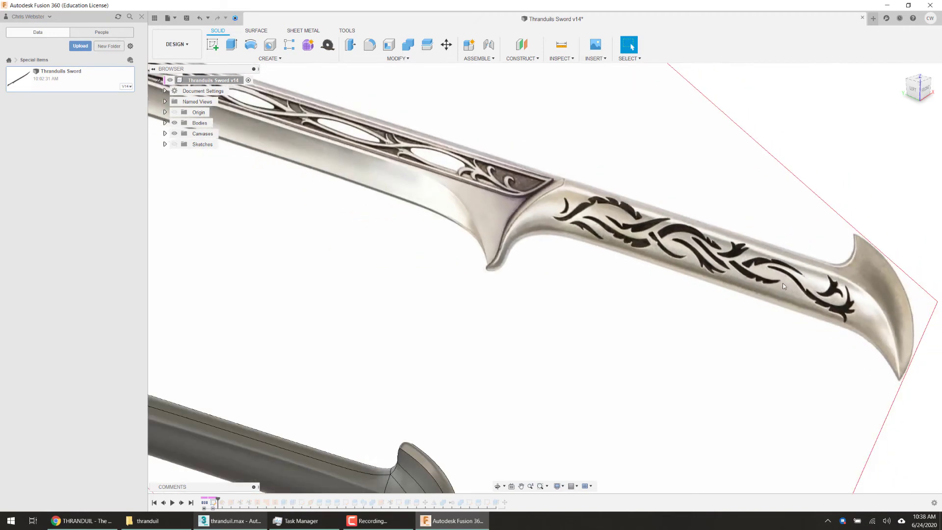
pyautogui.scroll(-1, 844, 302)
pyautogui.scroll(-3, 829, 294)
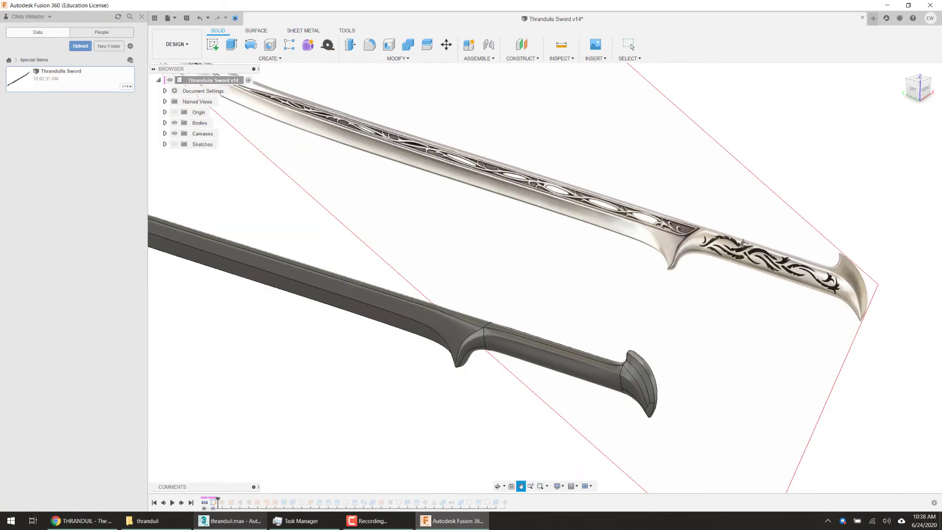
# - Examine the whole sword body beside the reference canvas from several angles
pyautogui.keyDown('shift'); pyautogui.moveTo(563, 262); pyautogui.dragTo(357, 348, button='middle'); pyautogui.keyUp('shift')
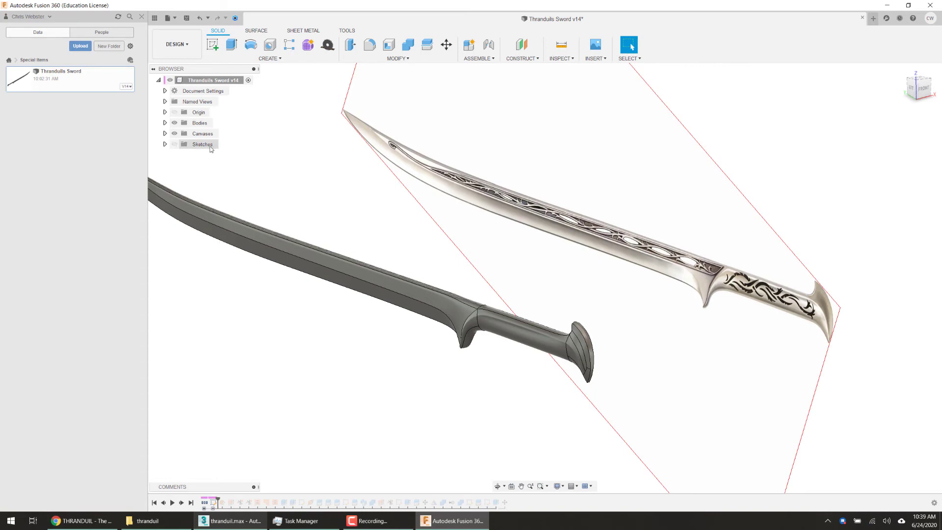
pyautogui.scroll(-1, 477, 215)
pyautogui.moveTo(477, 216); pyautogui.dragTo(519, 243, button='middle')
pyautogui.scroll(1, 519, 243)
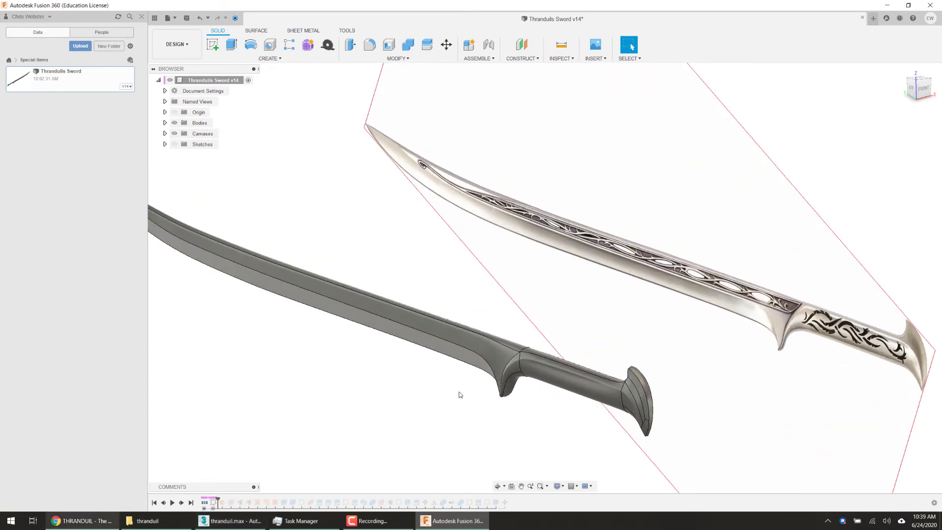
pyautogui.scroll(1, 461, 392)
pyautogui.moveTo(460, 392); pyautogui.dragTo(511, 390, button='middle')
pyautogui.scroll(-2, 435, 368)
pyautogui.keyDown('shift'); pyautogui.moveTo(400, 352); pyautogui.dragTo(269, 236, button='middle'); pyautogui.keyUp('shift')
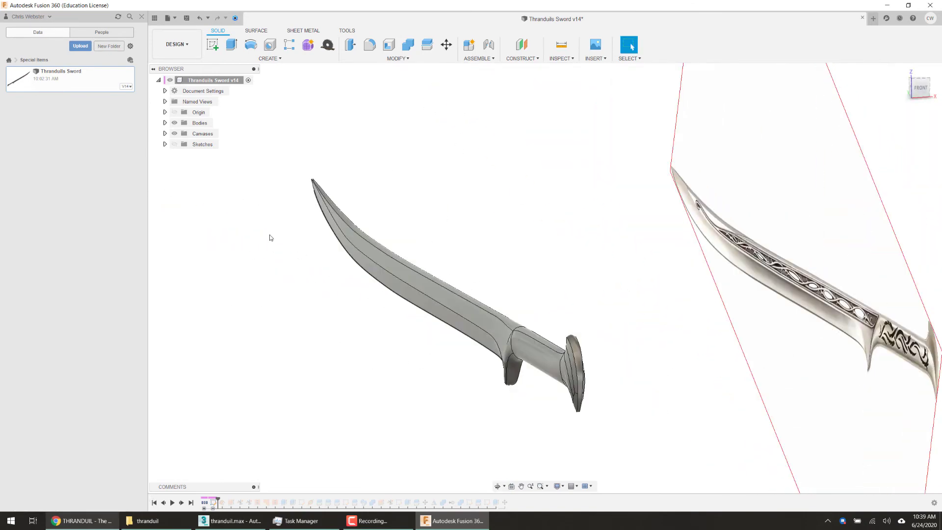
pyautogui.scroll(3, 365, 311)
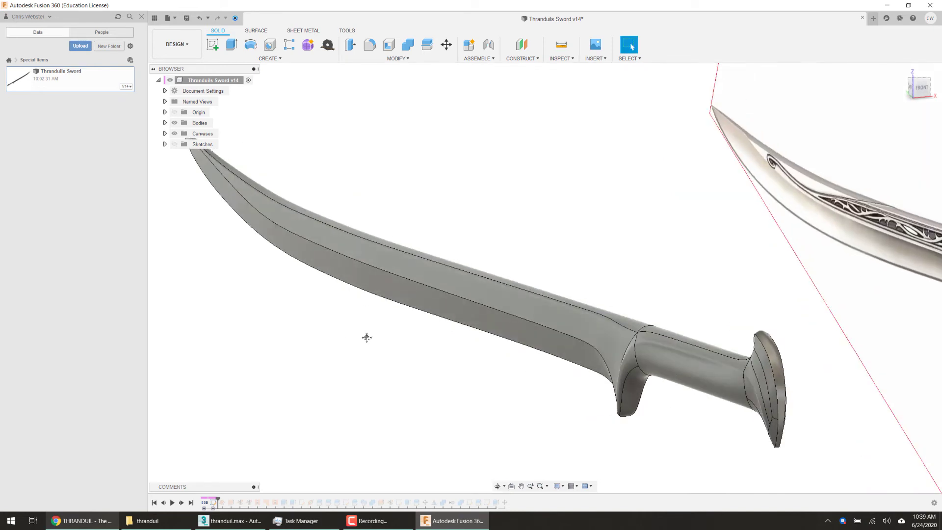
pyautogui.moveTo(367, 337); pyautogui.dragTo(384, 336, button='middle')
# - Advance the timeline through SurfaceOffset1 and Extrude2 up to SurfaceStitch1 to build up the blade inset
pyautogui.moveTo(217, 499); pyautogui.dragTo(226, 499)
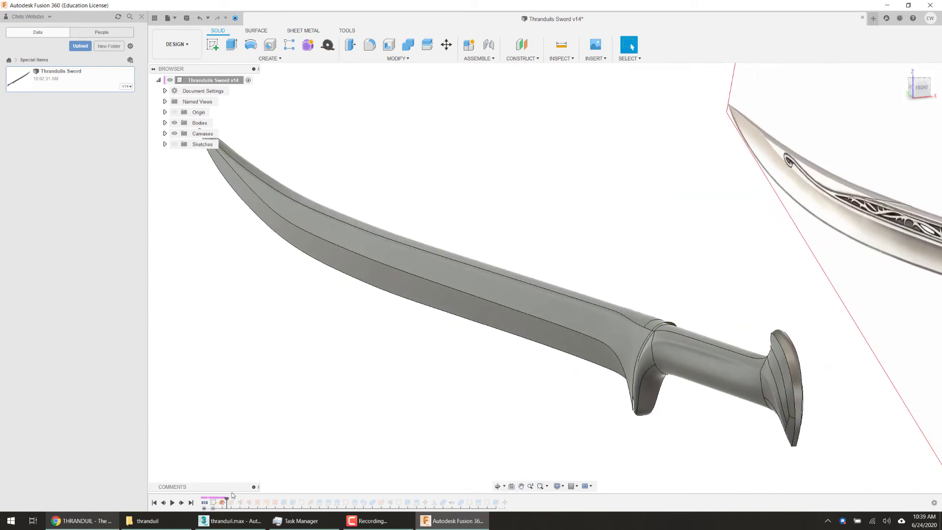
pyautogui.scroll(2, 566, 372)
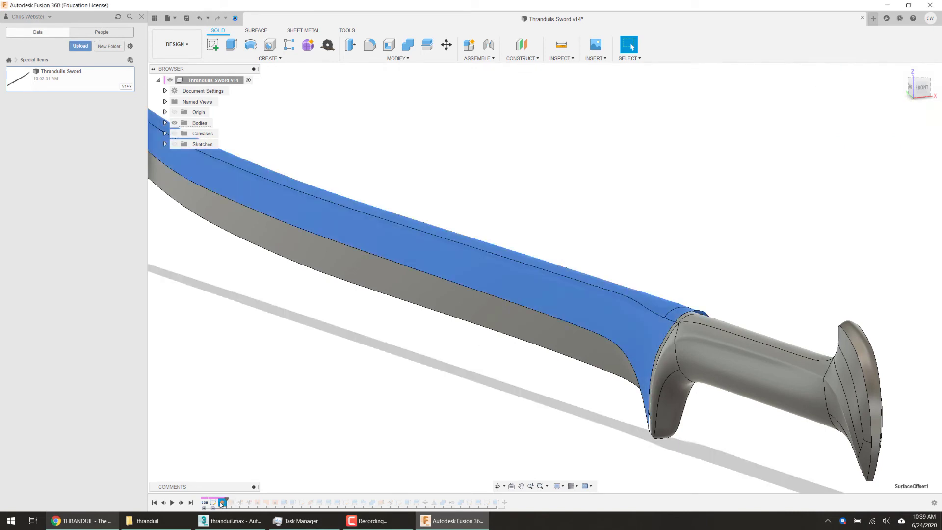
pyautogui.moveTo(227, 499); pyautogui.dragTo(232, 499)
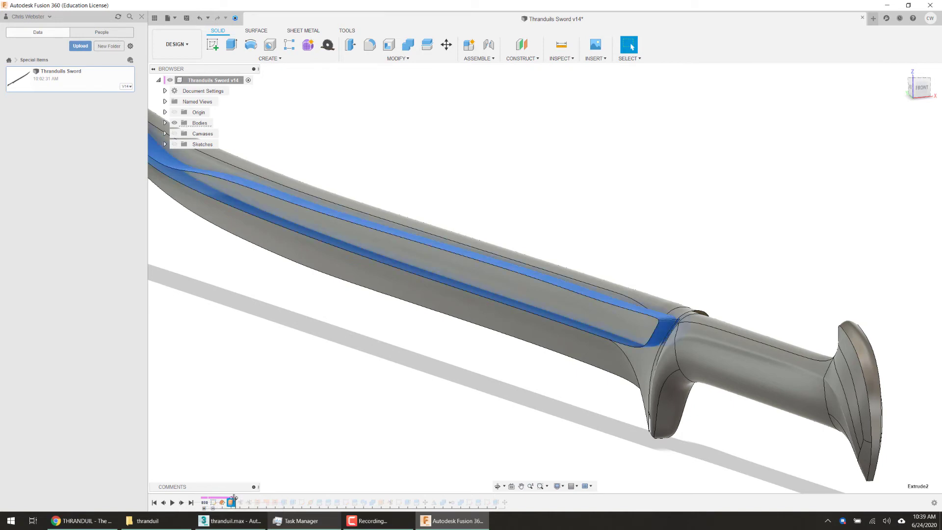
pyautogui.keyDown('shift'); pyautogui.moveTo(363, 414); pyautogui.dragTo(261, 452, button='middle'); pyautogui.keyUp('shift')
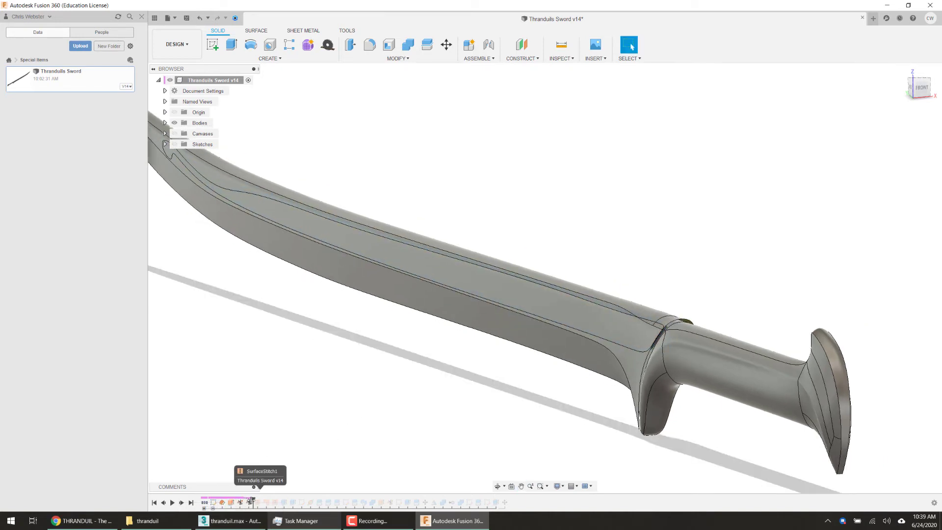
pyautogui.moveTo(246, 499); pyautogui.dragTo(256, 500)
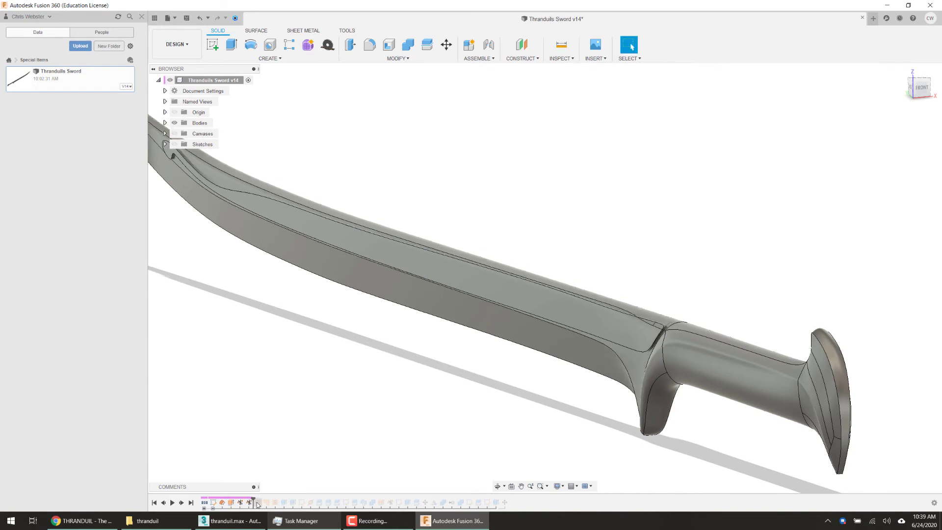
# - Expand the Bodies folder, hide the Core body and inspect the Detail body on its own
pyautogui.click(165, 123)
pyautogui.click(180, 144)
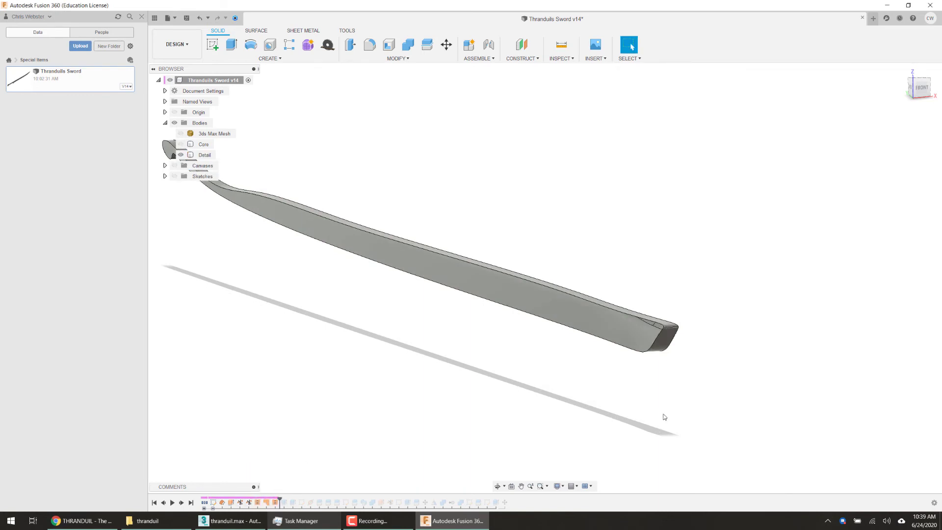
pyautogui.scroll(-2, 300, 326)
pyautogui.click(205, 155)
pyautogui.keyDown('shift'); pyautogui.moveTo(305, 386); pyautogui.dragTo(368, 385, button='middle'); pyautogui.keyUp('shift')
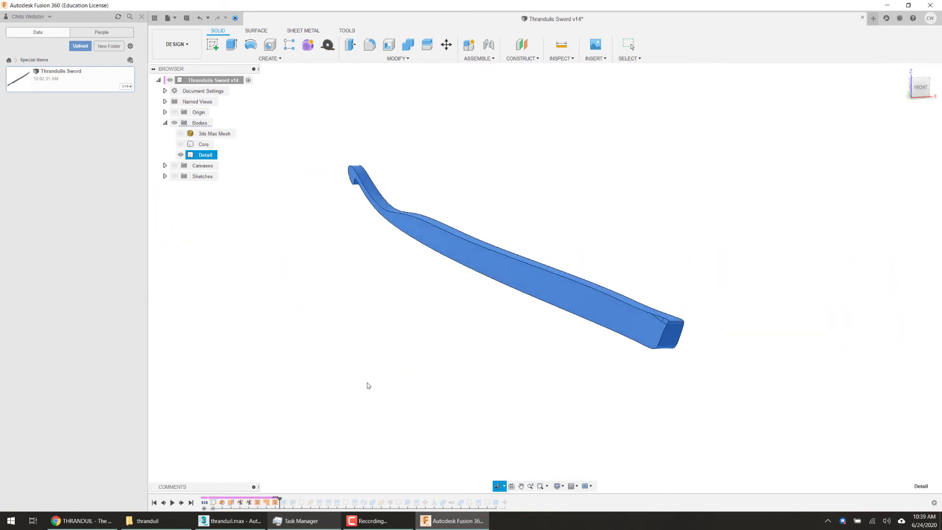
pyautogui.click(372, 258)
# - Advance the timeline past Extrude4 to cut the openwork pattern into the Detail body
pyautogui.moveTo(278, 499); pyautogui.dragTo(287, 496)
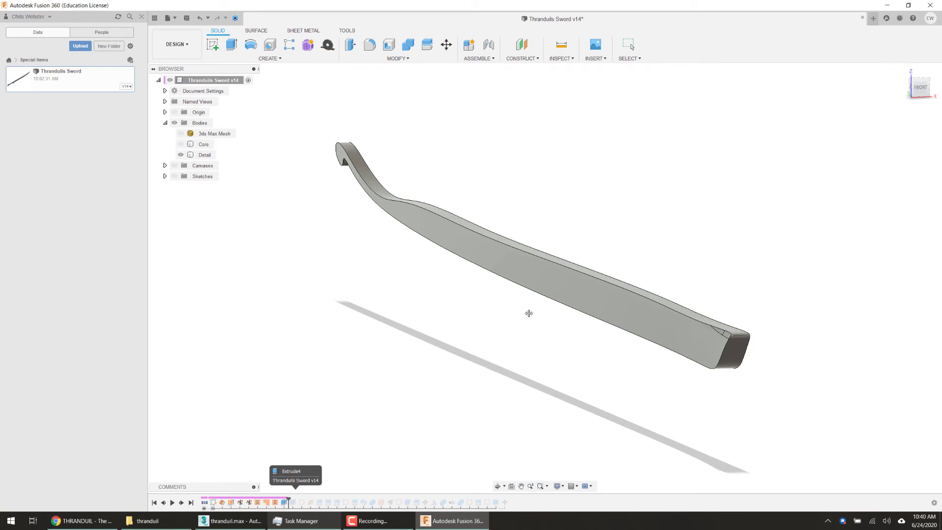
pyautogui.keyDown('shift'); pyautogui.moveTo(505, 294); pyautogui.dragTo(500, 294, button='middle'); pyautogui.keyUp('shift')
pyautogui.scroll(2, 499, 294)
# - Expand the Sketches folder and hide the Detail body, leaving only the Blade Detail sketch displayed
pyautogui.click(165, 176)
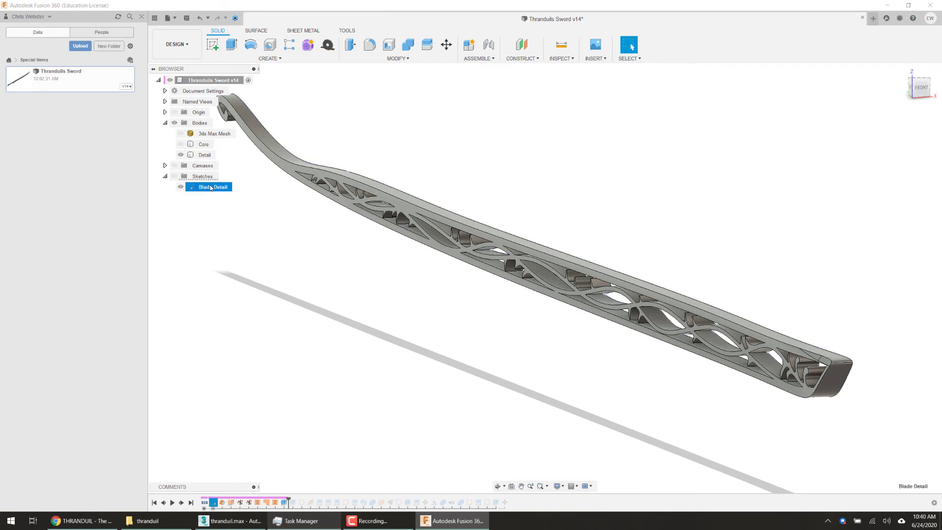
pyautogui.click(181, 154)
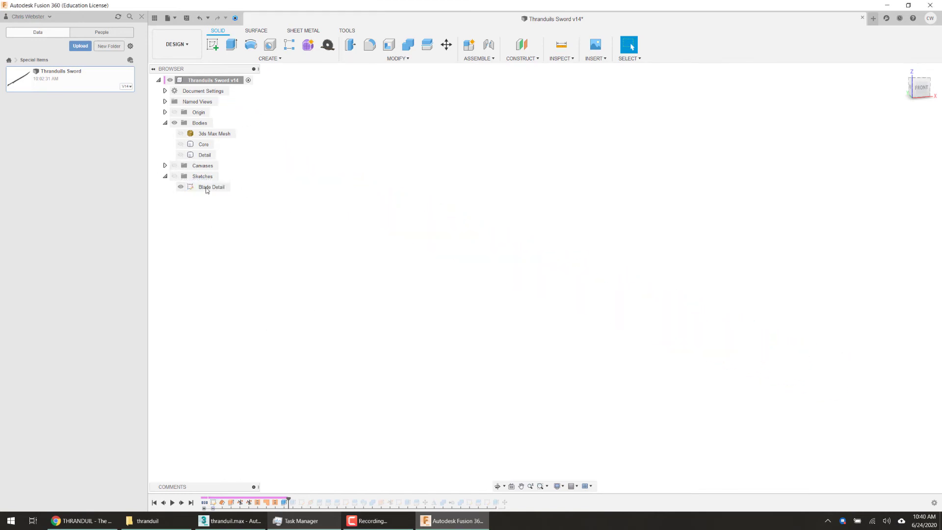
pyautogui.keyDown('shift'); pyautogui.moveTo(303, 242); pyautogui.dragTo(353, 265, button='middle'); pyautogui.keyUp('shift')
pyautogui.scroll(-2, 421, 298)
pyautogui.scroll(1, 340, 262)
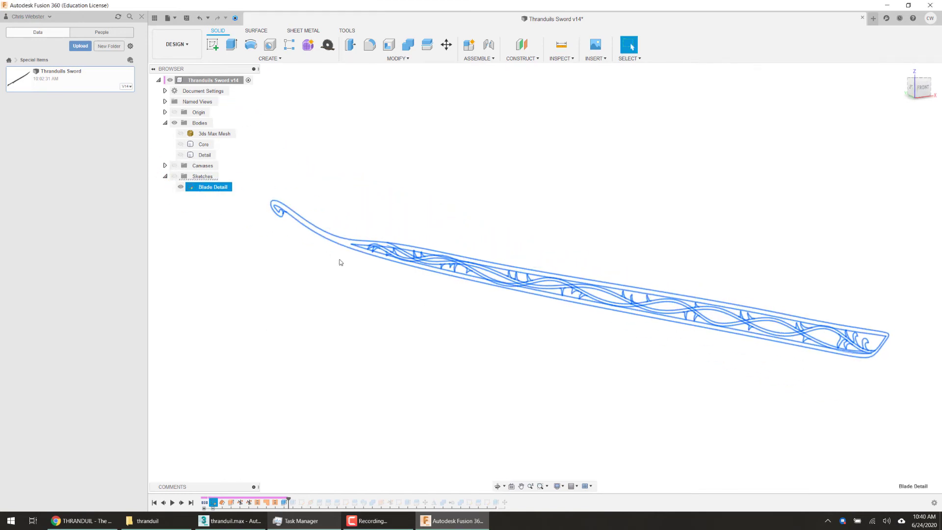
# - Examine the interwoven vine and thorn curves along the full length of the Blade Detail sketch
pyautogui.scroll(-1, 339, 263)
pyautogui.scroll(1, 468, 301)
pyautogui.scroll(1, 469, 301)
pyautogui.scroll(-1, 575, 326)
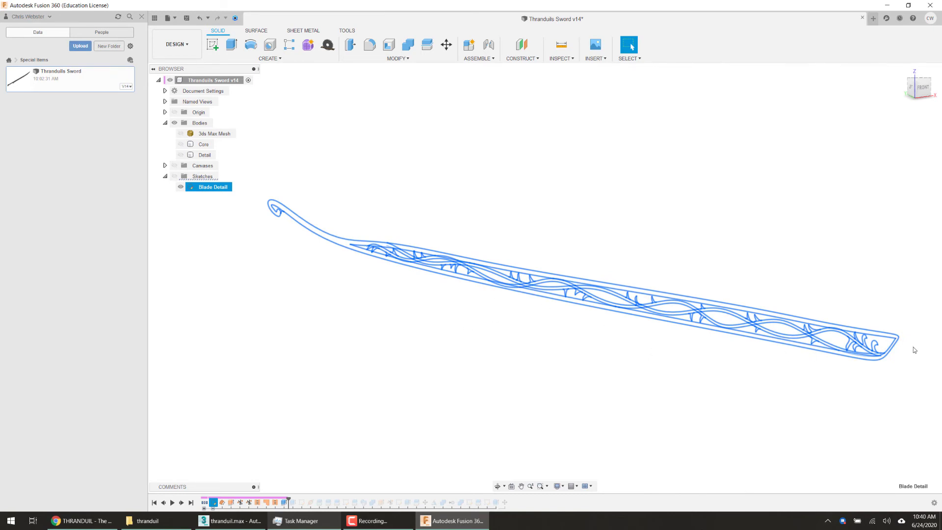
pyautogui.scroll(4, 893, 350)
pyautogui.scroll(-6, 891, 351)
pyautogui.scroll(2, 876, 349)
pyautogui.scroll(-1, 866, 347)
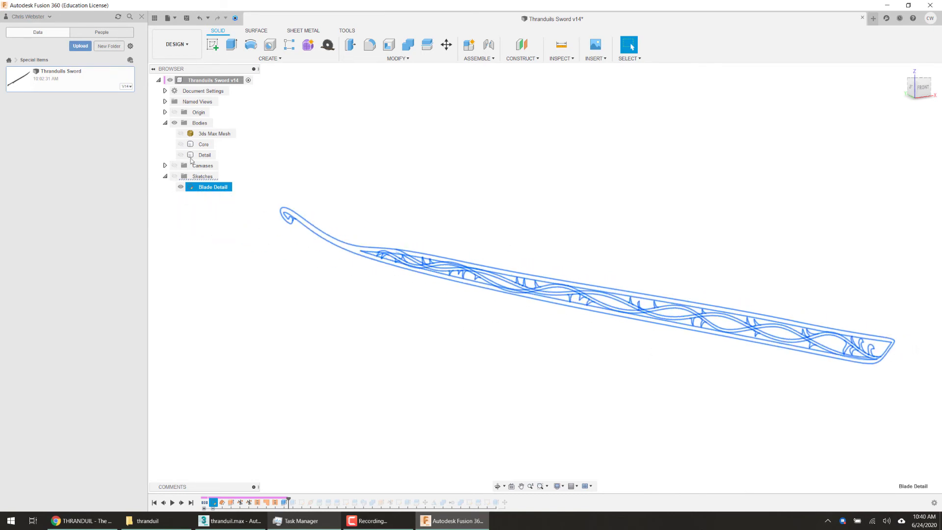
pyautogui.rightClick(201, 191)
pyautogui.click(339, 262)
pyautogui.scroll(4, 868, 374)
pyautogui.scroll(2, 868, 374)
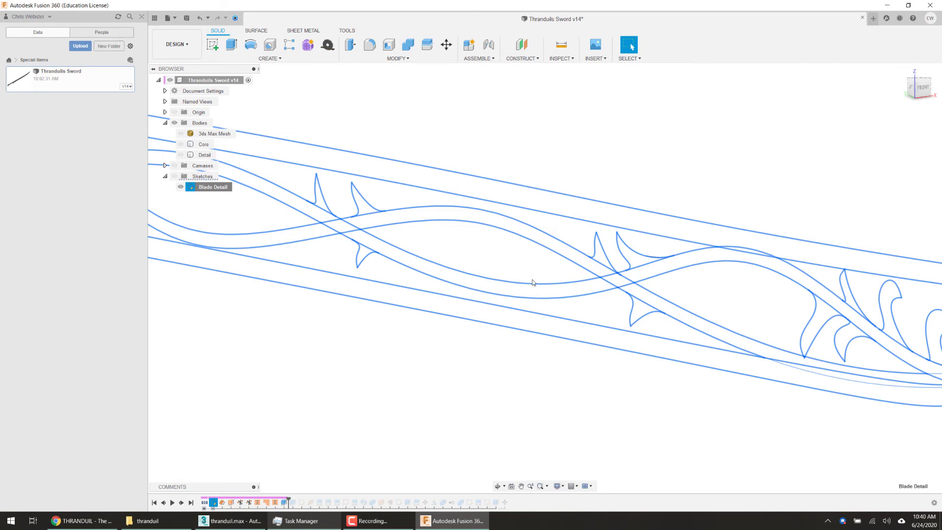
pyautogui.scroll(-3, 533, 282)
pyautogui.keyDown('shift'); pyautogui.moveTo(534, 283); pyautogui.dragTo(566, 277, button='middle'); pyautogui.keyUp('shift')
pyautogui.scroll(-3, 563, 274)
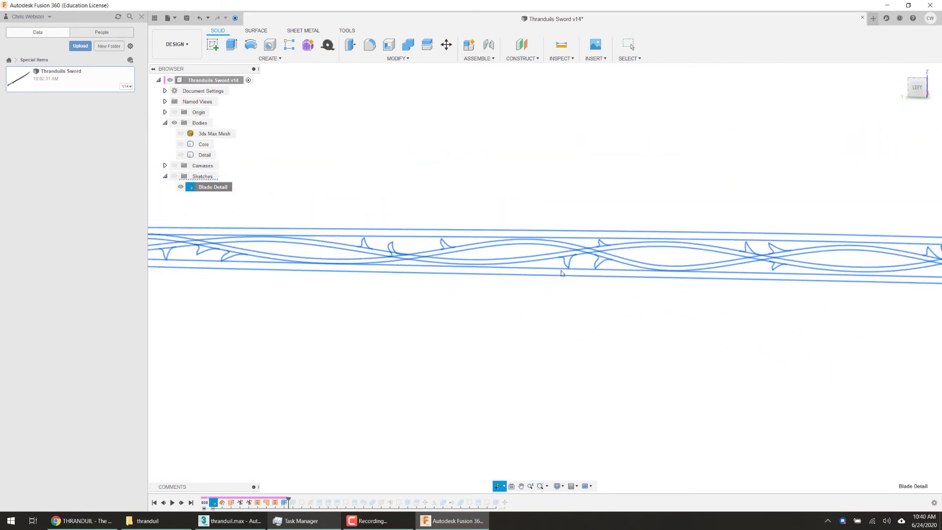
# - View the Blade Detail sketch squarely from the left side and inspect its pattern up close
pyautogui.click(918, 88)
pyautogui.scroll(-7, 521, 255)
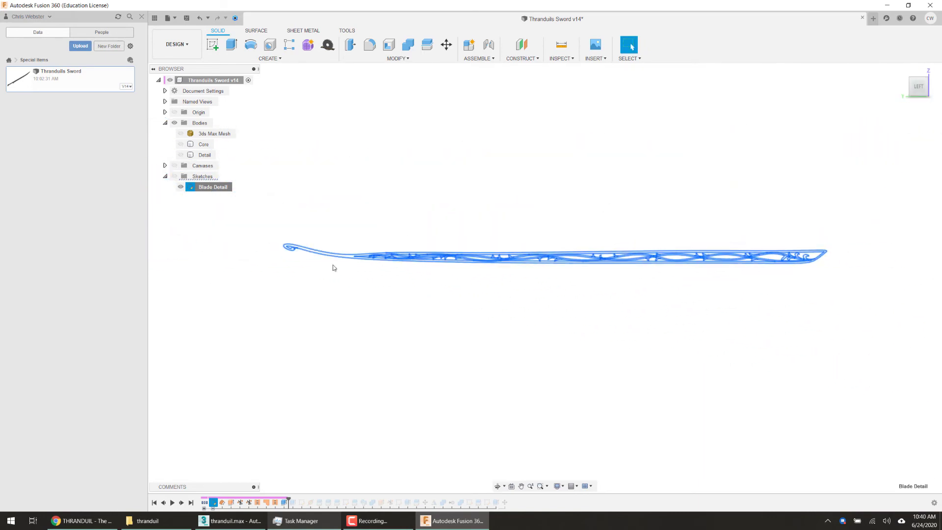
pyautogui.moveTo(617, 279)
pyautogui.keyDown('shift'); pyautogui.mouseDown(button='middle')
pyautogui.moveTo(564, 273)
pyautogui.moveTo(618, 273)
pyautogui.mouseUp(button='middle'); pyautogui.keyUp('shift')
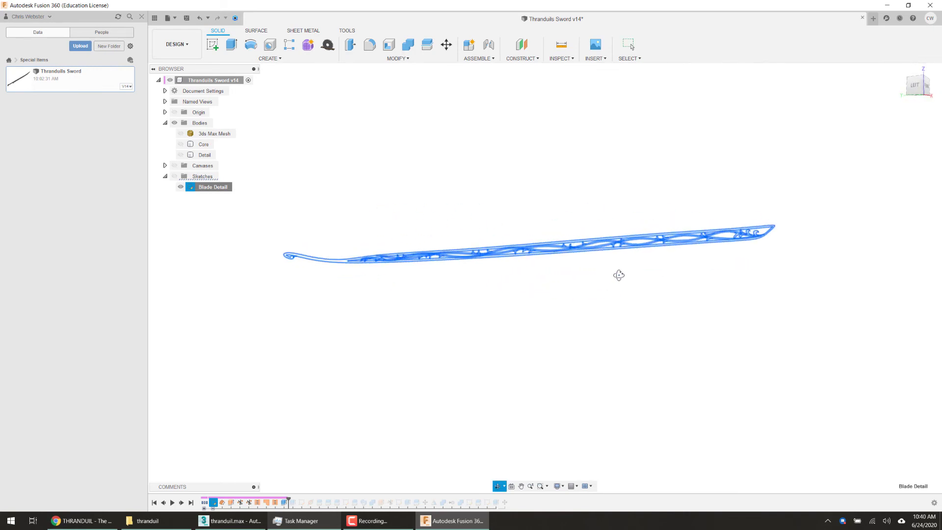
pyautogui.click(914, 87)
pyautogui.scroll(10, 809, 265)
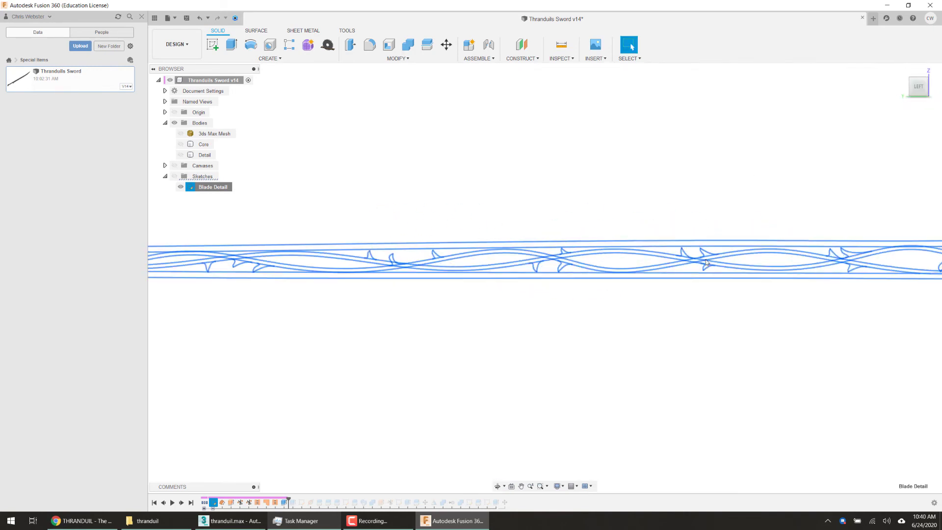
# - Advance the timeline by one feature past the second consecutive extrude and display the Detail body again
pyautogui.scroll(-12, 809, 265)
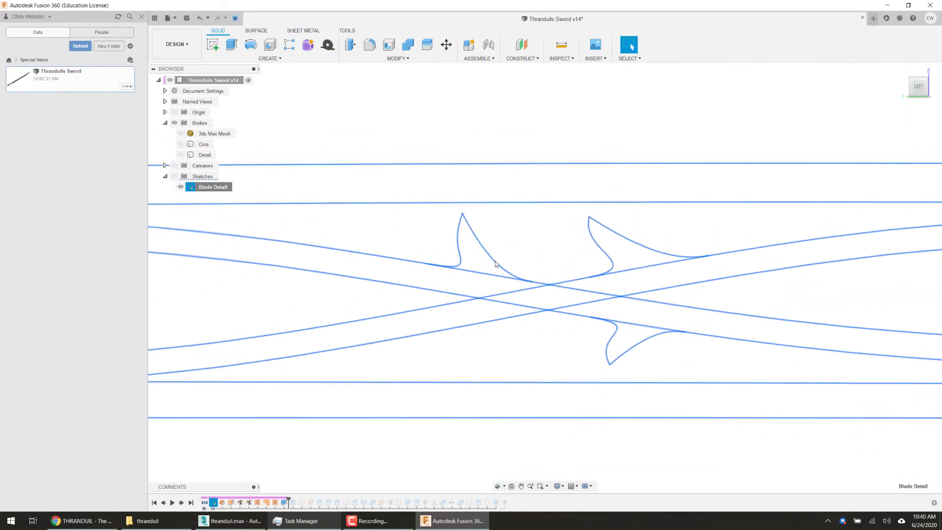
pyautogui.scroll(-4, 469, 324)
pyautogui.scroll(1, 469, 325)
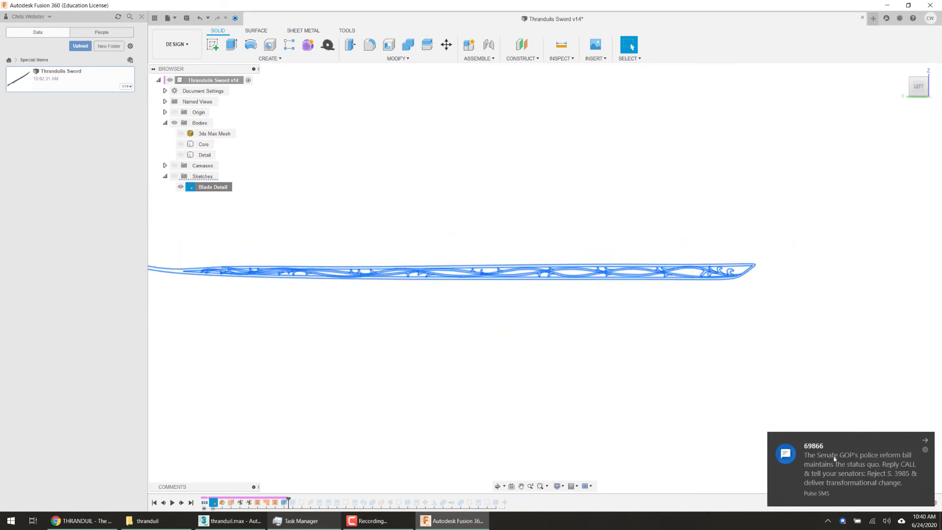
pyautogui.moveTo(835, 460); pyautogui.dragTo(923, 461)
pyautogui.moveTo(301, 313); pyautogui.dragTo(352, 309, button='middle')
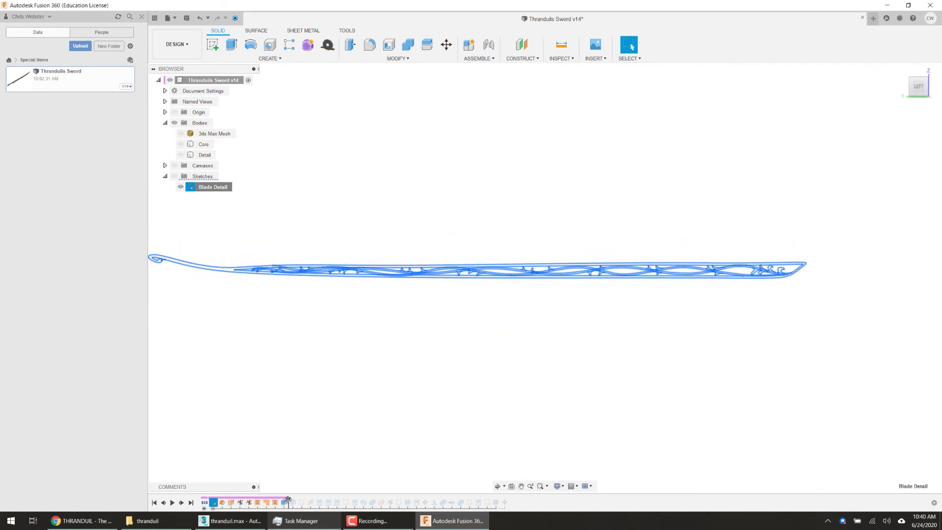
pyautogui.moveTo(288, 499); pyautogui.dragTo(297, 499)
pyautogui.click(177, 177)
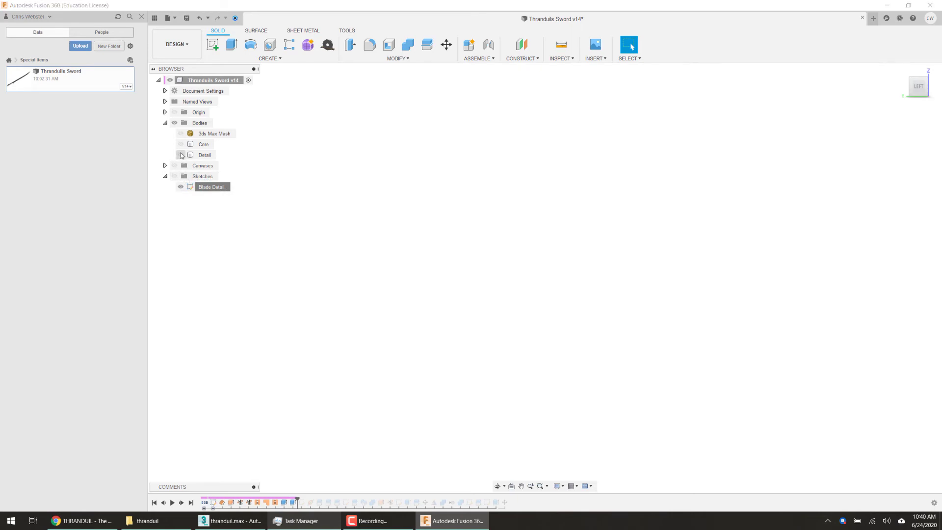
pyautogui.click(181, 155)
# - Show the Core body and toggle the Detail body off and on to compare the blade with and without its openwork inlay
pyautogui.keyDown('shift'); pyautogui.moveTo(682, 280); pyautogui.dragTo(638, 295, button='middle'); pyautogui.keyUp('shift')
pyautogui.scroll(3, 662, 275)
pyautogui.scroll(-3, 699, 231)
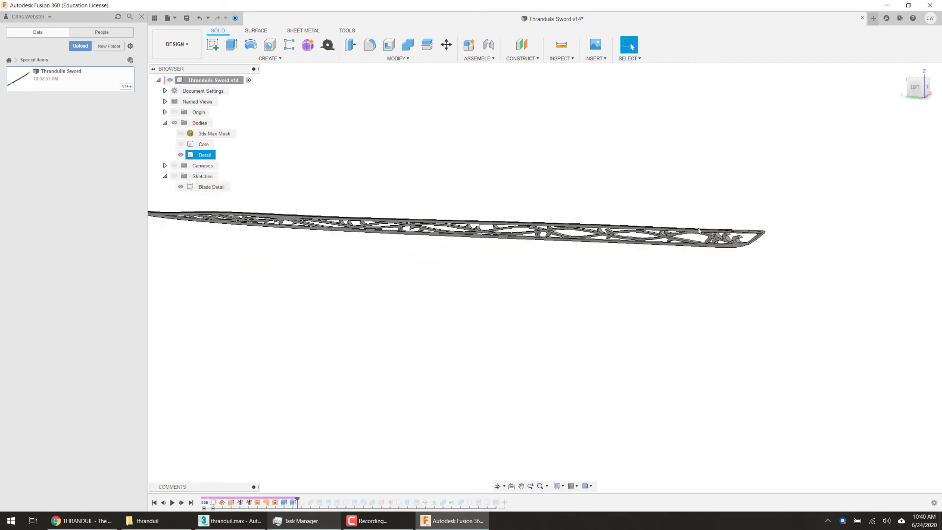
pyautogui.keyDown('shift'); pyautogui.moveTo(700, 231); pyautogui.dragTo(433, 195, button='middle'); pyautogui.keyUp('shift')
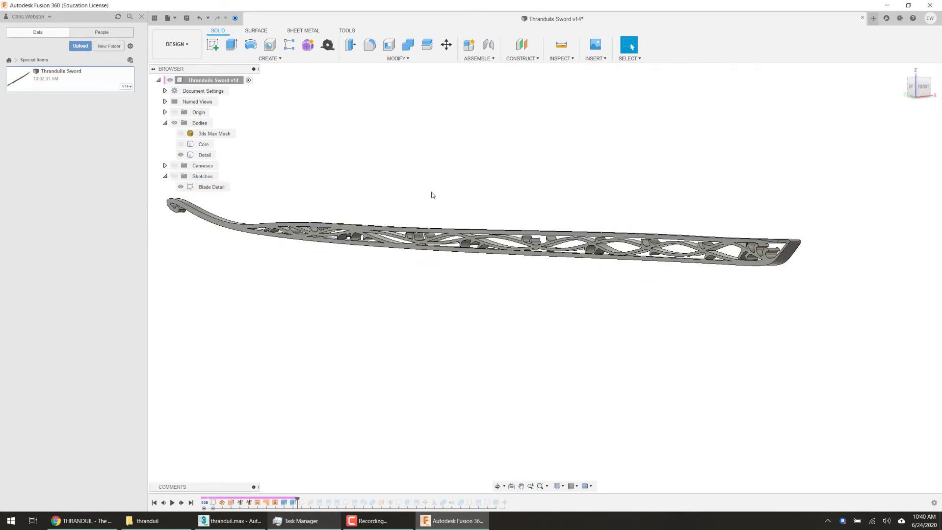
pyautogui.scroll(1, 432, 192)
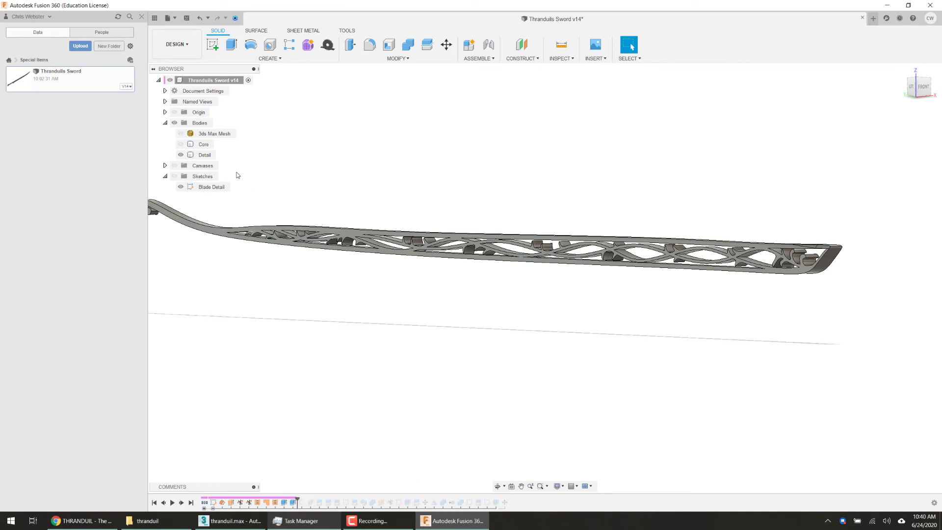
pyautogui.click(180, 145)
pyautogui.click(181, 155)
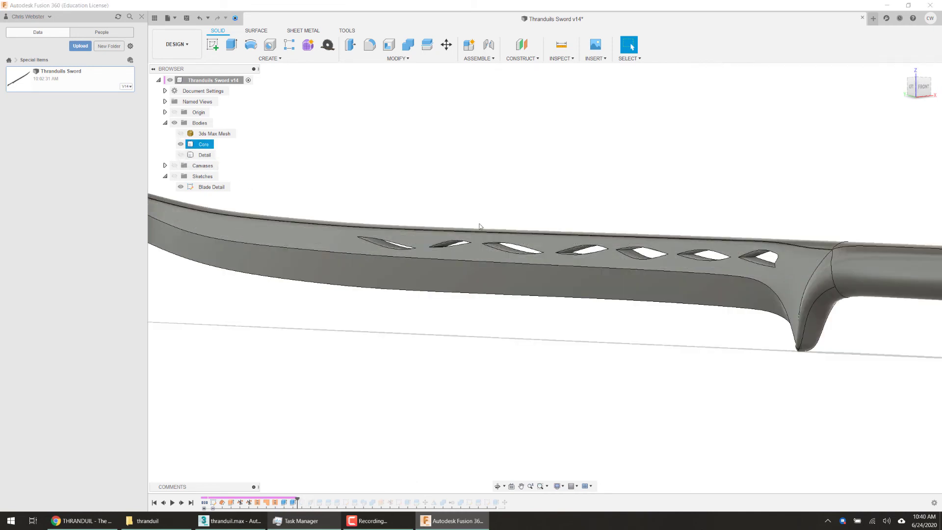
pyautogui.click(181, 155)
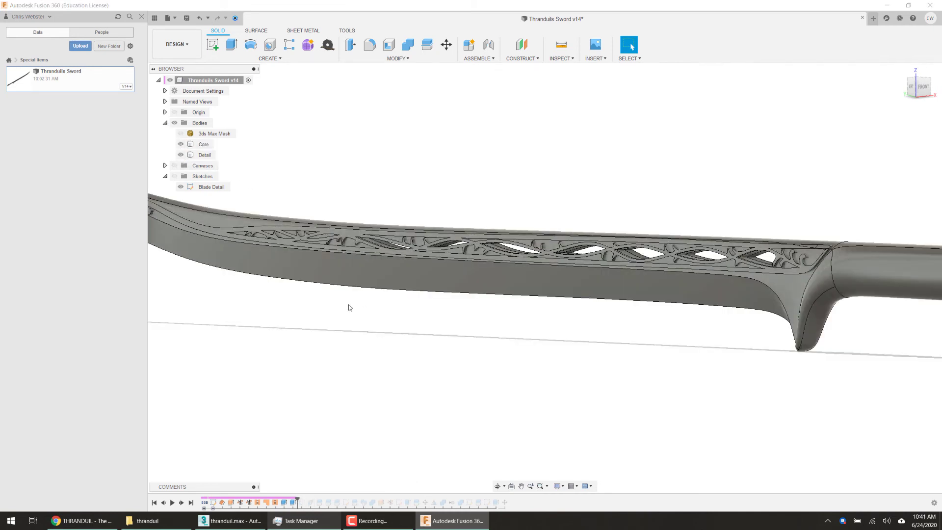
# - Toggle the Core and Detail bodies to compare how they fit together, leaving only the Detail body displayed
pyautogui.click(180, 144)
pyautogui.click(181, 145)
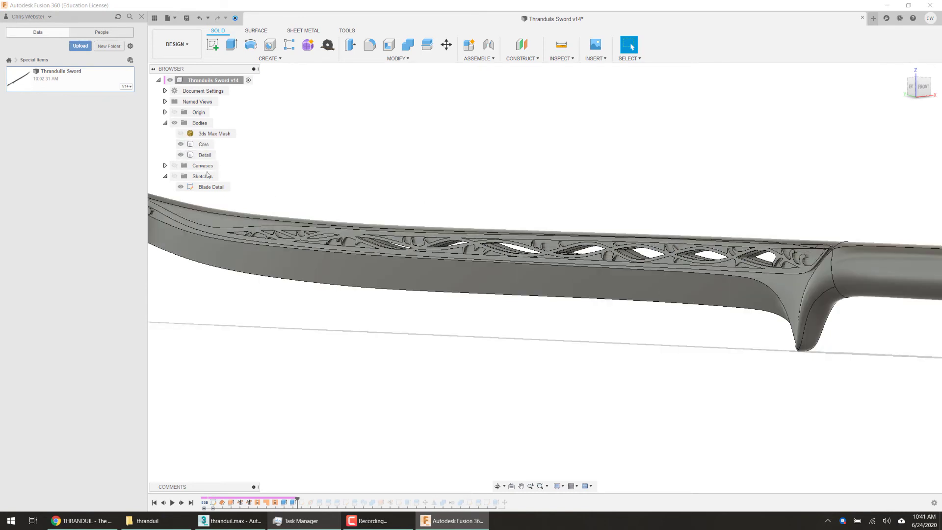
pyautogui.click(181, 155)
pyautogui.click(180, 155)
pyautogui.click(180, 144)
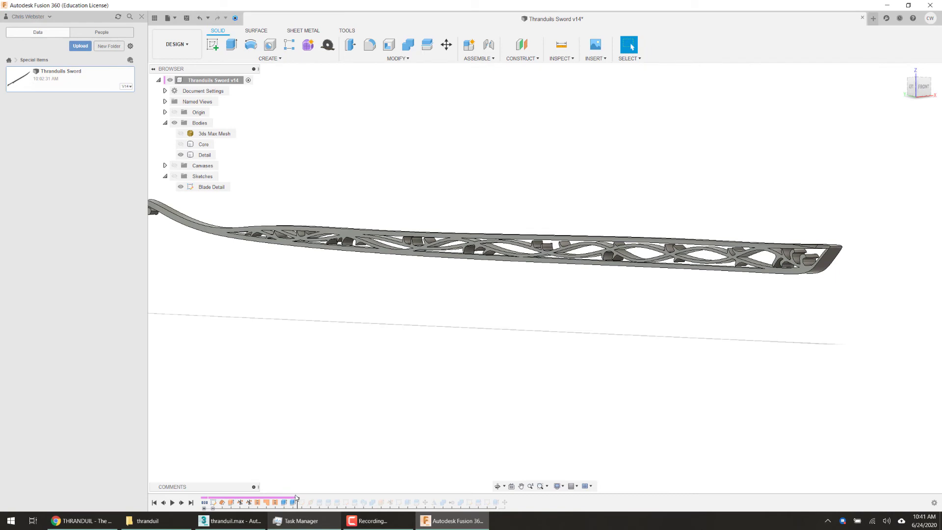
# - Advance the timeline past the Vine Path sketch and the feature after it, and inspect the openwork at the blade's hilt end
pyautogui.moveTo(296, 498); pyautogui.dragTo(315, 499)
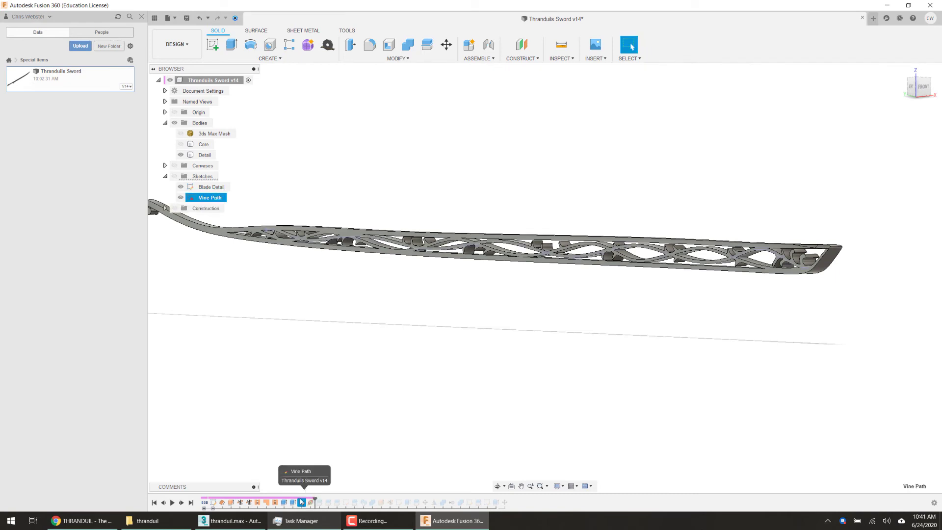
pyautogui.moveTo(331, 378); pyautogui.dragTo(574, 311)
pyautogui.scroll(10, 574, 311)
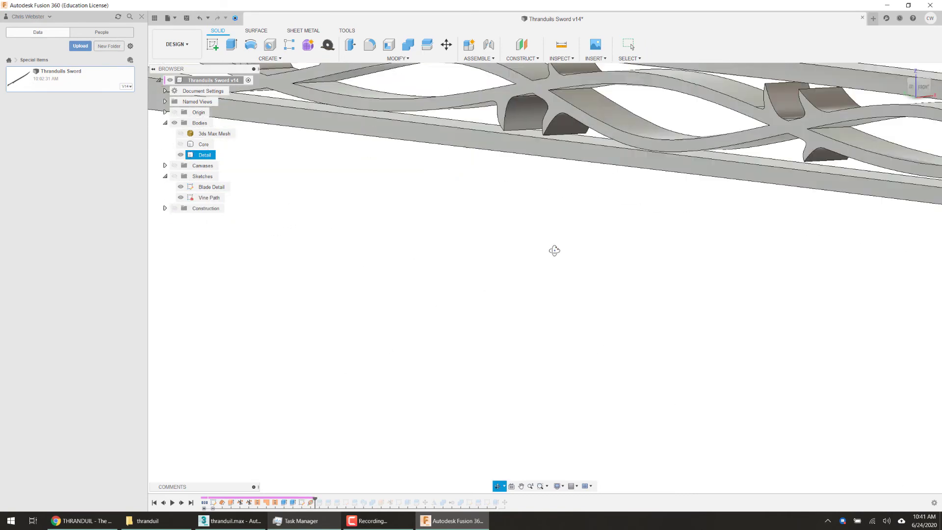
pyautogui.scroll(-3, 803, 150)
pyautogui.scroll(-3, 601, 282)
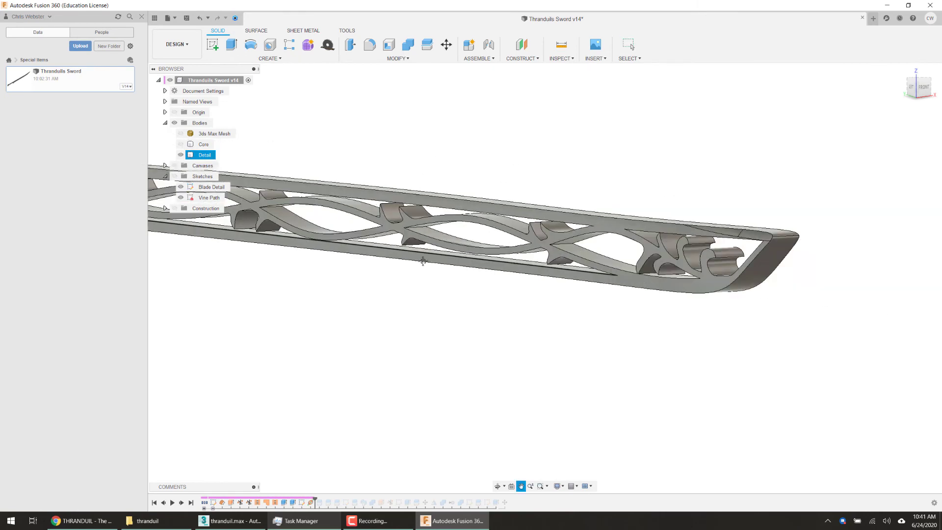
pyautogui.click(544, 278)
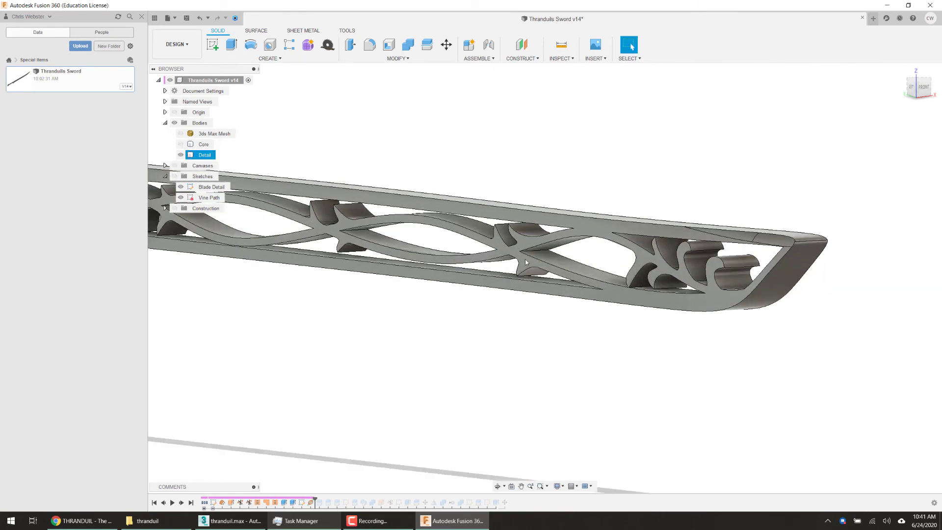
pyautogui.click(290, 421)
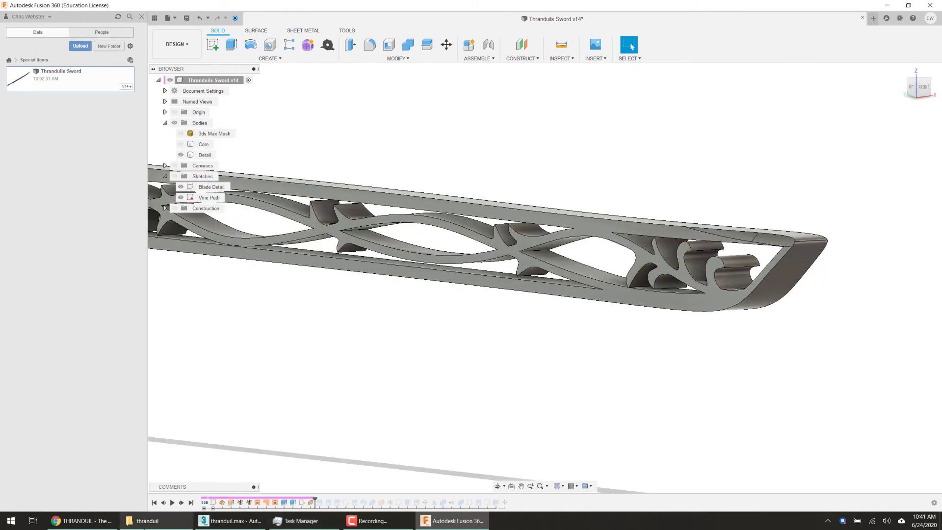
# - Display the reference canvases and compare the photographed vine pattern with the Detail body's openwork
pyautogui.click(174, 165)
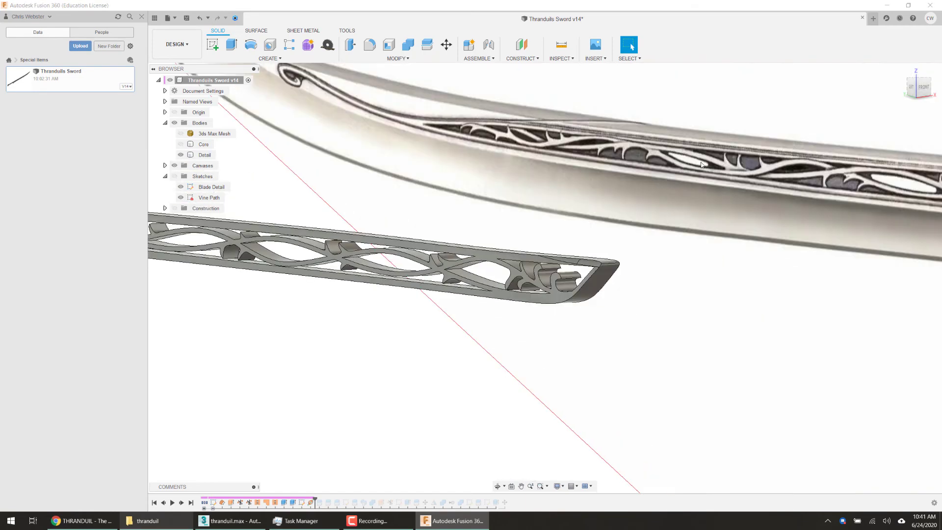
pyautogui.scroll(-3, 620, 213)
pyautogui.moveTo(461, 346); pyautogui.dragTo(608, 334, button='middle')
pyautogui.scroll(4, 463, 293)
pyautogui.keyDown('shift'); pyautogui.moveTo(461, 293); pyautogui.dragTo(433, 289, button='middle'); pyautogui.keyUp('shift')
pyautogui.moveTo(391, 344); pyautogui.dragTo(513, 330, button='middle')
pyautogui.scroll(-1, 513, 330)
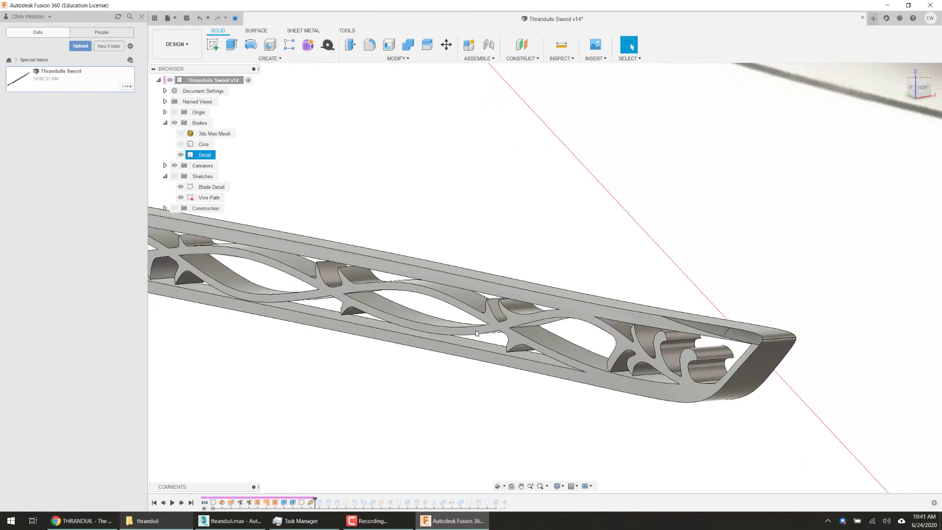
# - Highlight the Vine Path sketch to trace its curve along the openwork, and clear the selection
pyautogui.click(206, 198)
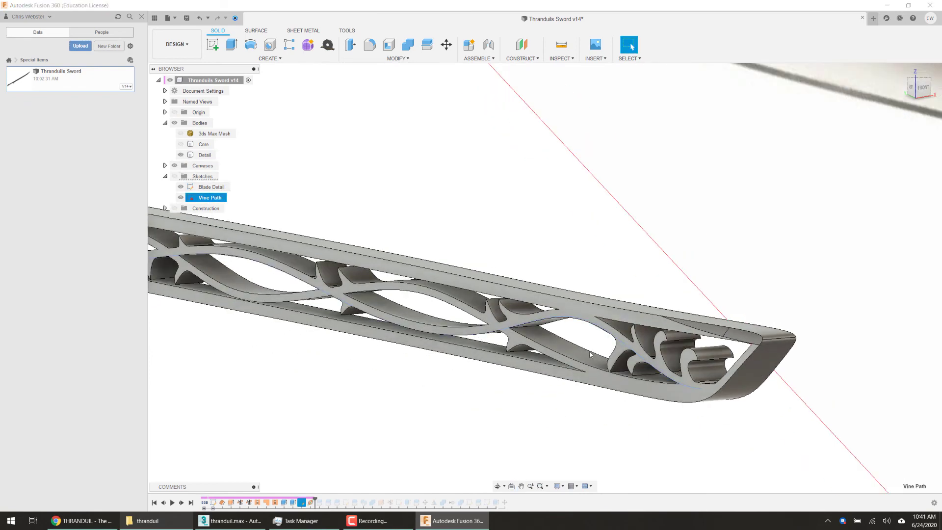
pyautogui.scroll(1, 665, 448)
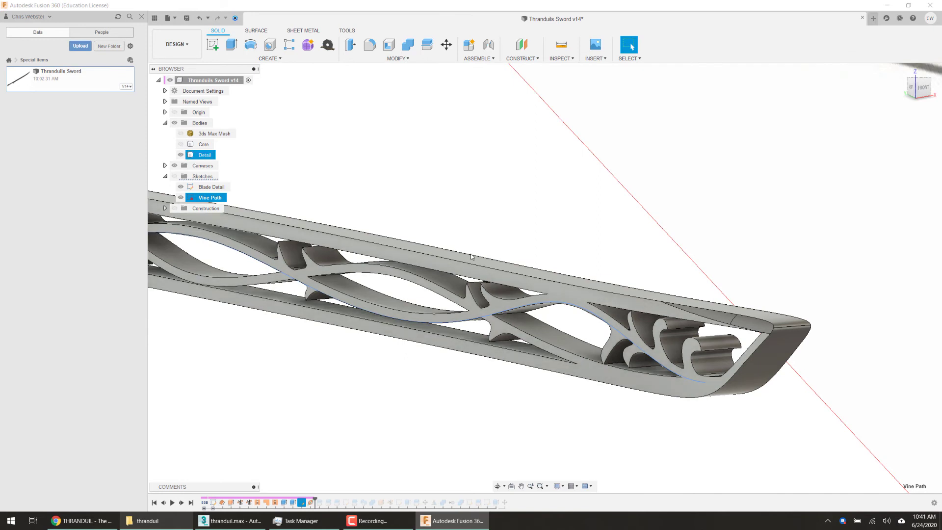
pyautogui.click(679, 407)
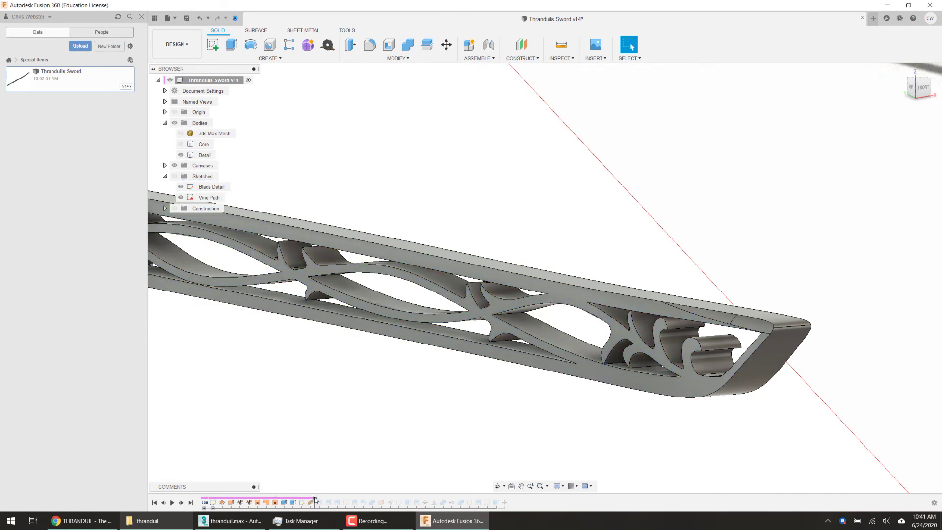
# - Advance the timeline by three features to split the openwork into the Separated Details bodies and inspect the vines
pyautogui.moveTo(313, 498); pyautogui.dragTo(340, 498)
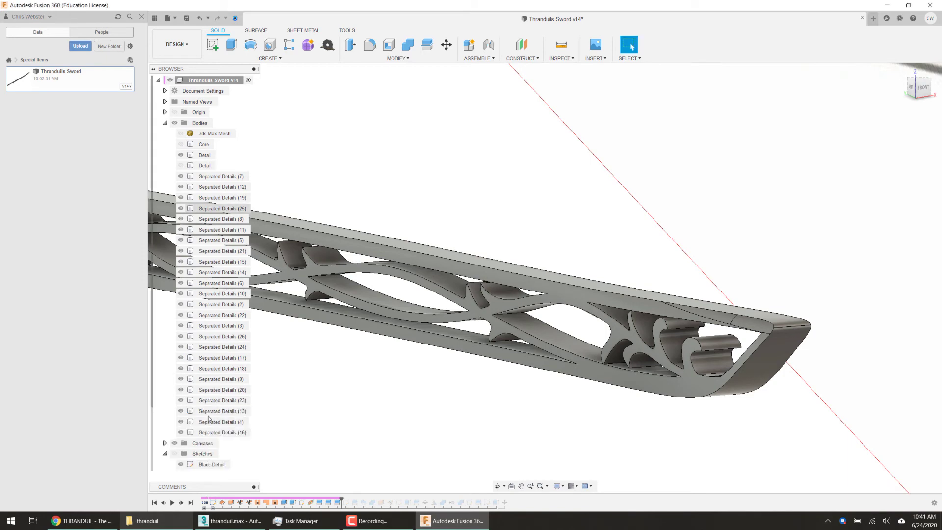
pyautogui.scroll(-1, 702, 393)
pyautogui.scroll(2, 489, 398)
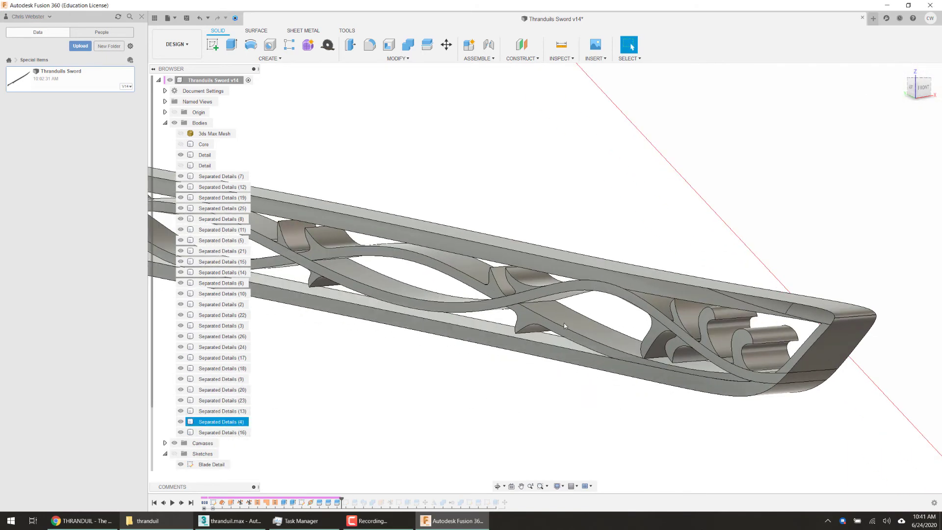
pyautogui.scroll(-3, 563, 323)
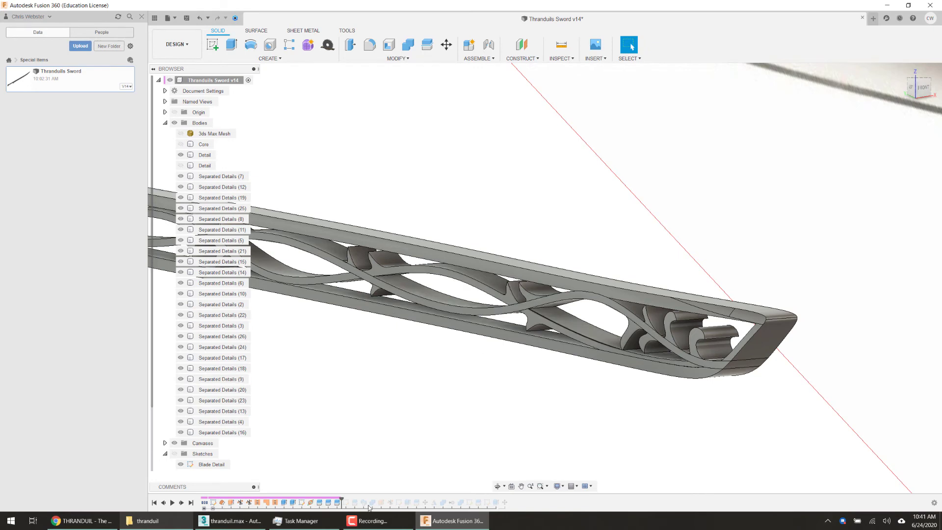
# - Advance the timeline past the Vine Weave Trim sketch and select it to view its profile at the end of the vine
pyautogui.moveTo(343, 498); pyautogui.dragTo(352, 499)
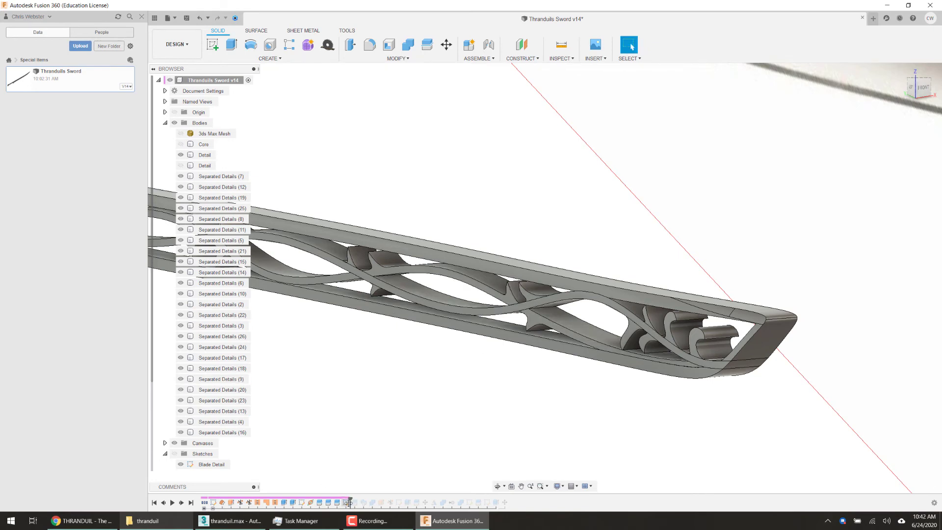
pyautogui.click(347, 502)
pyautogui.scroll(5, 721, 369)
pyautogui.scroll(-5, 647, 295)
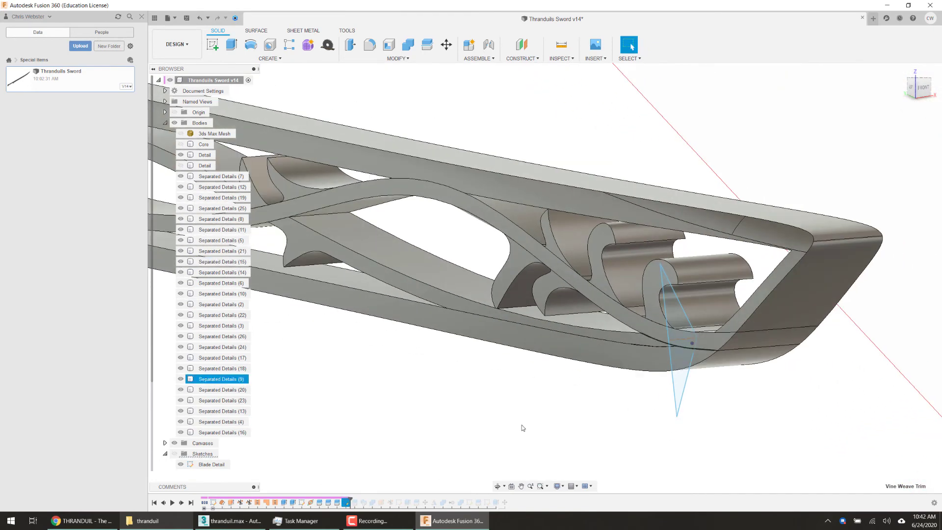
# - Advance the timeline past Sweep1 and the feature following it to trim the vines for the weave
pyautogui.moveTo(350, 499); pyautogui.dragTo(356, 495)
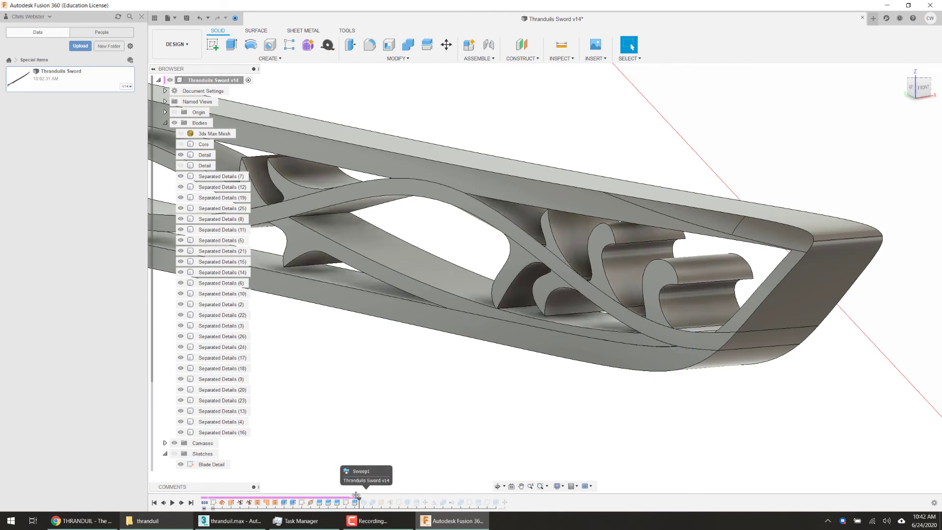
pyautogui.scroll(-2, 559, 357)
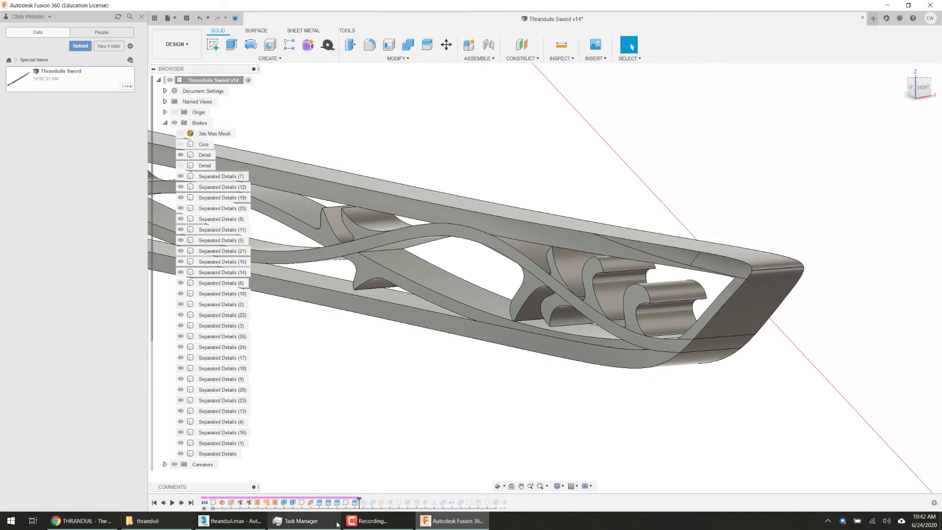
pyautogui.moveTo(357, 497); pyautogui.dragTo(368, 498)
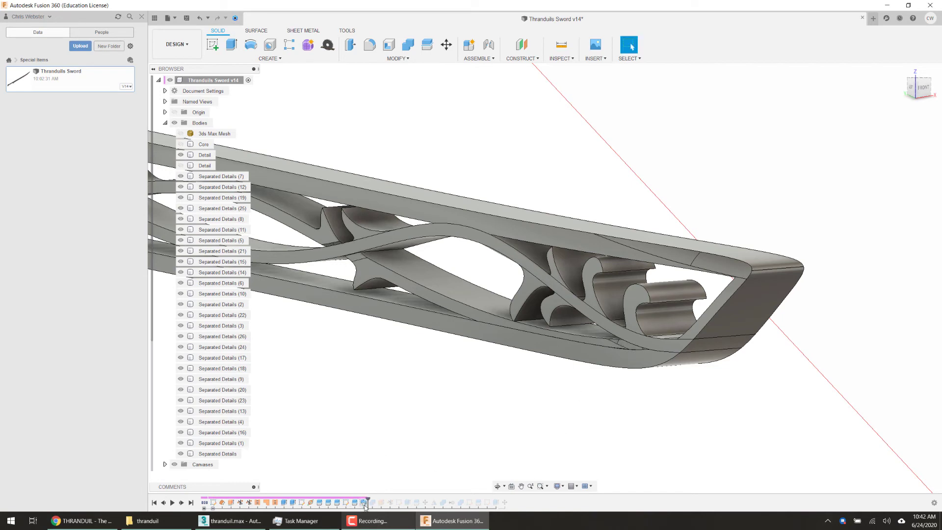
# - Examine from several angles how the trimmed vines cross over and under each other along the openwork
pyautogui.scroll(-2, 540, 372)
pyautogui.scroll(3, 540, 371)
pyautogui.scroll(-4, 700, 378)
pyautogui.scroll(4, 528, 334)
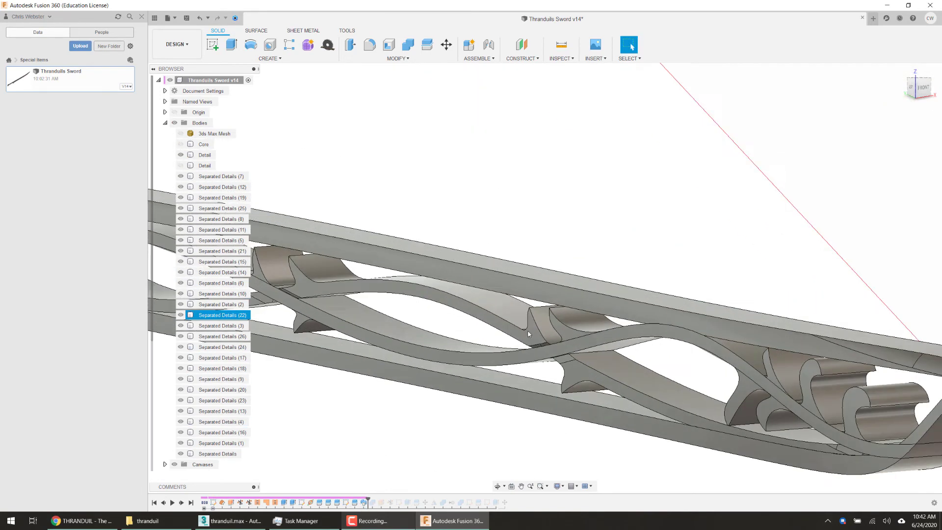
pyautogui.scroll(-4, 586, 370)
pyautogui.scroll(5, 418, 258)
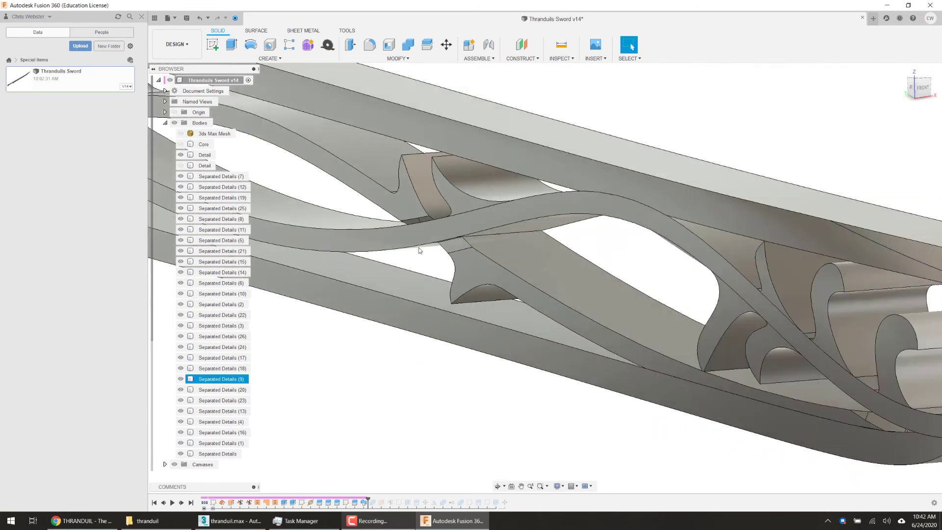
pyautogui.scroll(-4, 419, 250)
pyautogui.scroll(5, 616, 292)
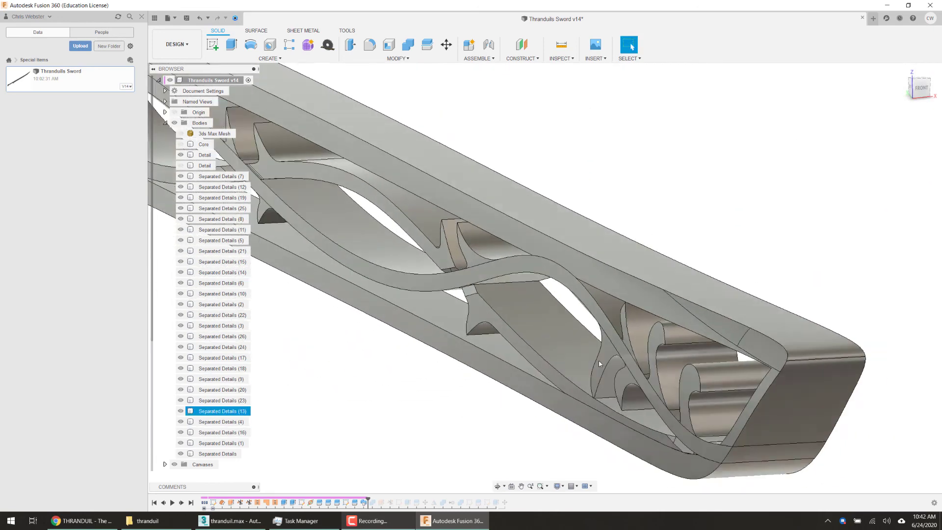
pyautogui.scroll(-4, 599, 364)
pyautogui.scroll(4, 602, 410)
pyautogui.scroll(-4, 602, 411)
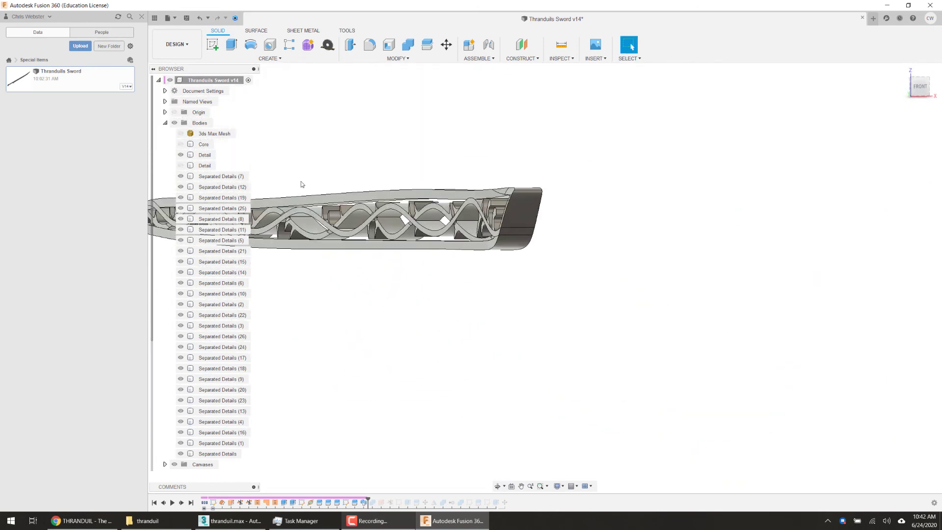
pyautogui.scroll(5, 419, 183)
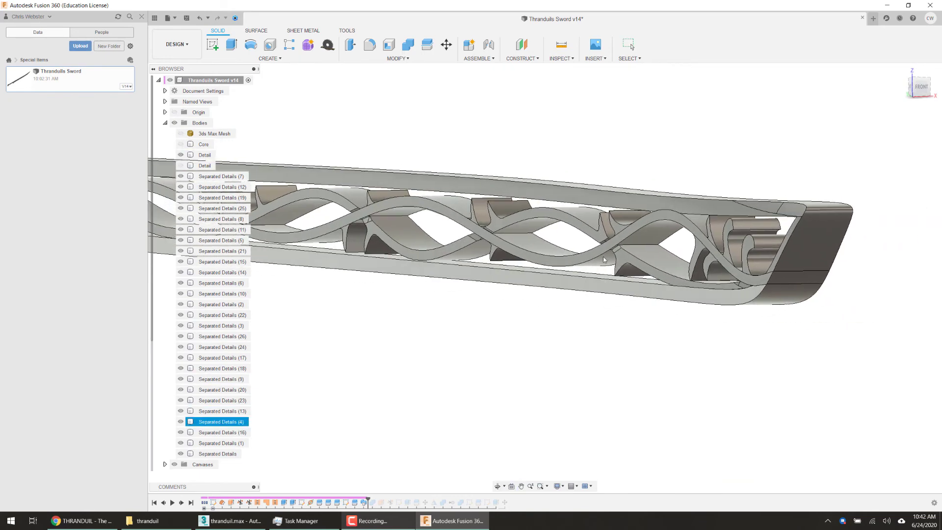
pyautogui.moveTo(604, 259); pyautogui.dragTo(659, 217, button='middle')
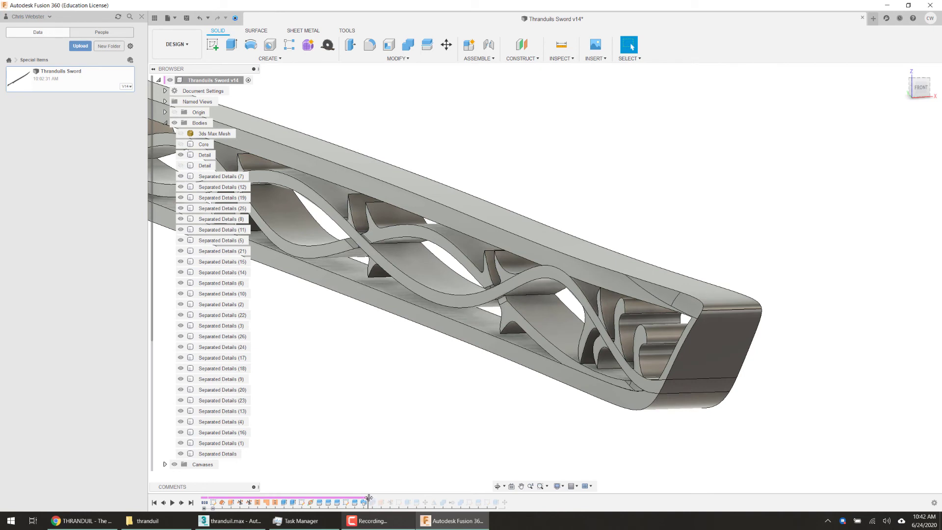
# - Advance the timeline by two features to combine the Separated Details into the Detail body and create the Trim Tool (2) surface
pyautogui.moveTo(368, 498); pyautogui.dragTo(375, 499)
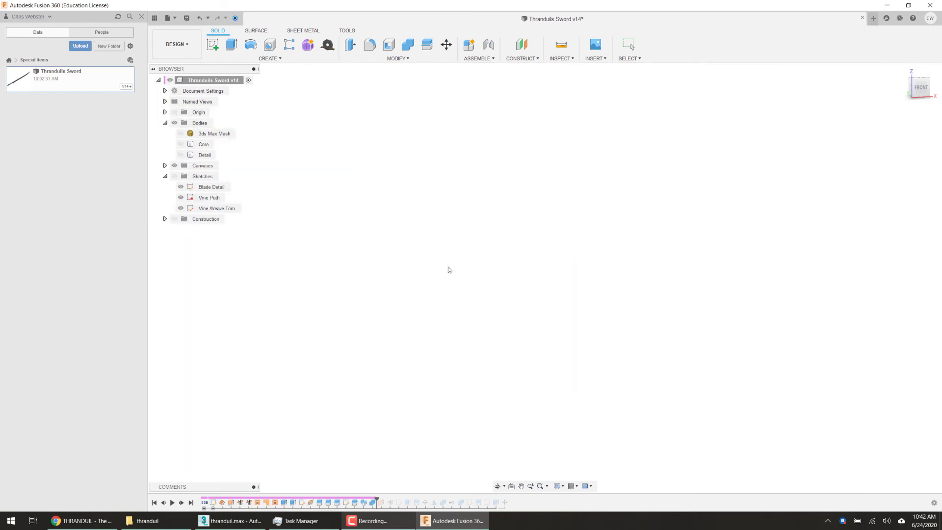
pyautogui.moveTo(375, 498); pyautogui.dragTo(386, 498)
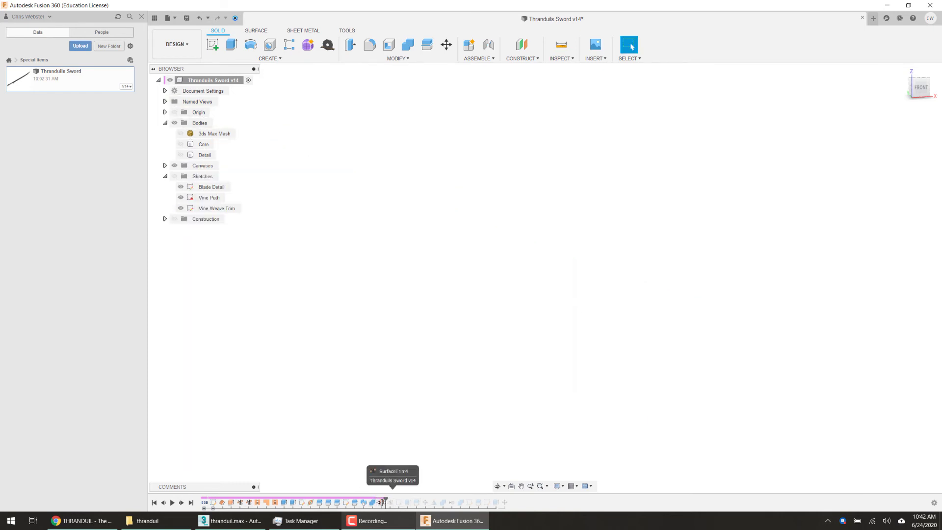
pyautogui.scroll(2, 415, 368)
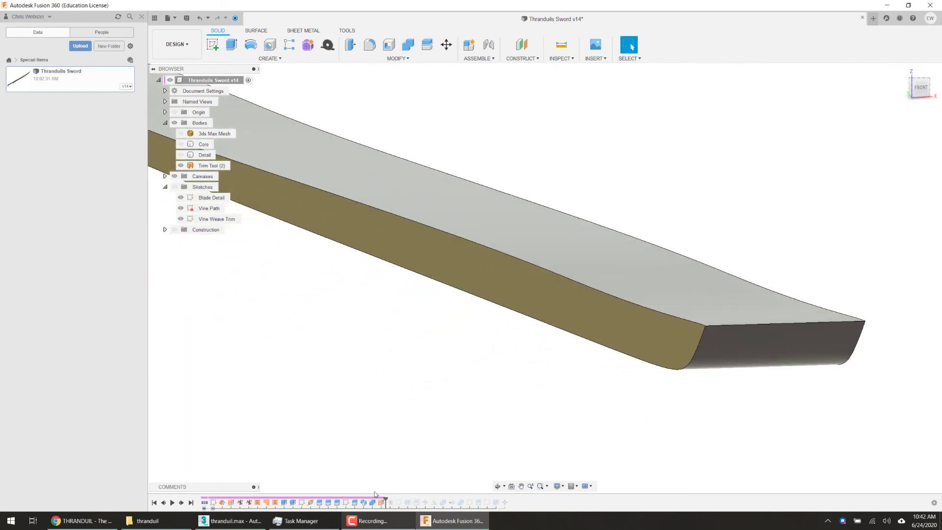
# - Hide the Trim Tool (2) surface and show the Detail body with its woven vines
pyautogui.click(181, 165)
pyautogui.click(205, 155)
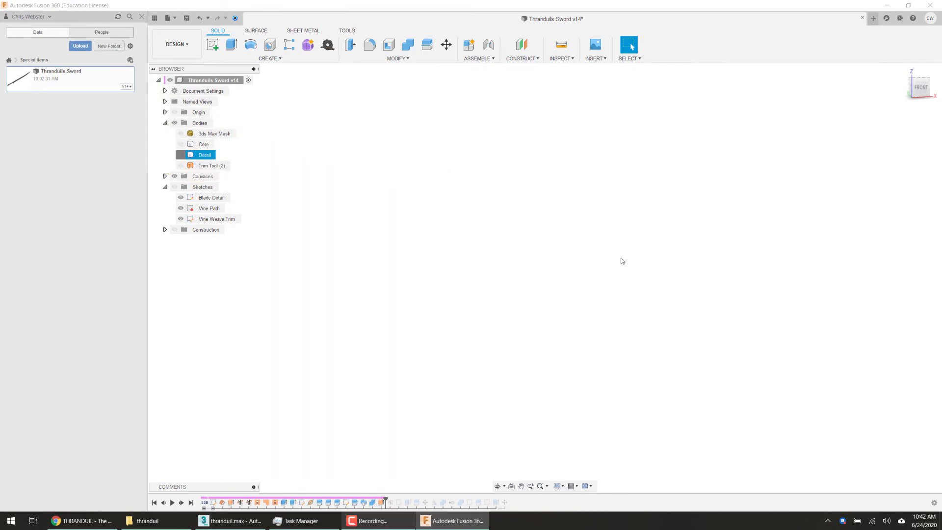
pyautogui.press('v')
pyautogui.scroll(-3, 842, 363)
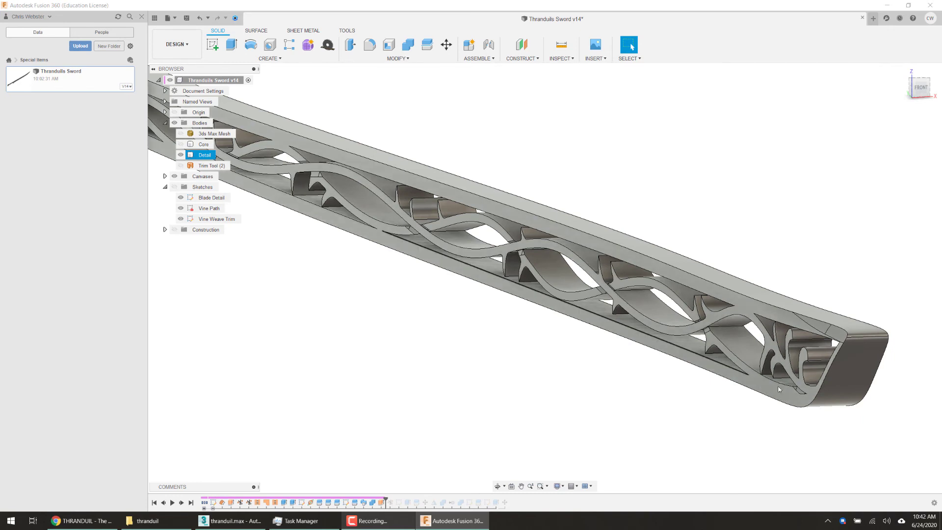
# - Hide the Detail body and show the Original Reference canvas to examine the openwork near the handle
pyautogui.click(206, 165)
pyautogui.click(180, 155)
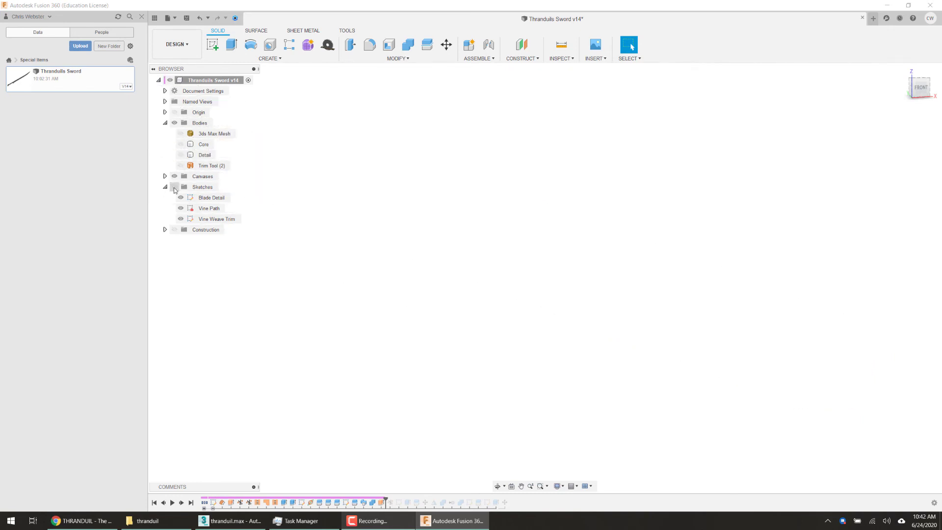
pyautogui.click(174, 188)
pyautogui.click(175, 187)
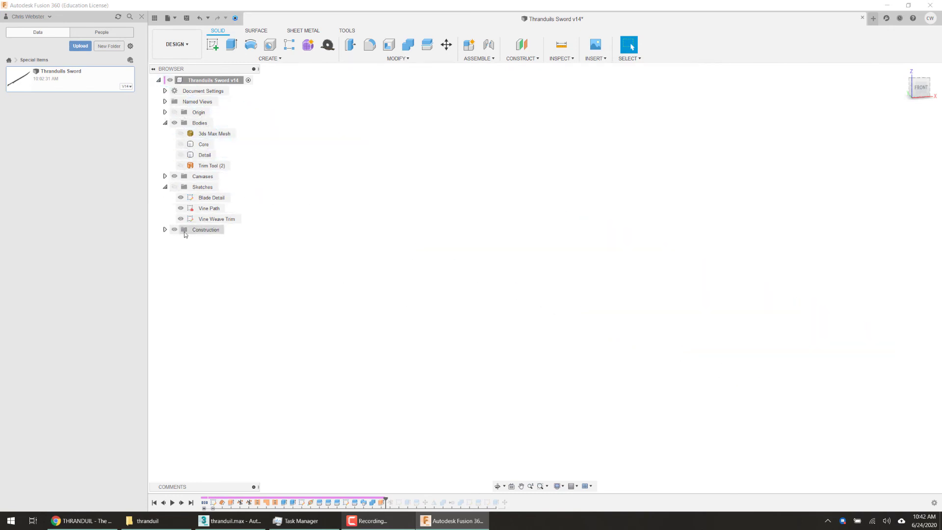
pyautogui.click(165, 176)
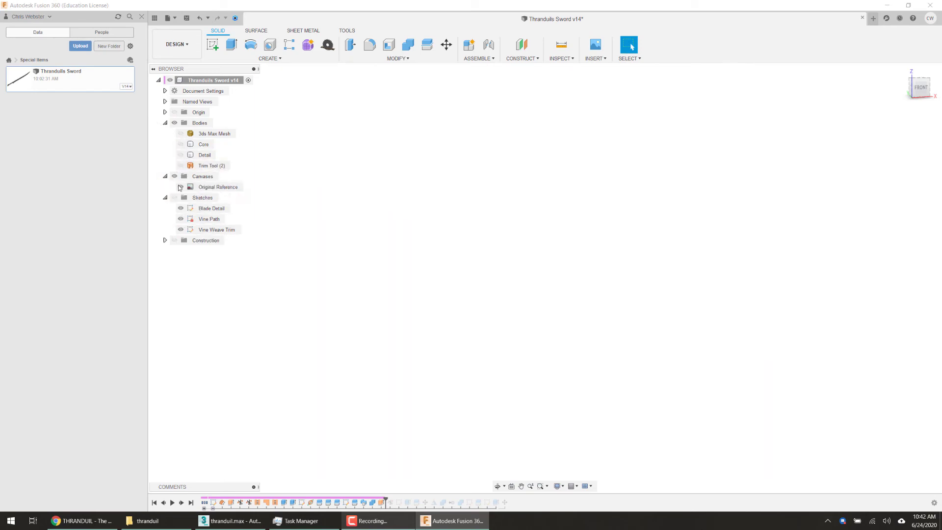
pyautogui.scroll(-8, 696, 301)
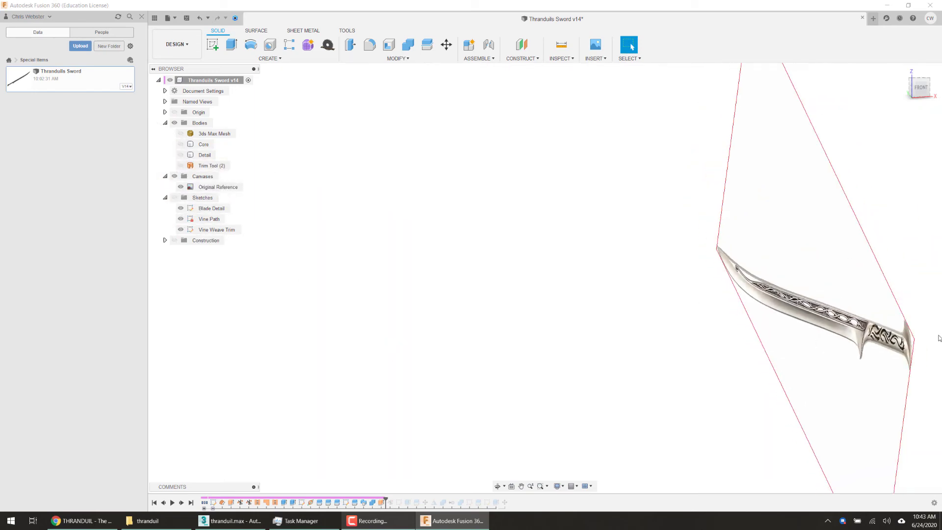
pyautogui.scroll(10, 868, 321)
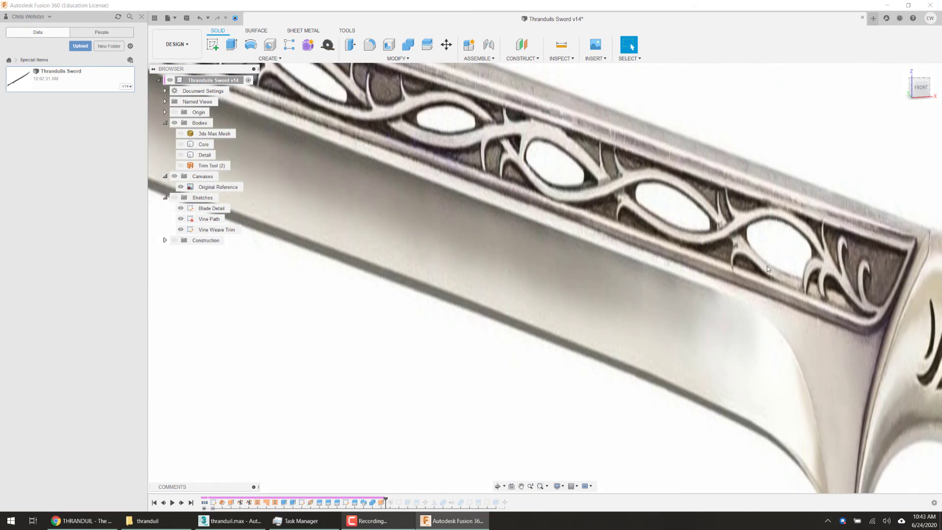
pyautogui.scroll(-6, 775, 268)
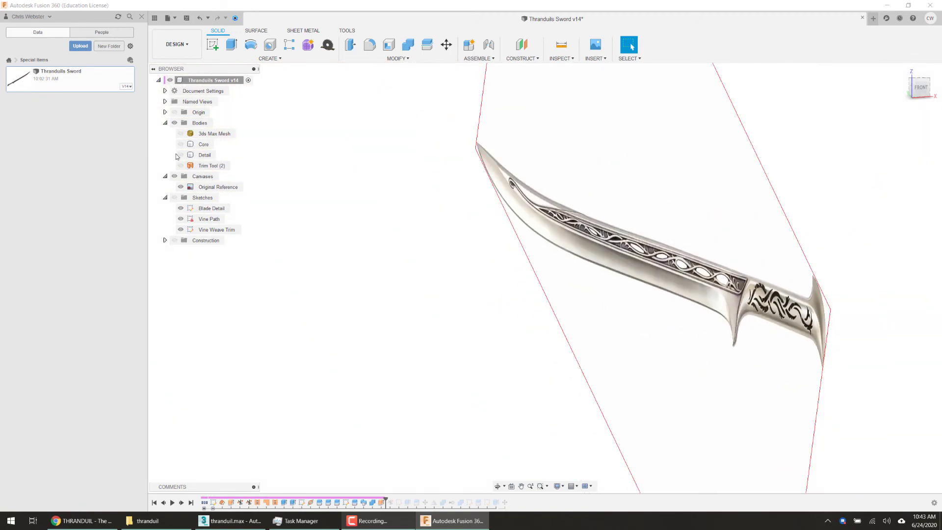
# - Show the Detail body again while keeping Trim Tool (2) hidden, and compare the whole openwork with the reference
pyautogui.click(181, 166)
pyautogui.click(180, 166)
pyautogui.click(180, 155)
pyautogui.moveTo(191, 259); pyautogui.dragTo(389, 294, button='middle')
pyautogui.scroll(4, 390, 295)
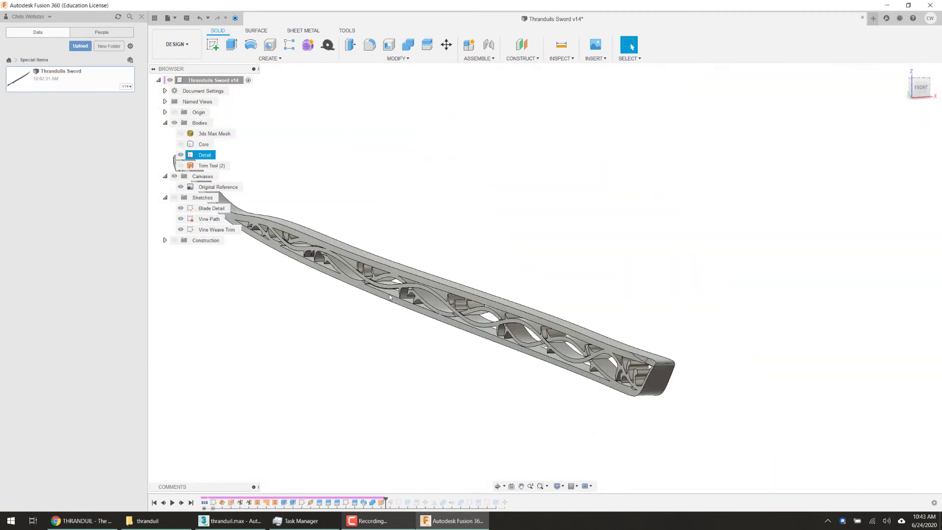
# - Advance the timeline past SurfaceTrim4, the Inlay Front Trim sketch and Extrude6 to trim the Detail body
pyautogui.scroll(2, 390, 296)
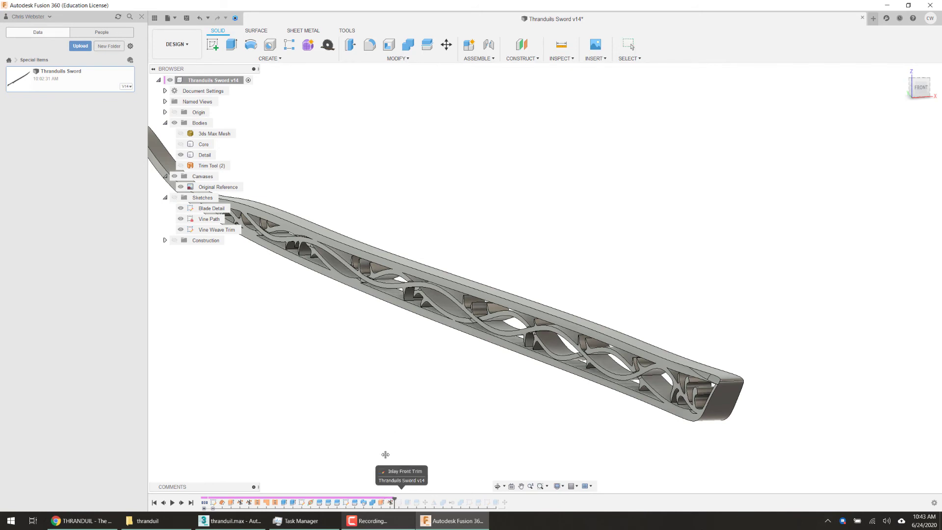
pyautogui.moveTo(396, 499); pyautogui.dragTo(404, 499)
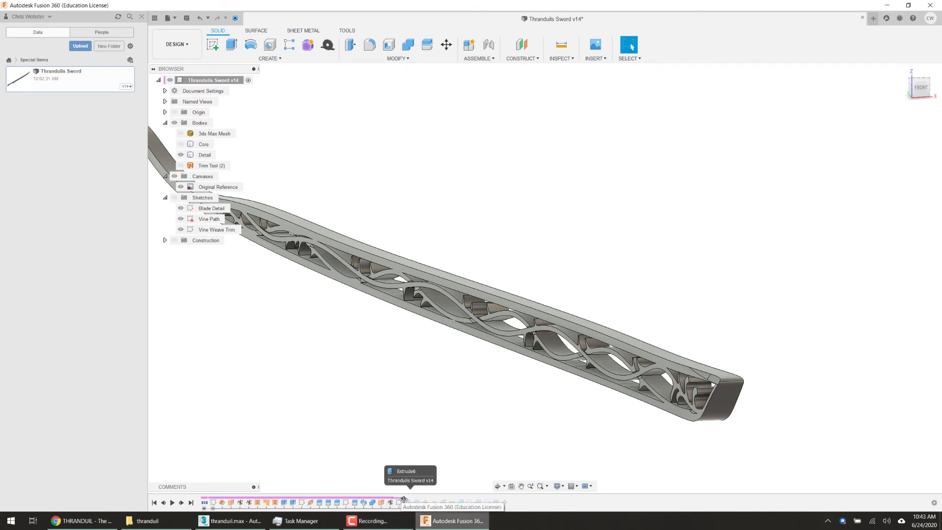
pyautogui.scroll(4, 735, 394)
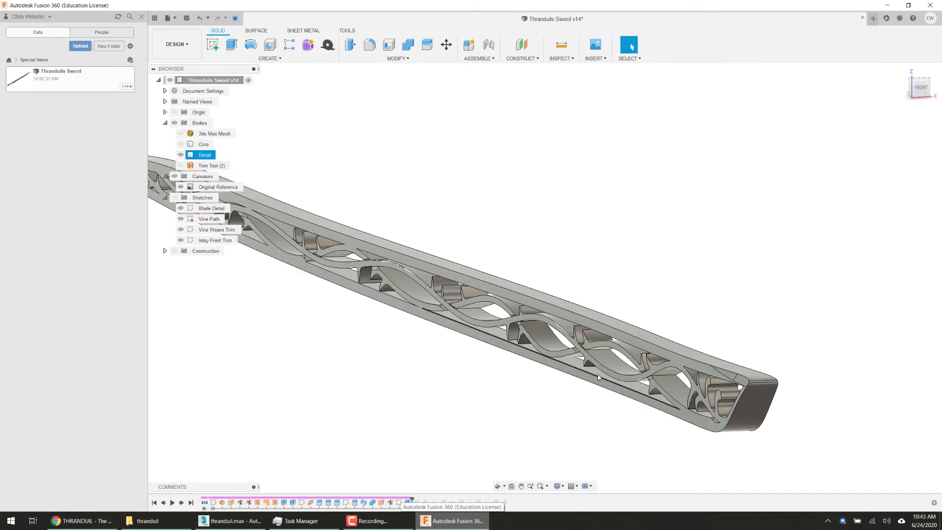
pyautogui.scroll(-4, 735, 393)
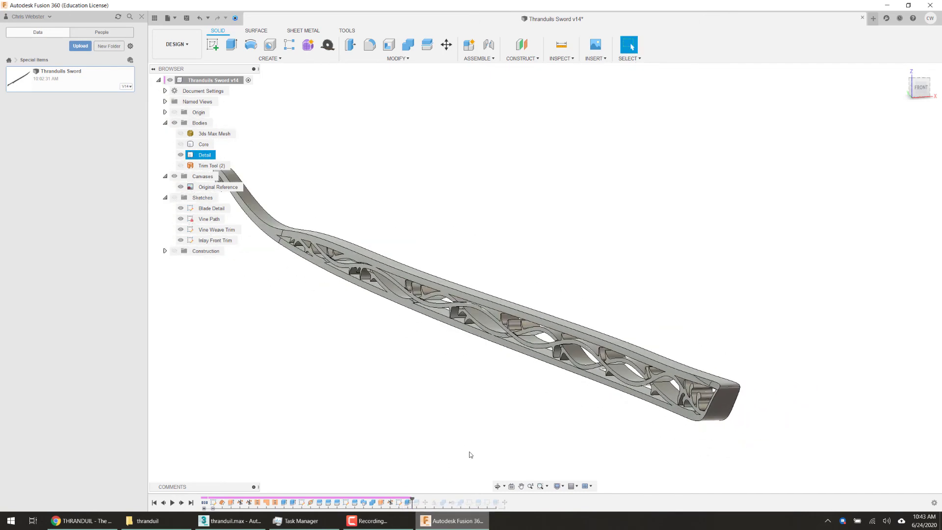
# - Select Extrude6 to inspect its effect on the Detail body, and advance the timeline past the feature following it
pyautogui.click(406, 503)
pyautogui.scroll(-3, 660, 422)
pyautogui.scroll(3, 449, 408)
pyautogui.click(449, 408)
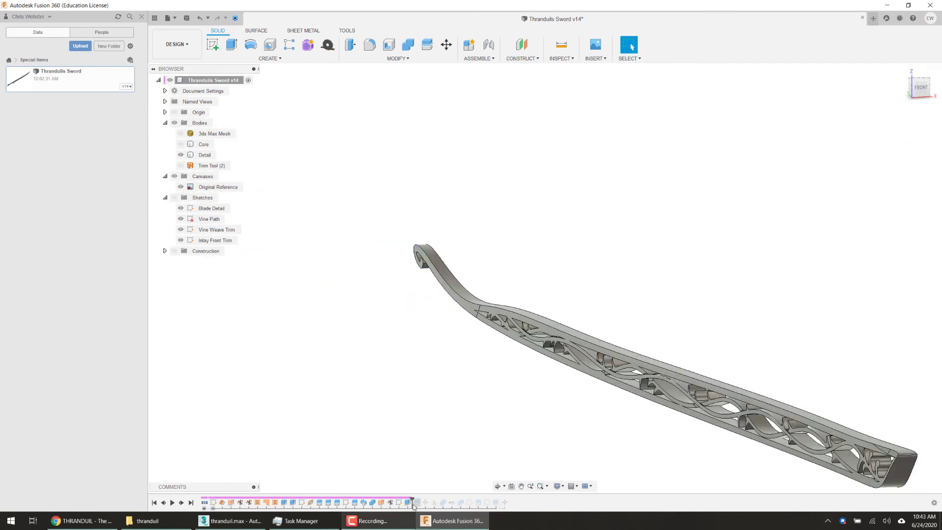
pyautogui.scroll(2, 448, 345)
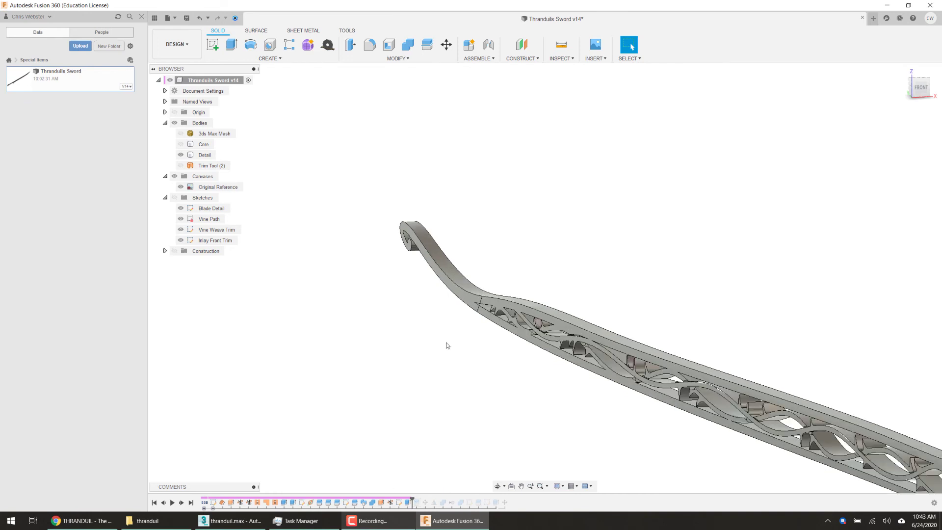
pyautogui.click(408, 501)
pyautogui.scroll(-3, 320, 278)
pyautogui.scroll(2, 486, 392)
pyautogui.click(360, 367)
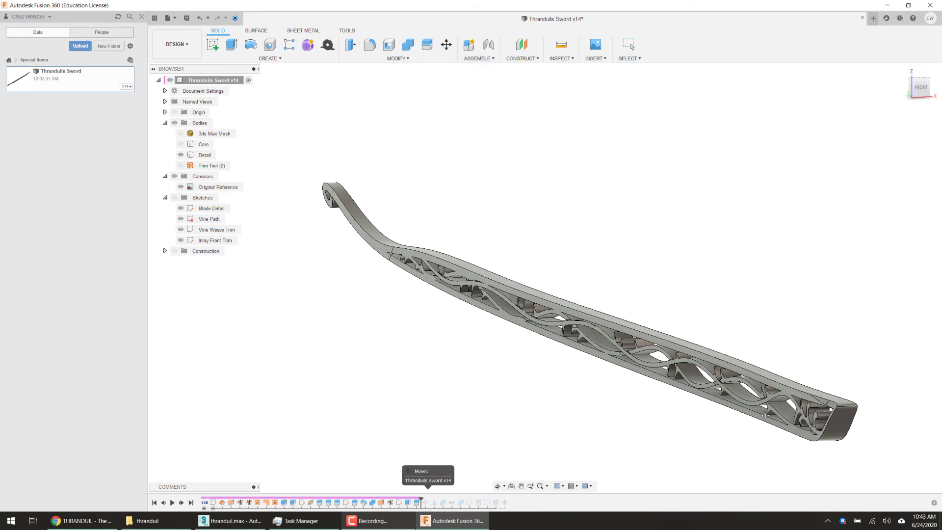
# - Show the Outer Detail body around the vines and select the Detail body to tell the two apart
pyautogui.scroll(3, 765, 416)
pyautogui.scroll(-5, 686, 388)
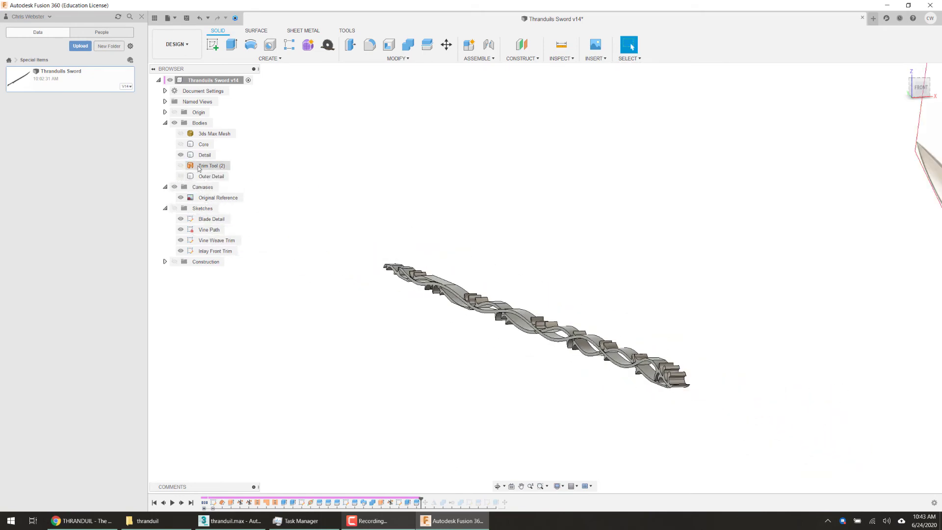
pyautogui.click(180, 176)
pyautogui.click(205, 155)
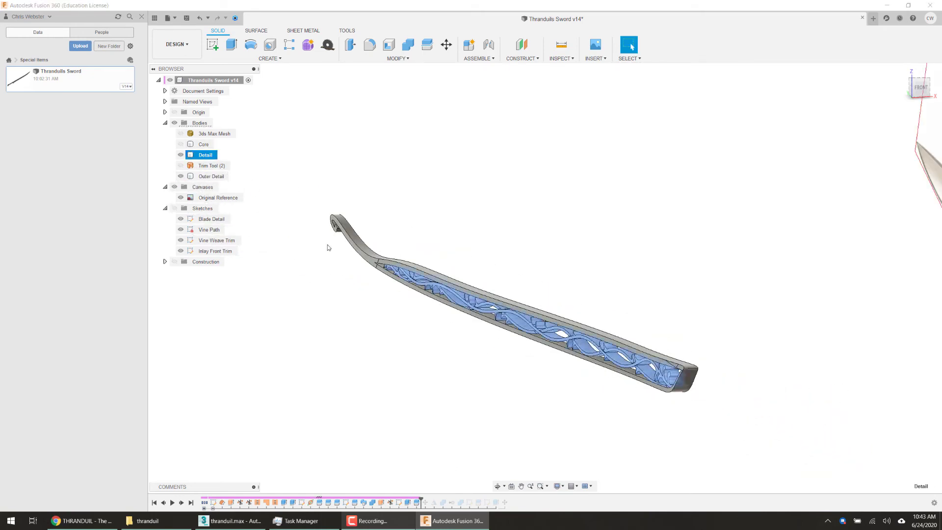
pyautogui.click(328, 247)
# - Advance the timeline past Move1 and examine how the vine inlay sits inside the outer detail
pyautogui.moveTo(422, 500); pyautogui.dragTo(430, 500)
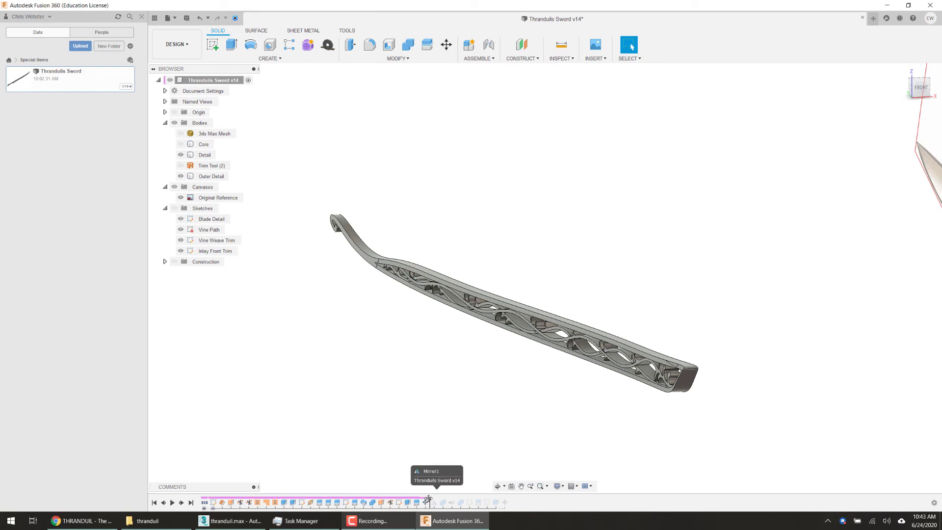
pyautogui.scroll(2, 404, 314)
pyautogui.keyDown('shift'); pyautogui.moveTo(412, 304); pyautogui.dragTo(398, 305, button='middle'); pyautogui.keyUp('shift')
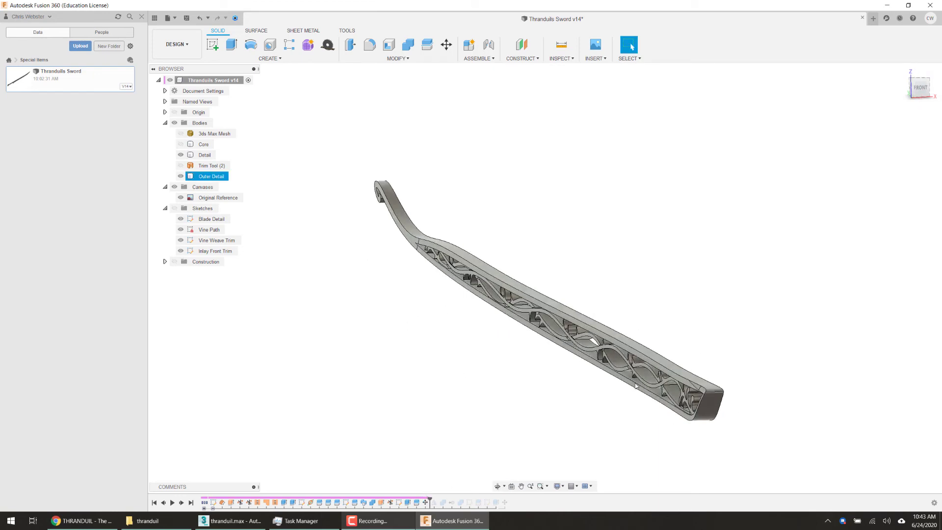
pyautogui.scroll(6, 584, 345)
pyautogui.scroll(-4, 599, 326)
pyautogui.scroll(3, 460, 249)
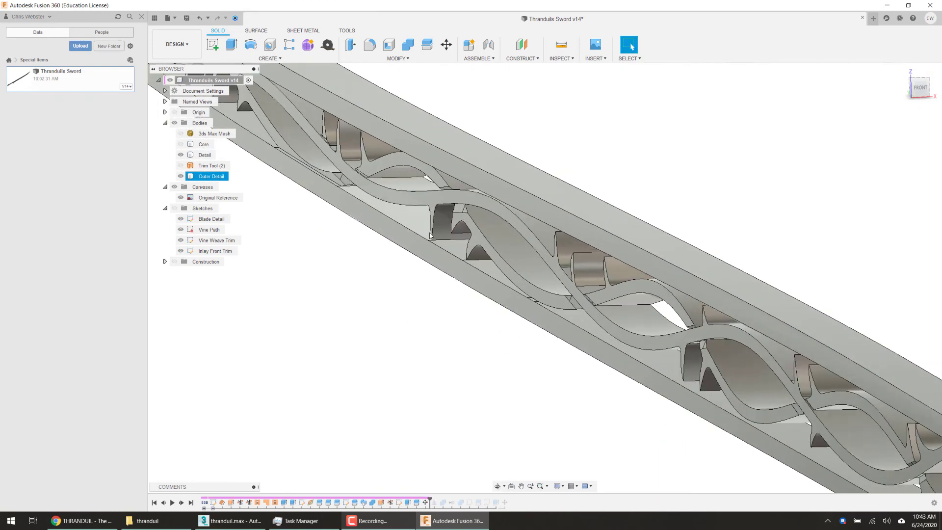
pyautogui.scroll(4, 456, 250)
pyautogui.scroll(-4, 420, 263)
pyautogui.scroll(-5, 407, 273)
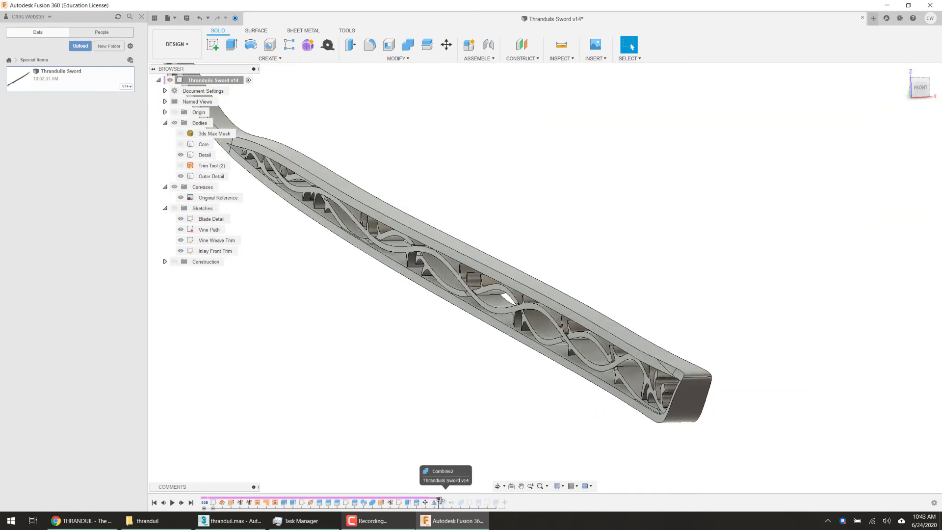
# - Advance the timeline past Mirror1, Combine2 and the feature following them, and view the mirrored, joined Detail body
pyautogui.moveTo(440, 501); pyautogui.dragTo(457, 501)
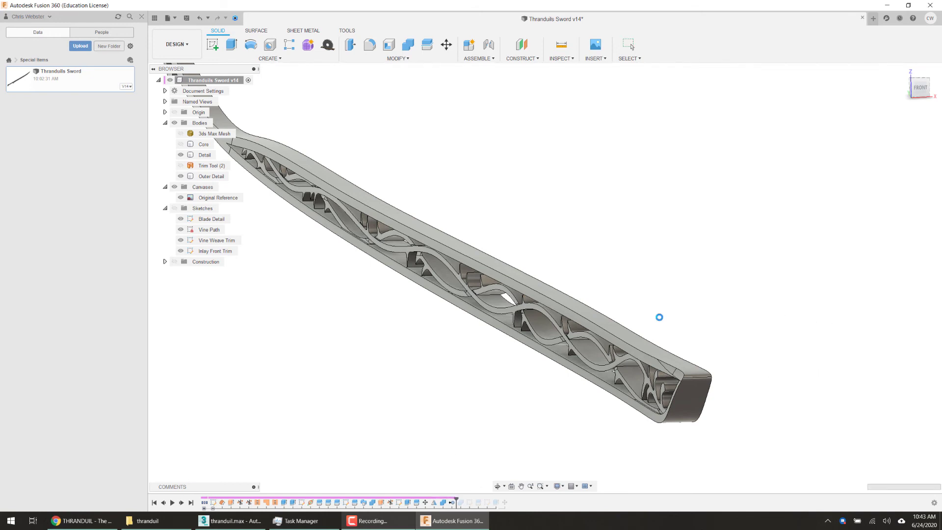
pyautogui.keyDown('shift'); pyautogui.moveTo(509, 416); pyautogui.dragTo(495, 416, button='middle'); pyautogui.keyUp('shift')
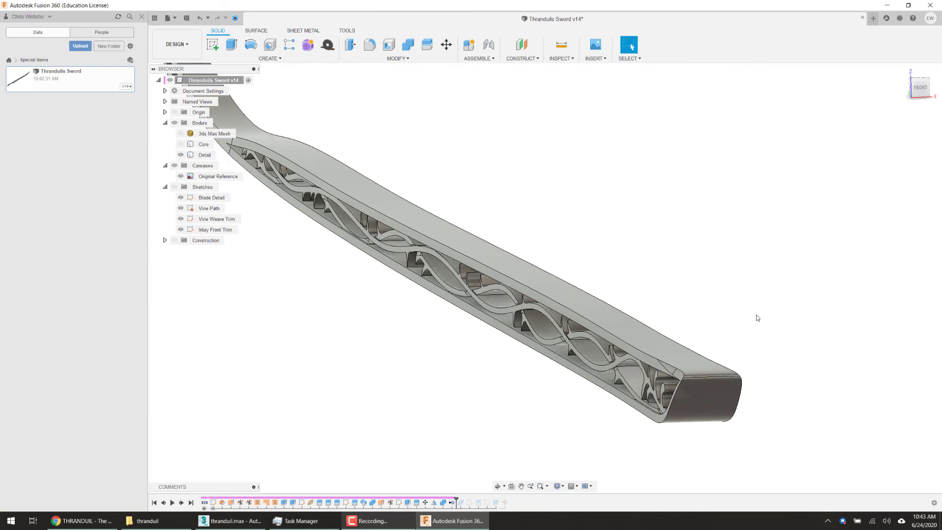
pyautogui.scroll(-3, 757, 317)
pyautogui.scroll(3, 675, 289)
pyautogui.scroll(-4, 725, 326)
pyautogui.scroll(4, 600, 237)
pyautogui.scroll(-1, 617, 372)
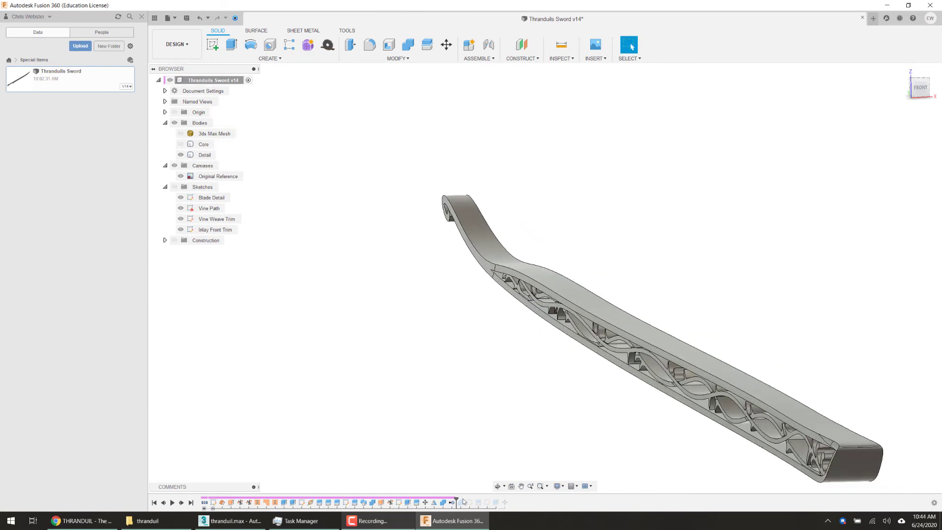
# - Advance the timeline by one feature to combine the Detail body with the Core, and show the Core body
pyautogui.moveTo(457, 499); pyautogui.dragTo(464, 497)
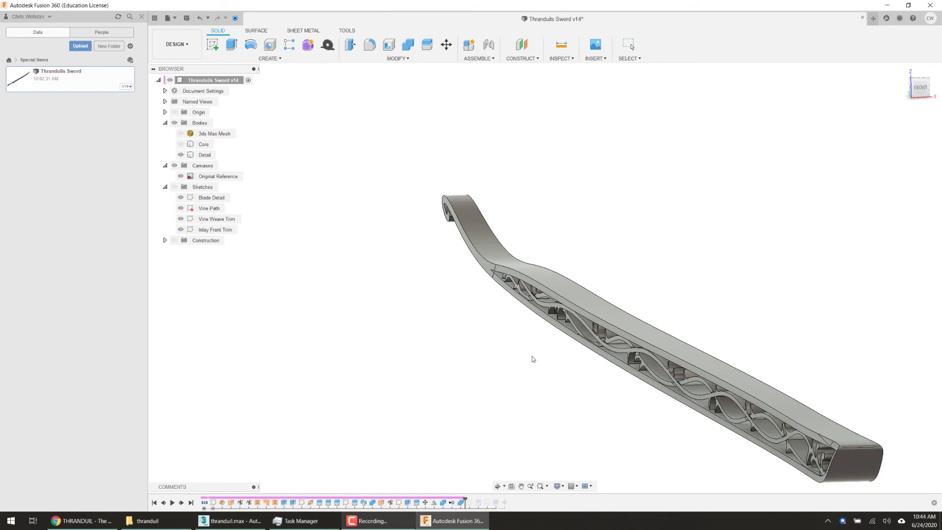
pyautogui.hotkey('ctrl', 'z')
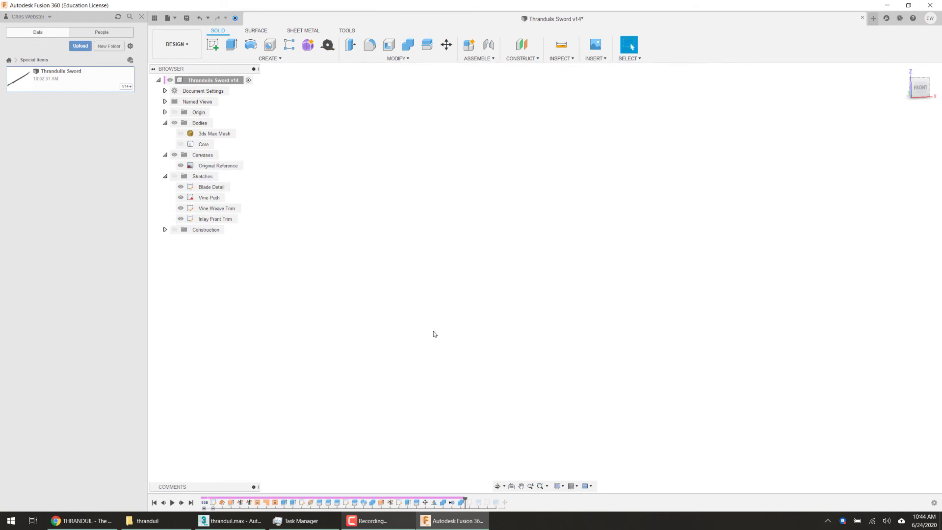
pyautogui.click(180, 145)
pyautogui.scroll(-3, 540, 388)
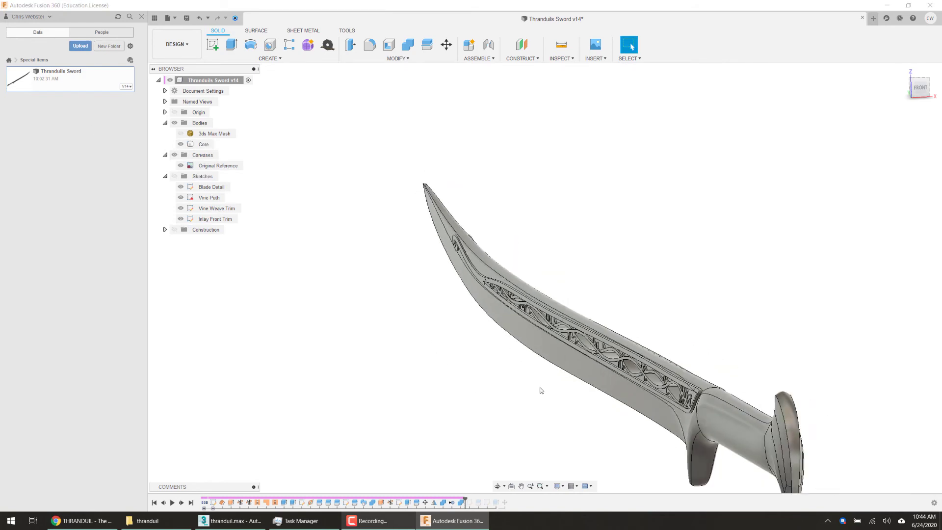
# - Examine the combined sword from the back and end-on, and select the Inlay Front Trim sketch to view its profile
pyautogui.moveTo(540, 388); pyautogui.dragTo(536, 298, button='middle')
pyautogui.scroll(-5, 536, 298)
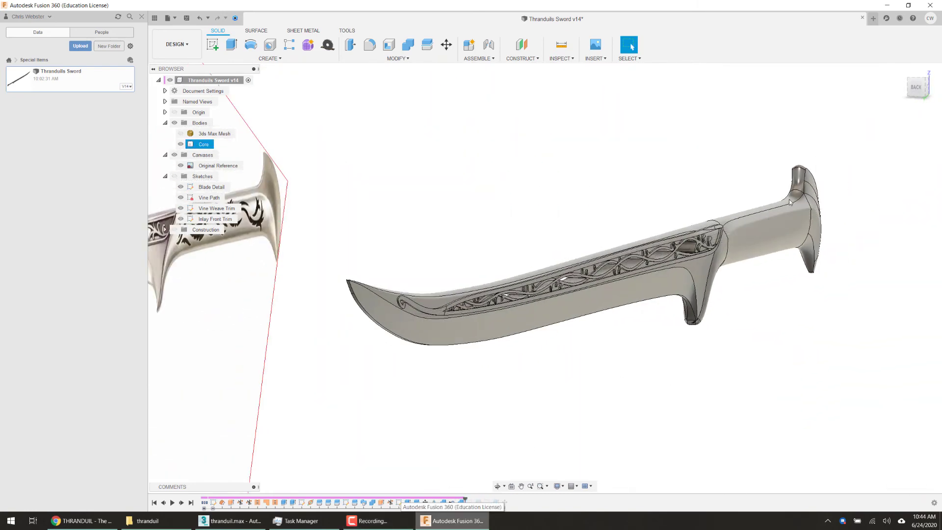
pyautogui.scroll(-2, 722, 267)
pyautogui.keyDown('shift'); pyautogui.moveTo(721, 266); pyautogui.dragTo(627, 234, button='middle'); pyautogui.keyUp('shift')
pyautogui.scroll(-4, 627, 234)
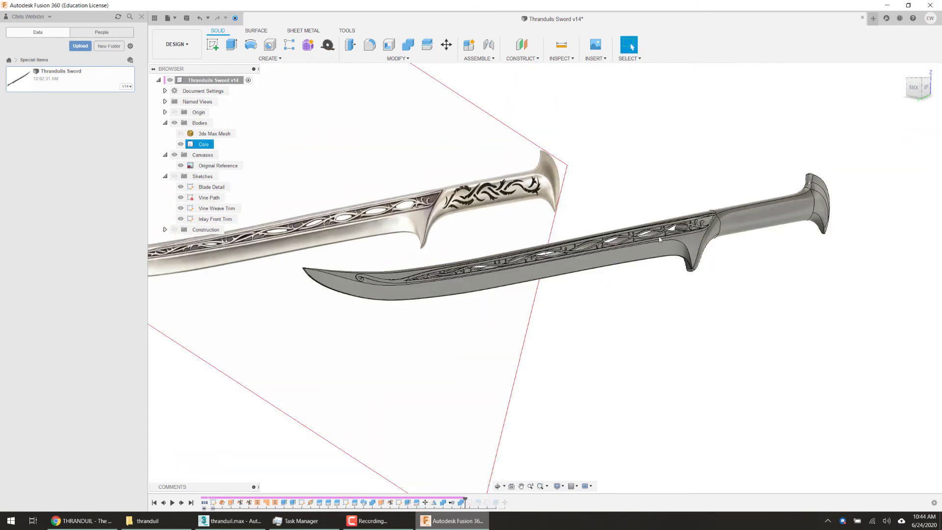
pyautogui.keyDown('shift'); pyautogui.moveTo(507, 268); pyautogui.dragTo(507, 177, button='middle'); pyautogui.keyUp('shift')
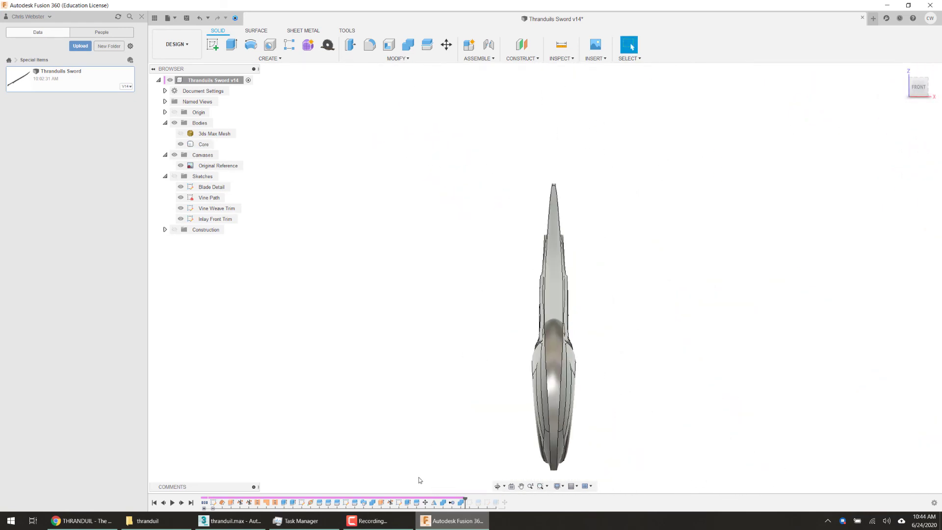
pyautogui.click(399, 503)
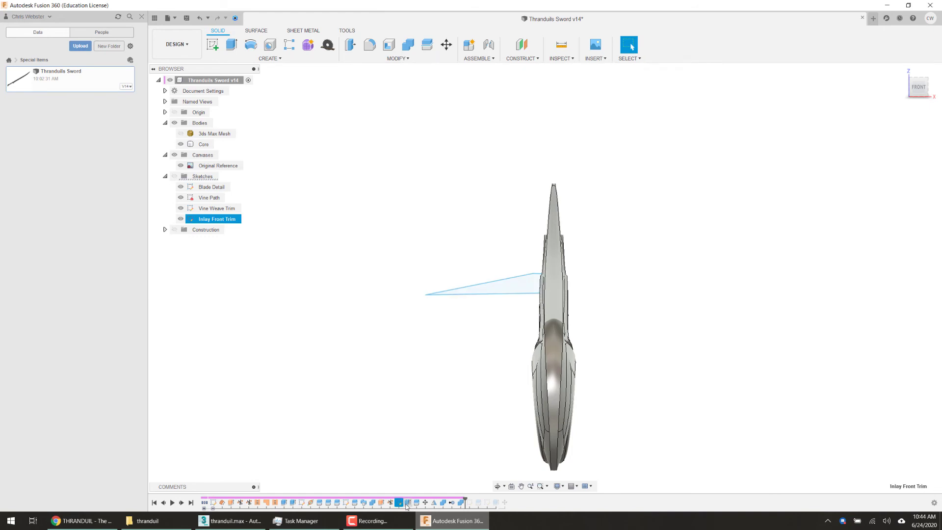
# - Select the extrude feature following the Inlay Front Trim sketch and examine the trimmed vine inlay along the blade
pyautogui.click(407, 503)
pyautogui.rightClick(407, 504)
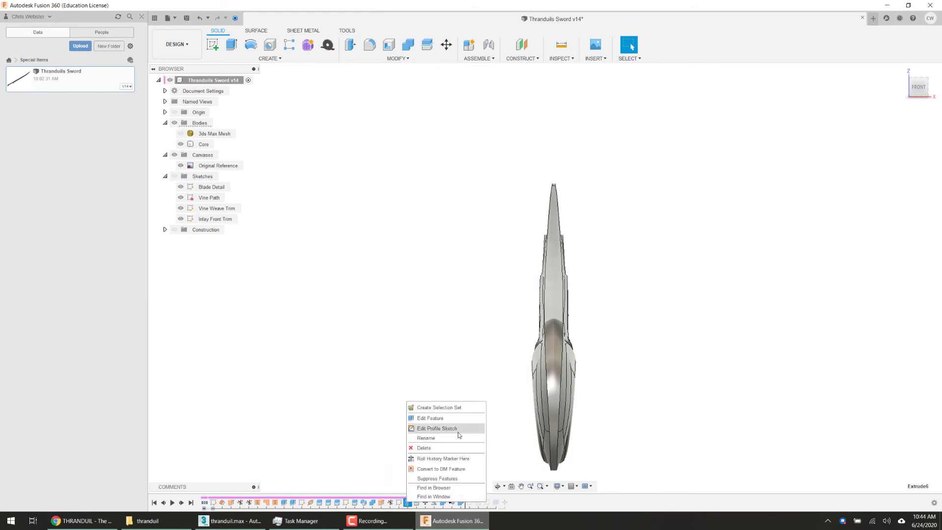
pyautogui.click(456, 478)
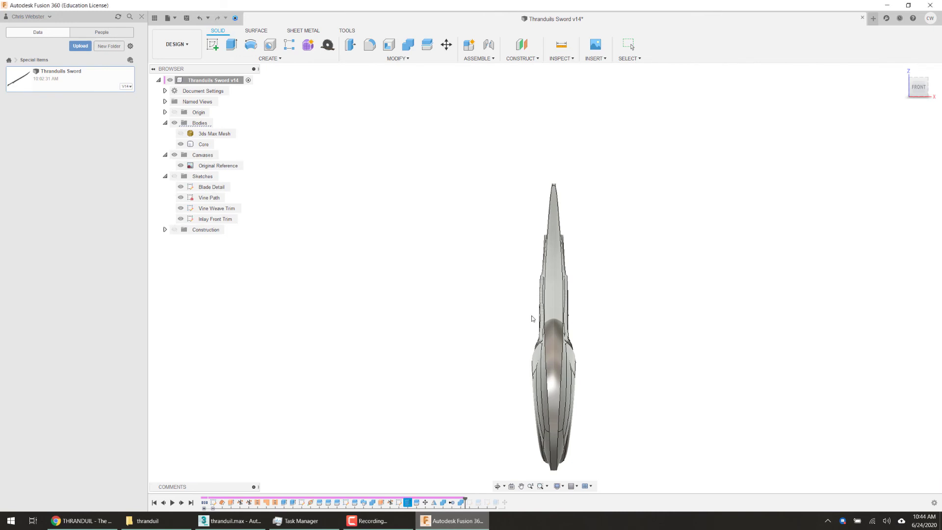
pyautogui.keyDown('shift'); pyautogui.moveTo(550, 260); pyautogui.dragTo(470, 277, button='middle'); pyautogui.keyUp('shift')
pyautogui.scroll(6, 447, 265)
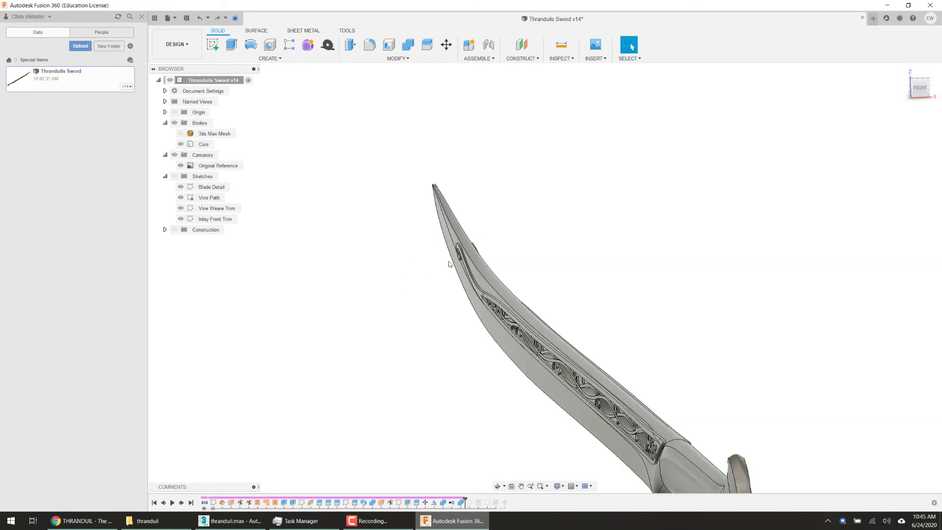
pyautogui.scroll(-8, 475, 254)
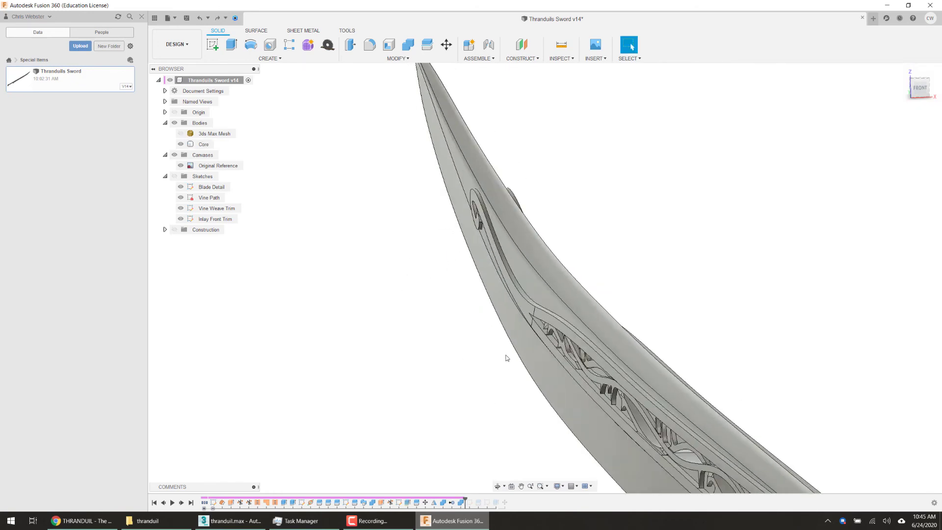
pyautogui.moveTo(433, 268)
pyautogui.keyDown('shift'); pyautogui.mouseDown(button='middle')
pyautogui.moveTo(423, 256)
pyautogui.moveTo(435, 257)
pyautogui.mouseUp(button='middle'); pyautogui.keyUp('shift')
pyautogui.scroll(-4, 677, 224)
pyautogui.keyDown('shift'); pyautogui.moveTo(712, 218); pyautogui.dragTo(805, 335, button='middle'); pyautogui.keyUp('shift')
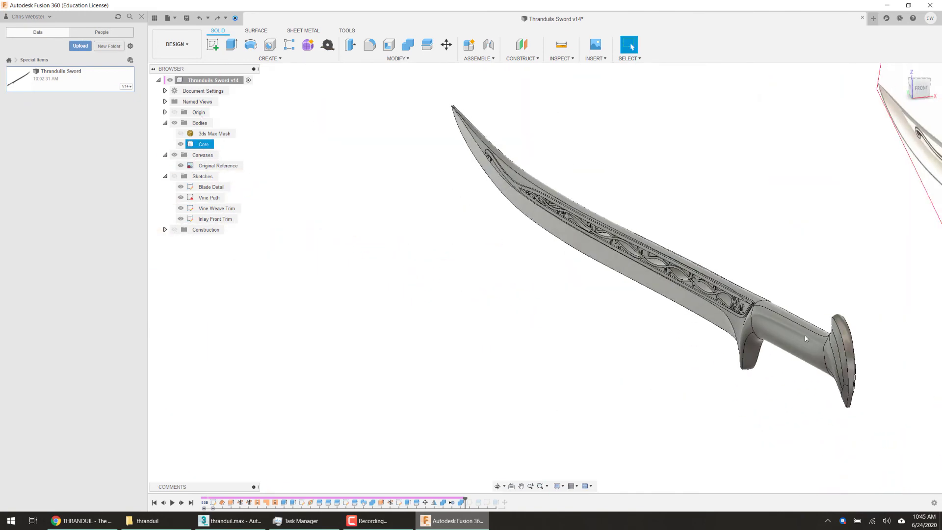
# - Compare the combined Core body with the sword in the Original Reference canvas
pyautogui.scroll(-3, 917, 166)
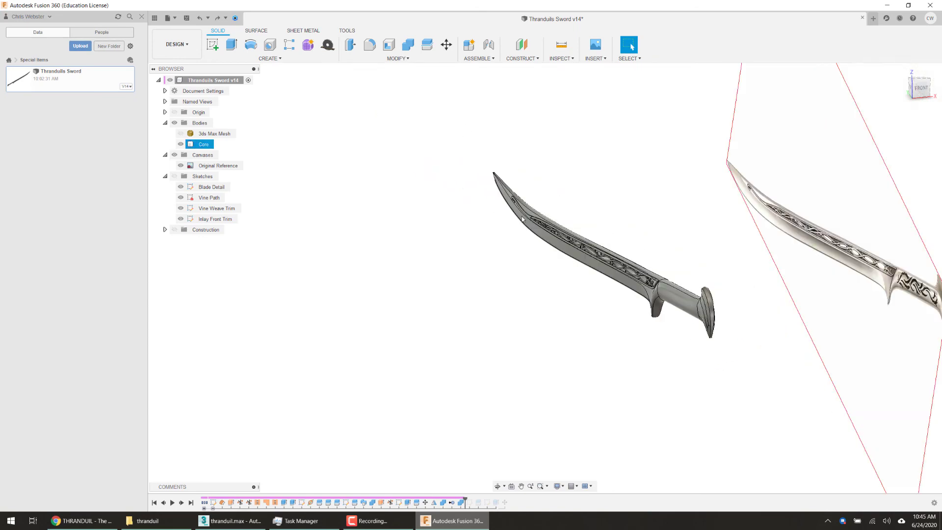
pyautogui.scroll(4, 898, 319)
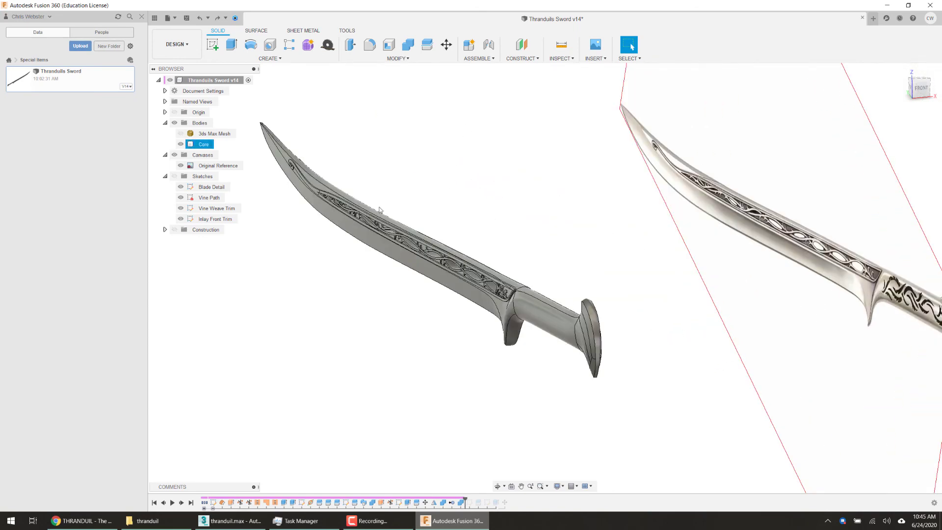
pyautogui.scroll(5, 513, 285)
pyautogui.scroll(-6, 513, 285)
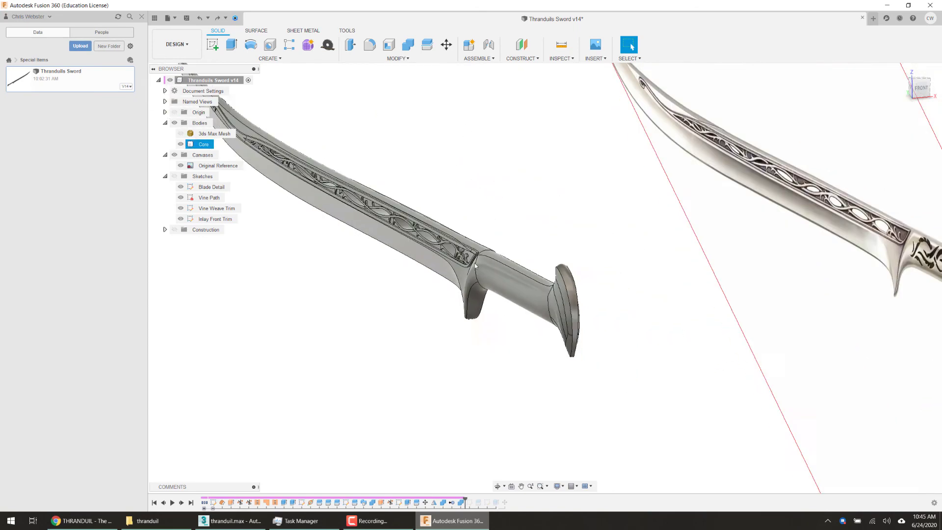
pyautogui.moveTo(481, 275); pyautogui.dragTo(443, 293, button='middle')
pyautogui.scroll(5, 443, 293)
pyautogui.press('Escape')
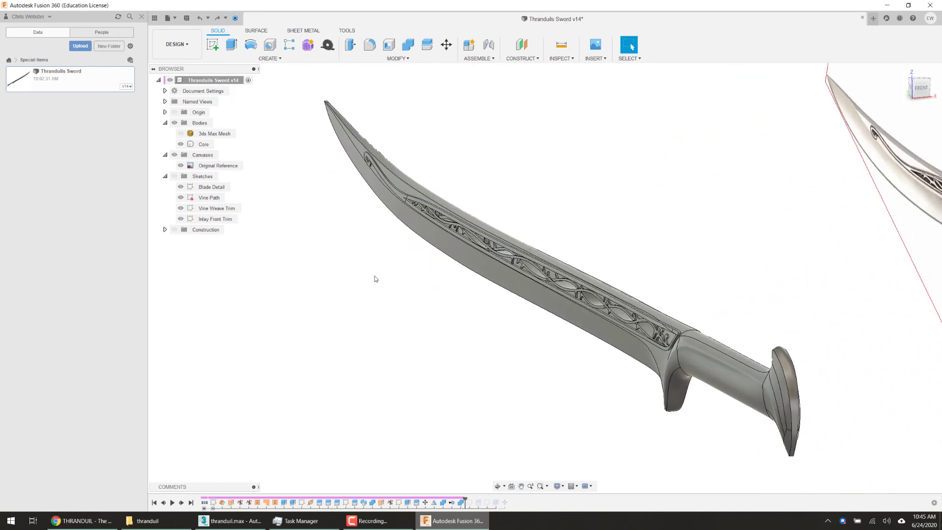
# - Advance the timeline to its end and launch KeyShot 9
pyautogui.moveTo(466, 501); pyautogui.dragTo(510, 501)
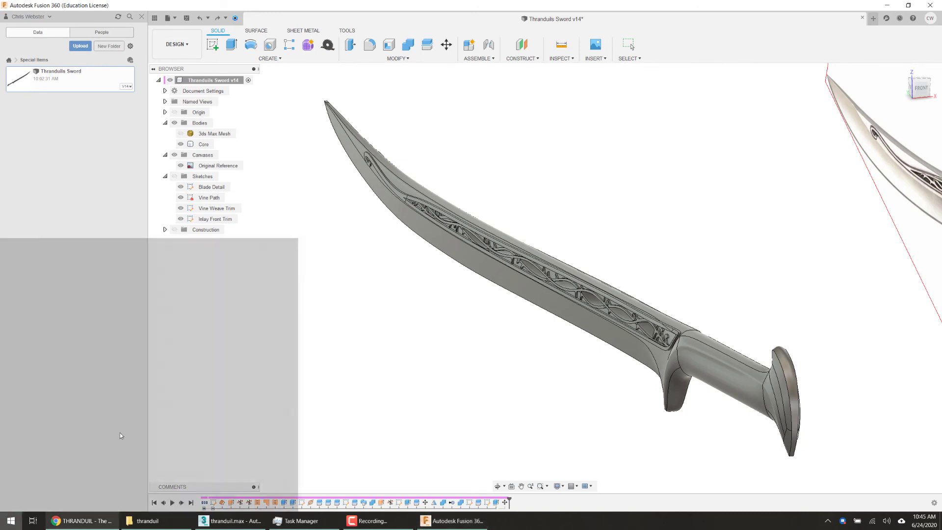
pyautogui.click(10, 520)
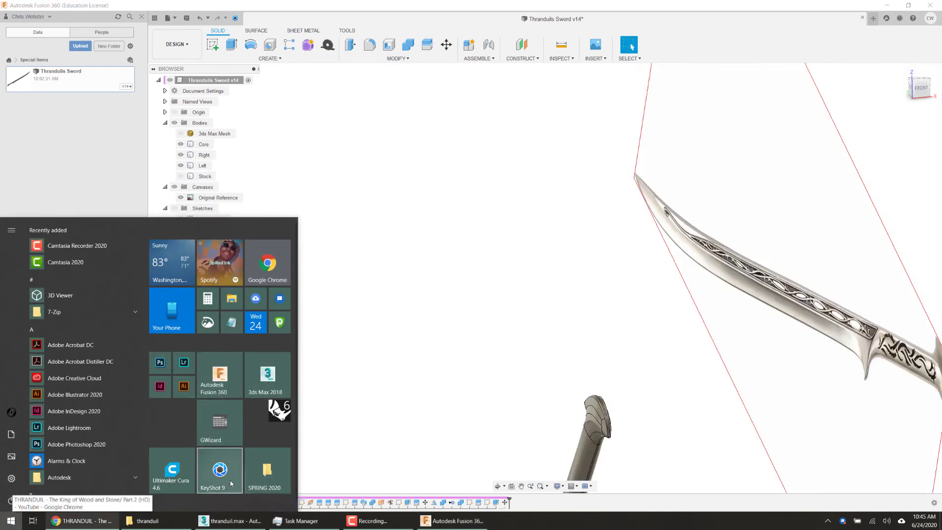
pyautogui.click(436, 351)
# - Collapse the Sketches folder, hide the canvases and view the whole sword
pyautogui.moveTo(437, 259)
pyautogui.keyDown('shift'); pyautogui.mouseDown(button='middle')
pyautogui.moveTo(408, 337)
pyautogui.moveTo(410, 373)
pyautogui.moveTo(405, 331)
pyautogui.moveTo(513, 326)
pyautogui.moveTo(436, 325)
pyautogui.mouseUp(button='middle'); pyautogui.keyUp('shift')
pyautogui.click(181, 218)
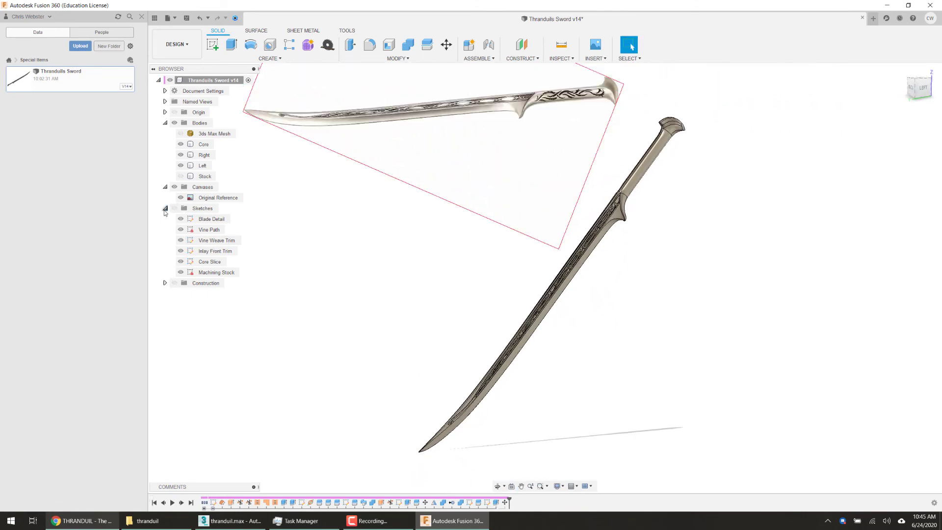
pyautogui.click(165, 208)
pyautogui.click(174, 187)
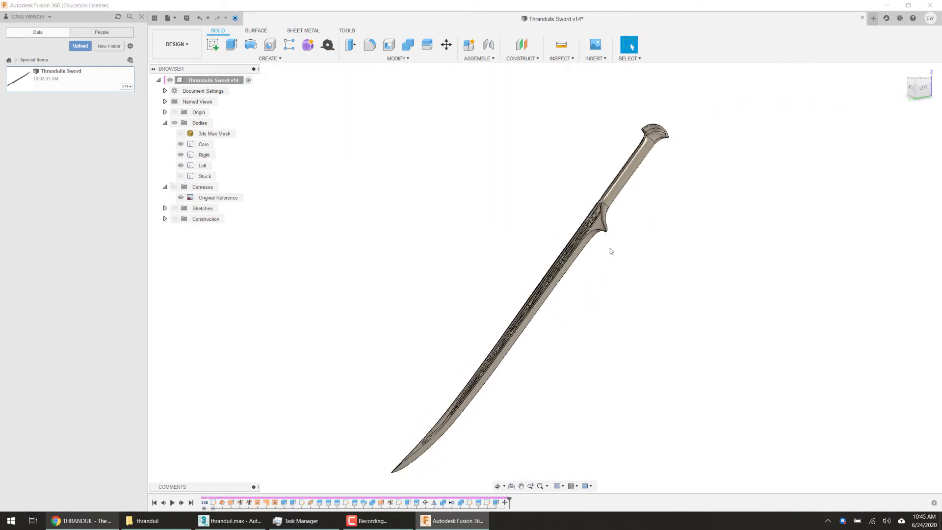
pyautogui.scroll(-2, 610, 248)
pyautogui.scroll(3, 556, 247)
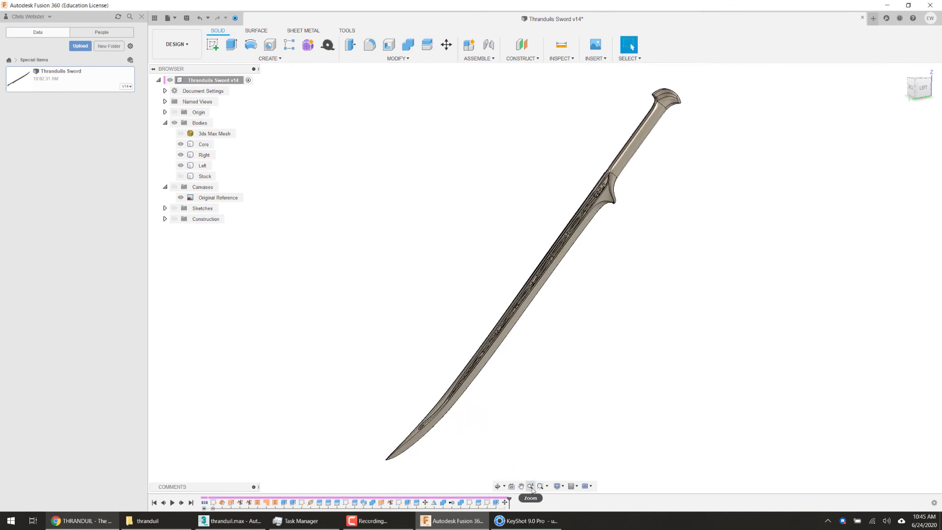
# - Switch to 3ds Max, close it, and return to Fusion 360 to view the sword from the side
pyautogui.click(230, 521)
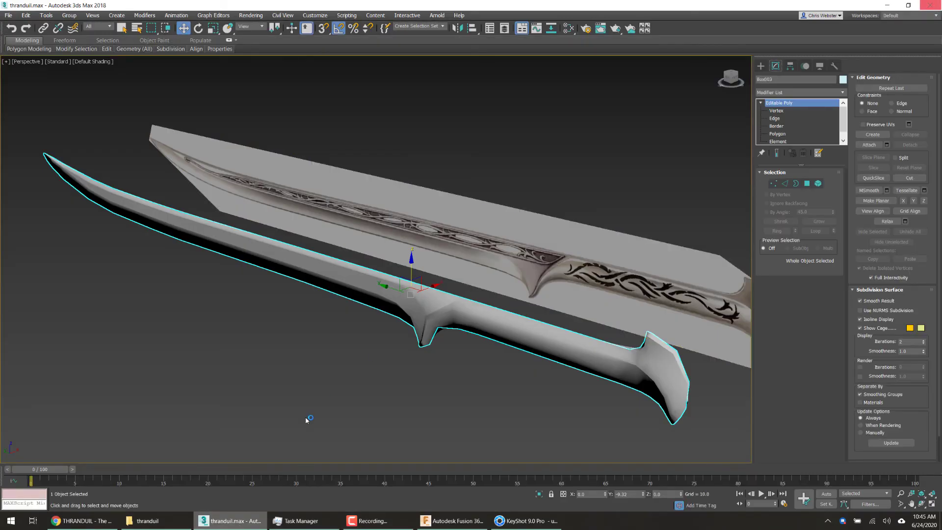
pyautogui.click(326, 350)
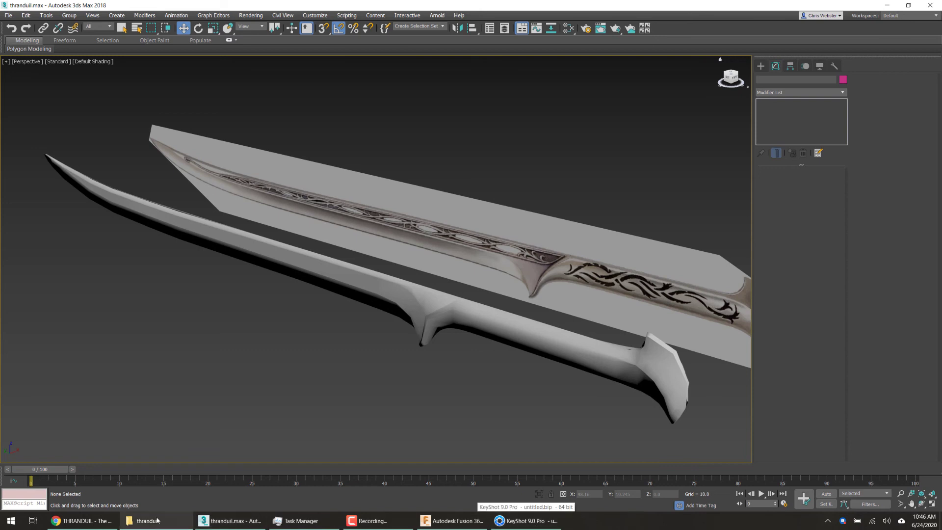
pyautogui.click(391, 521)
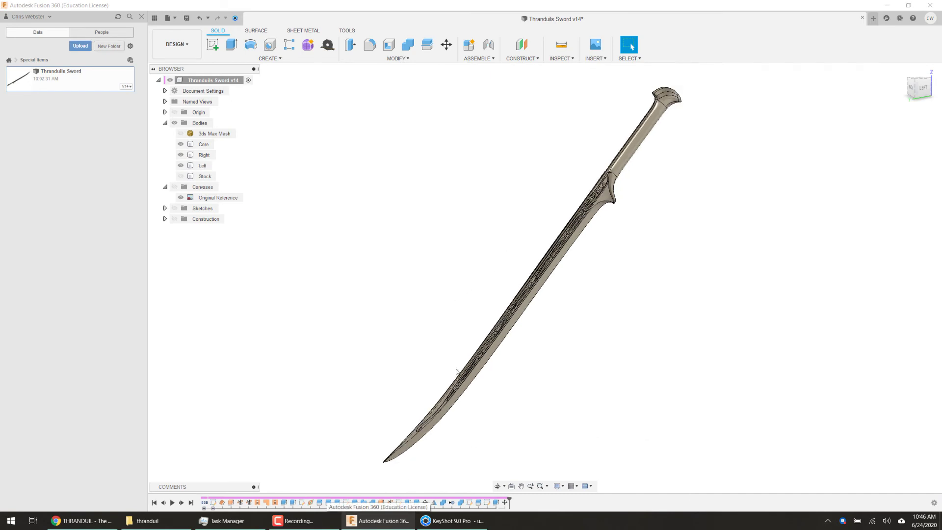
pyautogui.keyDown('shift'); pyautogui.moveTo(458, 374); pyautogui.dragTo(372, 355, button='middle'); pyautogui.keyUp('shift')
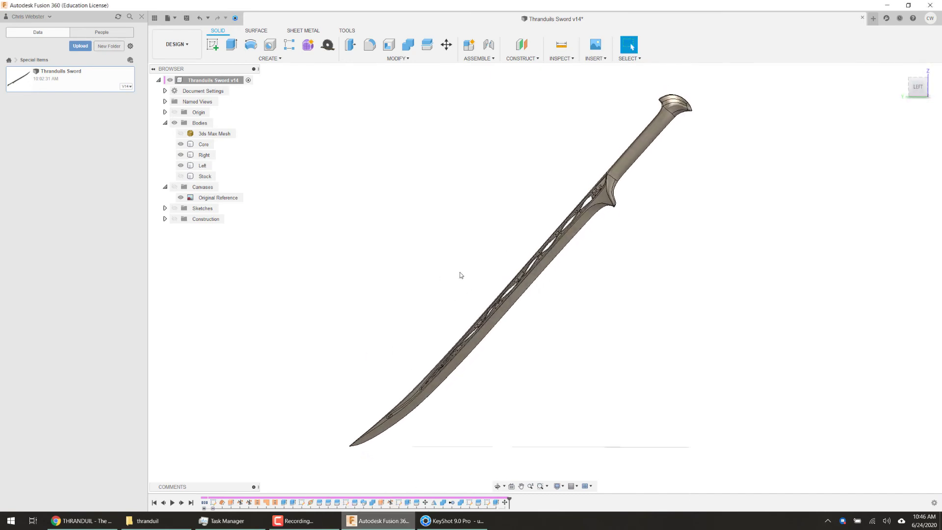
pyautogui.scroll(2, 389, 214)
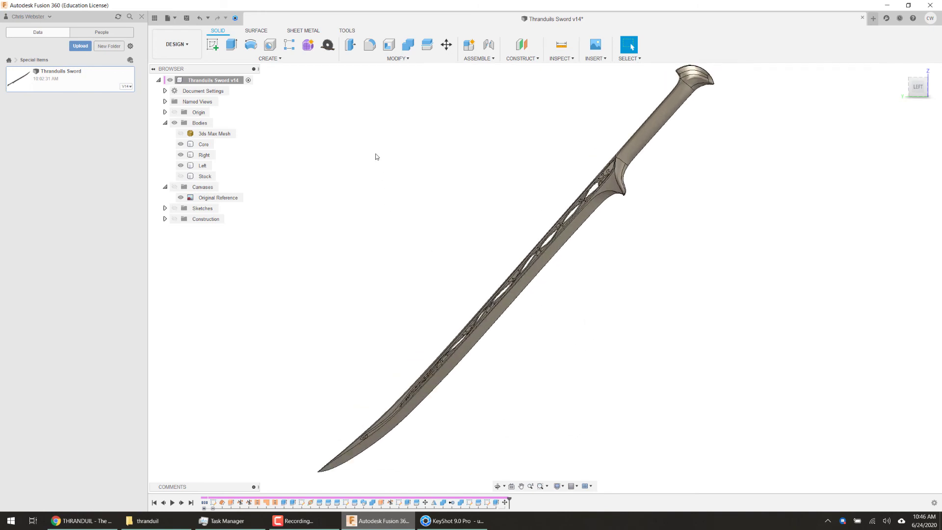
# - Switch to the Thranduil YouTube video in Chrome, mute it, and pause at 4:47 on the sword's carved handle
pyautogui.click(91, 518)
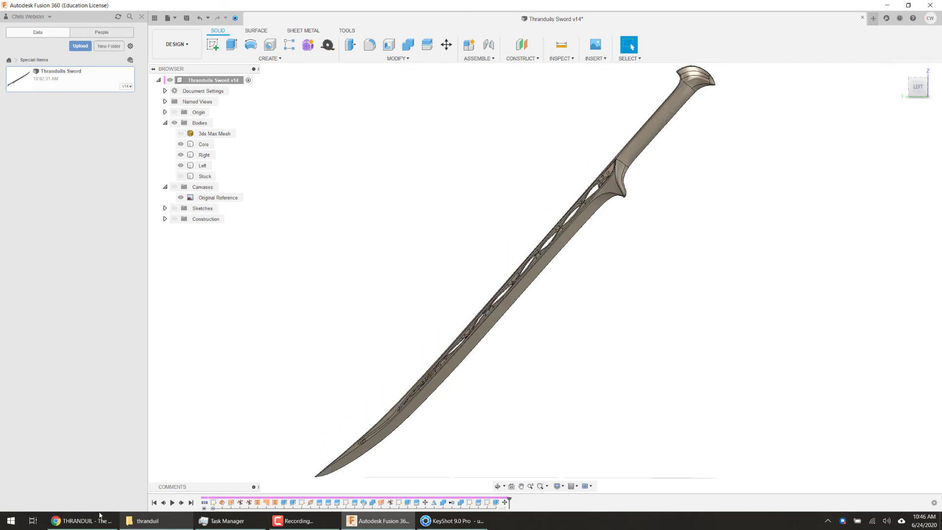
pyautogui.click(81, 521)
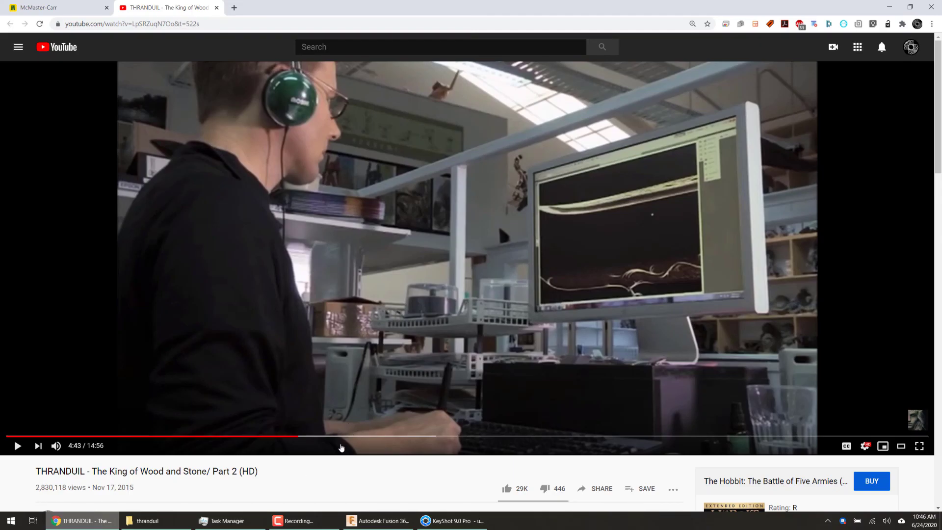
pyautogui.click(55, 445)
pyautogui.click(18, 446)
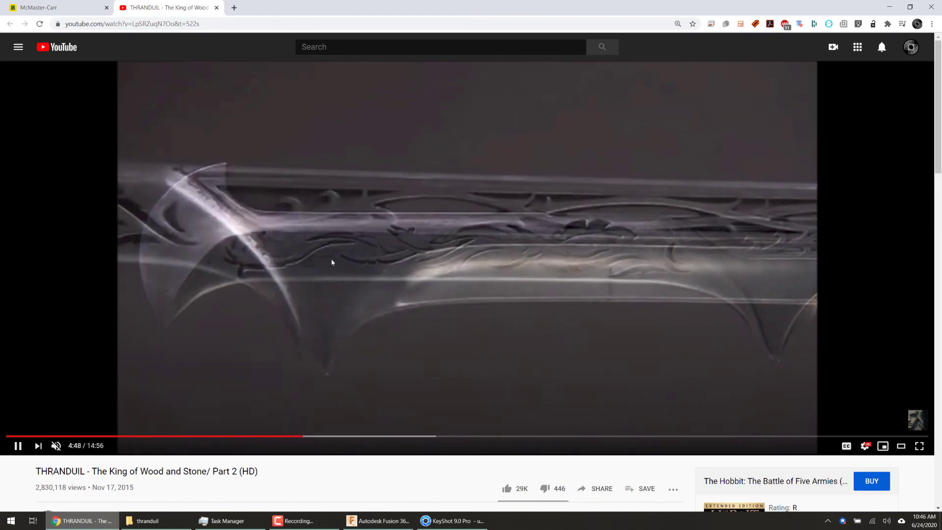
pyautogui.click(332, 265)
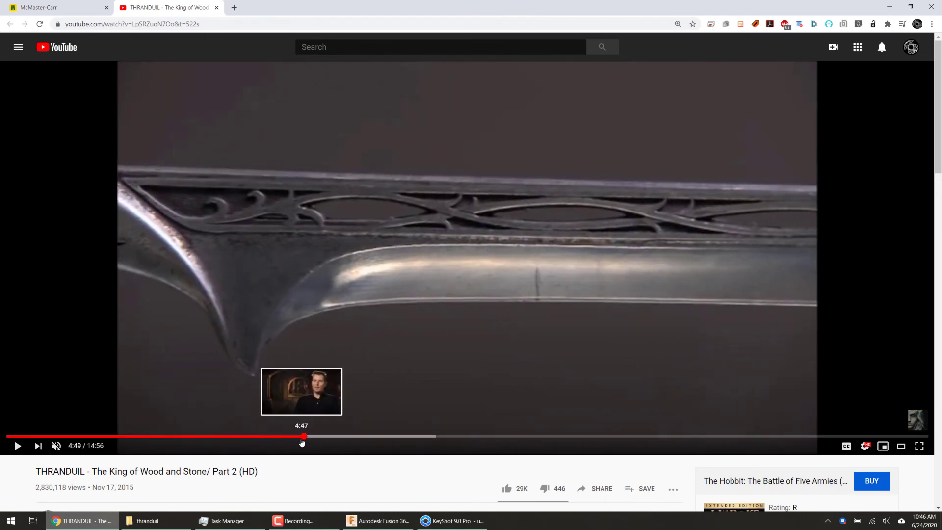
pyautogui.click(303, 441)
pyautogui.click(657, 296)
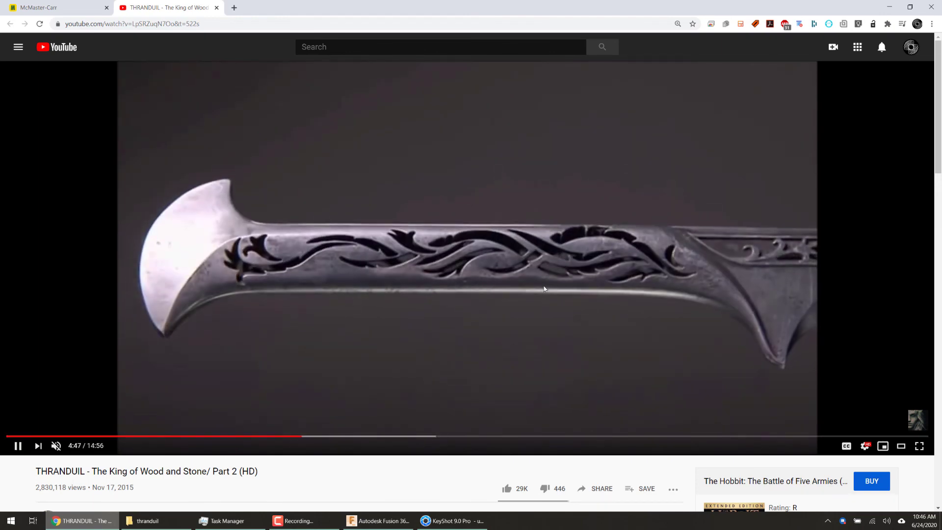
pyautogui.click(498, 290)
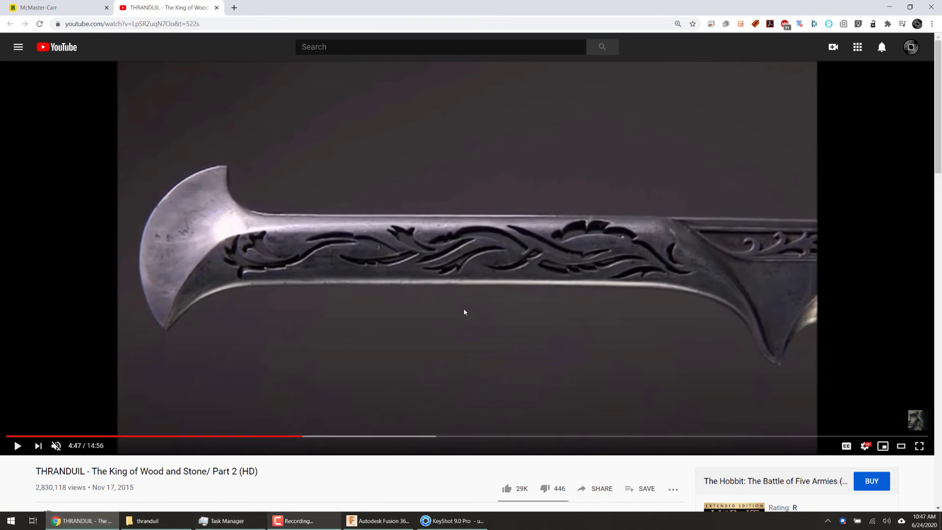
# - Skip ahead through the video to examine the blade milling footage, and pause at 5:23 on the finished hilt
pyautogui.click(369, 253)
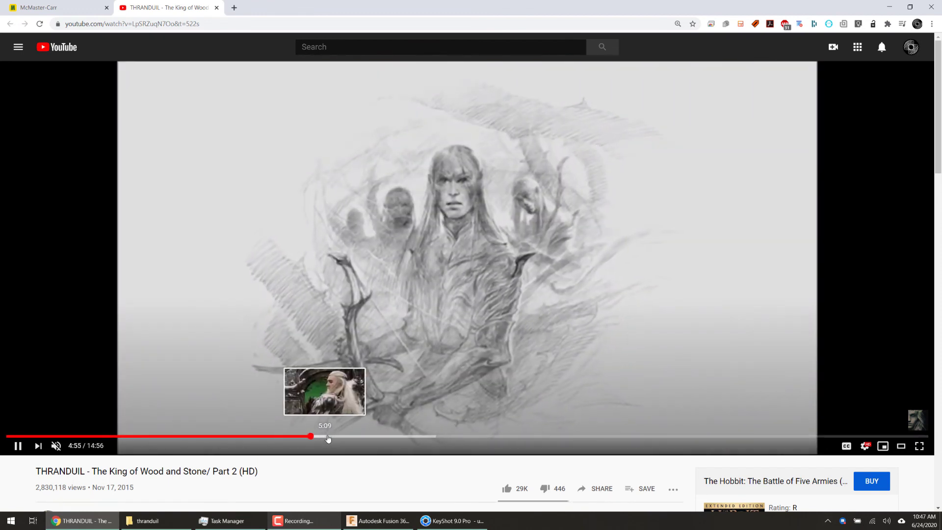
pyautogui.click(336, 436)
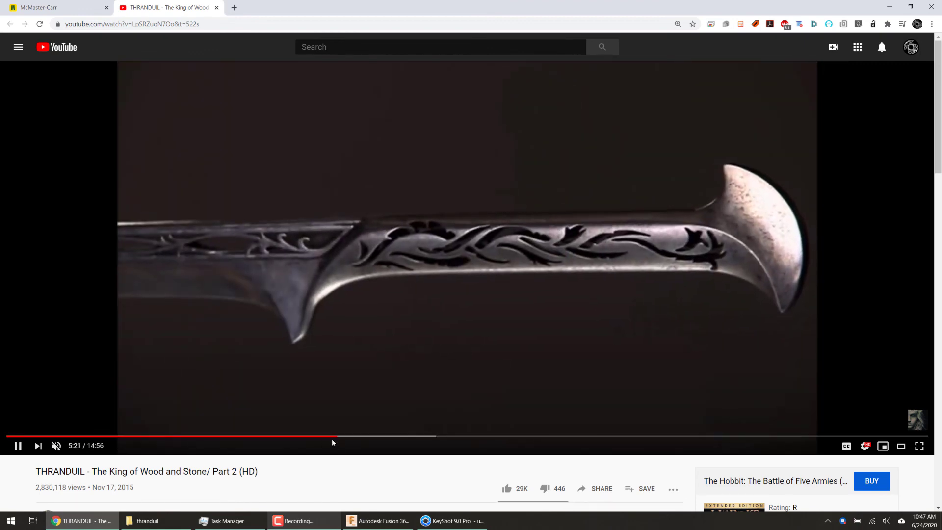
pyautogui.click(332, 437)
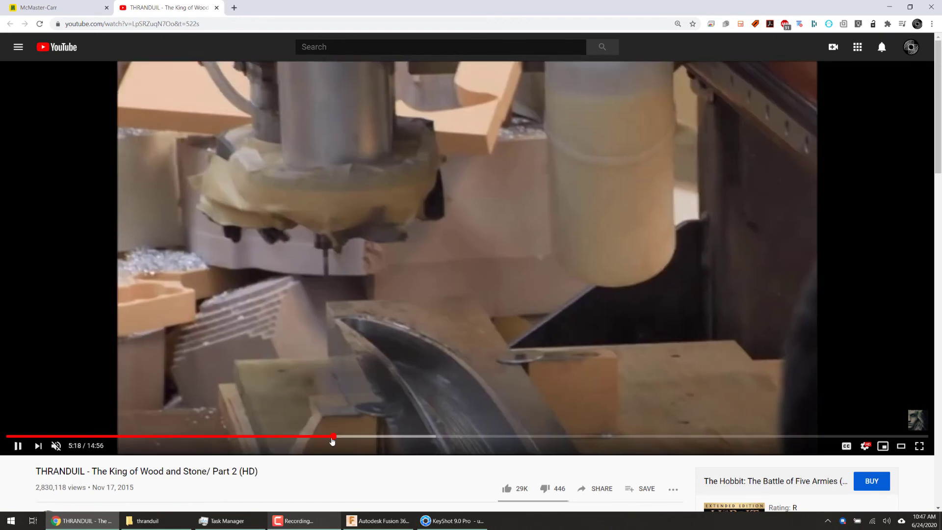
pyautogui.click(330, 437)
pyautogui.click(327, 437)
pyautogui.click(336, 436)
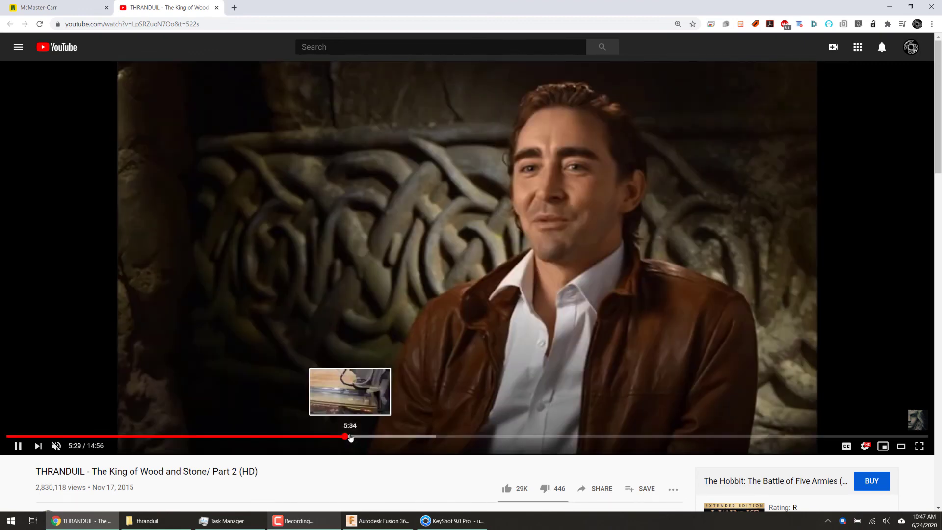
pyautogui.click(334, 436)
pyautogui.click(341, 437)
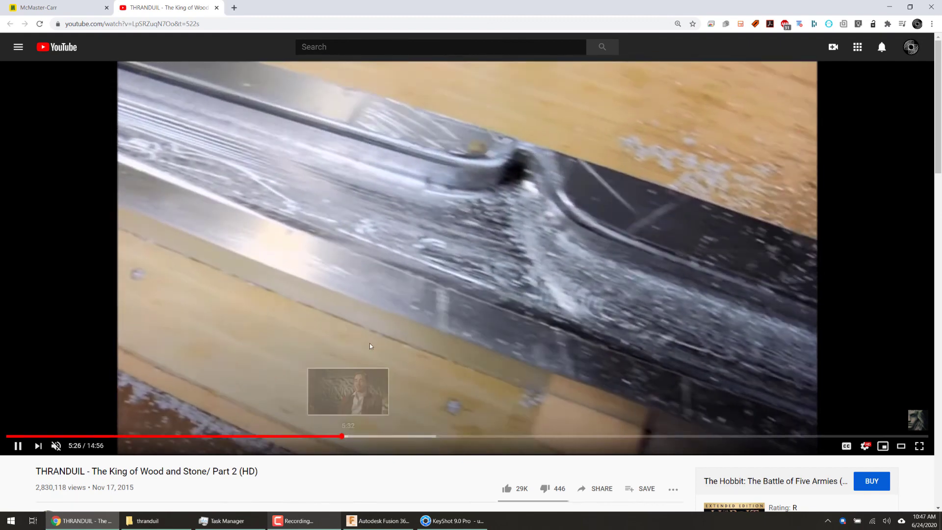
pyautogui.click(371, 343)
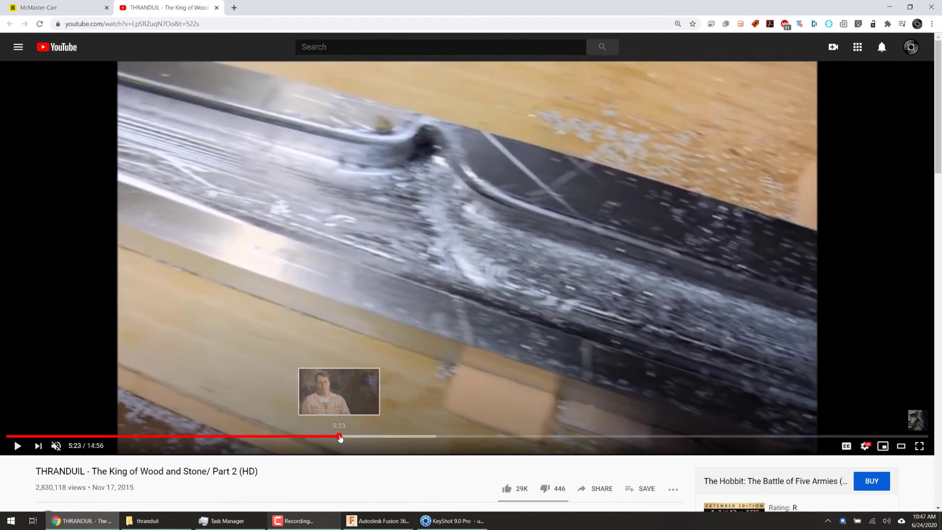
pyautogui.click(339, 436)
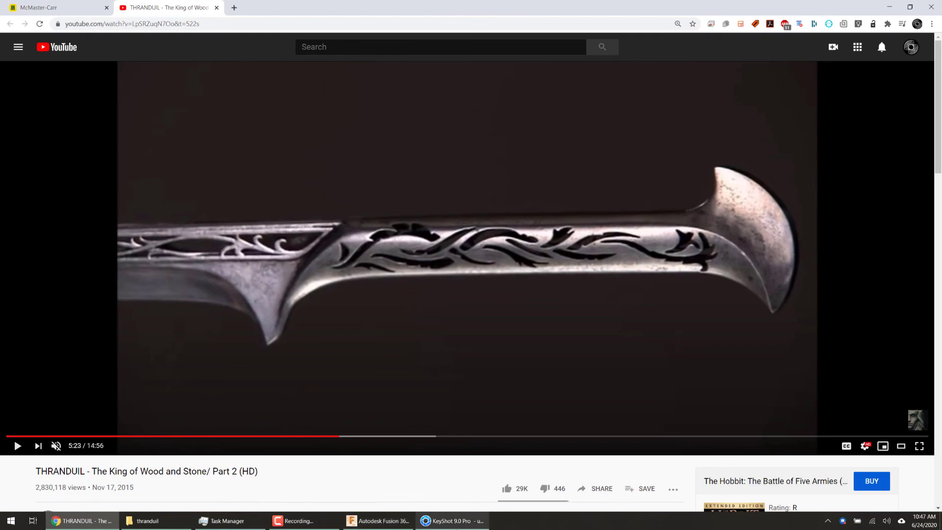
# - Switch back to Fusion 360 and view the complete sword
pyautogui.click(452, 520)
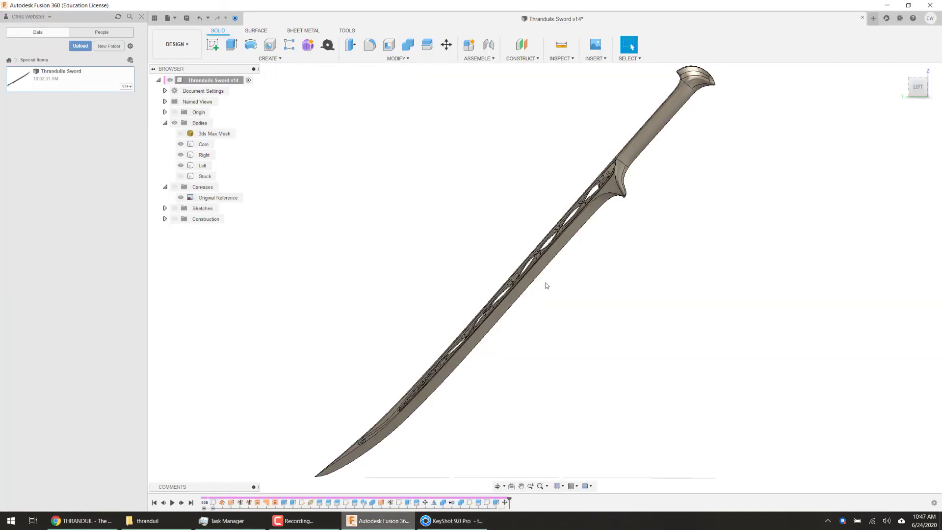
pyautogui.scroll(-1, 530, 265)
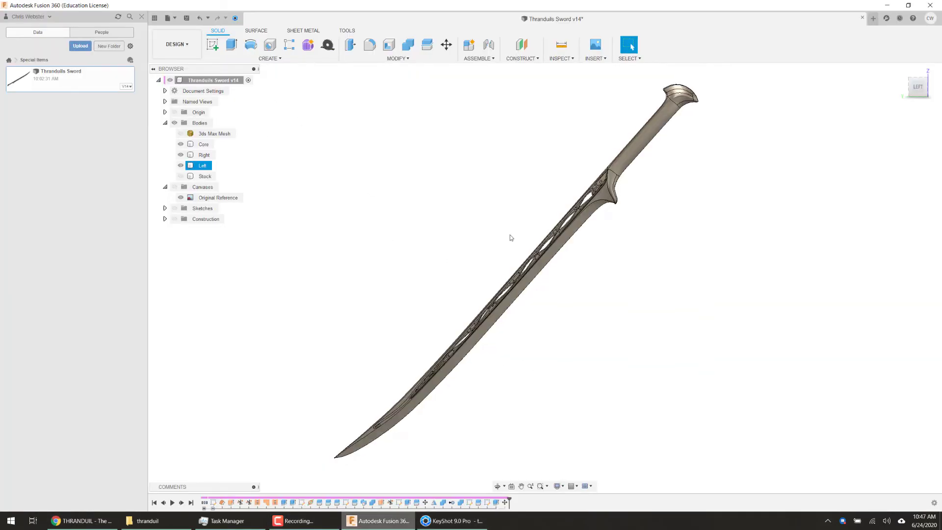
pyautogui.scroll(1, 495, 190)
pyautogui.scroll(-1, 495, 191)
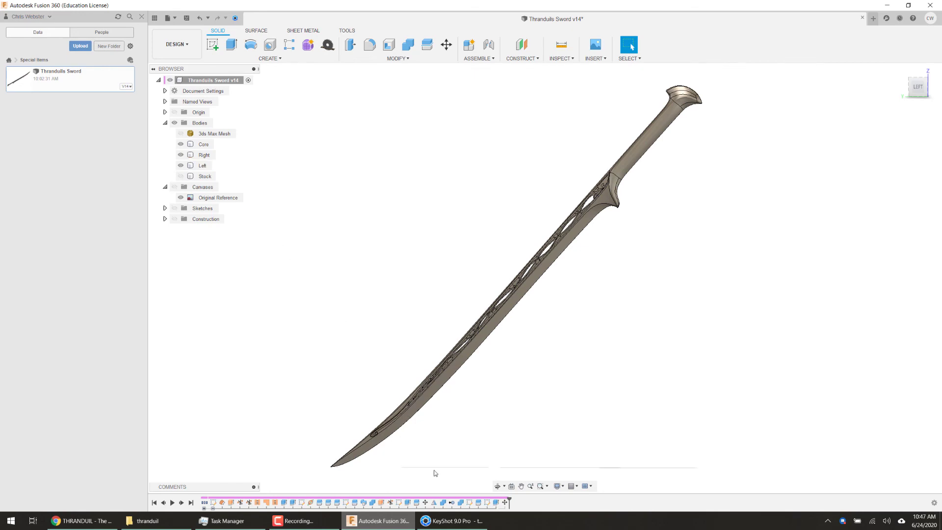
# - Switch to KeyShot and review the sword scene's camera, lighting and environment settings
pyautogui.click(456, 525)
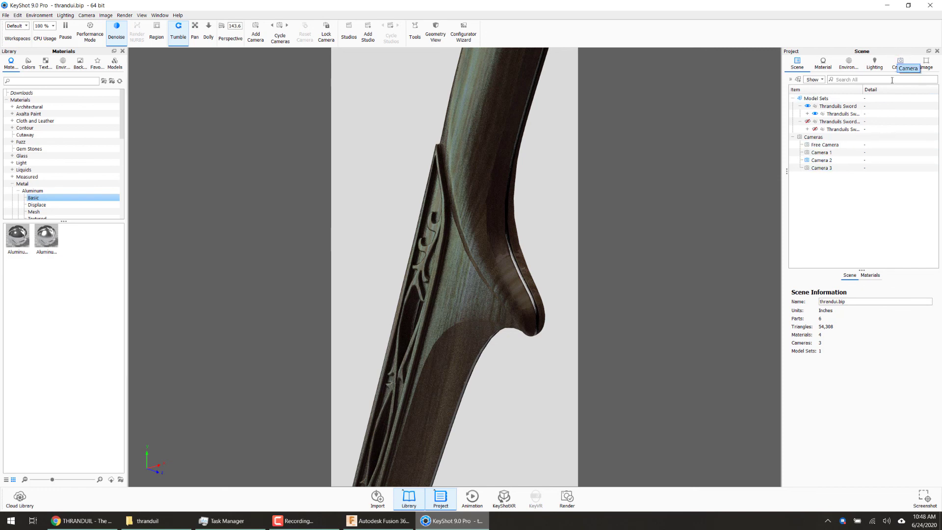
pyautogui.click(900, 63)
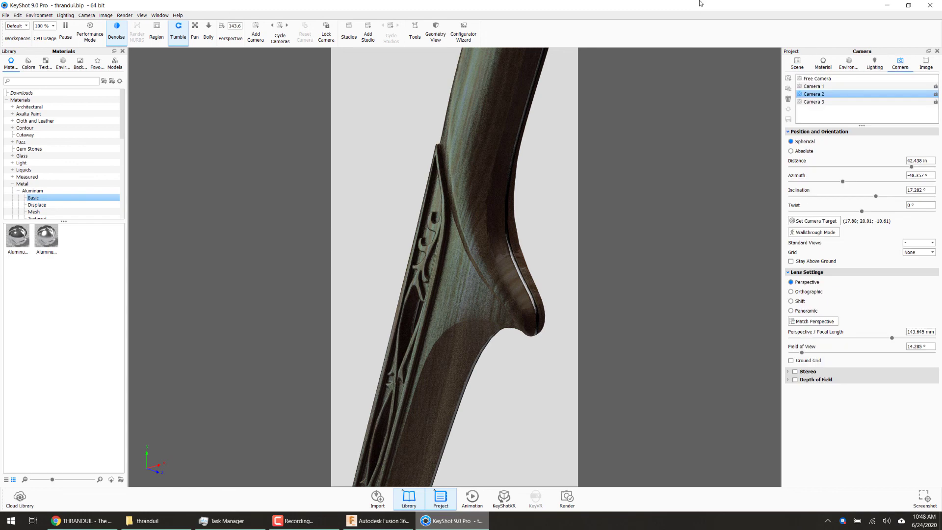
pyautogui.click(880, 65)
pyautogui.click(900, 64)
pyautogui.click(876, 64)
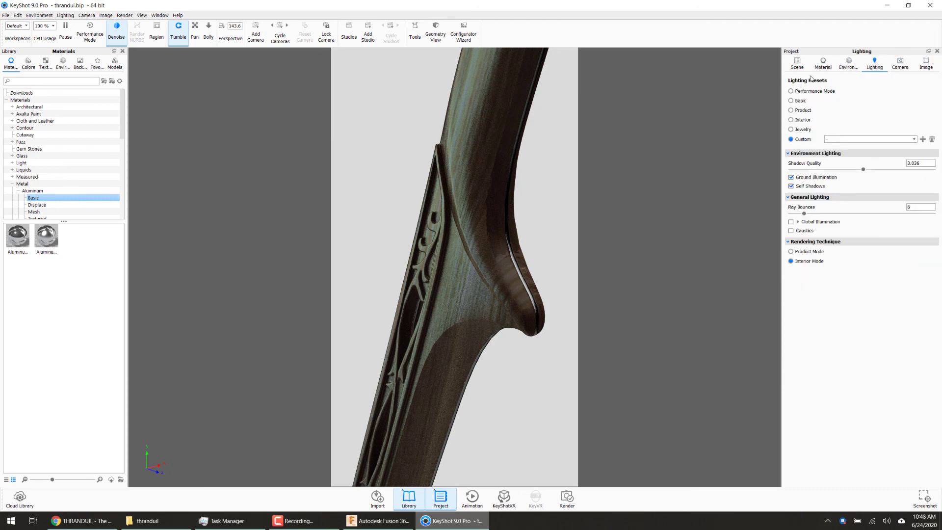
pyautogui.click(849, 63)
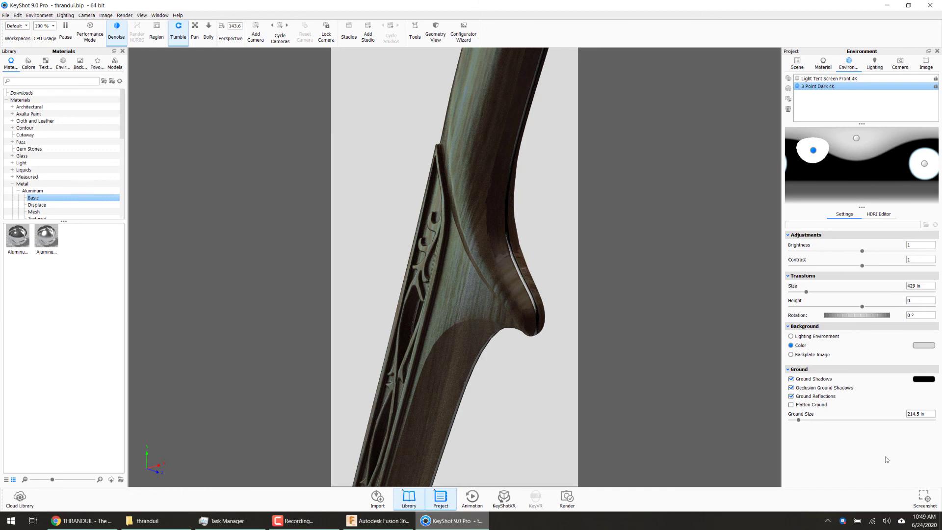
# - Look through the project's material, image, environment, scene and lighting settings, ending on the settings of Camera 2
pyautogui.click(823, 65)
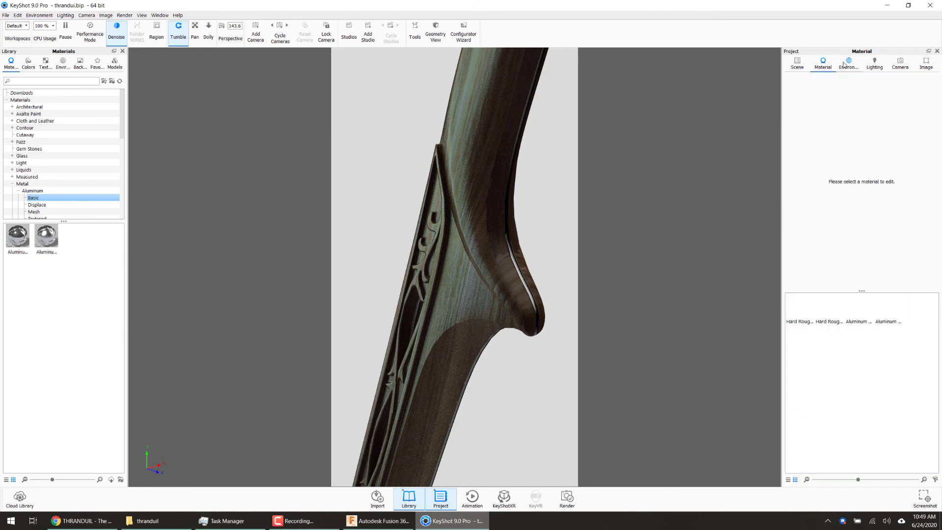
pyautogui.click(931, 68)
pyautogui.click(900, 63)
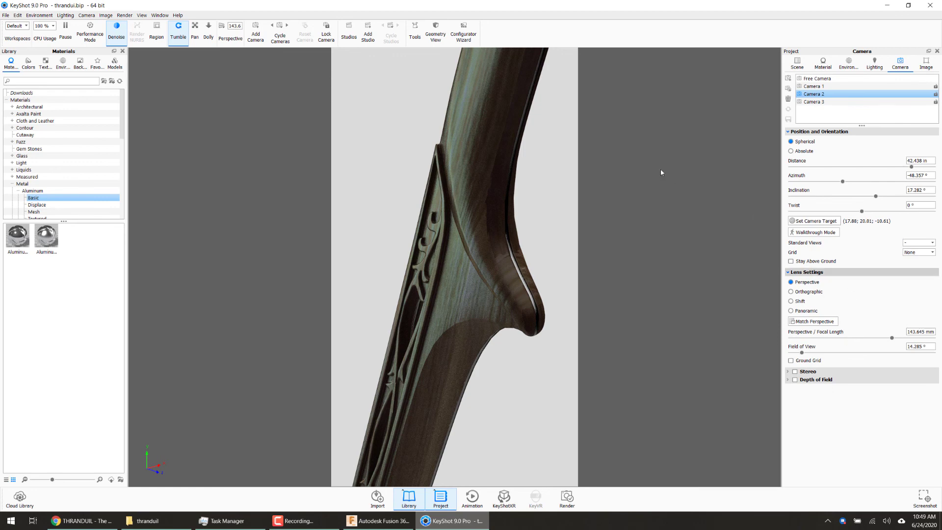
pyautogui.click(848, 64)
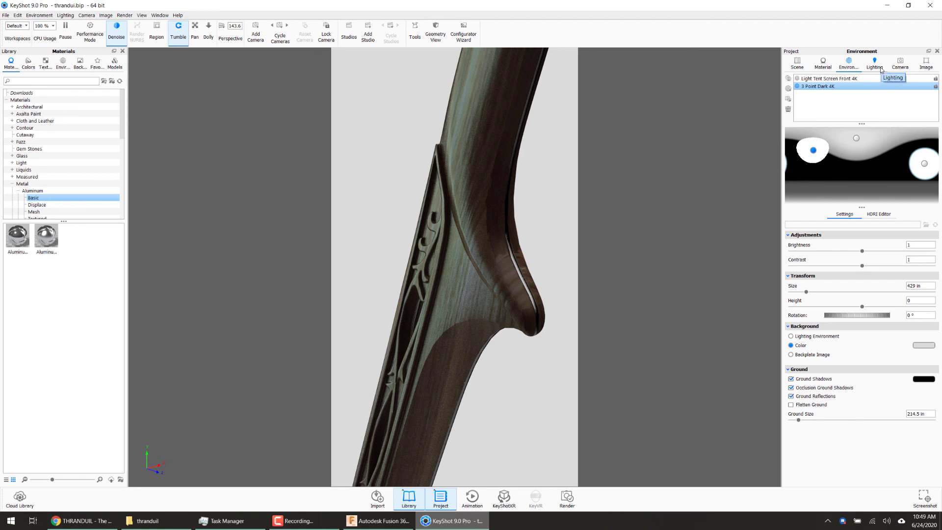
pyautogui.click(900, 65)
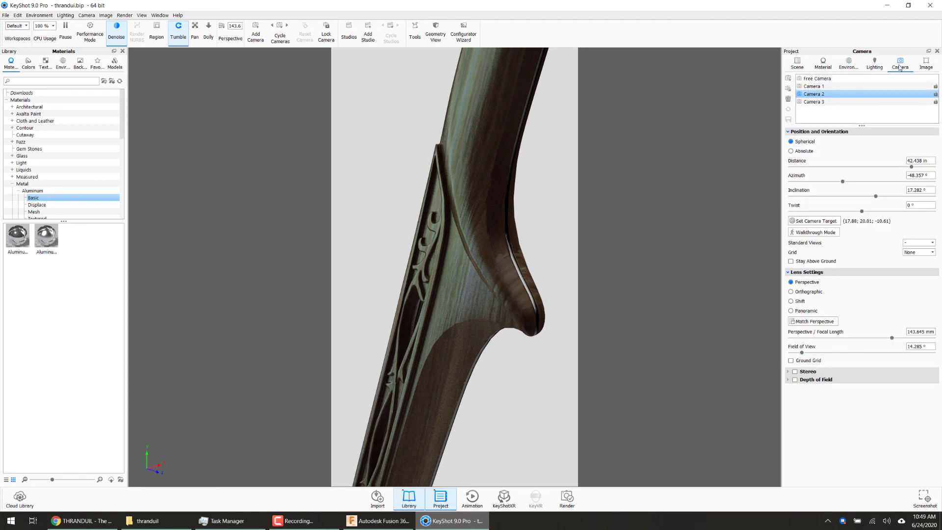
pyautogui.click(796, 62)
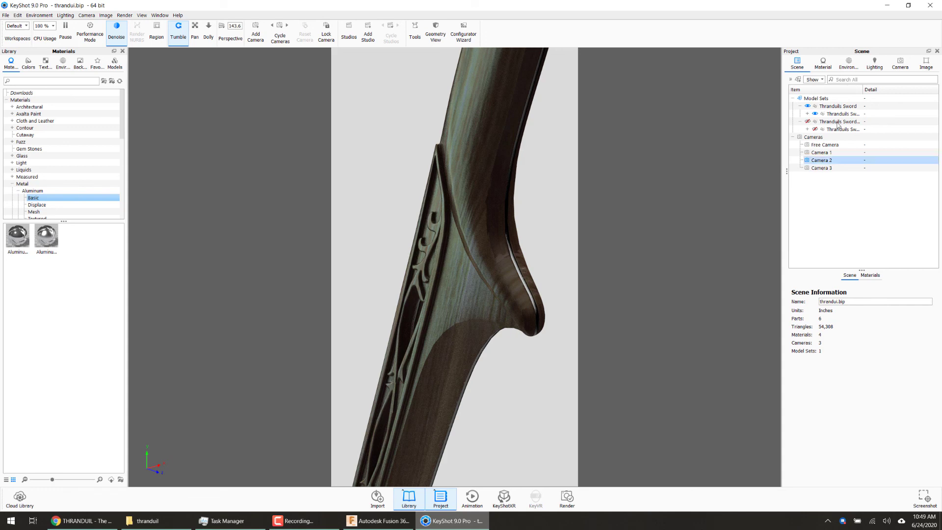
pyautogui.click(876, 66)
pyautogui.click(849, 66)
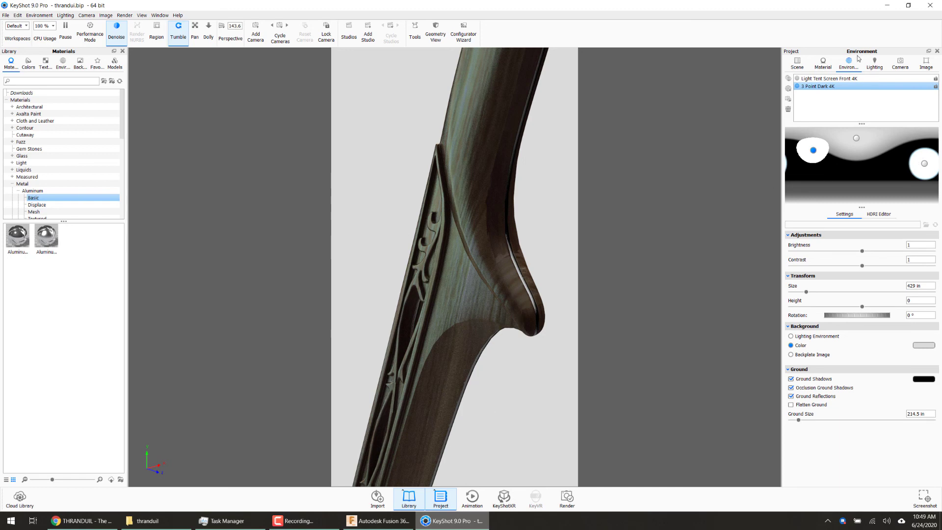
pyautogui.click(824, 65)
pyautogui.click(900, 64)
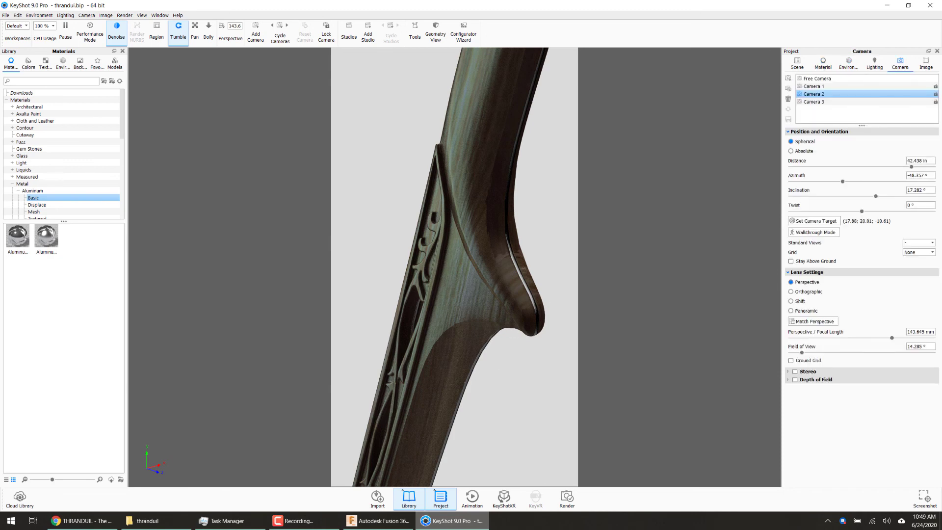
# - Switch to File Explorer, open the visual subfolder of thranduil, and view the hilt render untitled.168.jpg before closing it
pyautogui.click(151, 525)
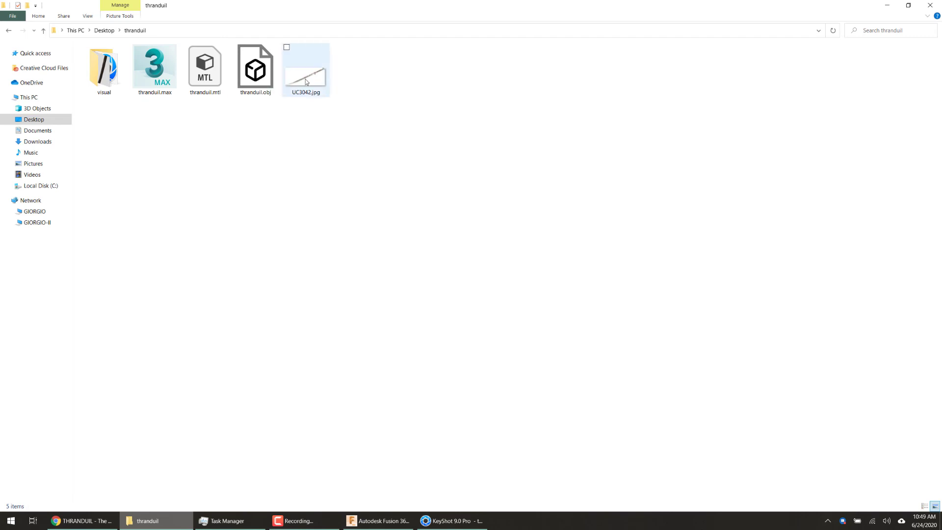
pyautogui.click(166, 524)
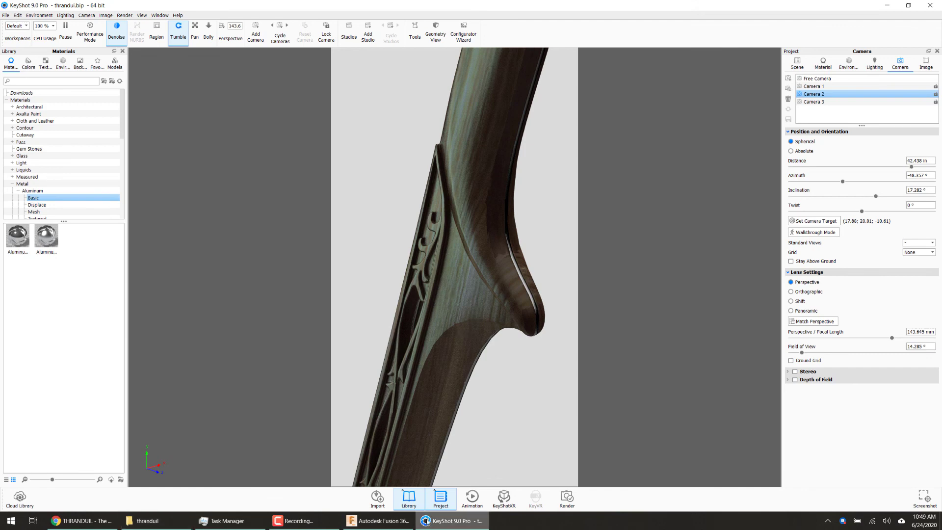
pyautogui.click(153, 521)
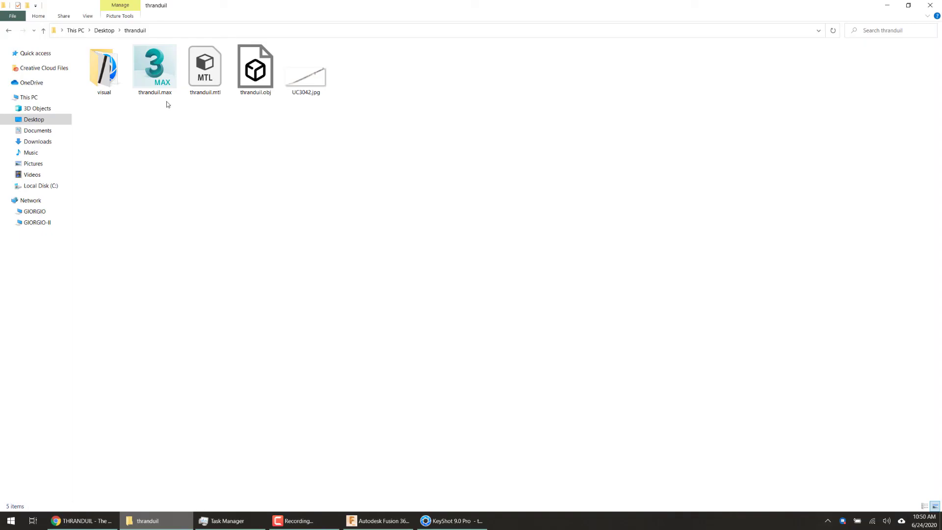
pyautogui.doubleClick(117, 55)
pyautogui.click(158, 74)
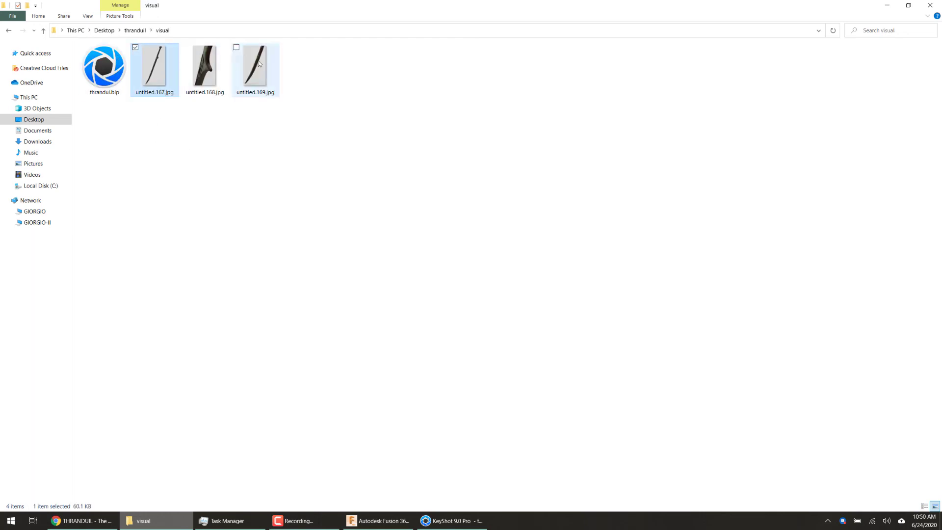
pyautogui.click(227, 78)
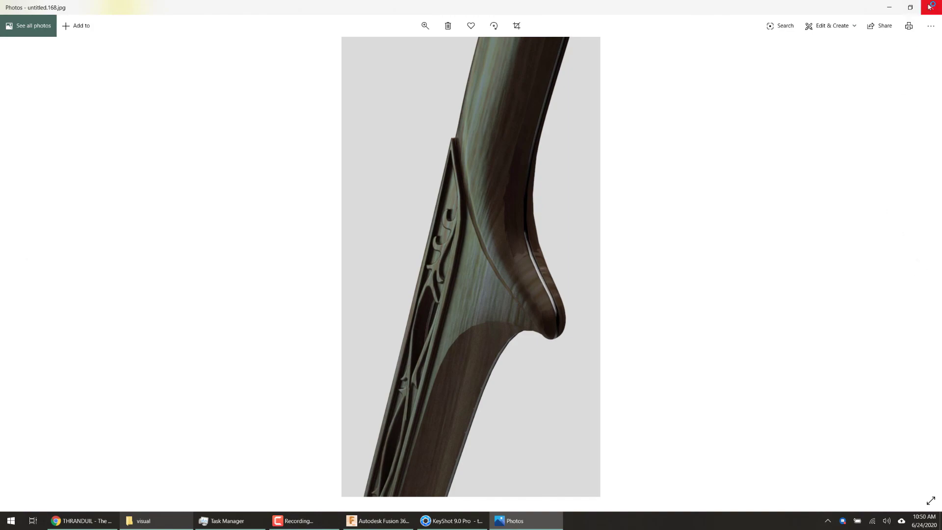
pyautogui.click(930, 7)
# - View the full-length sword render untitled.167.jpg and close it
pyautogui.click(259, 83)
pyautogui.doubleClick(156, 69)
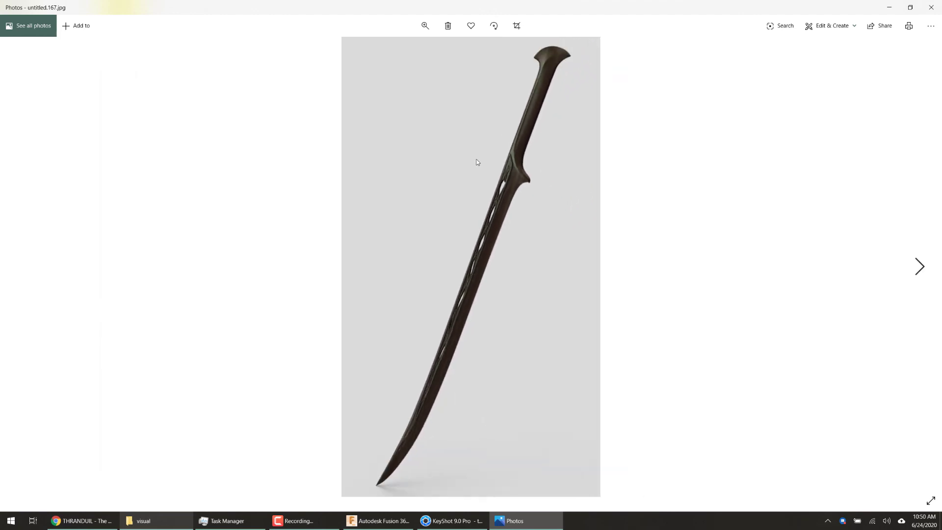
pyautogui.scroll(1, 455, 163)
pyautogui.scroll(-1, 456, 161)
pyautogui.click(930, 4)
# - Reopen the close-up render untitled.168.jpg to examine the hilt carving, close it, and return to KeyShot
pyautogui.click(215, 75)
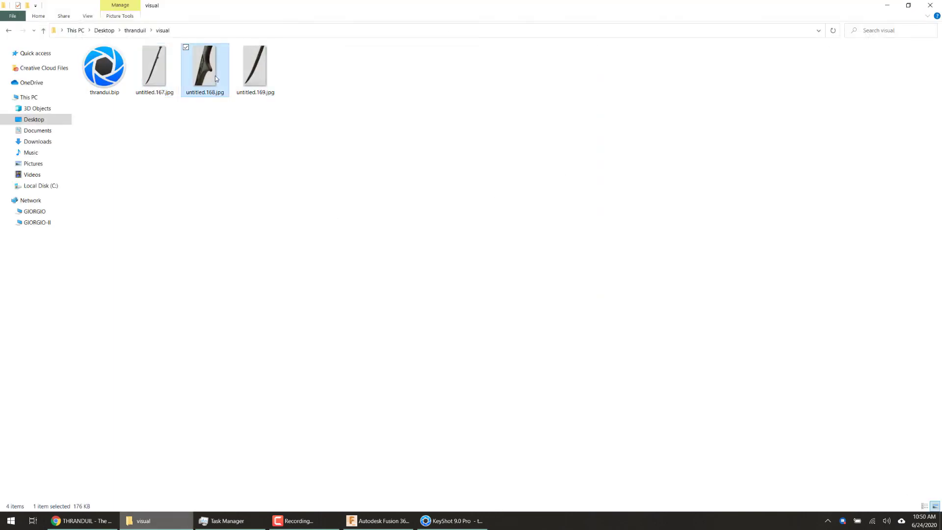
pyautogui.doubleClick(215, 75)
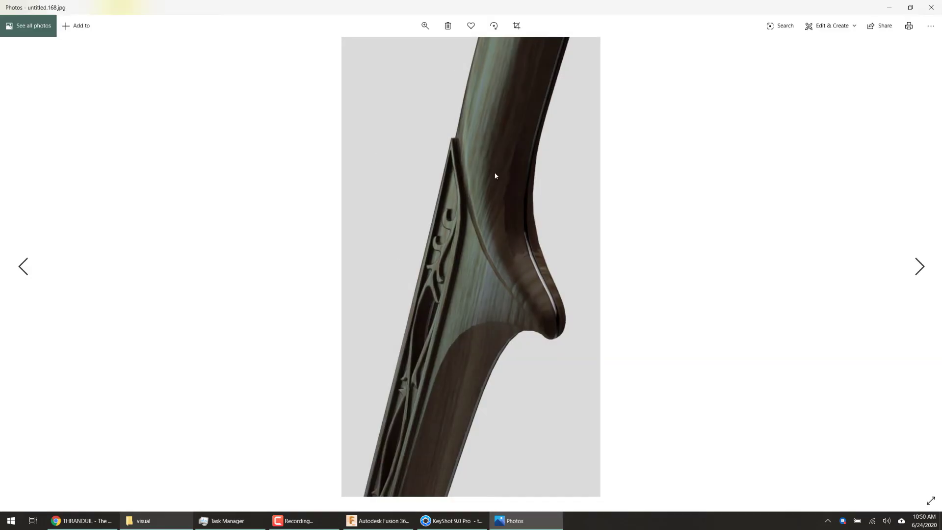
pyautogui.click(931, 8)
pyautogui.click(452, 521)
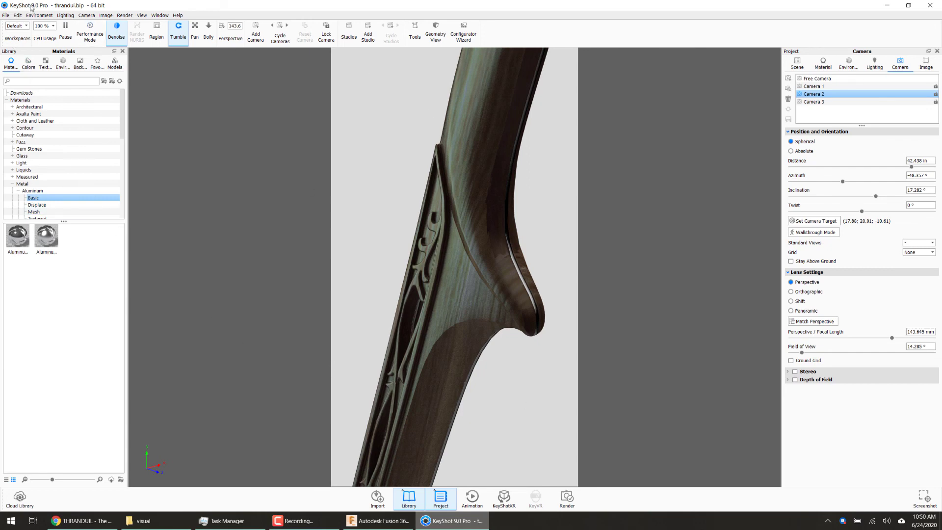
pyautogui.click(6, 15)
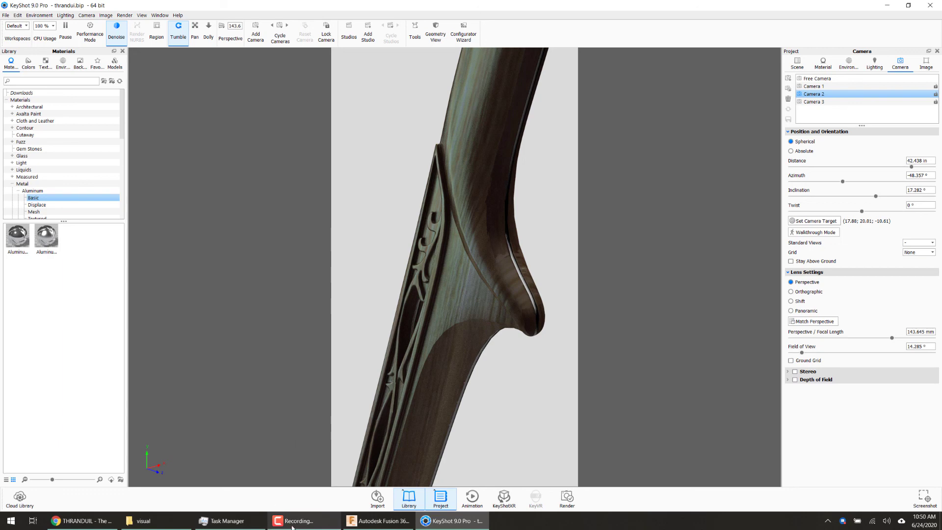
pyautogui.click(310, 525)
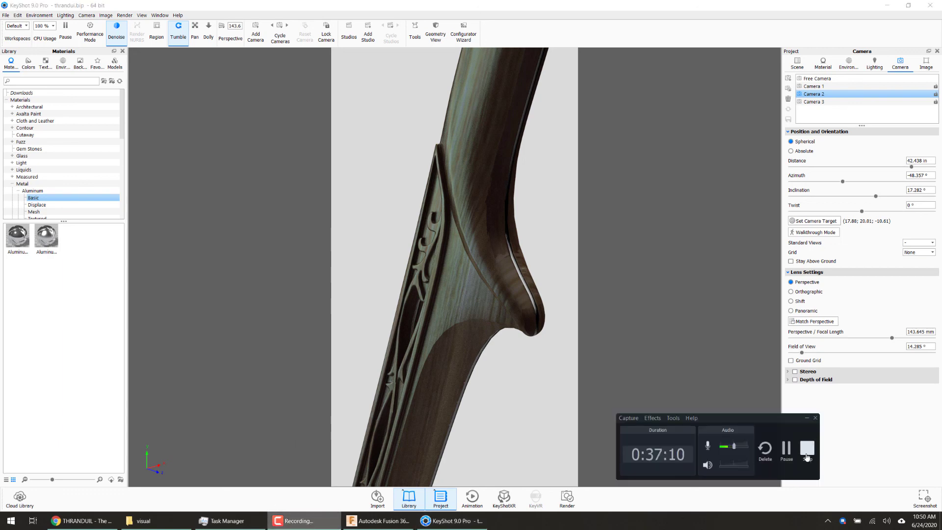
pyautogui.moveTo(770, 416); pyautogui.dragTo(867, 434)
pyautogui.click(618, 182)
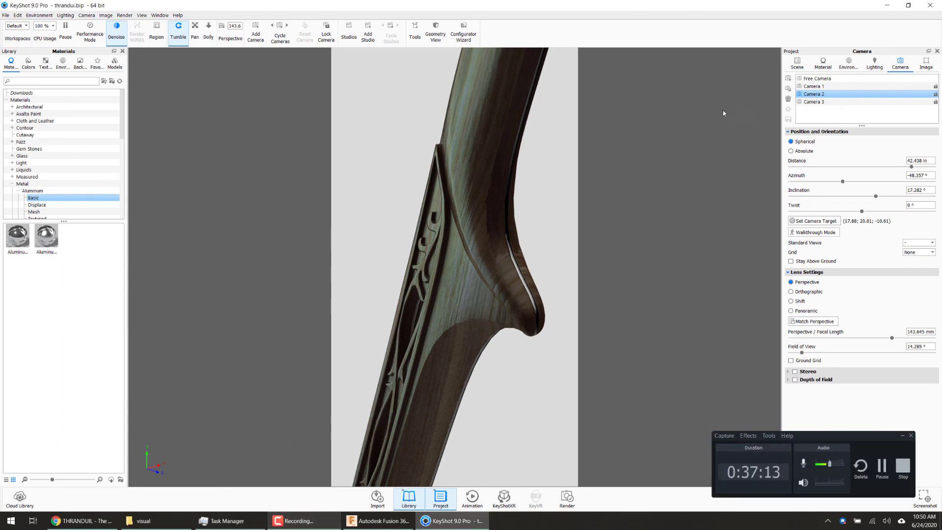